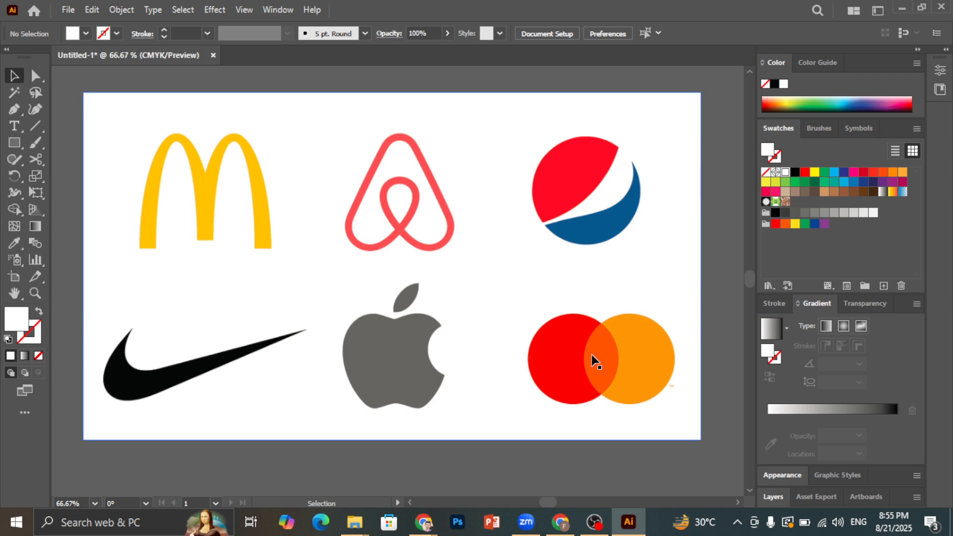
# Examine the sample logos, the chart of seven logo types and the "Logo design rules" text beneath it.
pyautogui.scroll(-2, 492, 389)
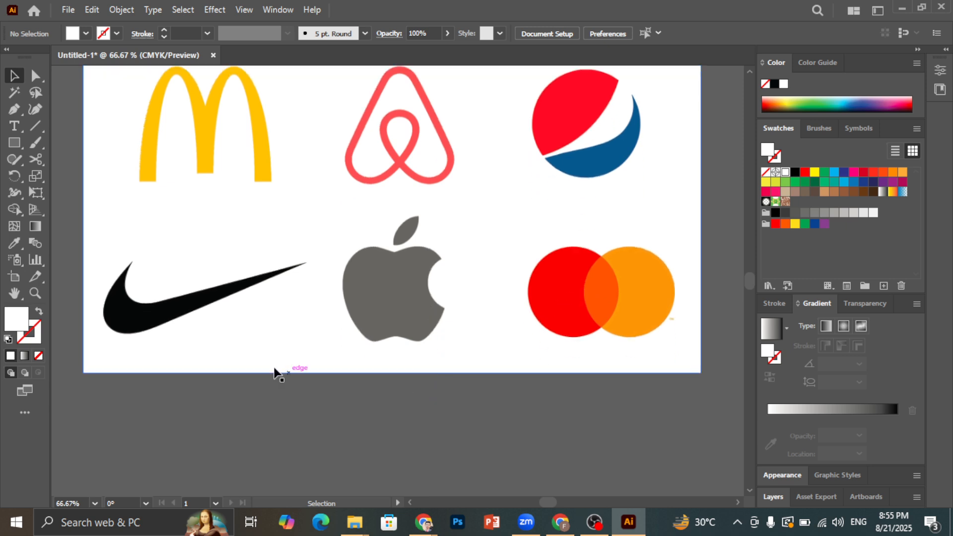
pyautogui.scroll(-3, 277, 373)
pyautogui.scroll(3, 480, 433)
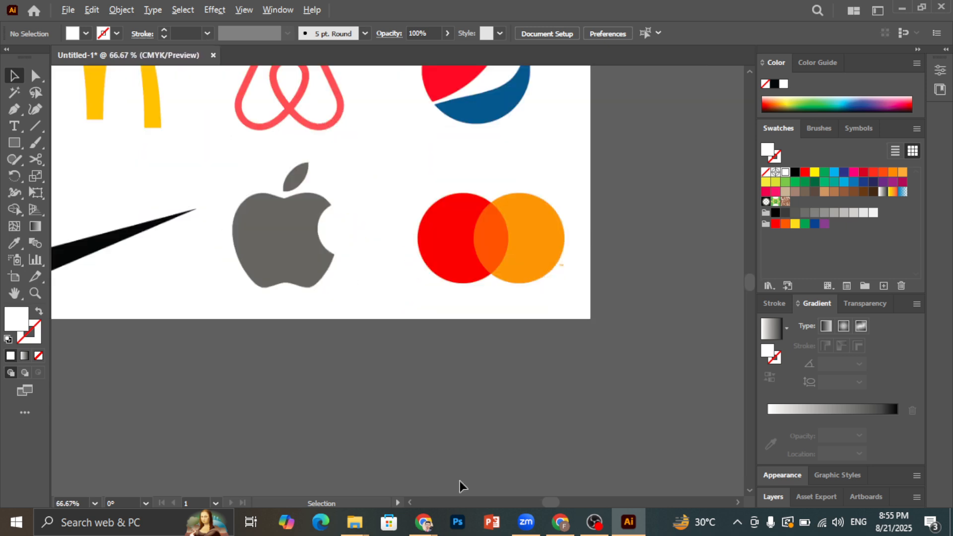
pyautogui.moveTo(547, 504); pyautogui.dragTo(571, 499)
pyautogui.scroll(3, 510, 424)
pyautogui.scroll(-5, 284, 426)
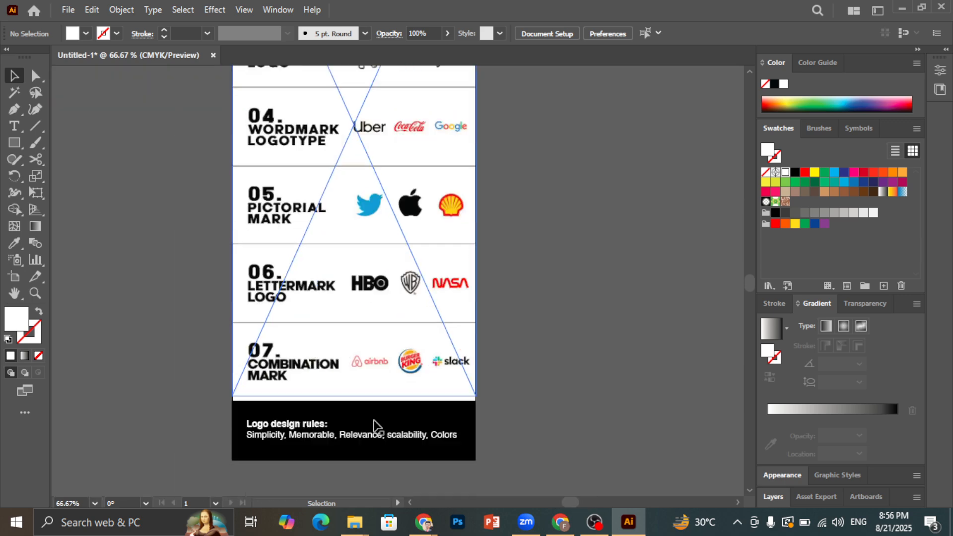
pyautogui.scroll(2, 284, 426)
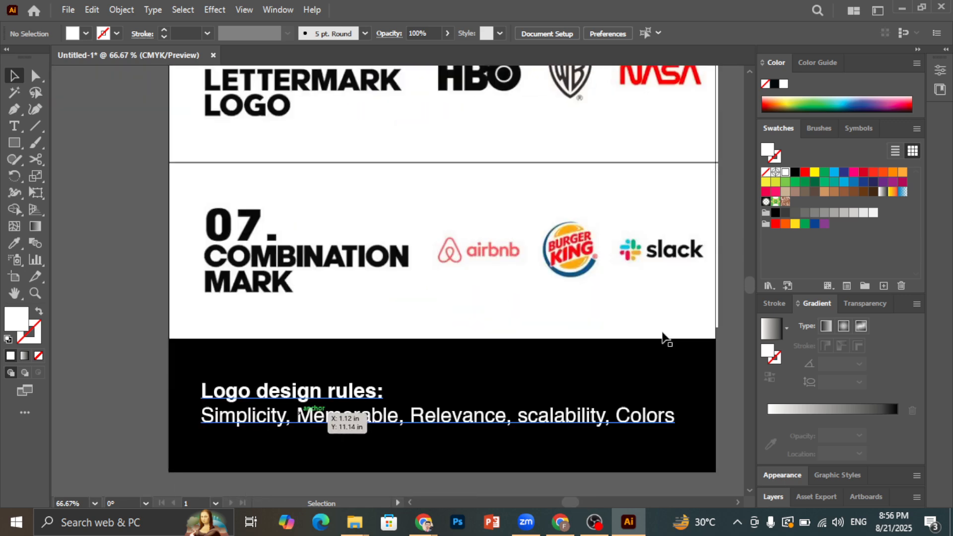
pyautogui.scroll(1, 591, 341)
pyautogui.scroll(-3, 122, 320)
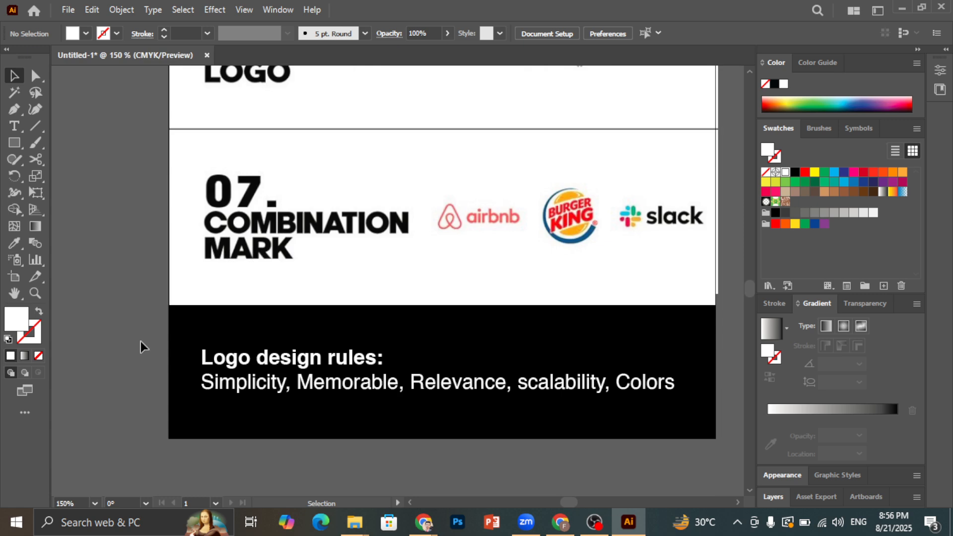
pyautogui.scroll(-1, 141, 342)
pyautogui.scroll(3, 357, 405)
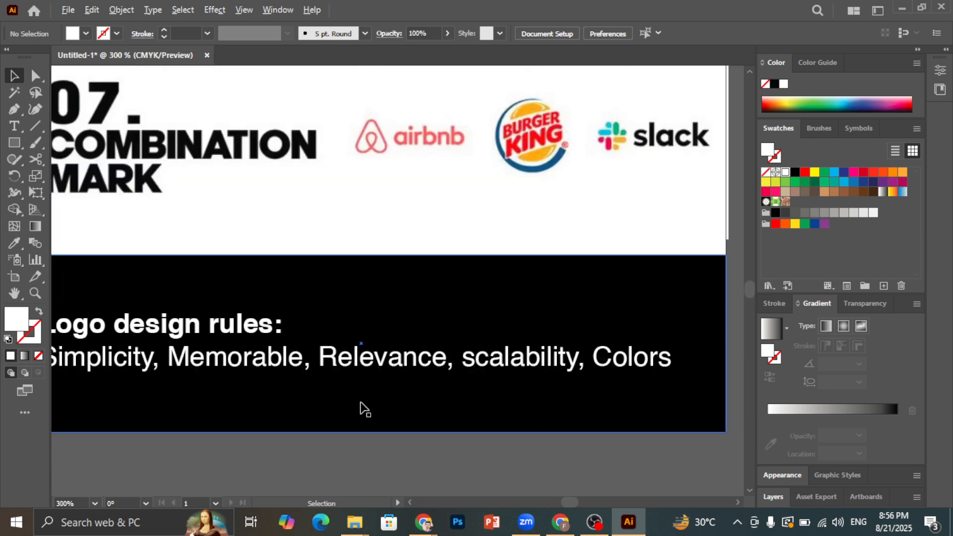
pyautogui.moveTo(563, 503); pyautogui.dragTo(556, 503)
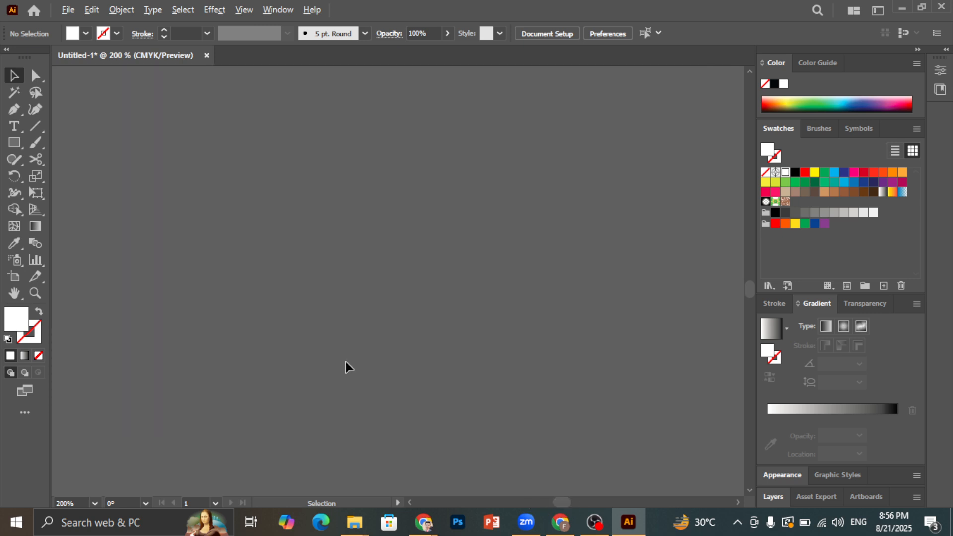
pyautogui.scroll(-3, 569, 398)
pyautogui.scroll(1, 569, 397)
pyautogui.scroll(2, 616, 396)
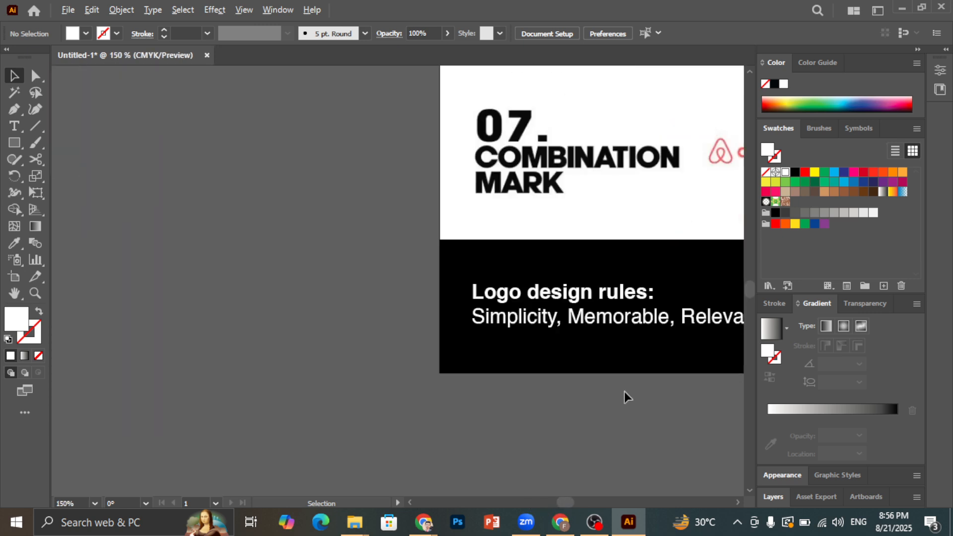
pyautogui.scroll(1, 601, 344)
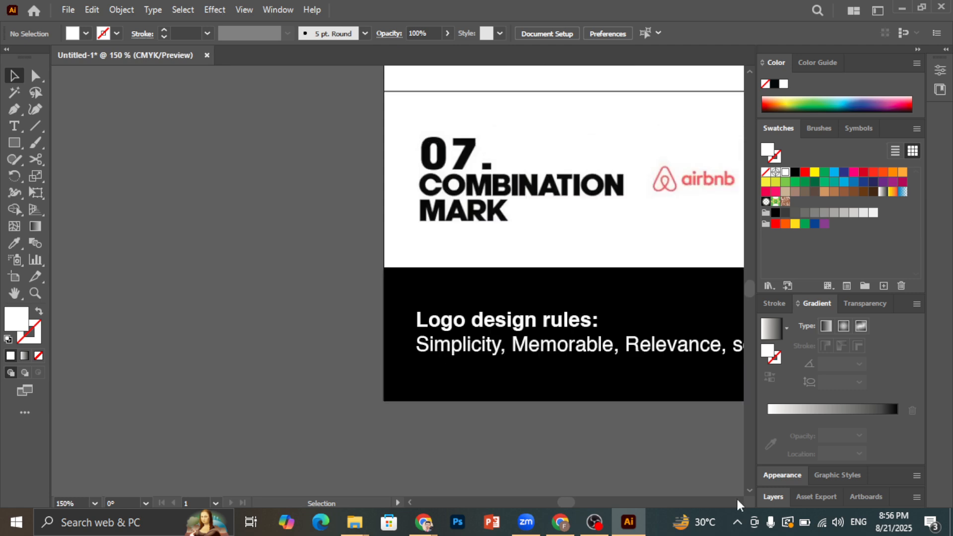
pyautogui.click(739, 502)
pyautogui.click(739, 502)
pyautogui.click(740, 502)
pyautogui.click(740, 502)
pyautogui.click(740, 502)
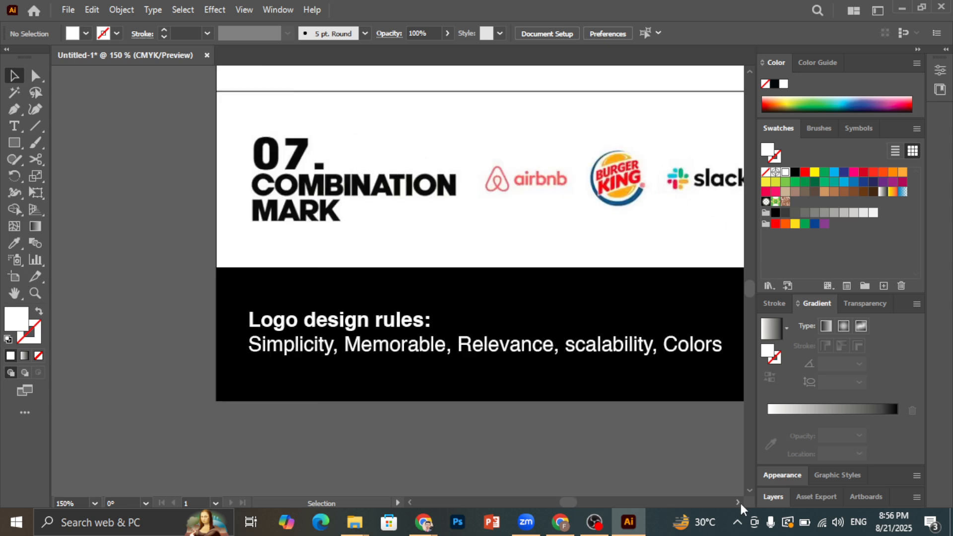
pyautogui.click(740, 502)
pyautogui.click(740, 502)
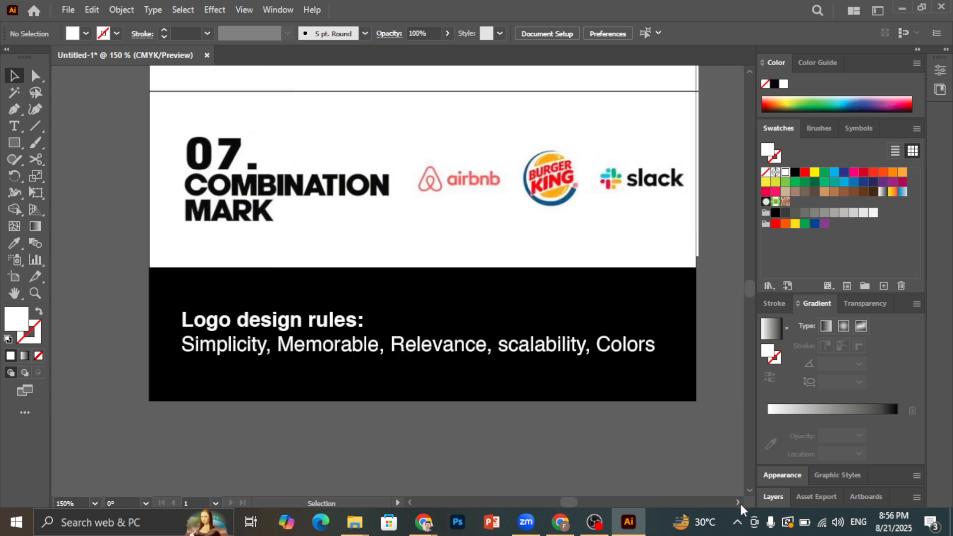
pyautogui.click(740, 503)
pyautogui.scroll(-5, 539, 418)
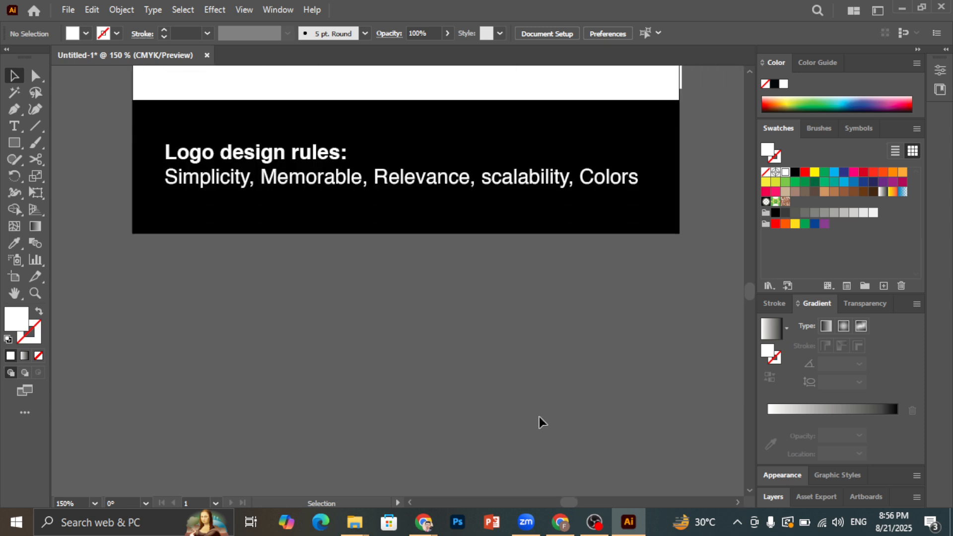
# Move the black "Logo design rules" banner with its text onto the top edge of the six-logo sheet, aligned with the sheet's left edge.
pyautogui.hotkey('ctrl', '-')
pyautogui.moveTo(390, 233); pyautogui.dragTo(567, 288)
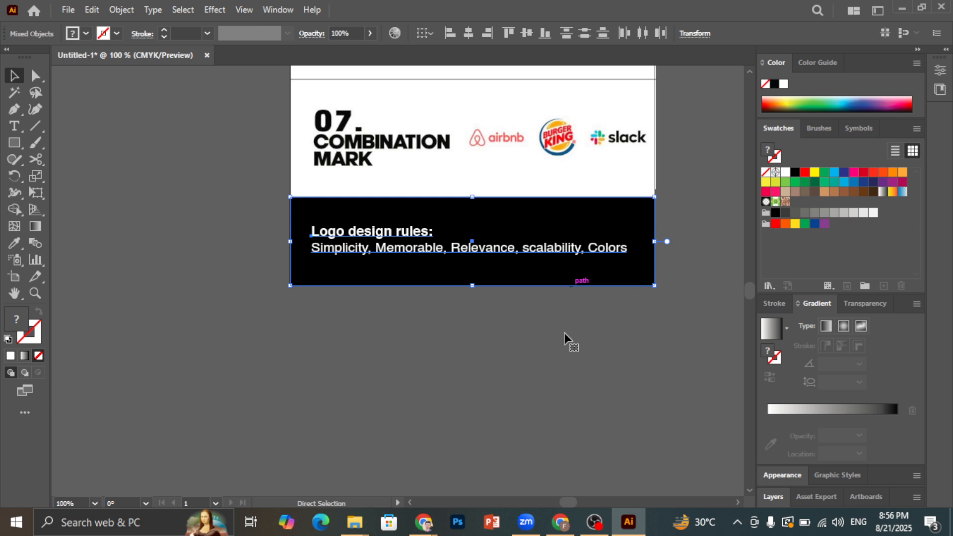
pyautogui.hotkey('ctrl', '-')
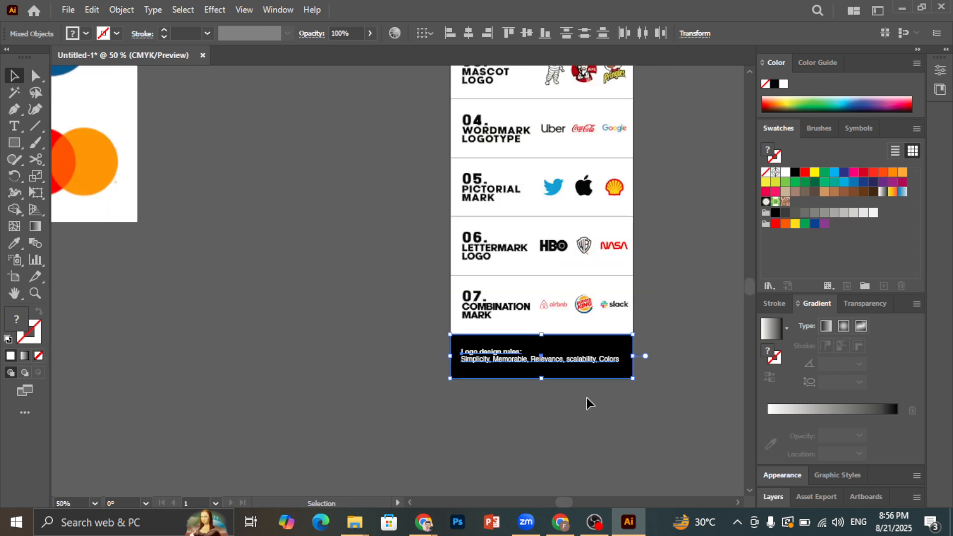
pyautogui.scroll(-3, 587, 398)
pyautogui.scroll(3, 392, 237)
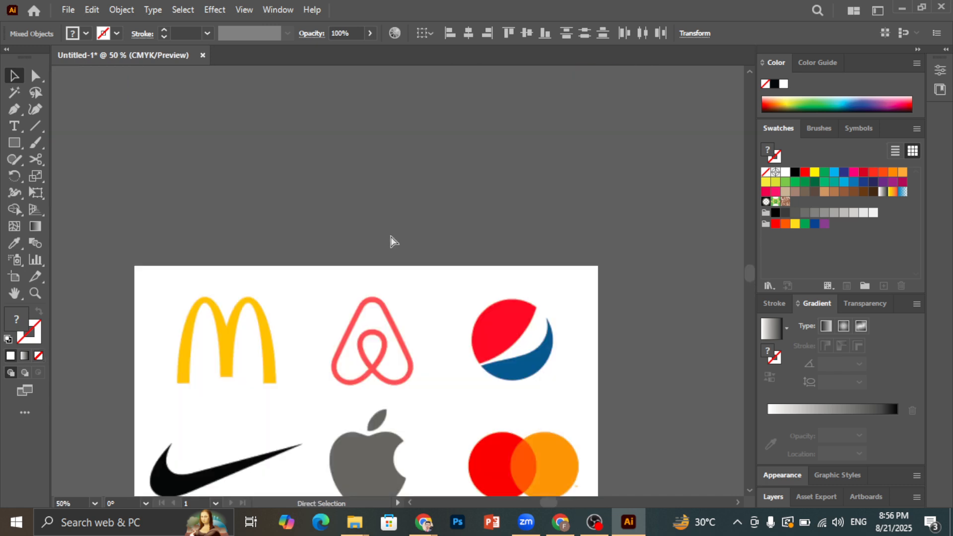
pyautogui.scroll(-1, 392, 241)
pyautogui.moveTo(403, 247); pyautogui.dragTo(258, 225)
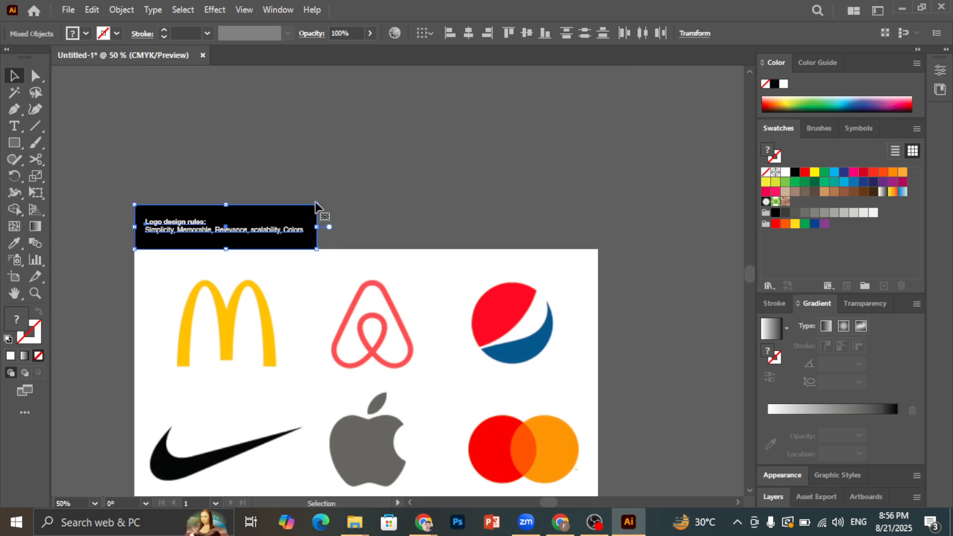
# Scale the "Logo design rules" banner up proportionally to span the full width of the six-logo sheet, and deselect it.
pyautogui.moveTo(316, 206); pyautogui.dragTo(598, 134)
pyautogui.click(672, 115)
pyautogui.scroll(-2, 670, 119)
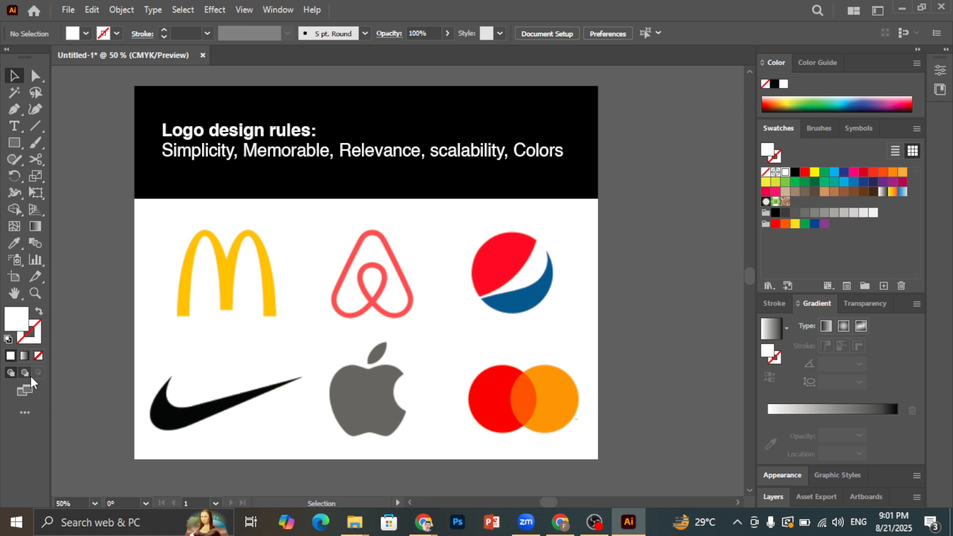
# Switch to Chrome and search Google for "food brand logo" in a new browser tab.
pyautogui.click(419, 503)
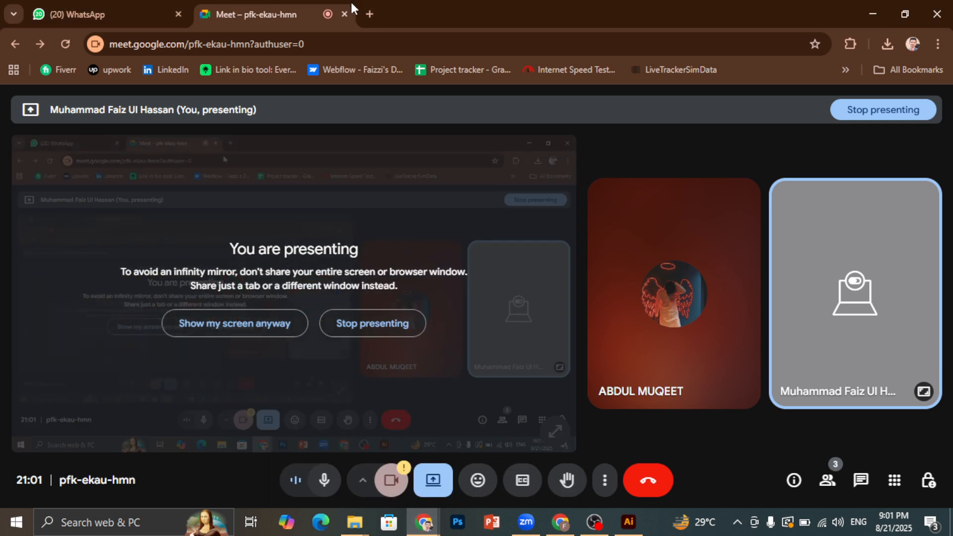
pyautogui.click(370, 14)
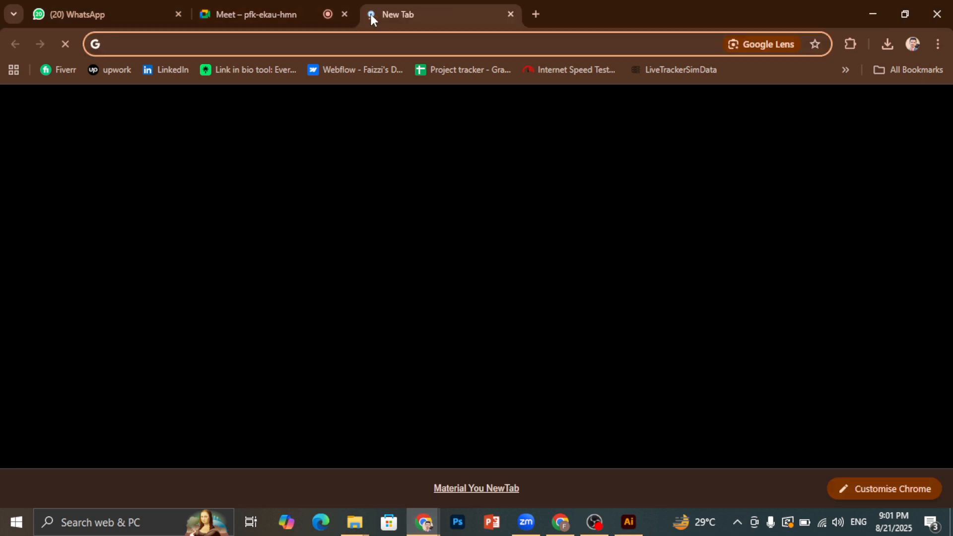
pyautogui.write('foo')
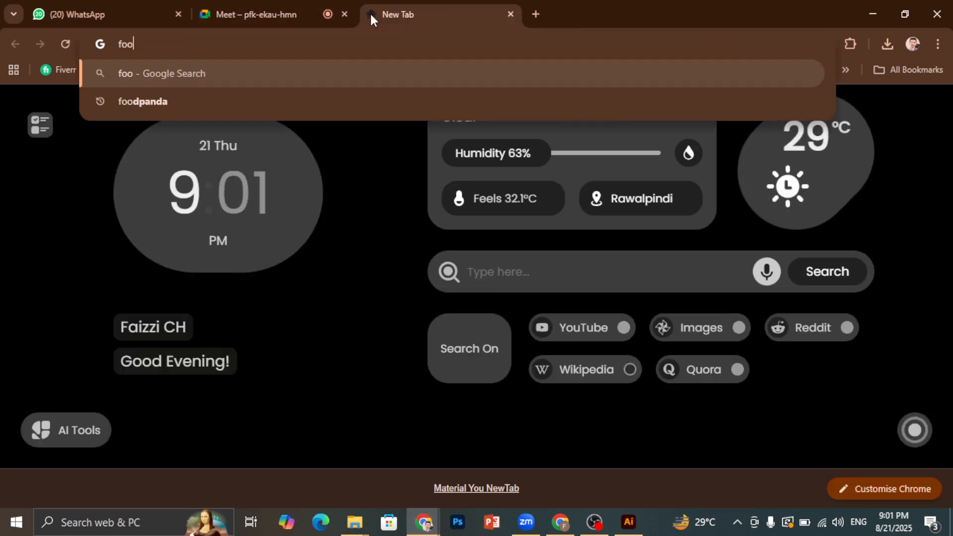
pyautogui.write('d brand ')
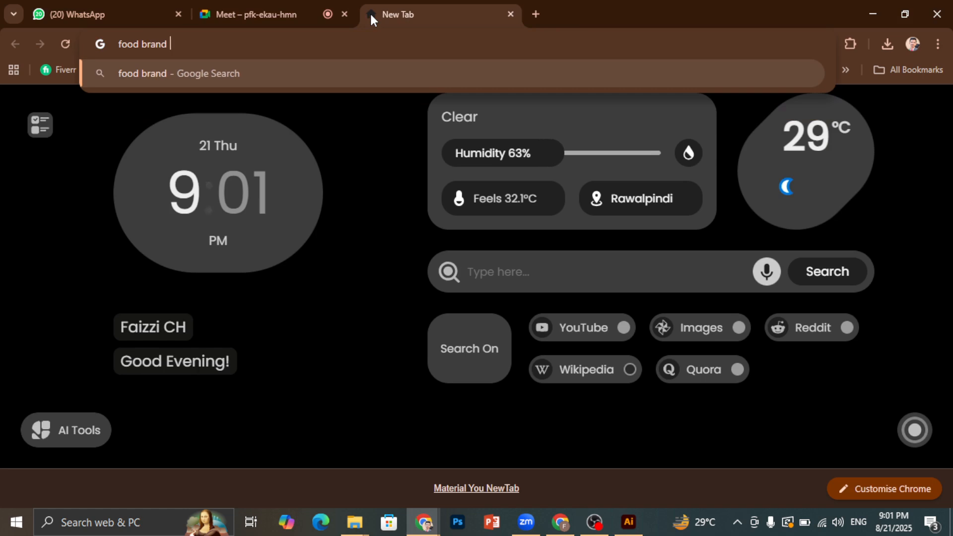
pyautogui.write('logo')
pyautogui.press('Return')
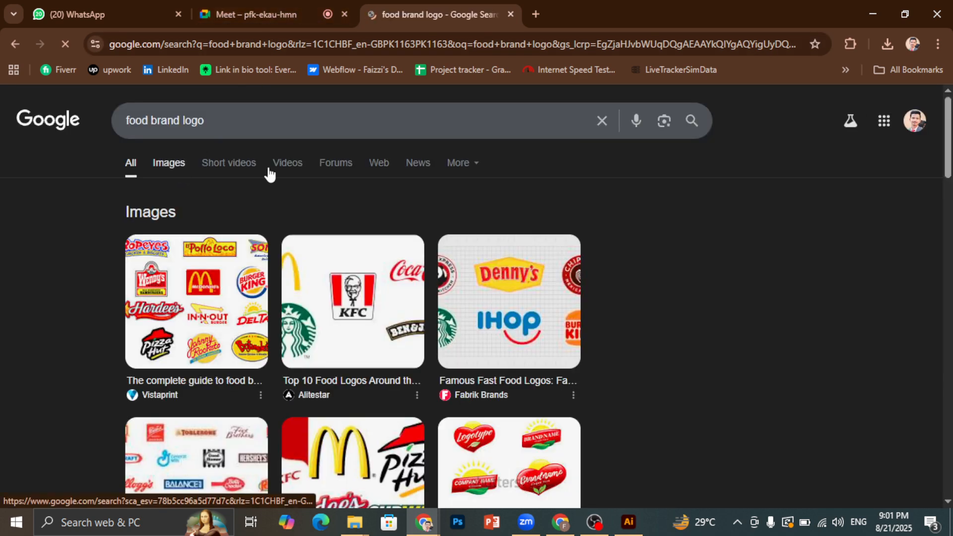
# Show the image results for food brand logos and open the preview of Vistaprint's collage of fast-food logos.
pyautogui.click(245, 305)
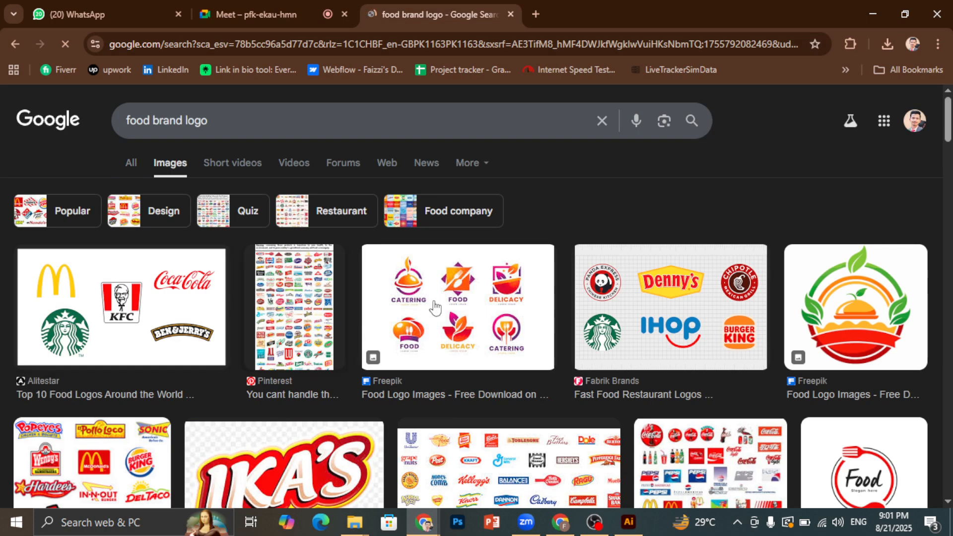
pyautogui.scroll(-1, 99, 369)
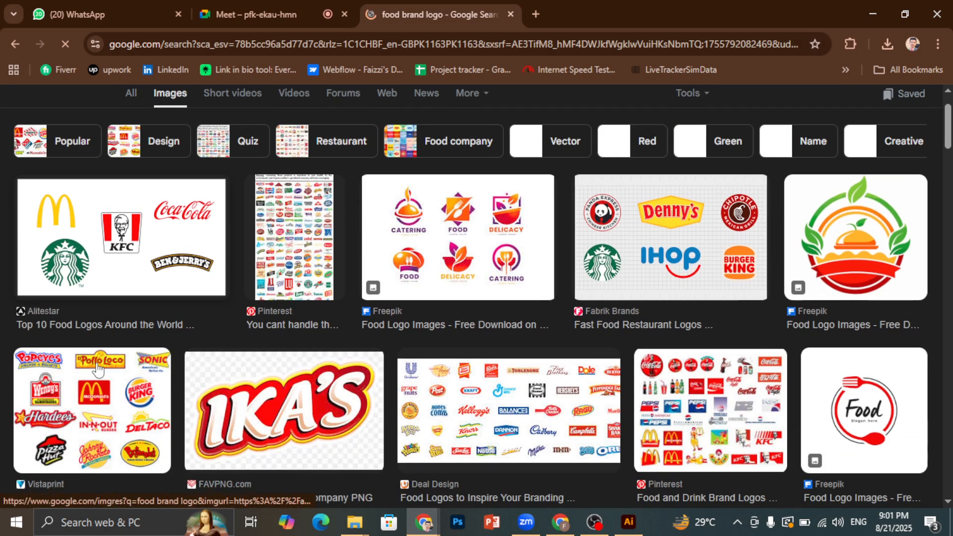
pyautogui.click(119, 425)
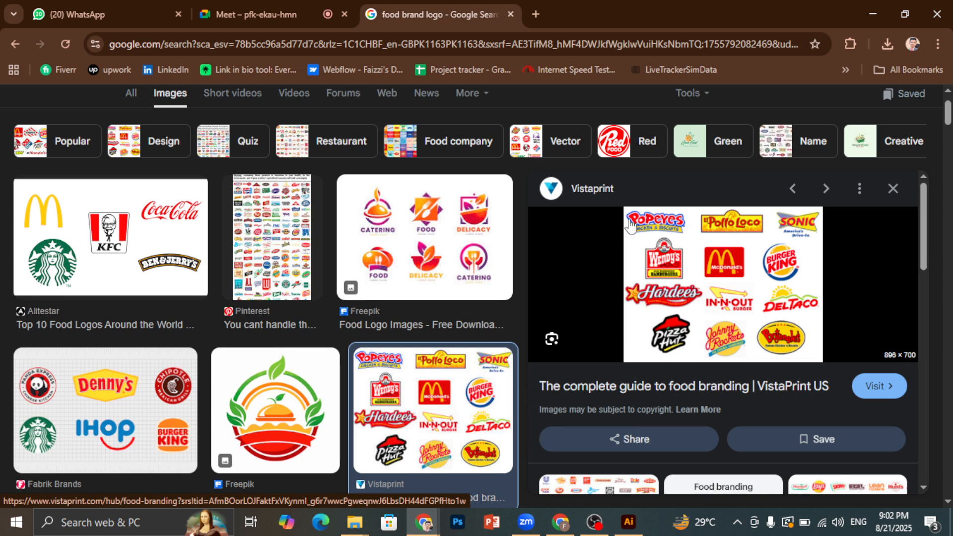
# Search Google for "tech logo" in another new browser tab and show the image results.
pyautogui.click(535, 14)
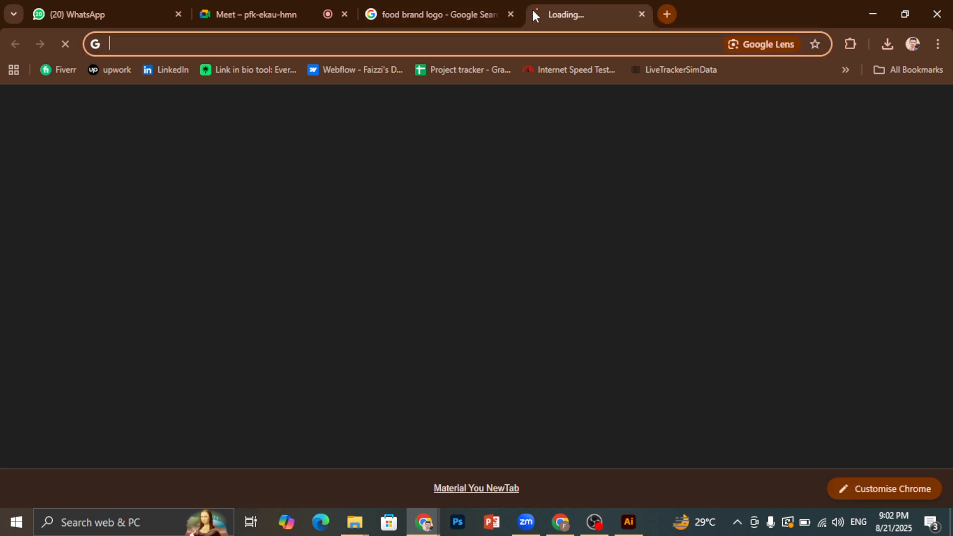
pyautogui.write('tech ')
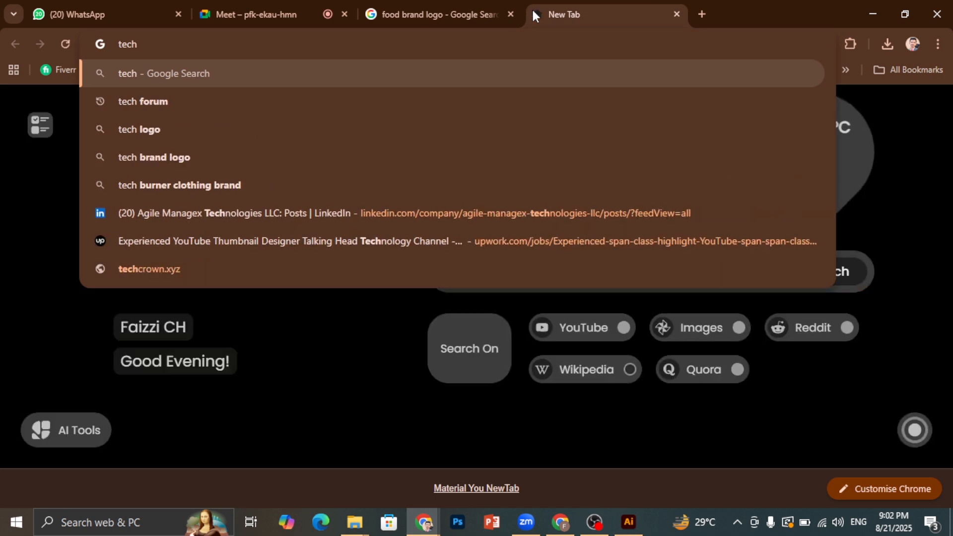
pyautogui.write('logo')
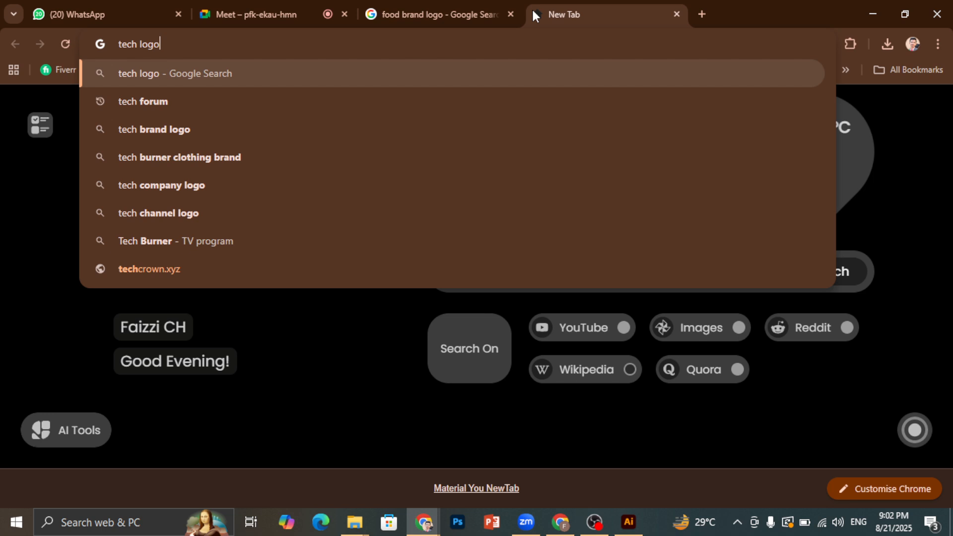
pyautogui.press('Return')
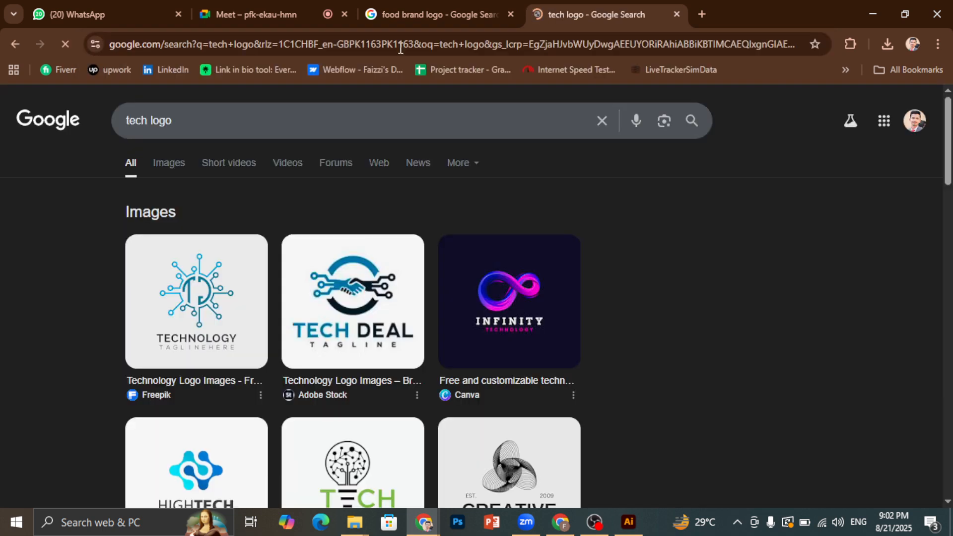
pyautogui.click(175, 168)
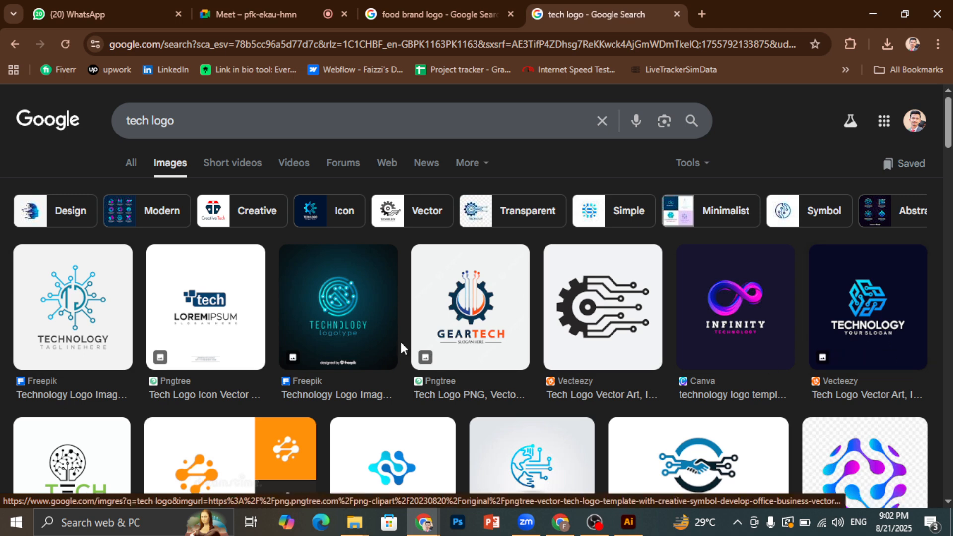
# Examine the colours and shapes of the tech logo images, and return to the food brand logo results for comparison.
pyautogui.scroll(-1, 434, 335)
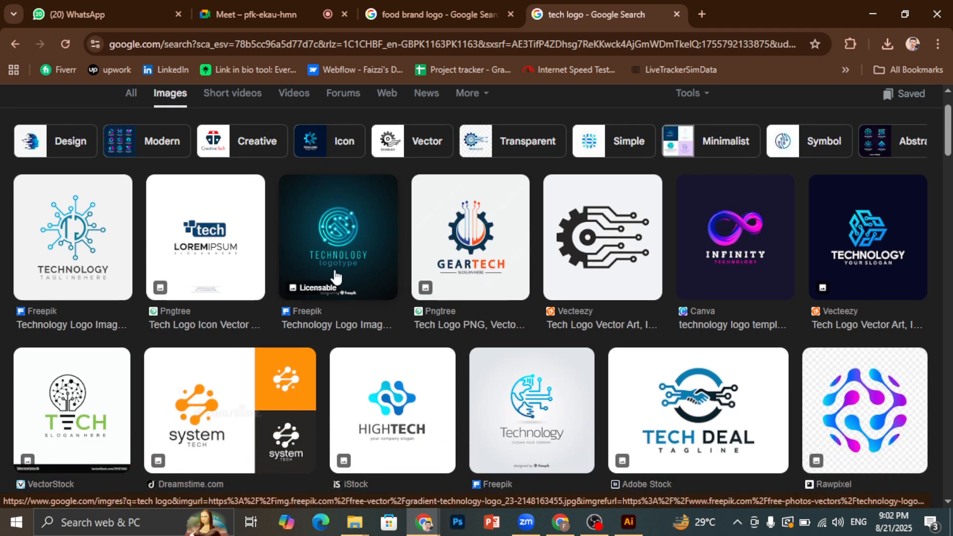
pyautogui.scroll(-1, 335, 277)
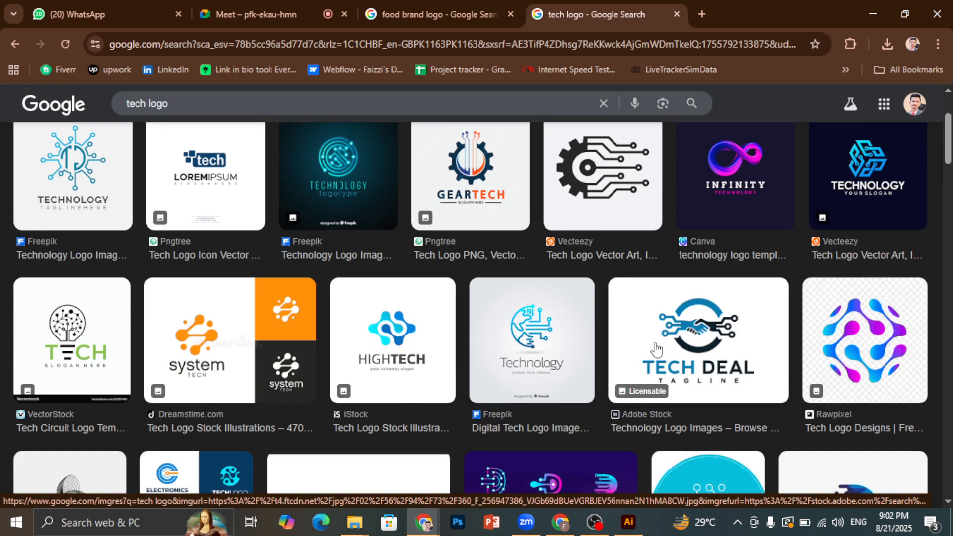
pyautogui.scroll(2, 611, 323)
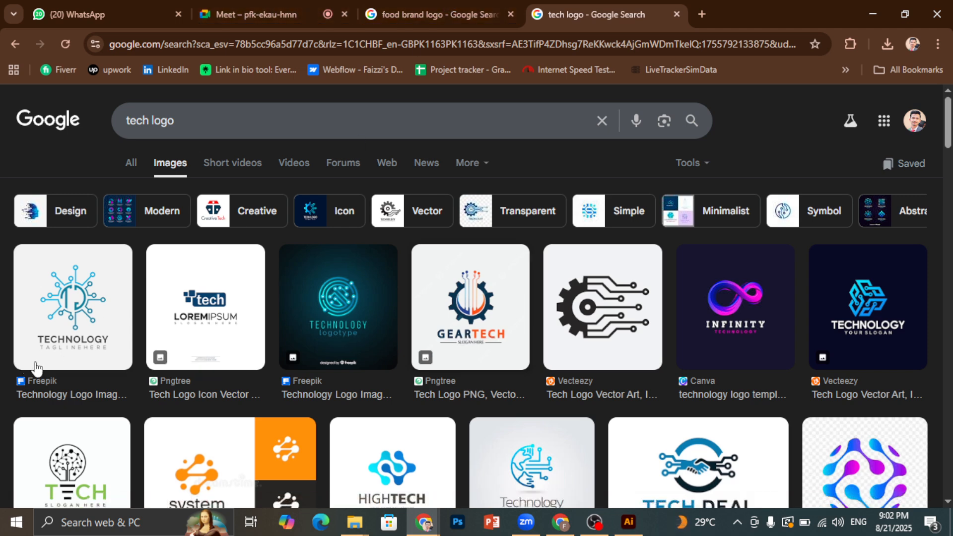
pyautogui.scroll(-1, 36, 365)
pyautogui.scroll(-3, 100, 306)
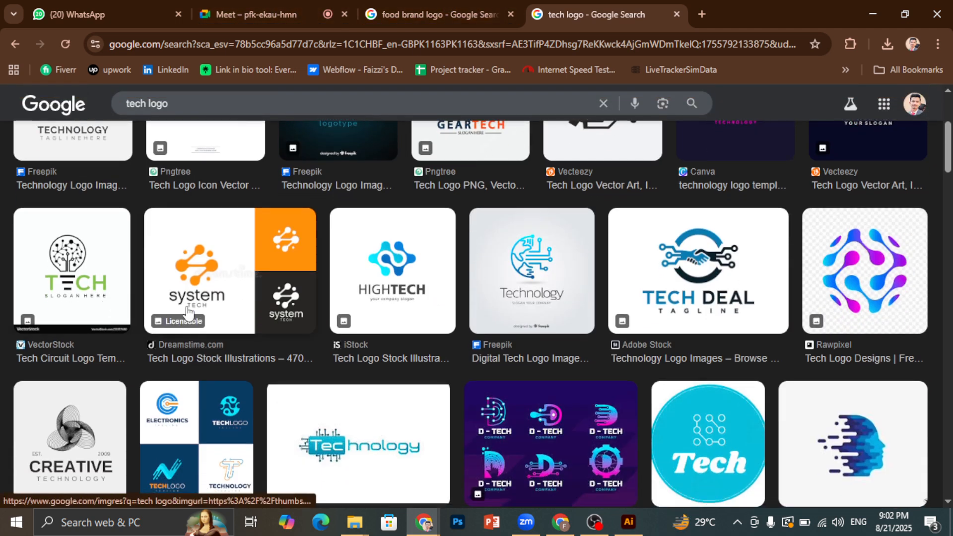
pyautogui.click(484, 7)
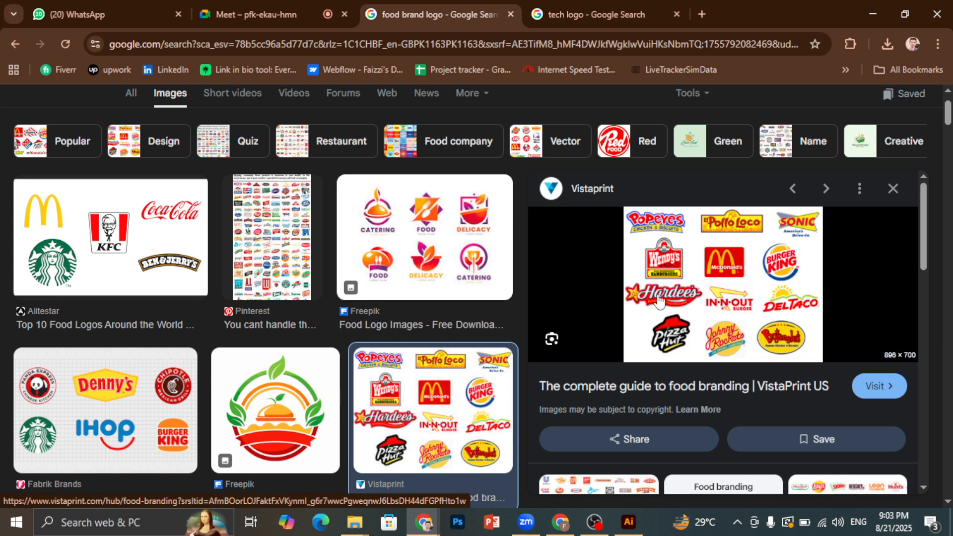
# Compare the colours and shapes of the fast-food logos in Vistaprint's collage with those in the tech logo image results.
pyautogui.click(594, 14)
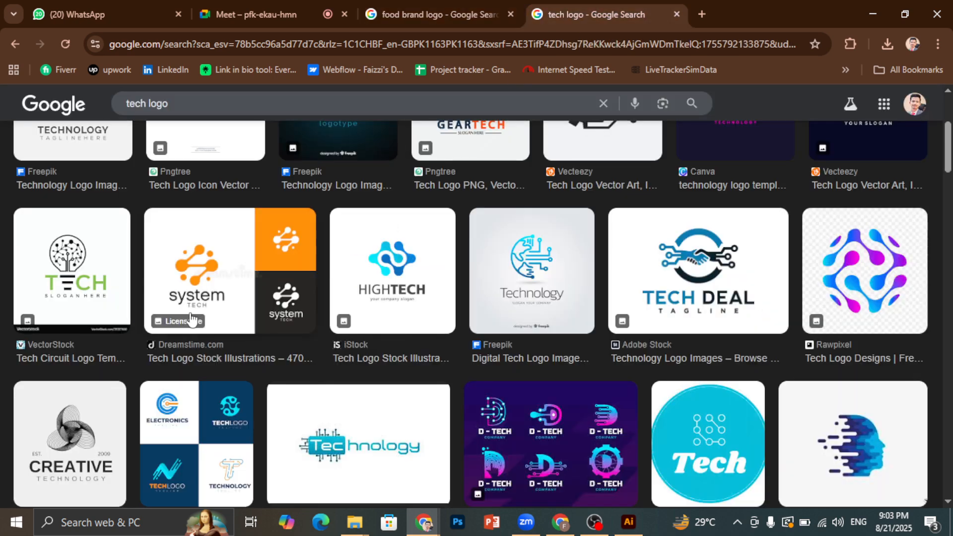
pyautogui.click(473, 7)
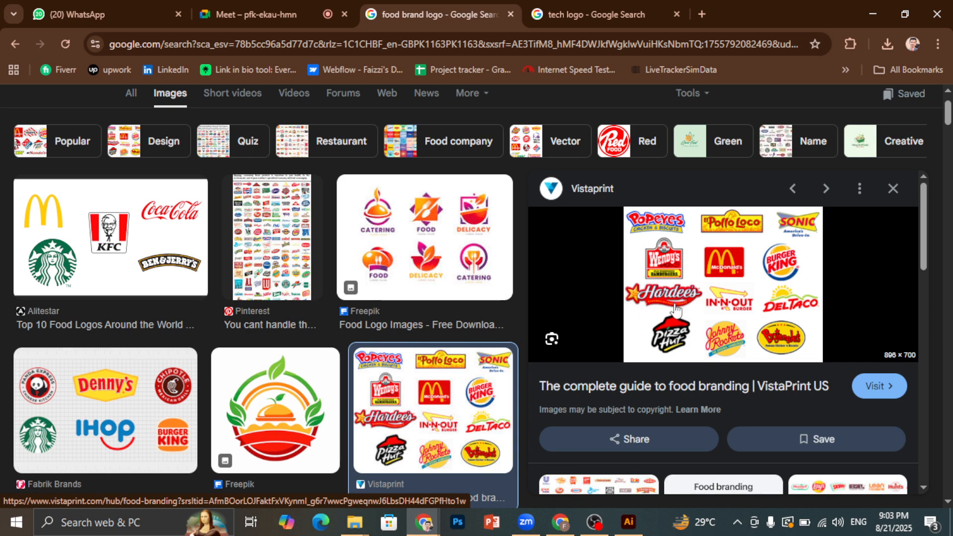
pyautogui.click(633, 12)
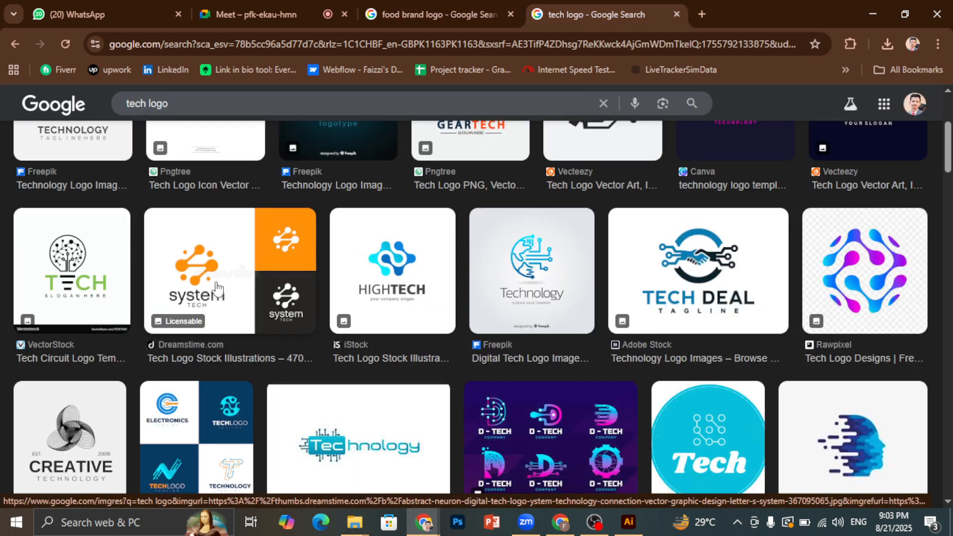
pyautogui.click(480, 11)
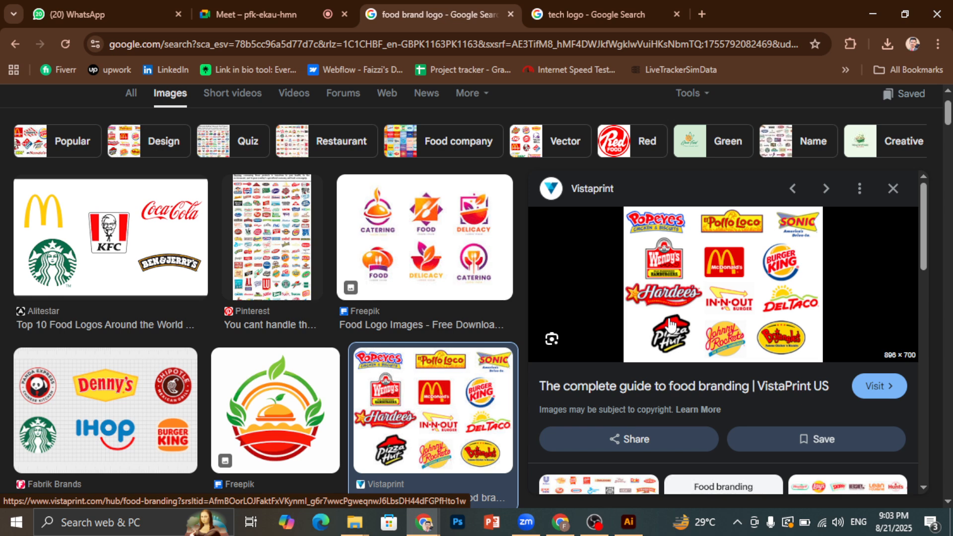
pyautogui.scroll(-3, 720, 287)
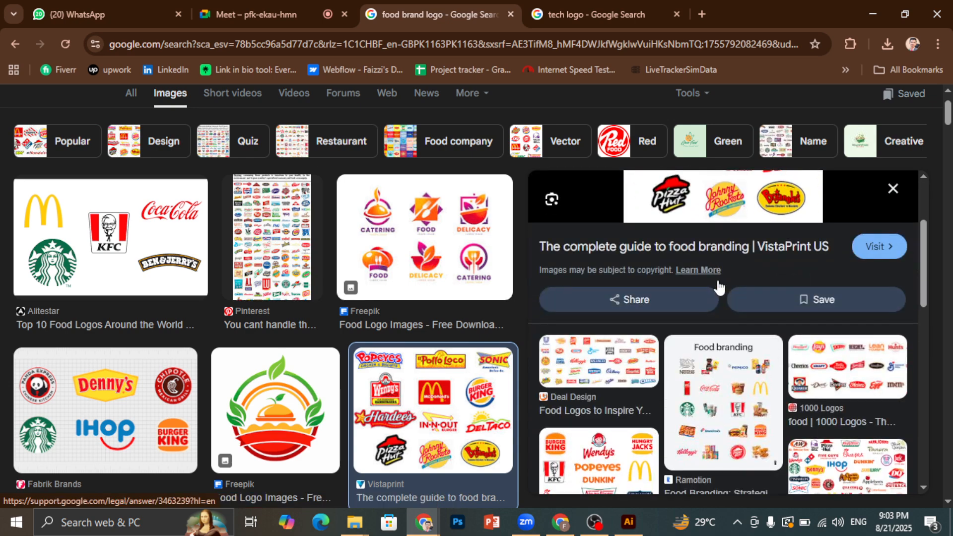
pyautogui.scroll(3, 719, 287)
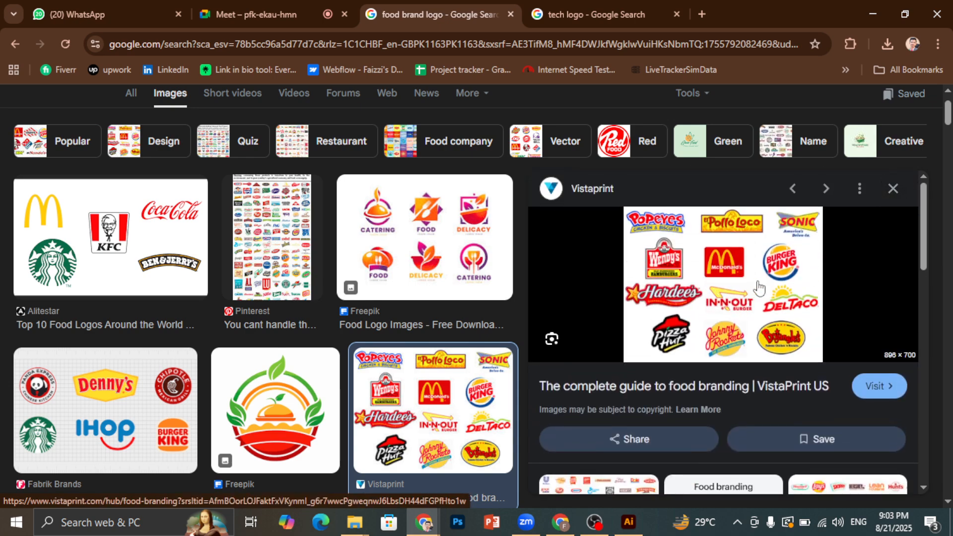
pyautogui.hotkey('ctrl', 'Tab')
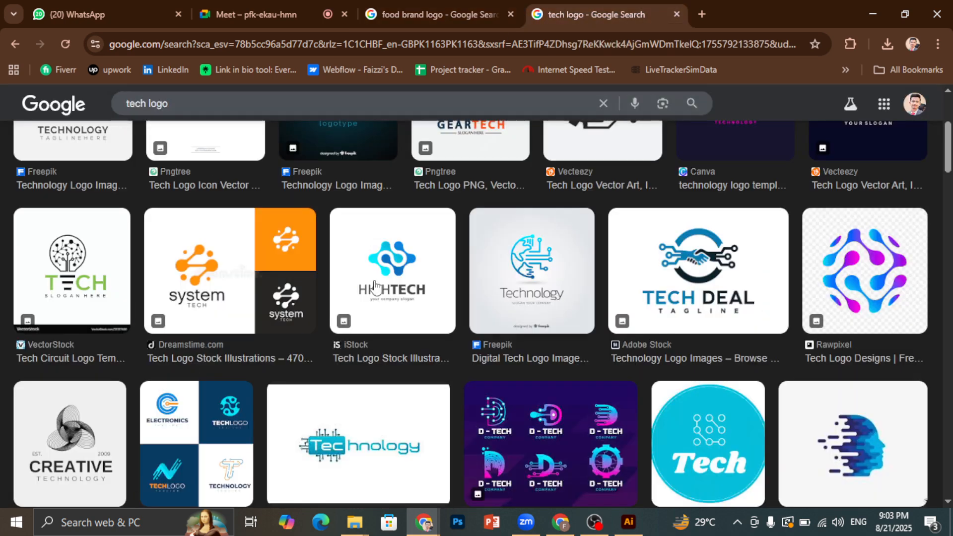
pyautogui.scroll(4, 548, 332)
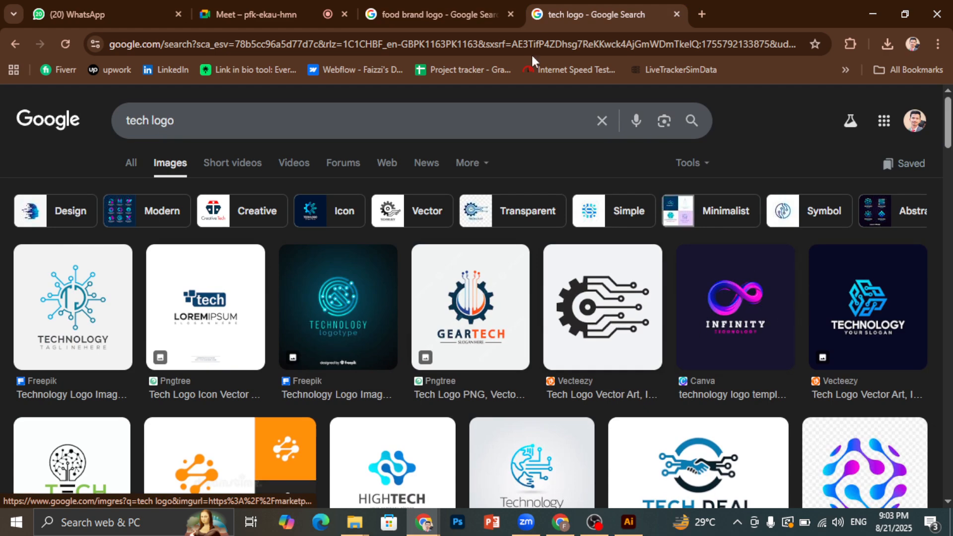
pyautogui.click(462, 2)
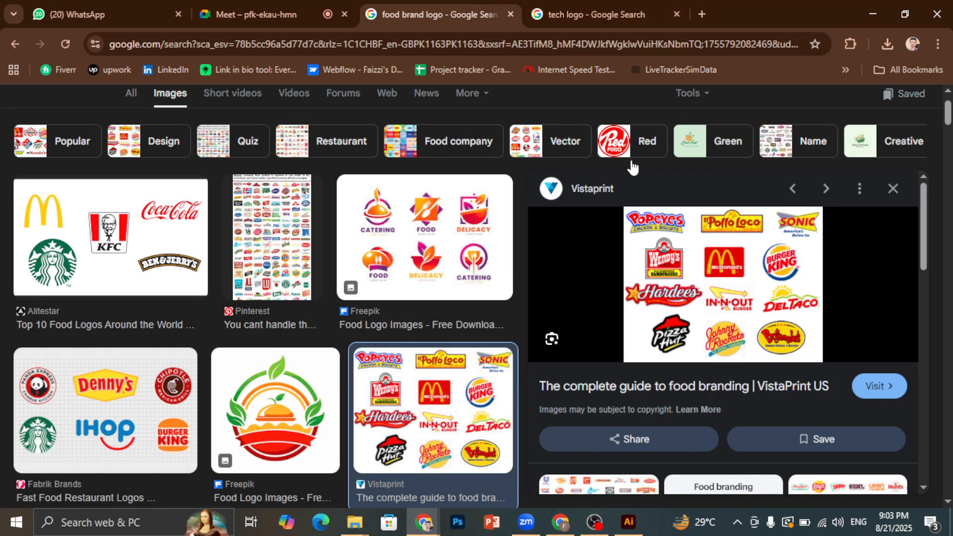
pyautogui.click(598, 2)
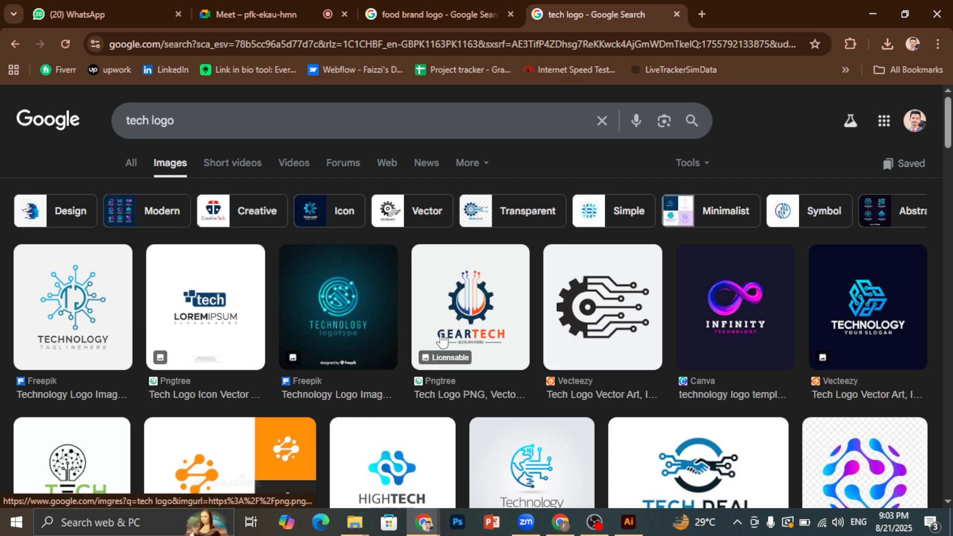
pyautogui.scroll(-4, 596, 380)
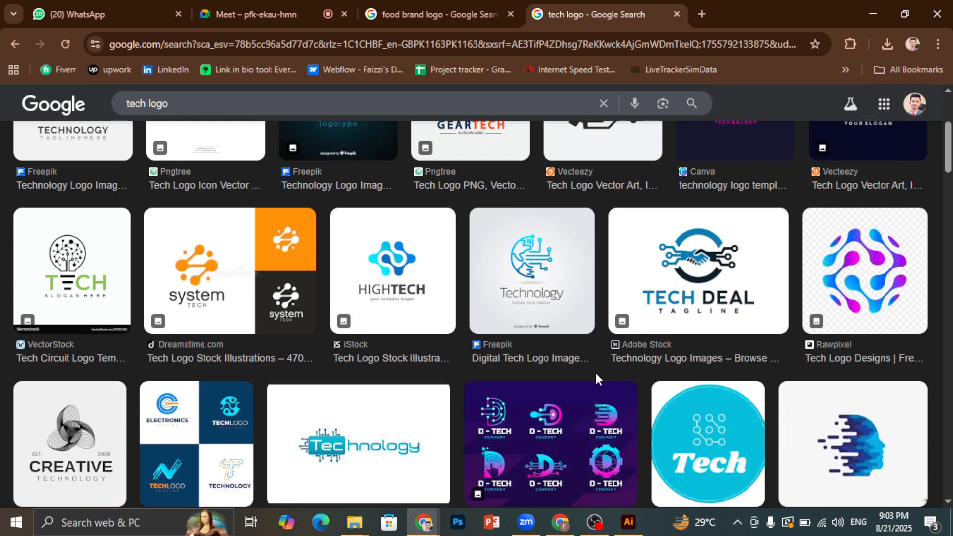
# Examine the icon styles and colours of further tech logo images against the food brand logos, ending on the food brand results.
pyautogui.click(467, 6)
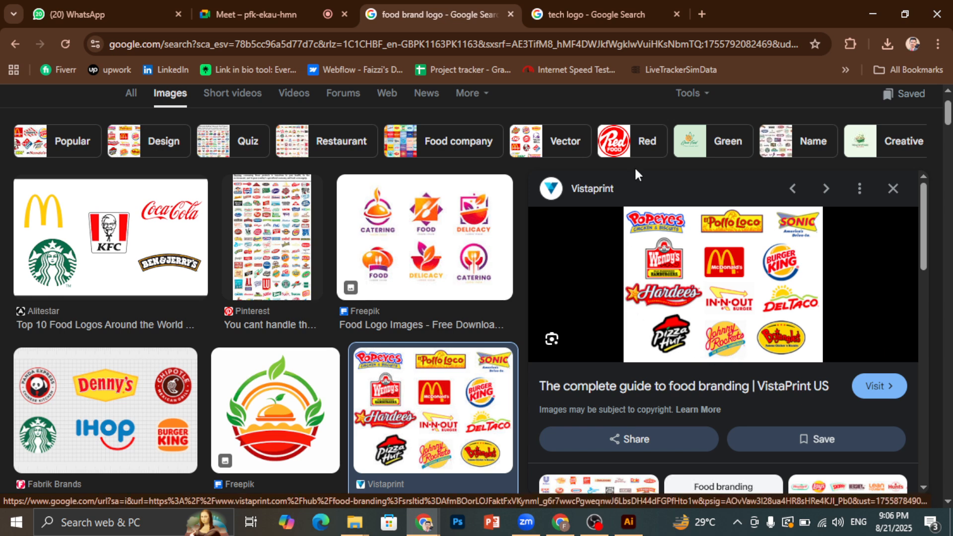
pyautogui.click(600, 7)
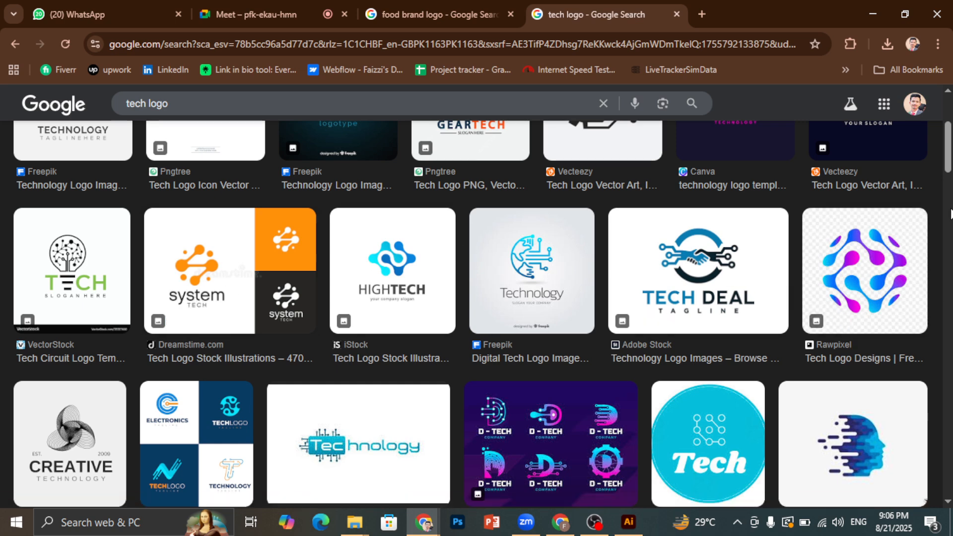
pyautogui.scroll(-8, 477, 313)
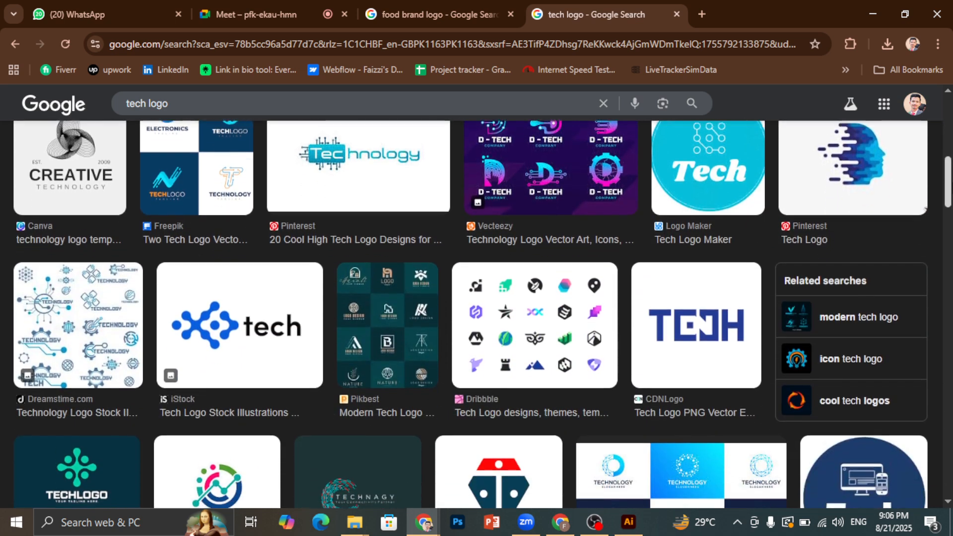
pyautogui.scroll(-2, 477, 312)
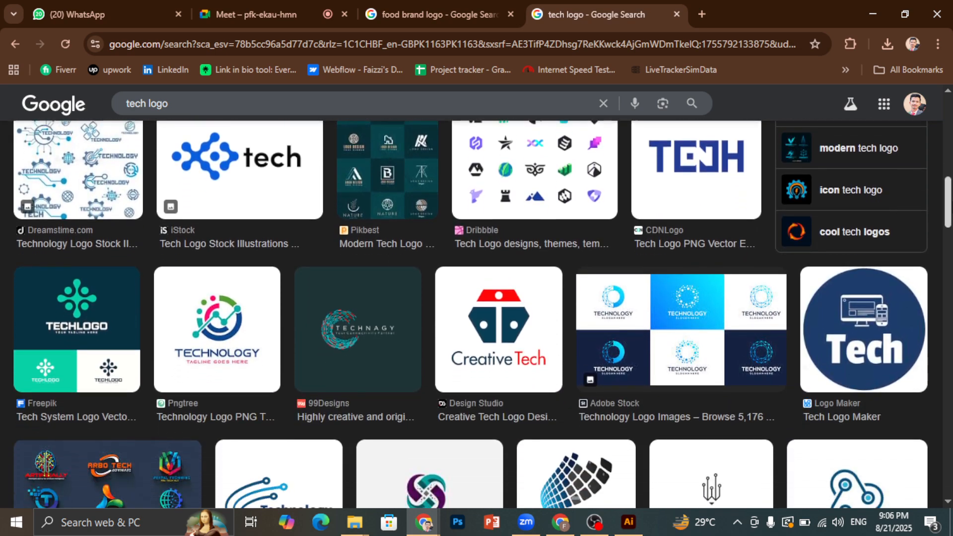
pyautogui.scroll(-1, 950, 181)
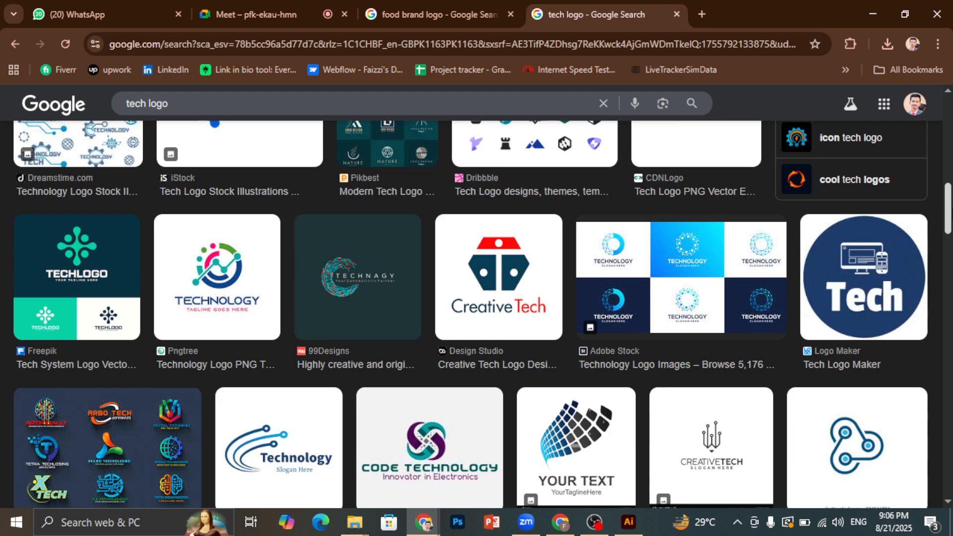
pyautogui.scroll(4, 949, 182)
pyautogui.scroll(5, 950, 181)
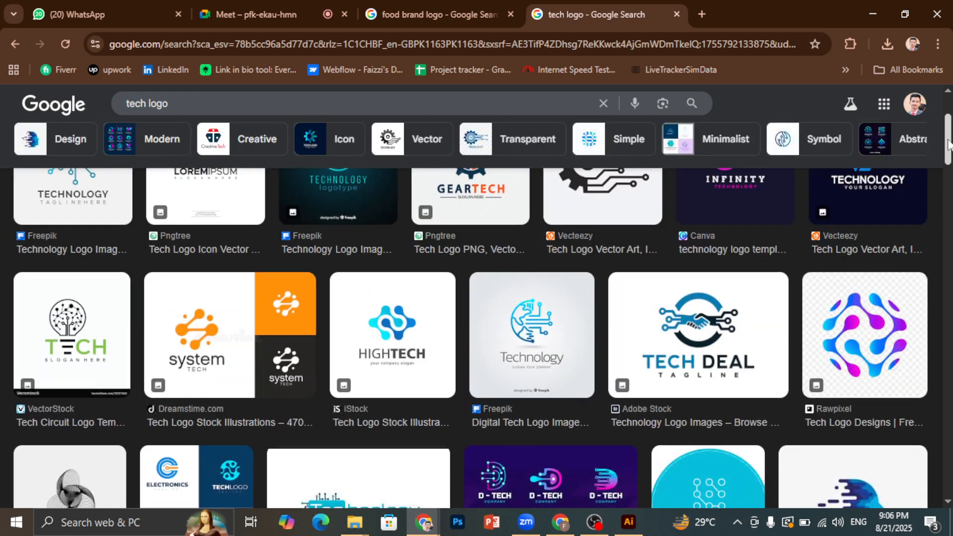
pyautogui.click(444, 6)
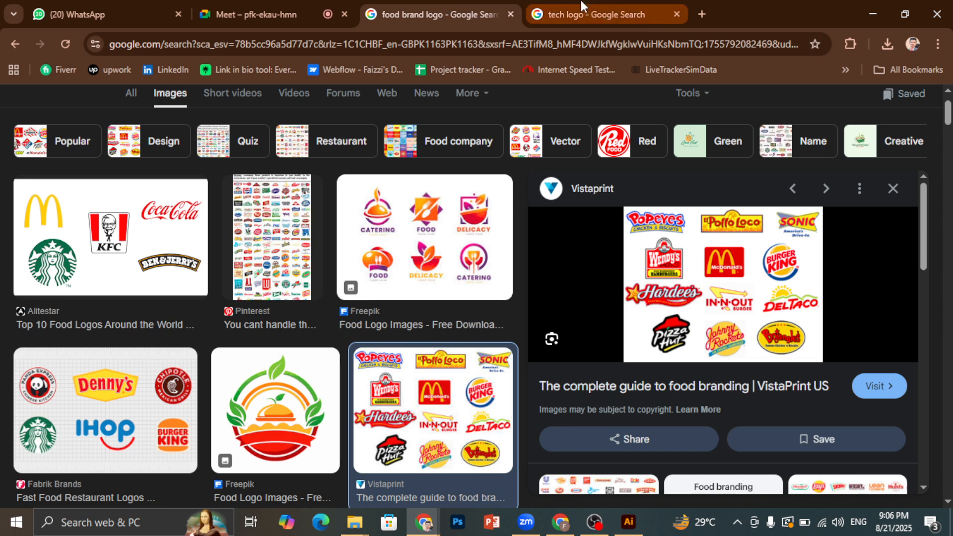
# Check the Google Meet call twice and return to the food brand logo results.
pyautogui.moveTo(583, 6)
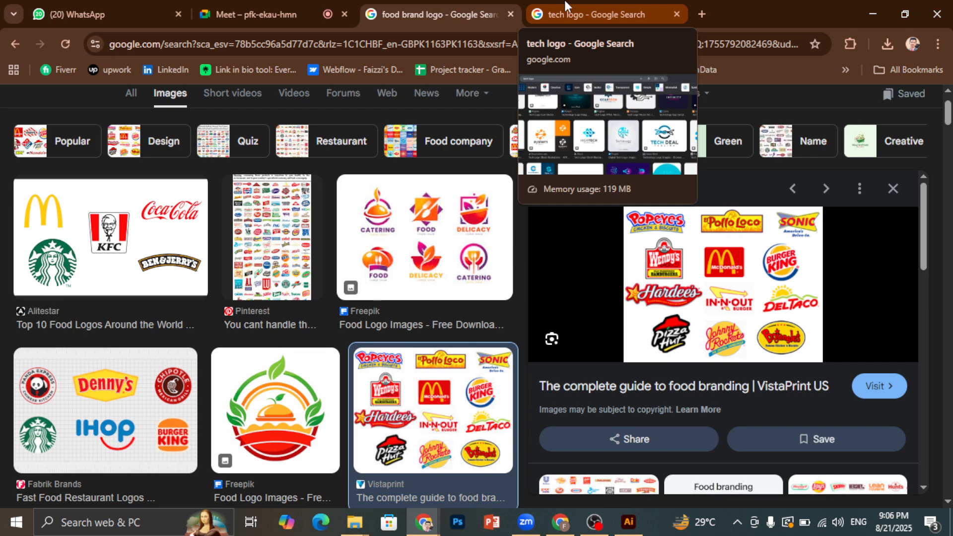
pyautogui.click(322, 2)
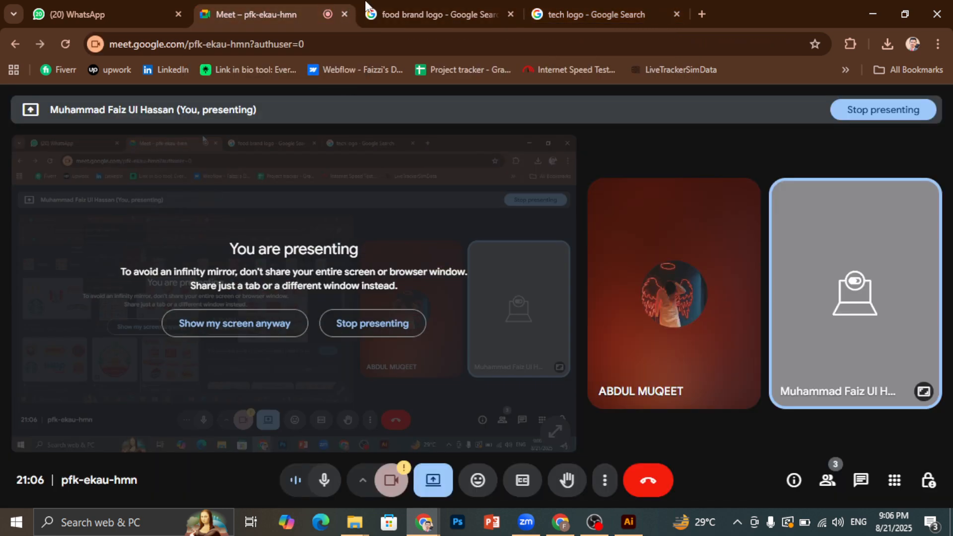
pyautogui.click(432, 5)
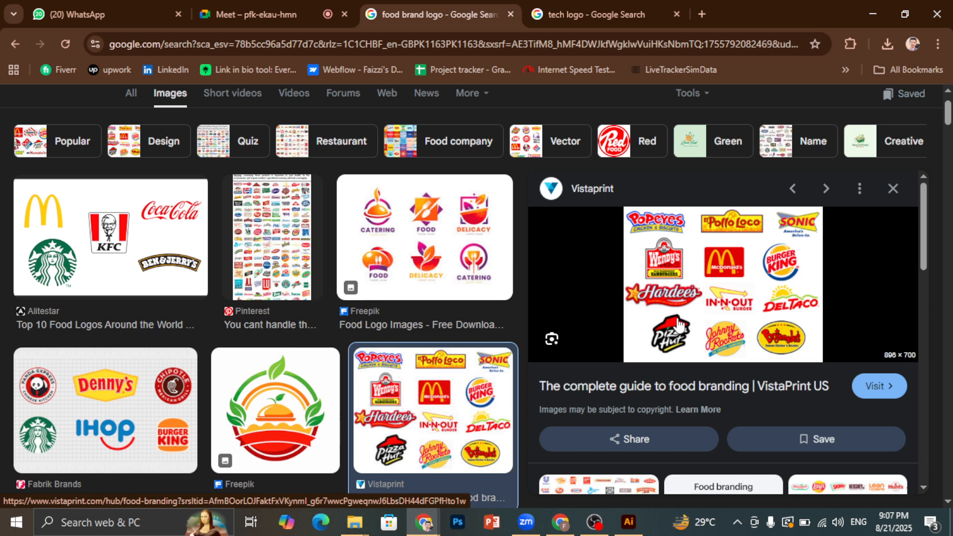
pyautogui.click(256, 12)
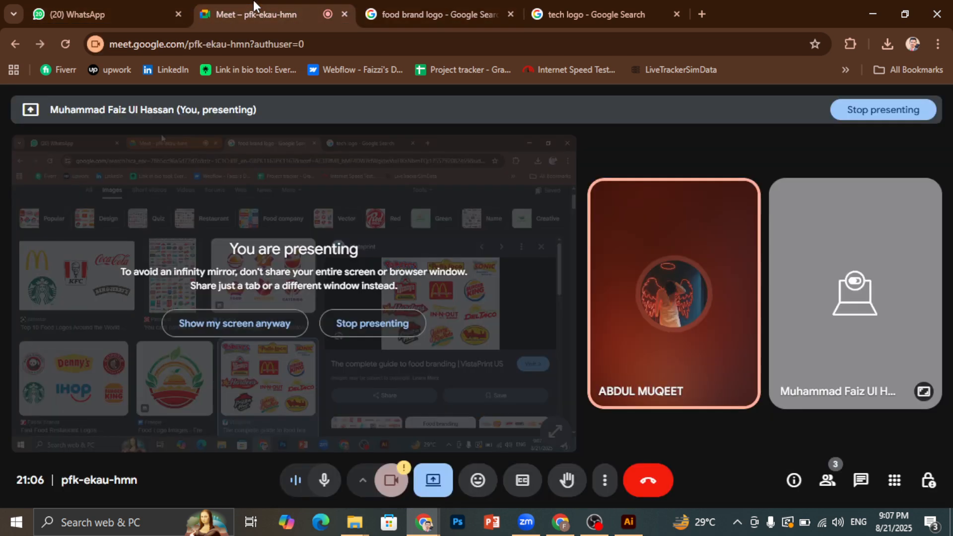
pyautogui.click(398, 7)
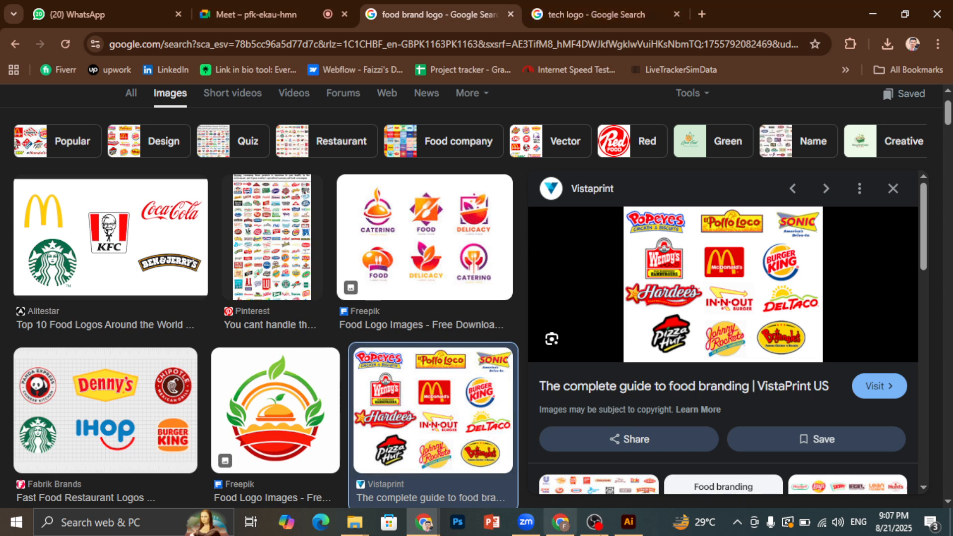
# Switch to Illustrator to show the logo design rules artboard, and return to the food brand logo results in Chrome.
pyautogui.click(629, 522)
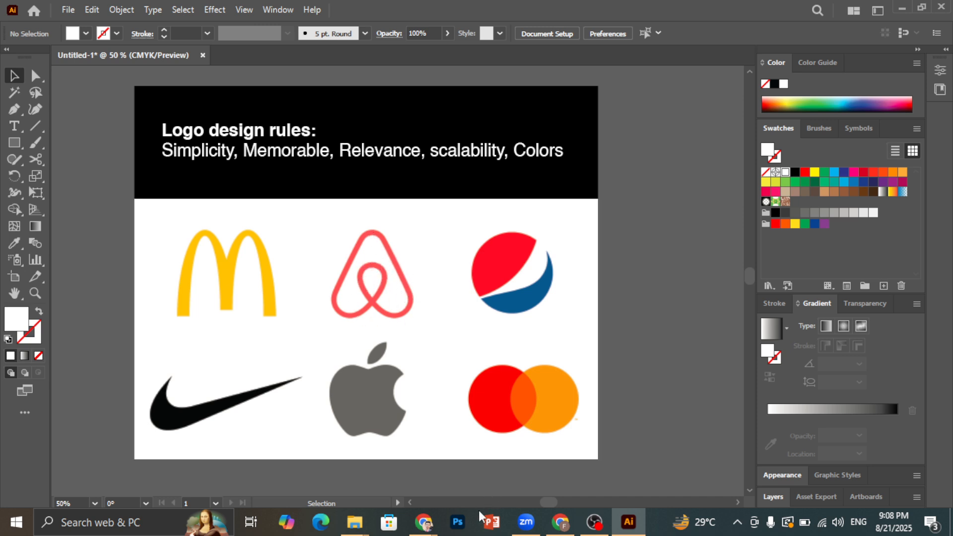
pyautogui.click(560, 525)
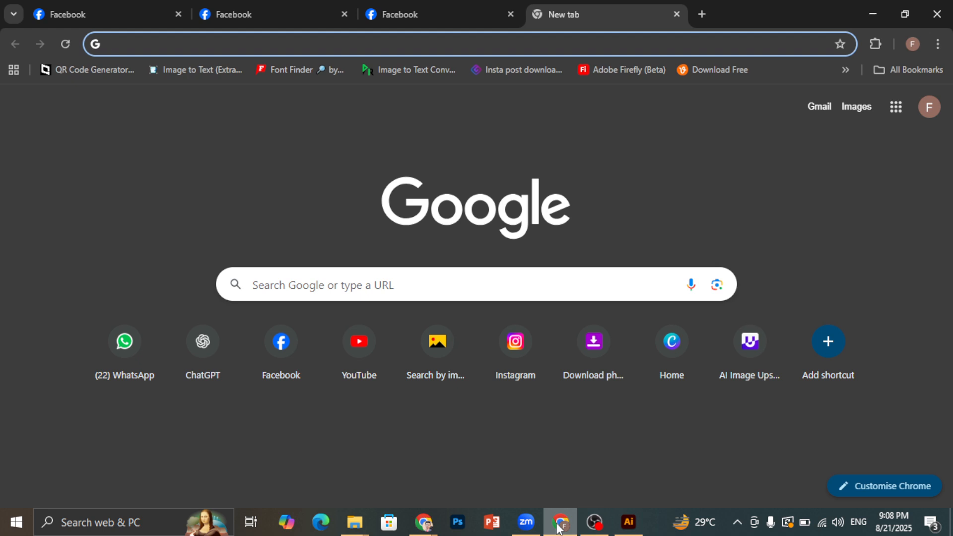
pyautogui.click(565, 528)
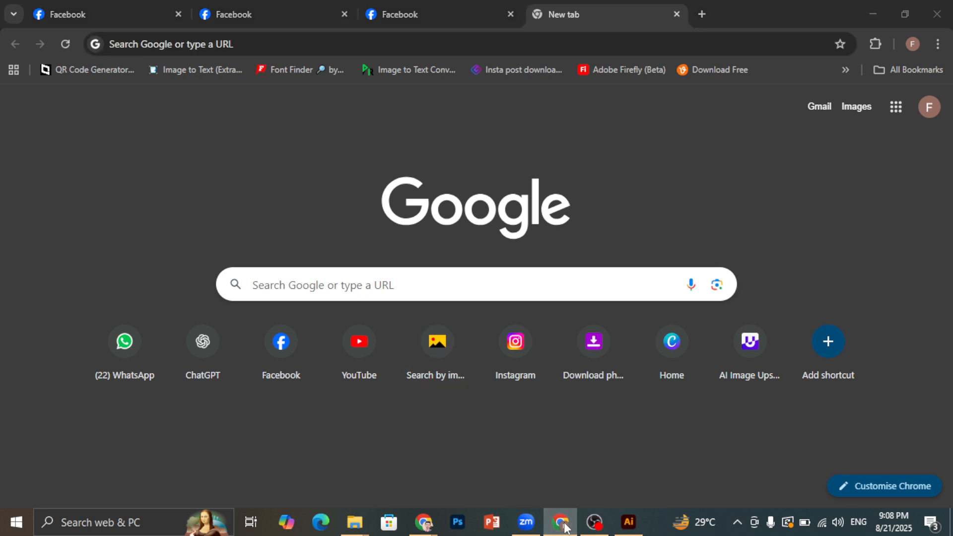
pyautogui.moveTo(423, 522)
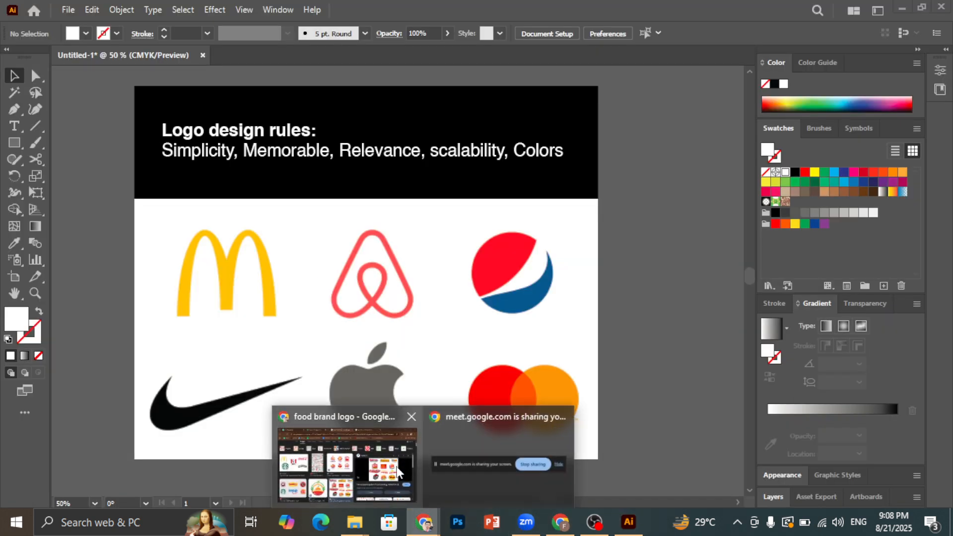
pyautogui.click(397, 471)
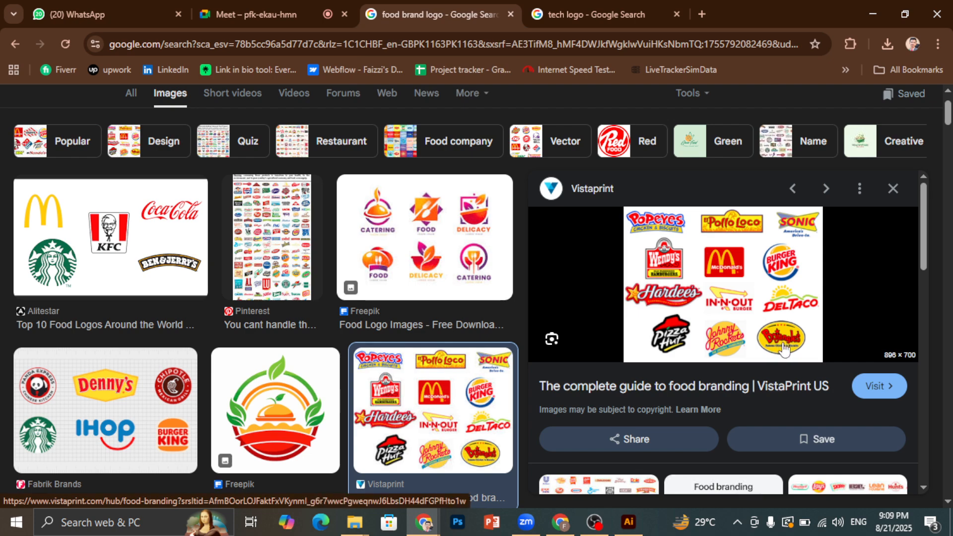
# Look over the related food branding images beneath the Vistaprint preview and return to its logo collage.
pyautogui.scroll(-3, 794, 341)
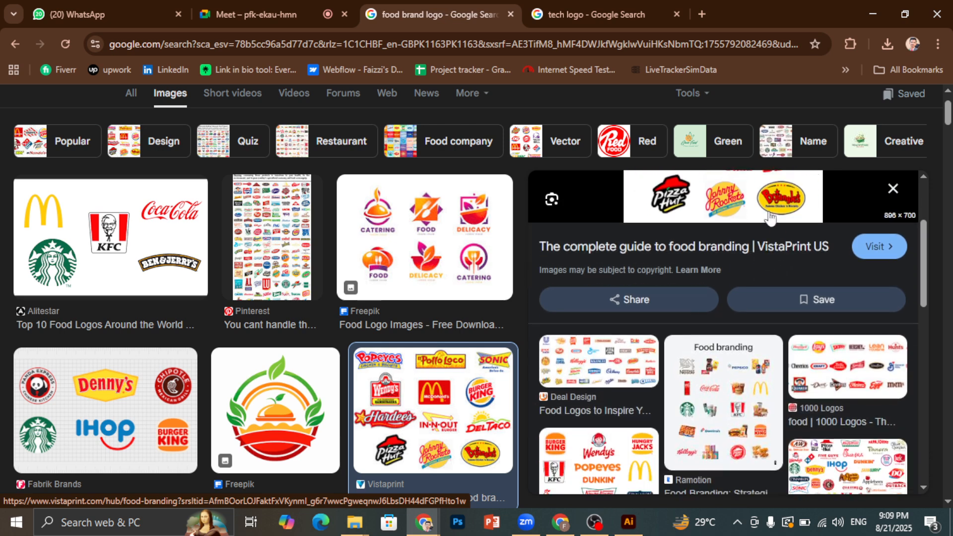
pyautogui.scroll(3, 547, 262)
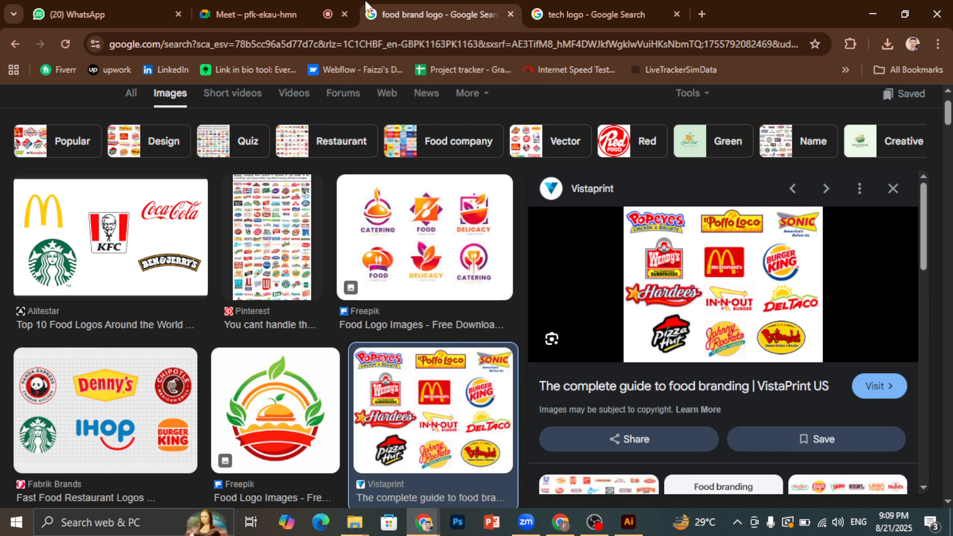
pyautogui.scroll(-4, 721, 283)
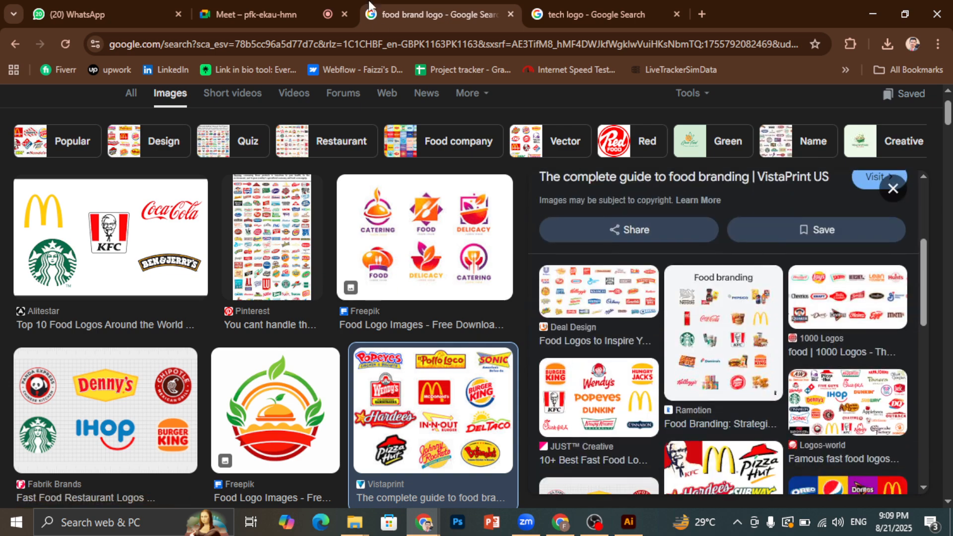
pyautogui.scroll(4, 736, 249)
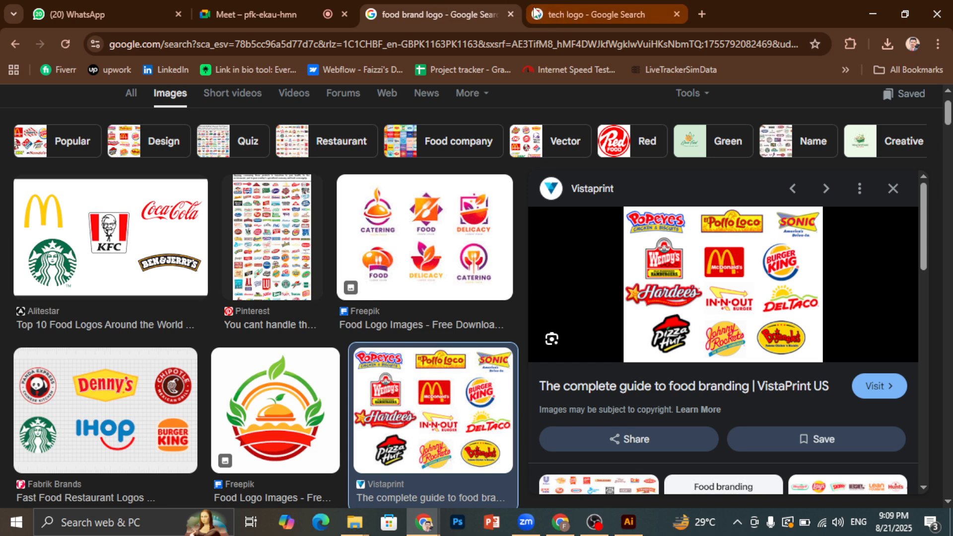
# Search for McDonald's in a new browser tab and open the McDonald's Pakistan website from the results.
pyautogui.moveTo(533, 15)
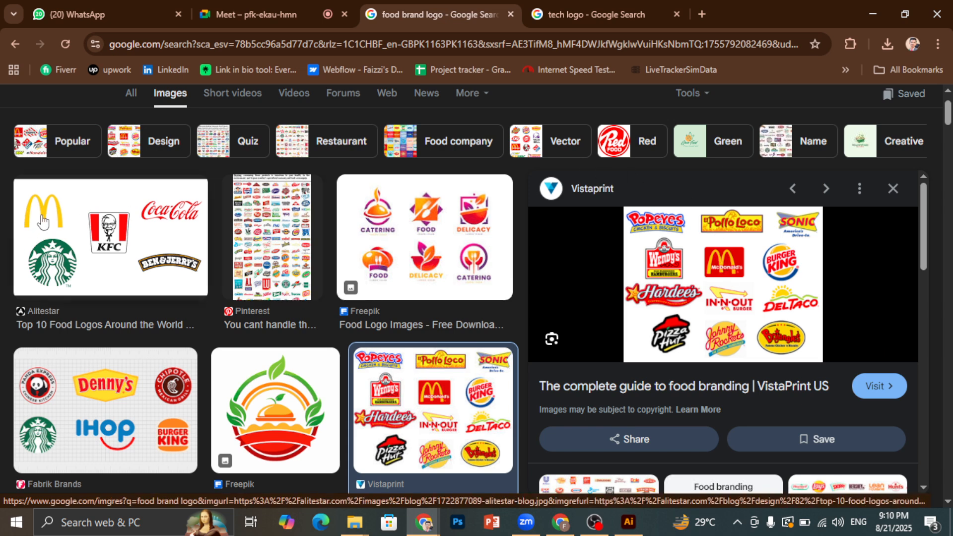
pyautogui.click(702, 14)
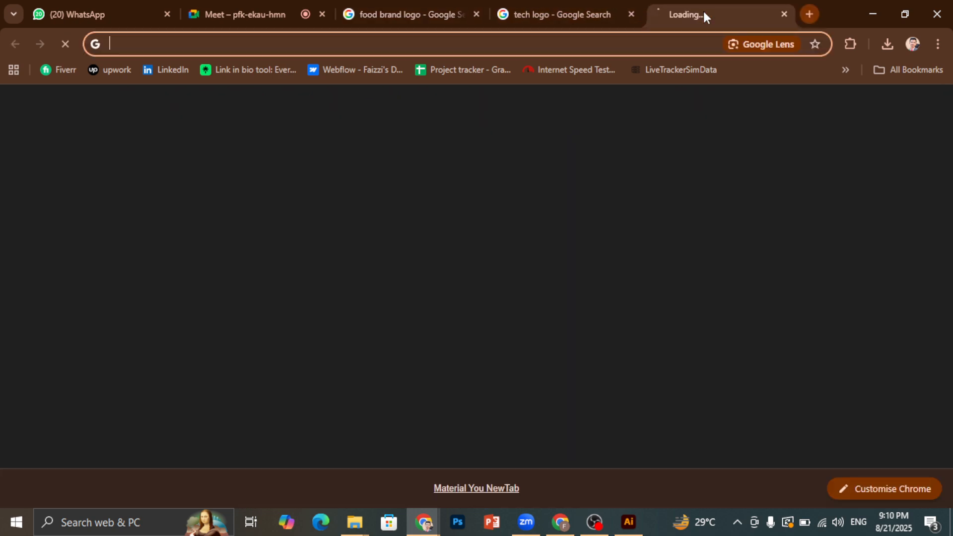
pyautogui.write('mc')
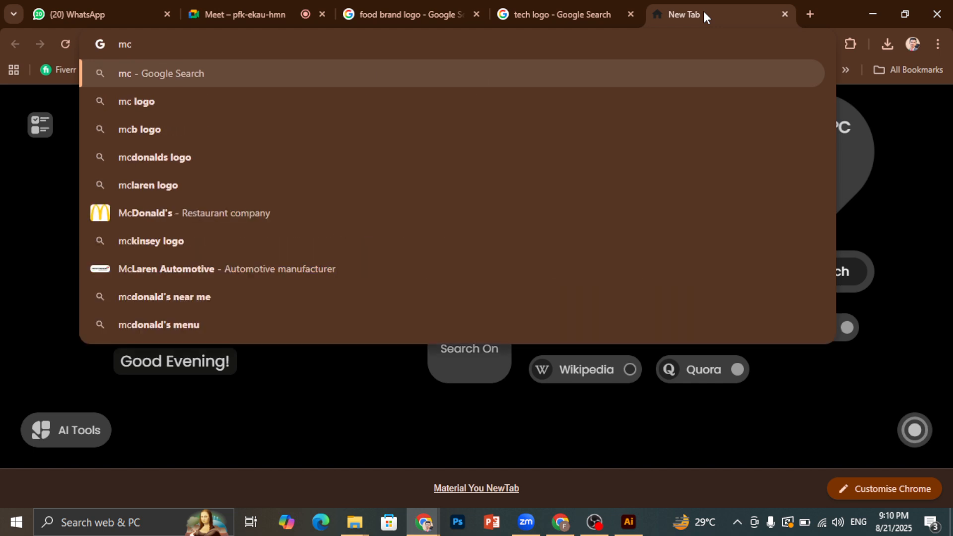
pyautogui.write('do')
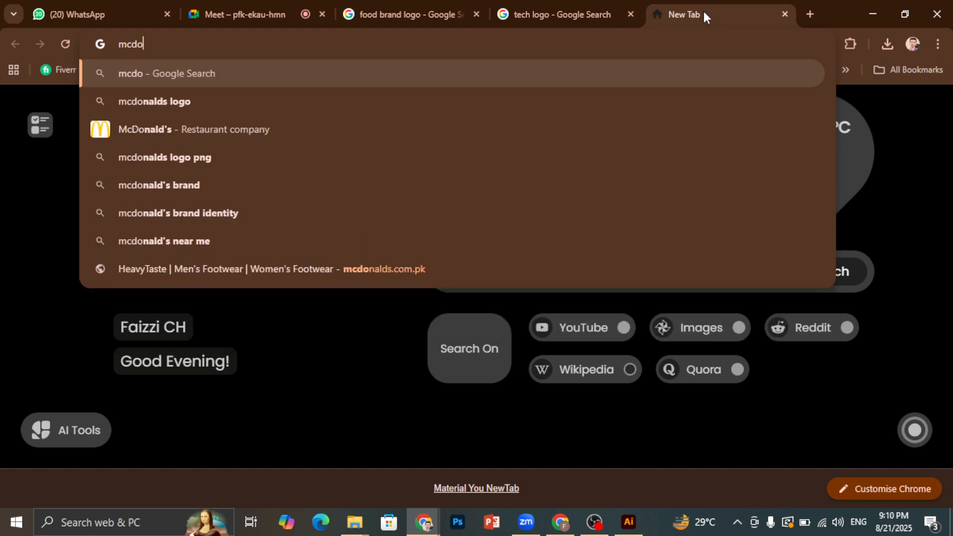
pyautogui.click(422, 131)
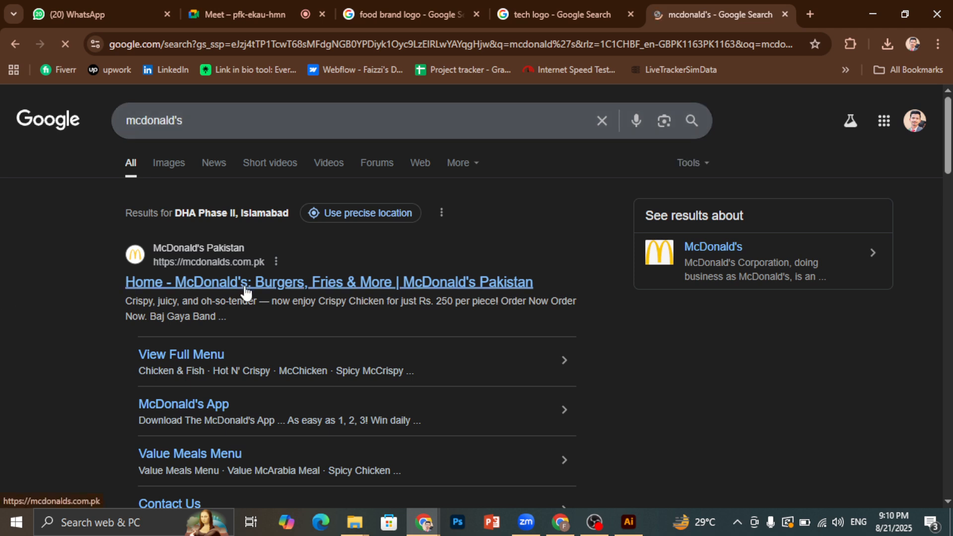
pyautogui.click(278, 284)
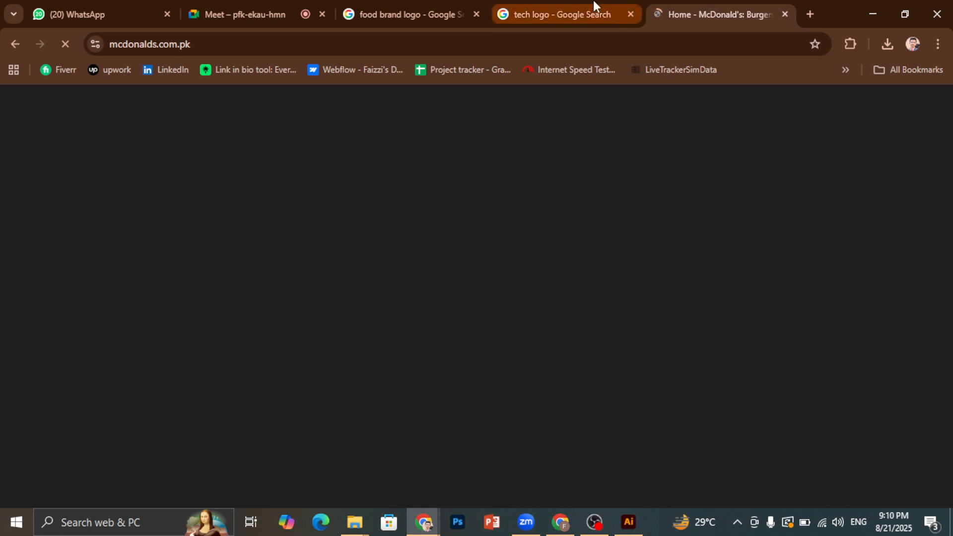
# Examine the branding and colours across the McDonald's homepage down to its footer, and return to the food brand logo results.
pyautogui.moveTo(580, 2)
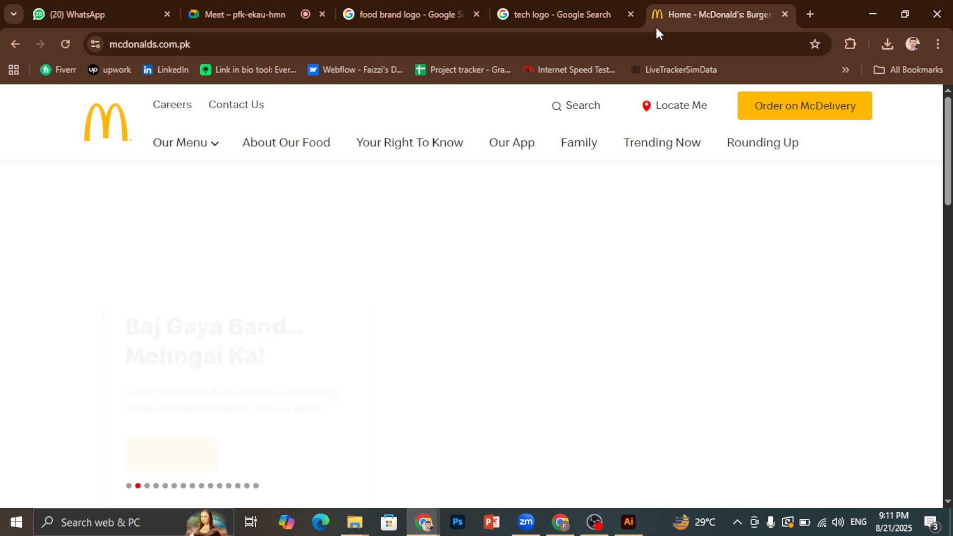
pyautogui.scroll(-2, 526, 226)
pyautogui.scroll(2, 528, 225)
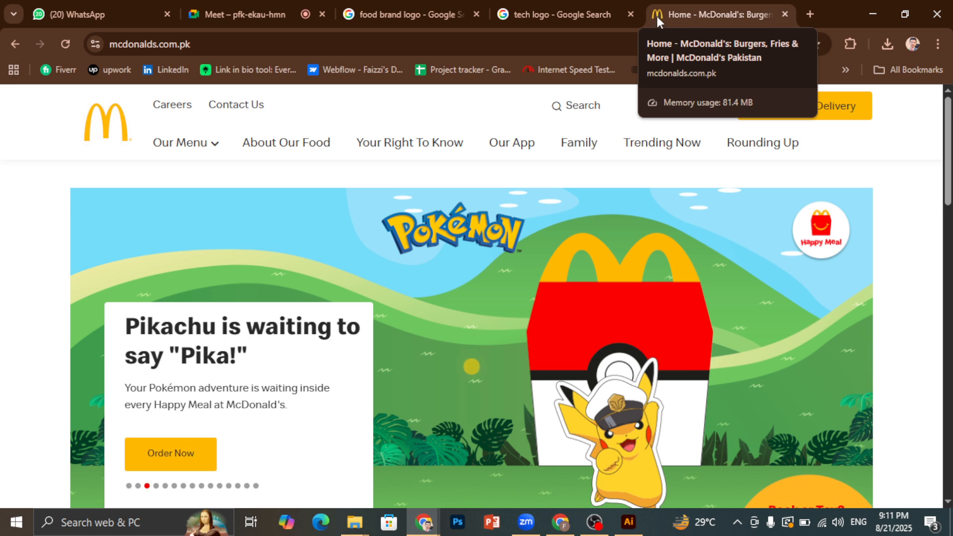
pyautogui.scroll(-12, 502, 275)
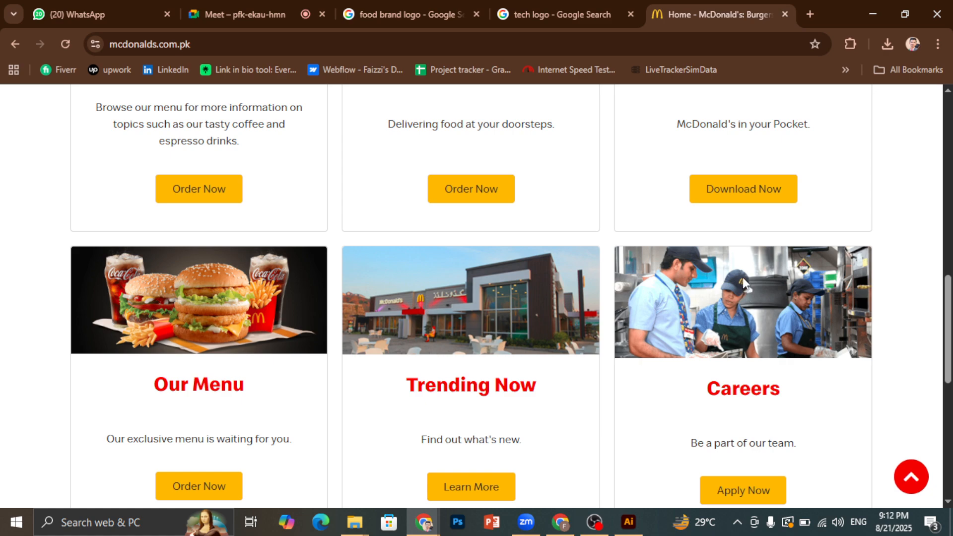
pyautogui.scroll(-8, 745, 283)
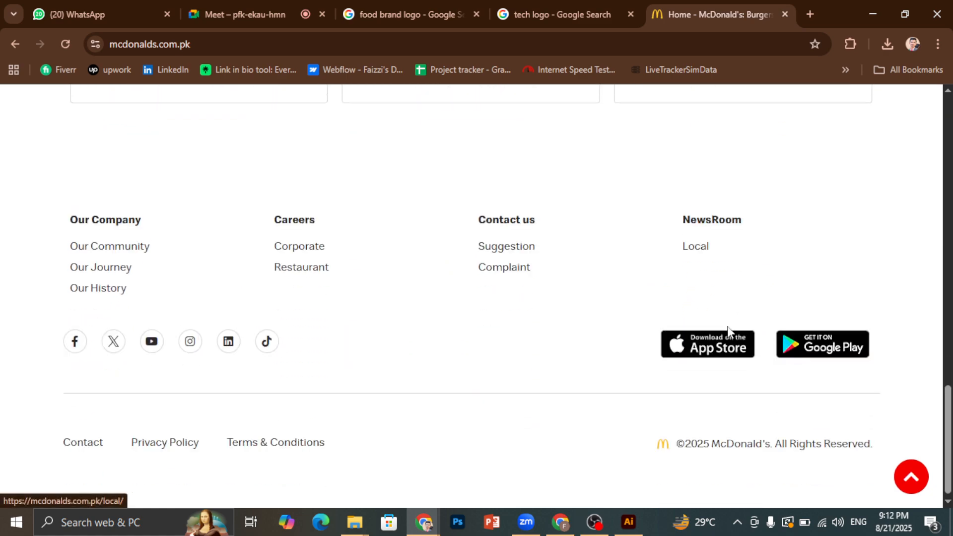
pyautogui.scroll(8, 728, 330)
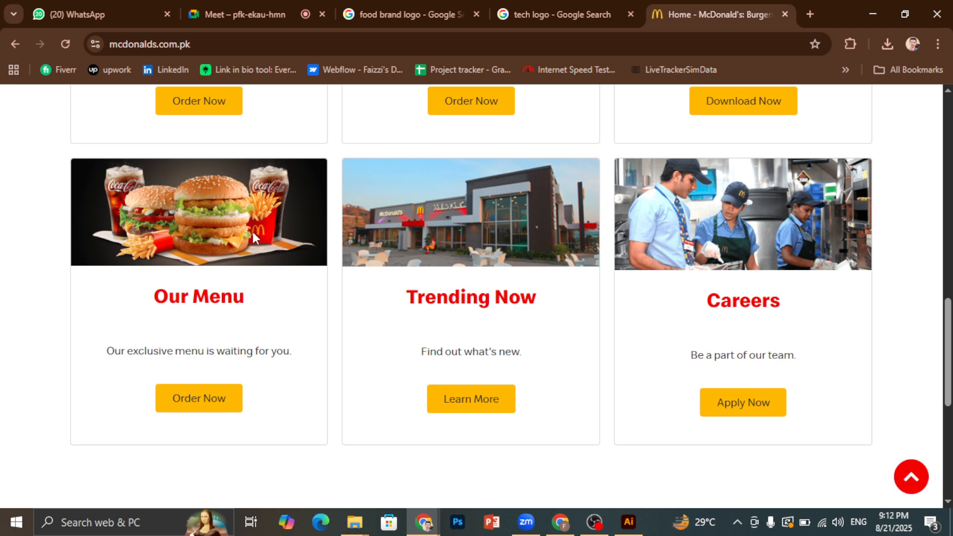
pyautogui.scroll(6, 261, 229)
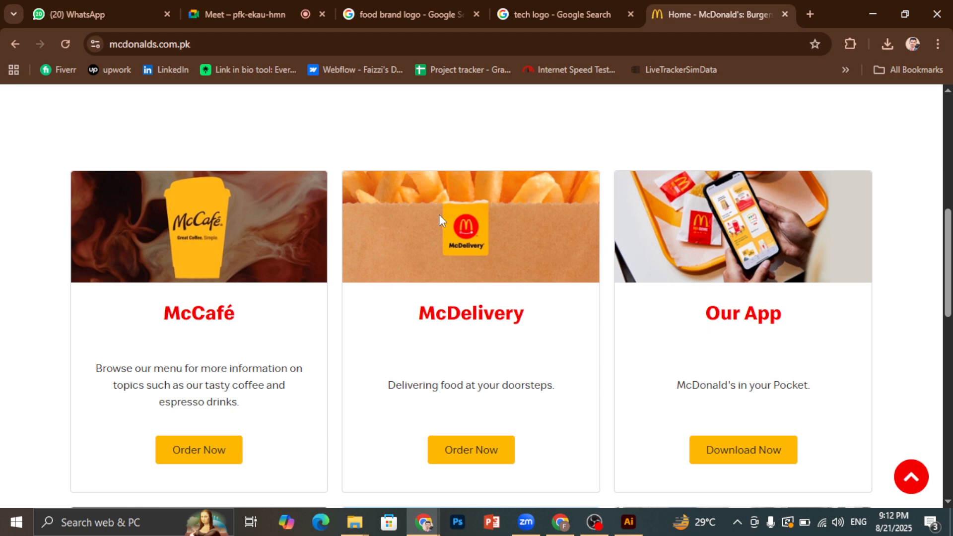
pyautogui.click(262, 7)
pyautogui.click(368, 12)
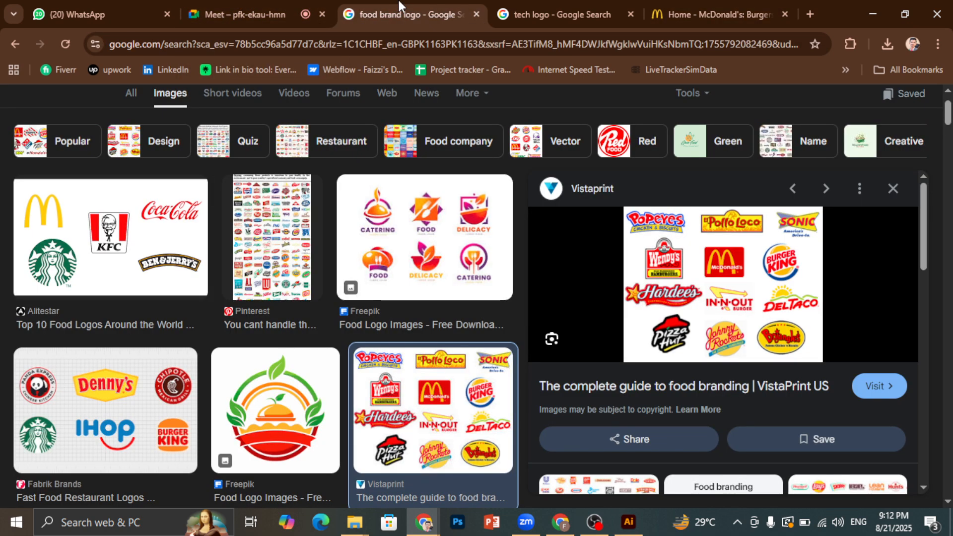
# Show the logo design rules artboard in Illustrator again, and go back to the Chrome window with the food brand logos.
pyautogui.click(629, 522)
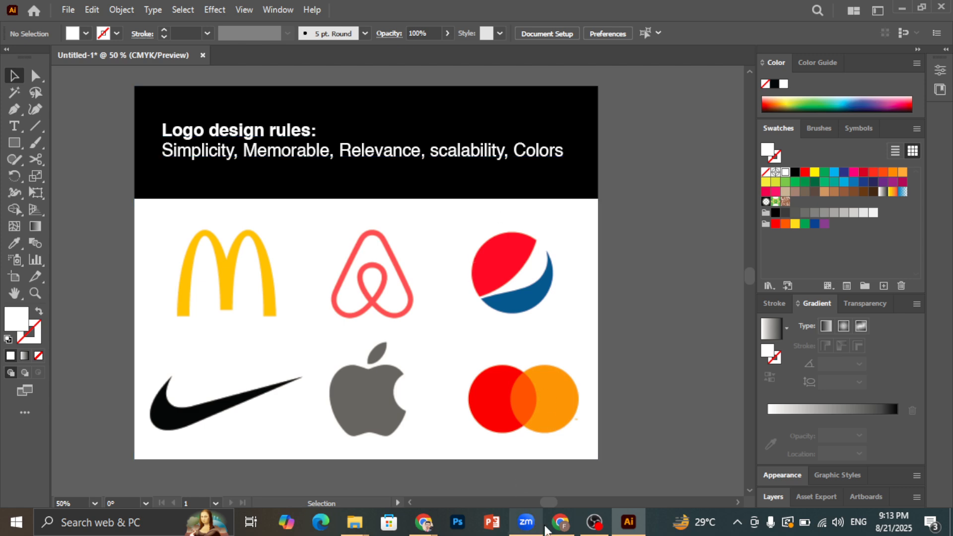
pyautogui.click(555, 533)
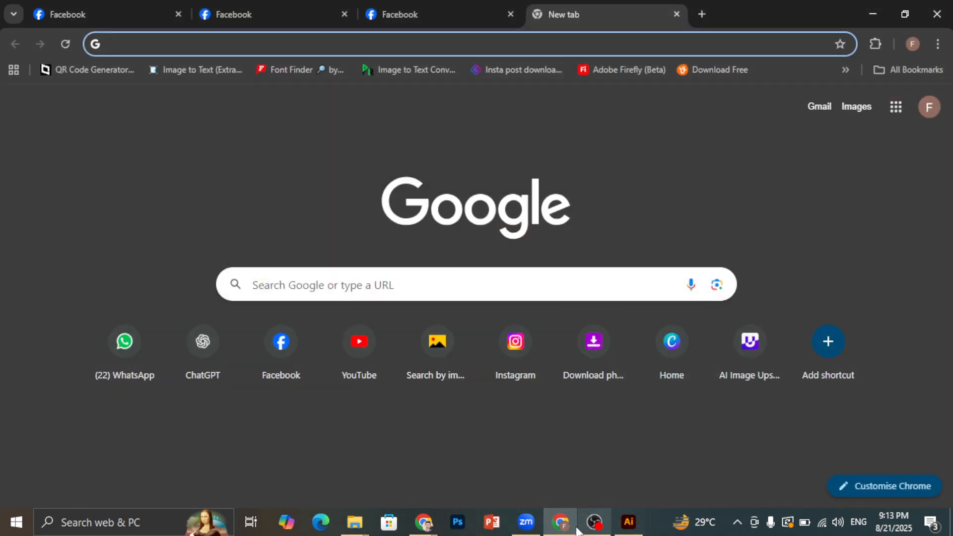
pyautogui.click(555, 533)
pyautogui.moveTo(424, 523)
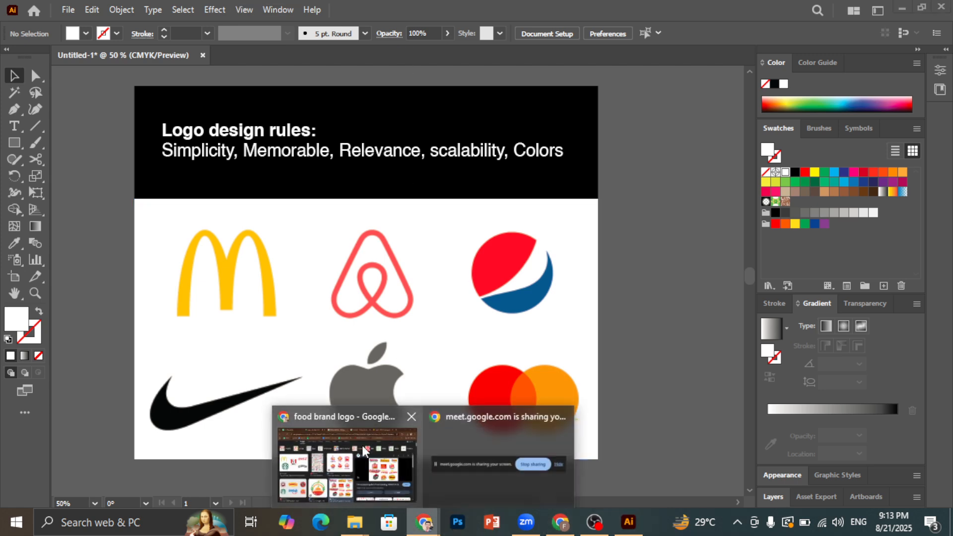
pyautogui.click(327, 437)
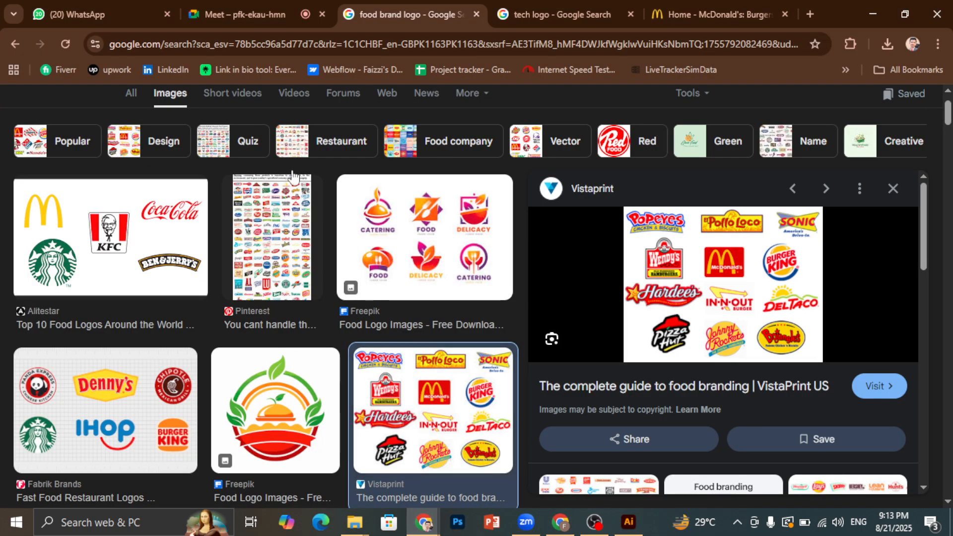
# Search the web in a new tab for "red color meaning" and read the opening of the AI overview.
pyautogui.click(811, 14)
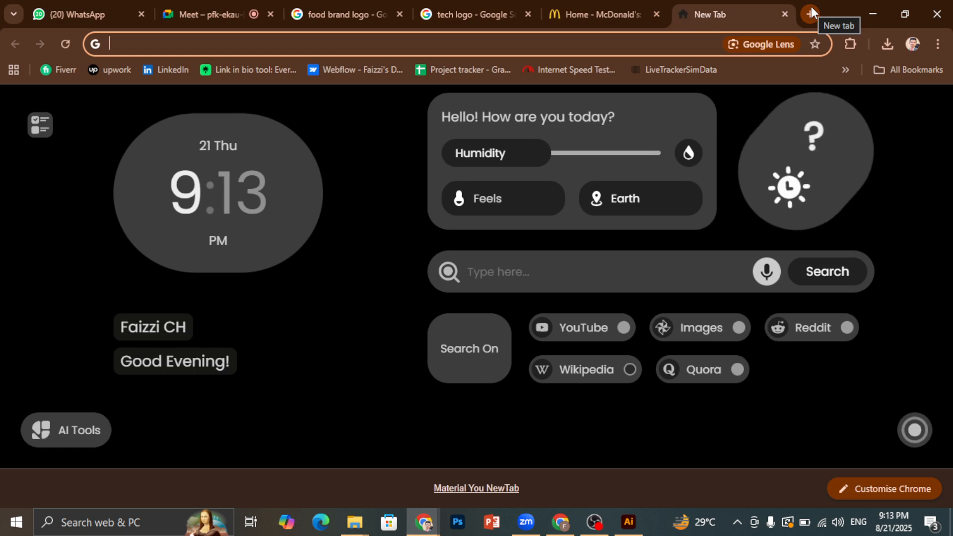
pyautogui.write('red')
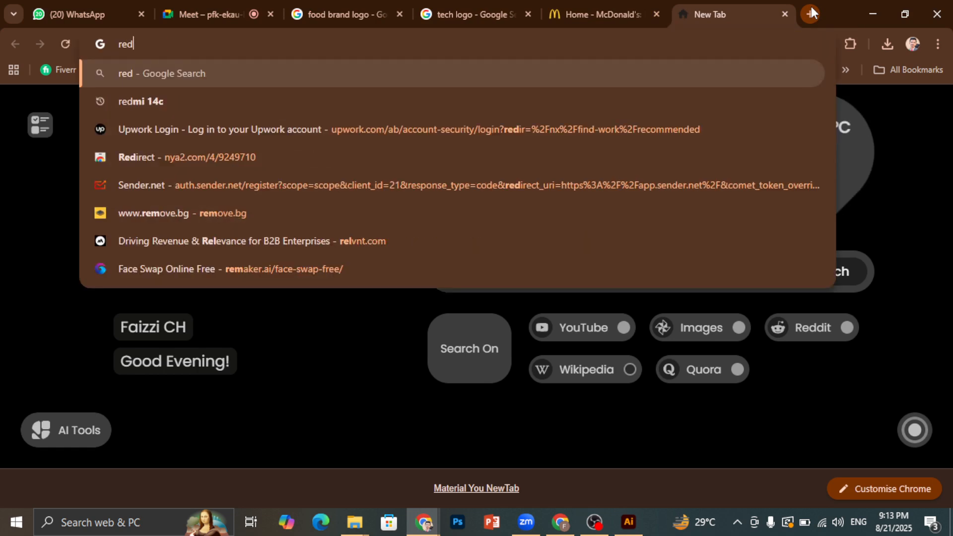
pyautogui.write(' logo')
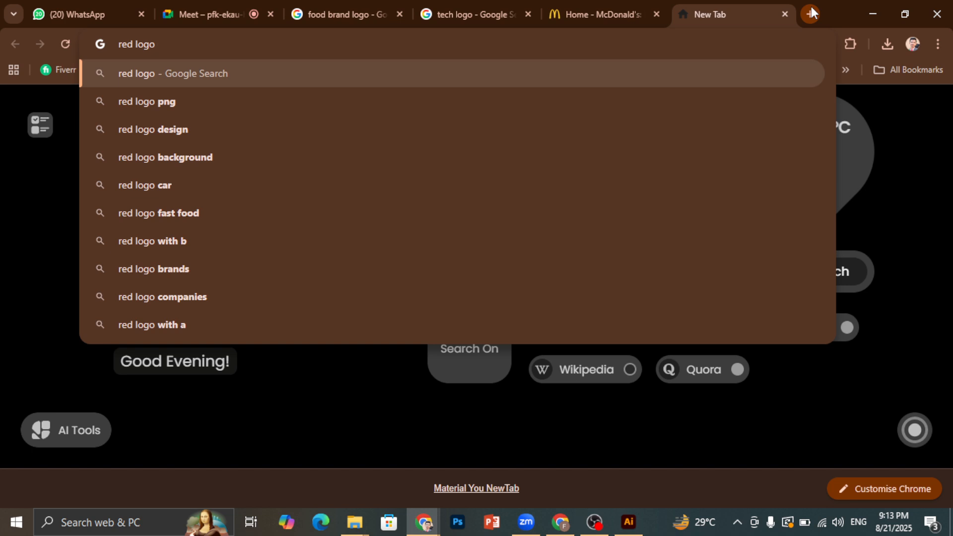
pyautogui.write('col')
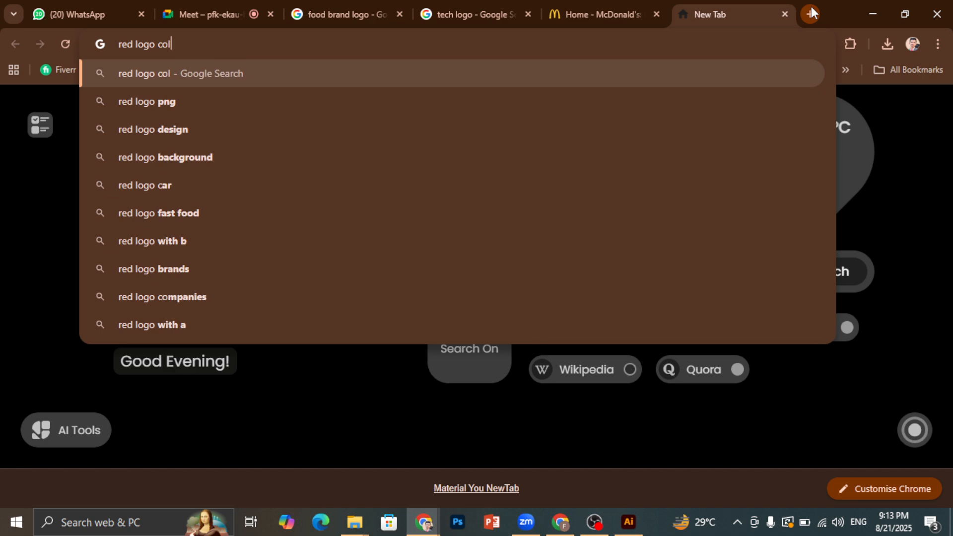
pyautogui.write('or mean')
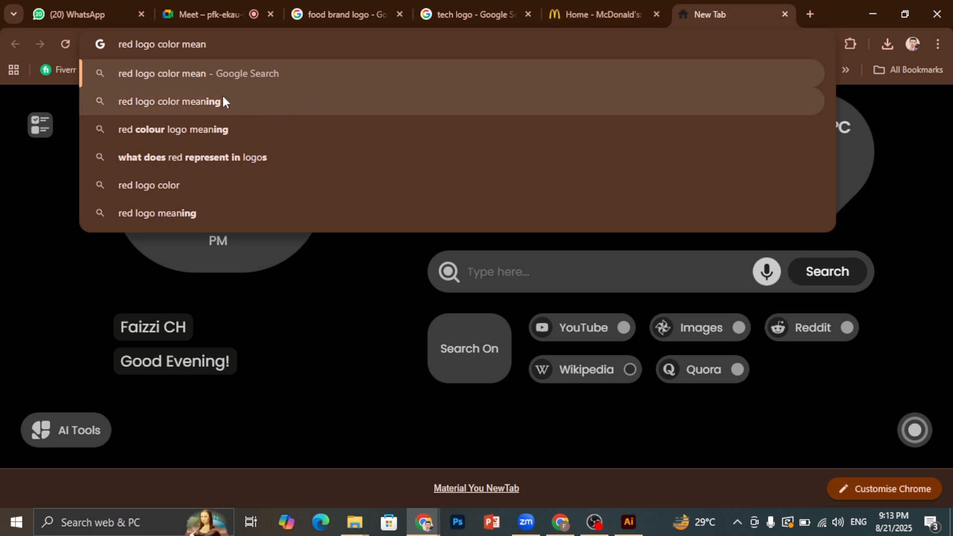
pyautogui.moveTo(155, 44); pyautogui.dragTo(132, 44)
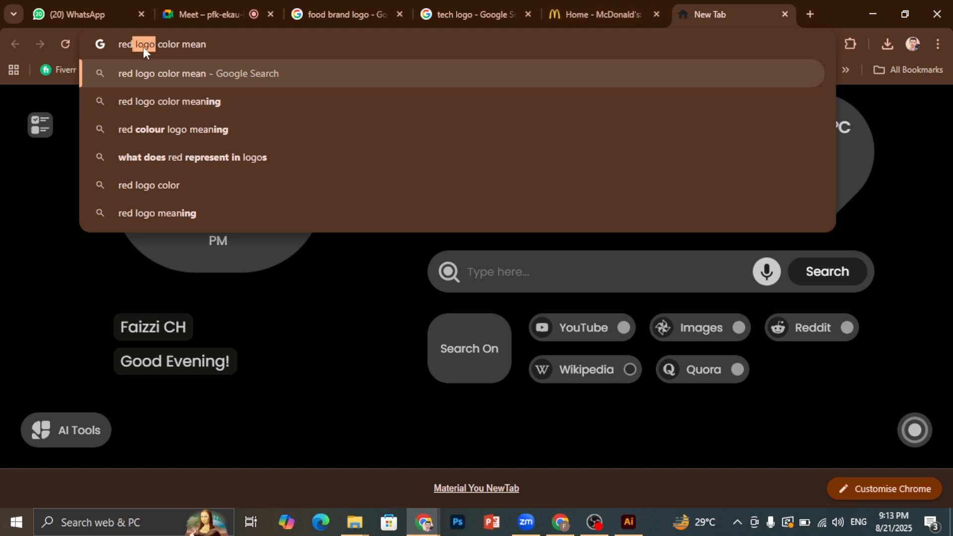
pyautogui.press('BackSpace')
pyautogui.click(191, 44)
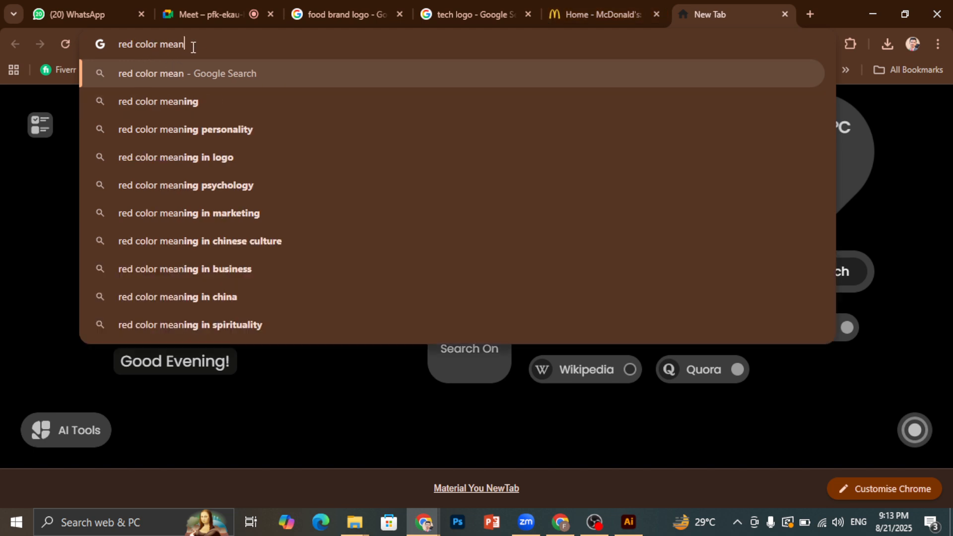
pyautogui.click(194, 97)
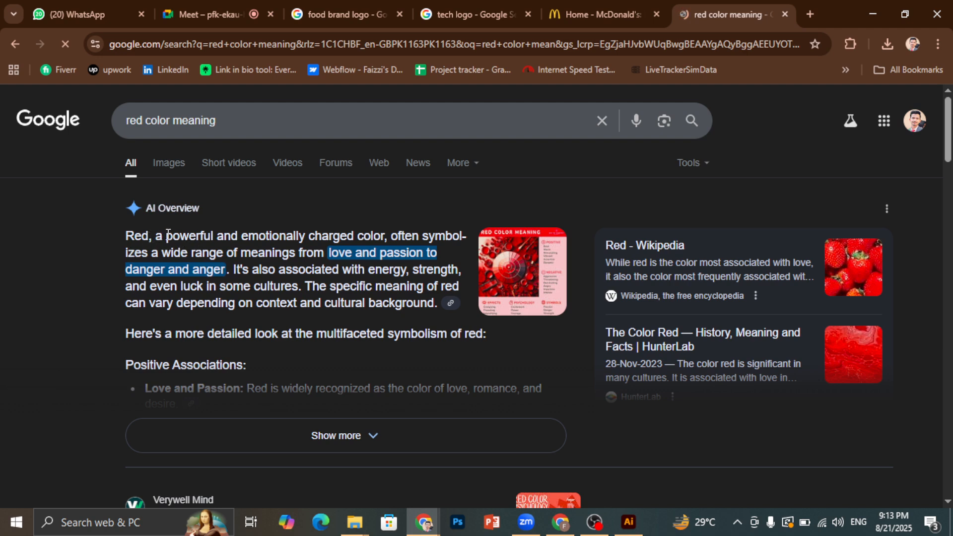
pyautogui.moveTo(162, 237); pyautogui.dragTo(236, 270)
pyautogui.click(154, 255)
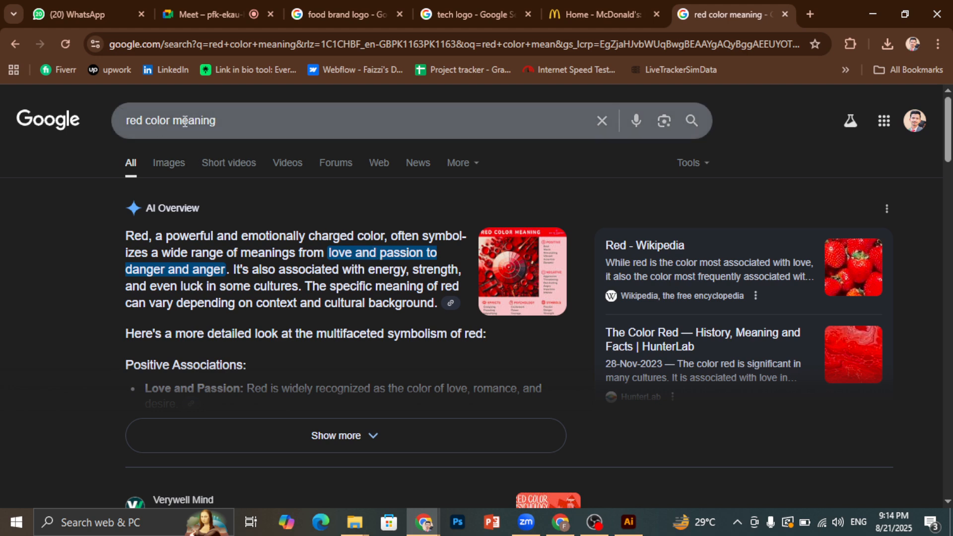
# Refine the search to "red color in fast food meaning" and read the overview's passage on customers feeling hungry.
pyautogui.click(196, 131)
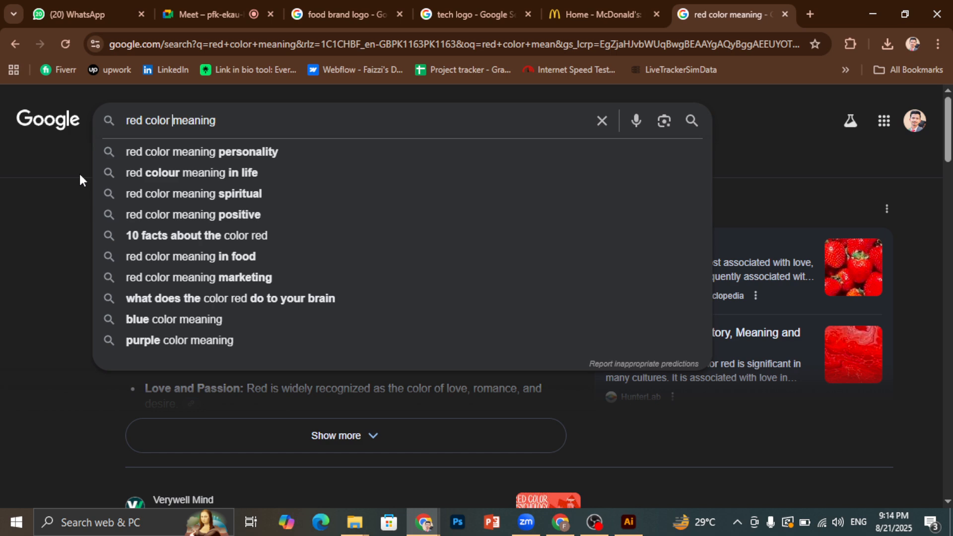
pyautogui.write('in fast')
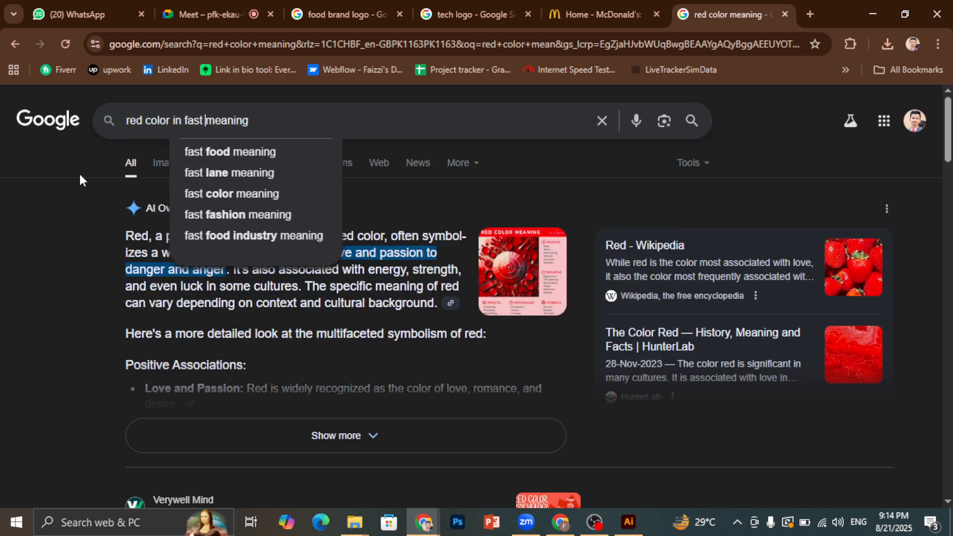
pyautogui.click(213, 153)
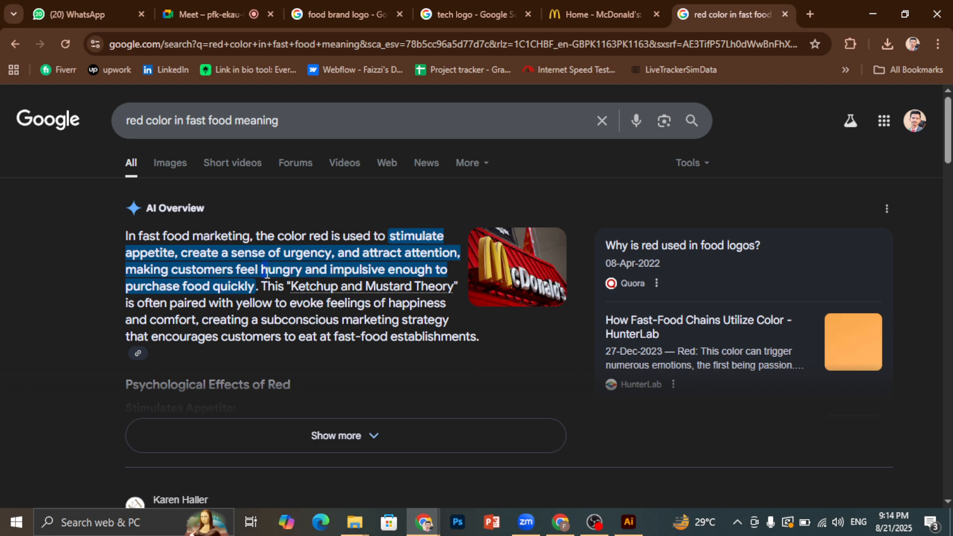
pyautogui.moveTo(265, 273); pyautogui.dragTo(326, 272)
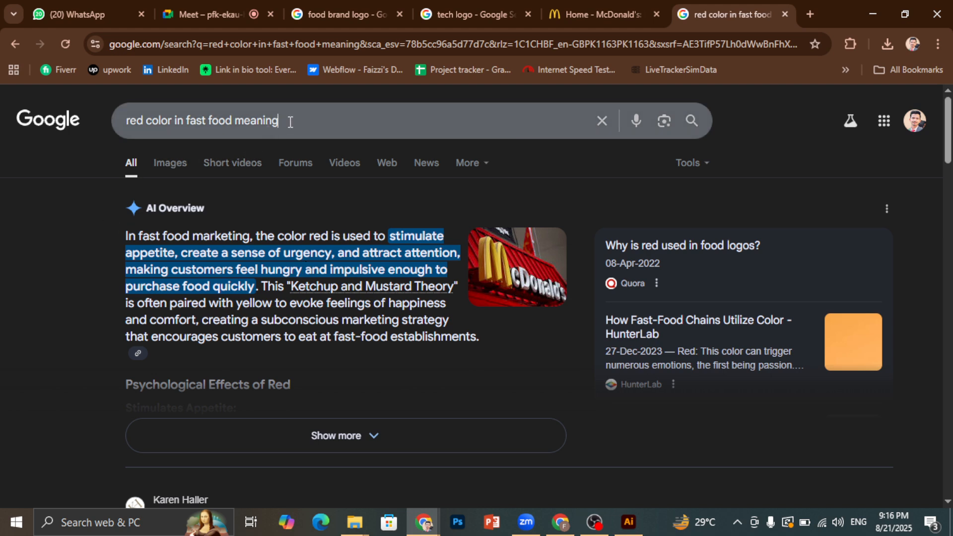
# Replace the fast food part of the query and search for "red color for attention".
pyautogui.moveTo(290, 121); pyautogui.dragTo(174, 129)
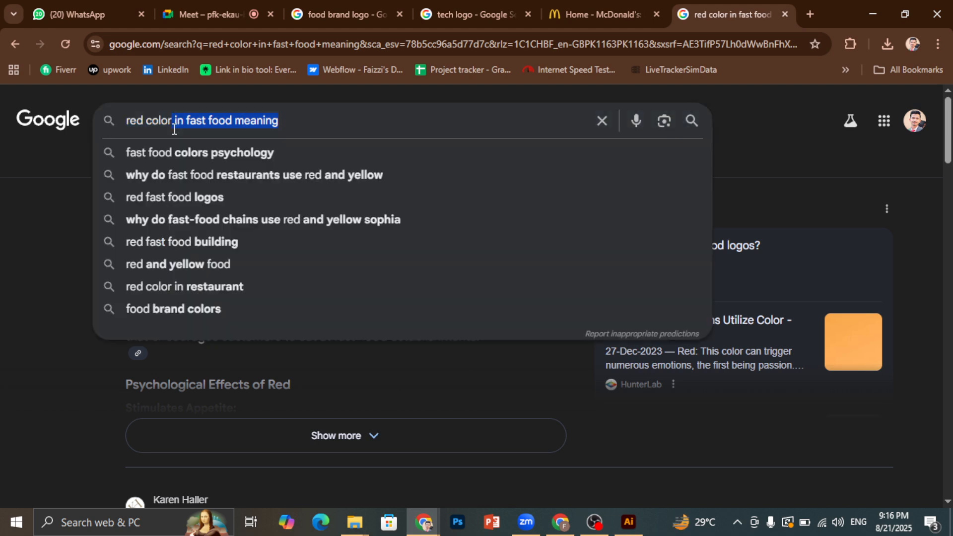
pyautogui.write('for ')
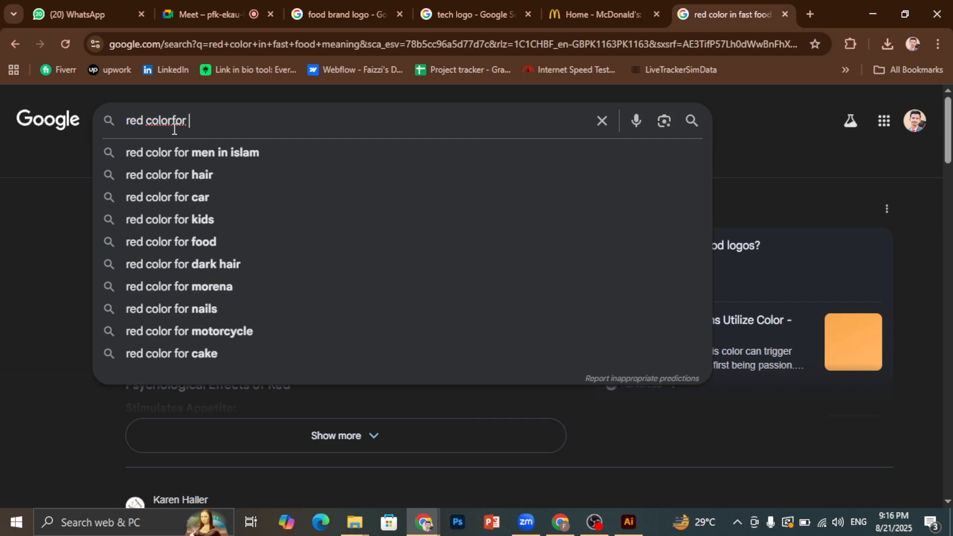
pyautogui.write('atte')
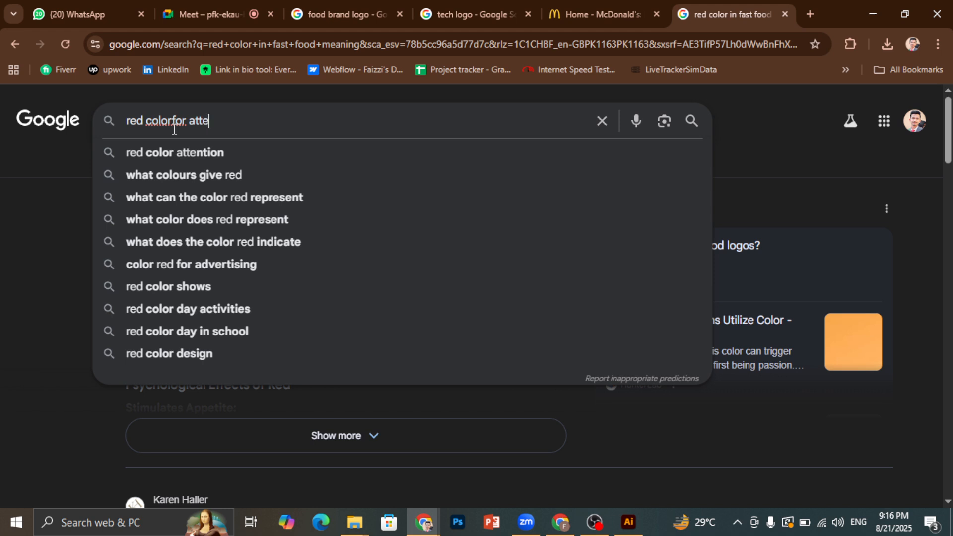
pyautogui.write('ntion')
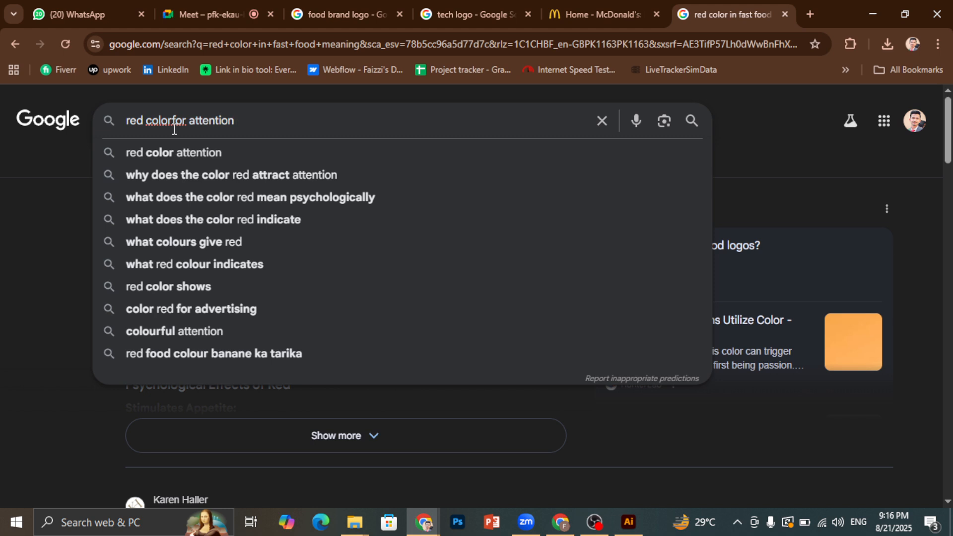
pyautogui.press('Return')
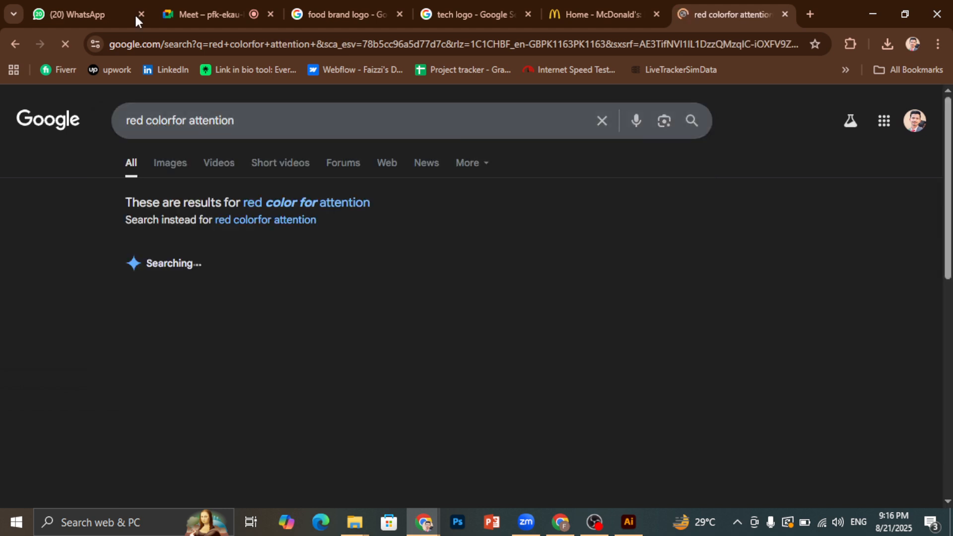
# Accept the corrected spelling of the query, show its image results, and extend the search to "red color for attention in design".
pyautogui.click(291, 204)
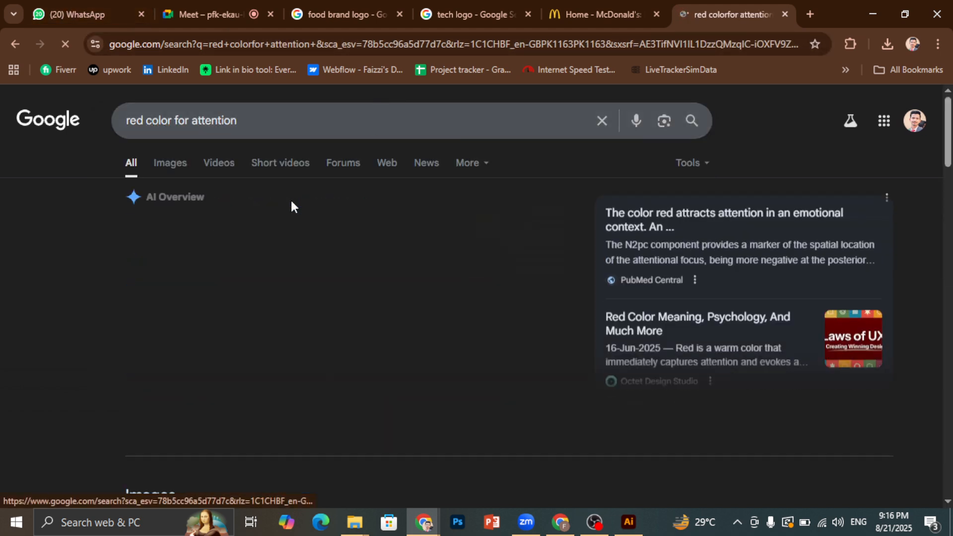
pyautogui.click(171, 167)
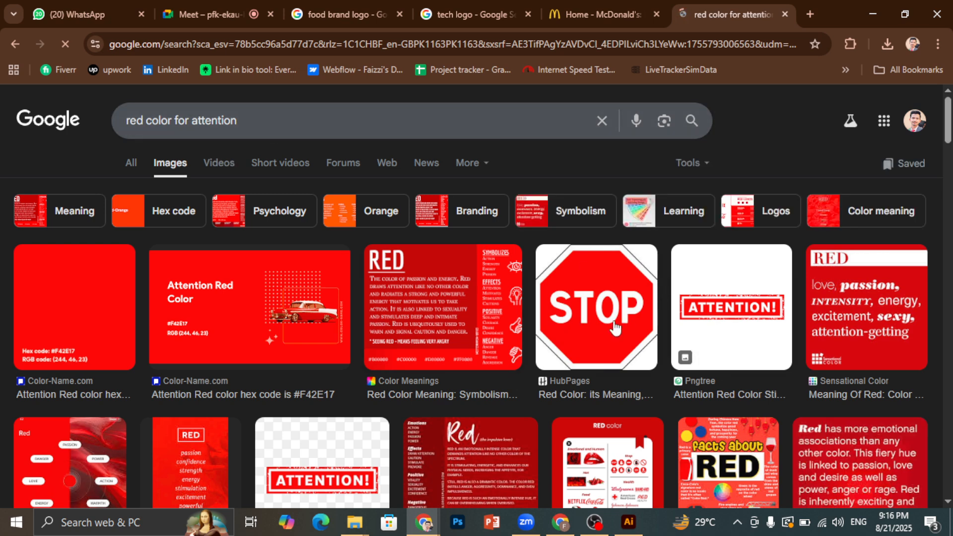
pyautogui.click(263, 133)
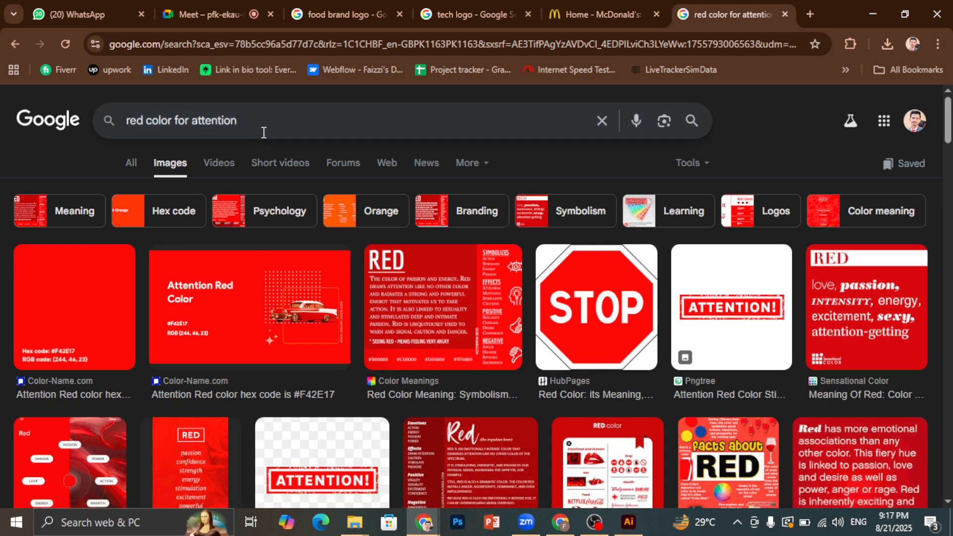
pyautogui.write('in d')
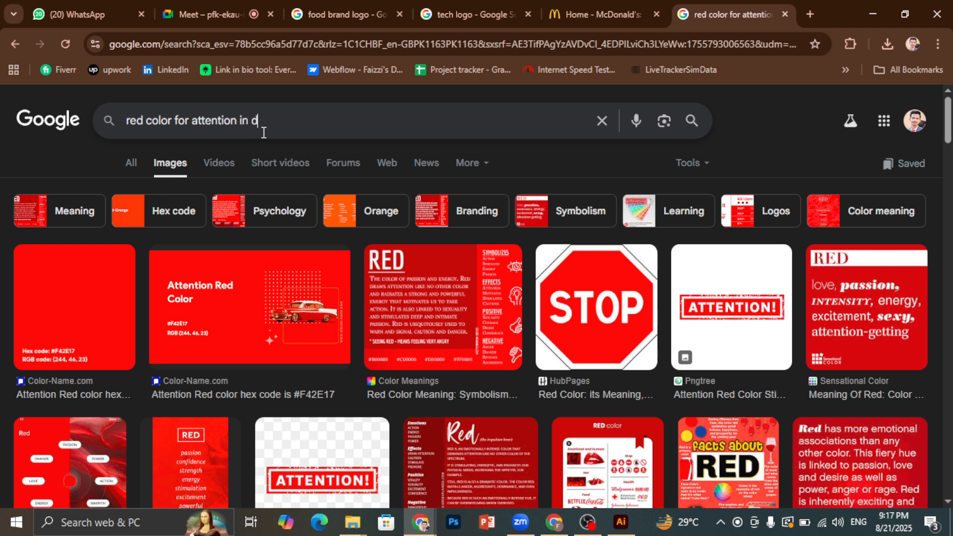
pyautogui.write('esign')
pyautogui.press('Return')
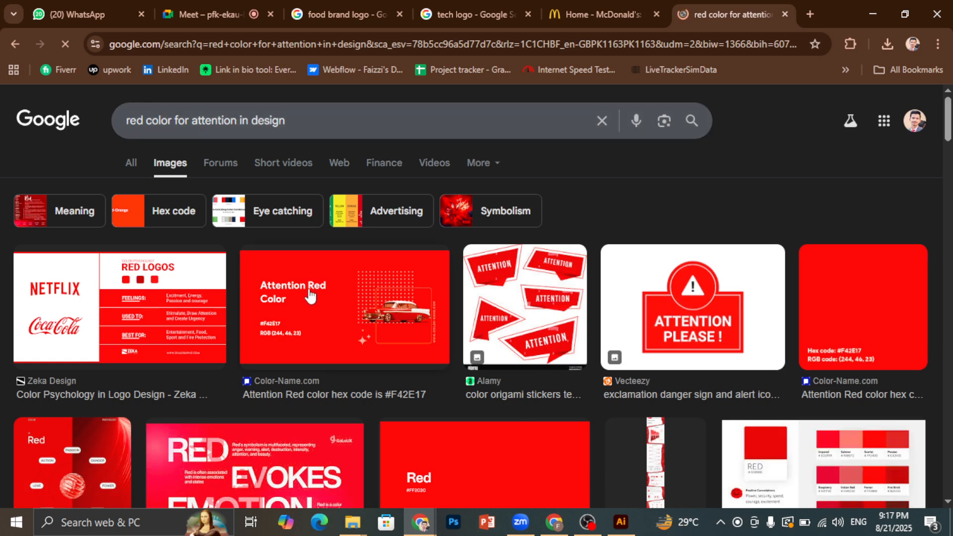
# Browse the image results for examples of red used in logos, warning signs, branding and color psychology charts.
pyautogui.scroll(-7, 427, 328)
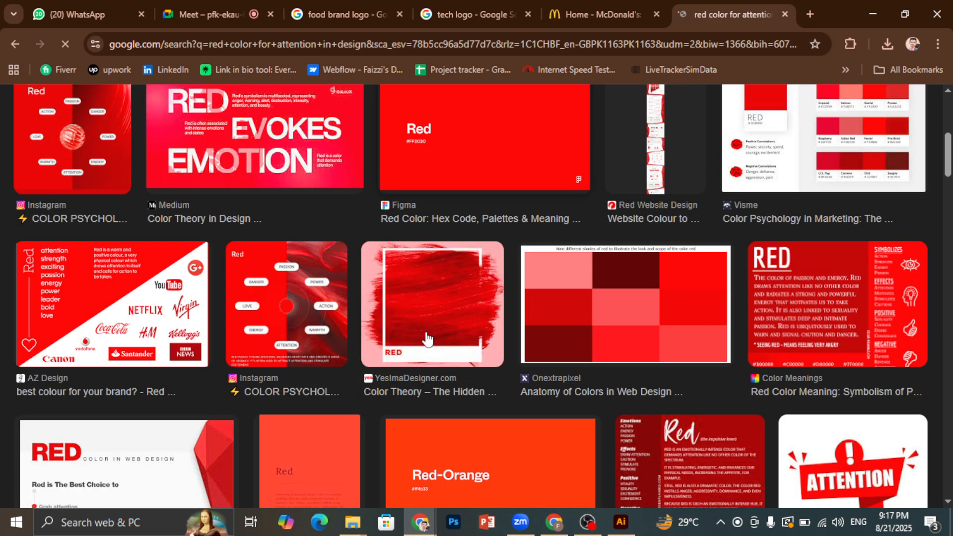
pyautogui.scroll(-4, 427, 340)
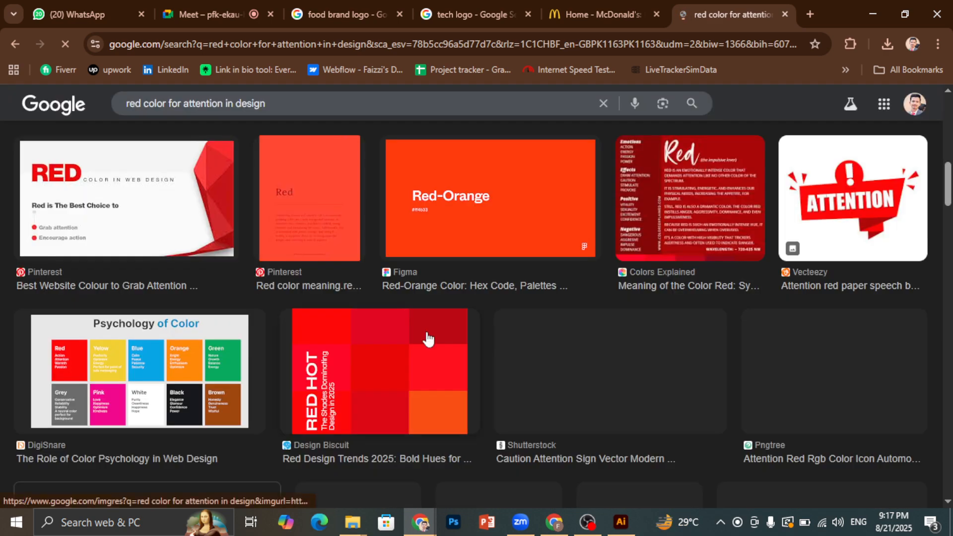
pyautogui.scroll(-5, 428, 339)
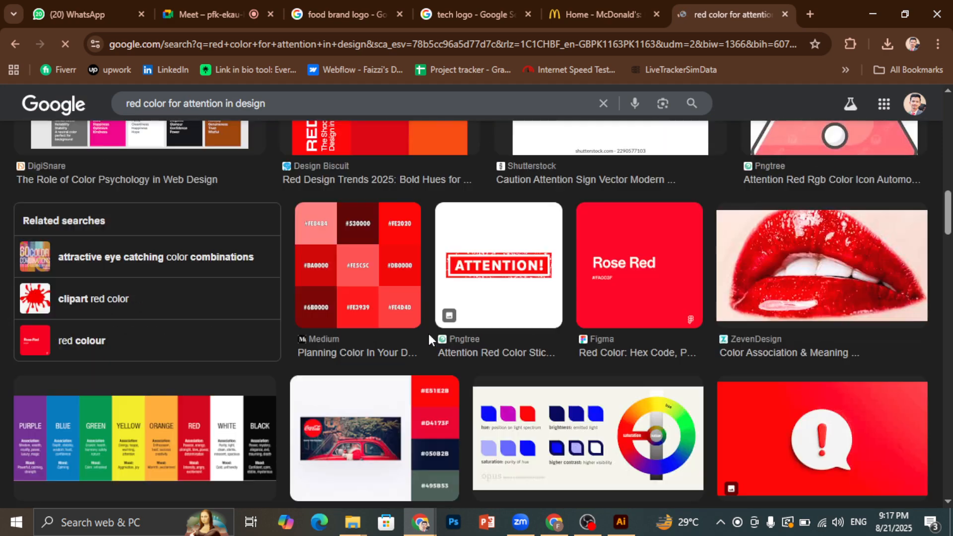
pyautogui.scroll(-8, 429, 339)
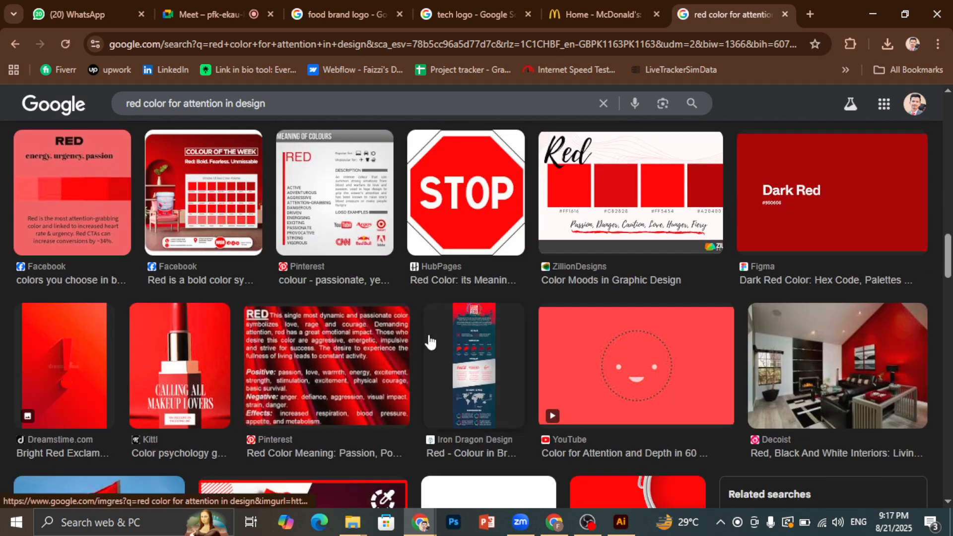
pyautogui.scroll(-4, 430, 342)
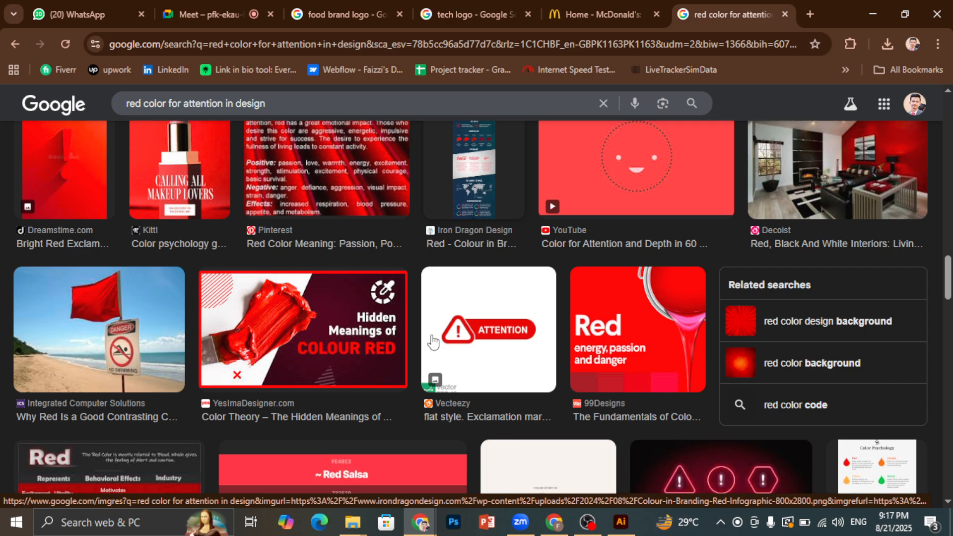
pyautogui.scroll(-13, 432, 342)
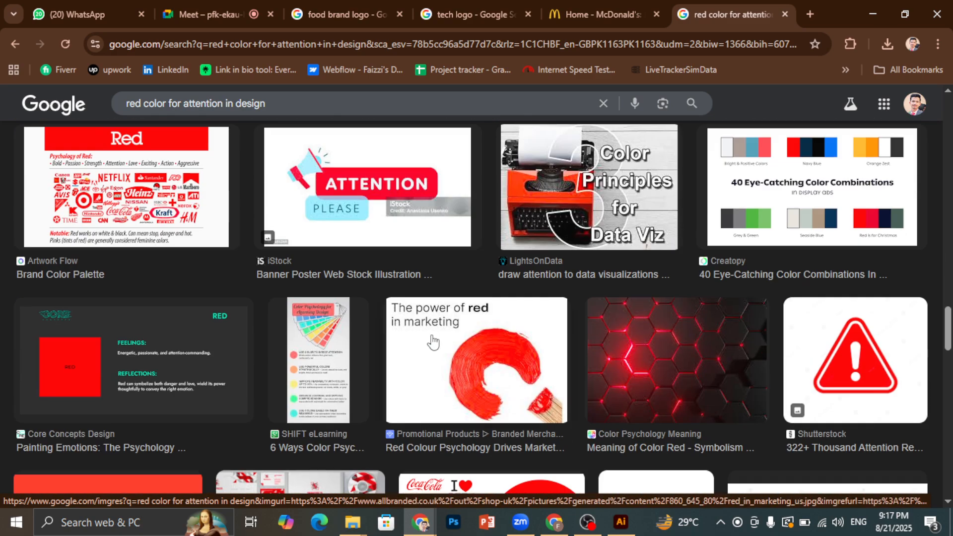
pyautogui.scroll(-7, 432, 342)
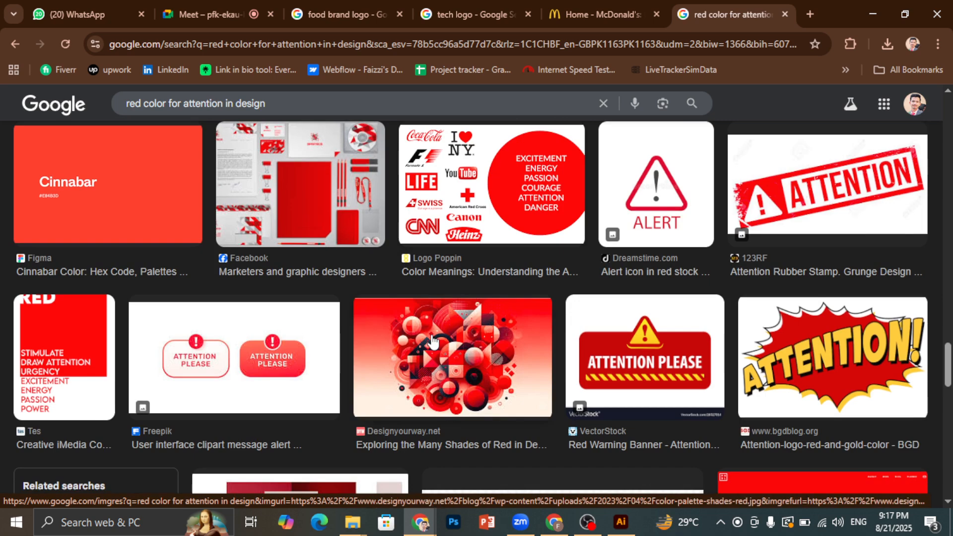
pyautogui.scroll(-10, 432, 342)
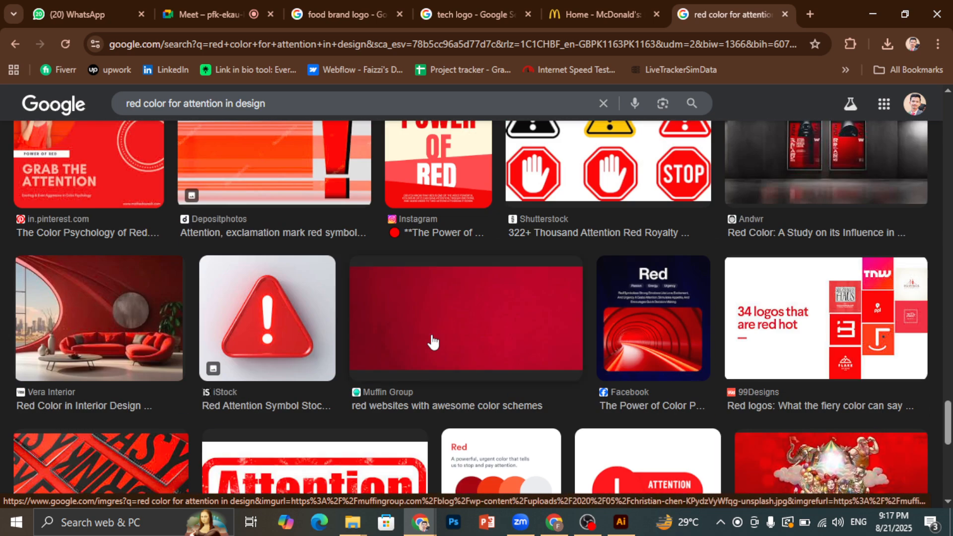
pyautogui.scroll(-6, 432, 342)
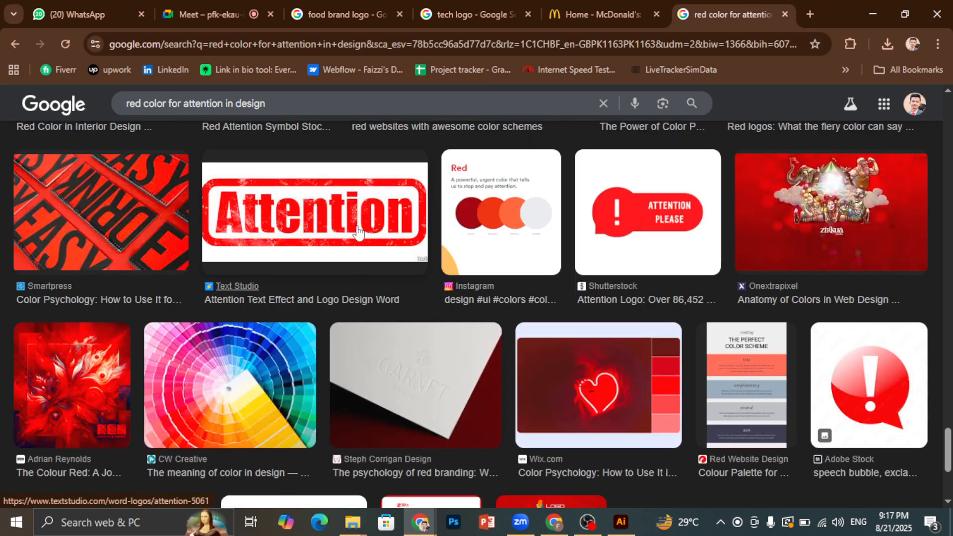
pyautogui.scroll(-3, 358, 231)
pyautogui.scroll(-3, 360, 314)
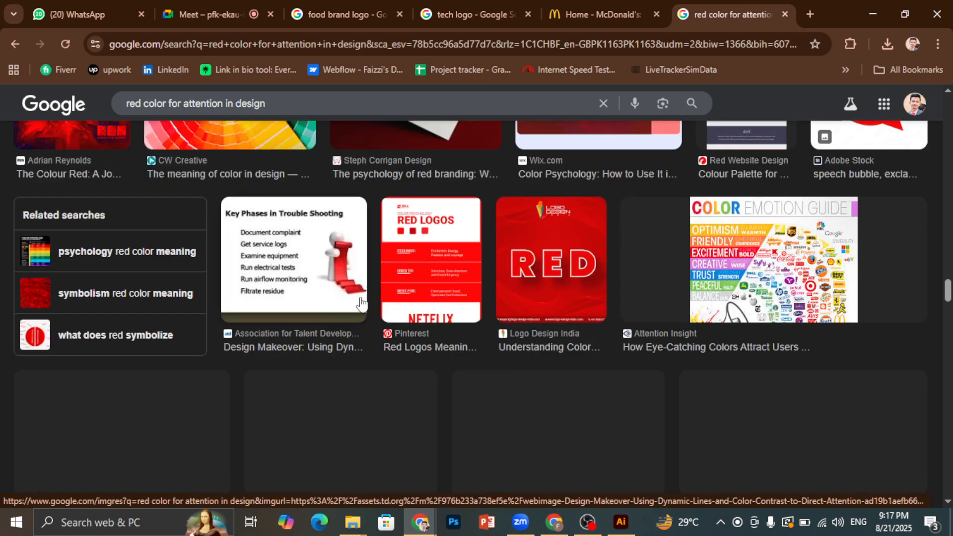
pyautogui.scroll(-1, 361, 299)
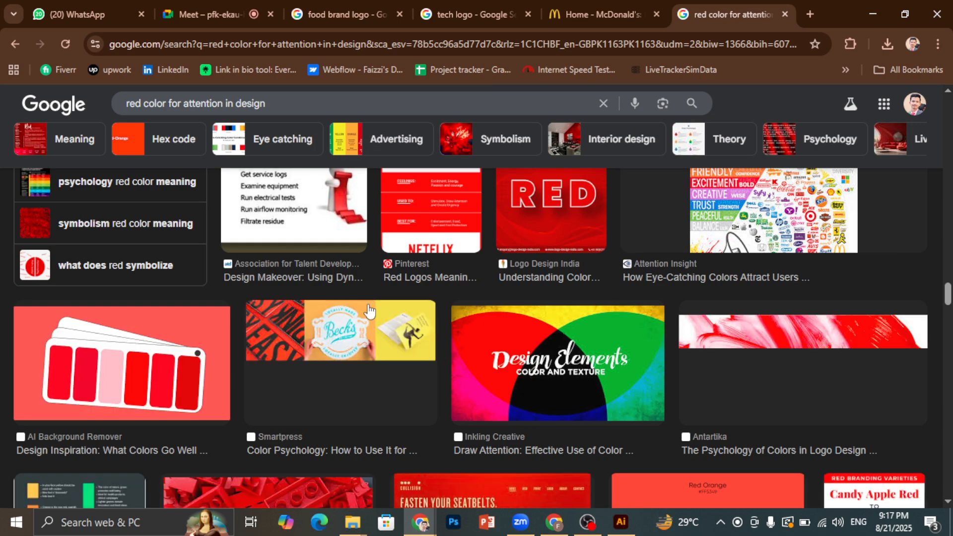
pyautogui.scroll(-4, 368, 311)
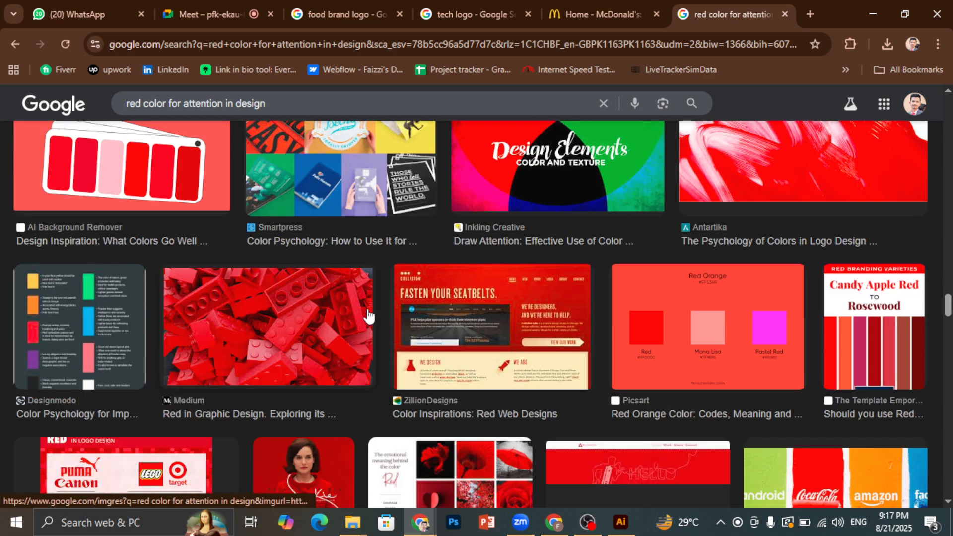
pyautogui.scroll(-4, 368, 313)
pyautogui.scroll(-6, 368, 312)
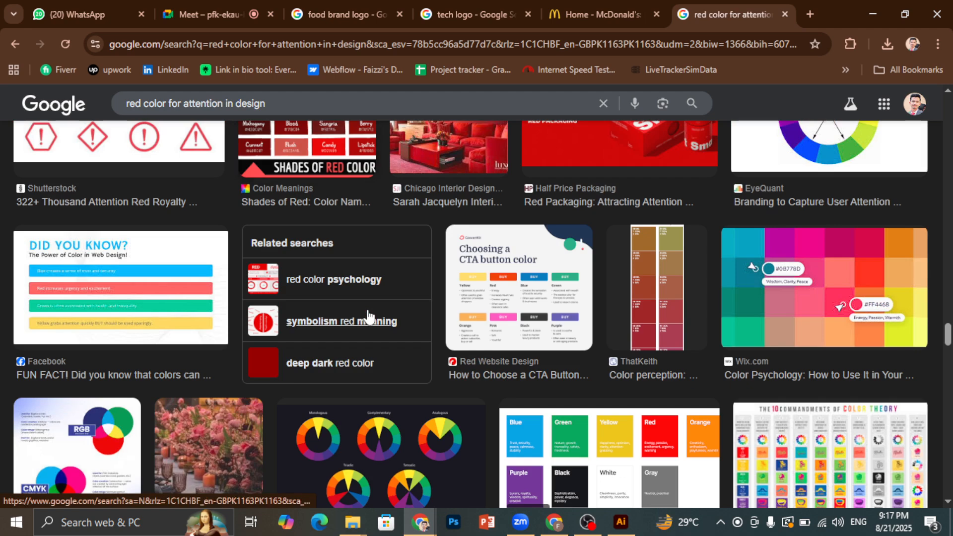
pyautogui.scroll(-4, 368, 315)
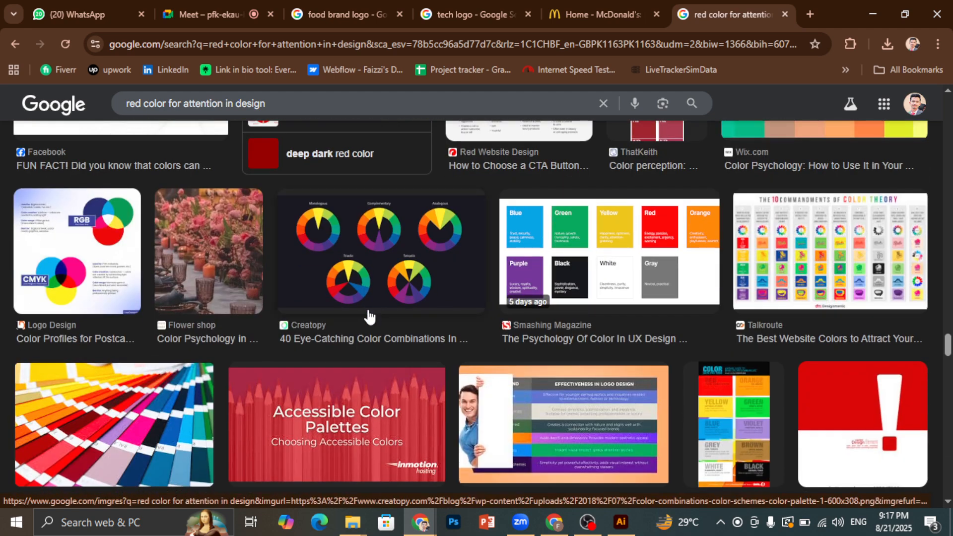
pyautogui.scroll(-4, 368, 316)
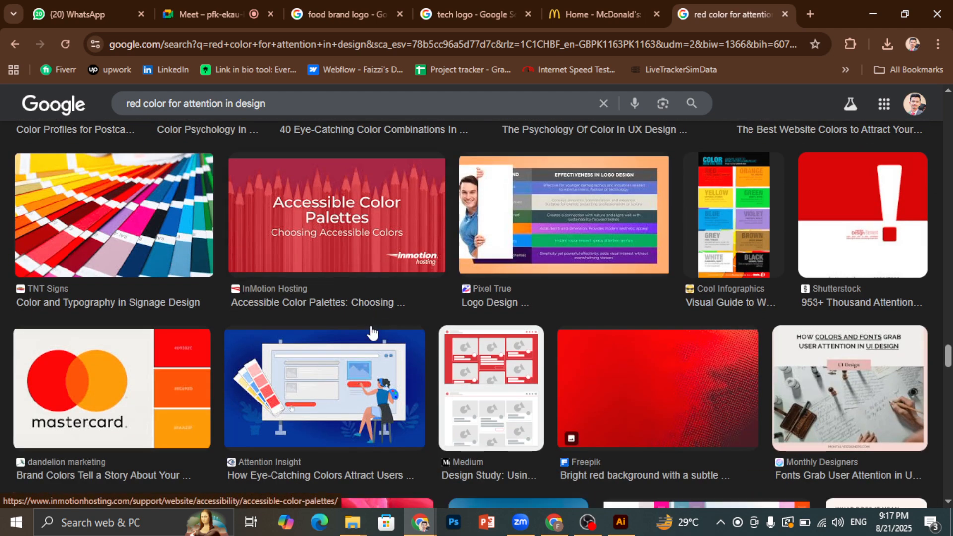
# Preview the Attention Insight image on how eye-catching colors attract users' attention and look over its related images.
pyautogui.click(363, 396)
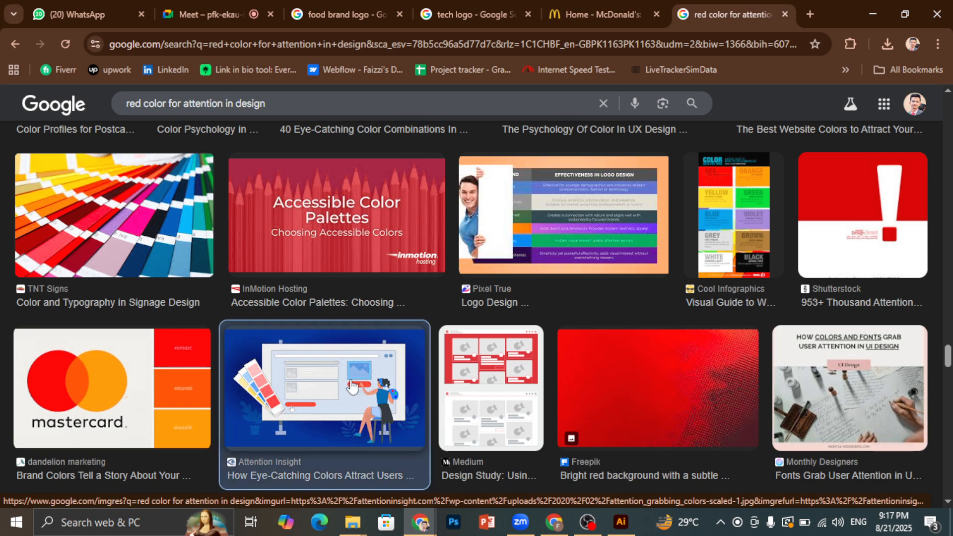
pyautogui.scroll(-4, 347, 380)
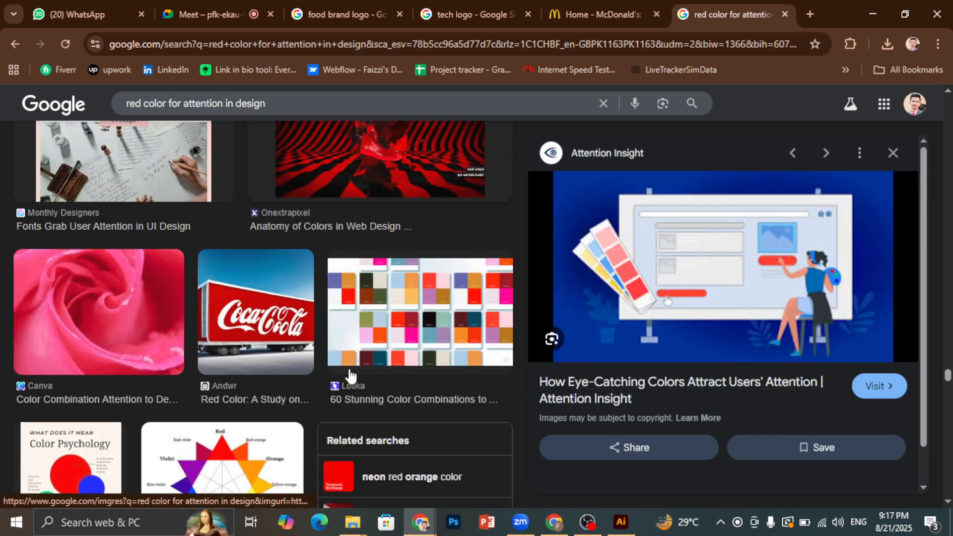
pyautogui.scroll(-4, 736, 296)
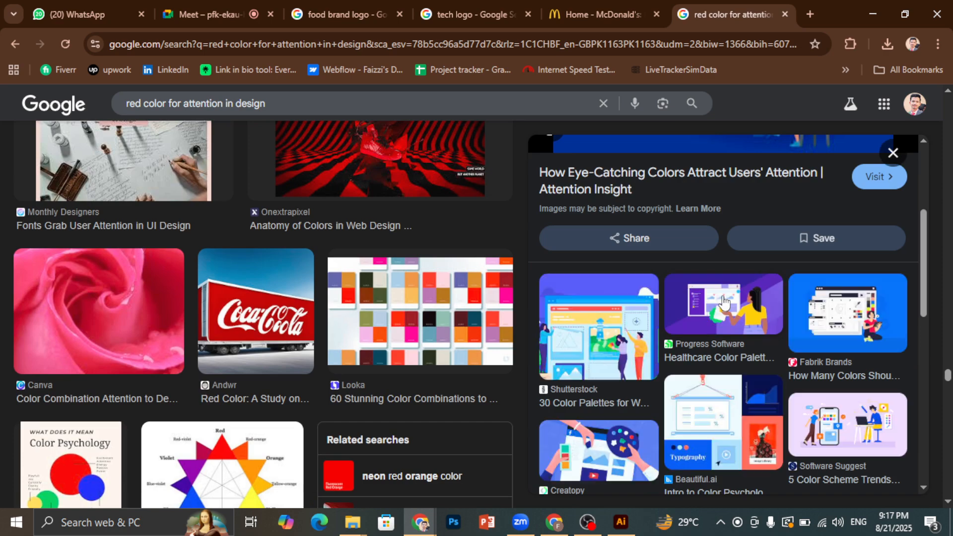
pyautogui.scroll(4, 753, 286)
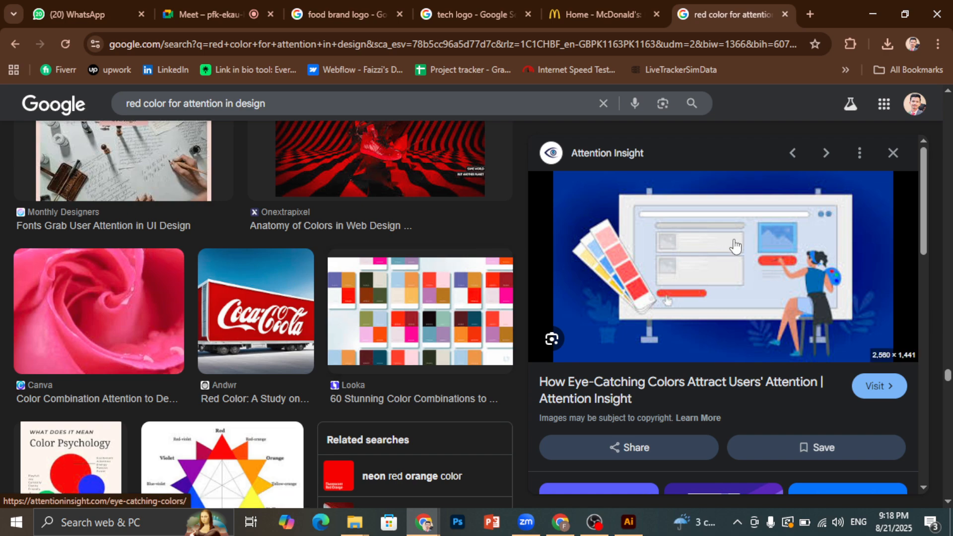
# Look back over the red image results, and return through the McDonald's and tech logo tabs to the food brand logos.
pyautogui.scroll(10, 412, 298)
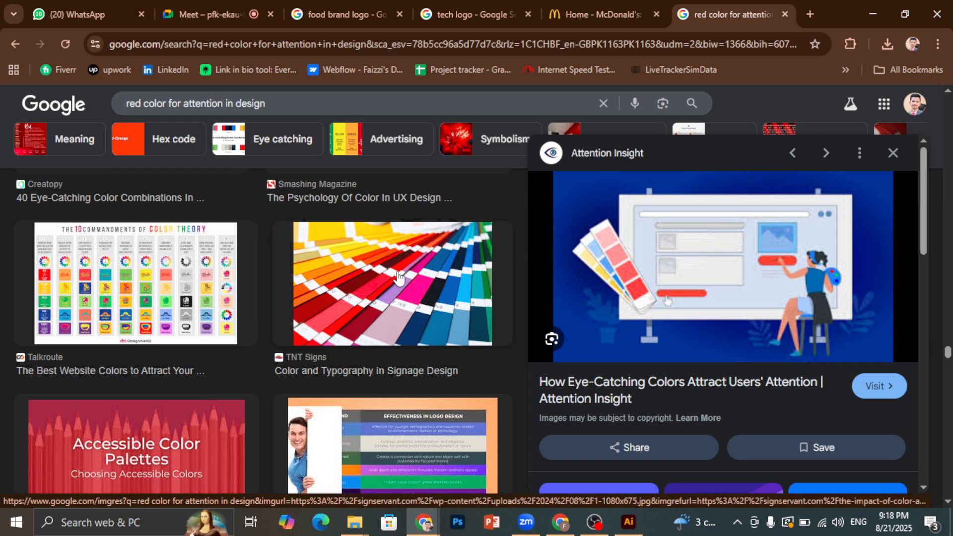
pyautogui.scroll(10, 399, 275)
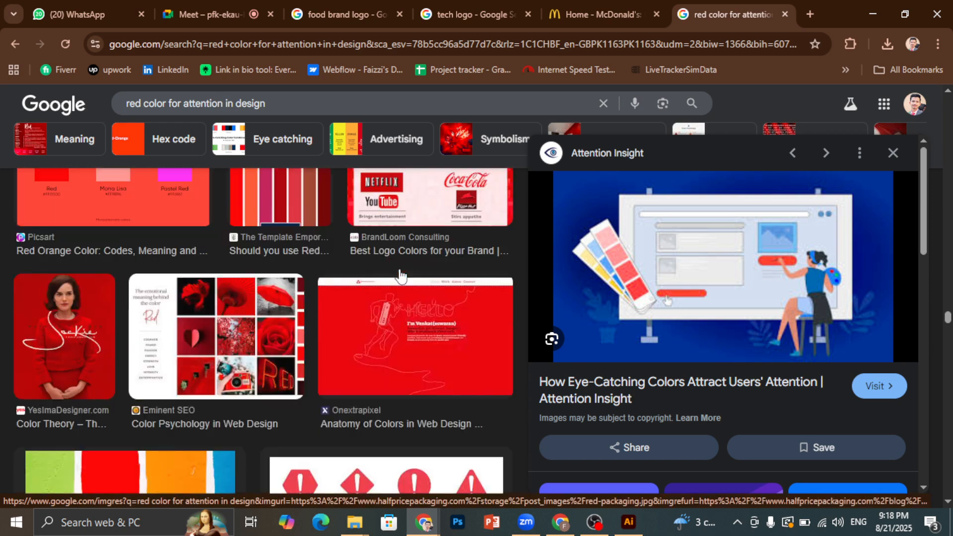
pyautogui.scroll(10, 400, 274)
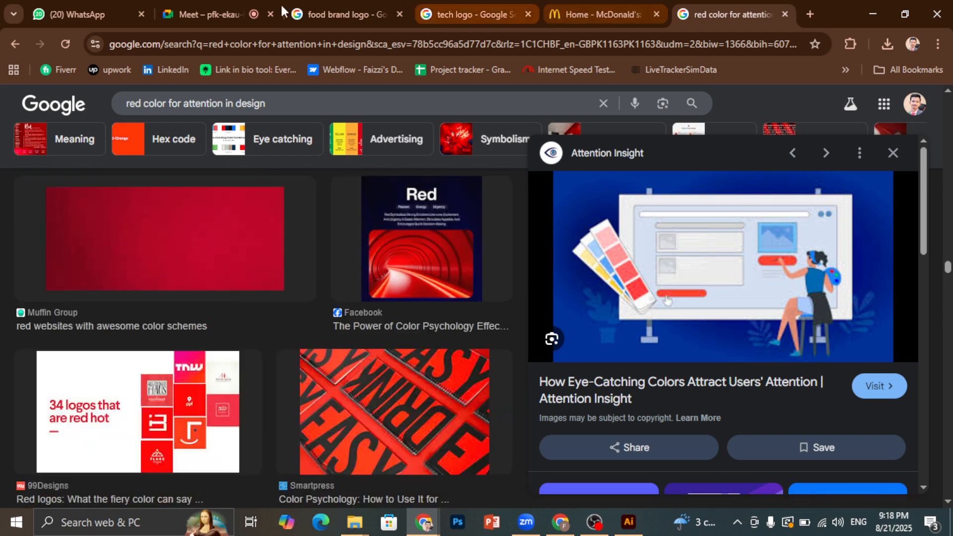
pyautogui.click(573, 9)
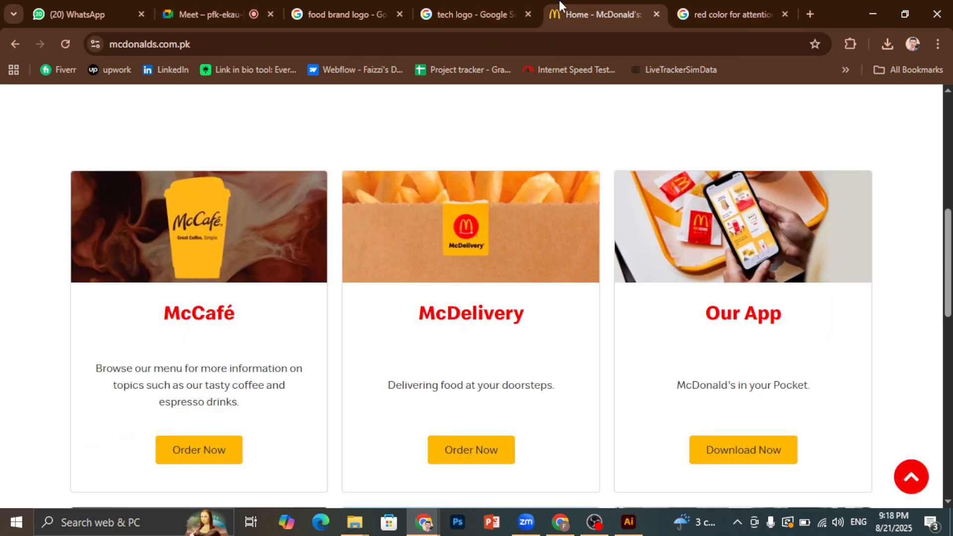
pyautogui.click(447, 9)
pyautogui.click(344, 6)
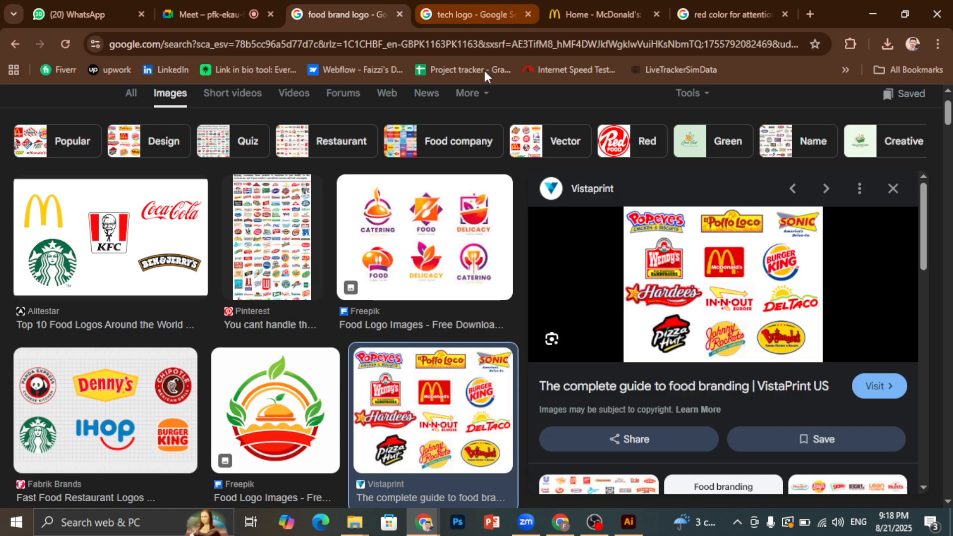
# Switch to Illustrator and show the chart of seven logo types, from emblem logos to combination marks, beside the design rules artboard.
pyautogui.click(628, 522)
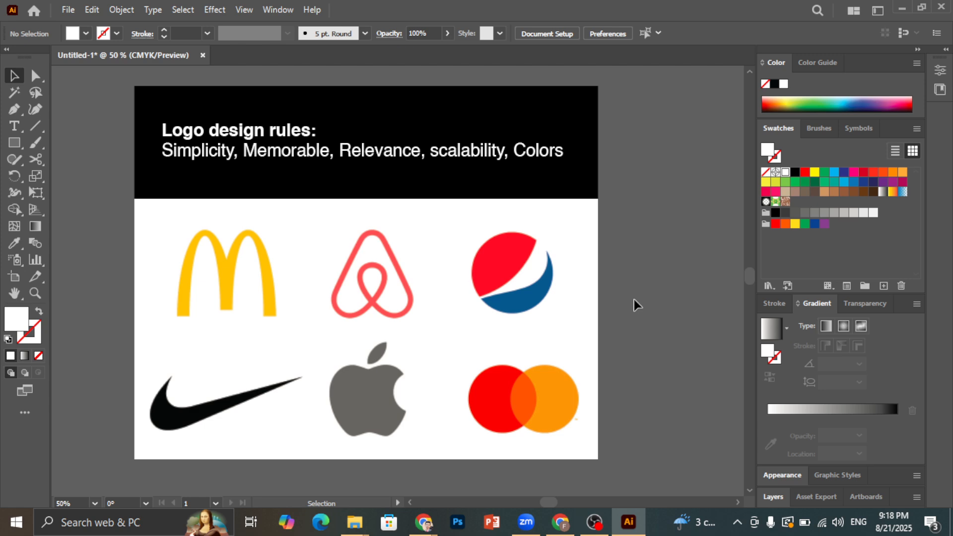
pyautogui.scroll(-2, 341, 318)
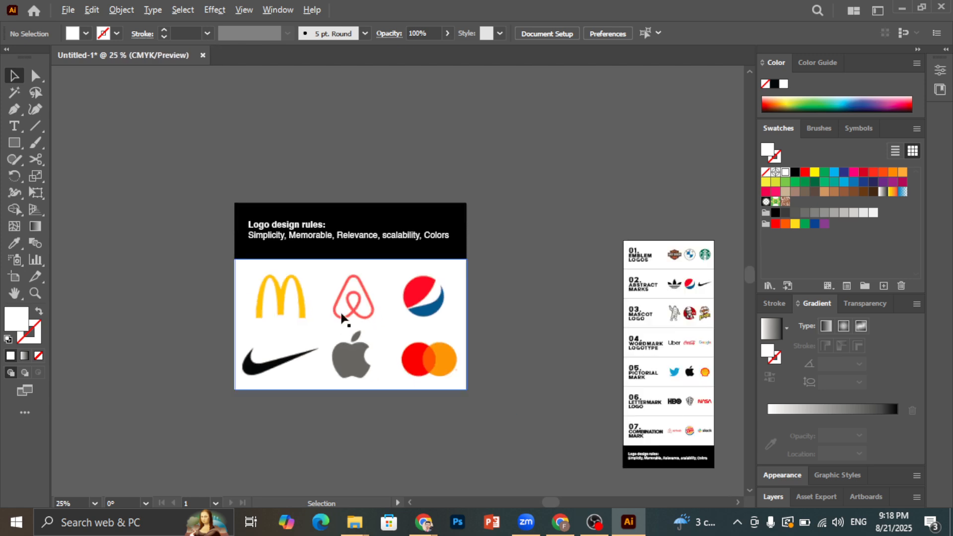
pyautogui.scroll(3, 630, 305)
pyautogui.scroll(-2, 416, 297)
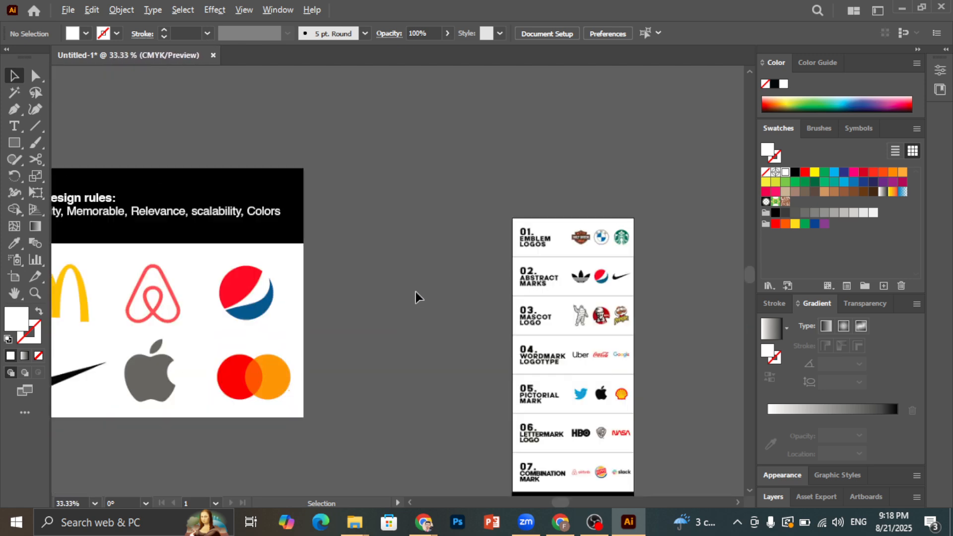
pyautogui.scroll(1, 599, 294)
pyautogui.scroll(-3, 602, 294)
pyautogui.scroll(-1, 412, 307)
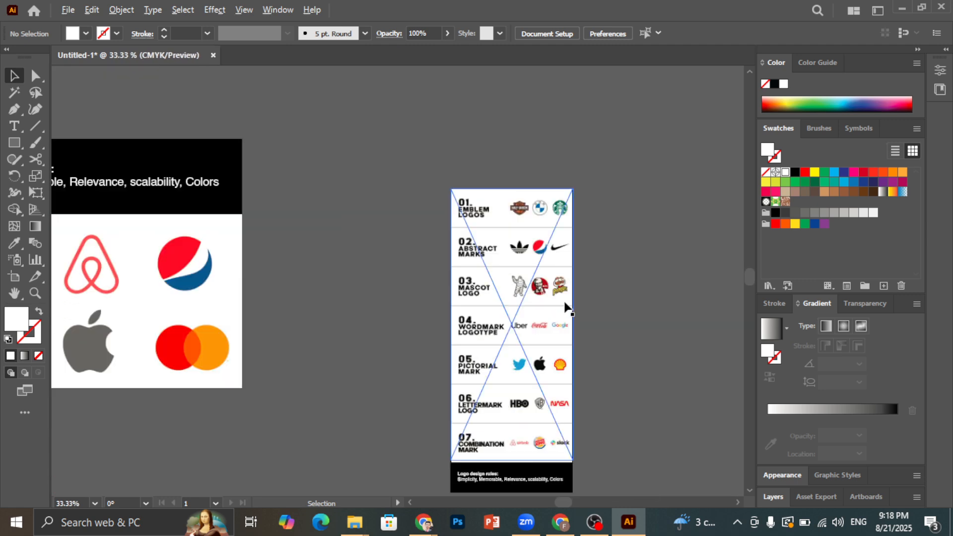
pyautogui.scroll(1, 566, 308)
pyautogui.scroll(1, 620, 296)
pyautogui.scroll(-3, 621, 299)
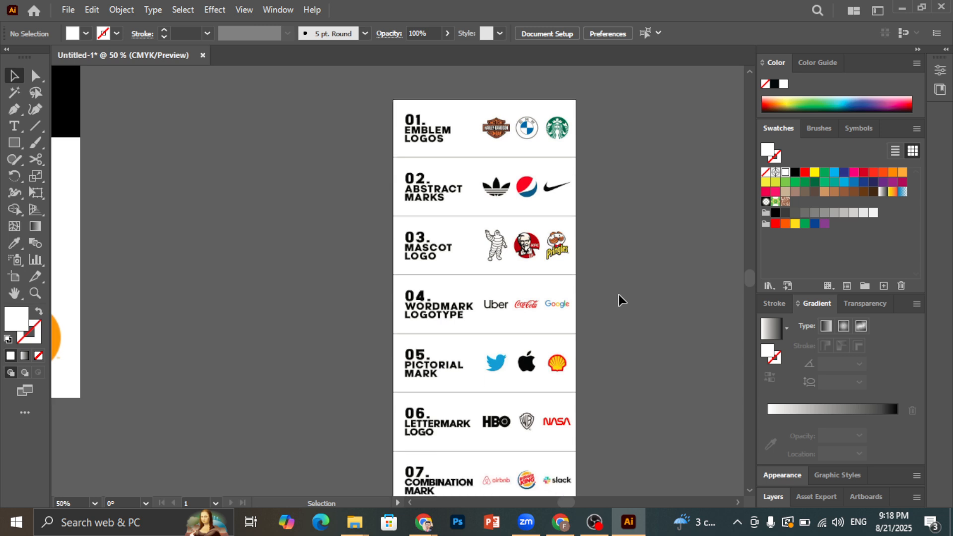
pyautogui.scroll(1, 622, 301)
pyautogui.scroll(-1, 623, 301)
pyautogui.scroll(-1, 624, 302)
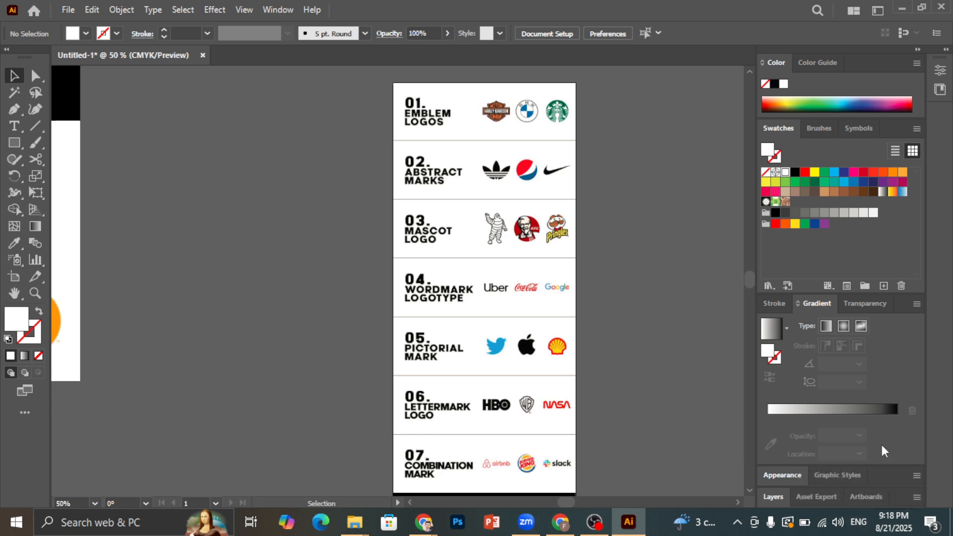
# Collapse the docked panels and examine the Emblem Logos row with Harley-Davidson, BMW and Starbucks at 200% zoom.
pyautogui.scroll(3, 468, 103)
pyautogui.scroll(5, 611, 194)
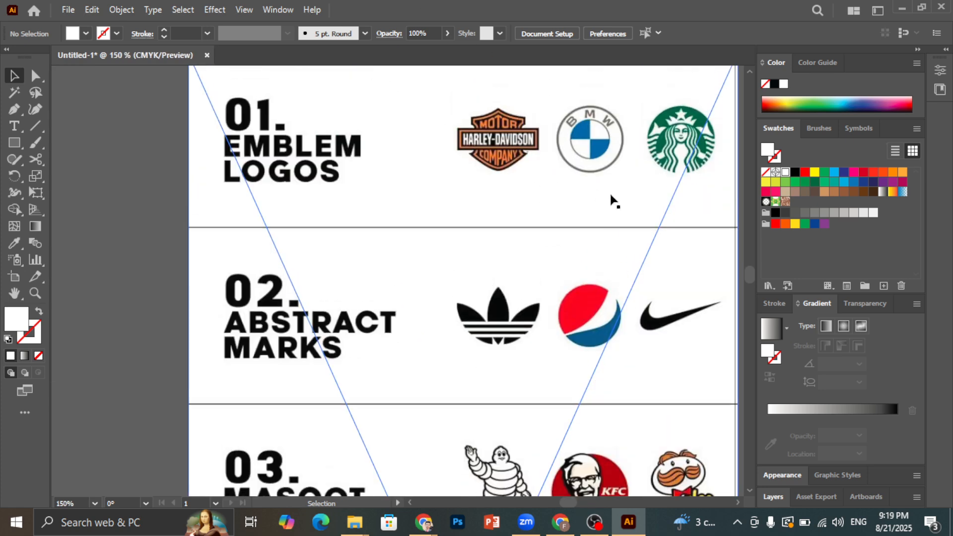
pyautogui.scroll(-1, 441, 189)
pyautogui.scroll(1, 559, 173)
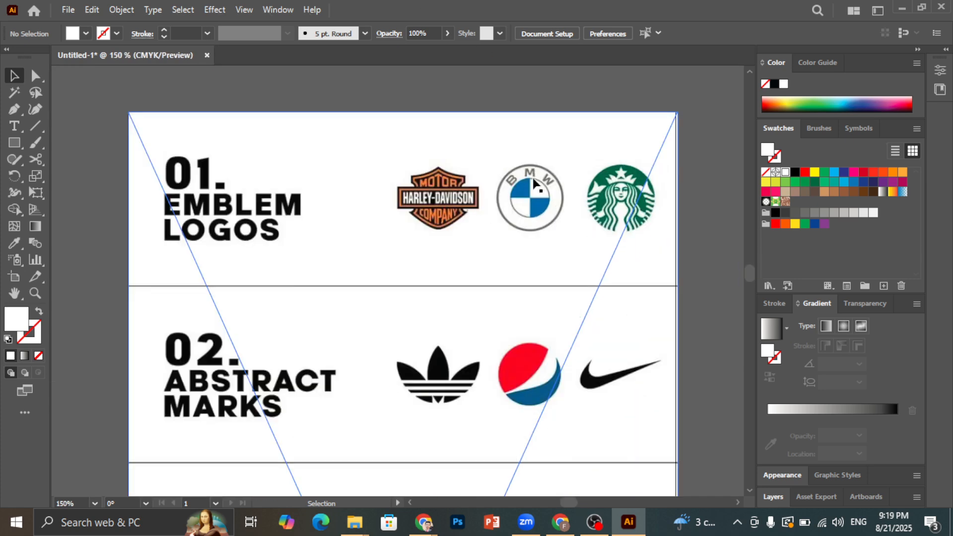
pyautogui.scroll(1, 502, 149)
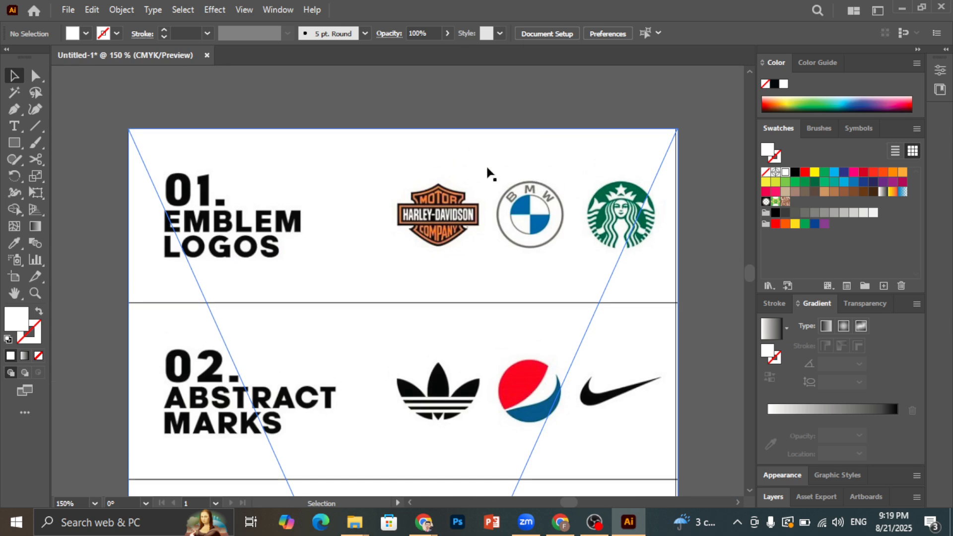
pyautogui.scroll(1, 526, 183)
pyautogui.scroll(-1, 526, 177)
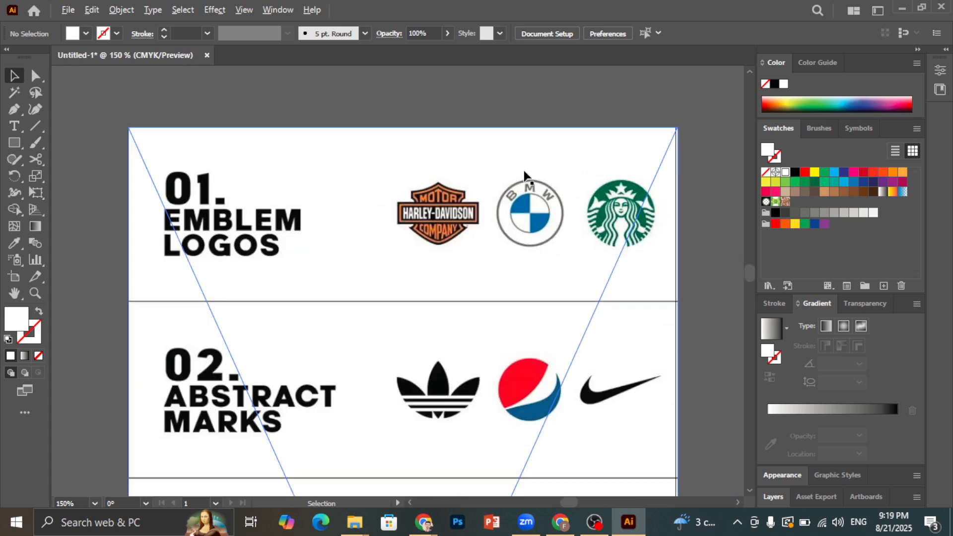
pyautogui.click(918, 50)
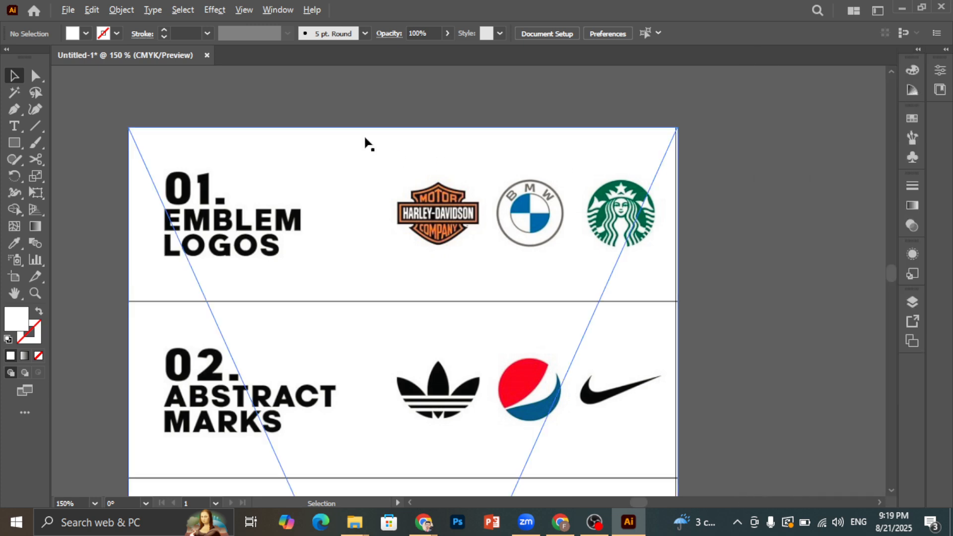
pyautogui.scroll(1, 366, 143)
pyautogui.scroll(1, 364, 228)
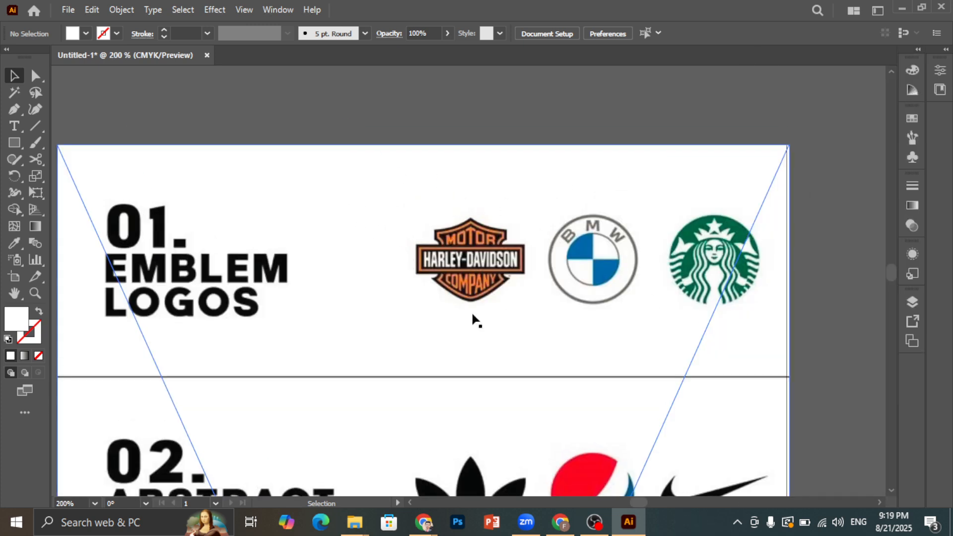
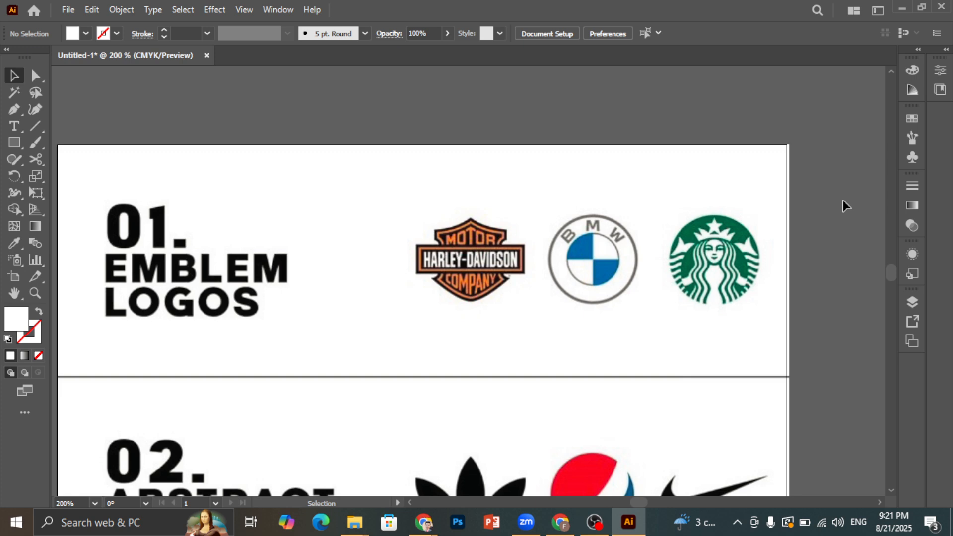
# Examine the Abstract Marks row with the Adidas, Pepsi and Nike logos, comparing it with the neighbouring emblem and mascot rows.
pyautogui.scroll(-1, 519, 256)
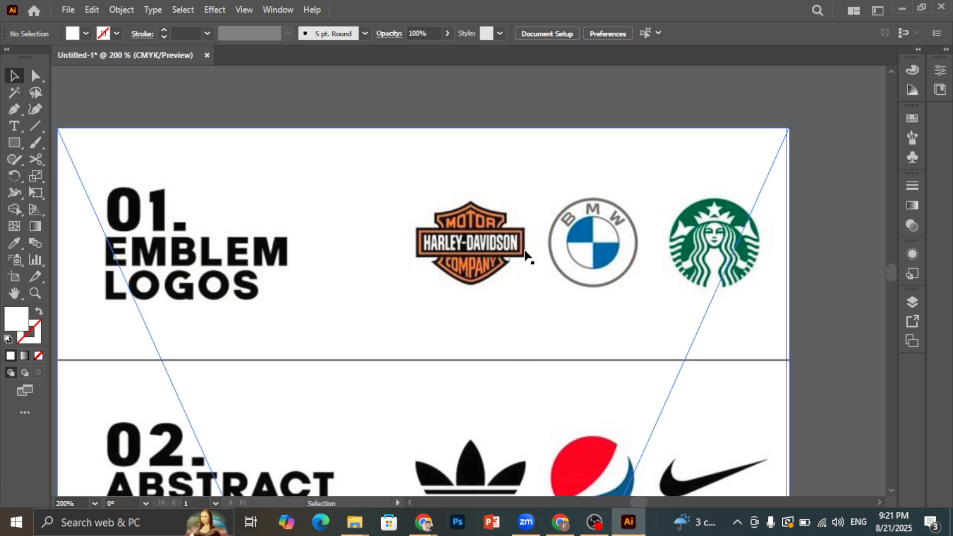
pyautogui.scroll(-1, 511, 213)
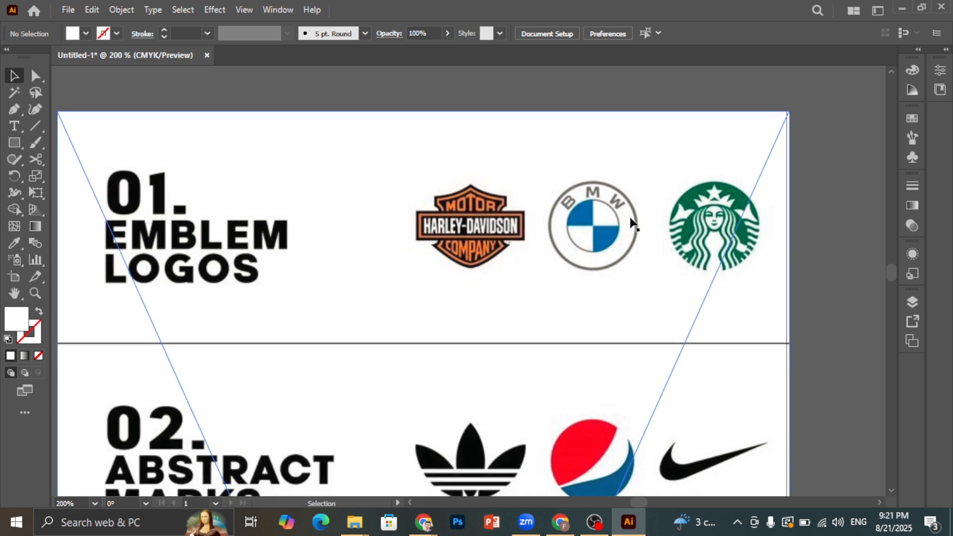
pyautogui.scroll(-4, 779, 215)
pyautogui.scroll(-2, 780, 214)
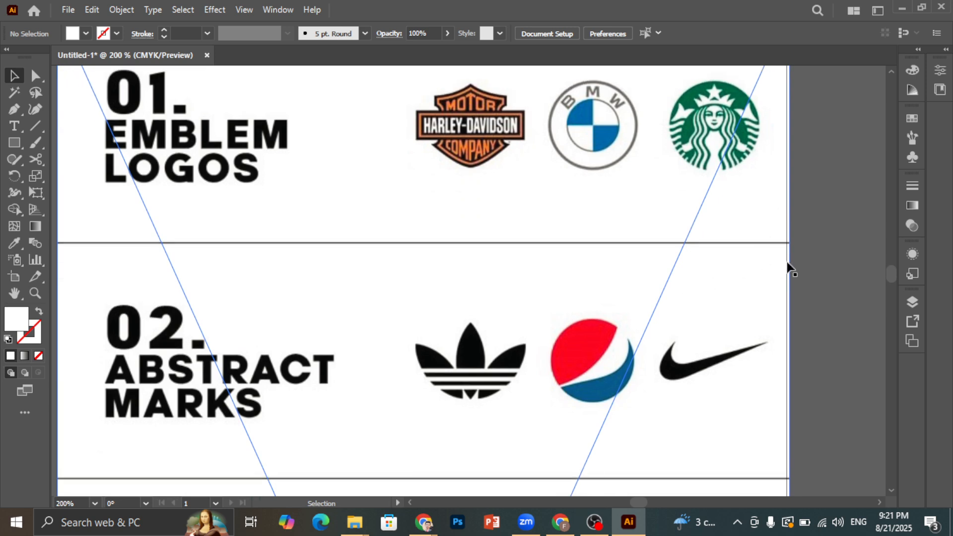
pyautogui.press('alt')
pyautogui.scroll(-1, 155, 403)
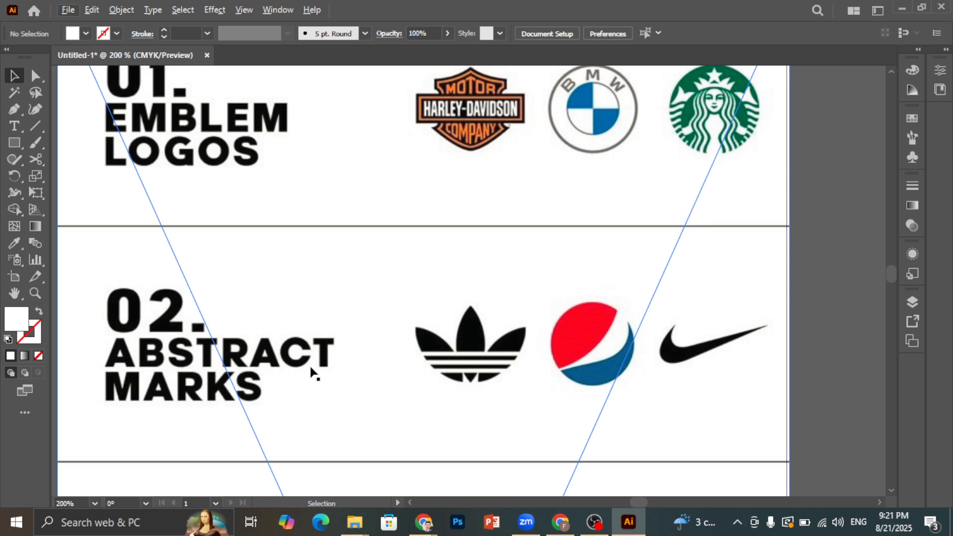
pyautogui.scroll(-2, 311, 372)
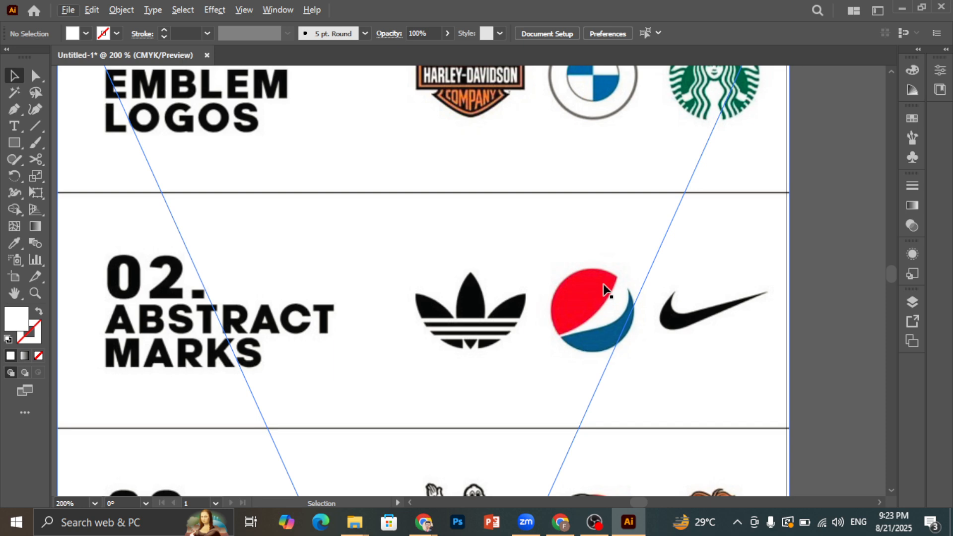
pyautogui.scroll(-1, 604, 288)
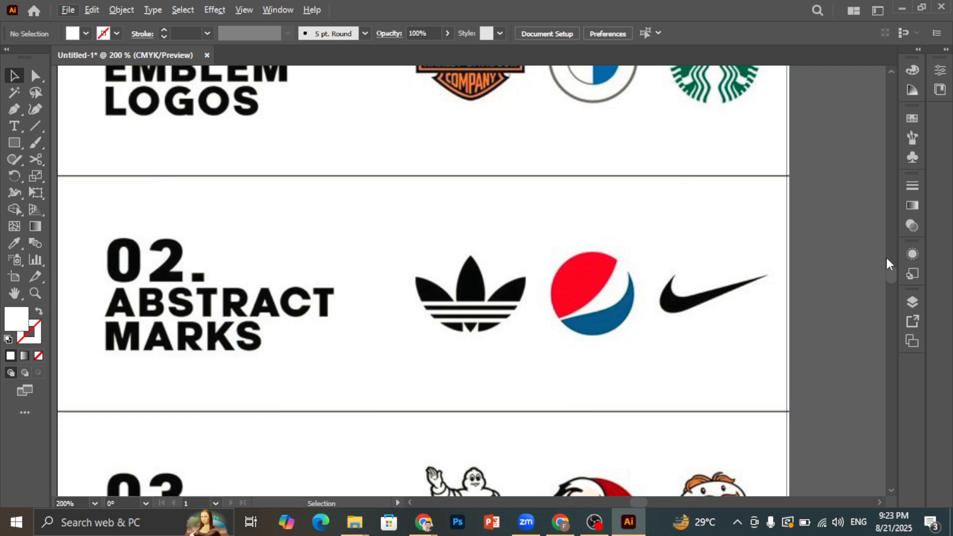
pyautogui.scroll(-3, 842, 257)
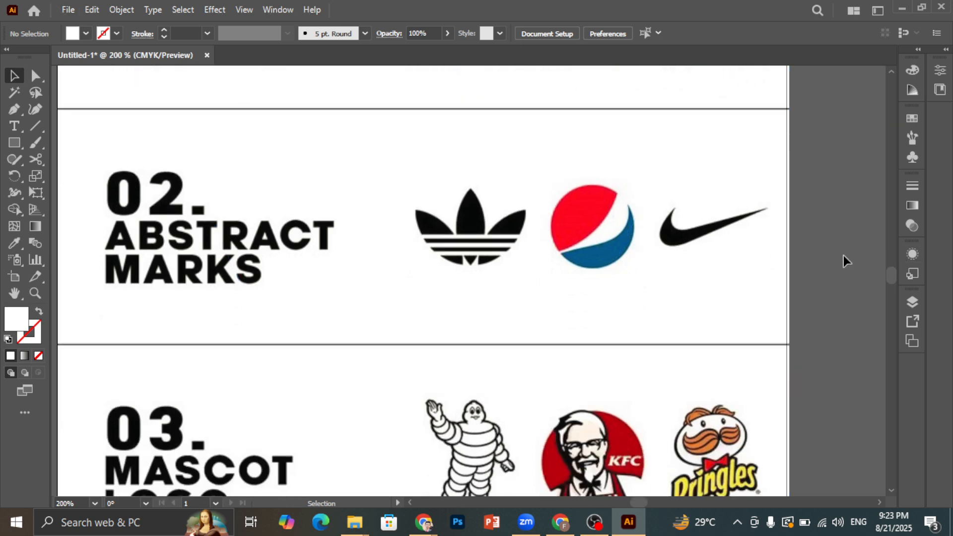
pyautogui.scroll(-2, 845, 254)
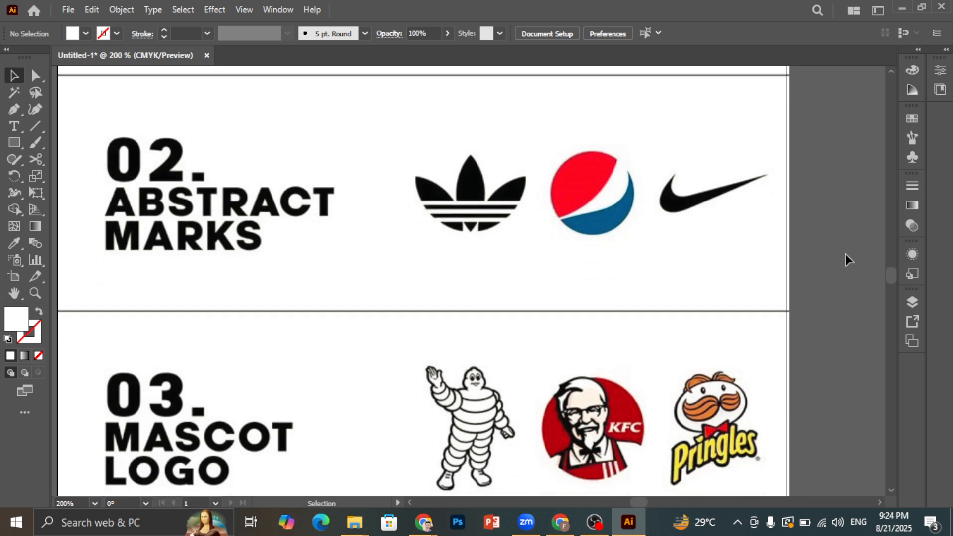
pyautogui.scroll(4, 847, 253)
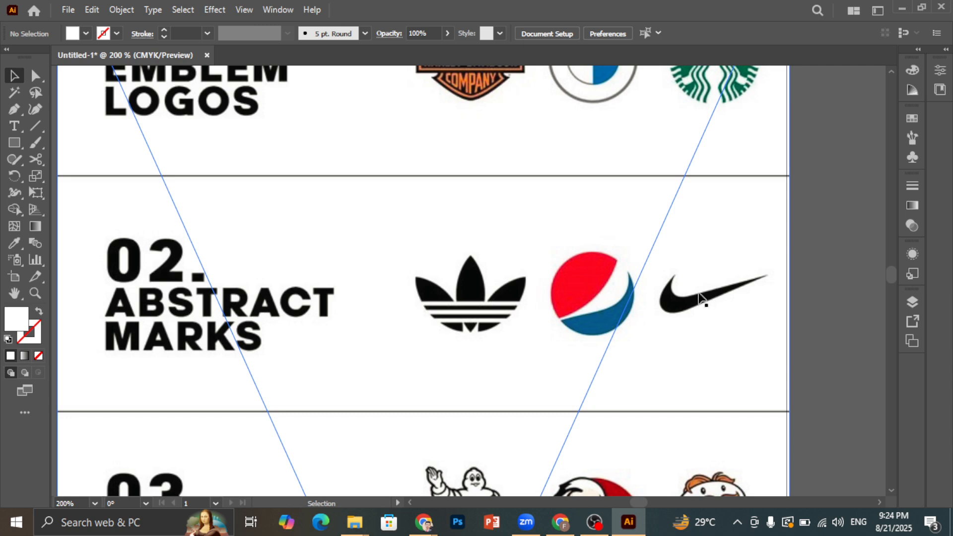
pyautogui.scroll(-5, 824, 264)
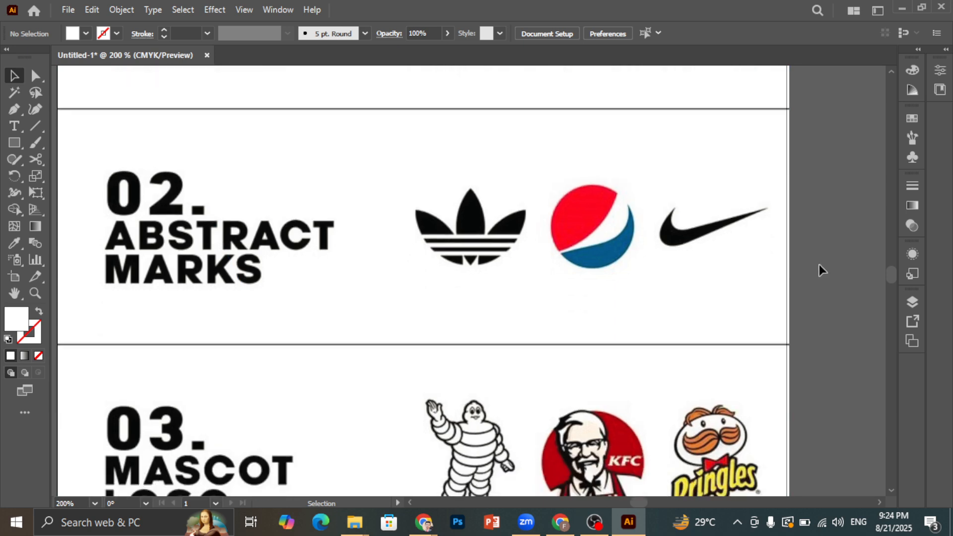
# Examine the Mascot Logo row with the Michelin, KFC and Pringles characters.
pyautogui.scroll(-2, 816, 266)
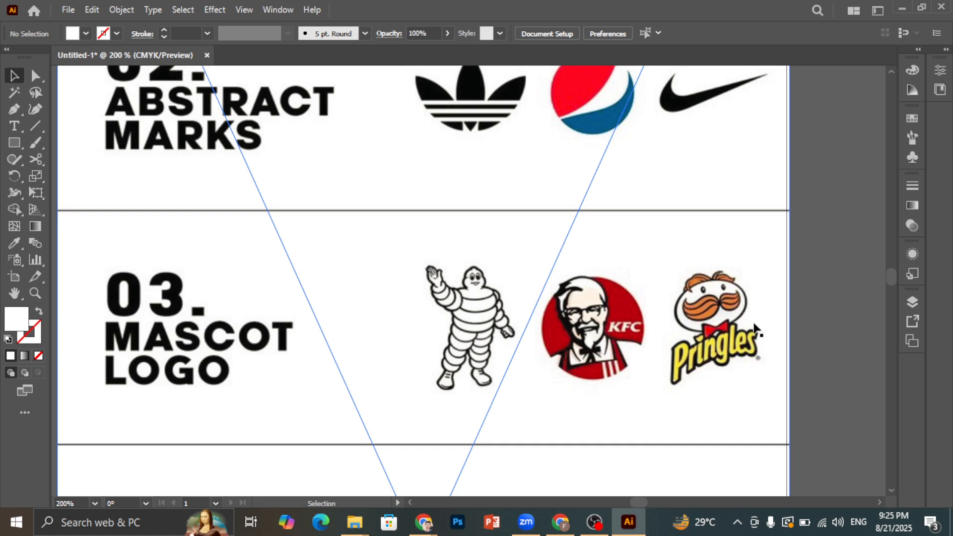
pyautogui.scroll(-5, 452, 310)
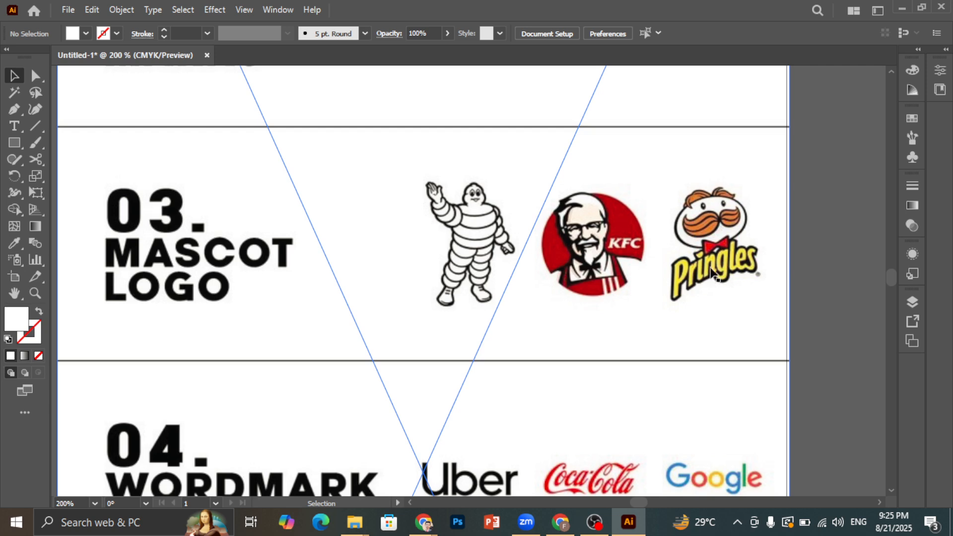
pyautogui.scroll(-1, 595, 225)
pyautogui.scroll(-2, 595, 224)
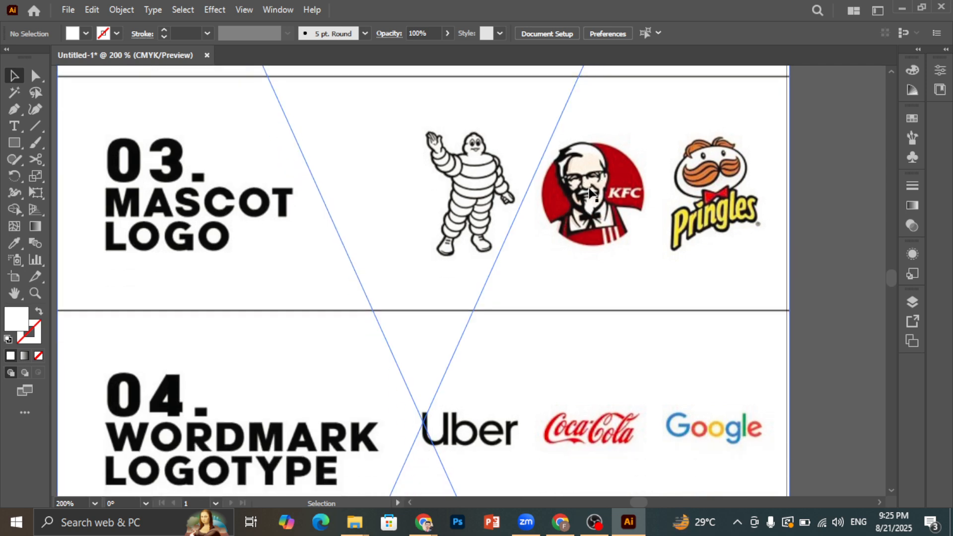
pyautogui.scroll(-3, 571, 187)
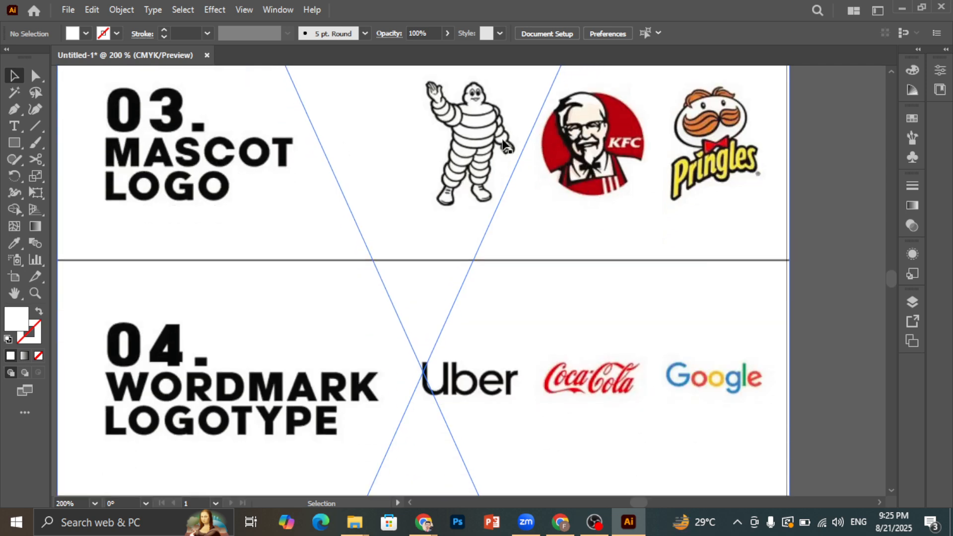
# Examine the Wordmark Logotype row with Uber, Coca-Cola and Google, comparing it with the pictorial mark and lettermark rows.
pyautogui.scroll(-4, 734, 158)
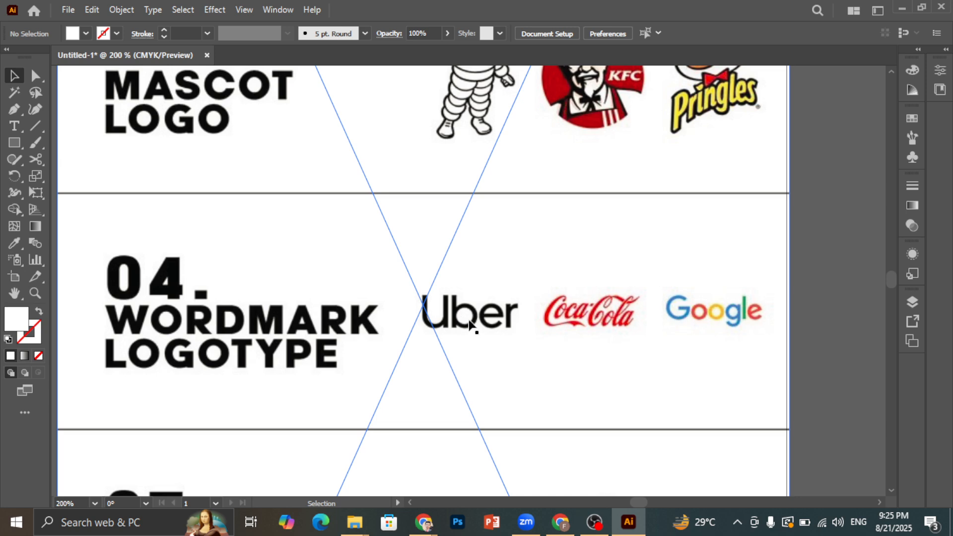
pyautogui.scroll(-3, 482, 321)
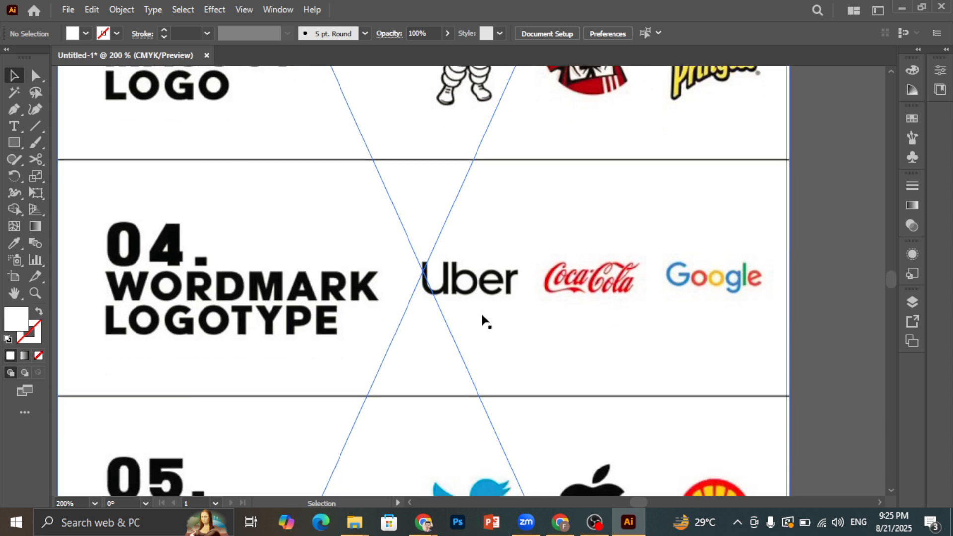
pyautogui.scroll(3, 484, 320)
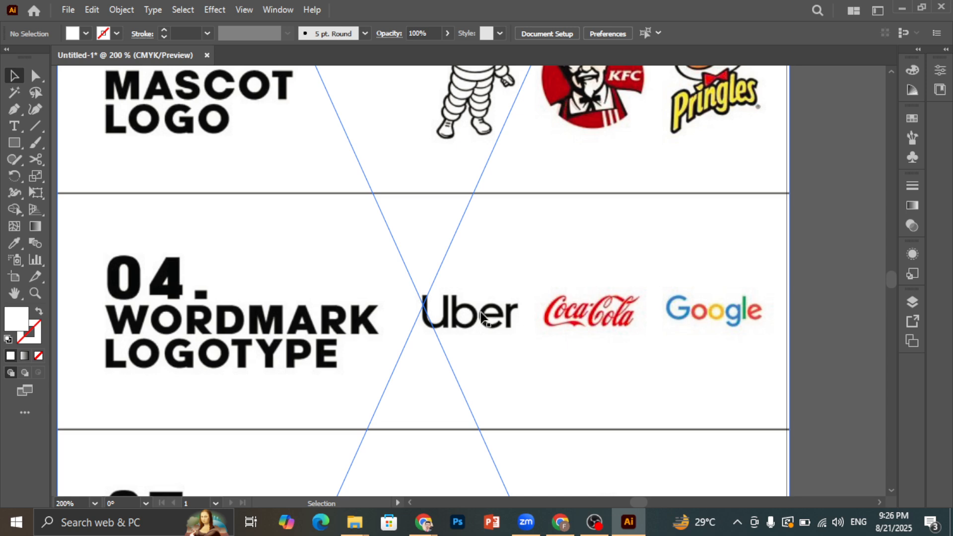
pyautogui.scroll(-1, 481, 318)
pyautogui.scroll(-2, 484, 318)
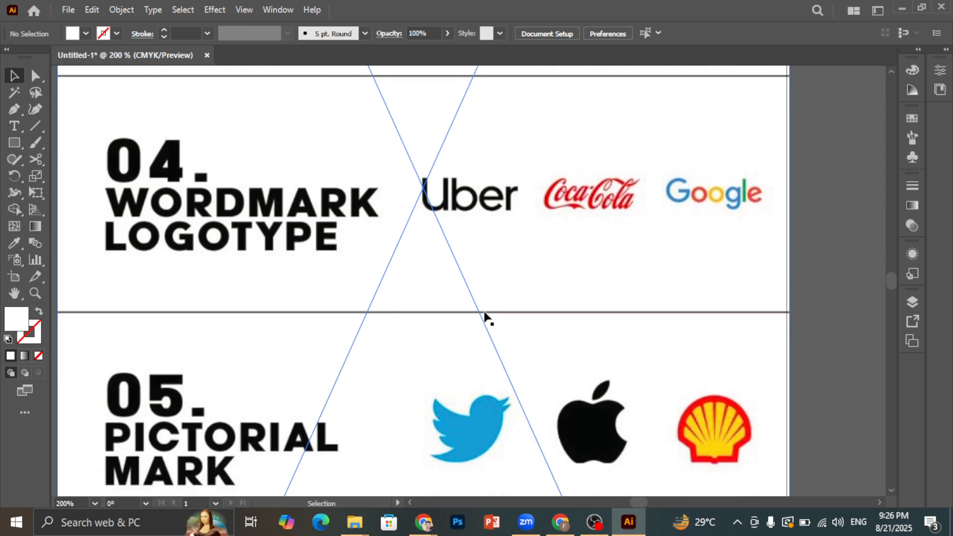
pyautogui.scroll(-8, 486, 313)
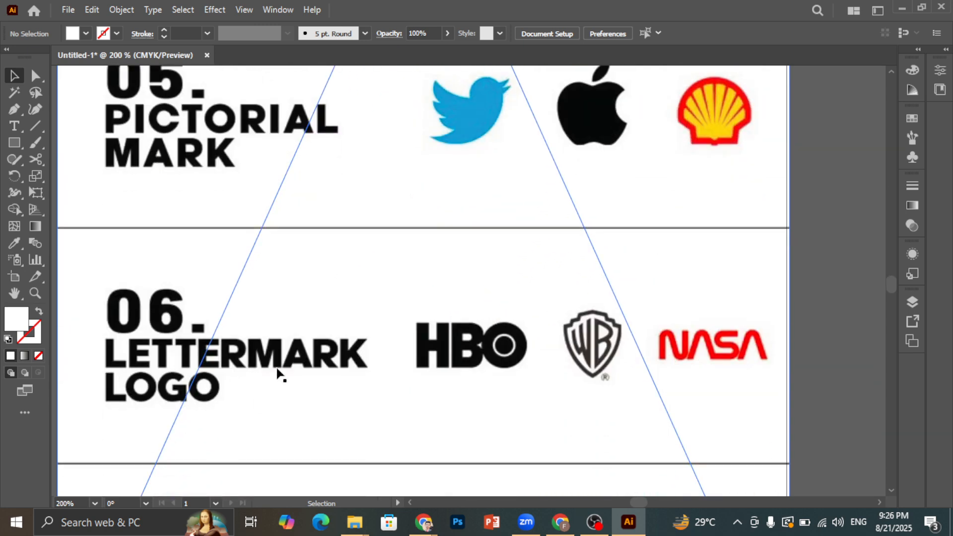
pyautogui.scroll(8, 362, 377)
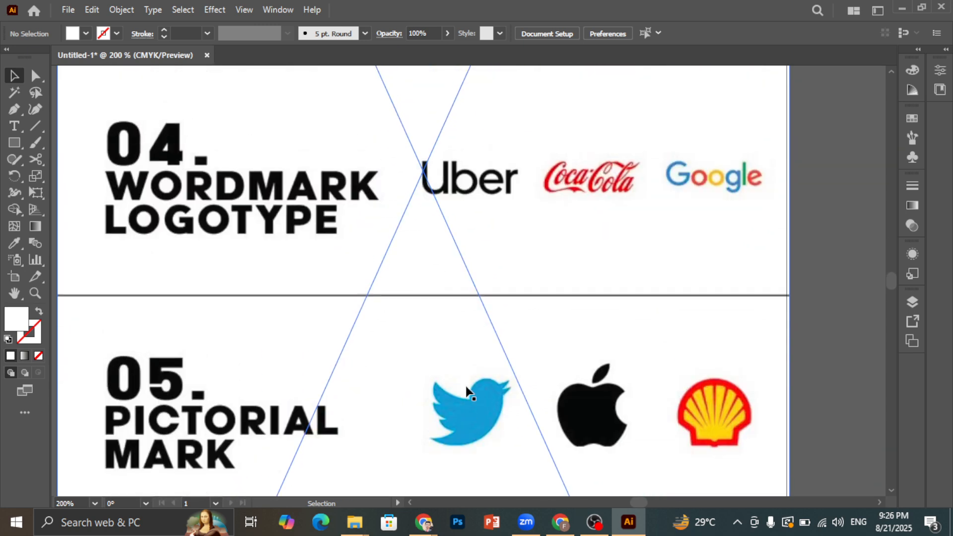
pyautogui.scroll(3, 465, 386)
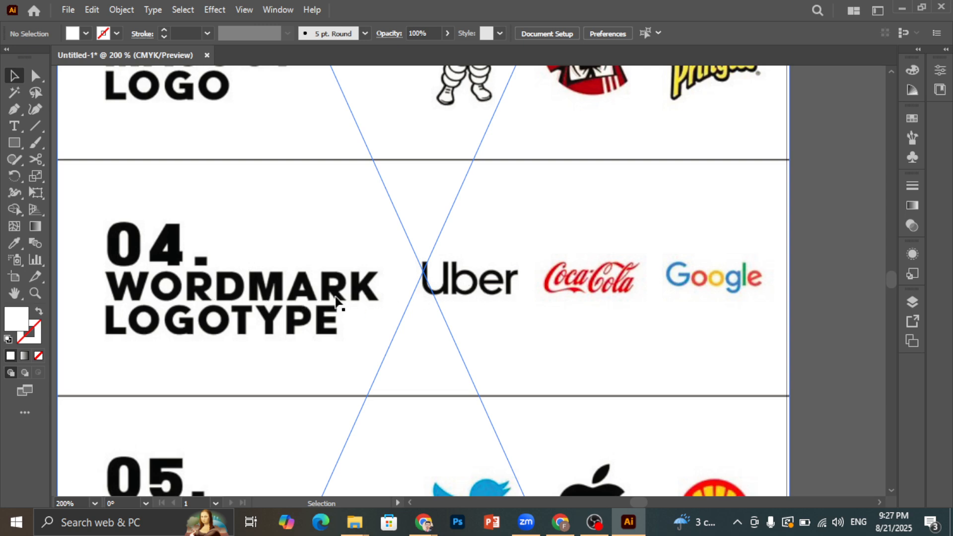
pyautogui.scroll(-1, 236, 308)
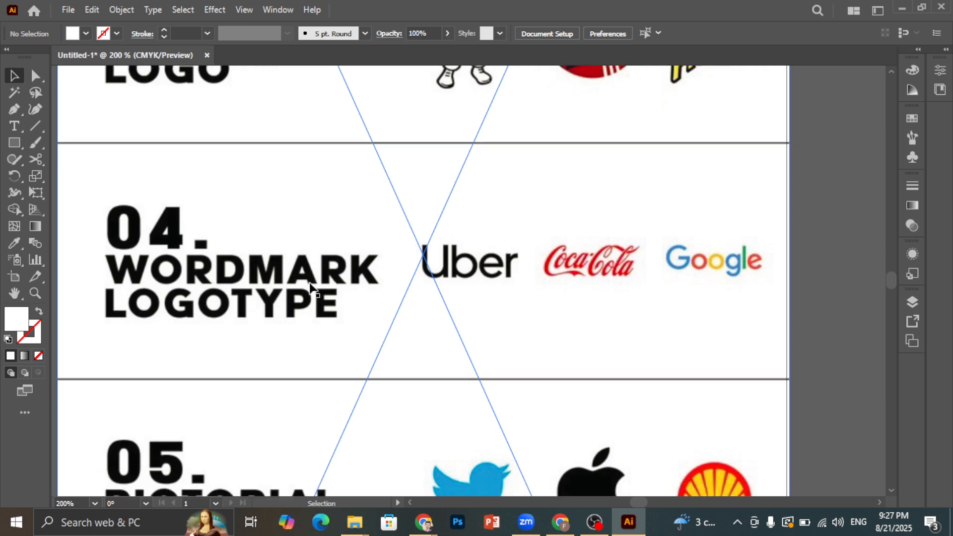
pyautogui.scroll(3, 300, 295)
pyautogui.scroll(-2, 301, 298)
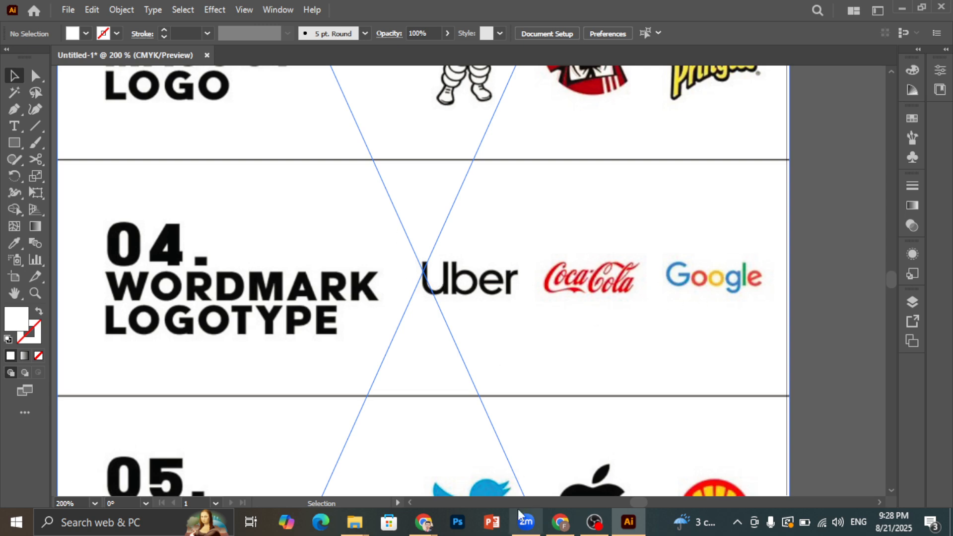
# Switch to the Chrome window with the food brand logo results and search Google Images for "draze old and new logo".
pyautogui.click(560, 522)
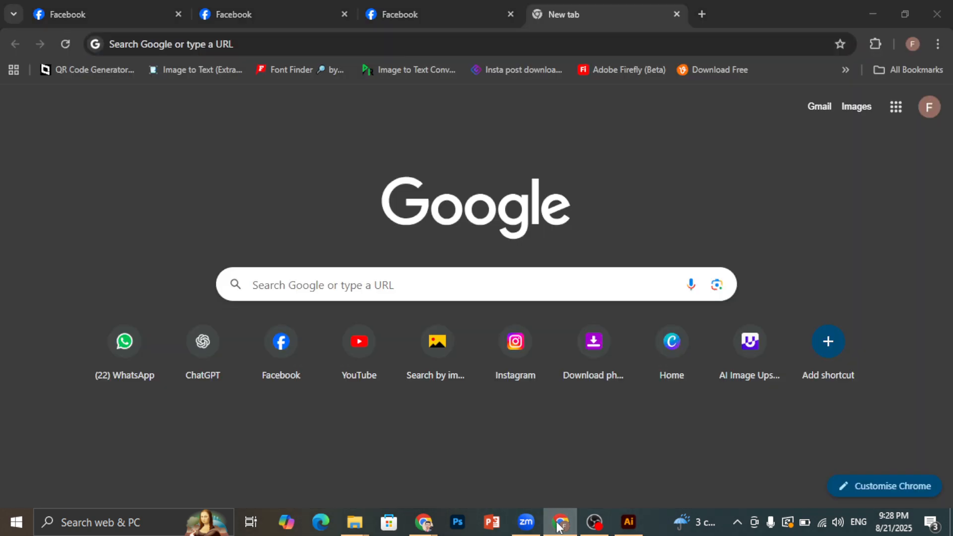
pyautogui.click(560, 522)
pyautogui.moveTo(424, 521)
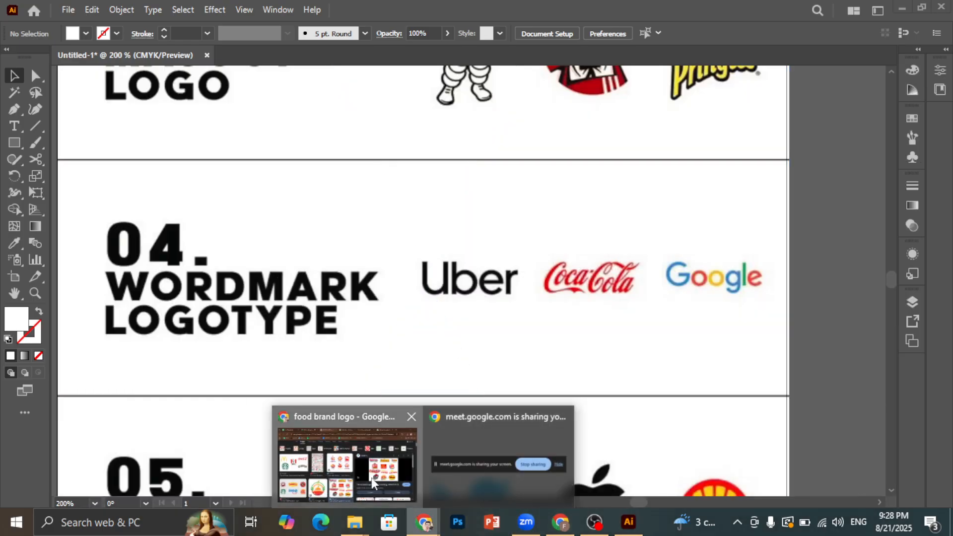
pyautogui.click(371, 478)
pyautogui.scroll(2, 219, 147)
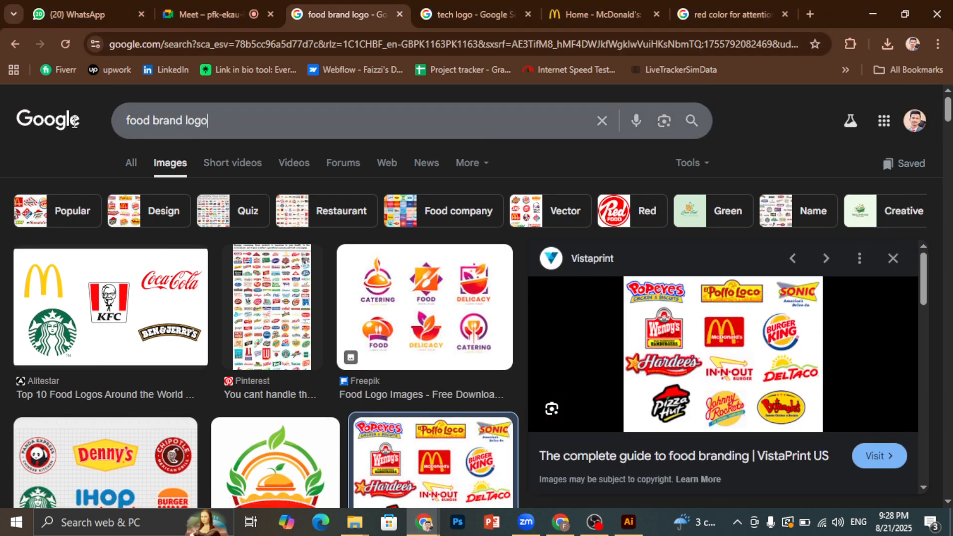
pyautogui.hotkey('ctrl', 'a')
pyautogui.write('dra')
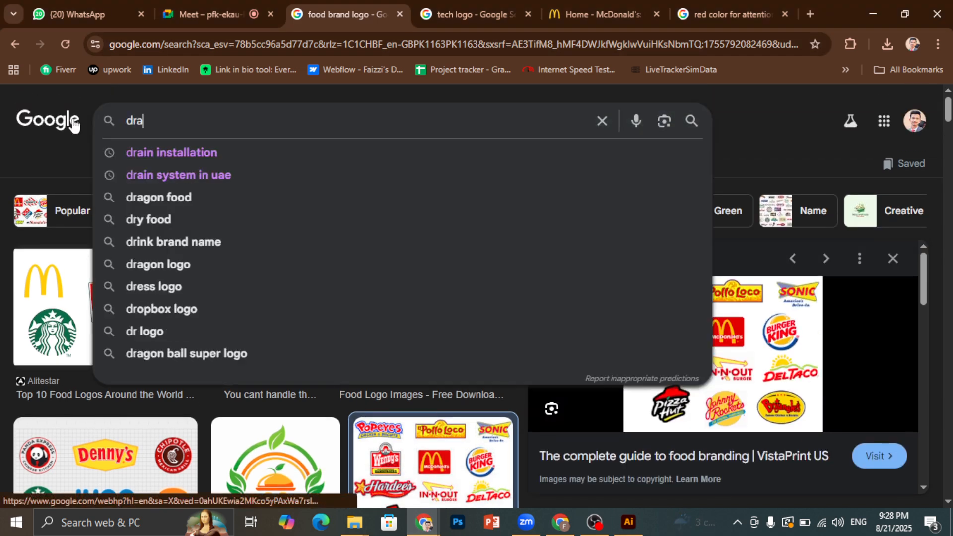
pyautogui.write('ze ')
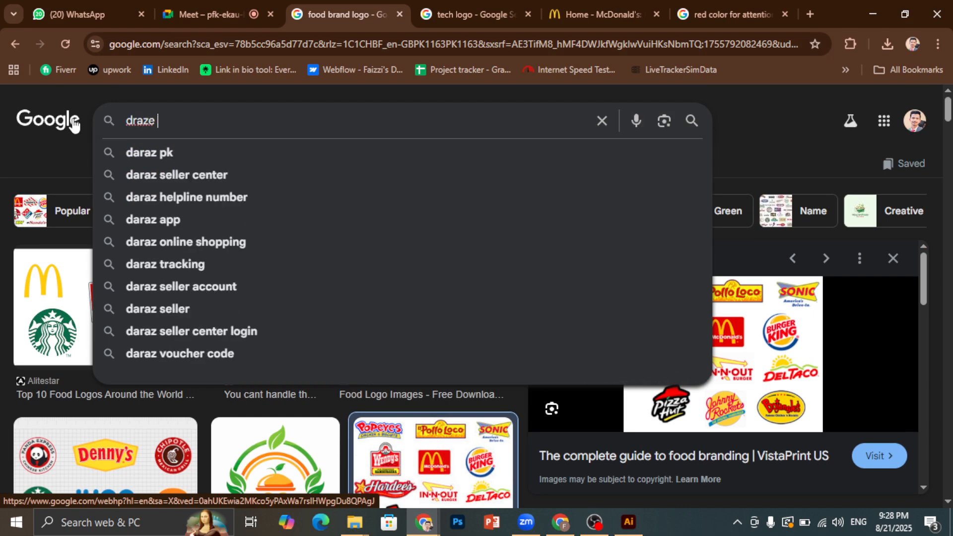
pyautogui.write('old and new')
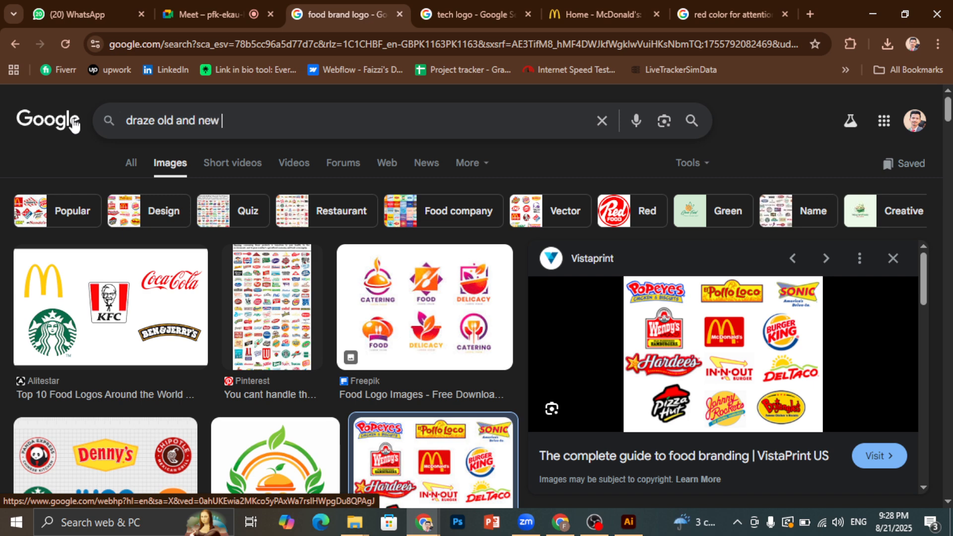
pyautogui.write(' logo')
pyautogui.press('Return')
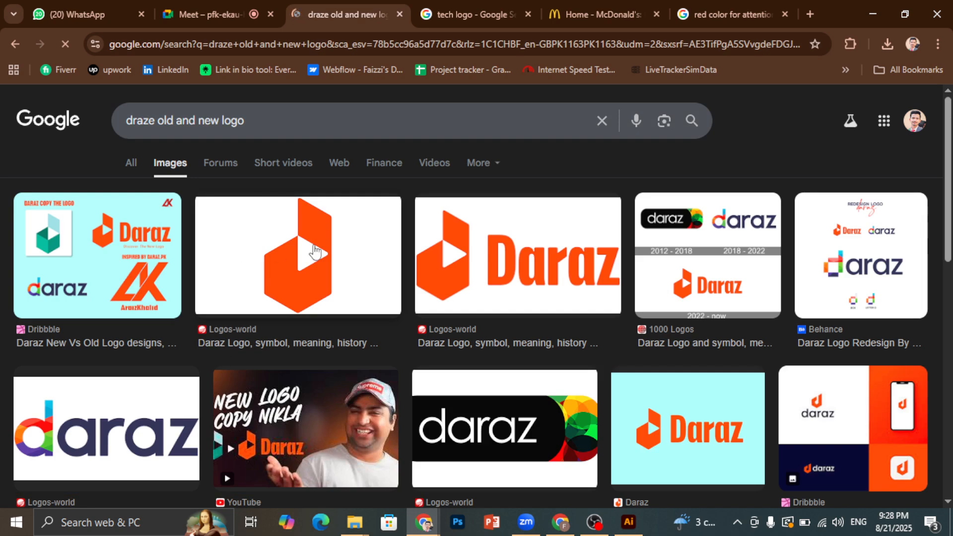
# Preview the 1000 Logos result showing the Daraz logo history, browse the related images, and copy the history image.
pyautogui.click(724, 258)
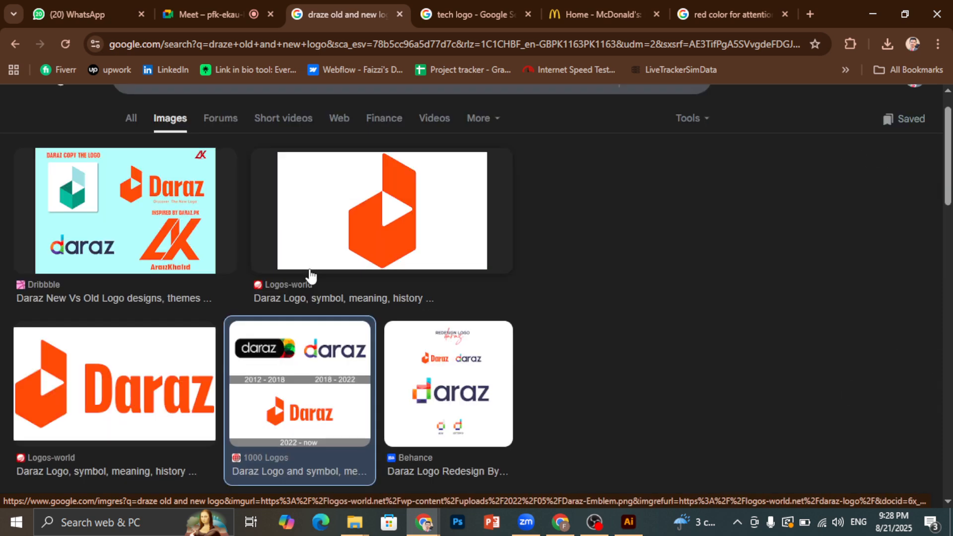
pyautogui.scroll(-1, 312, 277)
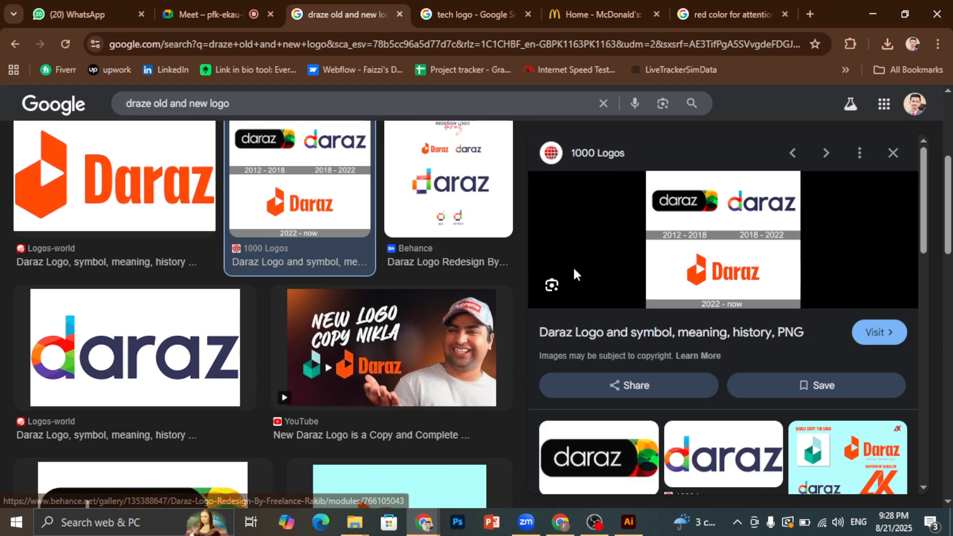
pyautogui.scroll(-5, 327, 276)
pyautogui.scroll(-10, 326, 275)
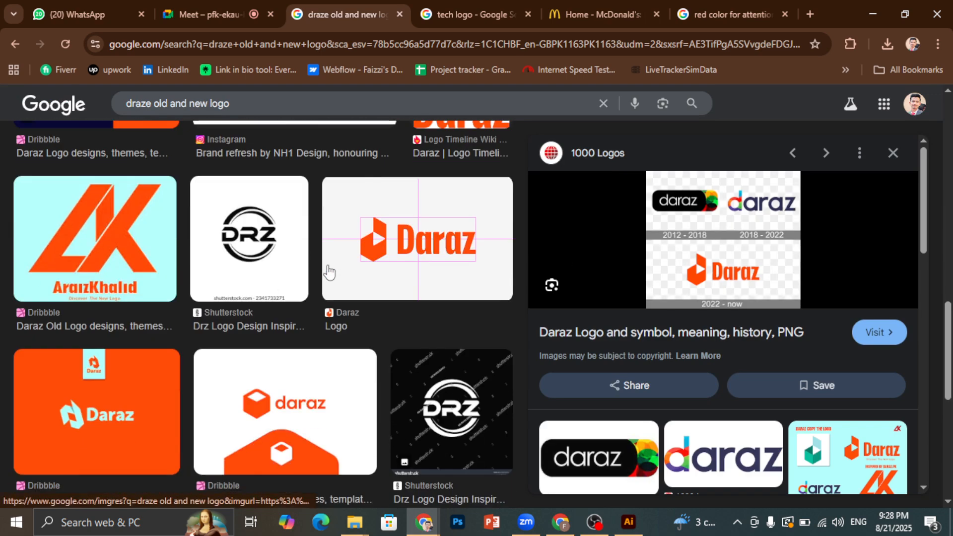
pyautogui.scroll(-4, 328, 272)
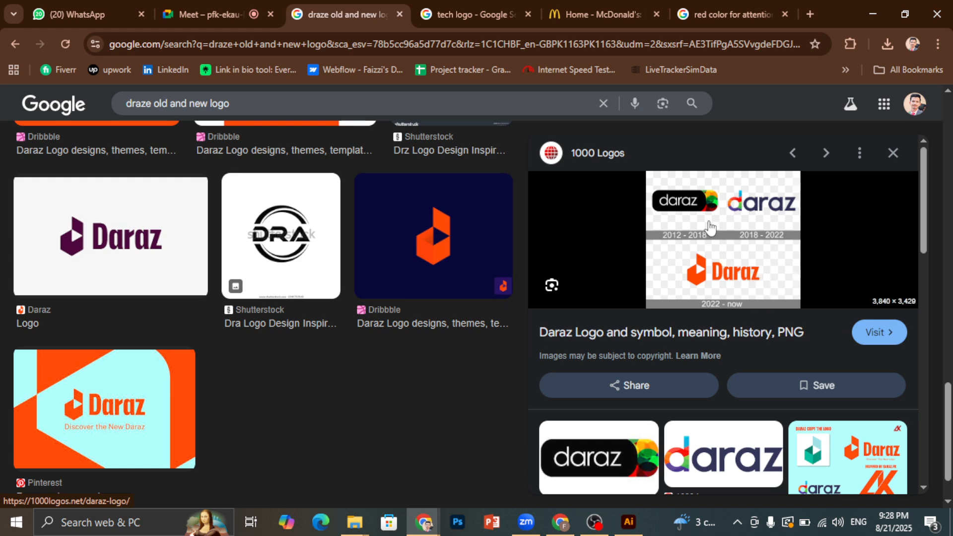
pyautogui.rightClick(744, 224)
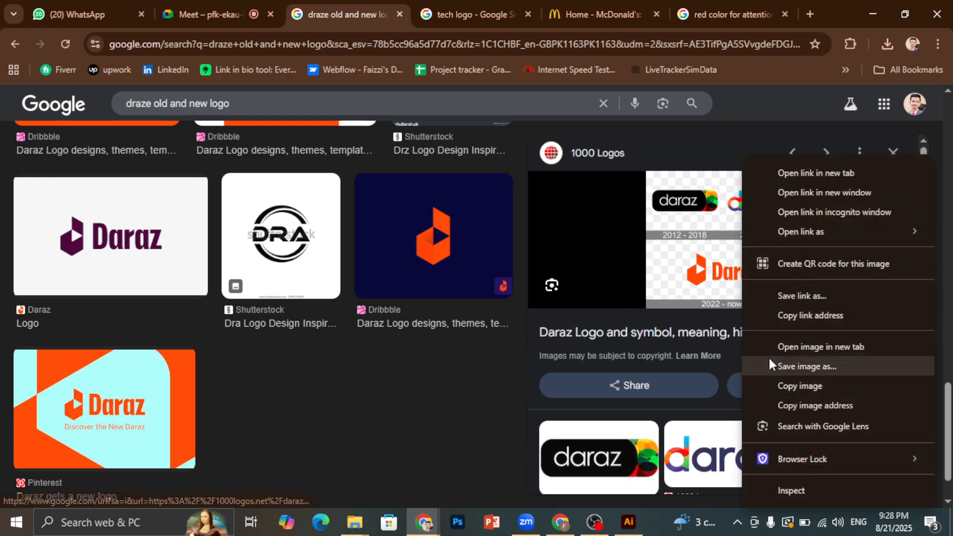
pyautogui.click(793, 387)
pyautogui.scroll(-5, 702, 368)
pyautogui.scroll(-4, 701, 368)
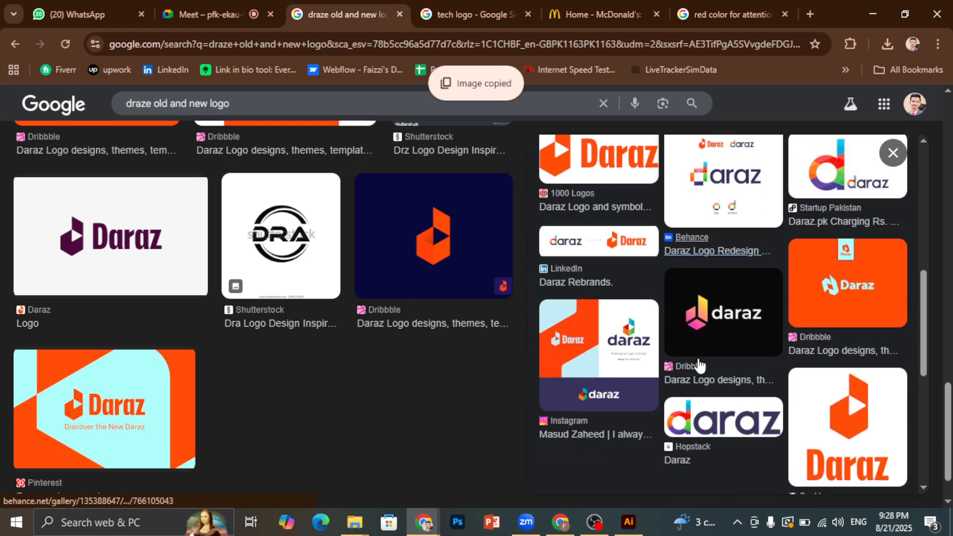
pyautogui.scroll(-2, 698, 366)
pyautogui.scroll(-2, 346, 325)
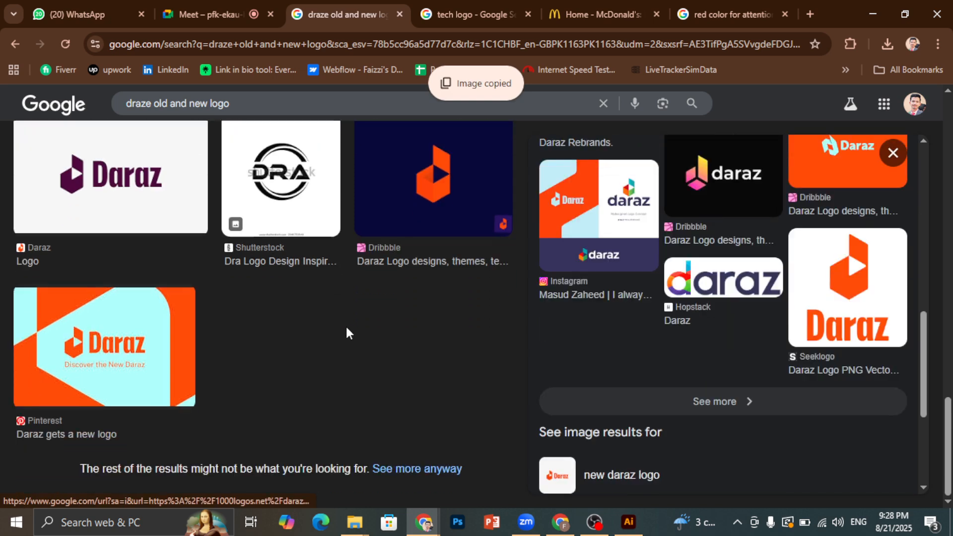
# Switch to Illustrator and paste the copied Daraz logo history image into the document.
pyautogui.click(629, 523)
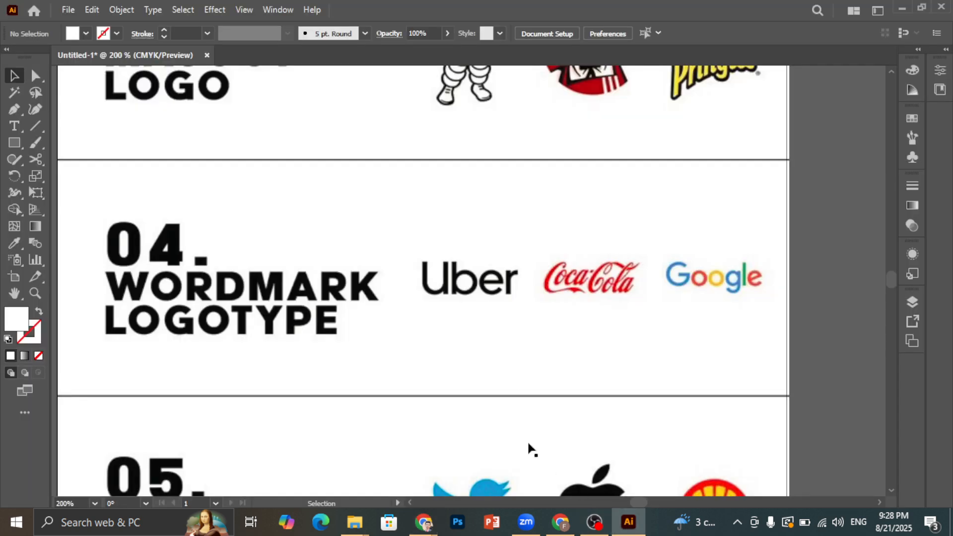
pyautogui.hotkey('ctrl', 'v')
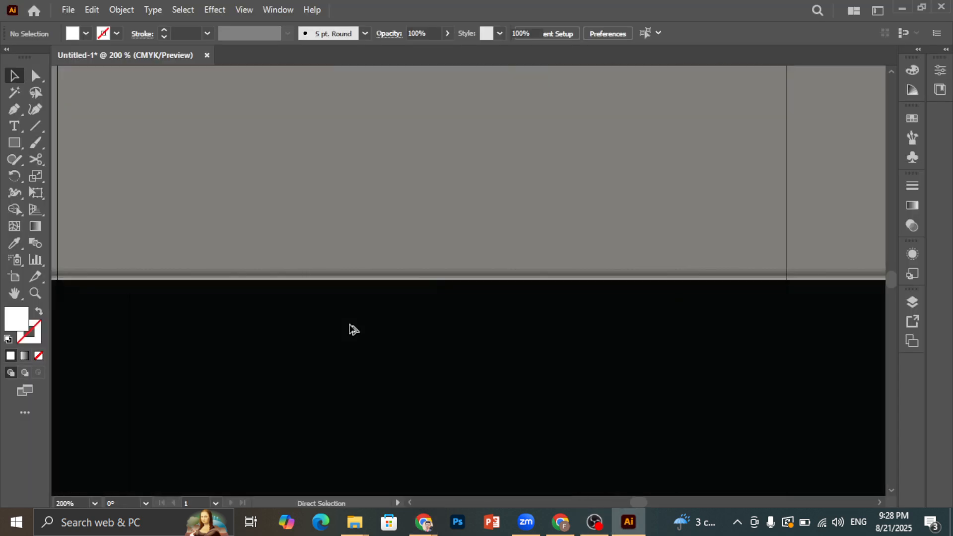
pyautogui.scroll(-6, 350, 328)
pyautogui.scroll(-2, 353, 327)
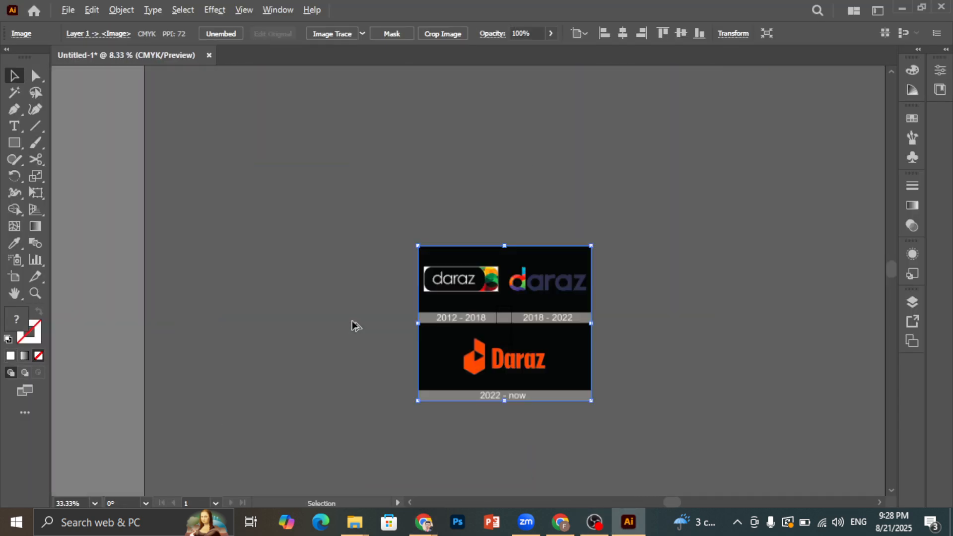
pyautogui.scroll(4, 447, 293)
# Scale down the pasted Daraz image and place it beside the seven logo types sheet.
pyautogui.moveTo(488, 289); pyautogui.dragTo(694, 216)
pyautogui.moveTo(499, 139); pyautogui.dragTo(622, 241)
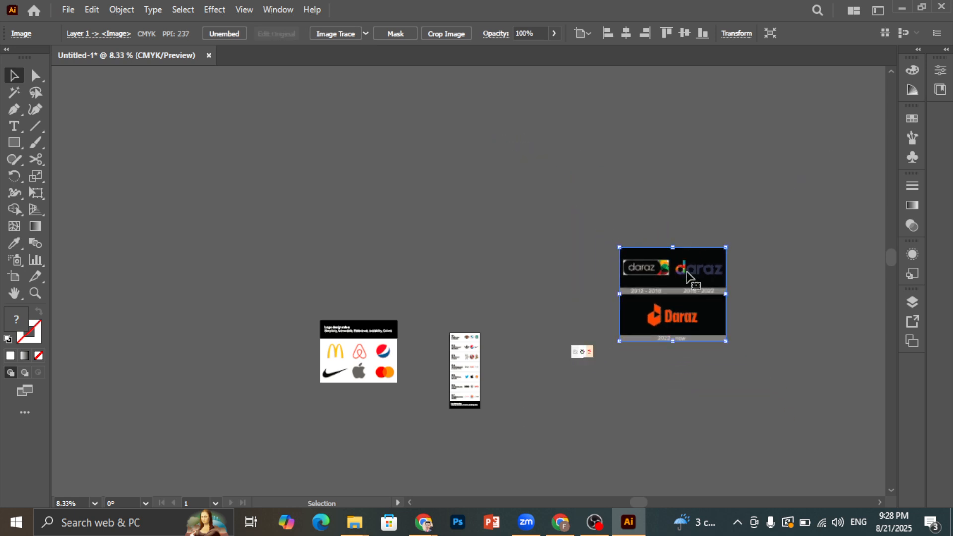
pyautogui.moveTo(688, 273); pyautogui.dragTo(549, 373)
pyautogui.click(525, 425)
# Examine the Daraz logos from 2012 - 2018 and 2018 - 2022, and the orange 2022 - now symbol and wordmark.
pyautogui.scroll(3, 528, 421)
pyautogui.scroll(1, 534, 417)
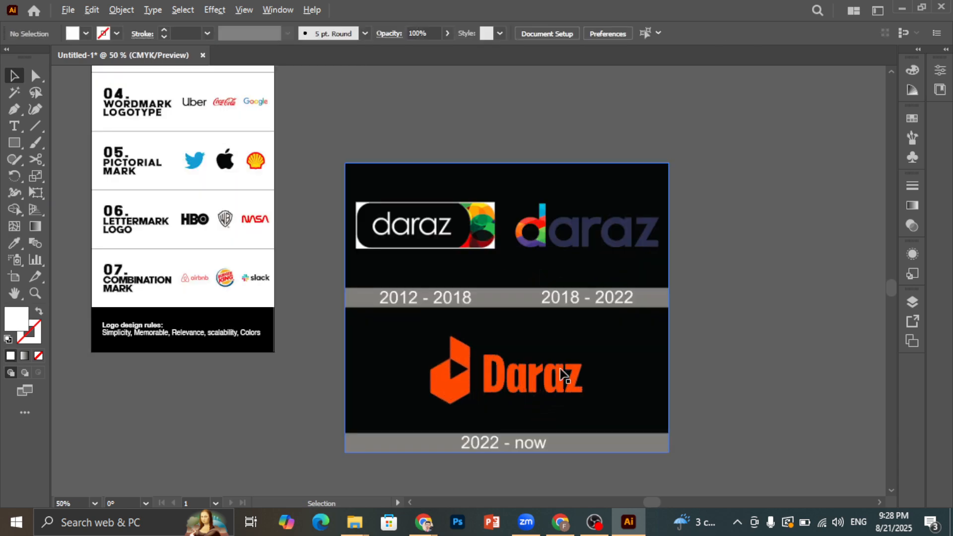
pyautogui.scroll(2, 566, 262)
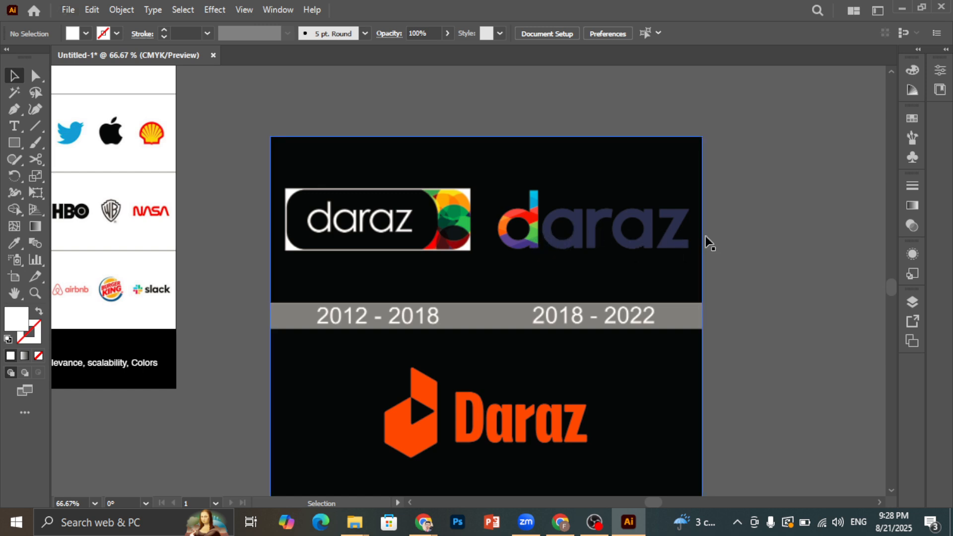
pyautogui.scroll(1, 706, 241)
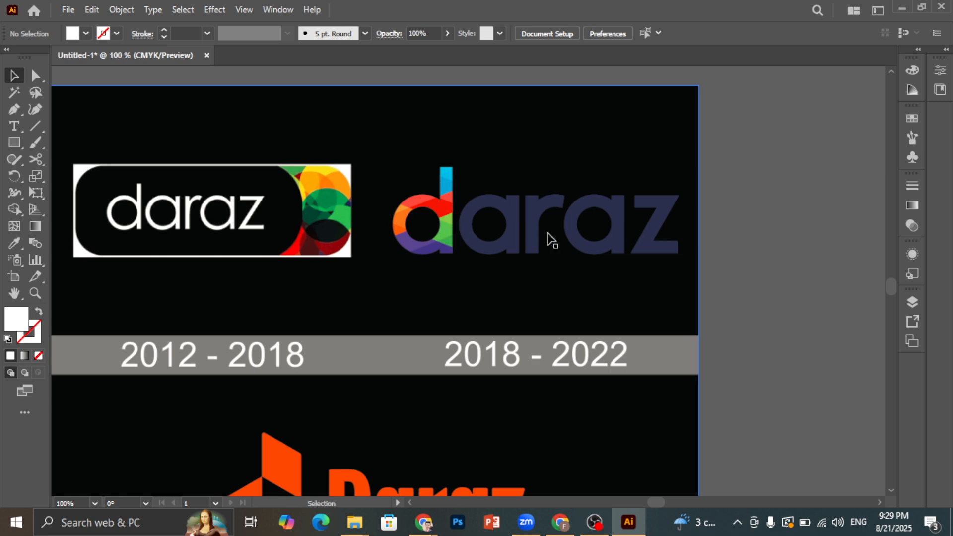
pyautogui.scroll(-2, 666, 228)
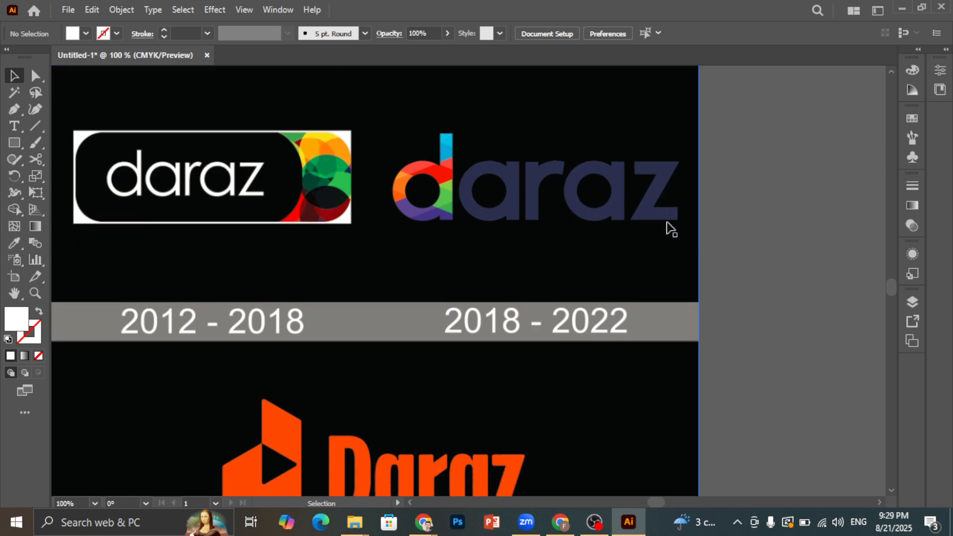
pyautogui.scroll(-3, 532, 192)
pyautogui.scroll(-5, 293, 395)
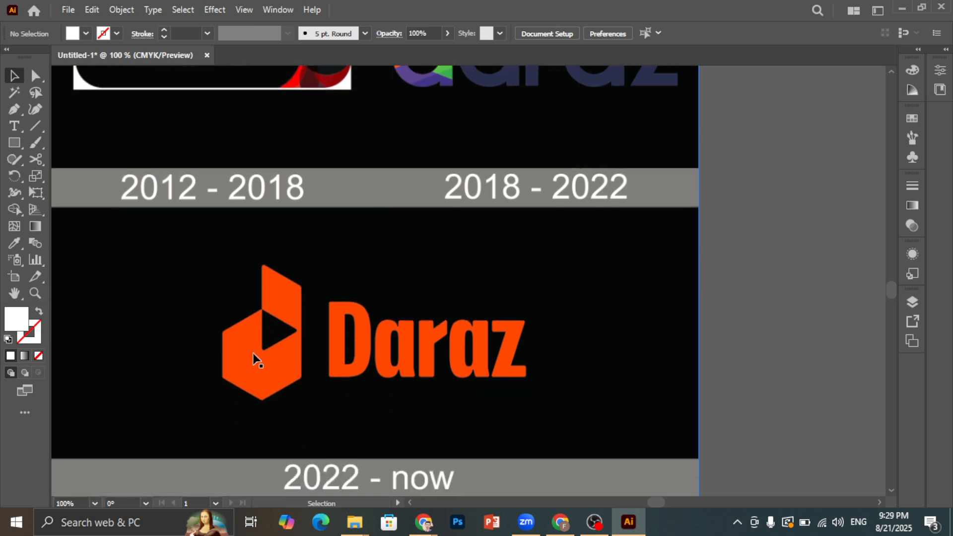
pyautogui.scroll(-1, 298, 362)
pyautogui.scroll(2, 278, 346)
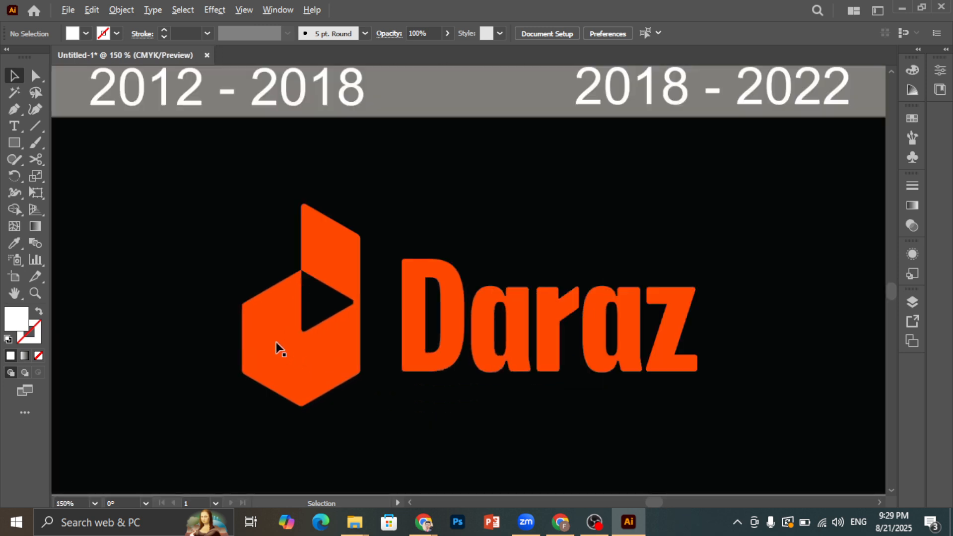
pyautogui.scroll(1, 276, 342)
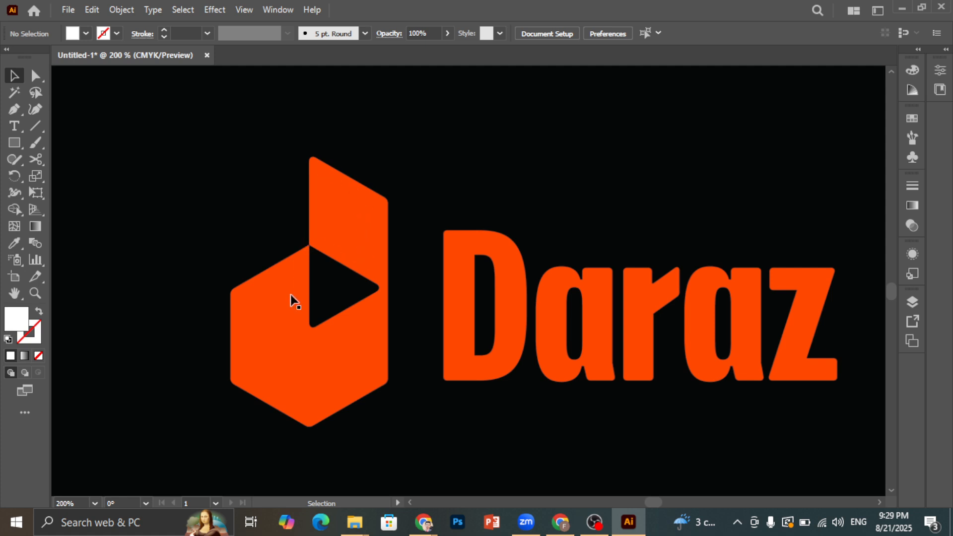
pyautogui.scroll(-2, 270, 317)
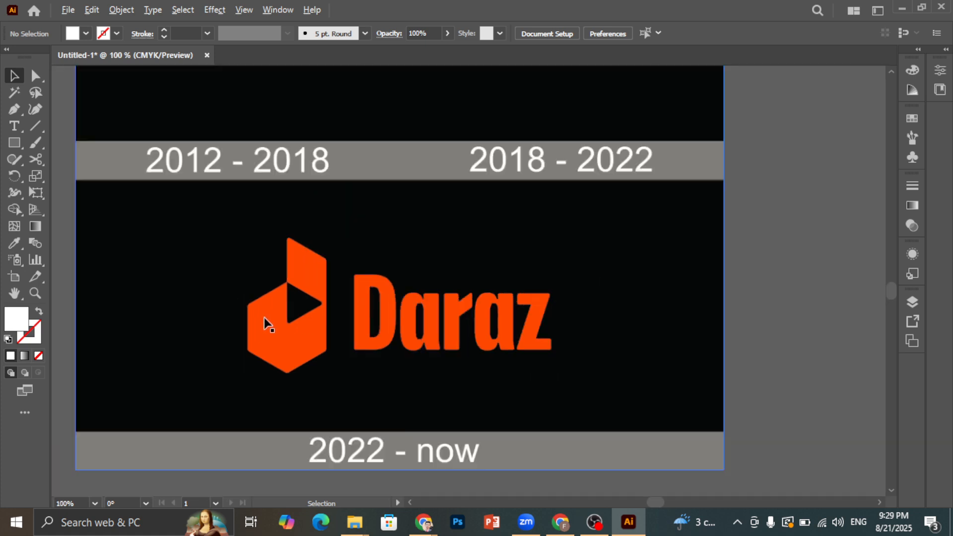
pyautogui.scroll(-1, 268, 314)
# Compare the multicolour 2018 - 2022 Daraz wordmark with the orange 2022 - now logo, examining both at close range.
pyautogui.scroll(3, 330, 318)
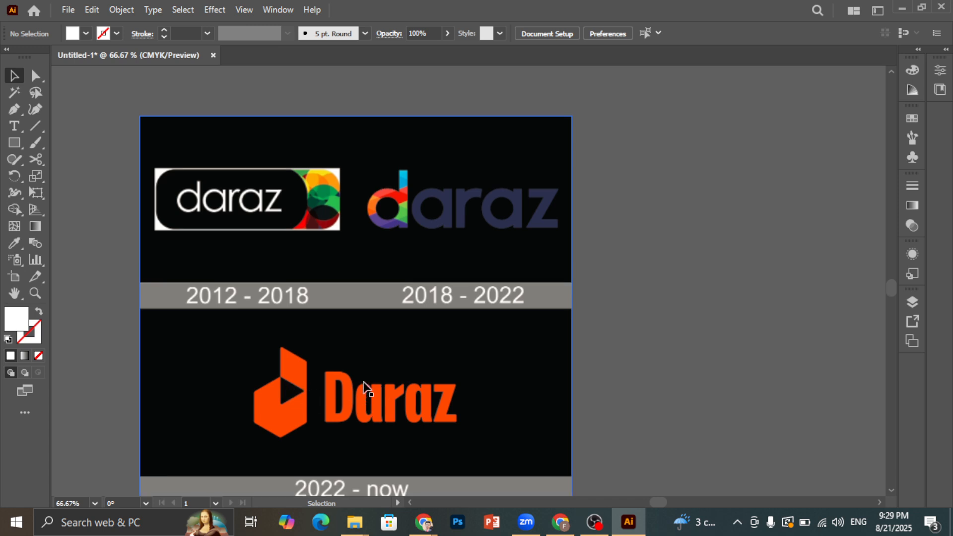
pyautogui.scroll(1, 437, 212)
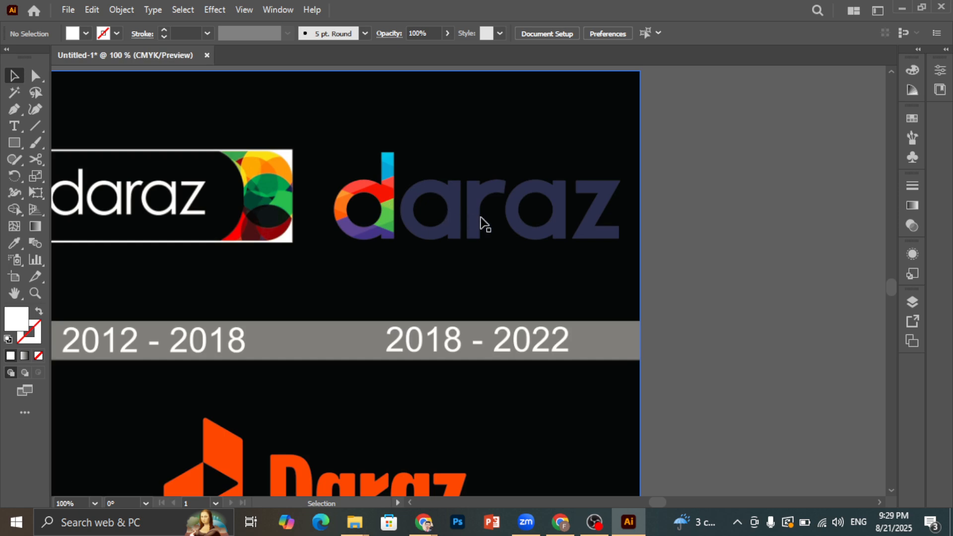
pyautogui.scroll(1, 439, 208)
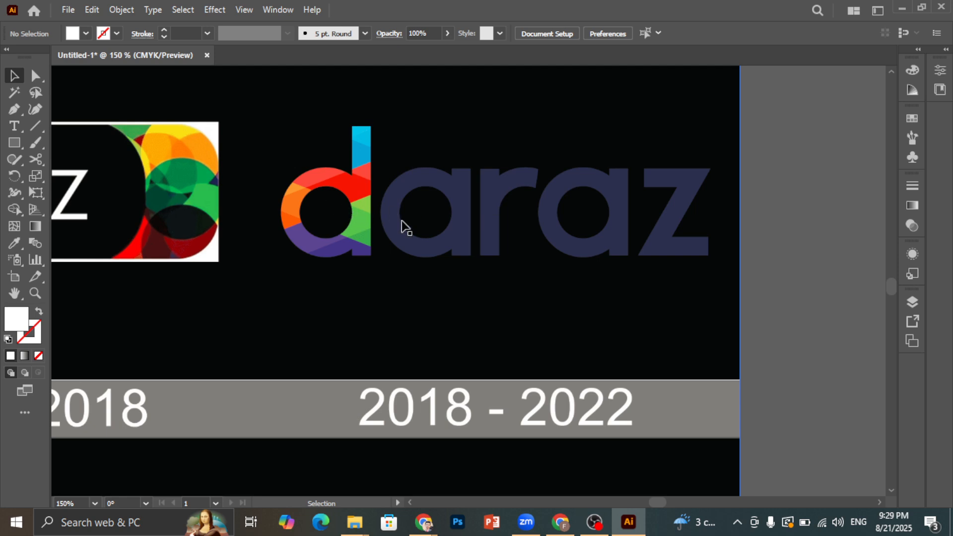
pyautogui.scroll(-5, 403, 226)
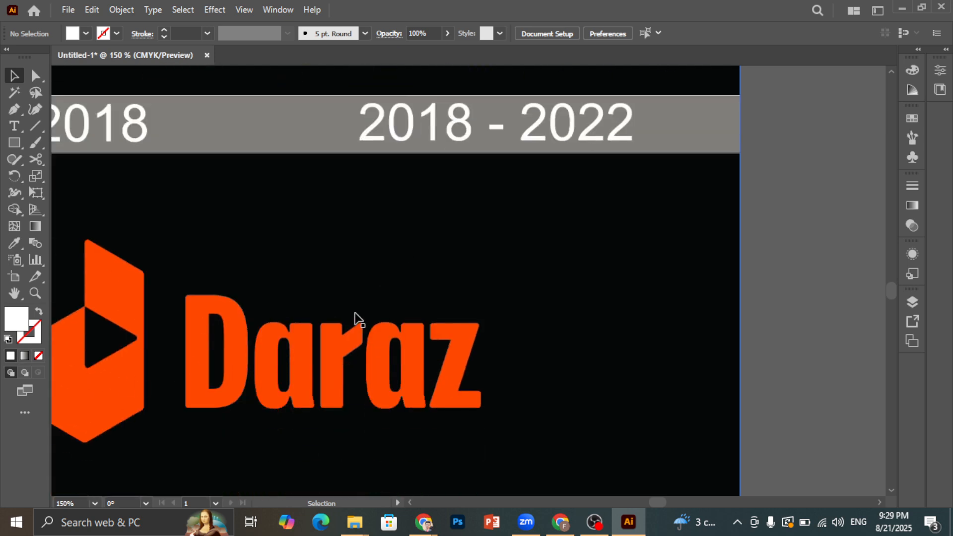
pyautogui.scroll(-3, 275, 353)
pyautogui.scroll(5, 419, 323)
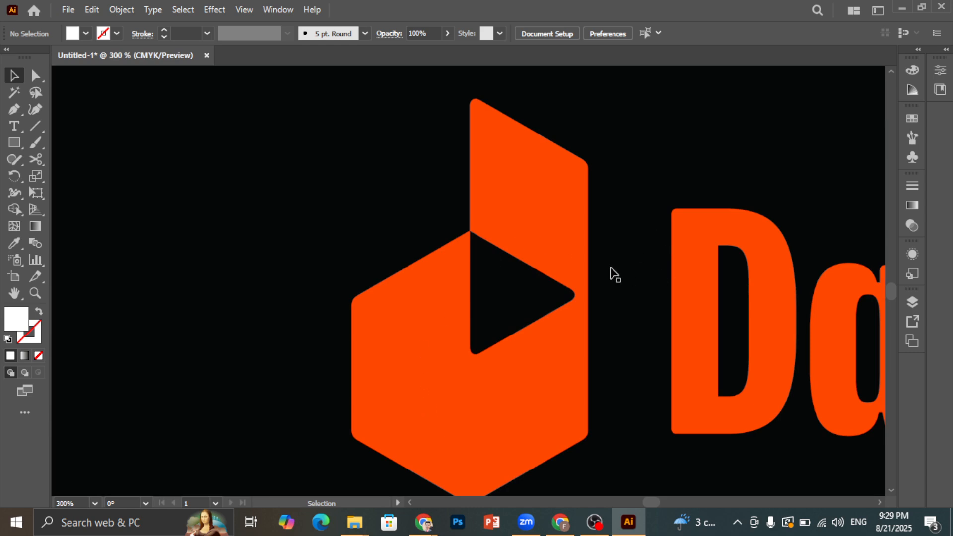
pyautogui.scroll(-4, 612, 273)
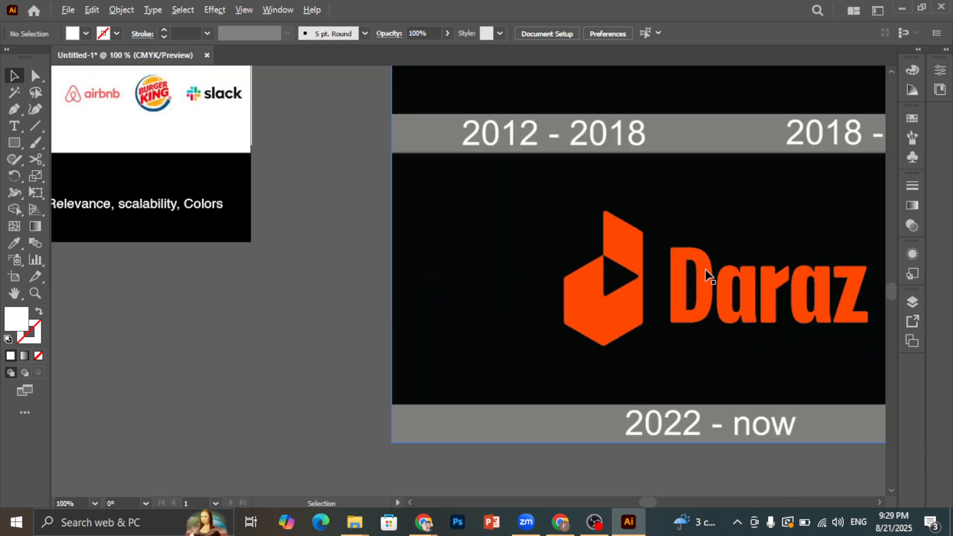
pyautogui.scroll(3, 549, 272)
pyautogui.scroll(-3, 570, 270)
pyautogui.scroll(3, 610, 276)
pyautogui.scroll(8, 638, 313)
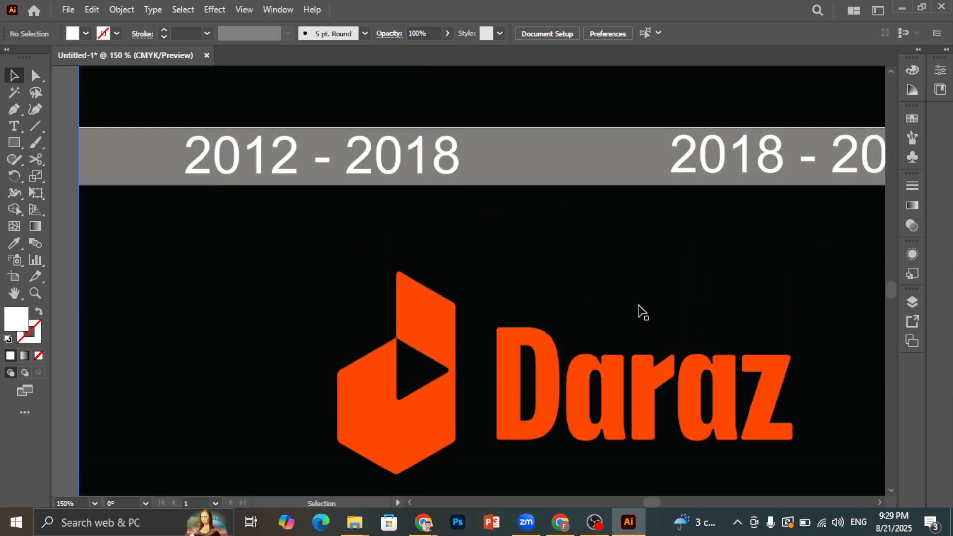
pyautogui.scroll(-3, 401, 221)
pyautogui.scroll(2, 570, 239)
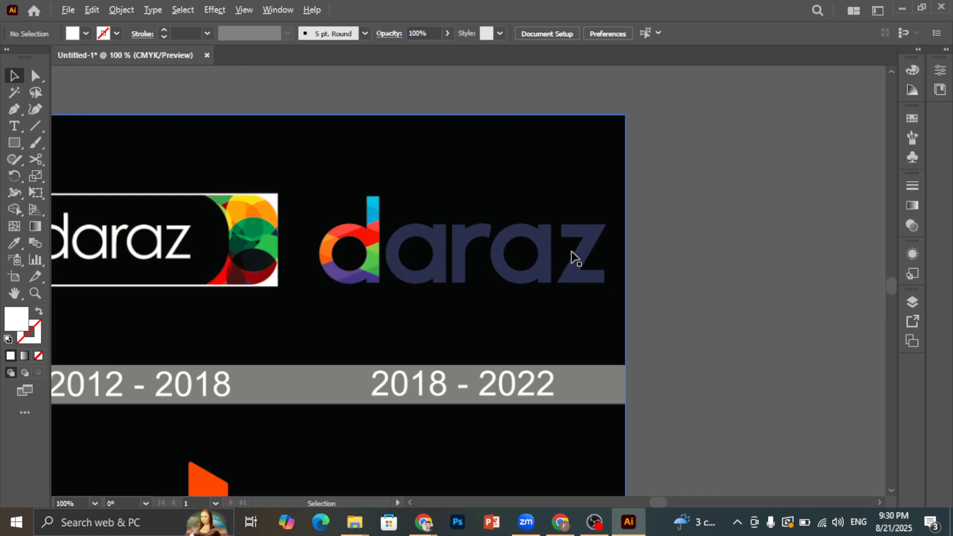
pyautogui.scroll(1, 487, 256)
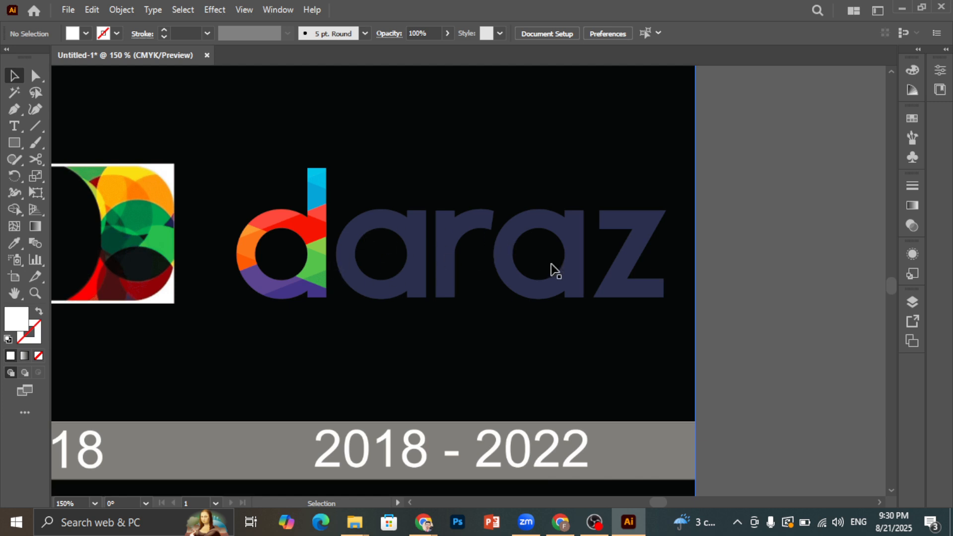
# Compare the 2012 - 2018, 2018 - 2022 and 2022 - now Daraz logos in the pasted history image.
pyautogui.scroll(-3, 487, 258)
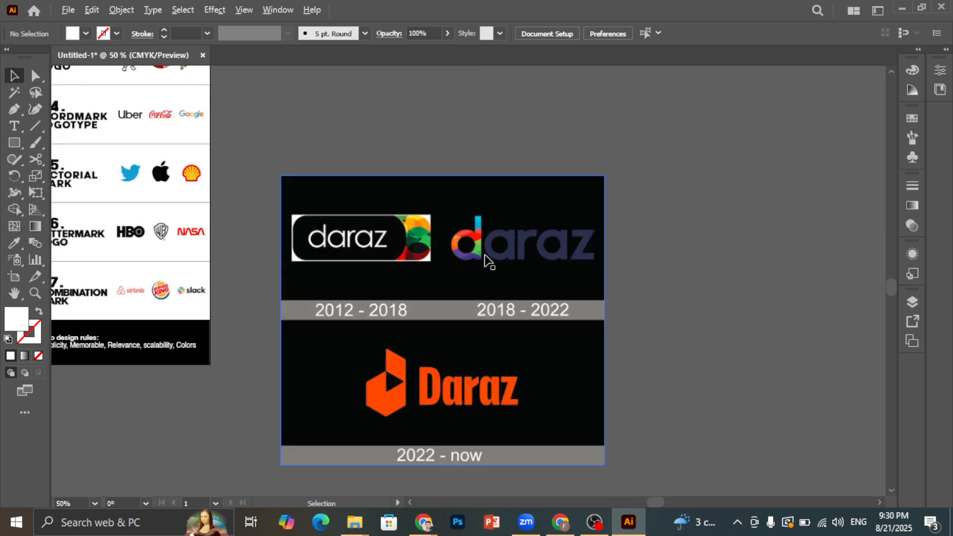
pyautogui.scroll(-1, 571, 247)
pyautogui.scroll(2, 437, 397)
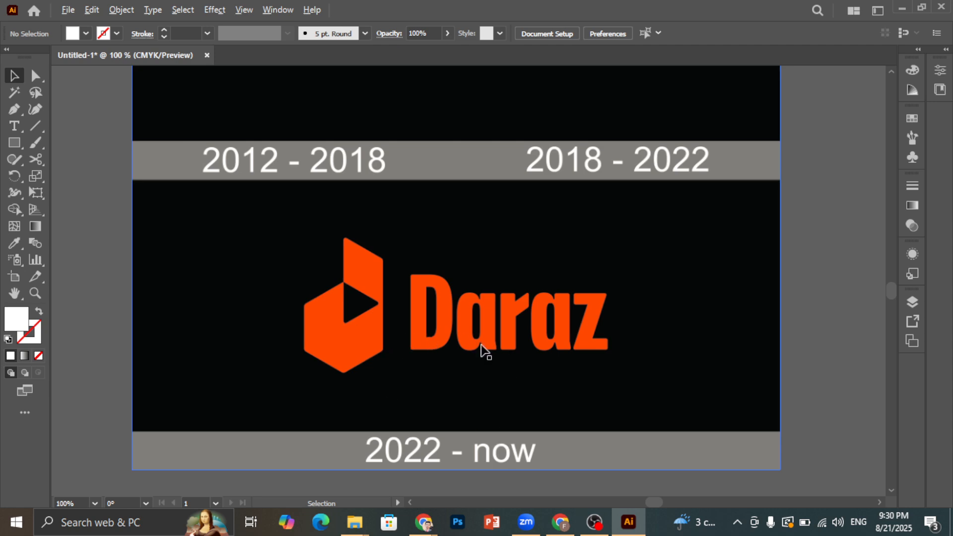
pyautogui.scroll(-1, 481, 351)
pyautogui.scroll(3, 478, 350)
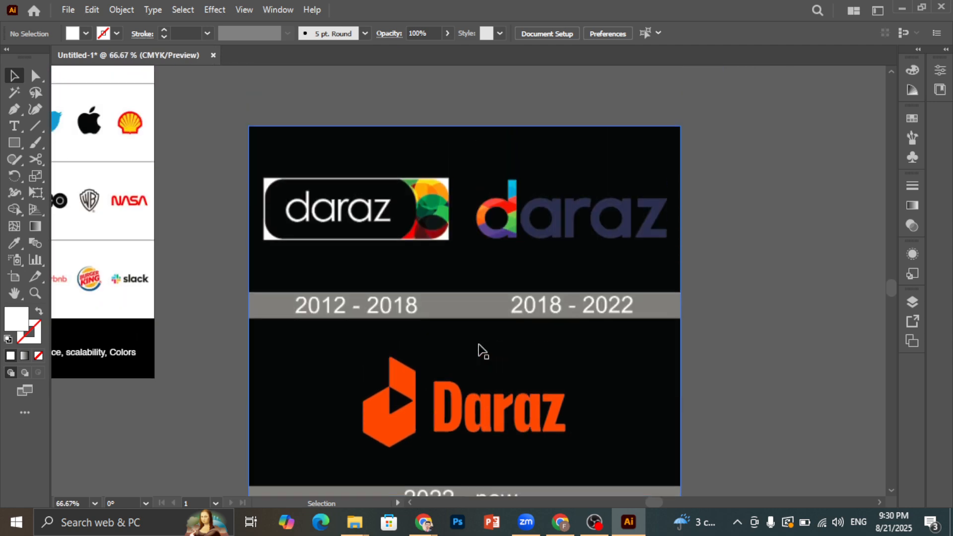
pyautogui.click(561, 526)
pyautogui.click(563, 530)
pyautogui.click(628, 525)
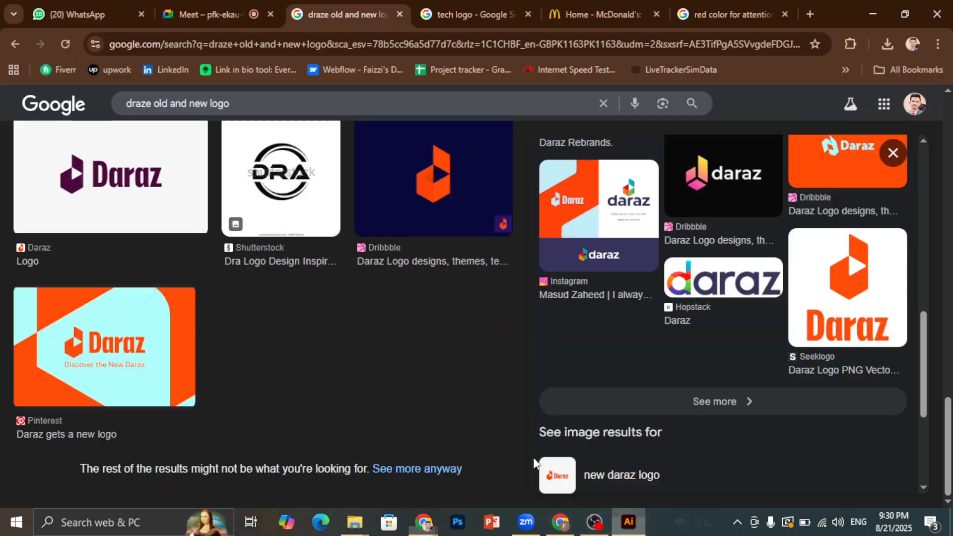
pyautogui.click(629, 522)
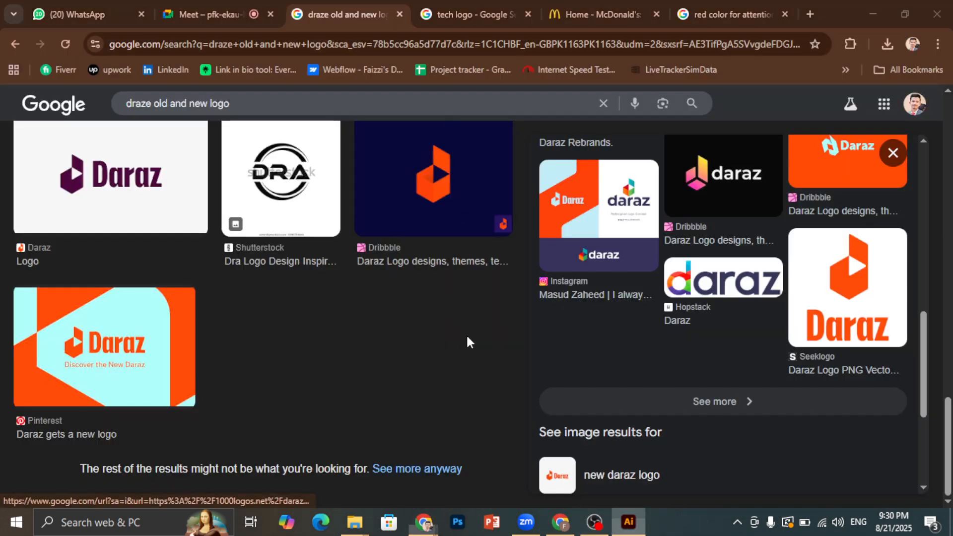
# Return to the seven logo types sheet and examine the 04 Wordmark Logotype row with Uber, Coca-Cola and Google.
pyautogui.scroll(5, 234, 267)
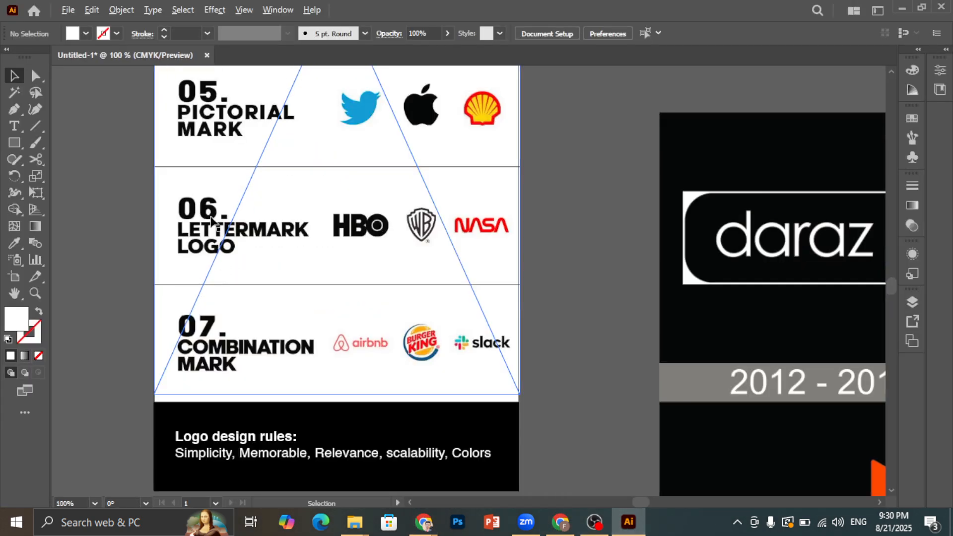
pyautogui.scroll(3, 358, 298)
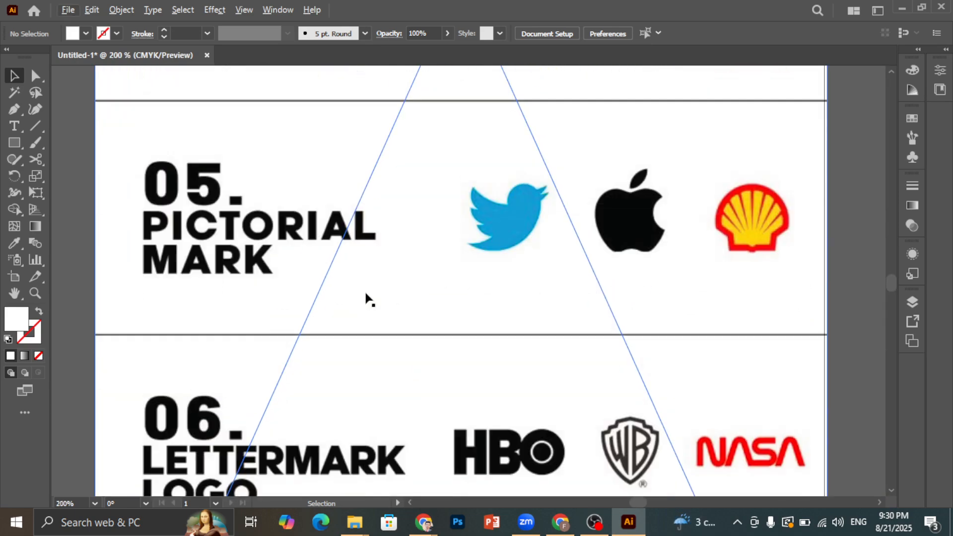
pyautogui.scroll(-4, 368, 300)
pyautogui.scroll(-2, 368, 300)
pyautogui.scroll(3, 370, 300)
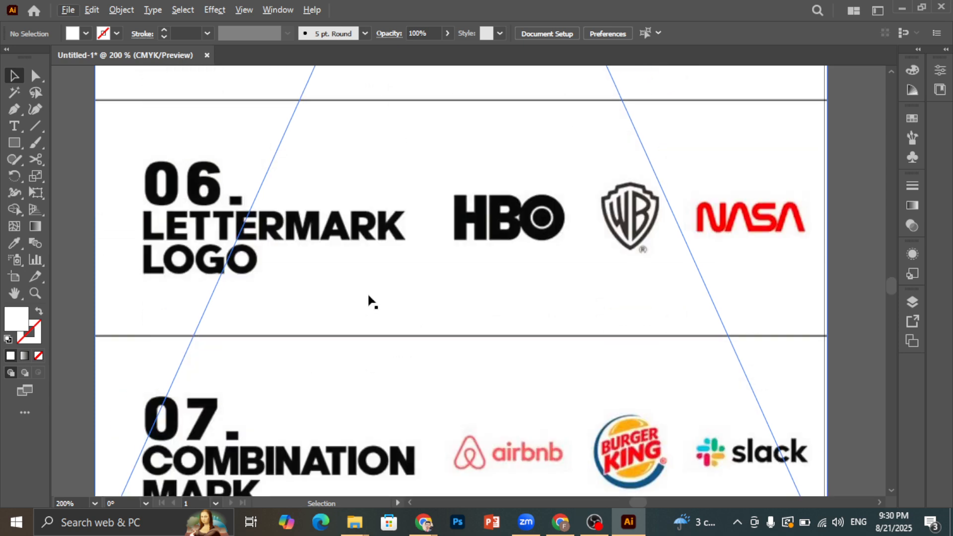
pyautogui.scroll(10, 369, 300)
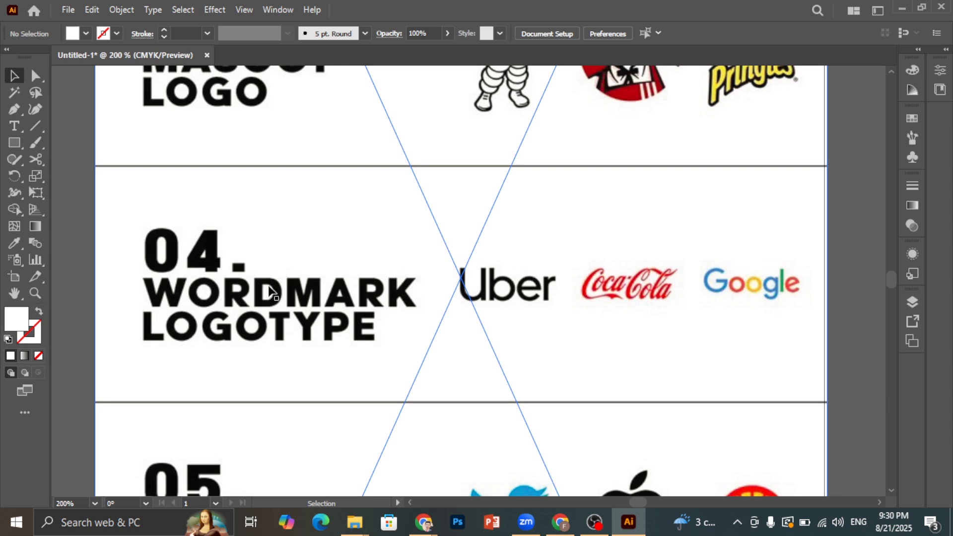
pyautogui.scroll(-1, 572, 293)
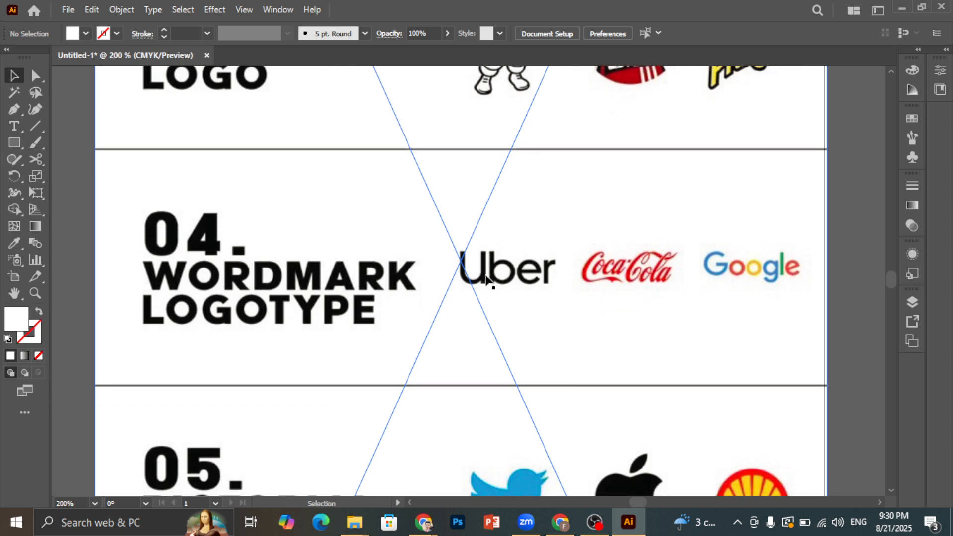
pyautogui.scroll(-3, 487, 280)
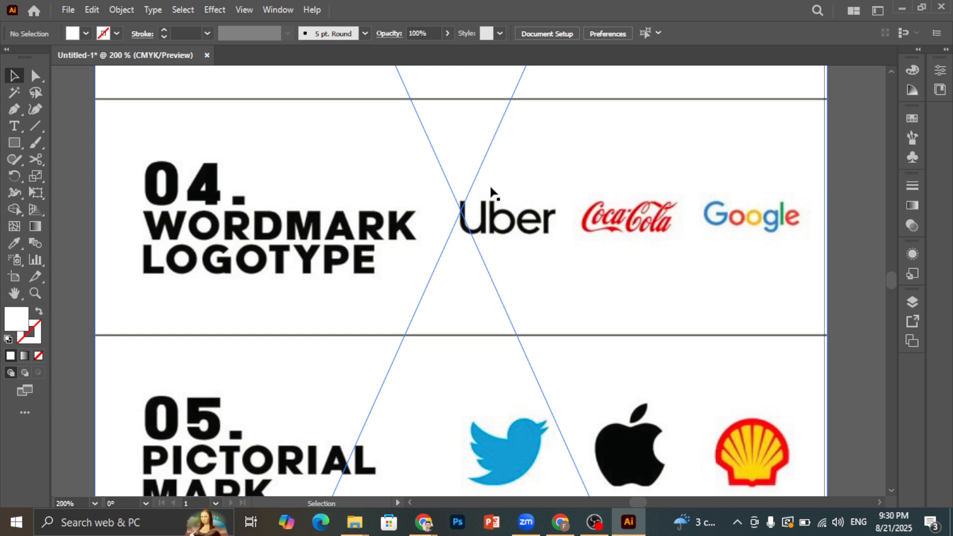
pyautogui.scroll(-2, 522, 214)
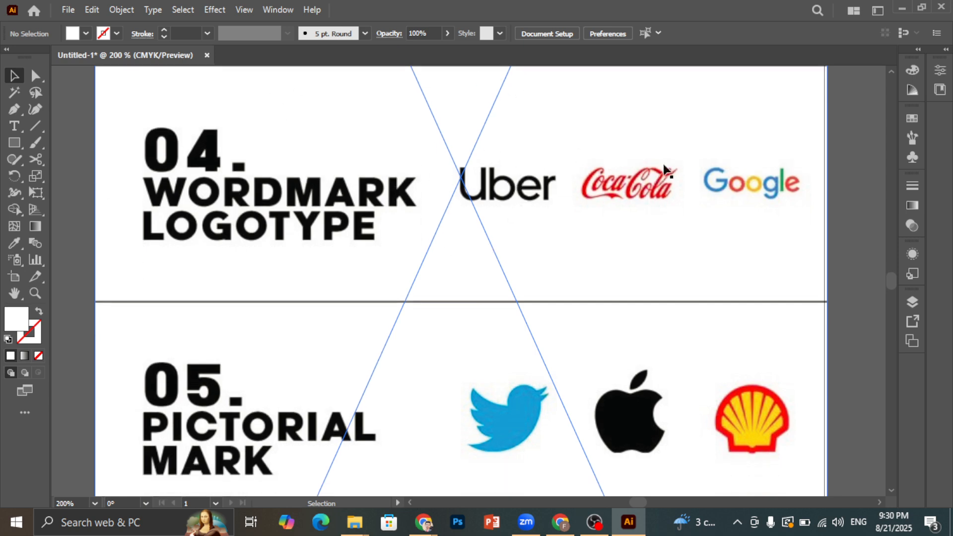
# Examine the 05 Pictorial Mark row with the Twitter, Apple and Shell logos.
pyautogui.scroll(-8, 487, 258)
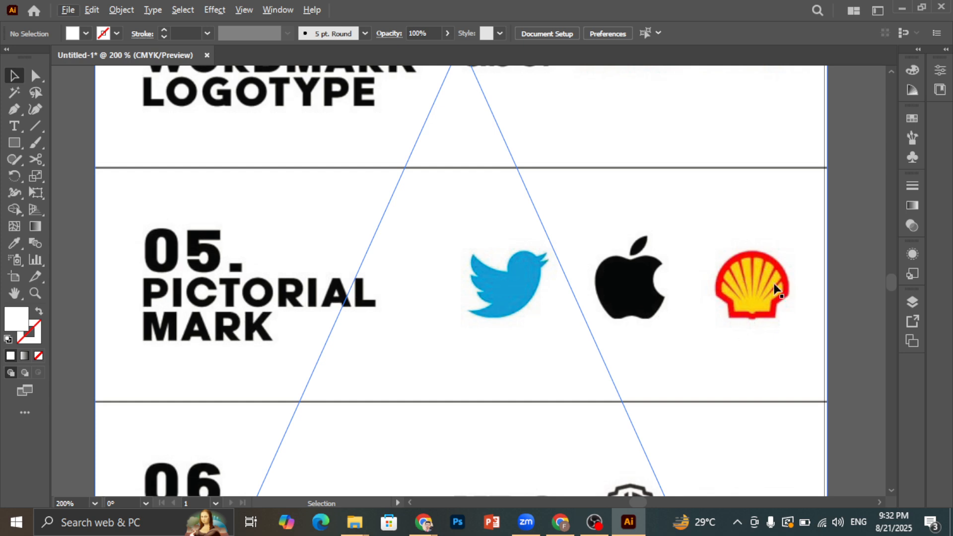
pyautogui.scroll(-2, 761, 281)
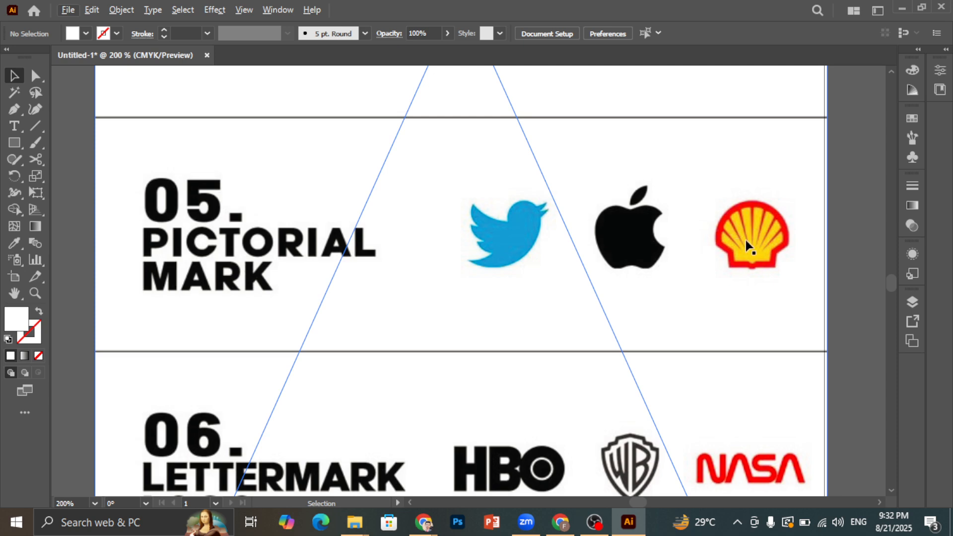
pyautogui.scroll(1, 745, 241)
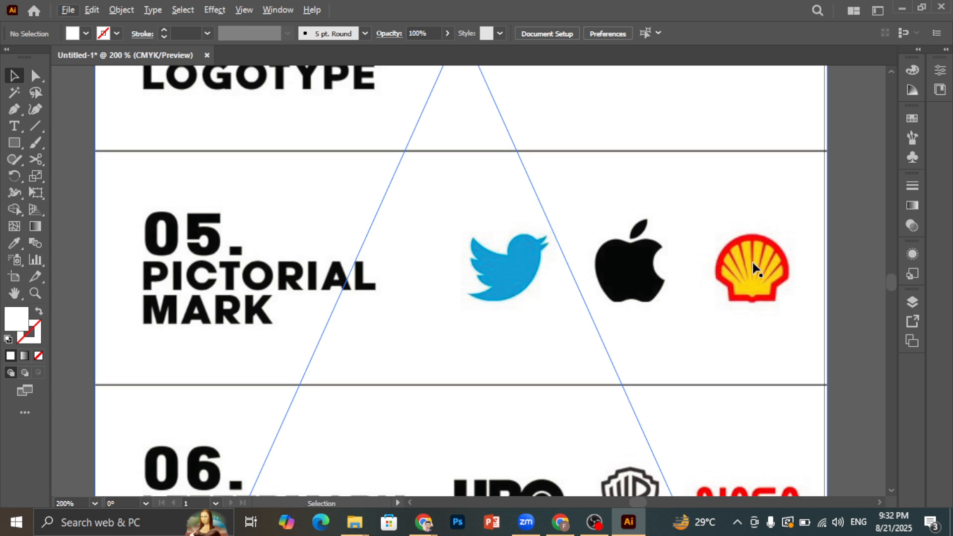
pyautogui.scroll(-2, 753, 264)
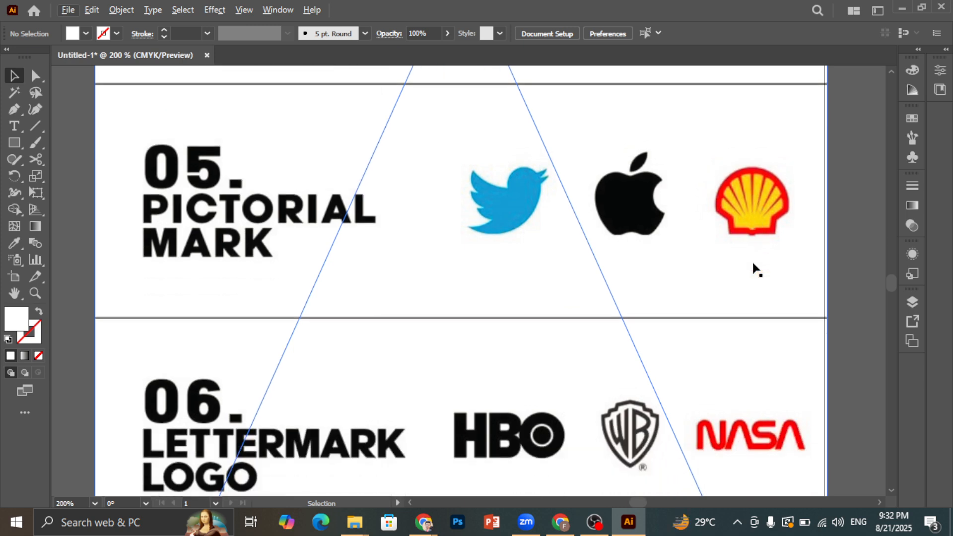
# Examine the 06 Lettermark Logo row with the HBO, Warner Bros and NASA logos at close range.
pyautogui.scroll(-5, 754, 268)
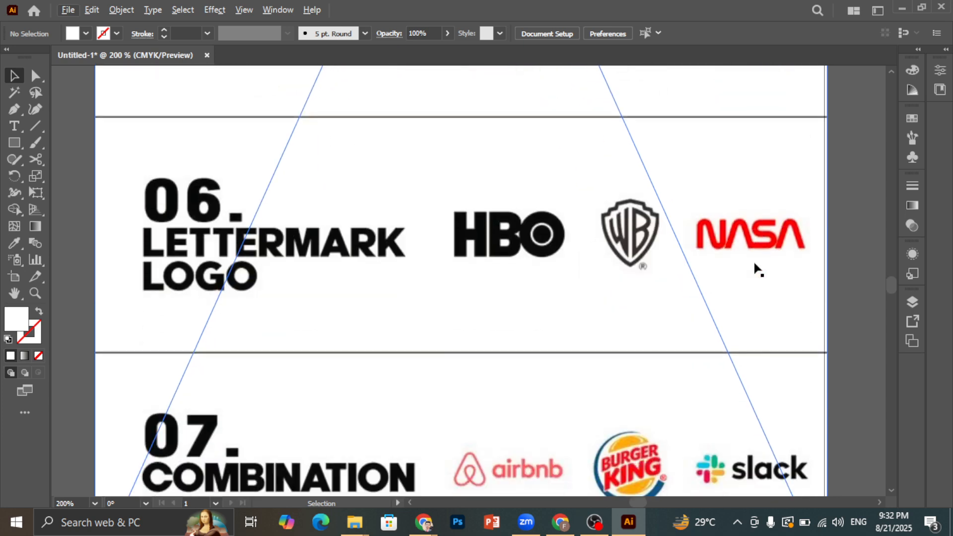
pyautogui.scroll(1, 754, 268)
pyautogui.scroll(1, 323, 280)
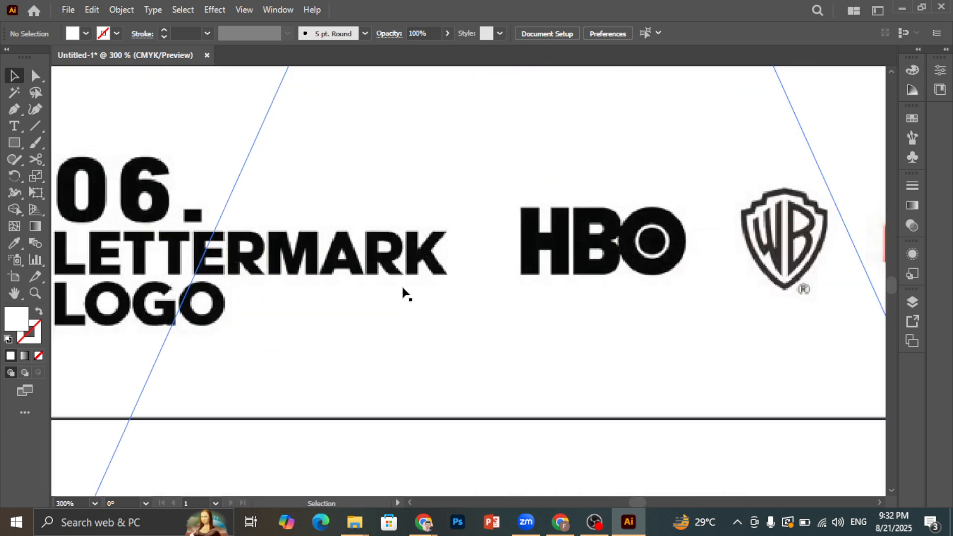
pyautogui.scroll(-1, 403, 295)
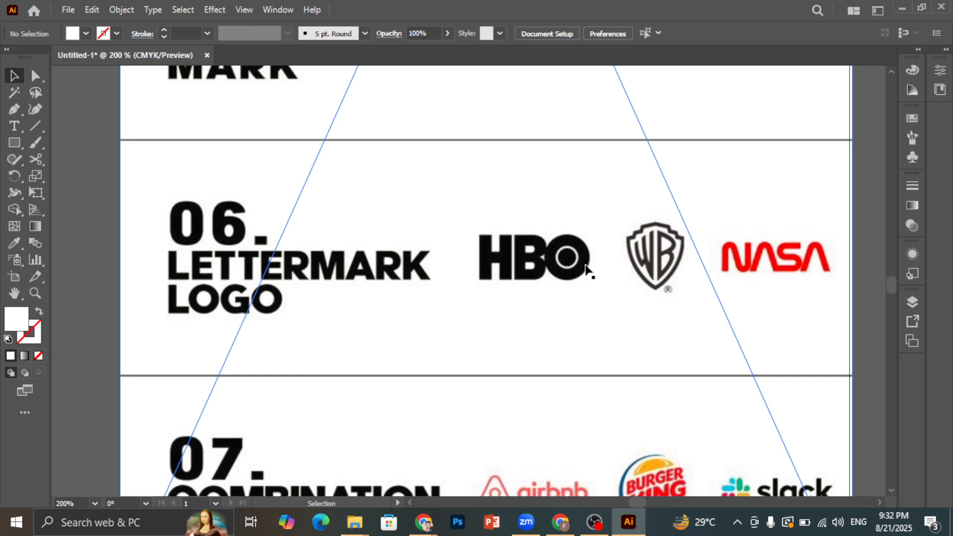
pyautogui.scroll(1, 586, 271)
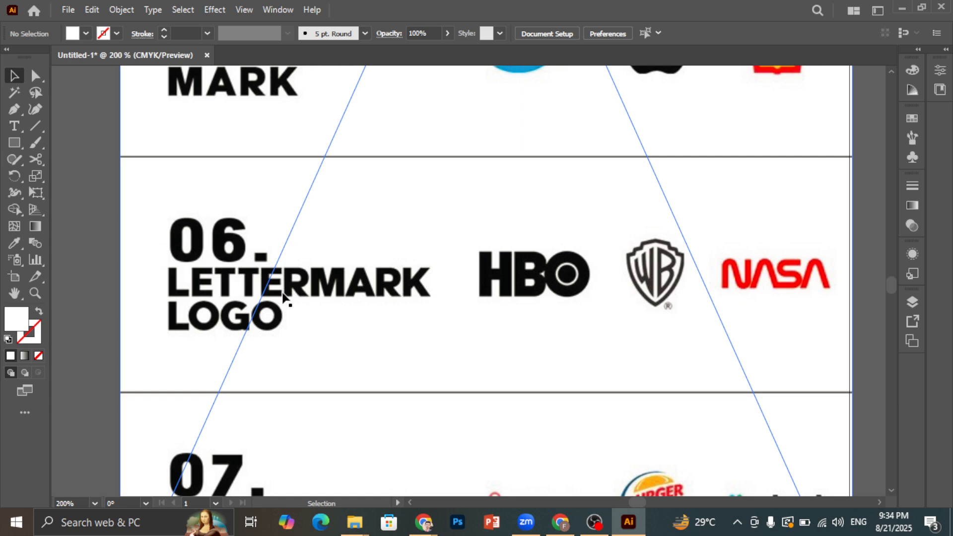
# Review the logo types sheet from the 01 Emblem Logos row down to the 06 Lettermark Logo row.
pyautogui.keyDown('alt'); pyautogui.scroll(-2, 386, 318); pyautogui.keyUp('alt')
pyautogui.scroll(3, 387, 321)
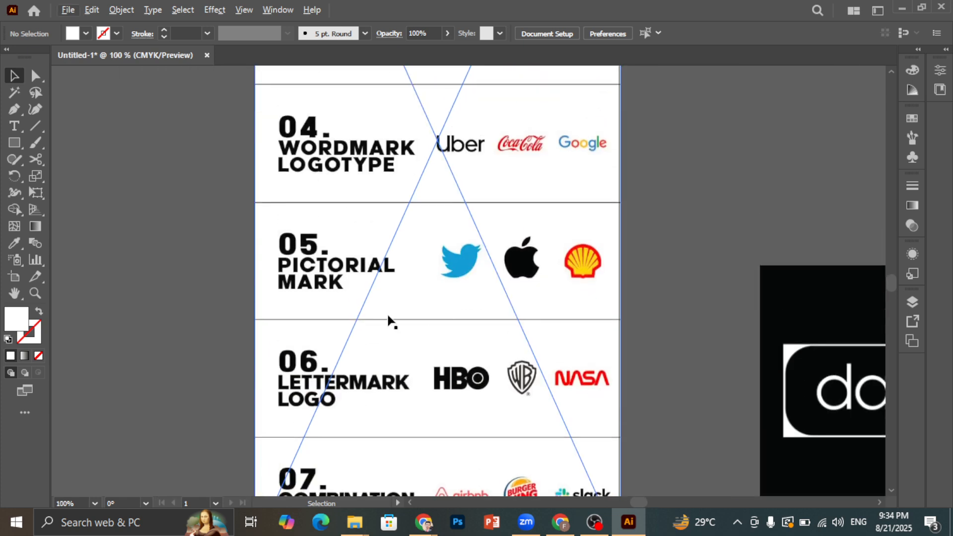
pyautogui.scroll(8, 393, 321)
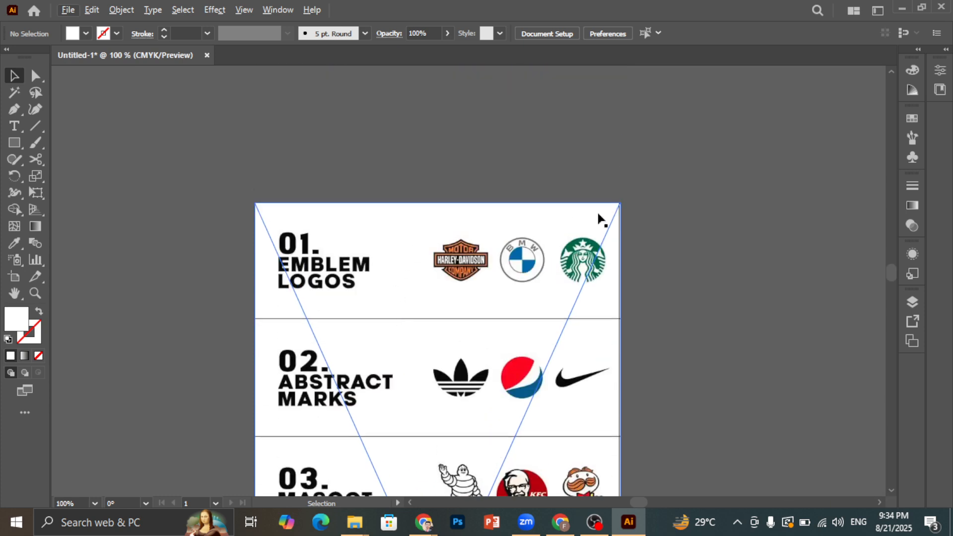
pyautogui.scroll(-5, 532, 298)
pyautogui.keyDown('alt'); pyautogui.scroll(1, 494, 380); pyautogui.keyUp('alt')
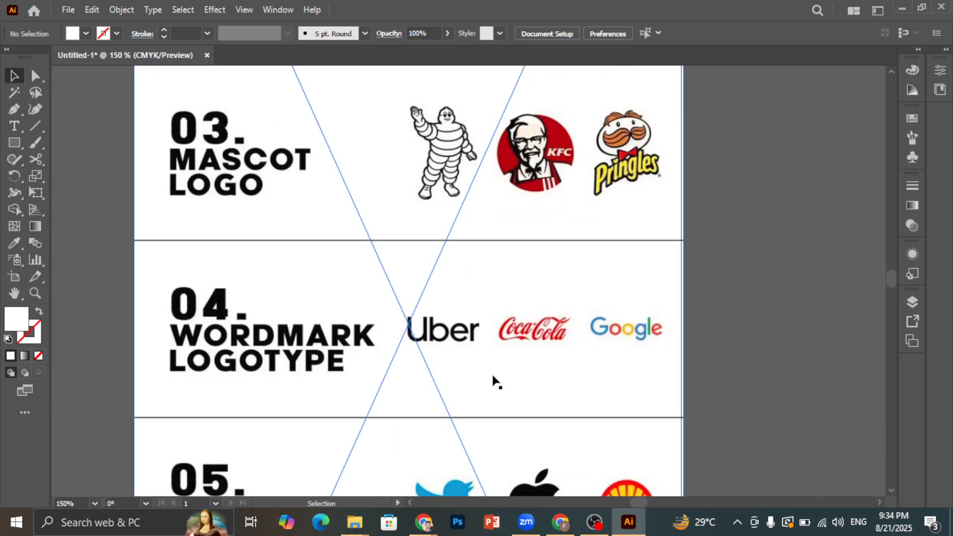
pyautogui.scroll(-5, 494, 380)
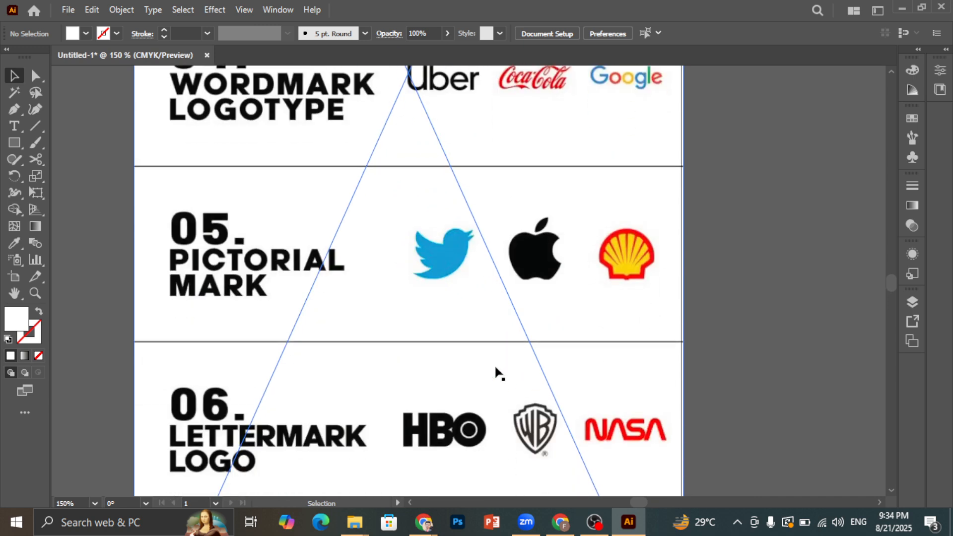
# Compare the 05 Pictorial Mark logos with the 06 Lettermark logos at close range.
pyautogui.scroll(1, 481, 405)
pyautogui.scroll(-2, 484, 407)
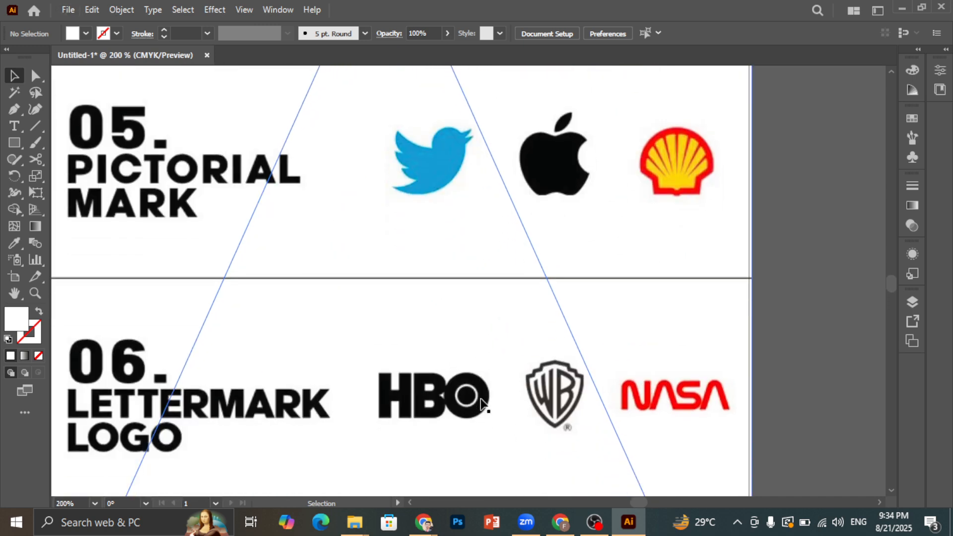
pyautogui.hscroll(-2, 547, 411)
pyautogui.scroll(-1, 547, 411)
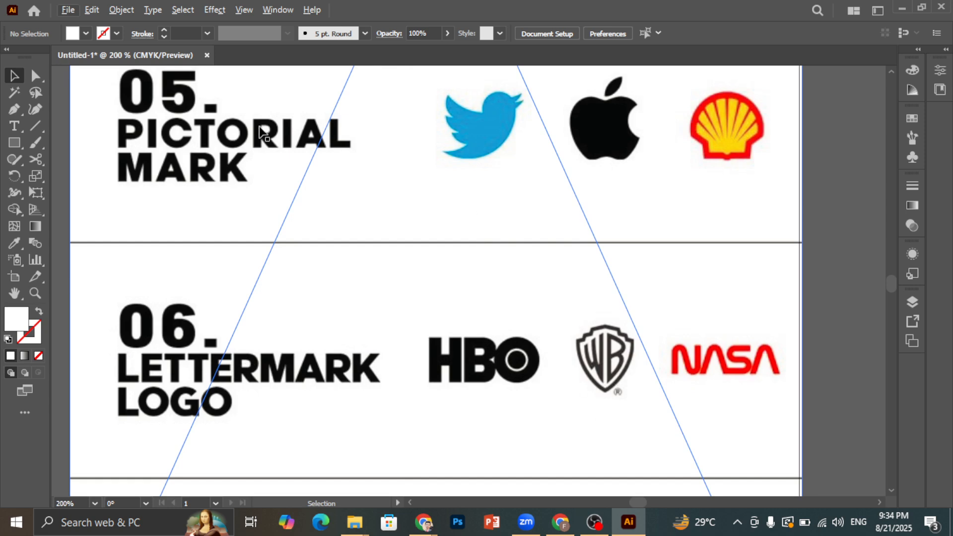
pyautogui.scroll(-1, 502, 286)
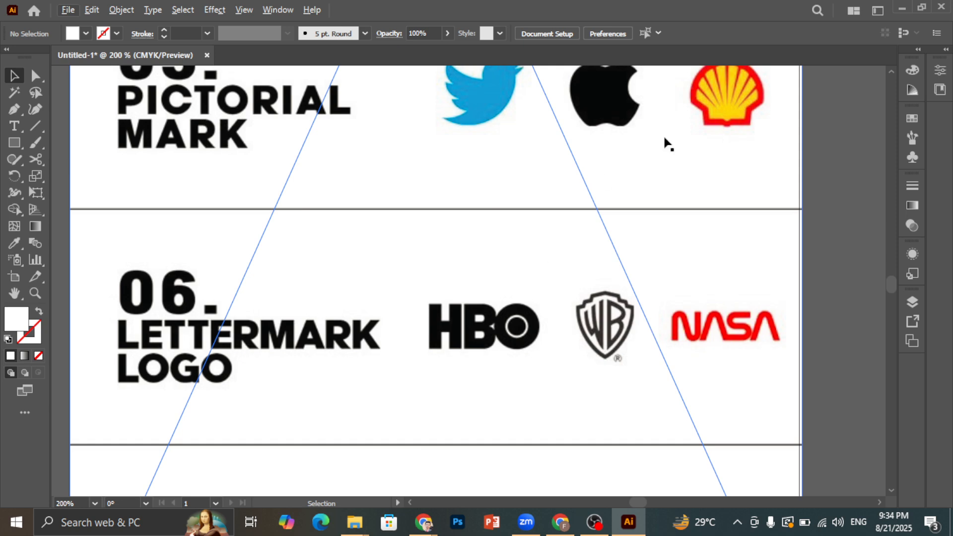
pyautogui.scroll(-2, 765, 194)
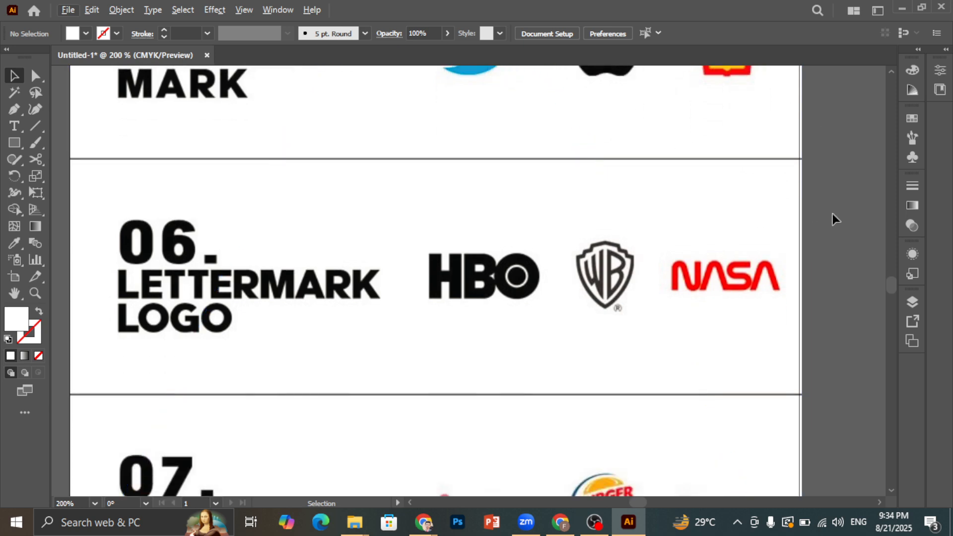
# Examine the 07 Combination Mark row with the Airbnb, Burger King and Slack logos.
pyautogui.scroll(-3, 833, 213)
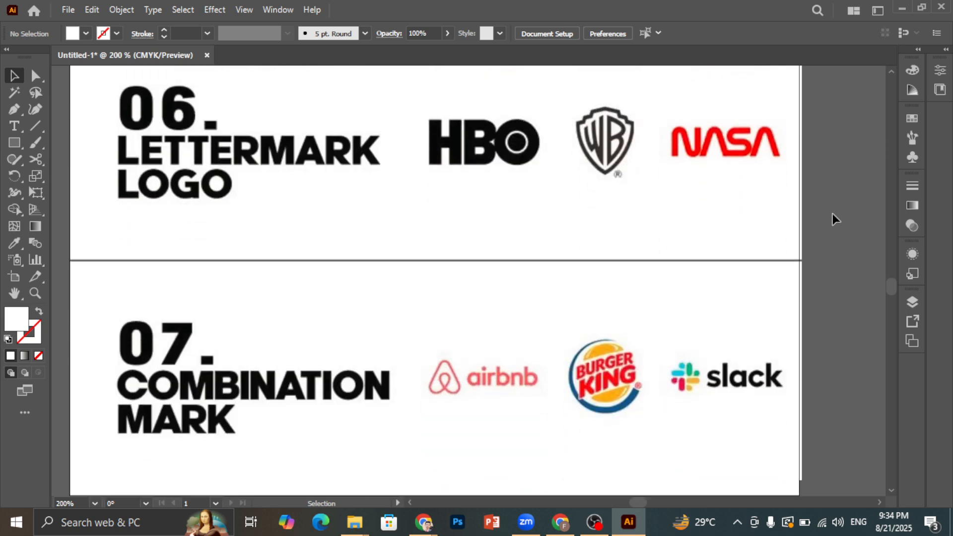
pyautogui.scroll(-1, 358, 294)
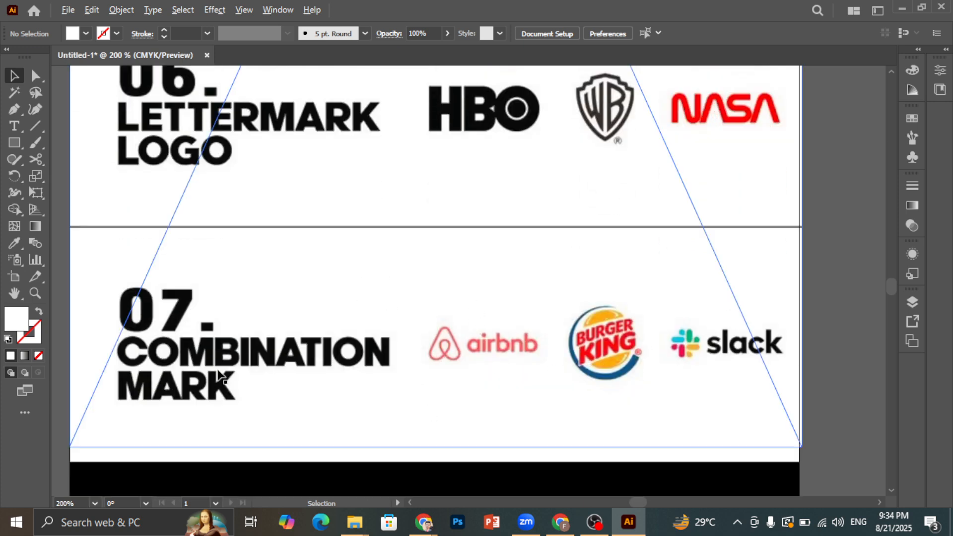
pyautogui.scroll(1, 291, 374)
pyautogui.scroll(-1, 299, 368)
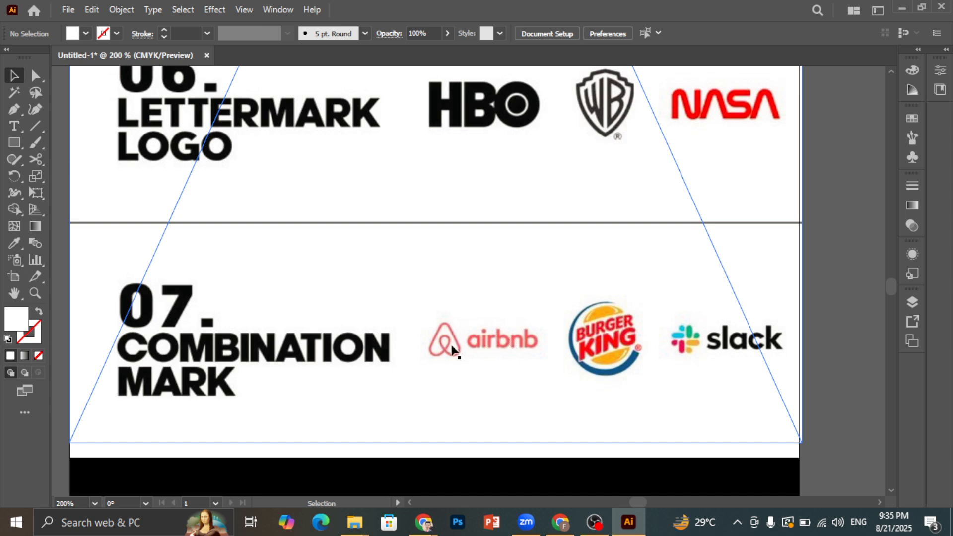
# Compare the 07 Combination Mark logos with the pictorial marks and lettermarks in the rows above.
pyautogui.scroll(5, 443, 348)
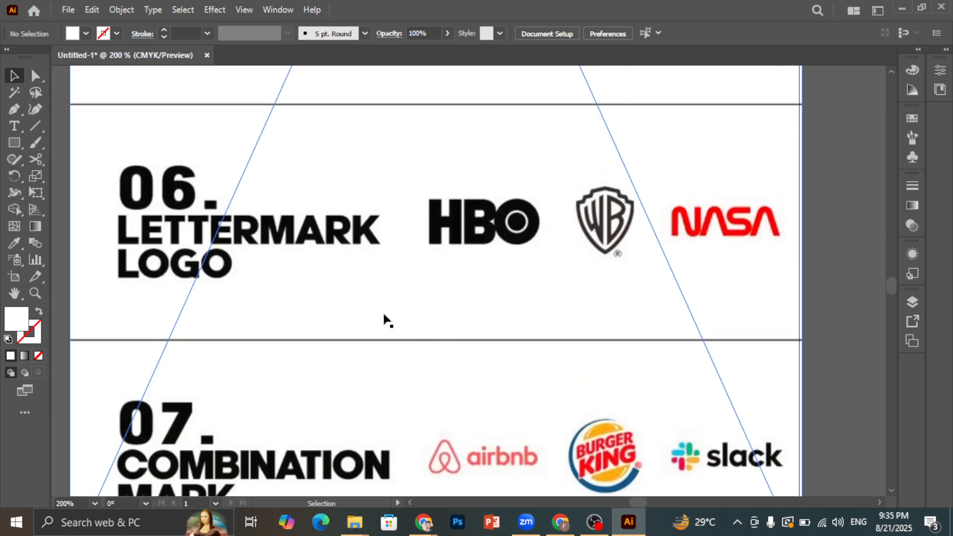
pyautogui.scroll(2, 214, 159)
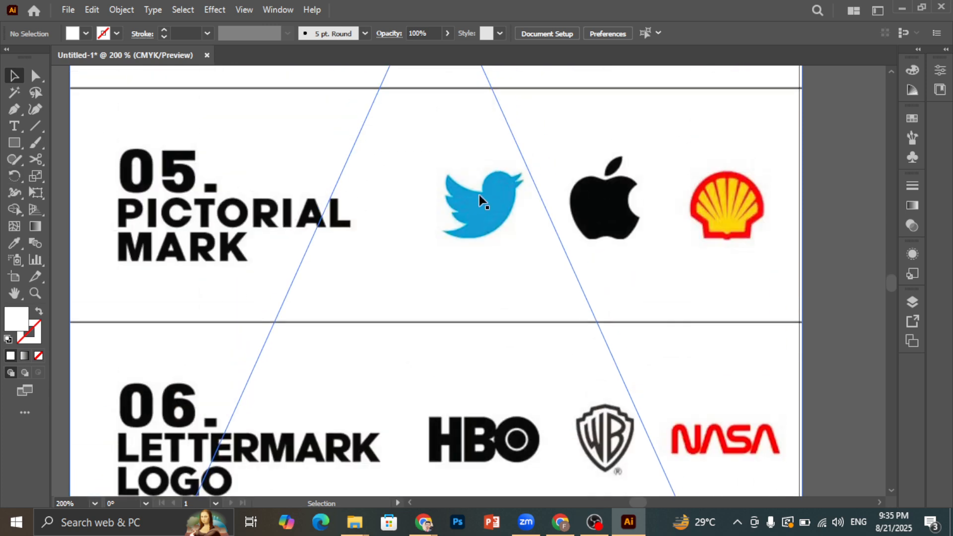
pyautogui.scroll(-8, 483, 207)
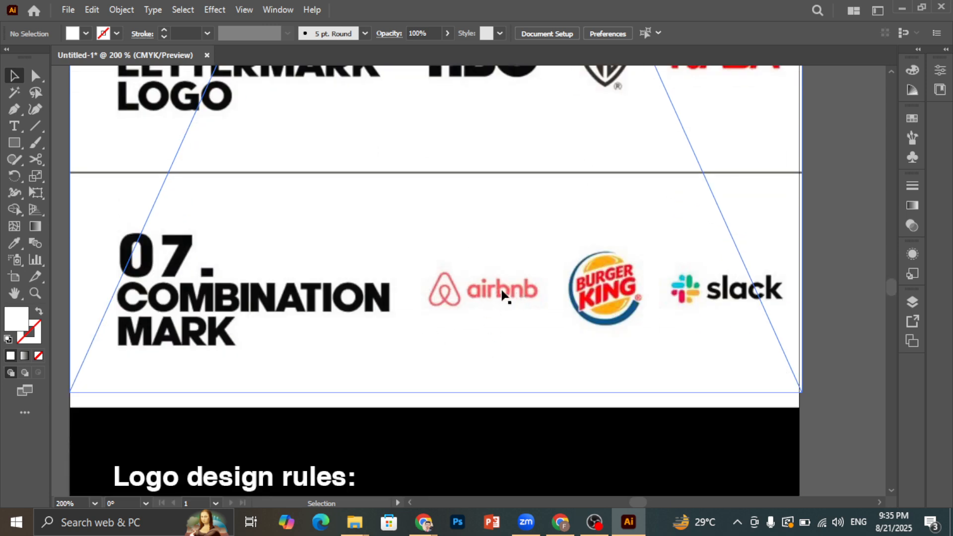
pyautogui.scroll(2, 573, 293)
pyautogui.scroll(2, 475, 192)
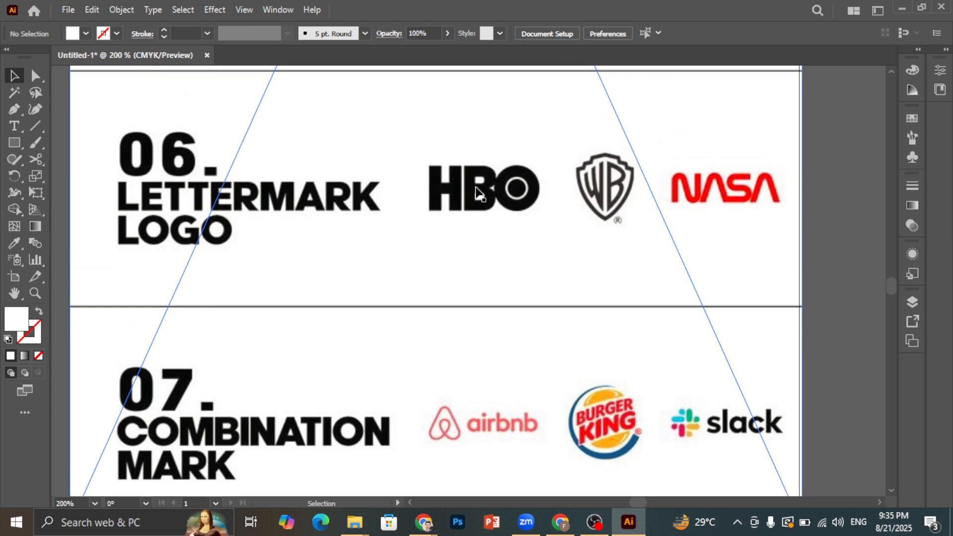
# Compare the 06 Lettermark logos with the 07 Combination Mark logos and the 05 Pictorial Mark row above.
pyautogui.scroll(1, 299, 218)
pyautogui.scroll(-3, 462, 234)
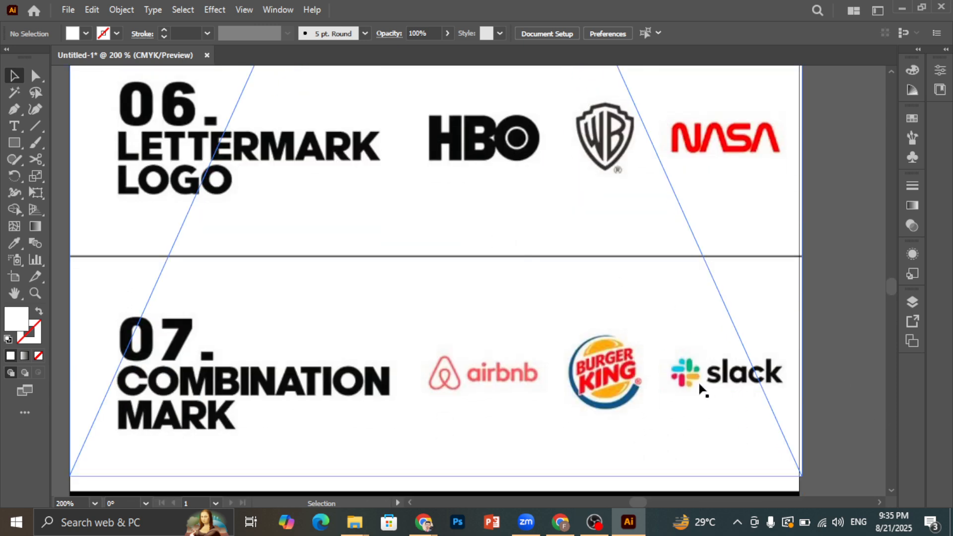
pyautogui.scroll(6, 312, 196)
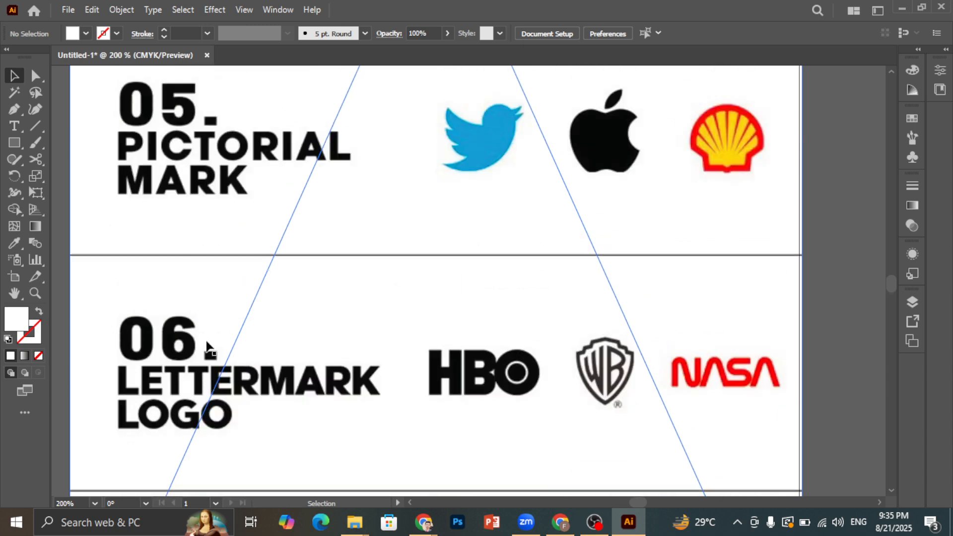
pyautogui.scroll(-2, 209, 193)
pyautogui.scroll(-4, 230, 323)
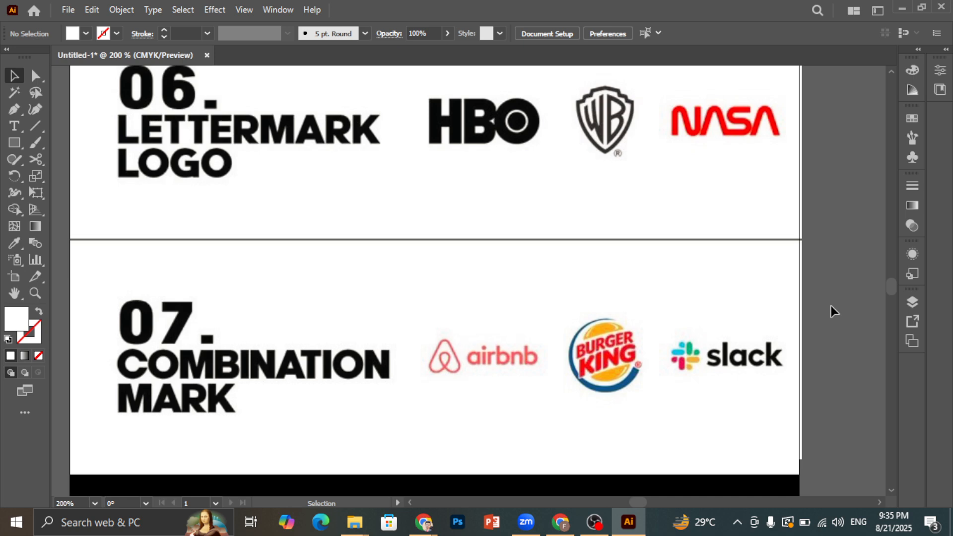
pyautogui.scroll(-2, 386, 373)
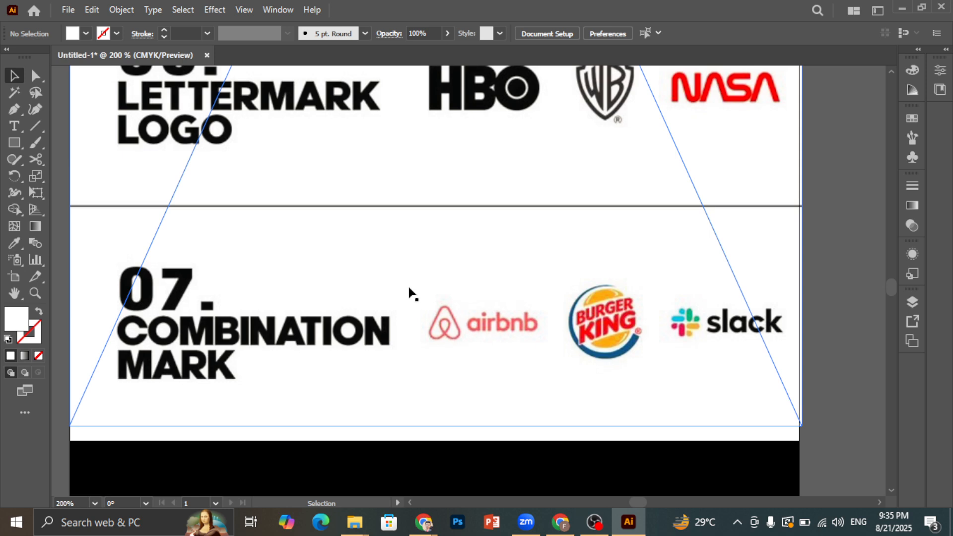
pyautogui.scroll(4, 412, 294)
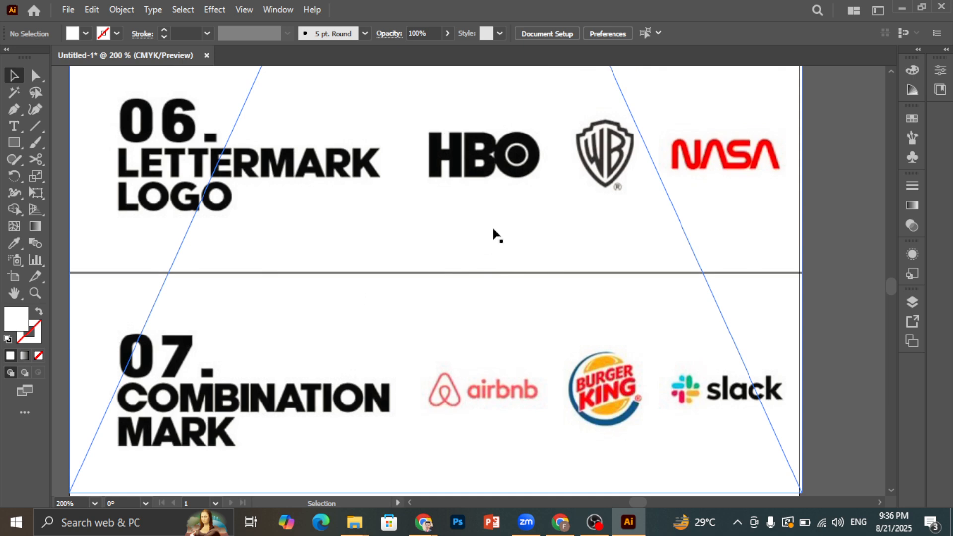
pyautogui.scroll(2, 591, 238)
pyautogui.scroll(2, 626, 258)
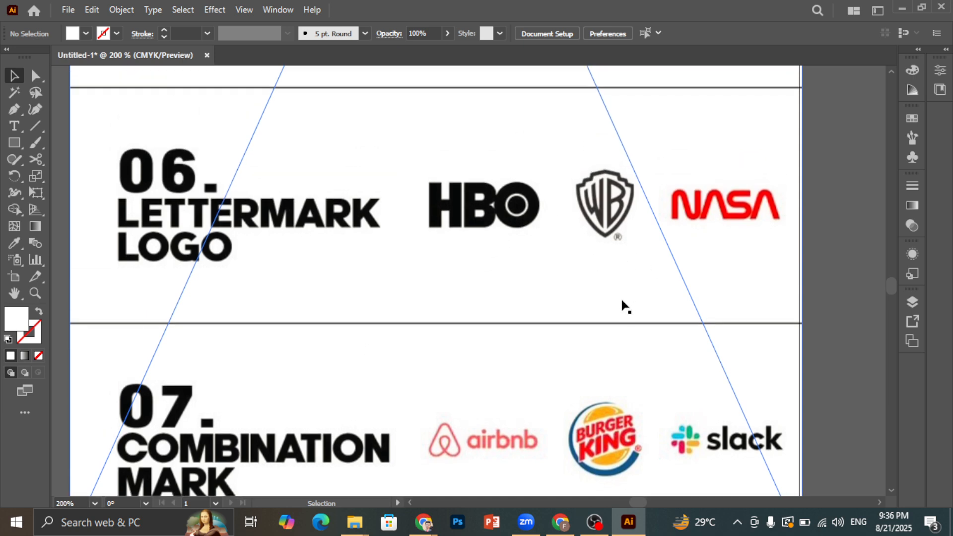
# Review the whole logo types sheet, from the logo design rules footer up to the 01 Emblem Logos row.
pyautogui.scroll(-8, 600, 315)
pyautogui.scroll(-4, 534, 311)
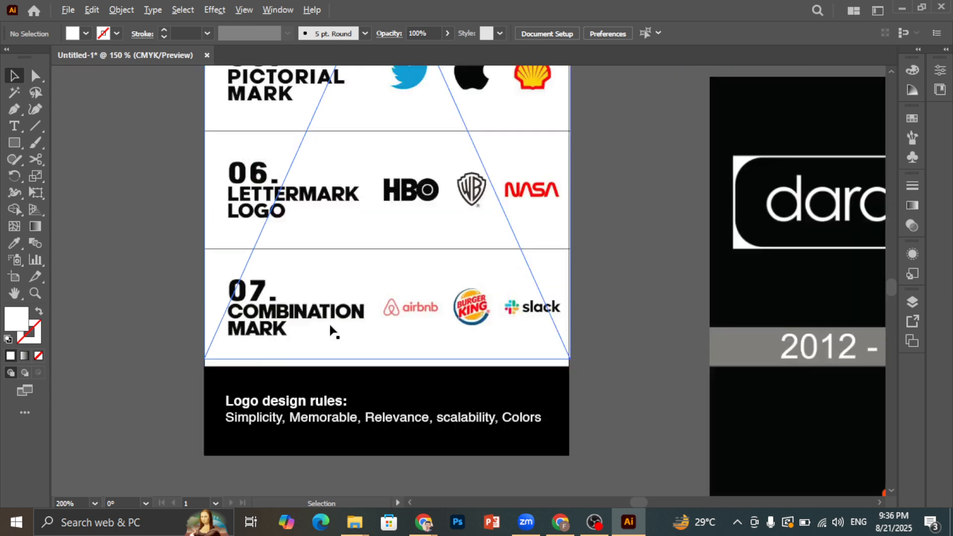
pyautogui.scroll(-1, 460, 333)
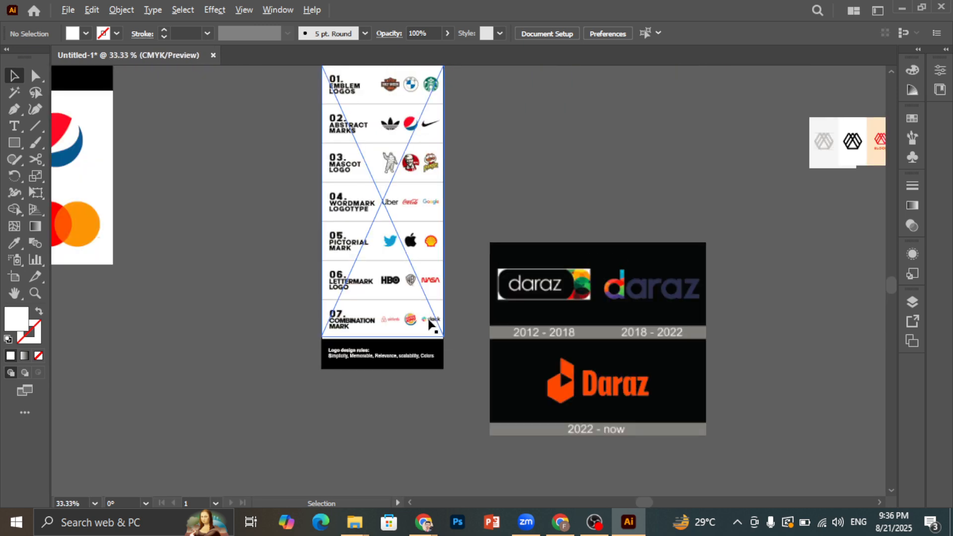
pyautogui.scroll(1, 447, 329)
pyautogui.scroll(2, 435, 325)
pyautogui.scroll(7, 433, 326)
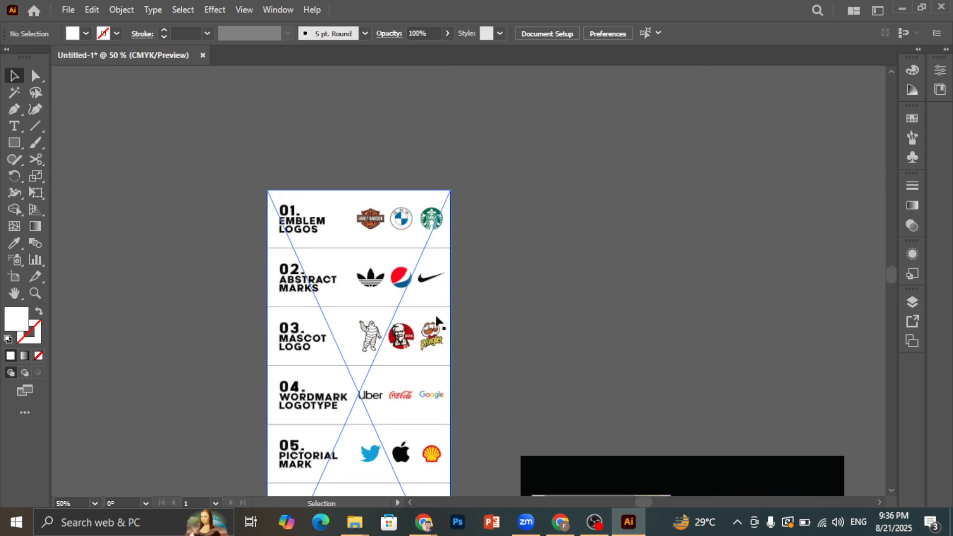
# Spread out the stacked reference images so the BLOOM logo, the wave sketch and the coffee cup sit apart.
pyautogui.scroll(-2, 452, 301)
pyautogui.scroll(3, 621, 302)
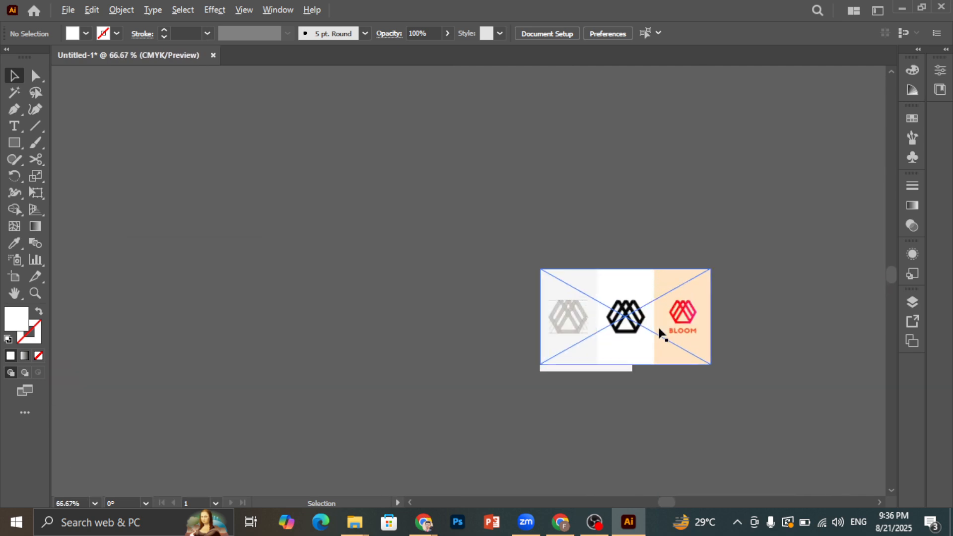
pyautogui.moveTo(660, 332); pyautogui.dragTo(413, 231)
pyautogui.moveTo(570, 311); pyautogui.dragTo(340, 372)
pyautogui.moveTo(594, 328); pyautogui.dragTo(625, 280)
pyautogui.click(497, 332)
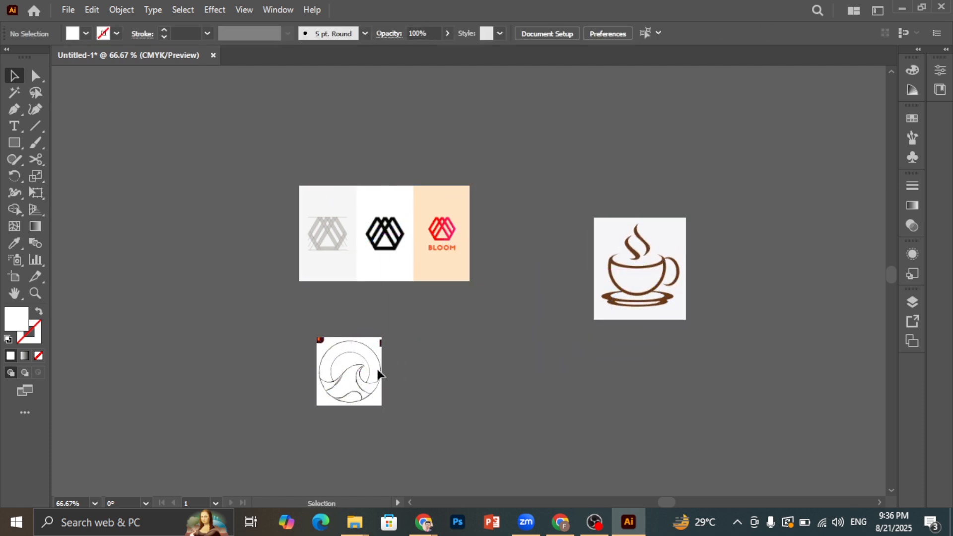
# Draw a circle with the Ellipse tool over the outer ring of the wave sketch.
pyautogui.scroll(4, 330, 371)
pyautogui.scroll(-1, 382, 345)
pyautogui.scroll(-1, 384, 349)
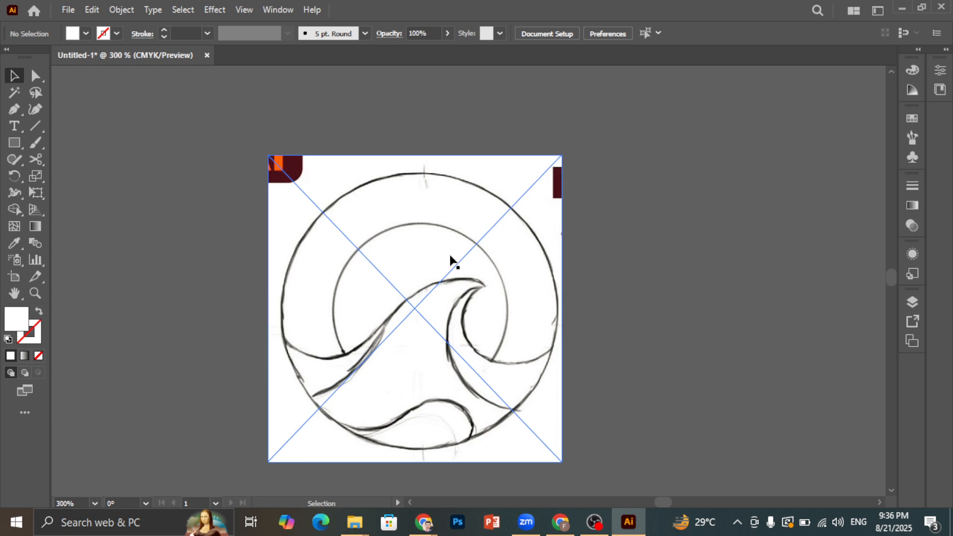
pyautogui.scroll(-1, 747, 245)
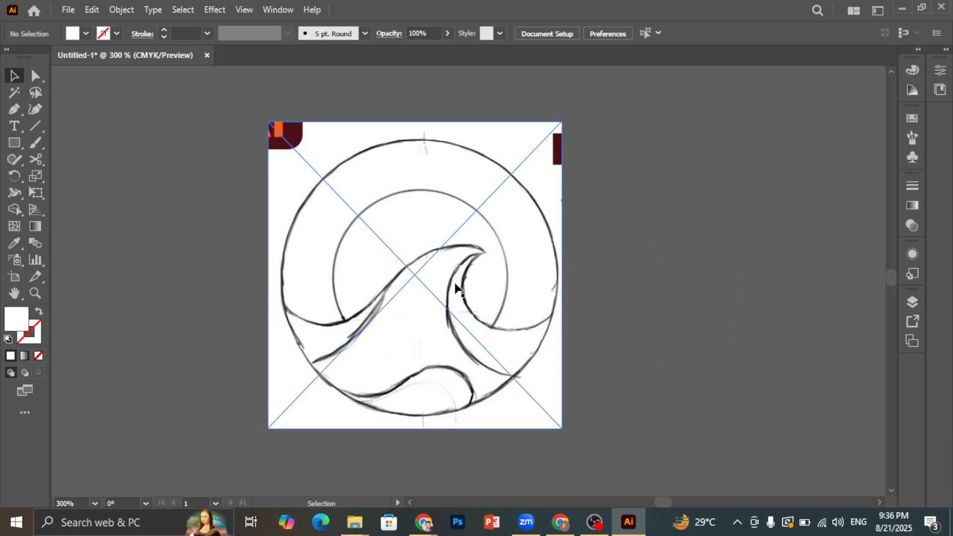
pyautogui.scroll(-1, 410, 306)
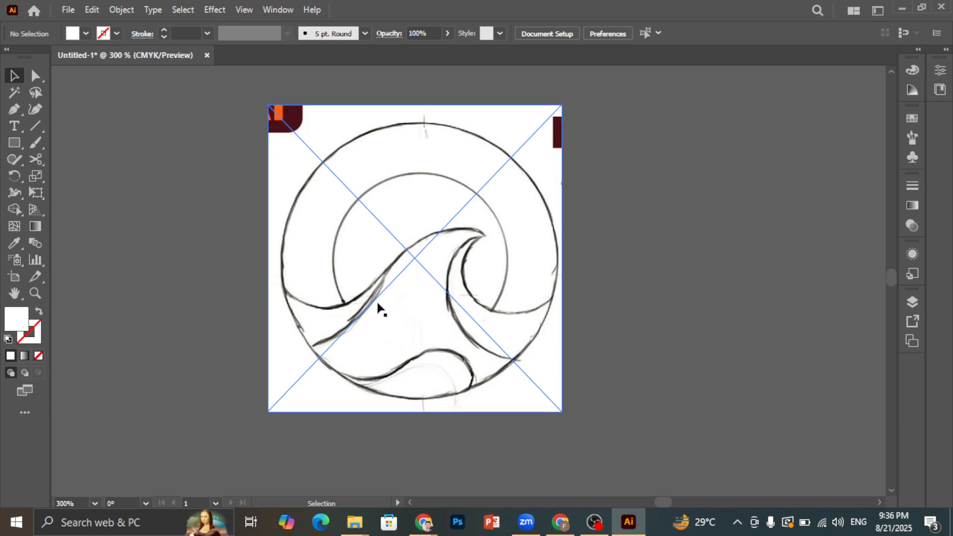
pyautogui.scroll(1, 378, 337)
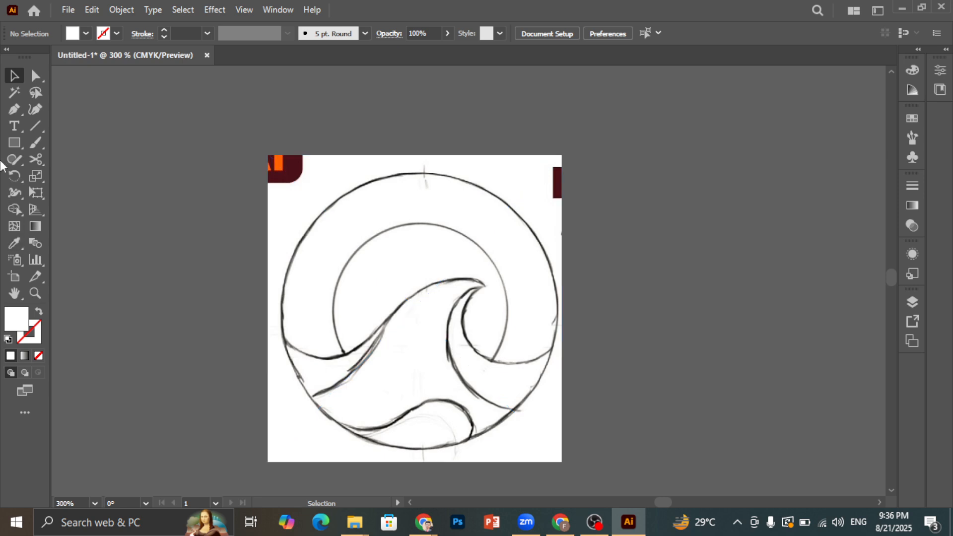
pyautogui.moveTo(13, 144)
pyautogui.mouseDown()
pyautogui.moveTo(37, 148)
pyautogui.moveTo(64, 177)
pyautogui.mouseUp()
pyautogui.moveTo(284, 162); pyautogui.dragTo(528, 445)
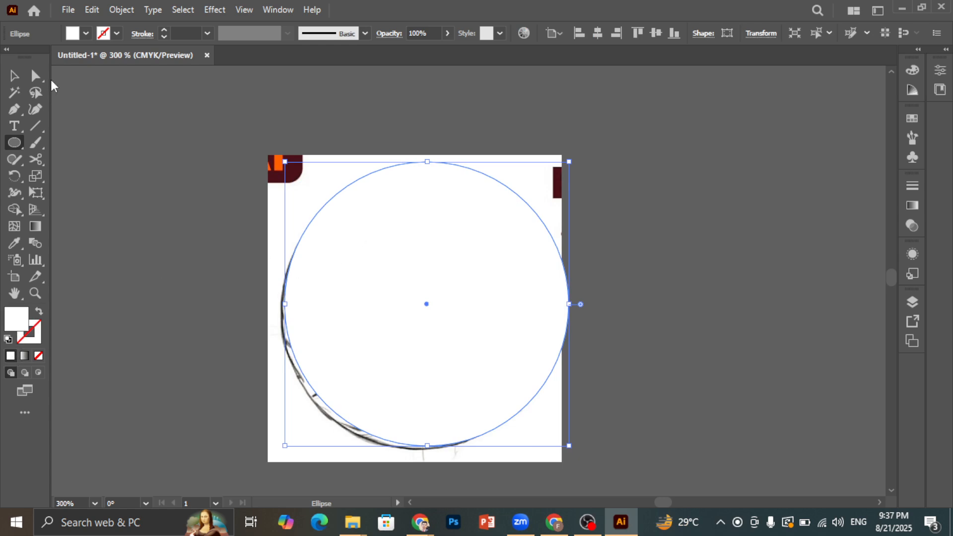
# Set the circle's fill to none and give it a black 1 pt stroke.
pyautogui.click(85, 33)
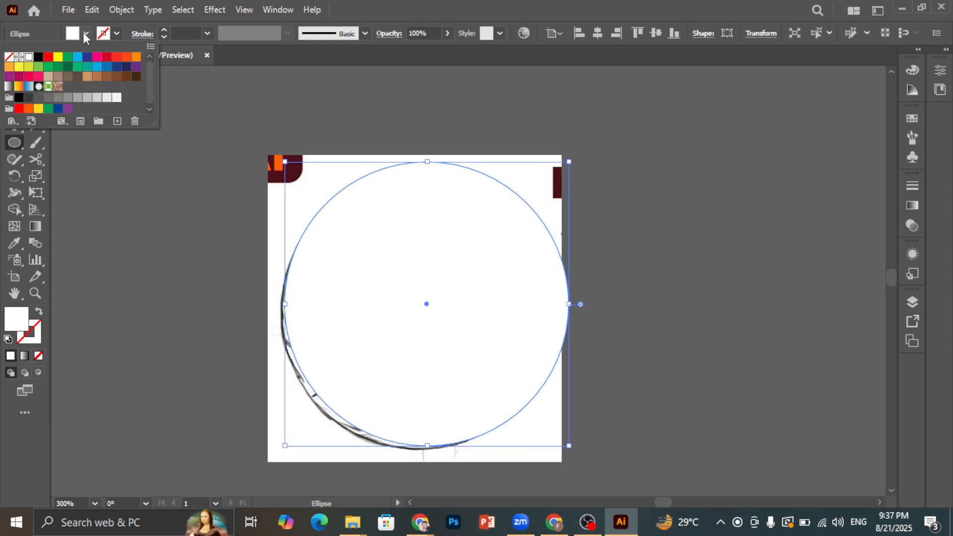
pyautogui.click(9, 57)
pyautogui.click(113, 35)
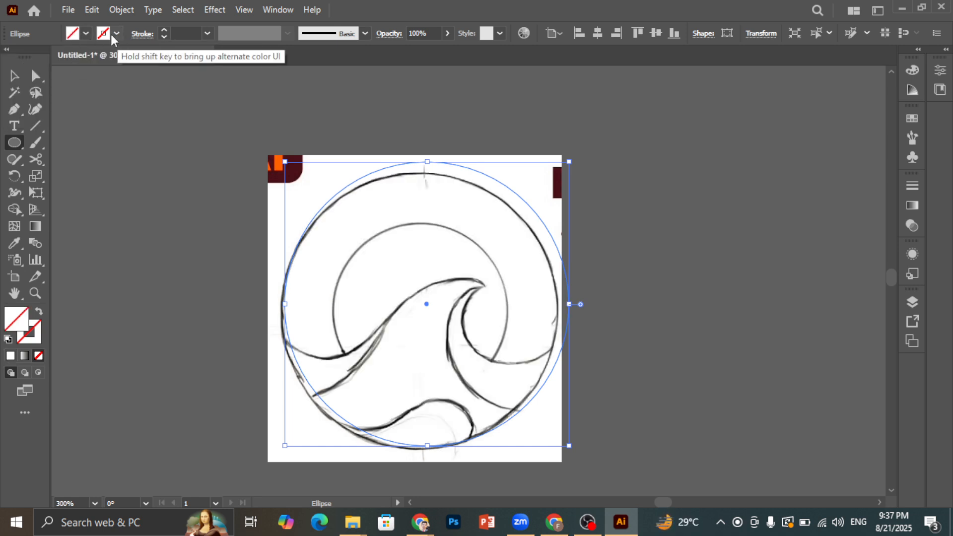
pyautogui.click(113, 35)
pyautogui.click(38, 57)
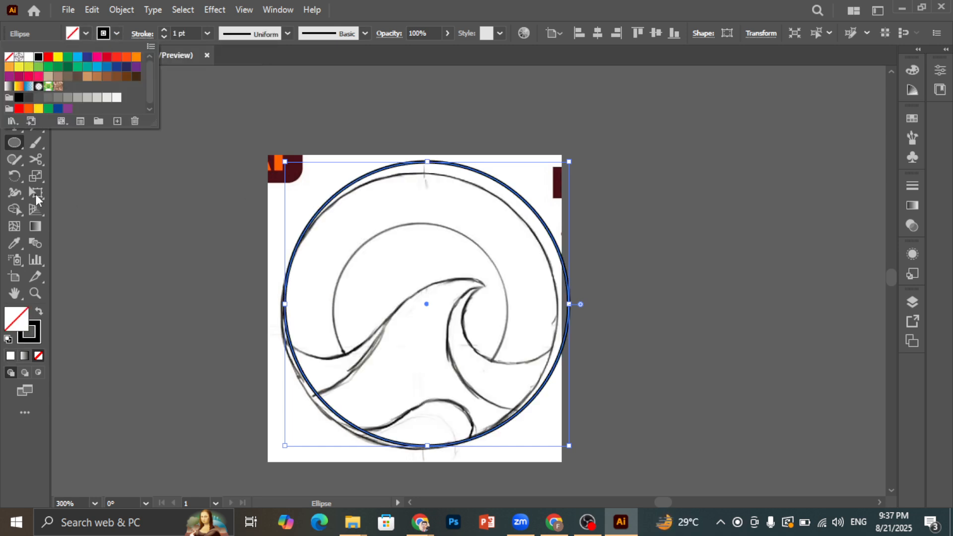
pyautogui.click(14, 75)
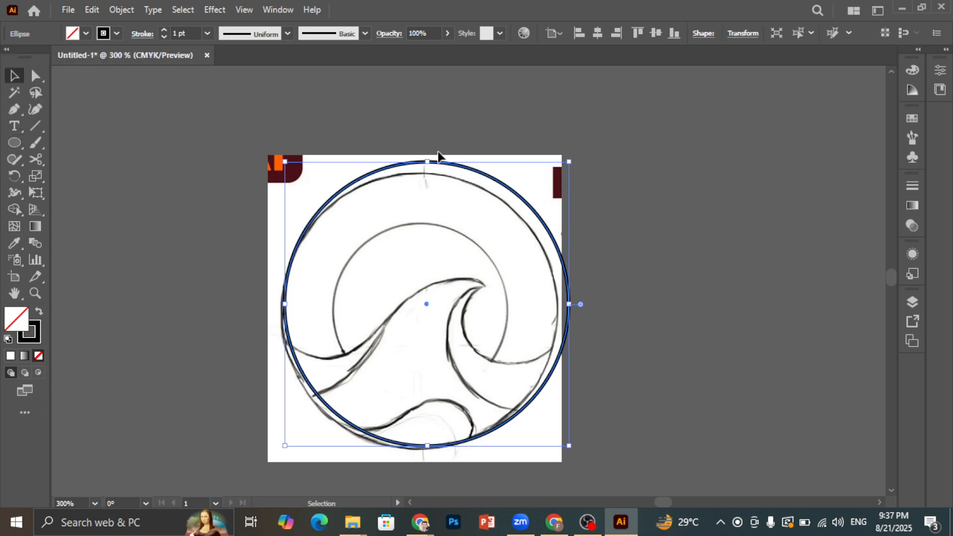
# Move and resize the circle so it matches the outer ring of the wave sketch.
pyautogui.moveTo(502, 189); pyautogui.dragTo(503, 200)
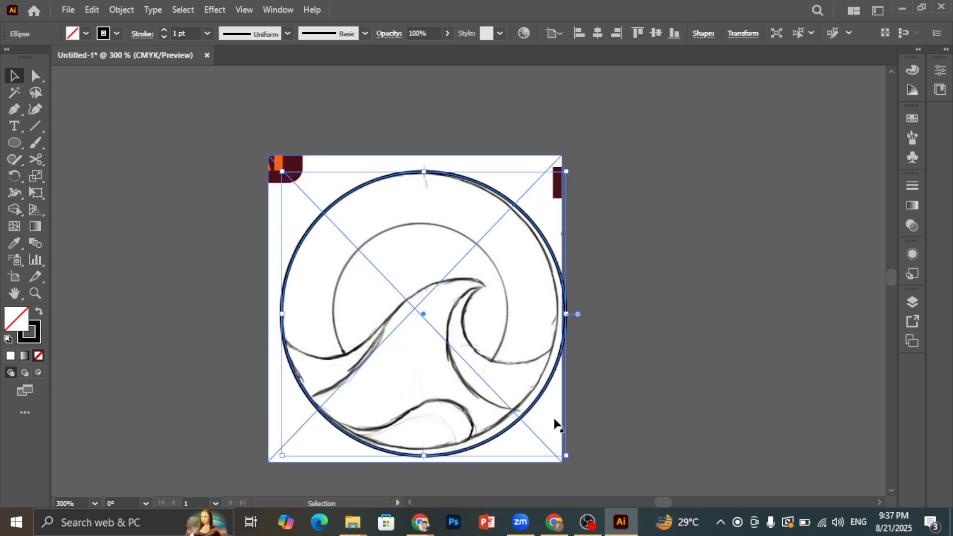
pyautogui.moveTo(567, 456); pyautogui.dragTo(558, 448)
pyautogui.scroll(1, 430, 382)
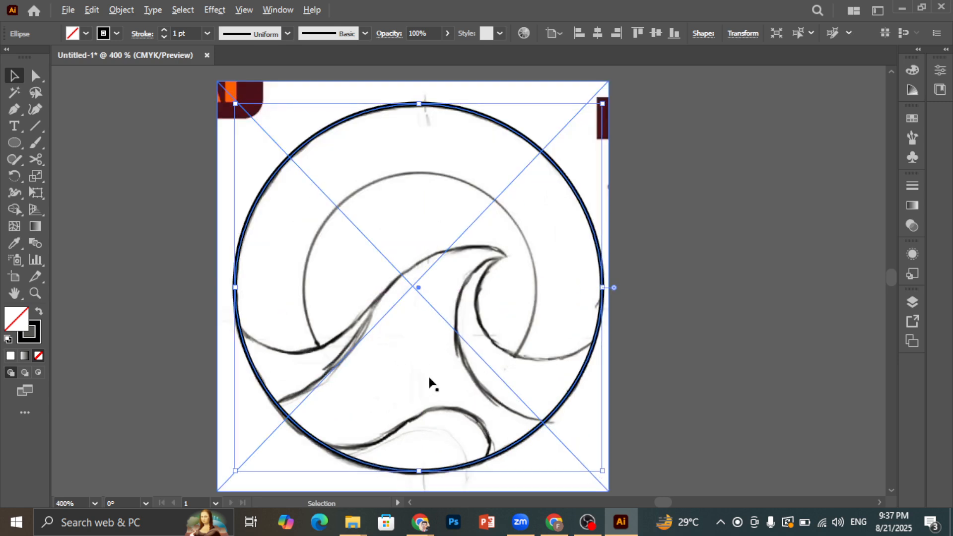
pyautogui.scroll(-1, 431, 379)
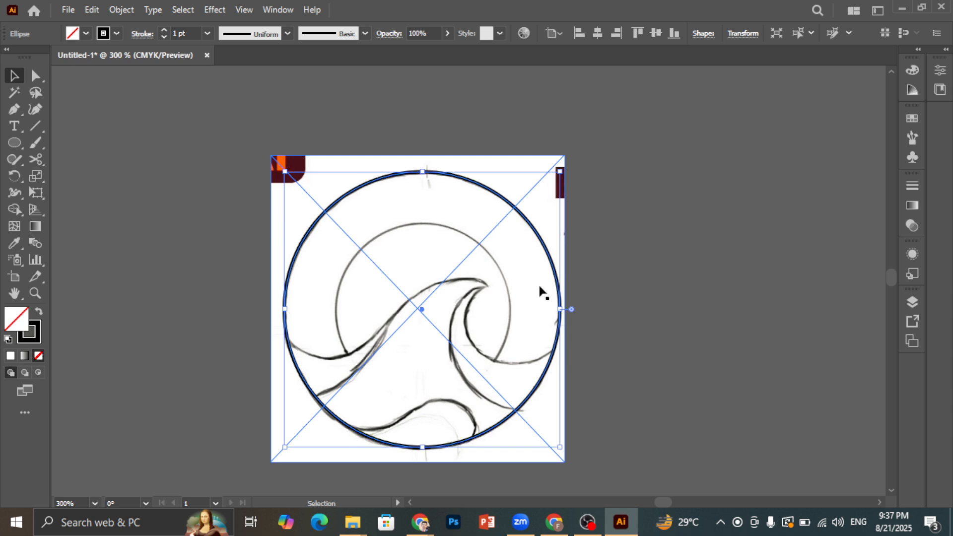
# Delete the circle traced over the sketch's outer ring.
pyautogui.click(695, 276)
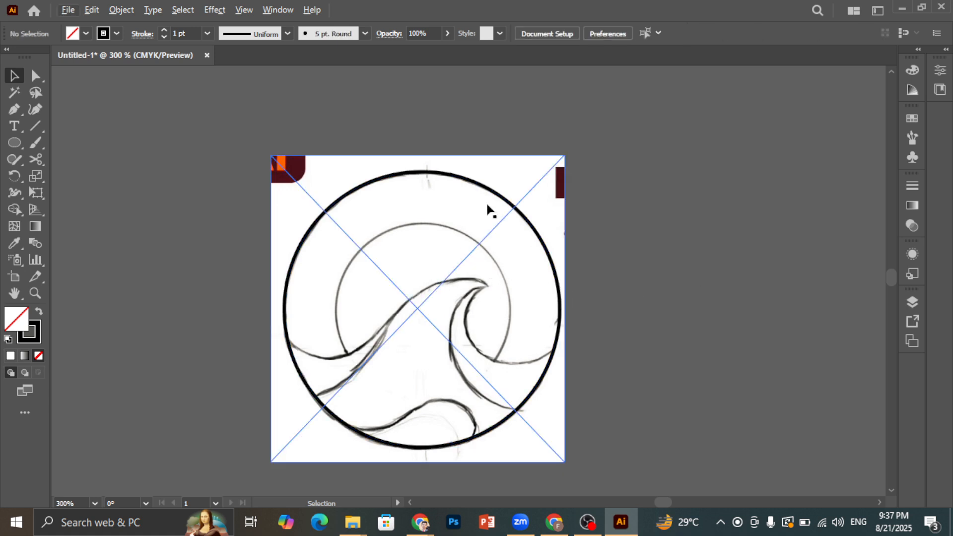
pyautogui.click(499, 199)
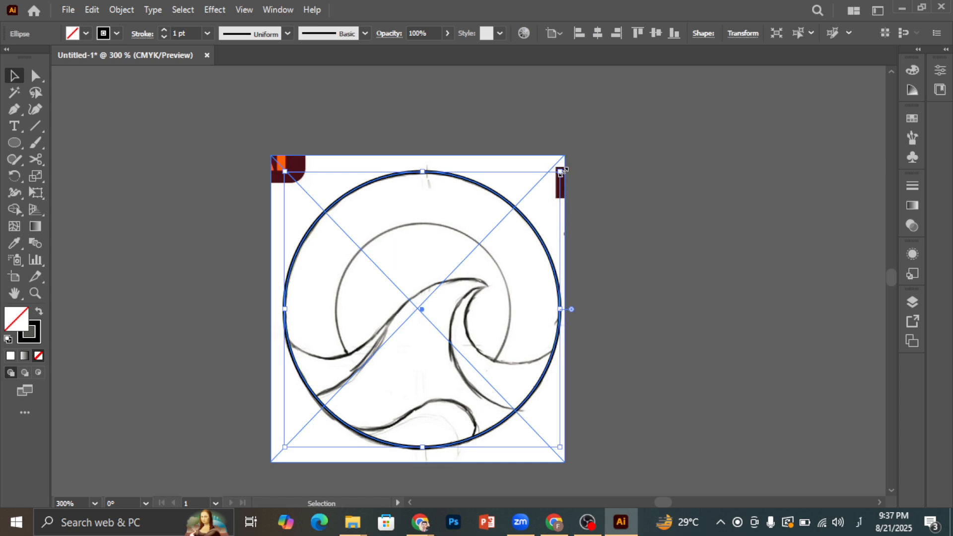
pyautogui.press('Delete')
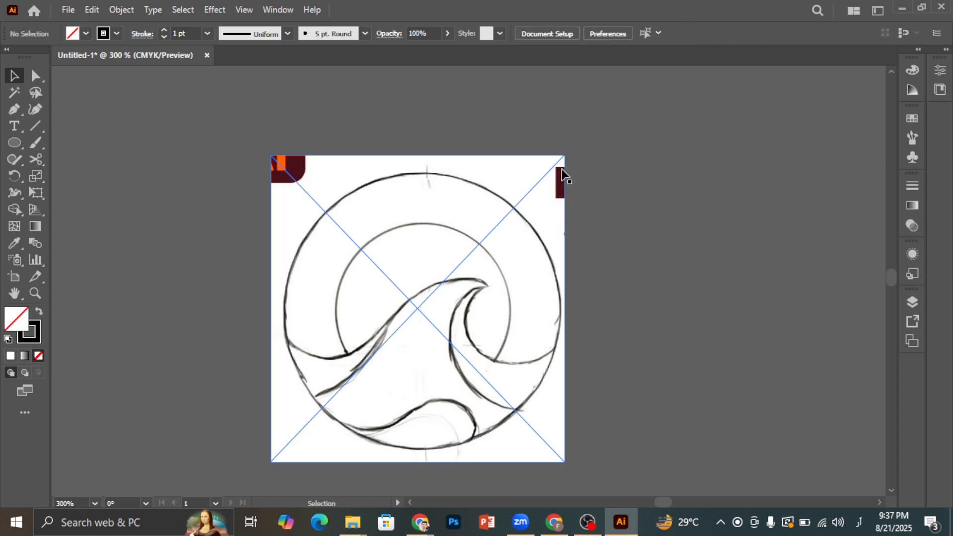
# Trace the wave with the Pen tool from its crest tip down the left slope to the outer ring.
pyautogui.scroll(2, 410, 330)
pyautogui.scroll(-2, 411, 337)
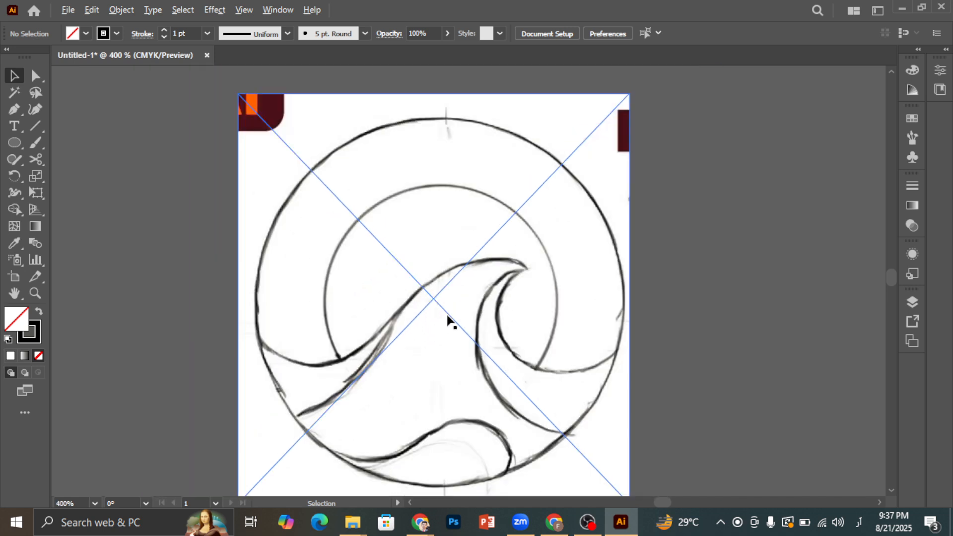
pyautogui.scroll(-2, 436, 288)
pyautogui.hotkey('ctrl', ';')
pyautogui.click(11, 124)
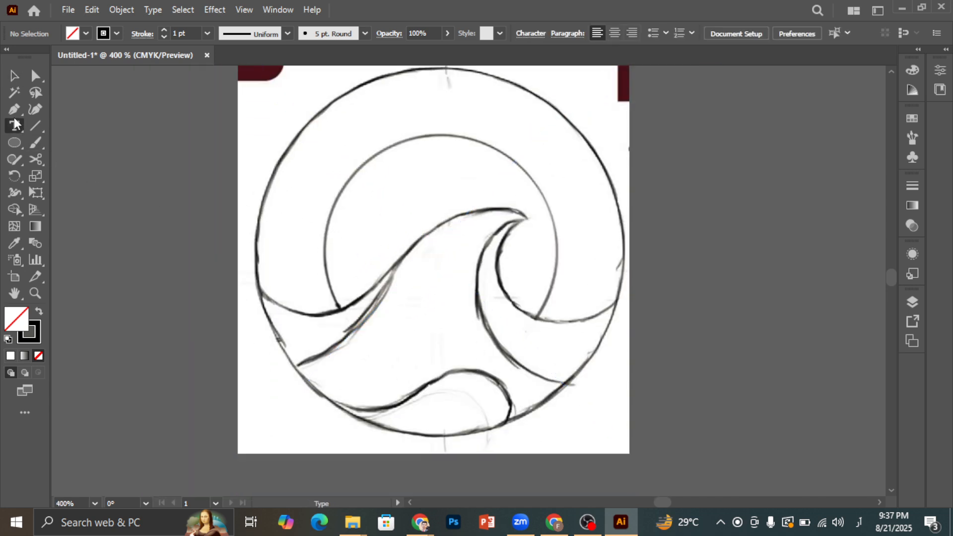
pyautogui.click(14, 109)
pyautogui.press('alt')
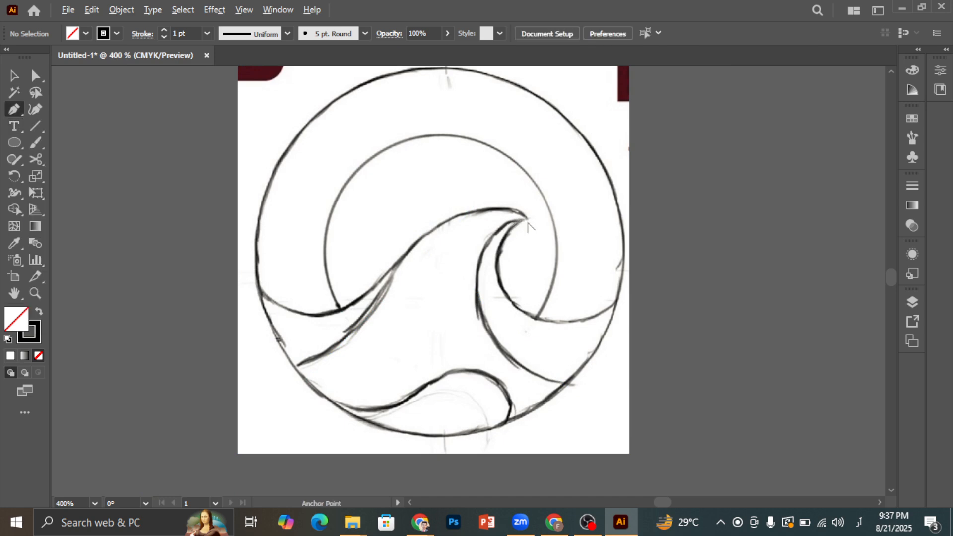
pyautogui.scroll(1, 526, 224)
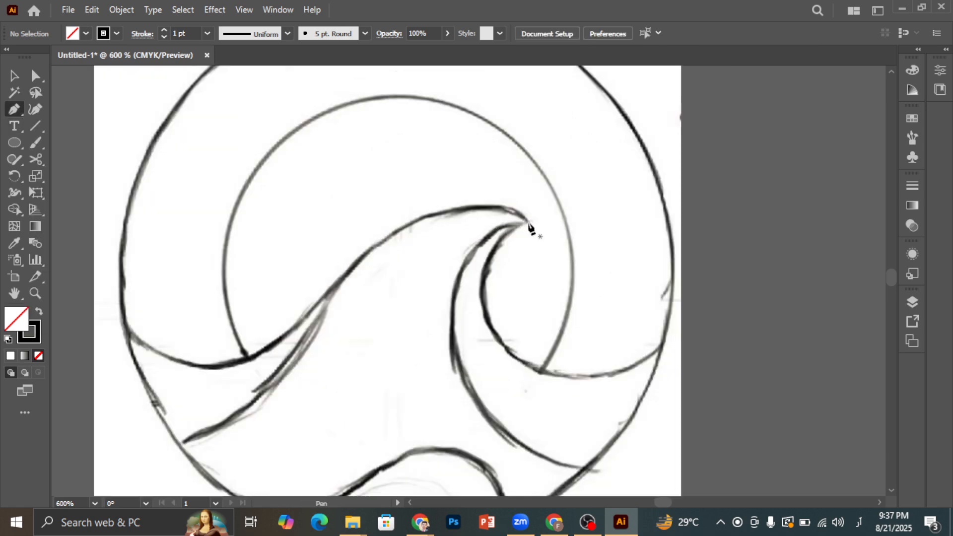
pyautogui.click(441, 214)
pyautogui.moveTo(414, 227); pyautogui.dragTo(361, 231)
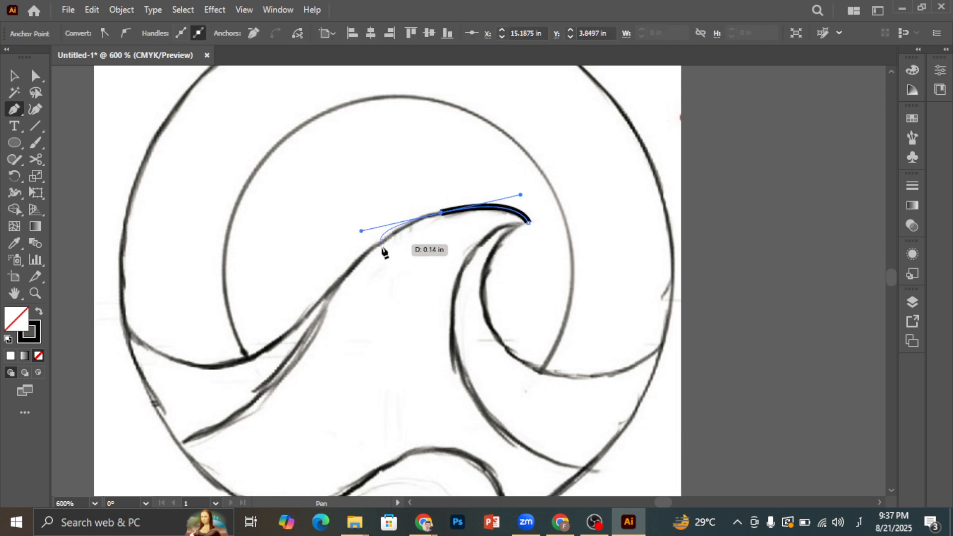
pyautogui.click(325, 309)
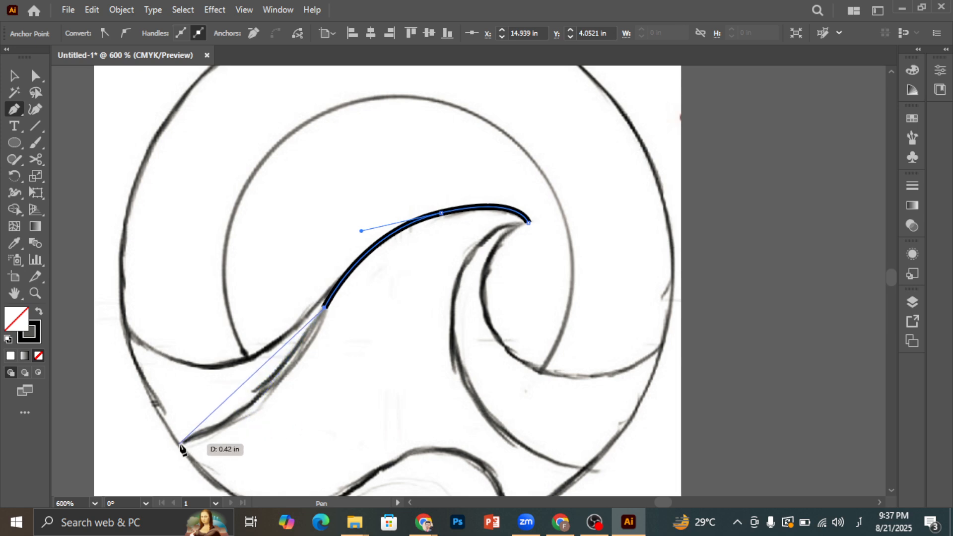
pyautogui.moveTo(181, 444); pyautogui.dragTo(75, 472)
# Continue the wave path along the lower left ring, over the small wave's hump and along the ring to the inner curve's lower end.
pyautogui.scroll(-3, 148, 455)
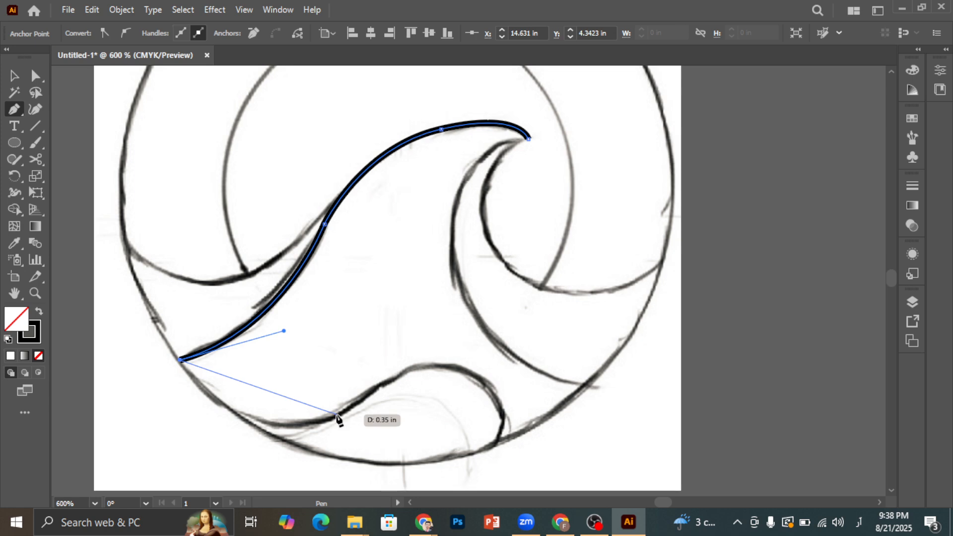
pyautogui.moveTo(337, 416); pyautogui.dragTo(434, 373)
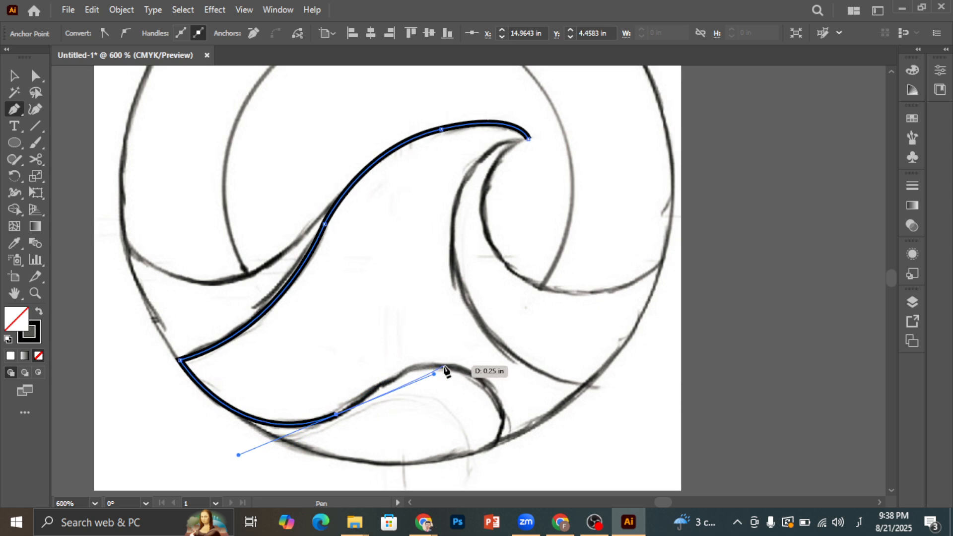
pyautogui.click(445, 368)
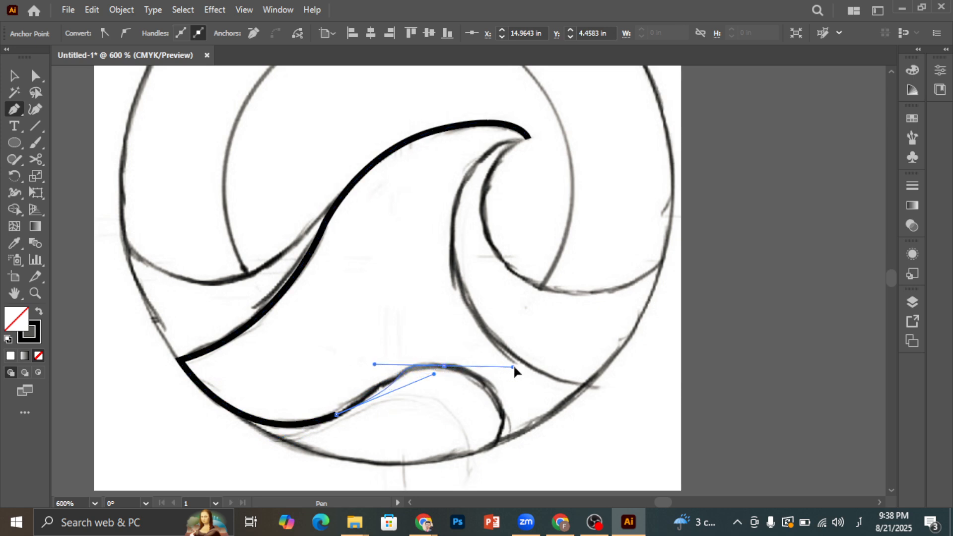
pyautogui.moveTo(515, 368); pyautogui.dragTo(514, 366)
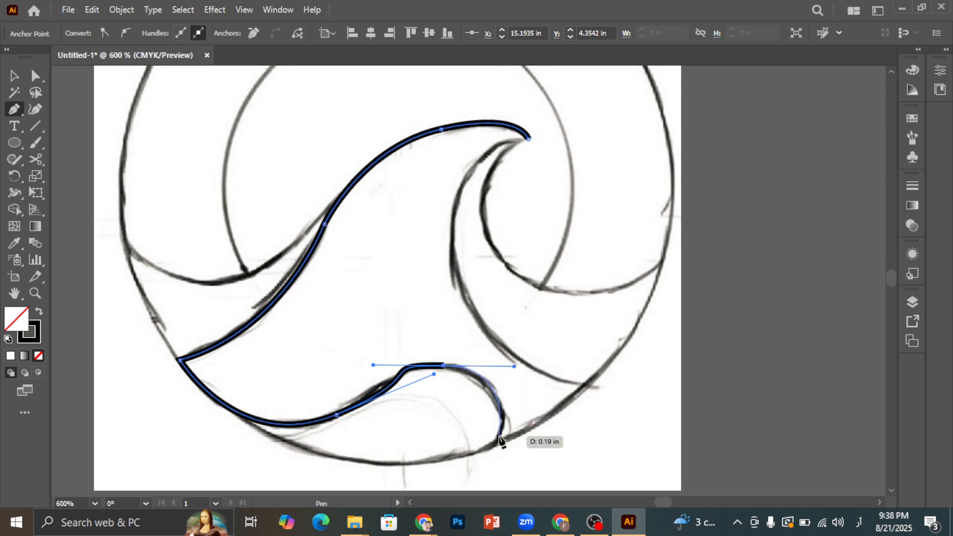
pyautogui.moveTo(496, 444); pyautogui.dragTo(488, 449)
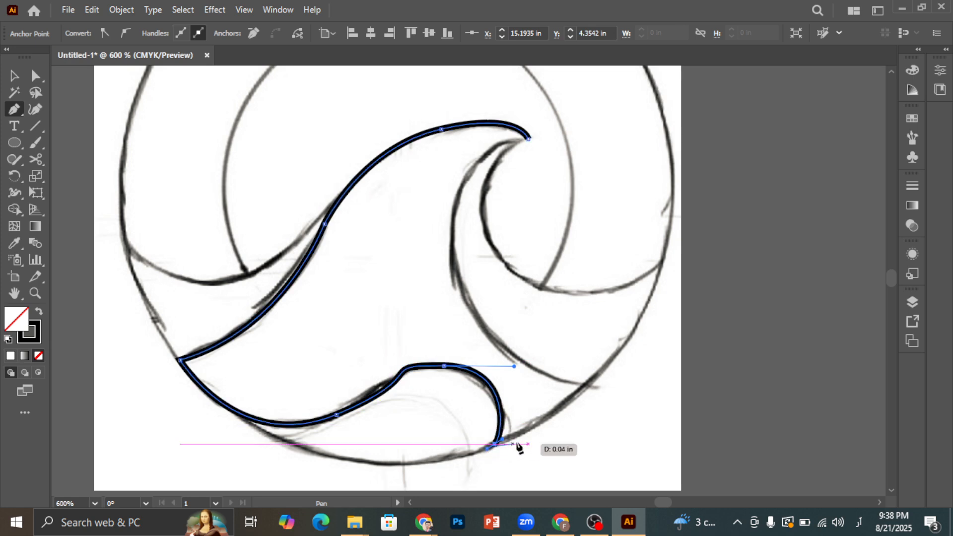
pyautogui.click(587, 386)
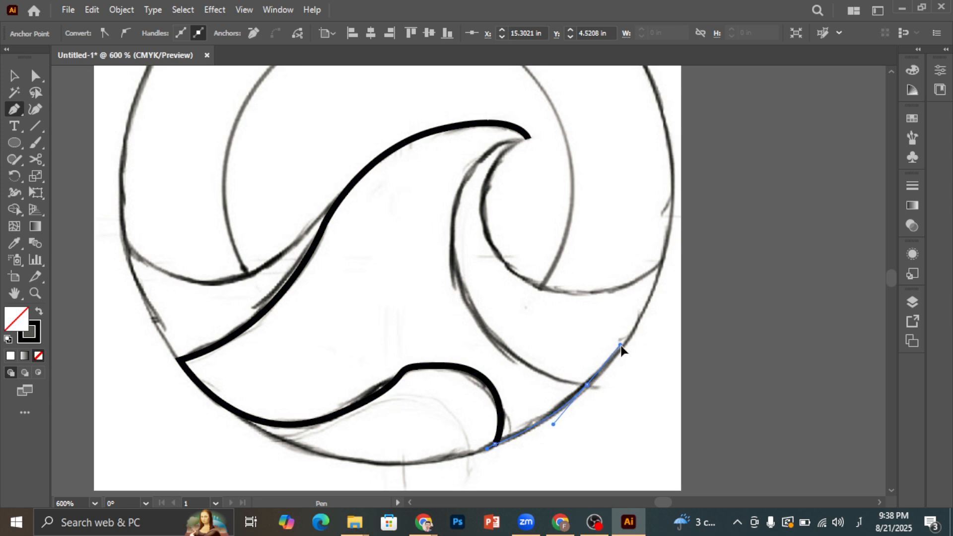
pyautogui.click(587, 385)
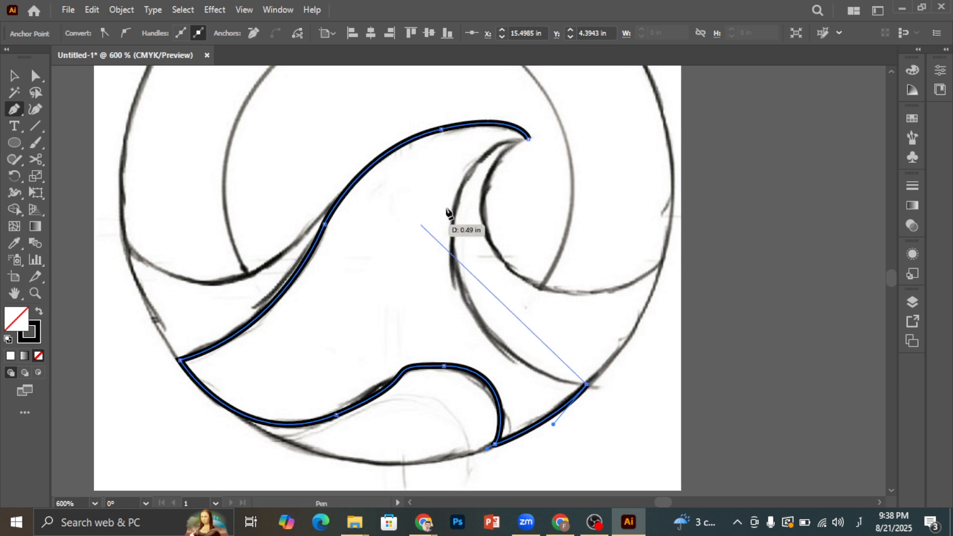
# Trace the wave's inner curve up from the outer ring and close the path at the crest tip.
pyautogui.moveTo(455, 207)
pyautogui.mouseDown()
pyautogui.moveTo(476, 156)
pyautogui.moveTo(473, 75)
pyautogui.moveTo(457, 180)
pyautogui.moveTo(478, 207)
pyautogui.mouseUp()
pyautogui.scroll(-5, 484, 218)
pyautogui.scroll(3, 485, 219)
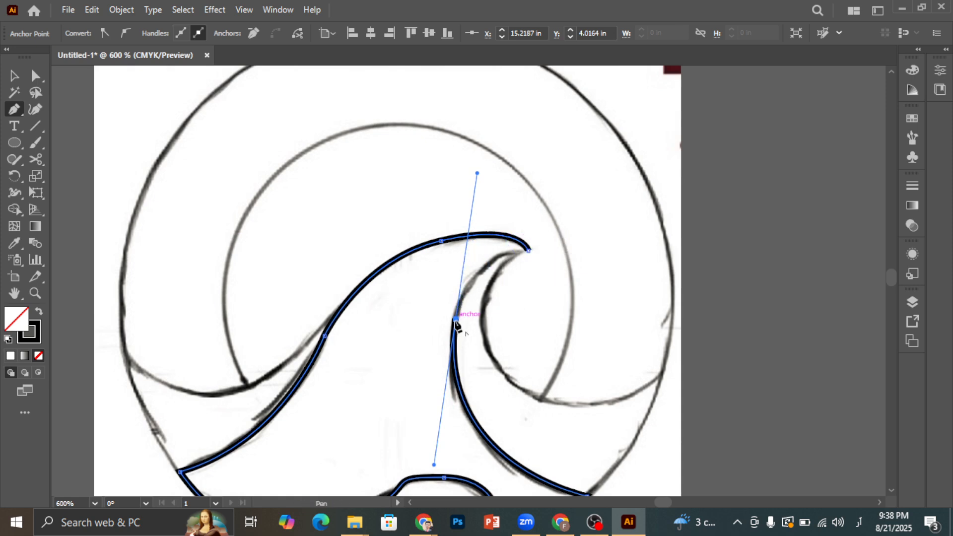
pyautogui.click(456, 319)
pyautogui.click(529, 251)
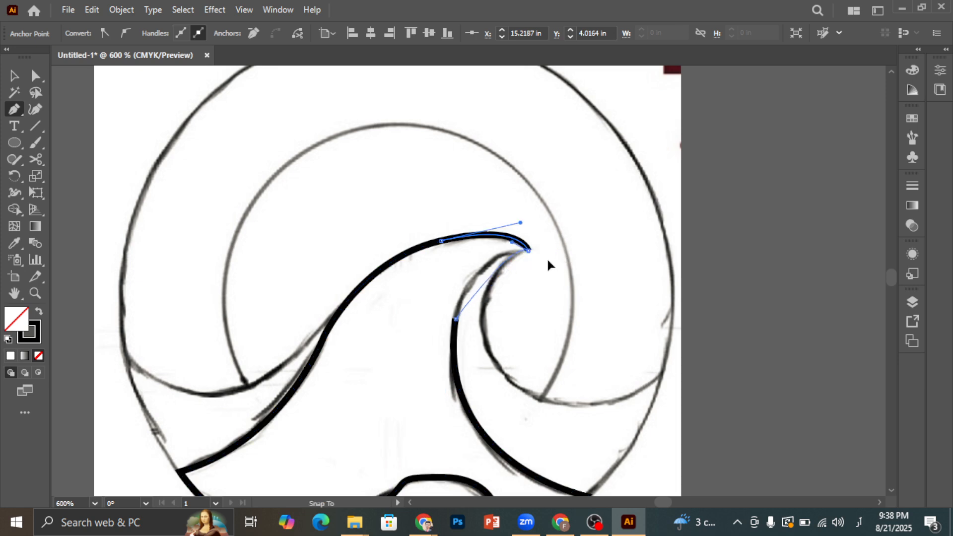
pyautogui.moveTo(590, 266); pyautogui.dragTo(593, 253)
pyautogui.scroll(-2, 589, 256)
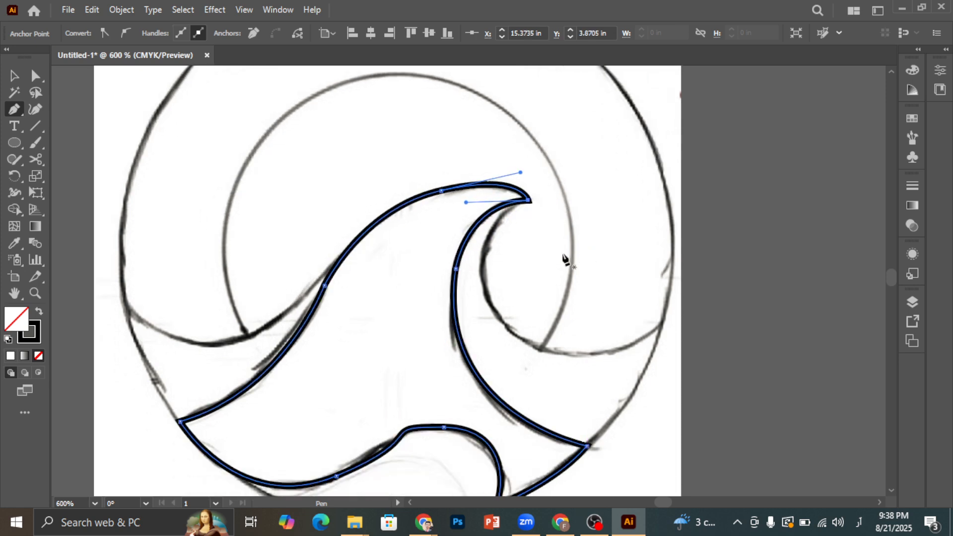
pyautogui.scroll(-1, 509, 238)
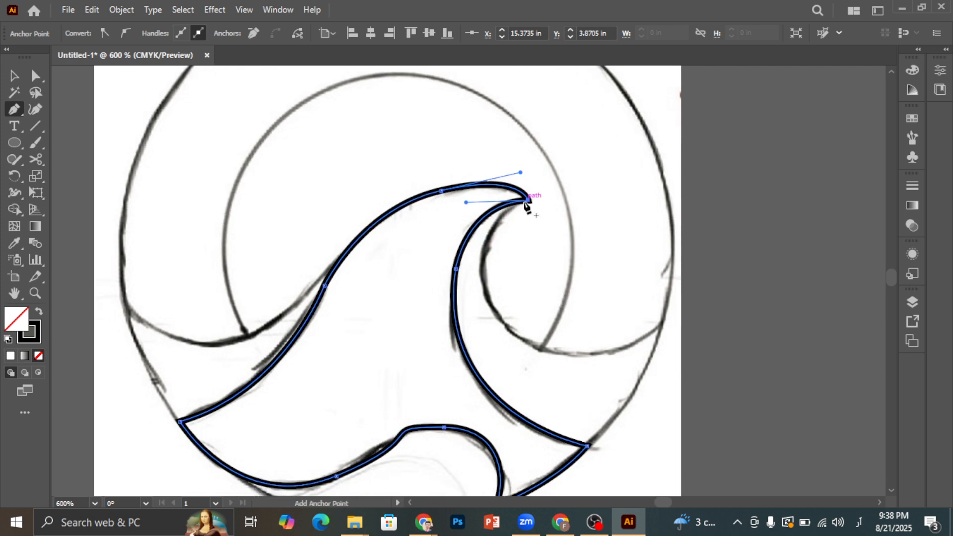
pyautogui.click(524, 201)
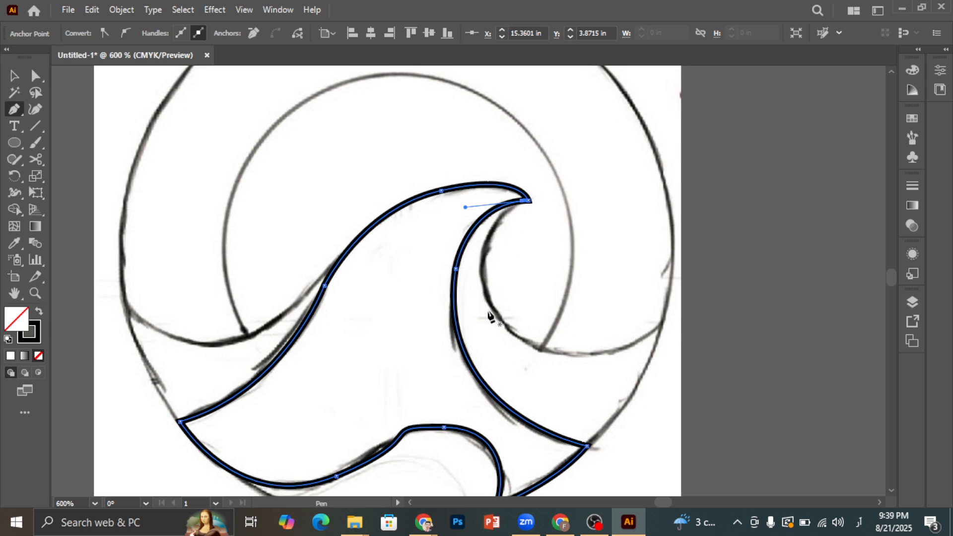
pyautogui.moveTo(496, 314); pyautogui.dragTo(516, 341)
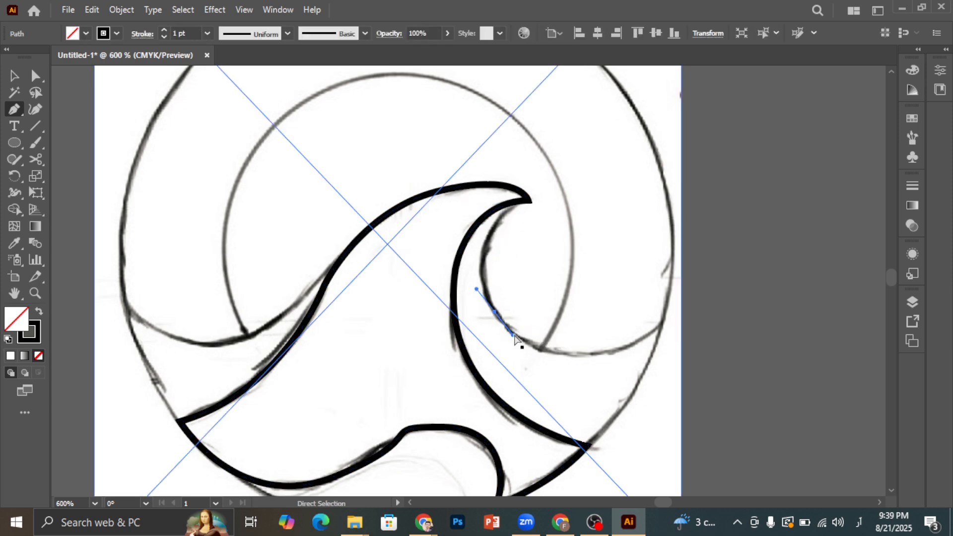
pyautogui.hotkey('ctrl', 'z')
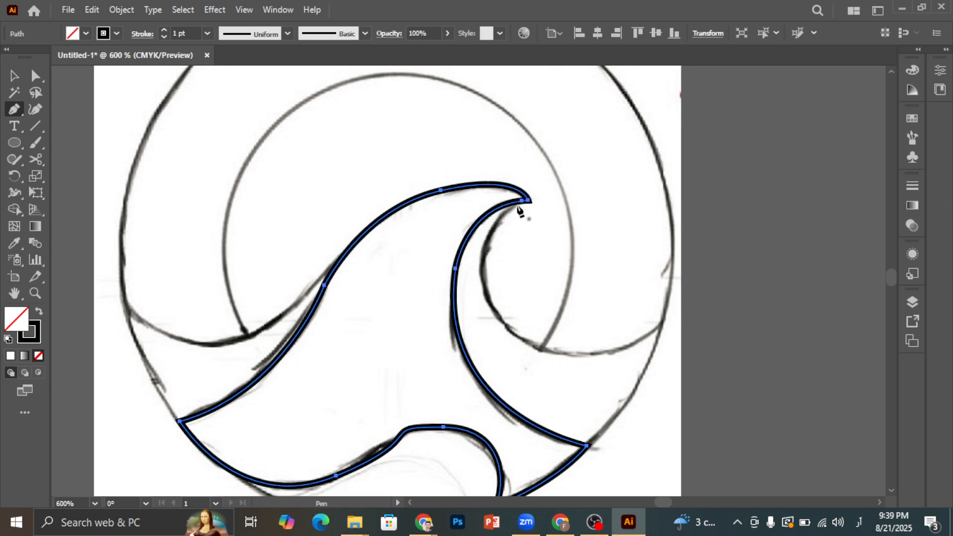
pyautogui.click(517, 206)
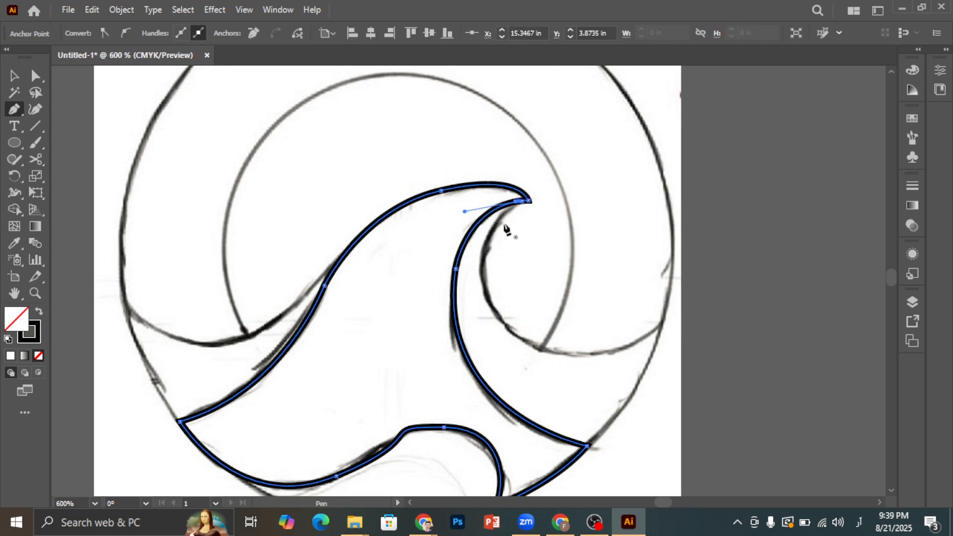
pyautogui.click(529, 202)
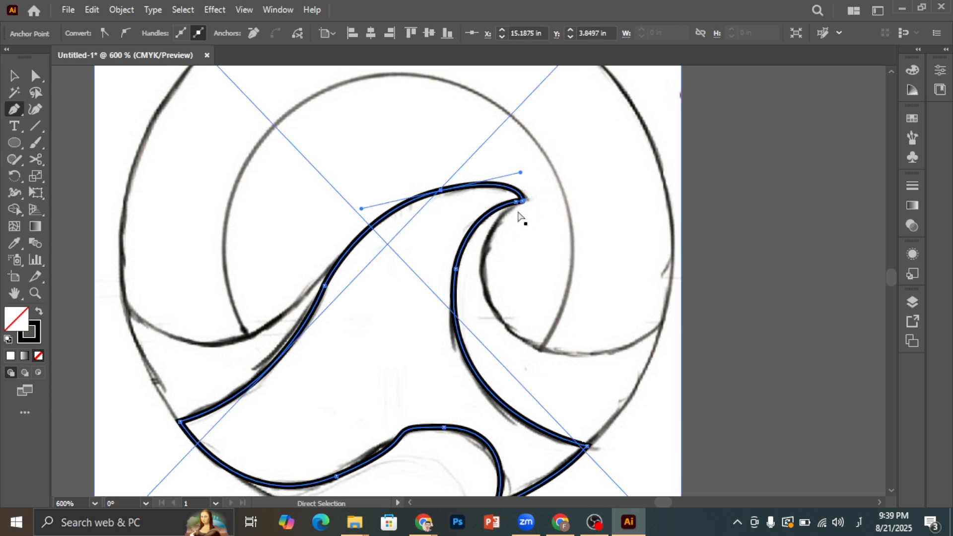
pyautogui.hotkey('ctrl', 'z')
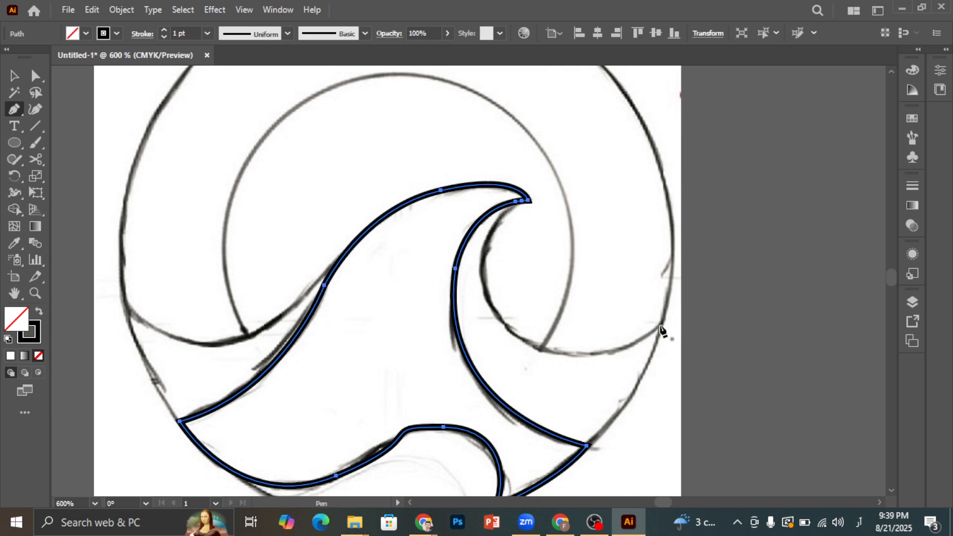
# Trace the right-hand wave line with the Pen tool from the outer ring, around the curl, to the crest tip.
pyautogui.click(661, 325)
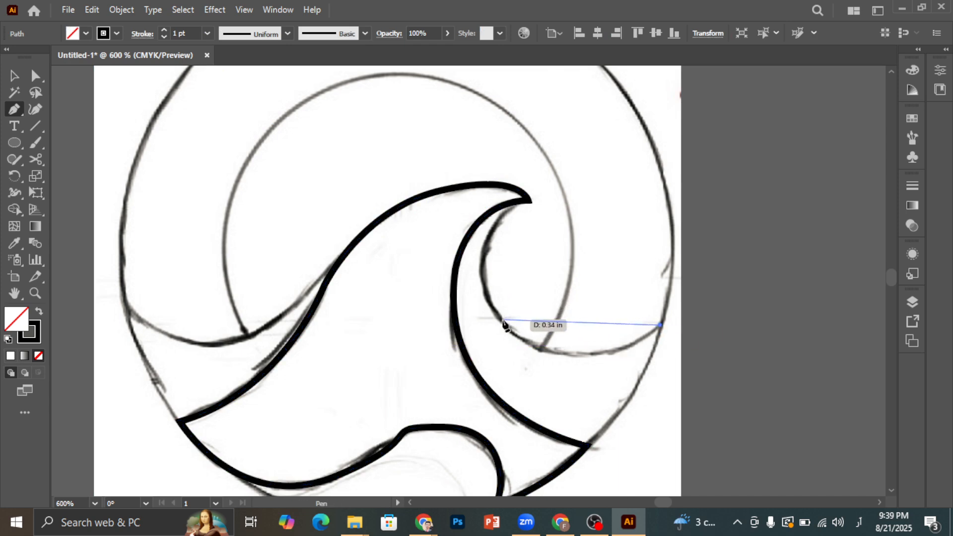
pyautogui.moveTo(503, 320); pyautogui.dragTo(426, 244)
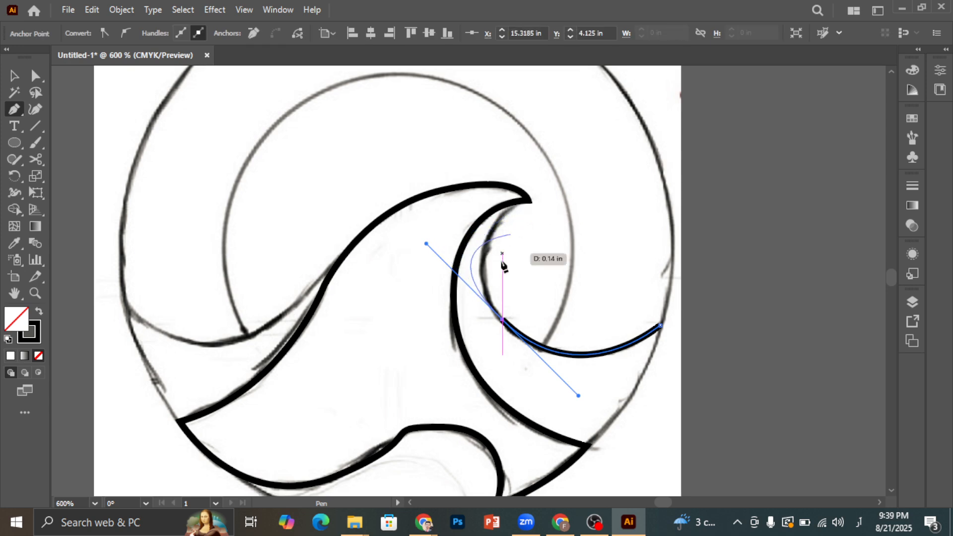
pyautogui.click(503, 321)
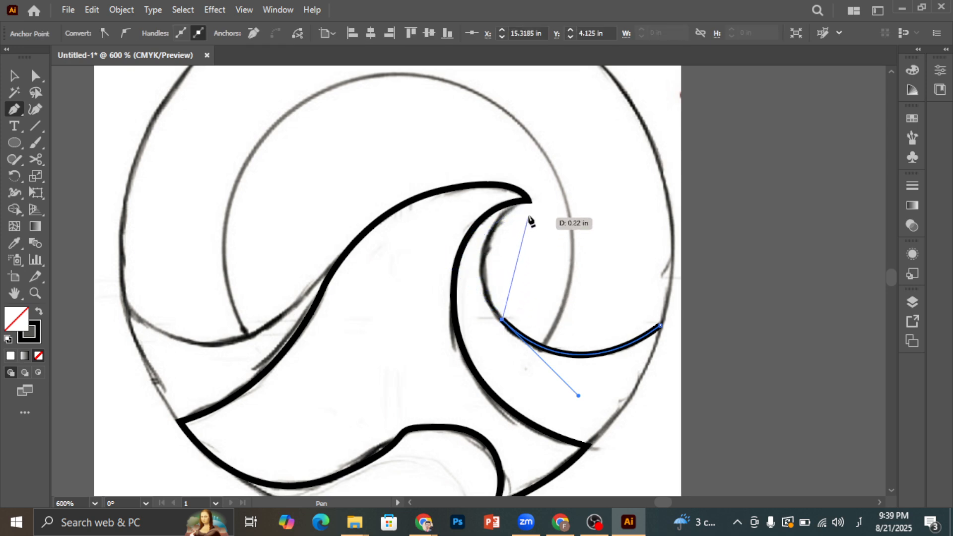
pyautogui.moveTo(529, 200); pyautogui.dragTo(611, 166)
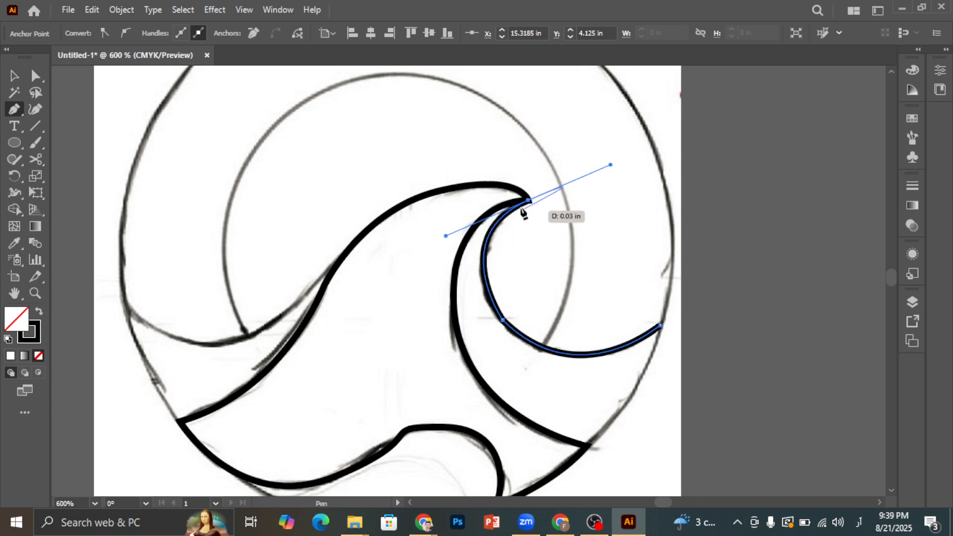
pyautogui.click(530, 201)
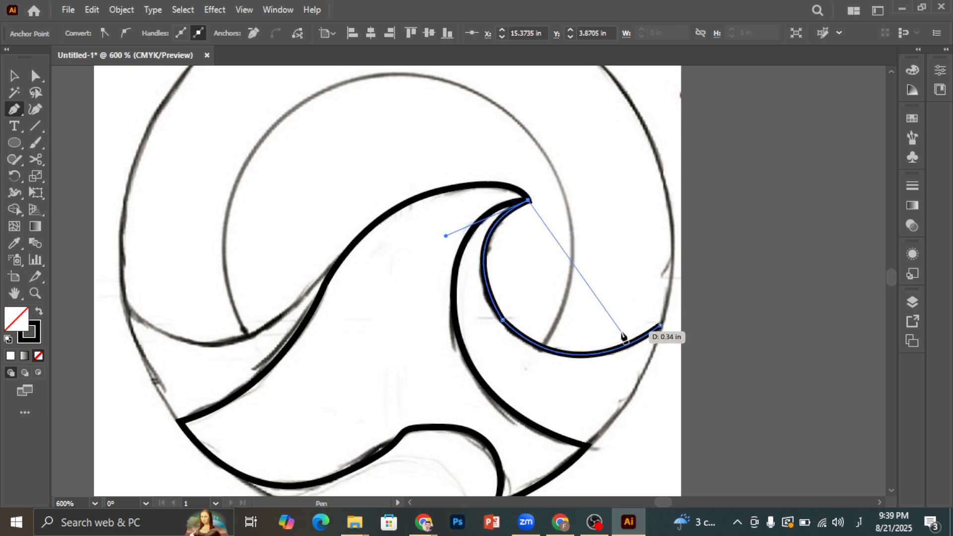
pyautogui.press('Escape')
# Trace the left back wave from the main wave's slope to the outer ring, following the ring's lower edge to the small wave's right end.
pyautogui.scroll(-3, 447, 382)
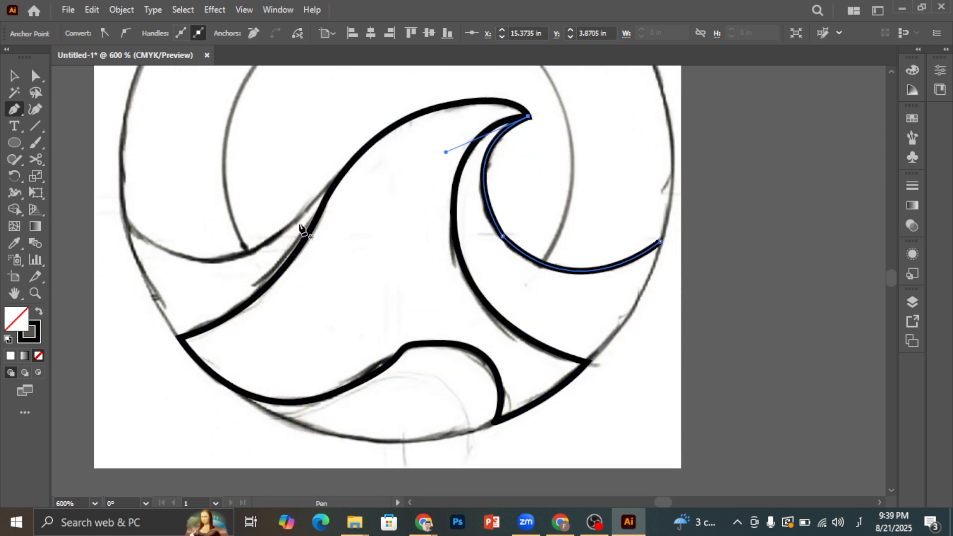
pyautogui.click(343, 173)
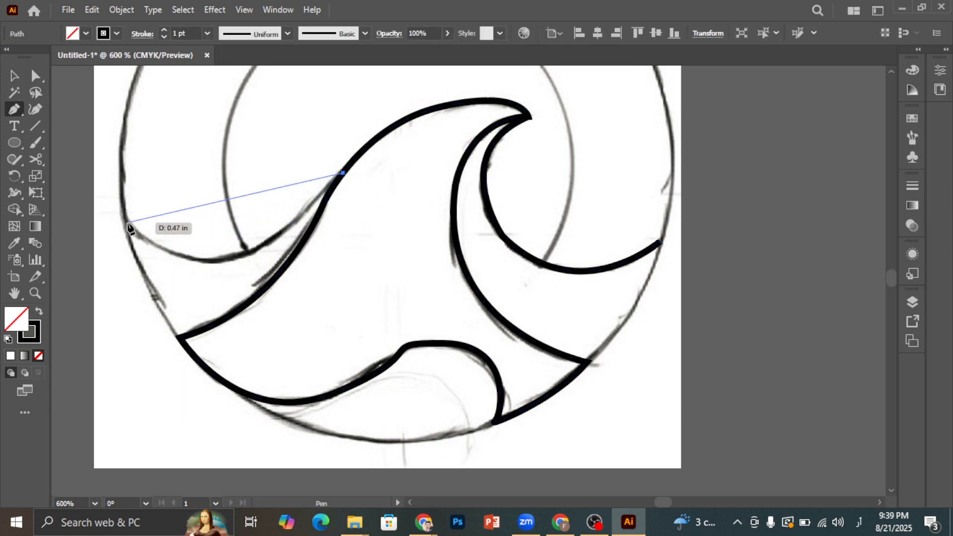
pyautogui.moveTo(128, 226)
pyautogui.mouseDown()
pyautogui.moveTo(69, 183)
pyautogui.moveTo(29, 186)
pyautogui.moveTo(132, 127)
pyautogui.moveTo(234, 141)
pyautogui.moveTo(256, 115)
pyautogui.moveTo(232, 119)
pyautogui.mouseUp()
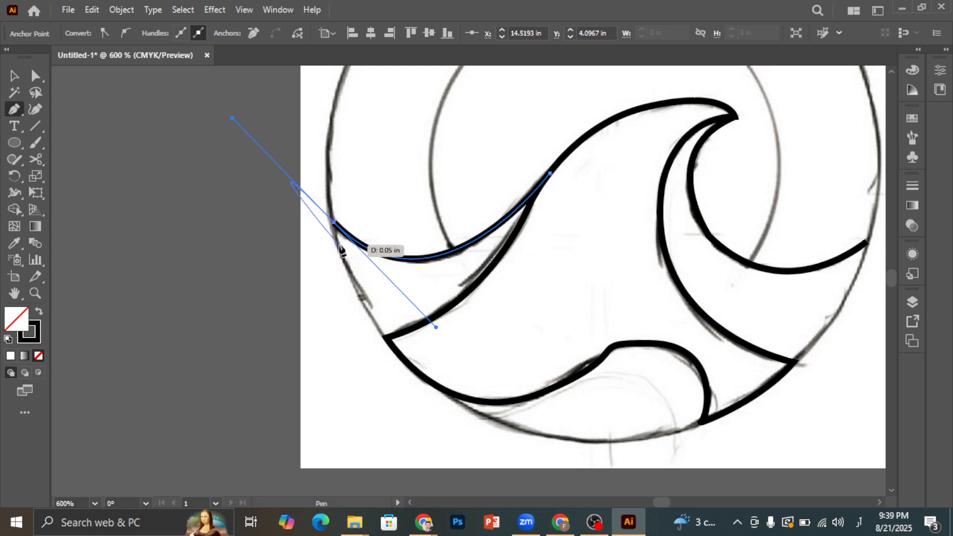
pyautogui.click(335, 224)
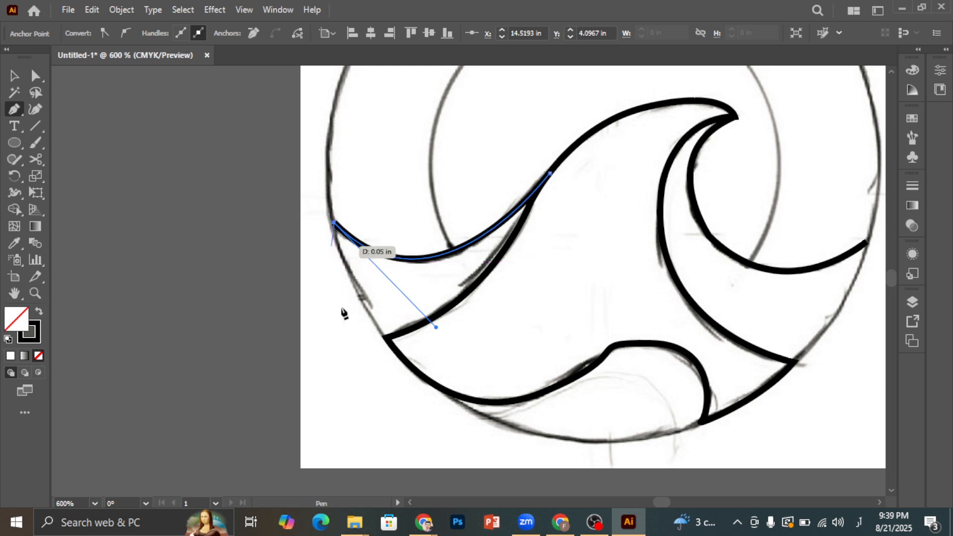
pyautogui.click(386, 338)
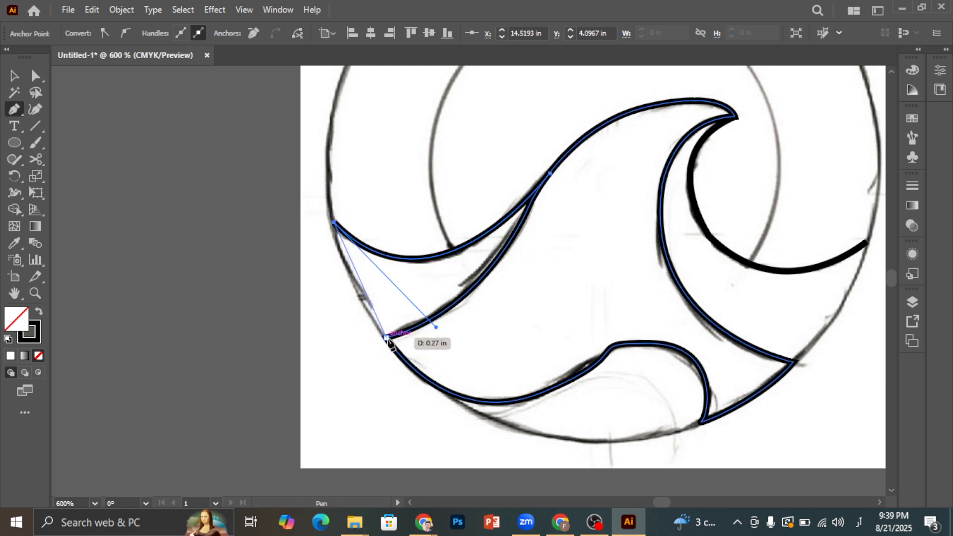
pyautogui.moveTo(386, 338); pyautogui.dragTo(440, 406)
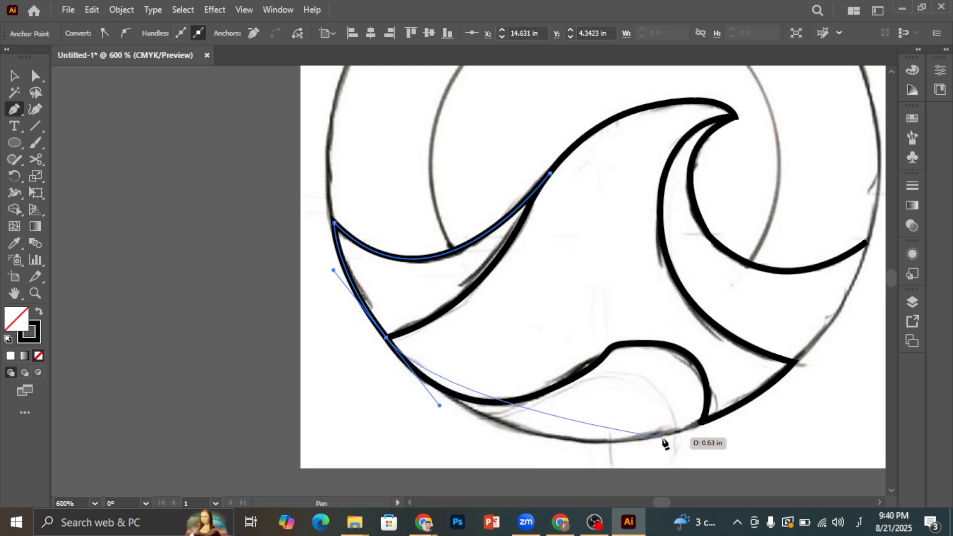
pyautogui.moveTo(702, 422); pyautogui.dragTo(849, 370)
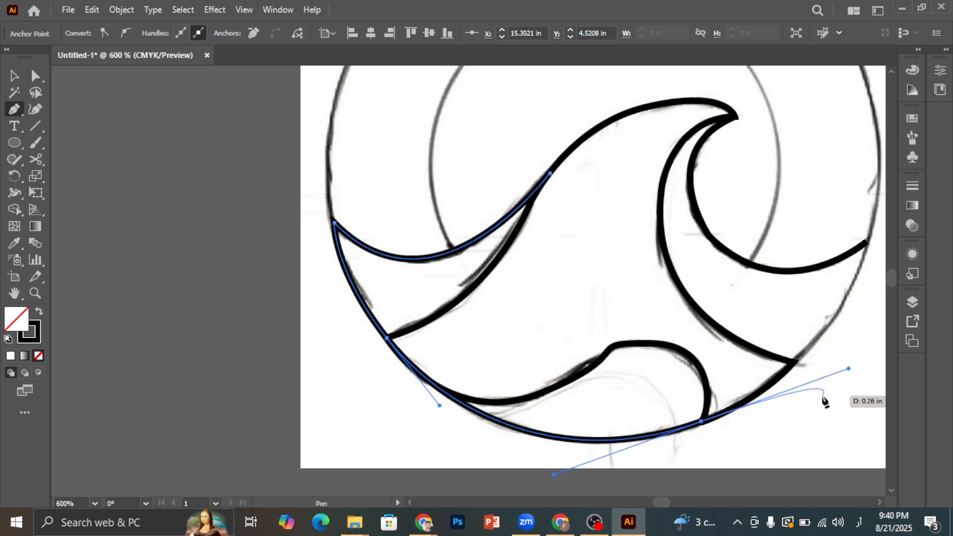
# Draw a circle about 1.16 in in diameter over the sketch's outer ring with the Ellipse tool.
pyautogui.scroll(-1, 237, 341)
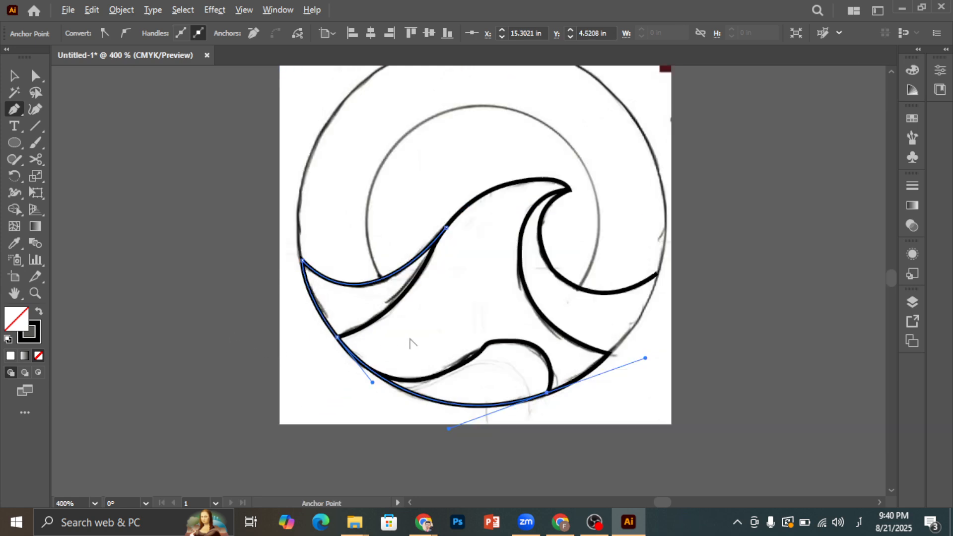
pyautogui.scroll(1, 420, 338)
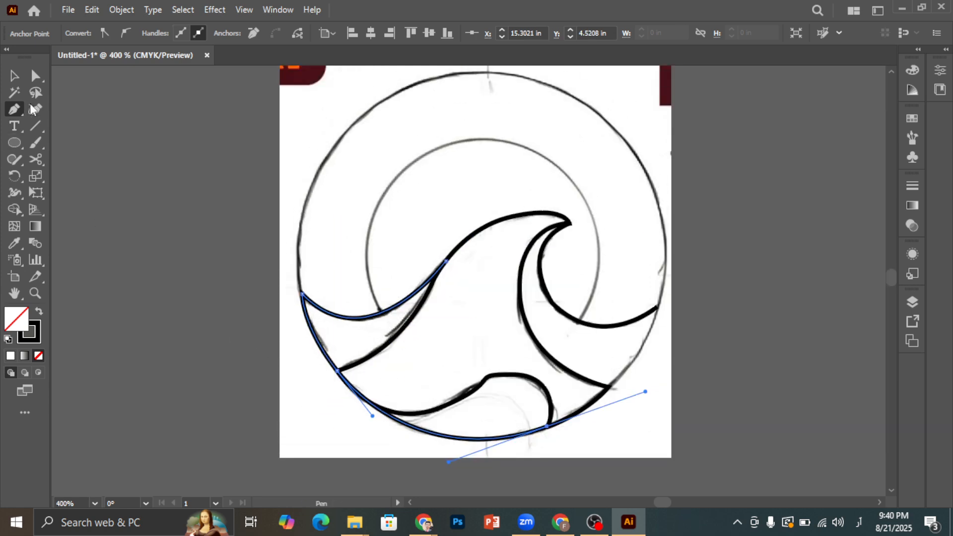
pyautogui.click(15, 143)
pyautogui.moveTo(291, 88); pyautogui.dragTo(647, 373)
pyautogui.scroll(1, 642, 149)
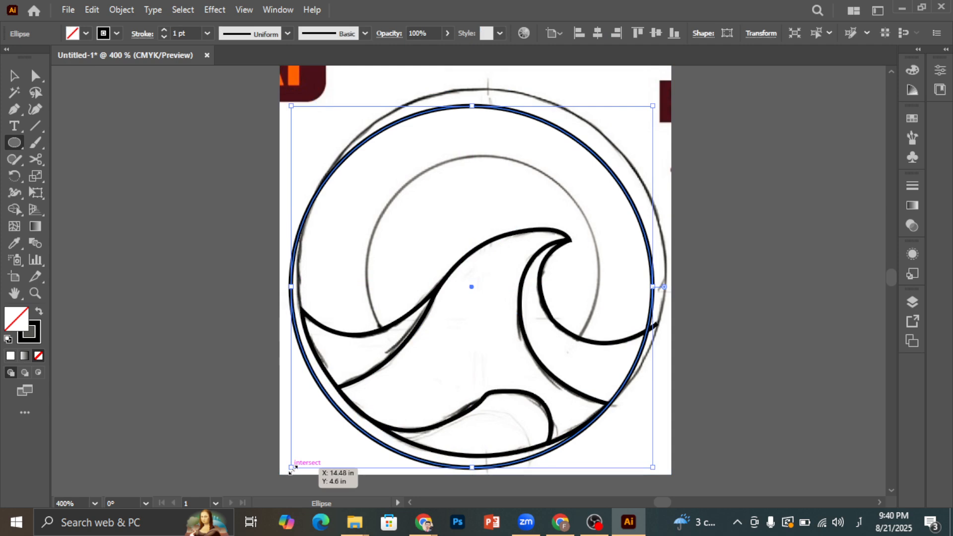
# Resize the circle proportionally until its outline matches the sketch's outer ring on every side.
pyautogui.moveTo(291, 468); pyautogui.dragTo(302, 456)
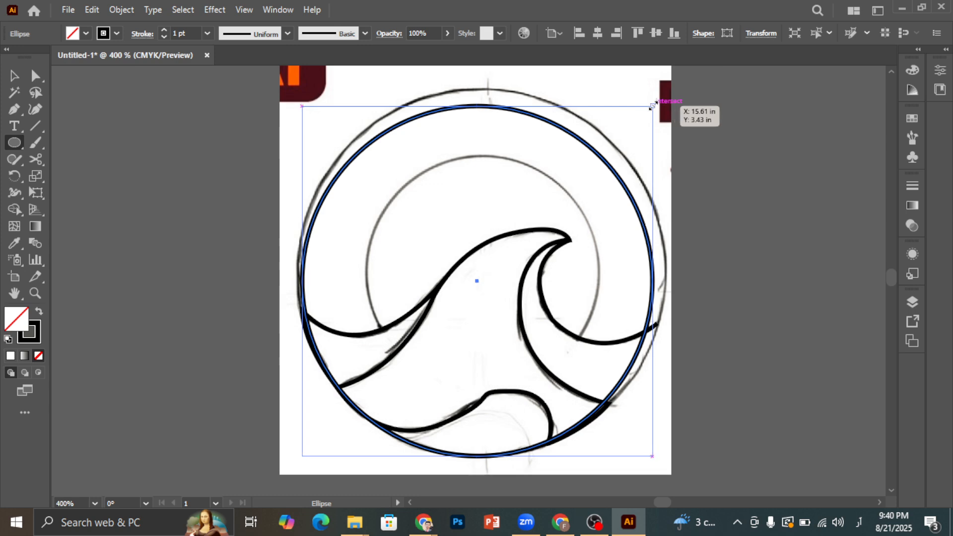
pyautogui.moveTo(653, 106); pyautogui.dragTo(672, 87)
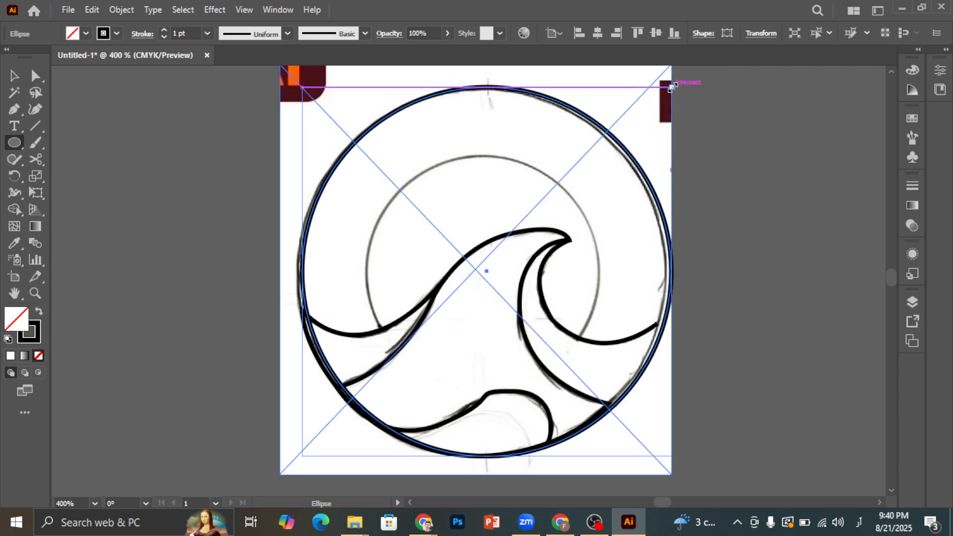
pyautogui.moveTo(672, 87); pyautogui.dragTo(667, 87)
pyautogui.press('shift')
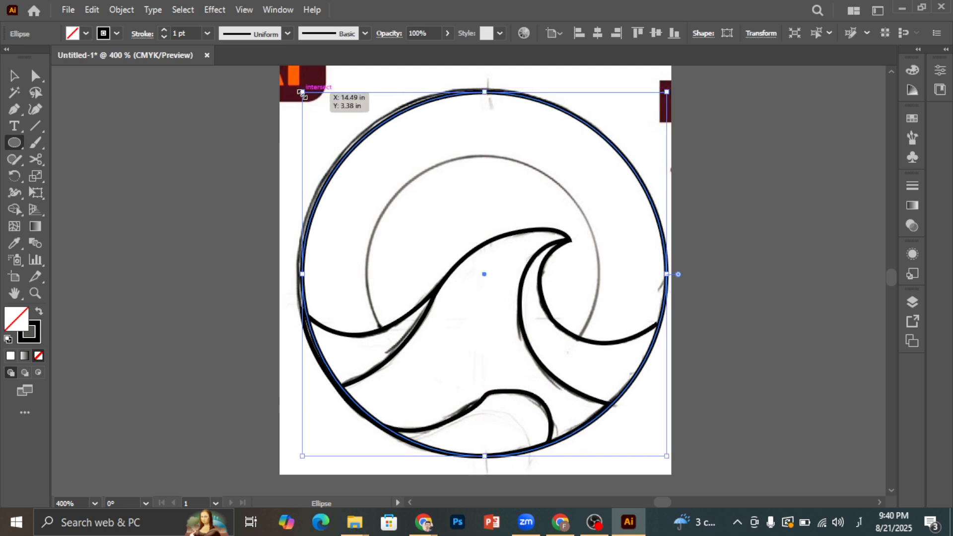
pyautogui.moveTo(301, 92); pyautogui.dragTo(297, 88)
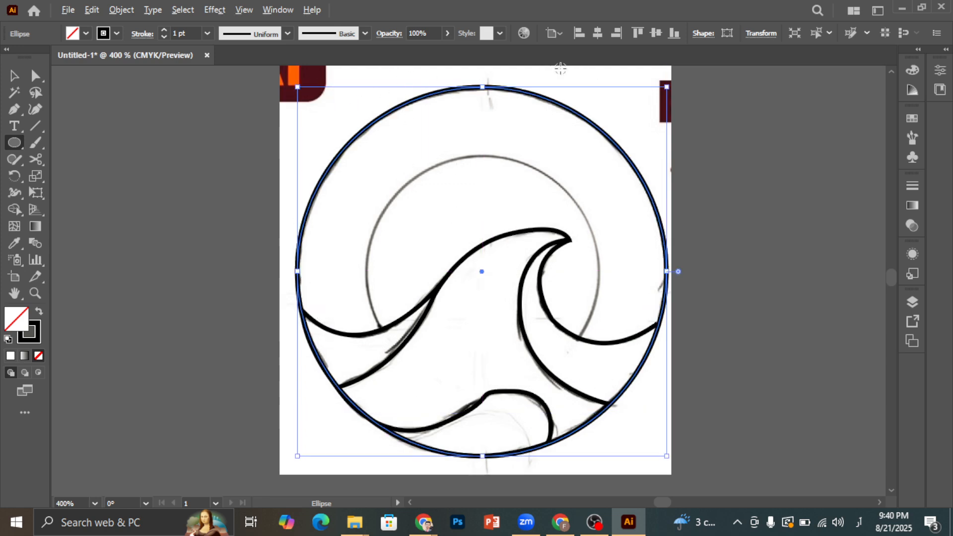
# Make a concentric copy of the outer circle, scaled to 0.75 in, over the sketch's inner ring.
pyautogui.moveTo(667, 87); pyautogui.dragTo(600, 131)
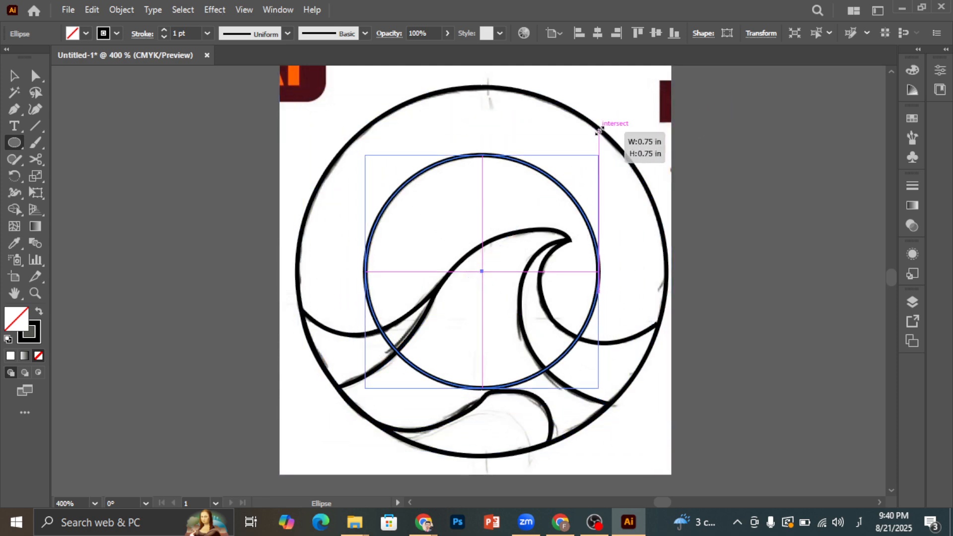
pyautogui.moveTo(600, 130); pyautogui.dragTo(601, 132)
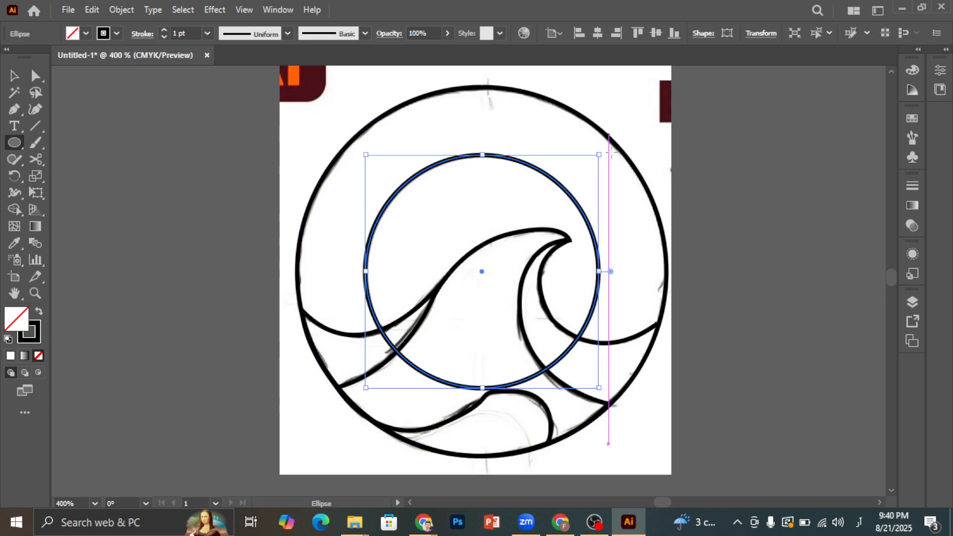
pyautogui.hotkey('ctrl', '-')
pyautogui.hotkey('ctrl', '-')
pyautogui.click(243, 159)
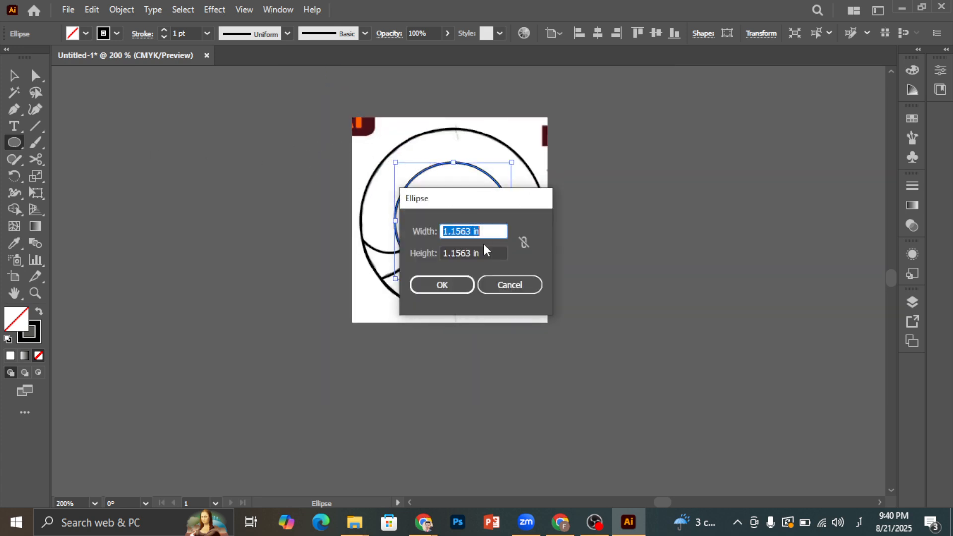
pyautogui.click(506, 283)
# Try moving the sketch image aside to inspect the traced outlines on their own.
pyautogui.click(13, 79)
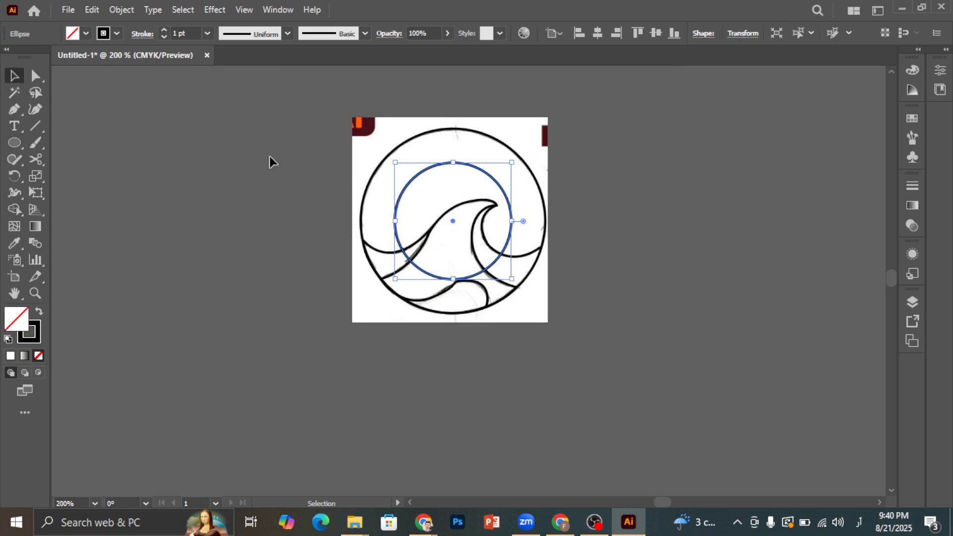
pyautogui.click(270, 155)
pyautogui.moveTo(361, 138); pyautogui.dragTo(124, 158)
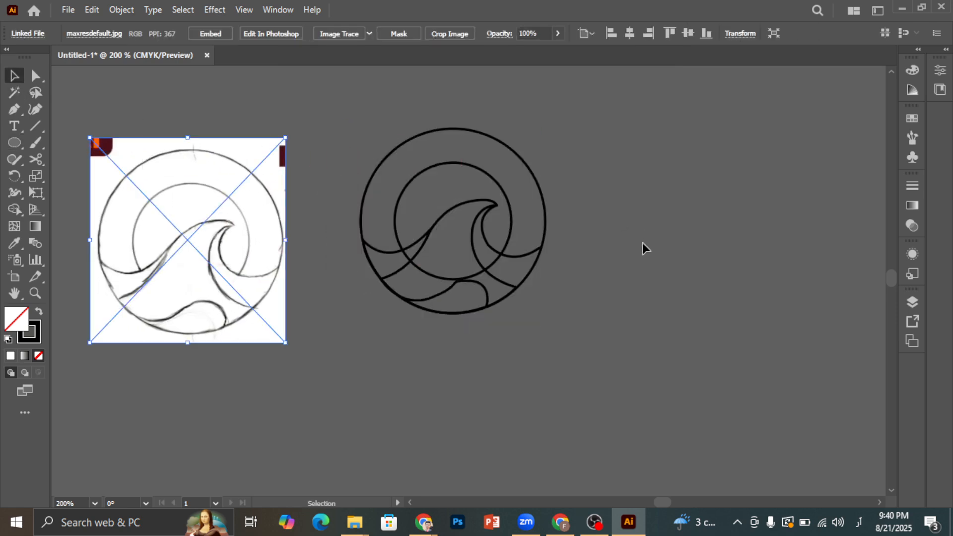
pyautogui.click(627, 226)
pyautogui.scroll(2, 447, 301)
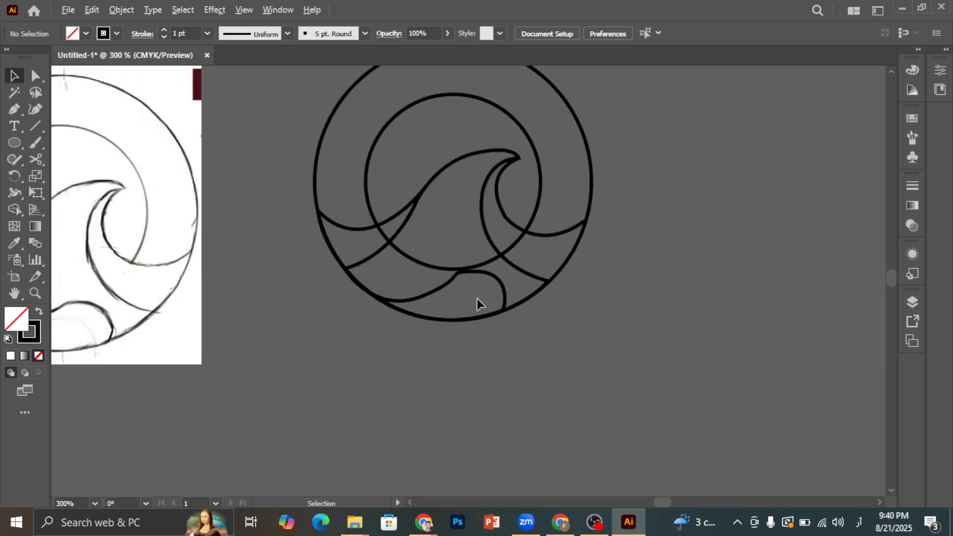
pyautogui.hotkey('ctrl', 'z')
# Try to shorten the direction handle of the anchor on the small wave's left slope with the Direct Selection tool.
pyautogui.click(675, 339)
pyautogui.scroll(2, 427, 291)
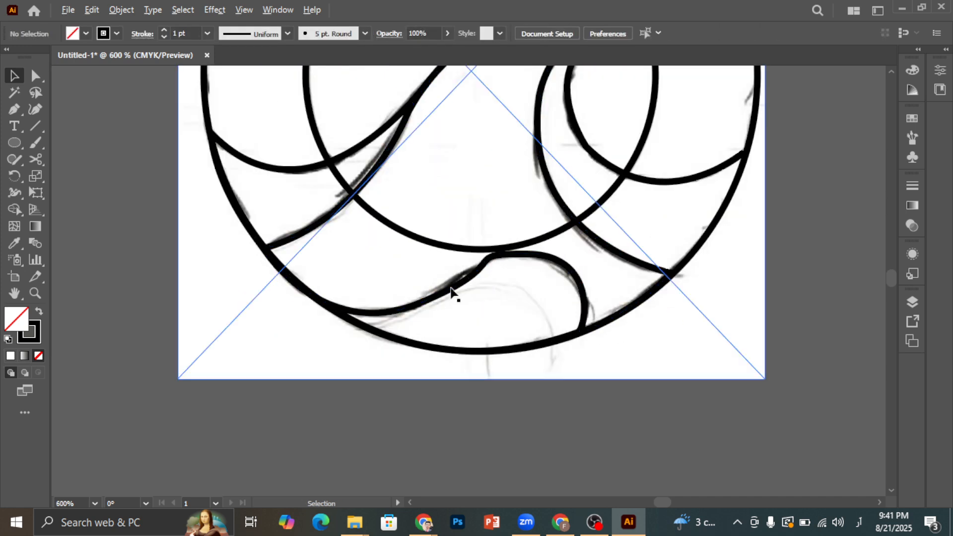
pyautogui.click(451, 292)
pyautogui.scroll(1, 422, 268)
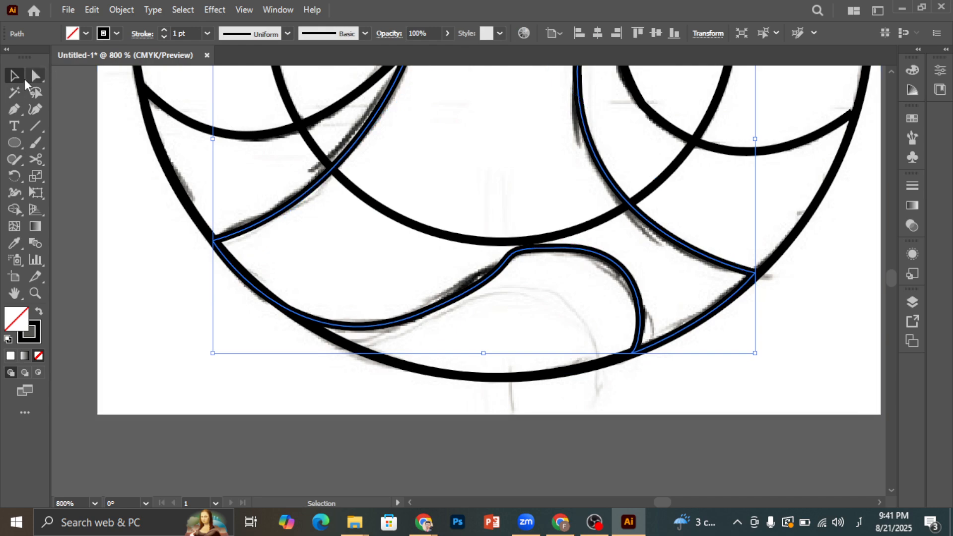
pyautogui.click(35, 76)
pyautogui.scroll(2, 536, 258)
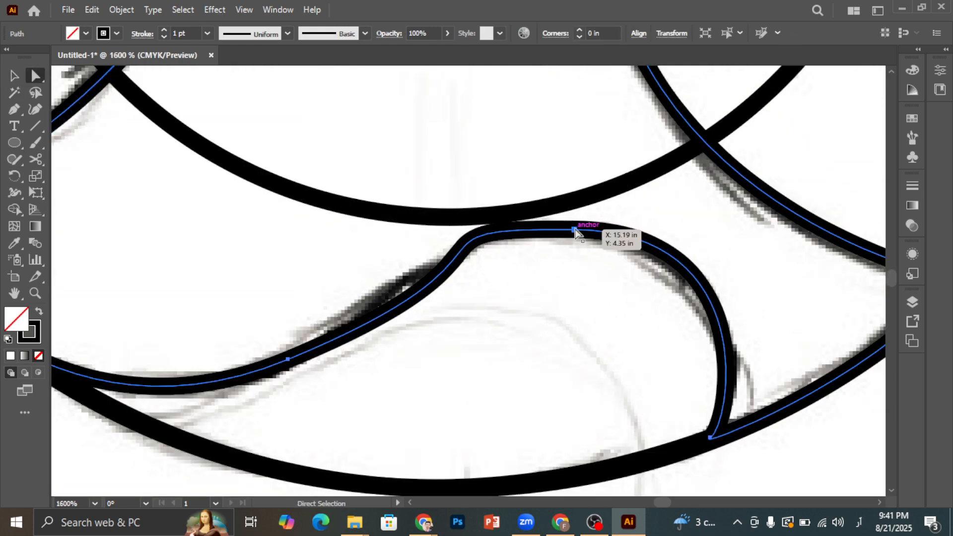
pyautogui.click(575, 230)
pyautogui.click(288, 361)
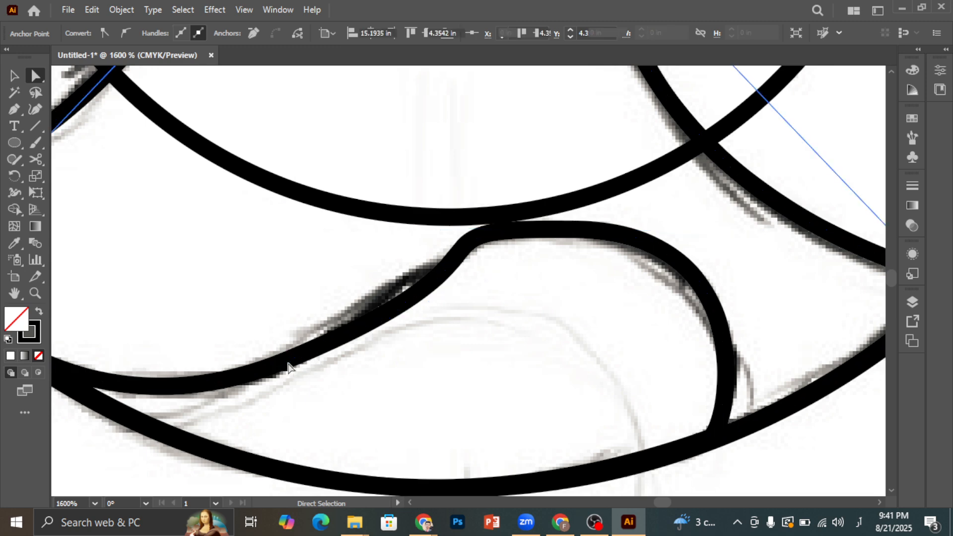
pyautogui.click(298, 358)
pyautogui.click(289, 360)
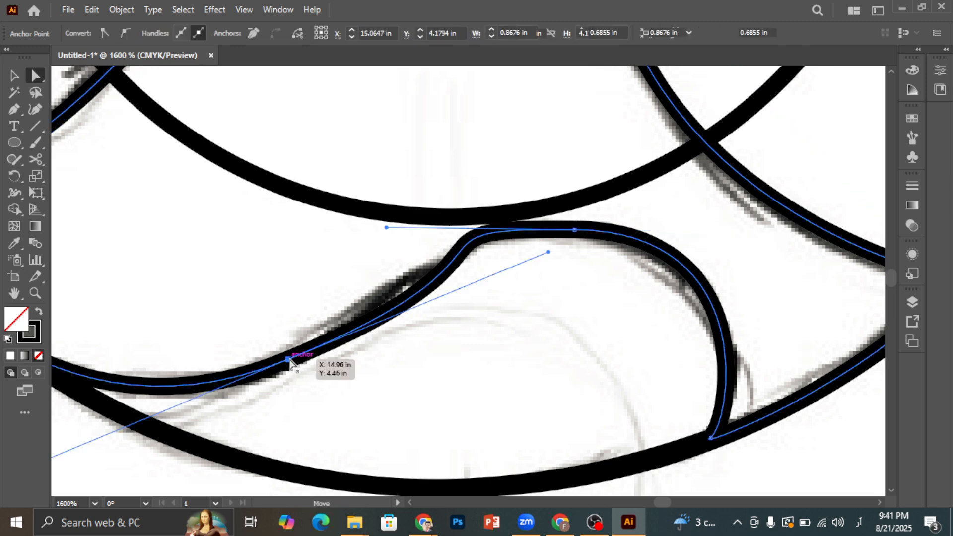
pyautogui.moveTo(548, 253); pyautogui.dragTo(414, 297)
pyautogui.hotkey('ctrl', 'z')
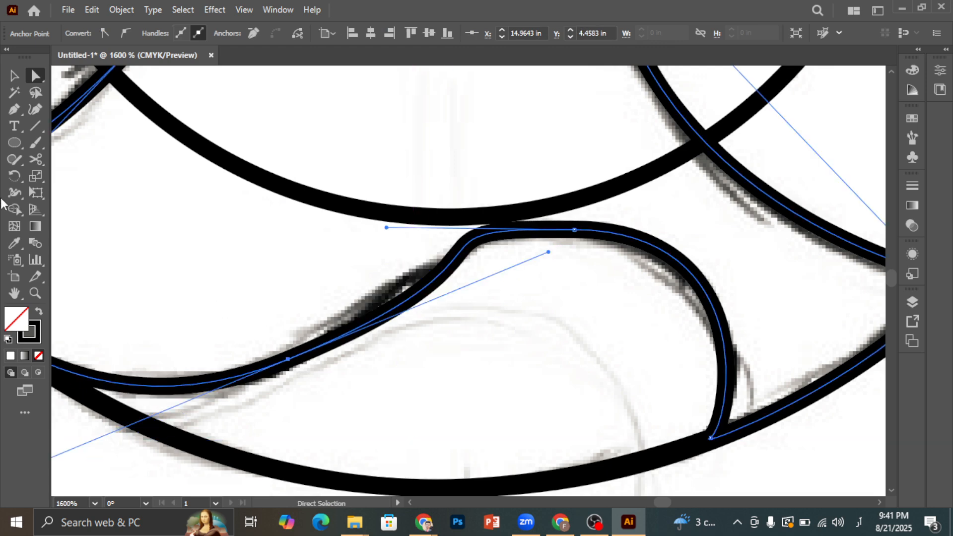
# Add an anchor point on the small wave's left slope, just right of the existing one.
pyautogui.click(14, 109)
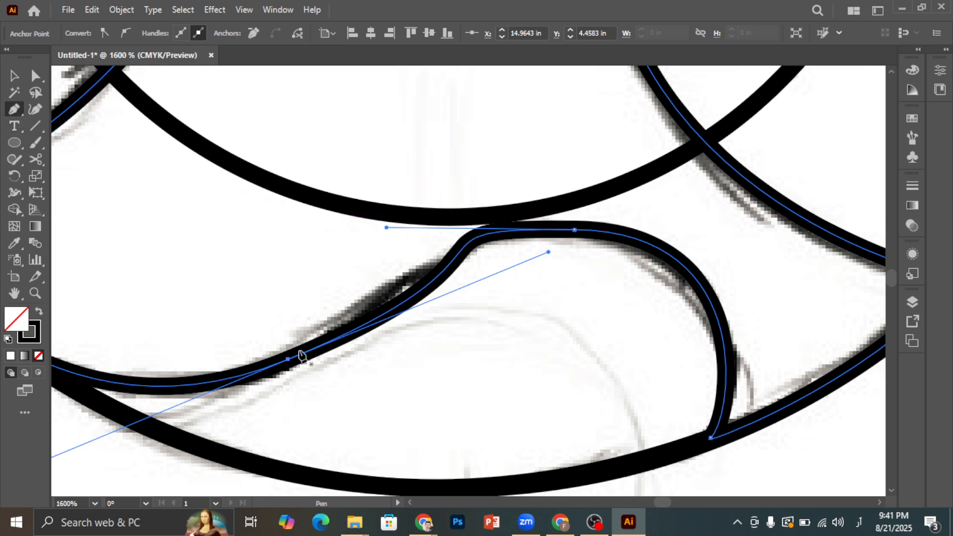
pyautogui.click(305, 353)
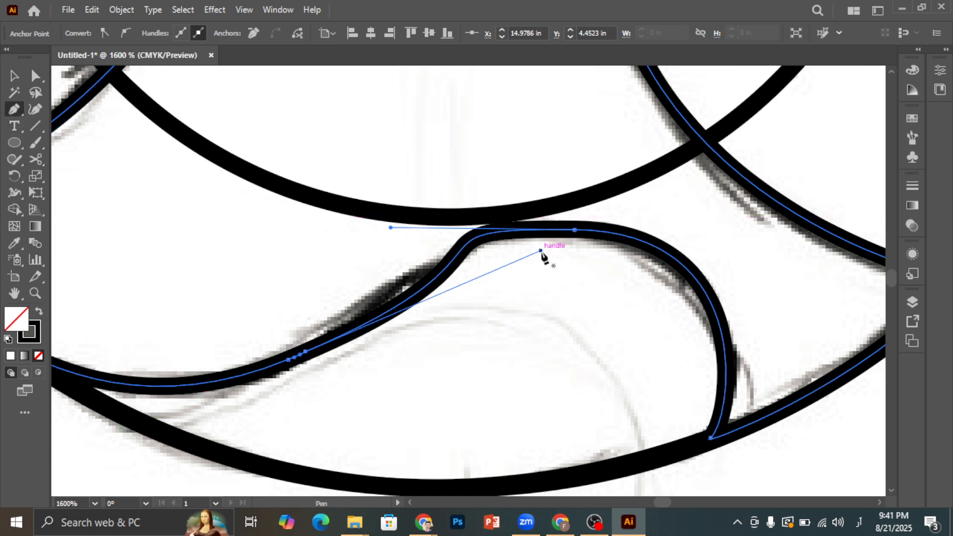
pyautogui.moveTo(542, 251); pyautogui.dragTo(514, 264)
pyautogui.hotkey('ctrl', 'z')
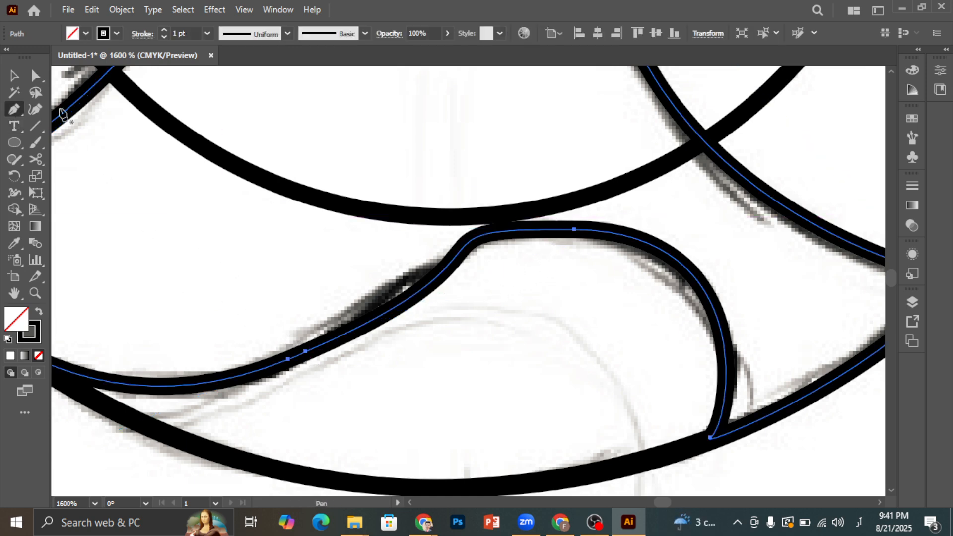
# Shorten the new slope anchor's upper handle so the curve rises along the sketched line toward the small wave's top.
pyautogui.click(36, 76)
pyautogui.click(305, 354)
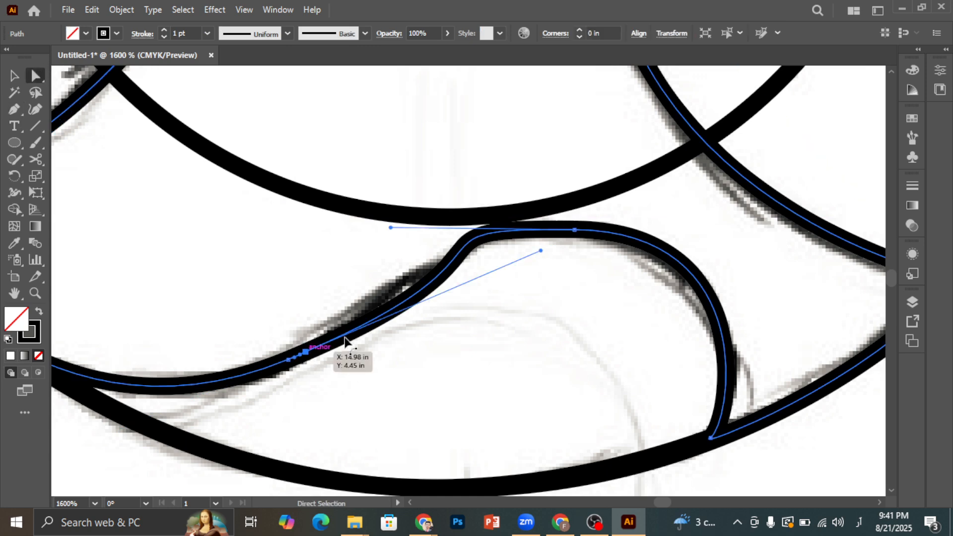
pyautogui.moveTo(543, 252)
pyautogui.mouseDown()
pyautogui.moveTo(462, 264)
pyautogui.moveTo(396, 300)
pyautogui.mouseUp()
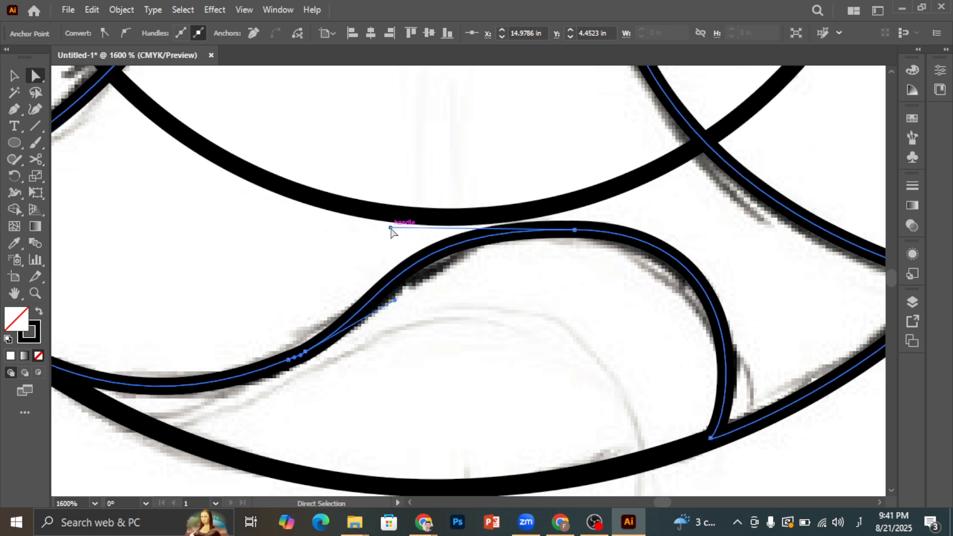
pyautogui.click(400, 228)
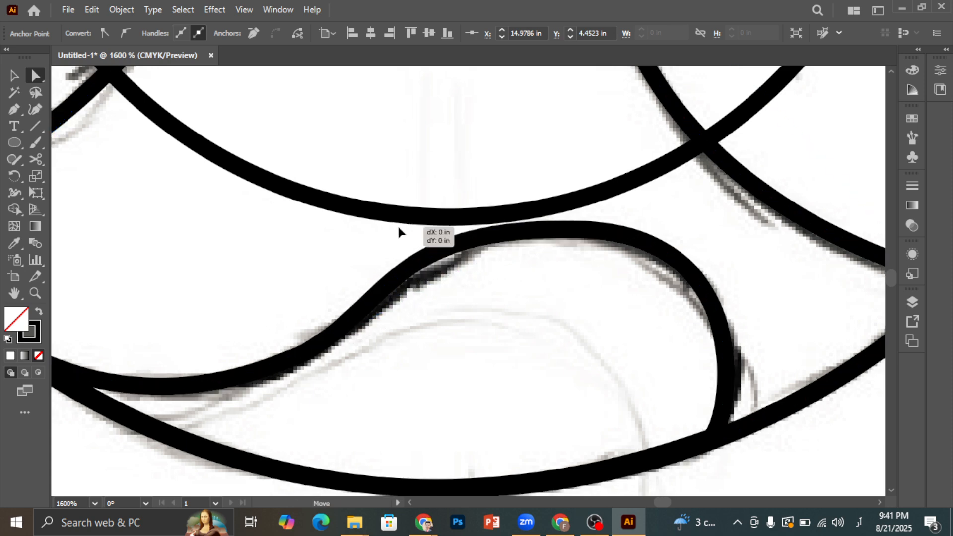
pyautogui.click(474, 240)
# Shorten both handles of the anchor at the small wave's top and level them to fit the sketched hump.
pyautogui.click(575, 230)
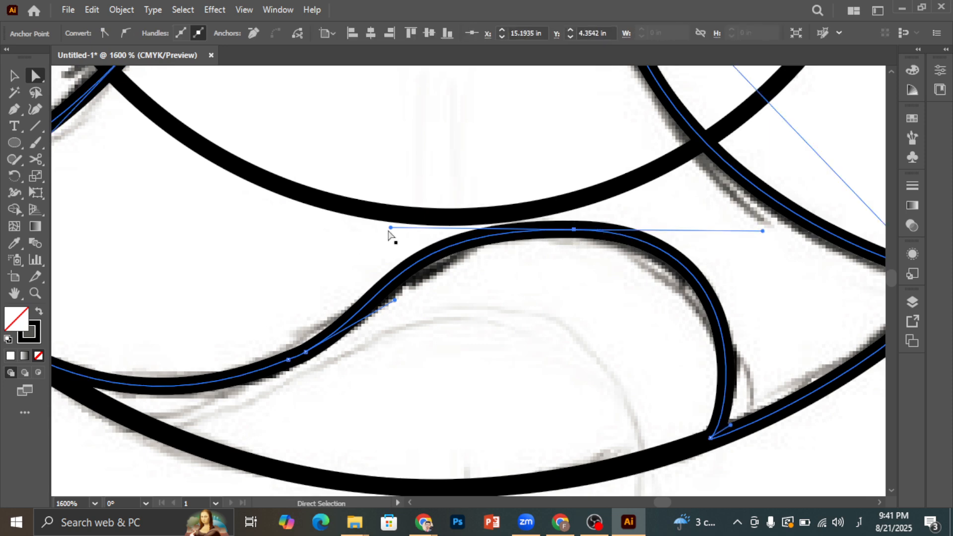
pyautogui.moveTo(391, 228); pyautogui.dragTo(452, 239)
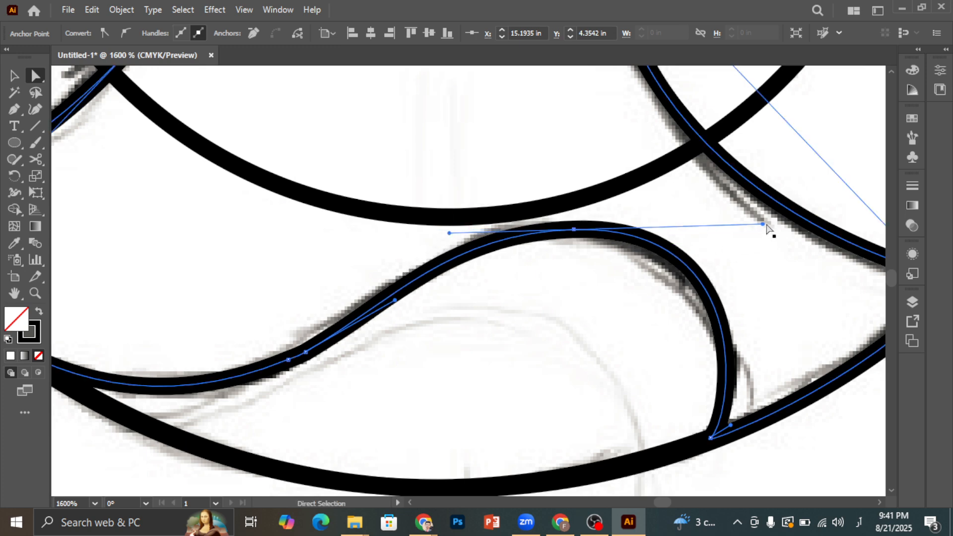
pyautogui.moveTo(767, 225); pyautogui.dragTo(746, 229)
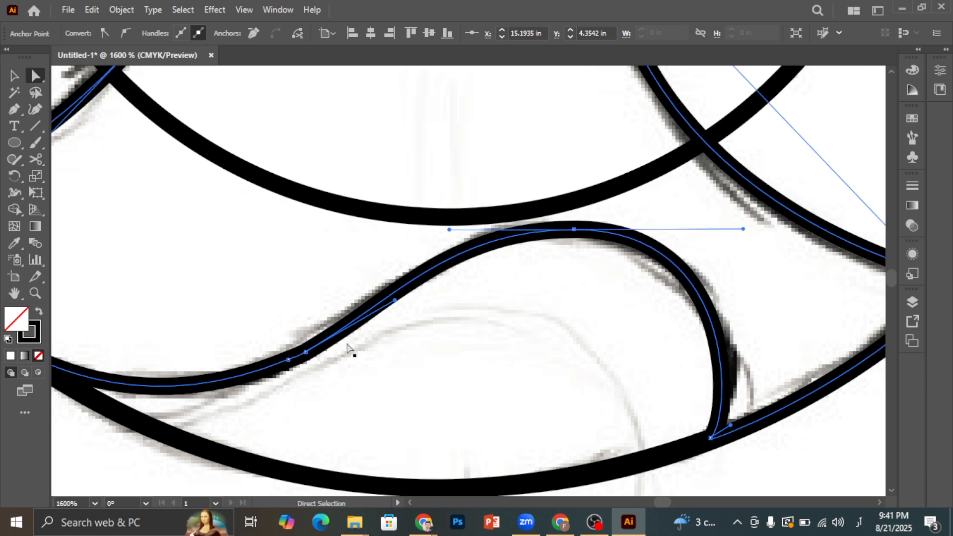
# Move the anchor at the small wave's lower right end slightly down toward the outer circle's edge.
pyautogui.click(711, 439)
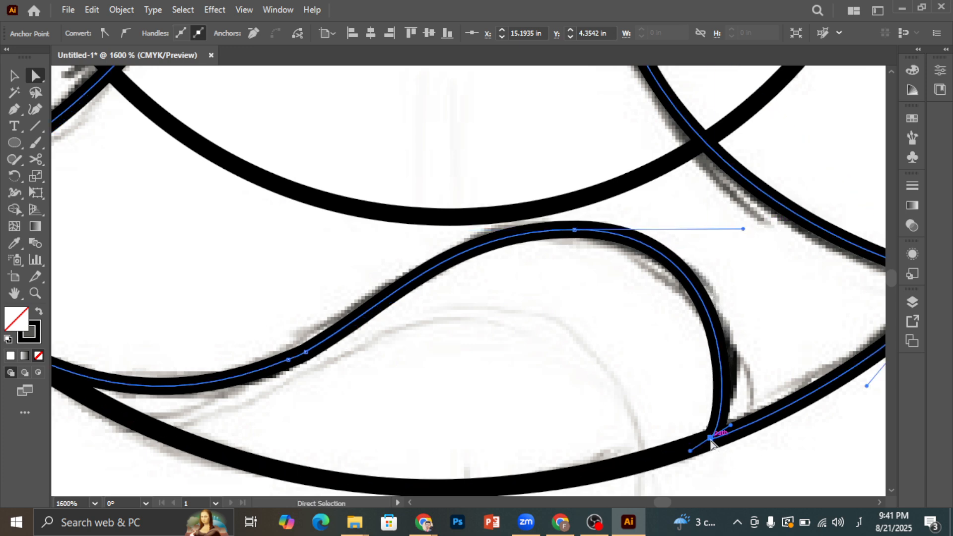
pyautogui.moveTo(710, 439)
pyautogui.mouseDown()
pyautogui.moveTo(732, 440)
pyautogui.moveTo(716, 436)
pyautogui.moveTo(710, 449)
pyautogui.mouseUp()
pyautogui.hotkey('ctrl', '-')
pyautogui.hotkey('ctrl', '-')
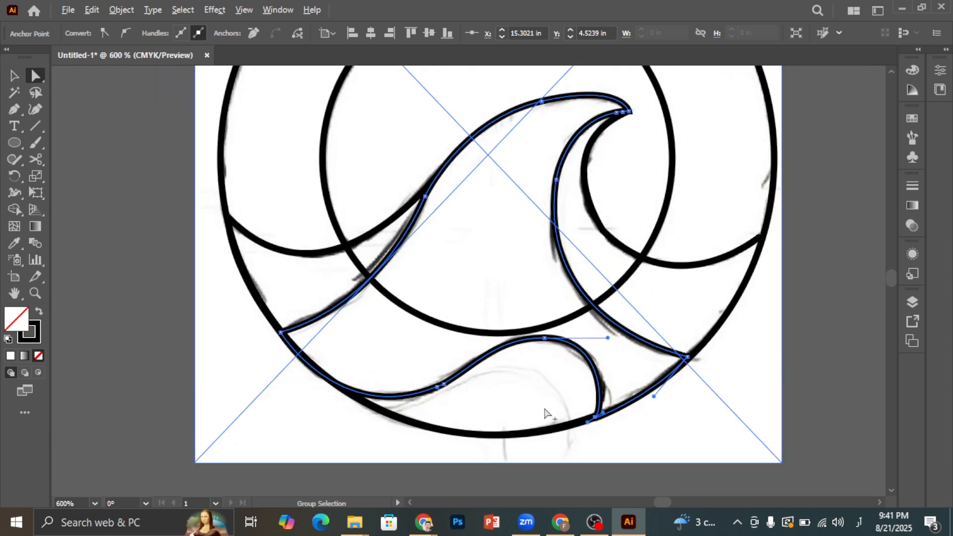
# Move the sketch image to the right, clear of the traced logo outlines.
pyautogui.click(14, 76)
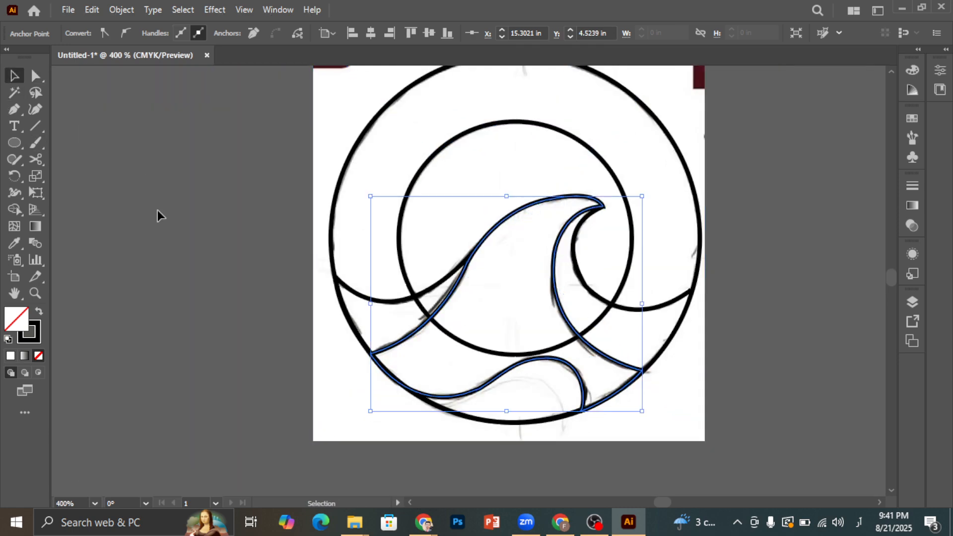
pyautogui.click(185, 245)
pyautogui.hotkey('ctrl', '-')
pyautogui.moveTo(400, 153); pyautogui.dragTo(727, 149)
pyautogui.click(375, 359)
pyautogui.scroll(1, 335, 339)
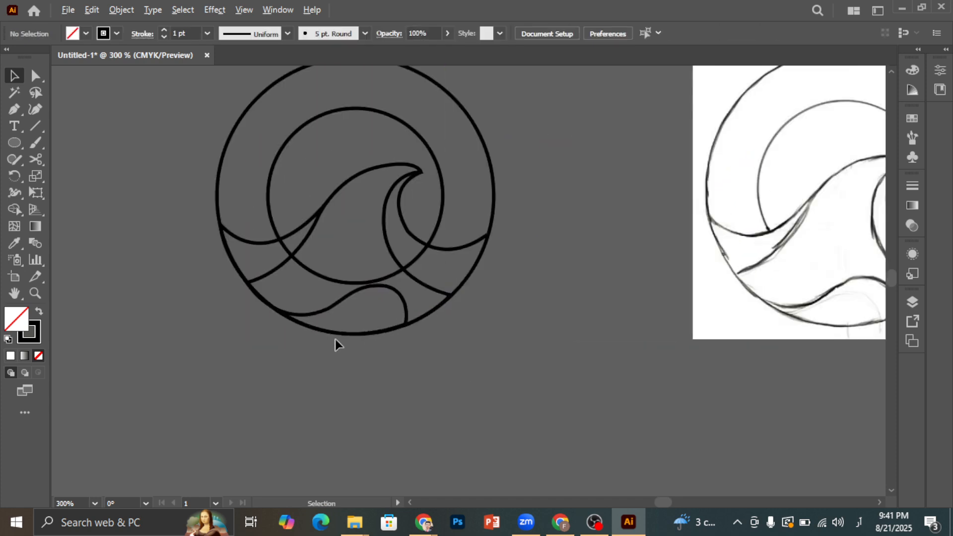
pyautogui.scroll(-1, 341, 341)
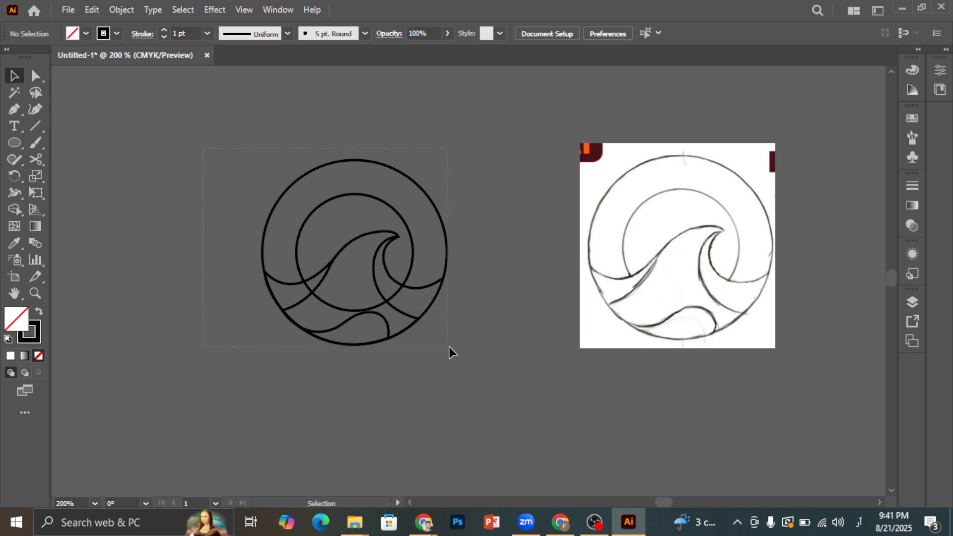
# Select all traced logo outlines and merge the wave regions crossed by the inner circle's lower arc with Shape Builder.
pyautogui.moveTo(451, 351); pyautogui.dragTo(410, 343)
pyautogui.scroll(1, 328, 309)
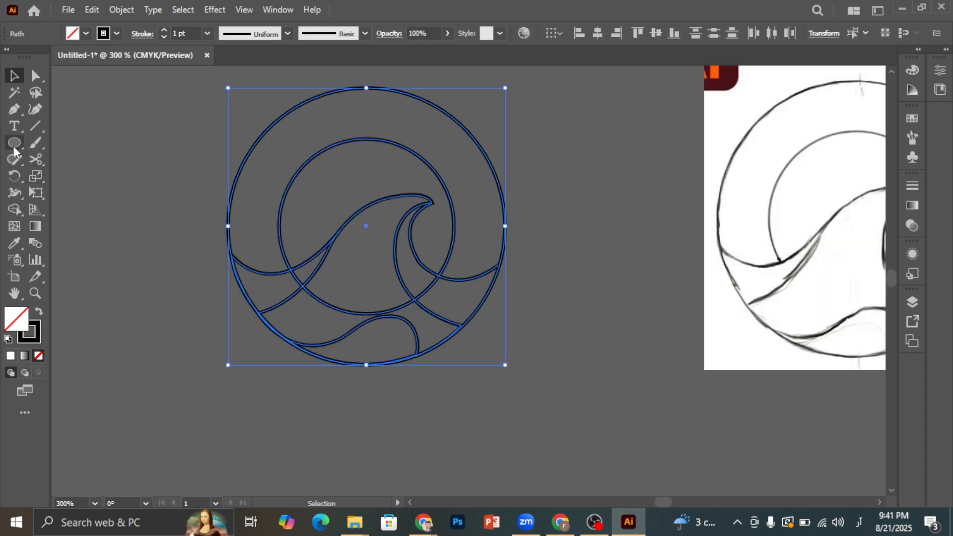
pyautogui.click(15, 208)
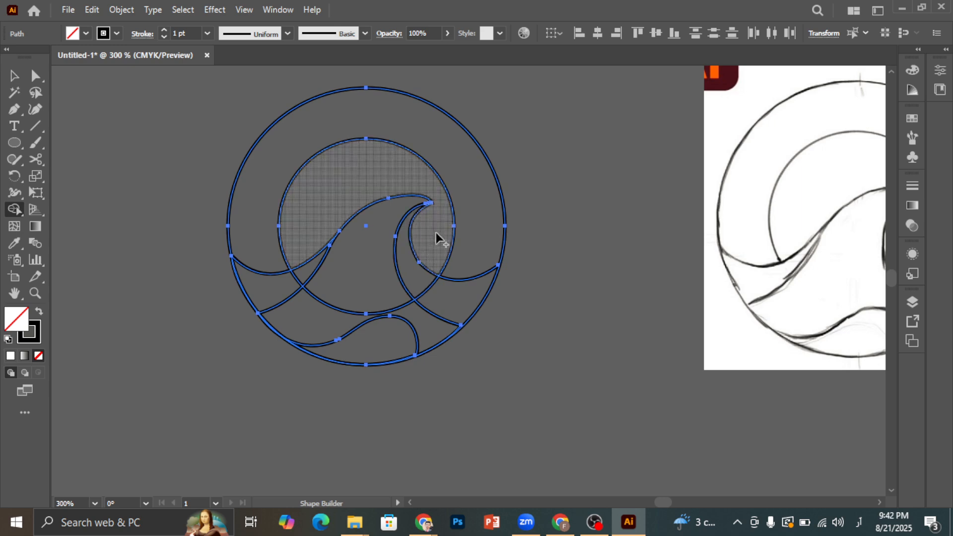
pyautogui.scroll(-1, 254, 282)
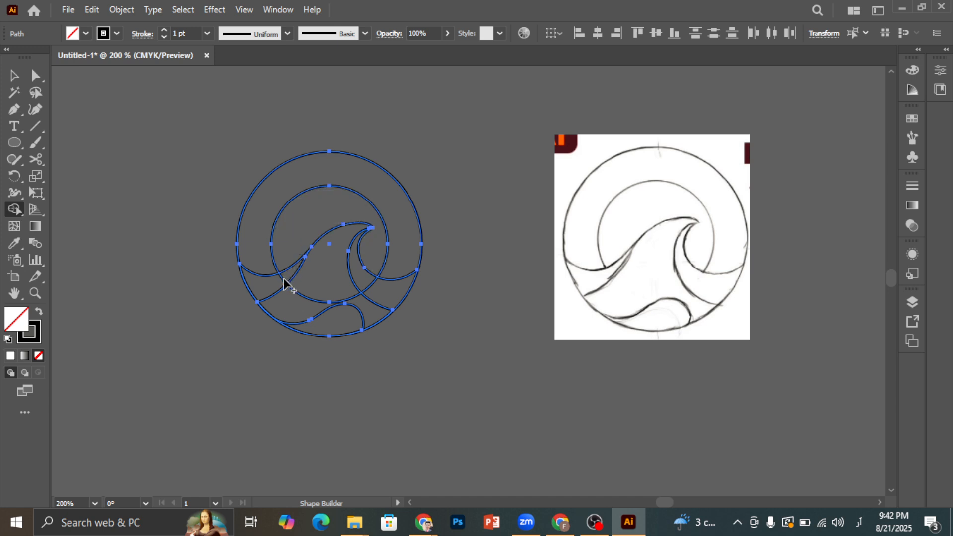
pyautogui.click(281, 283)
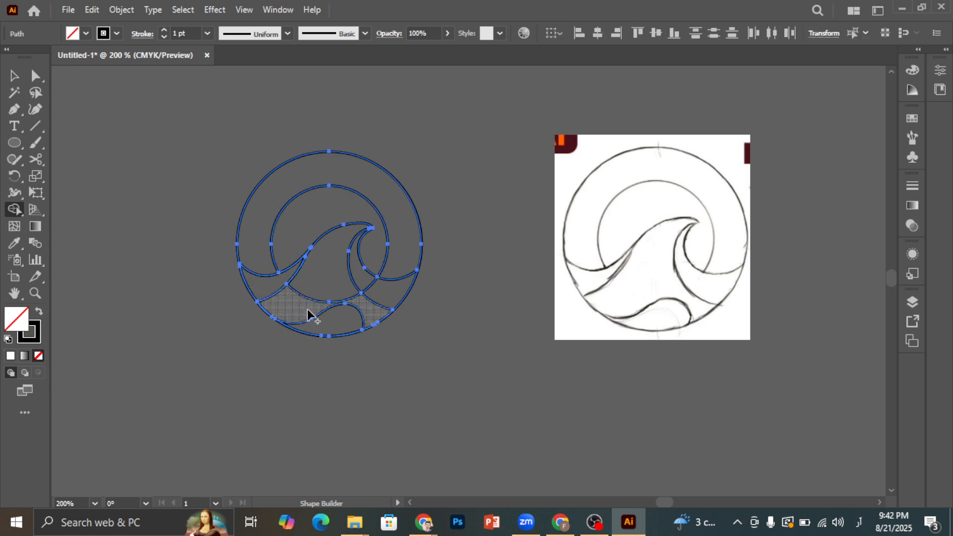
pyautogui.moveTo(310, 310)
pyautogui.mouseDown()
pyautogui.moveTo(319, 298)
pyautogui.moveTo(390, 322)
pyautogui.mouseUp()
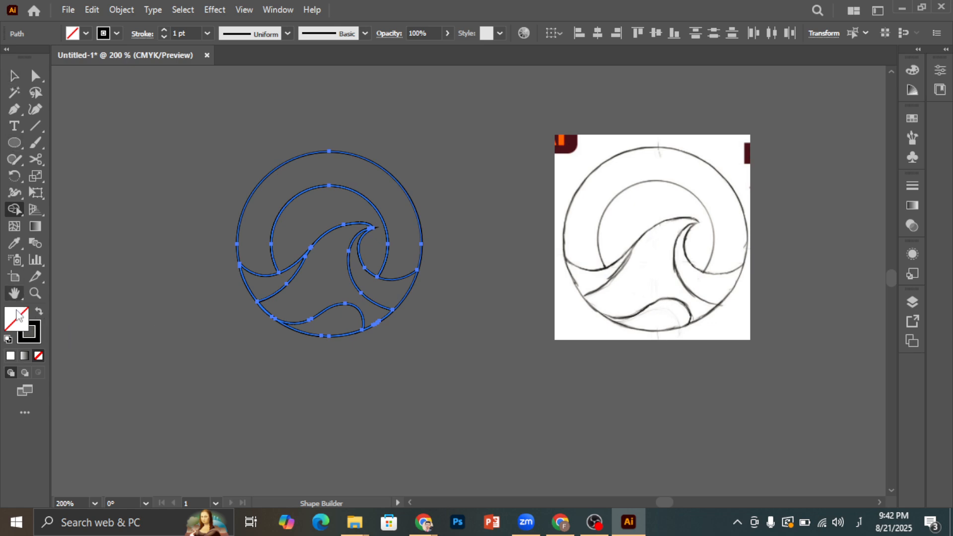
# Switch to a black fill without stroke and fill the ring, side waves, main wave body and small wave using Shape Builder.
pyautogui.click(39, 313)
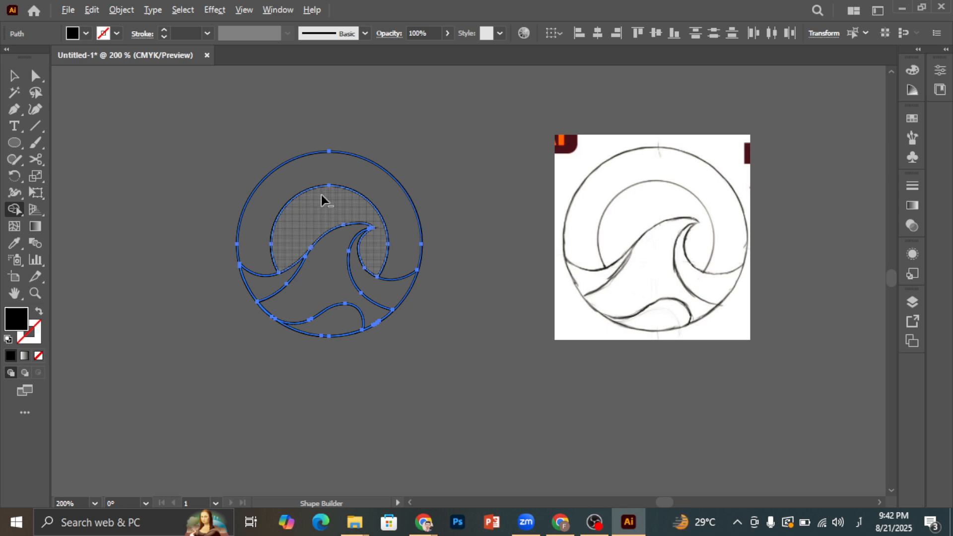
pyautogui.scroll(1, 321, 195)
pyautogui.scroll(-1, 250, 220)
pyautogui.scroll(1, 272, 216)
pyautogui.scroll(-1, 251, 217)
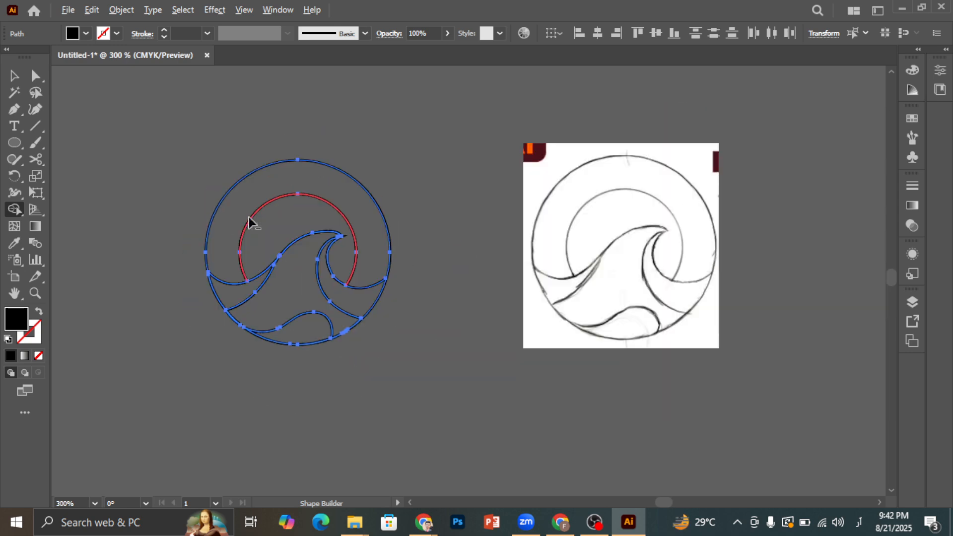
pyautogui.scroll(1, 285, 209)
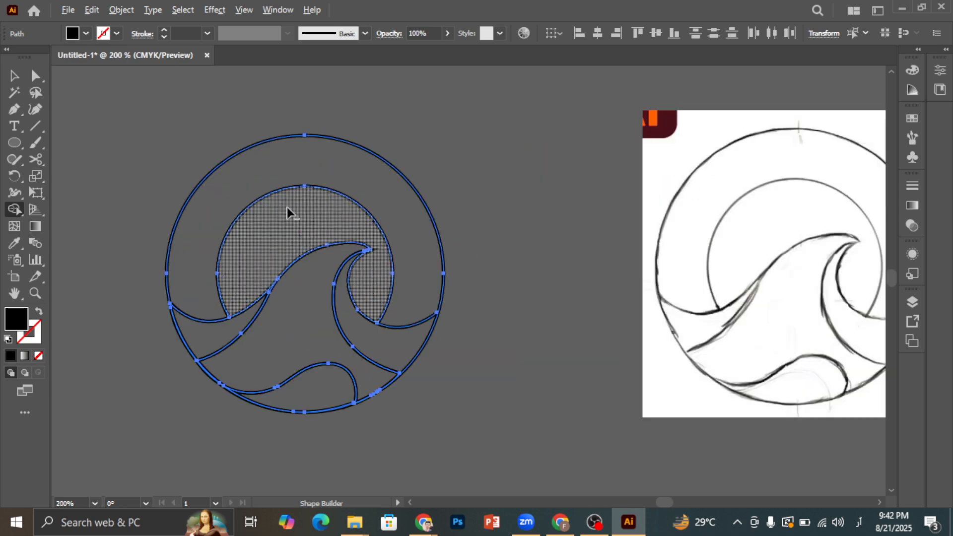
pyautogui.click(306, 171)
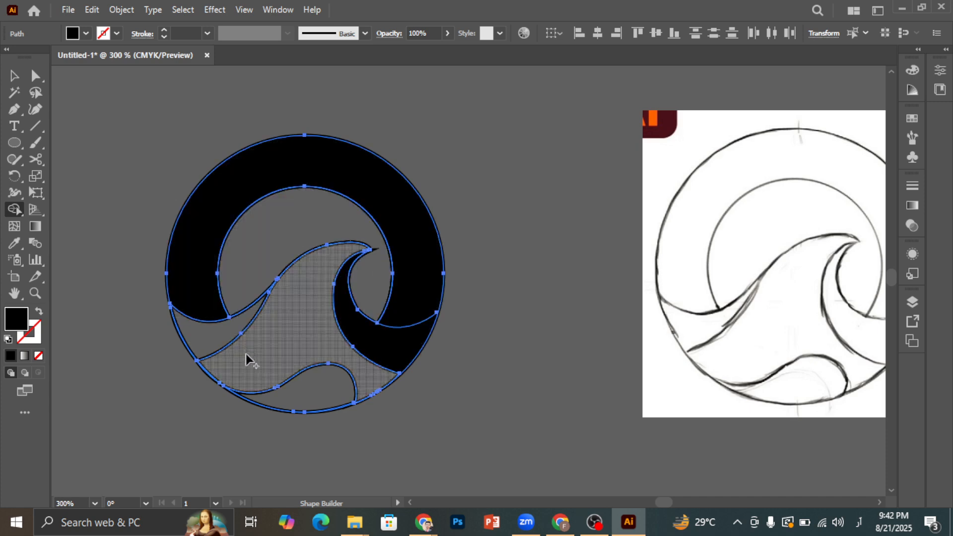
pyautogui.moveTo(216, 340); pyautogui.dragTo(294, 336)
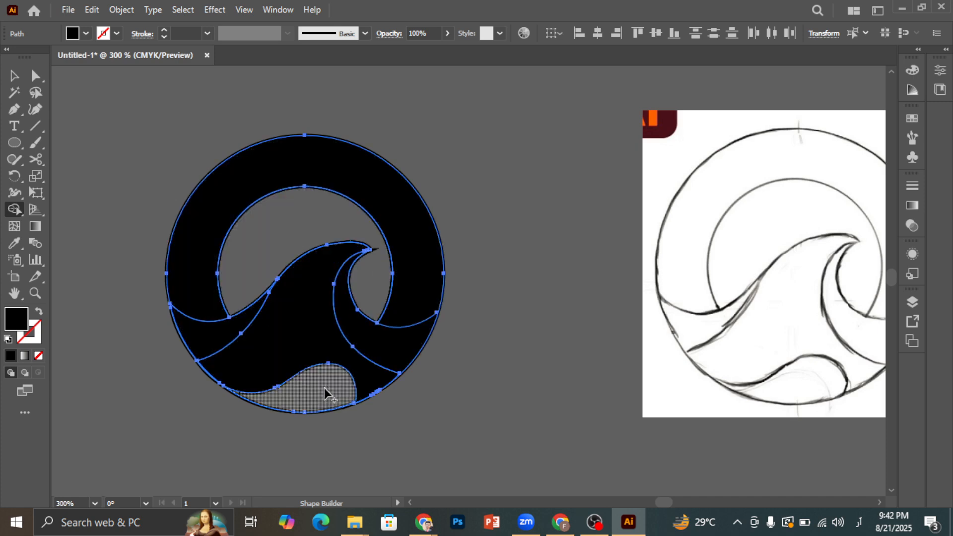
pyautogui.click(324, 389)
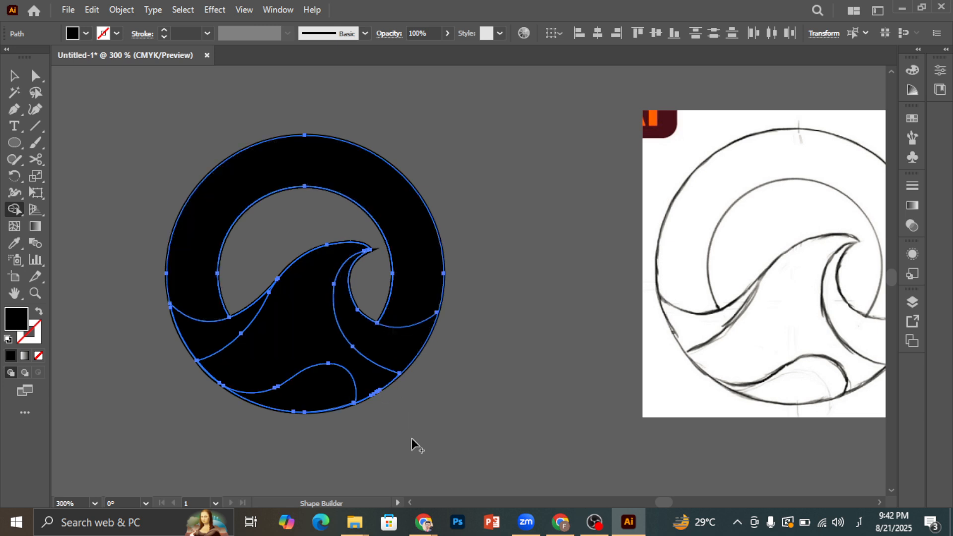
pyautogui.click(382, 341)
# Try to select the ring, main wave, side wave and small wave shapes together and move them up and to the left.
pyautogui.click(13, 76)
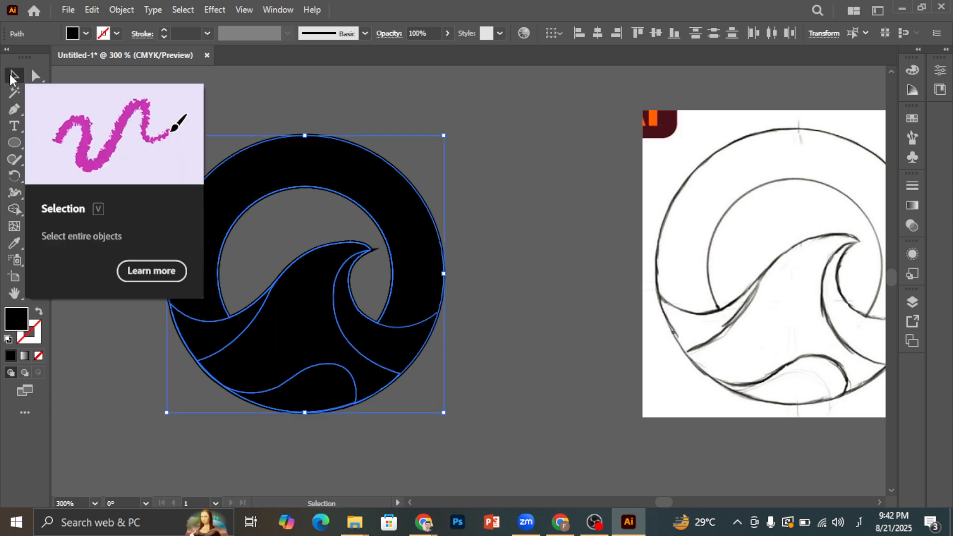
pyautogui.click(36, 76)
pyautogui.click(484, 237)
pyautogui.click(400, 213)
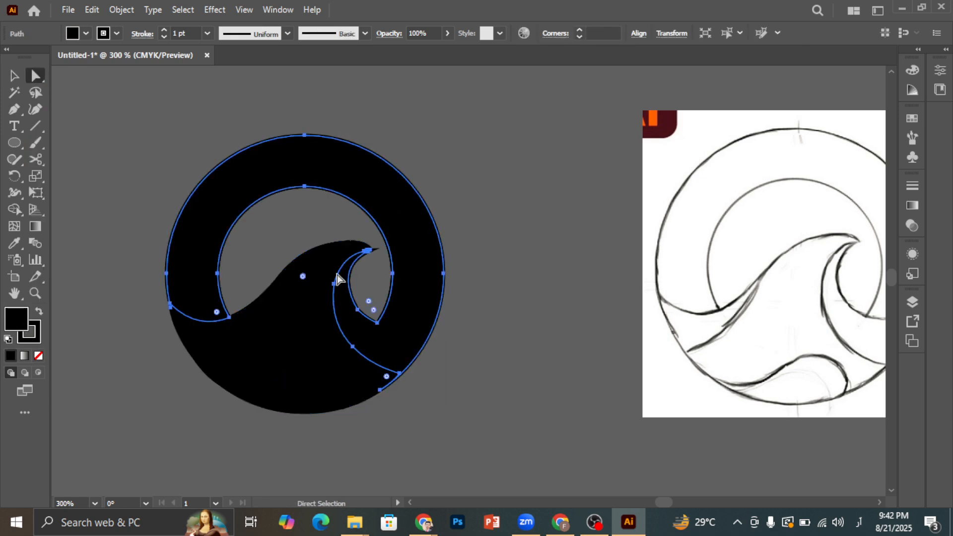
pyautogui.keyDown('shift'); pyautogui.click(315, 285); pyautogui.keyUp('shift')
pyautogui.keyDown('shift'); pyautogui.click(222, 329); pyautogui.keyUp('shift')
pyautogui.keyDown('shift'); pyautogui.click(290, 402); pyautogui.keyUp('shift')
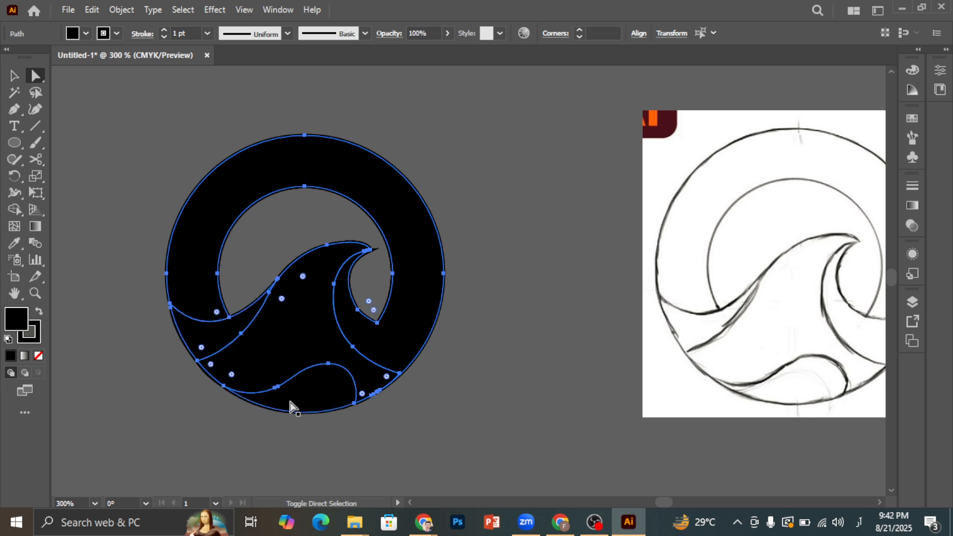
pyautogui.keyDown('shift'); pyautogui.click(311, 392); pyautogui.keyUp('shift')
pyautogui.scroll(-1, 528, 383)
pyautogui.moveTo(394, 358); pyautogui.dragTo(134, 267)
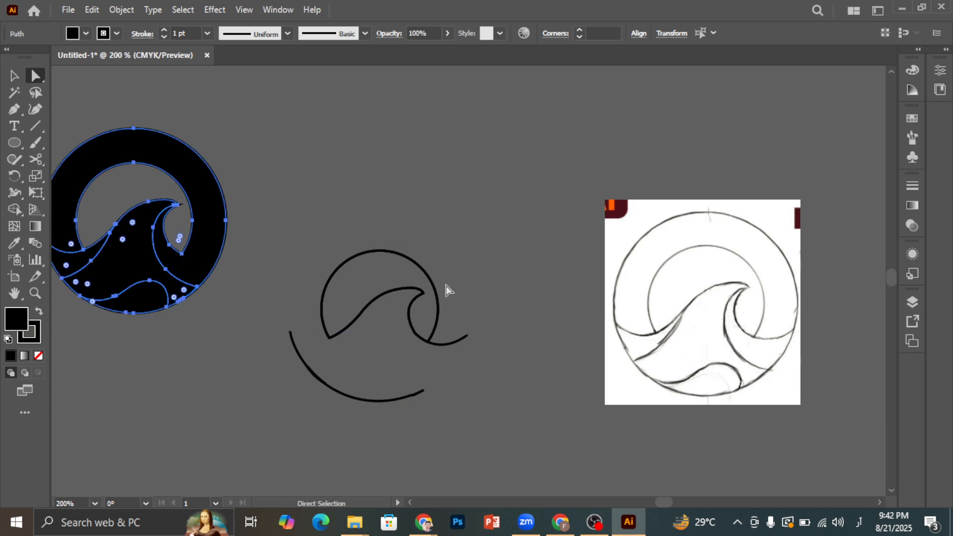
# Undo the move of the logo shapes and the black fills of the small wave and main wave body.
pyautogui.click(14, 77)
pyautogui.hotkey('ctrl', 'z')
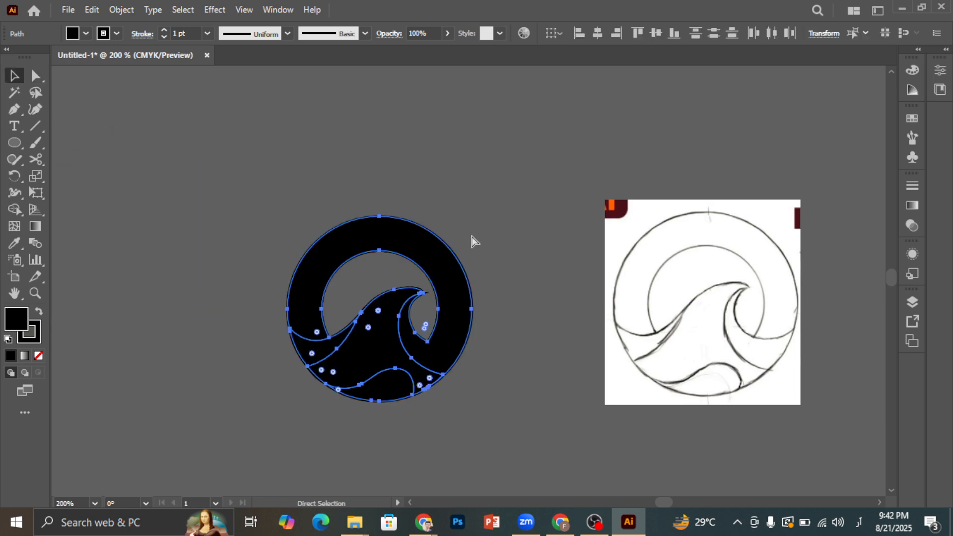
pyautogui.hotkey('ctrl', 'z')
pyautogui.hotkey('ctrl', 'z')
pyautogui.hotkey('ctrl', 'z')
pyautogui.hotkey('ctrl', 'z')
pyautogui.hotkey('ctrl', 'z')
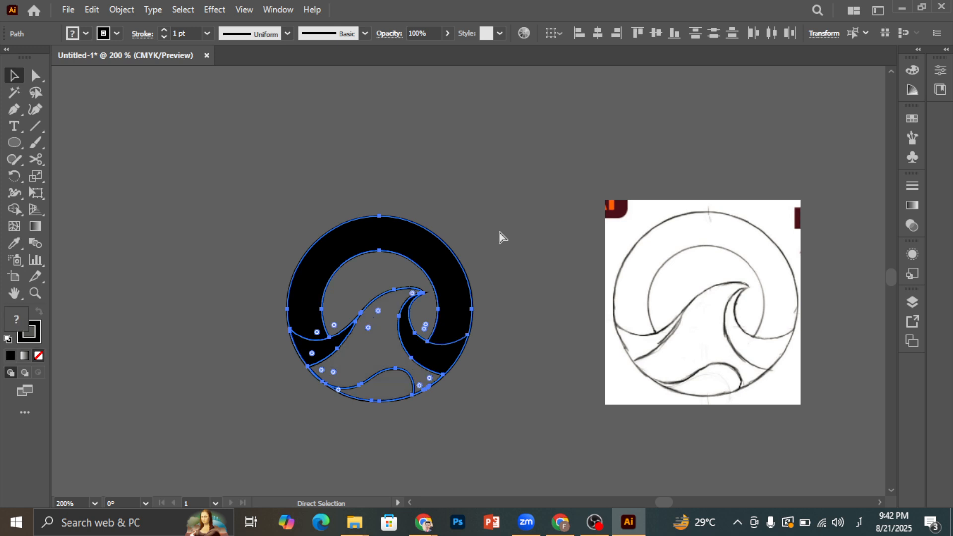
# Try to join the end point of the wave's right-hand shoulder curve to the outer circle.
pyautogui.click(513, 261)
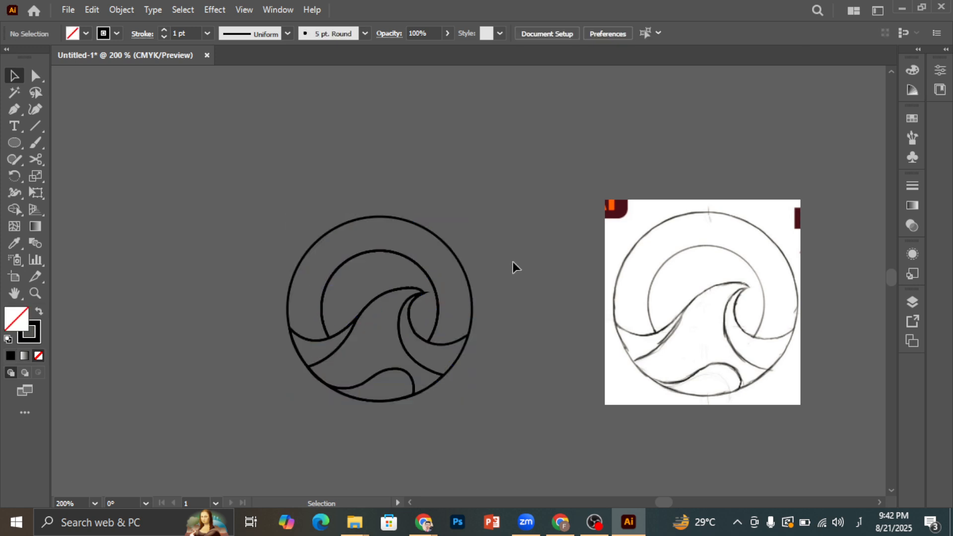
pyautogui.scroll(-3, 514, 266)
pyautogui.scroll(2, 454, 302)
pyautogui.scroll(1, 501, 312)
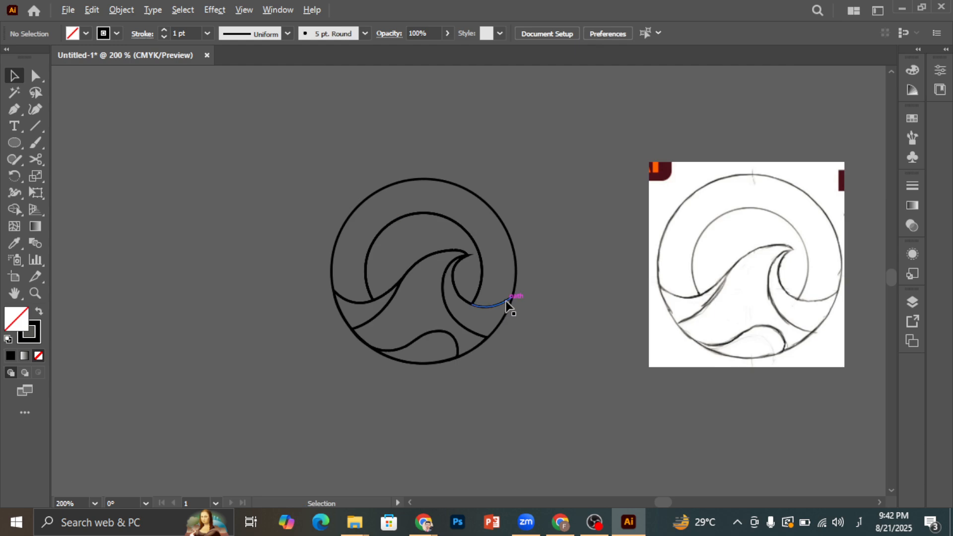
pyautogui.scroll(2, 503, 303)
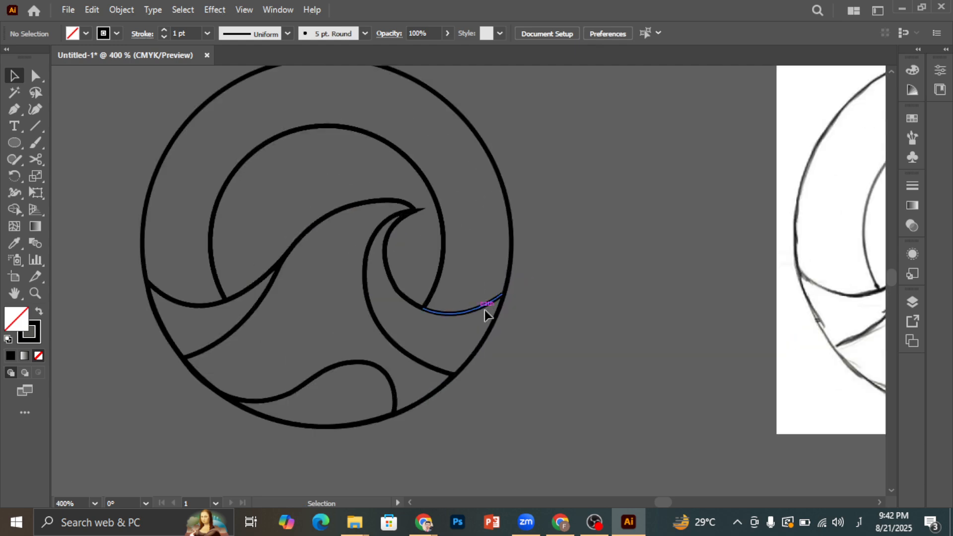
pyautogui.click(33, 75)
pyautogui.scroll(2, 482, 311)
pyautogui.scroll(1, 566, 309)
pyautogui.click(562, 292)
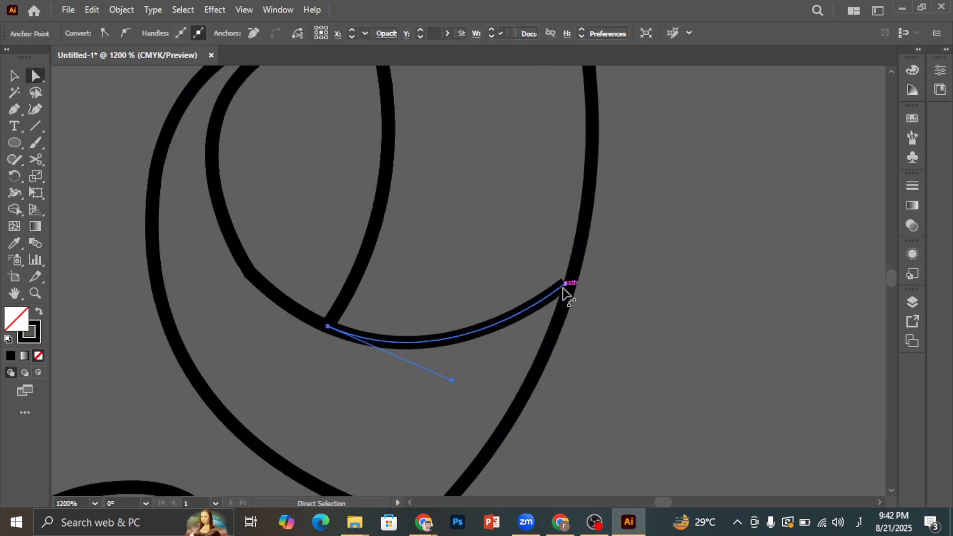
pyautogui.moveTo(568, 283); pyautogui.dragTo(531, 307)
pyautogui.scroll(1, 574, 290)
pyautogui.rightClick(572, 278)
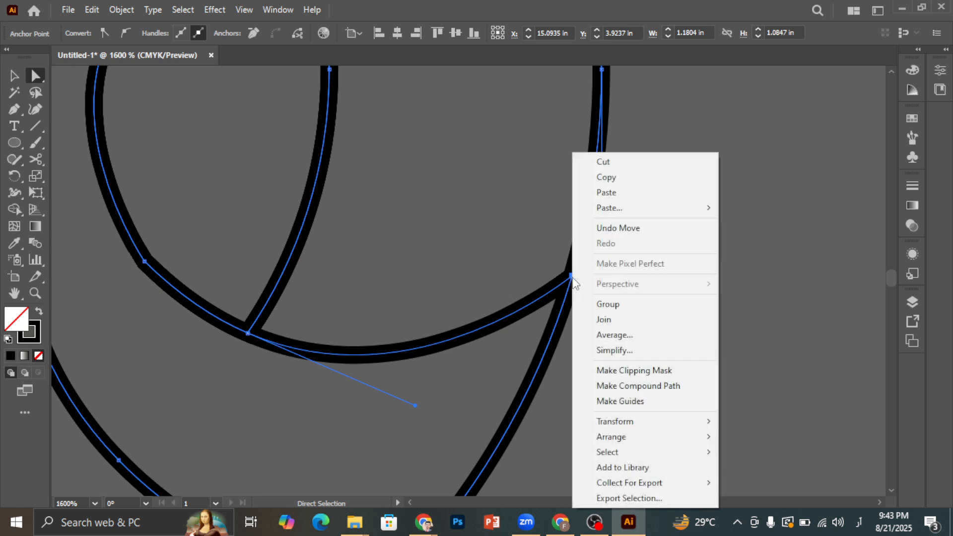
pyautogui.click(617, 321)
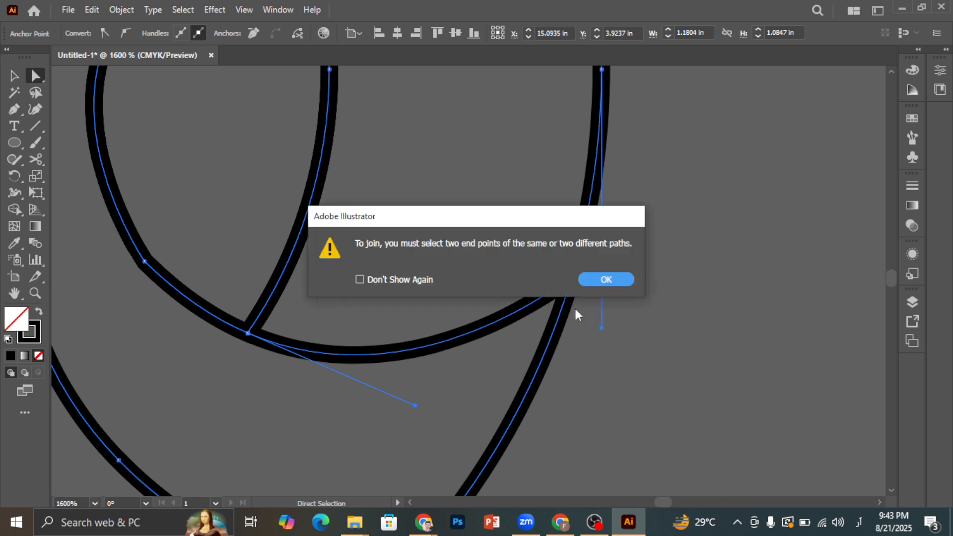
pyautogui.click(618, 279)
# Add an anchor point to the outer circle level with the end of the right-hand wave curve.
pyautogui.press('v')
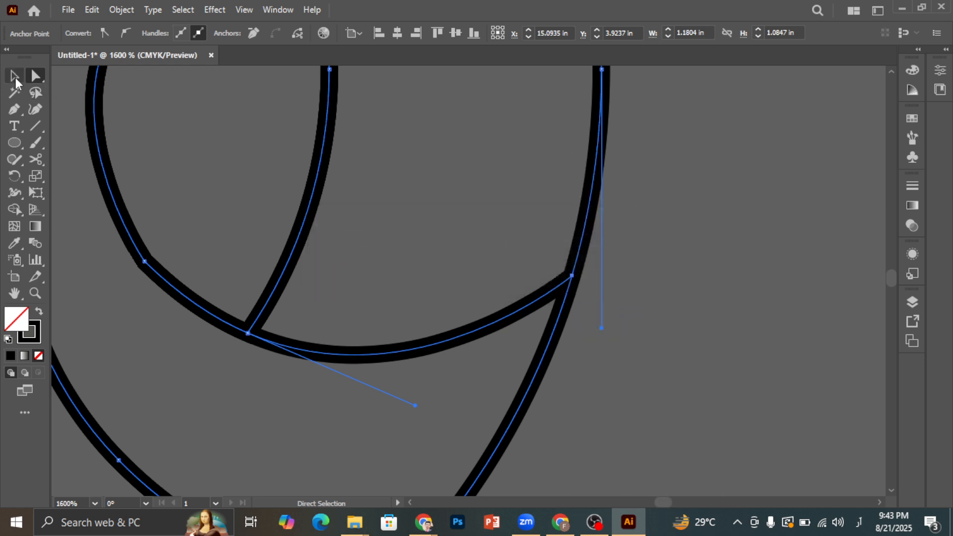
pyautogui.click(633, 245)
pyautogui.click(565, 280)
pyautogui.scroll(3, 570, 268)
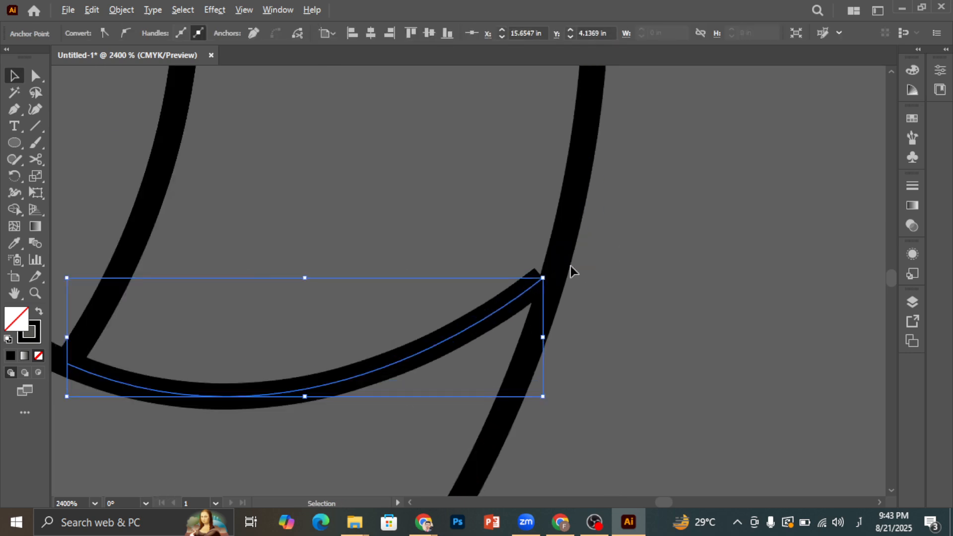
pyautogui.click(570, 254)
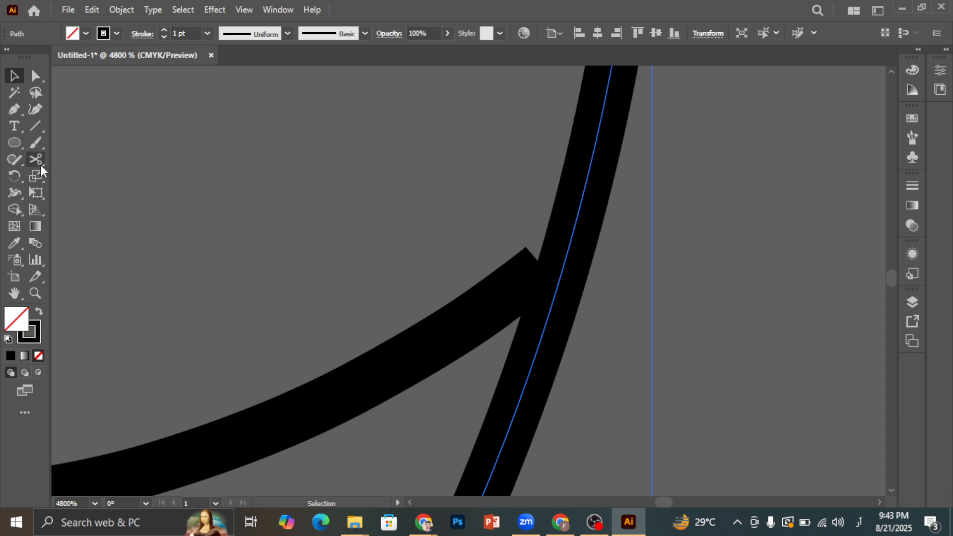
pyautogui.moveTo(17, 111); pyautogui.dragTo(45, 126)
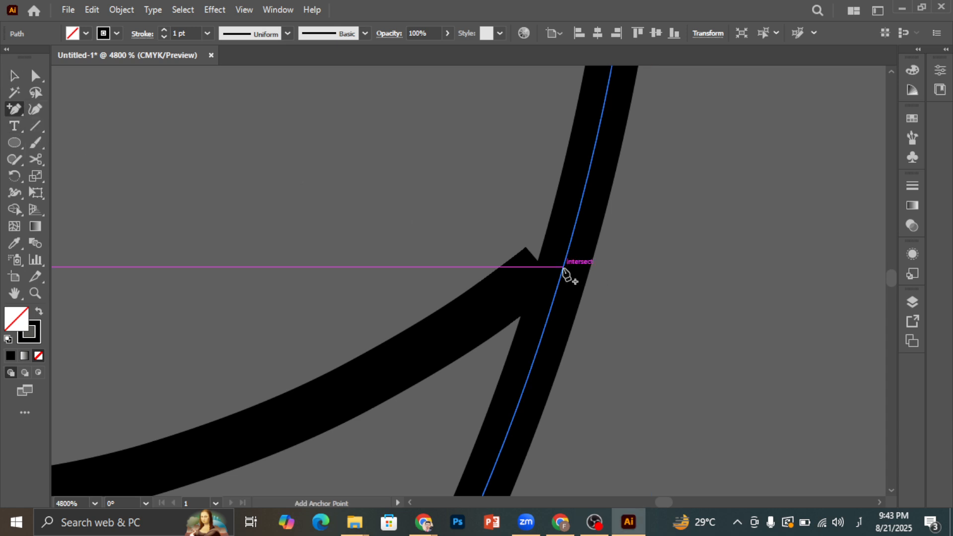
pyautogui.click(564, 268)
# Try to join the circle's new anchor point with the right-hand wave curve's end point, then clear the selection.
pyautogui.click(35, 76)
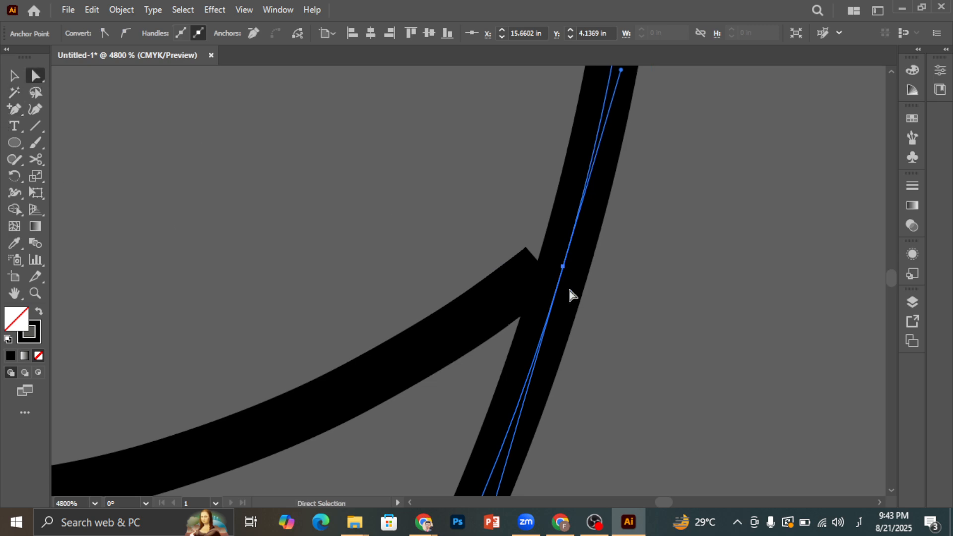
pyautogui.keyDown('shift'); pyautogui.click(543, 267); pyautogui.keyUp('shift')
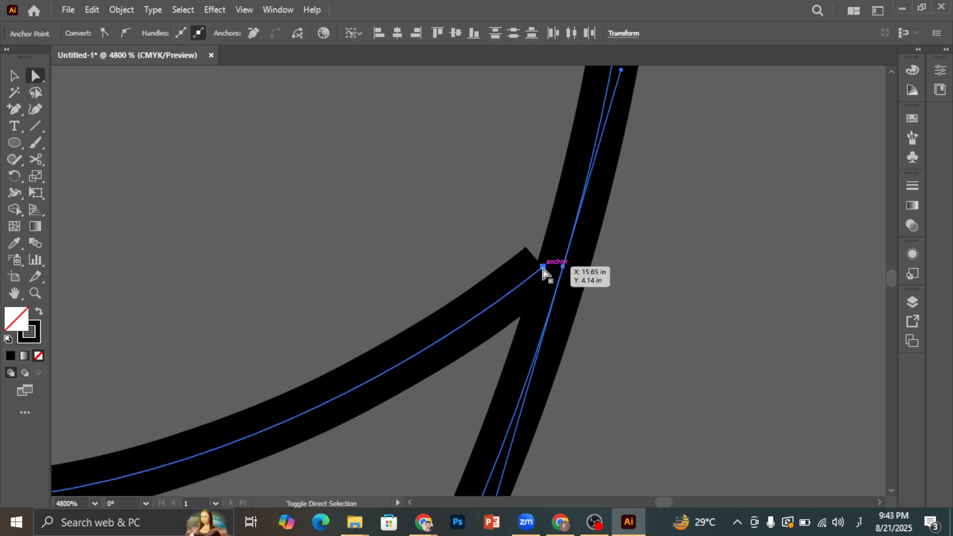
pyautogui.rightClick(565, 269)
pyautogui.click(595, 320)
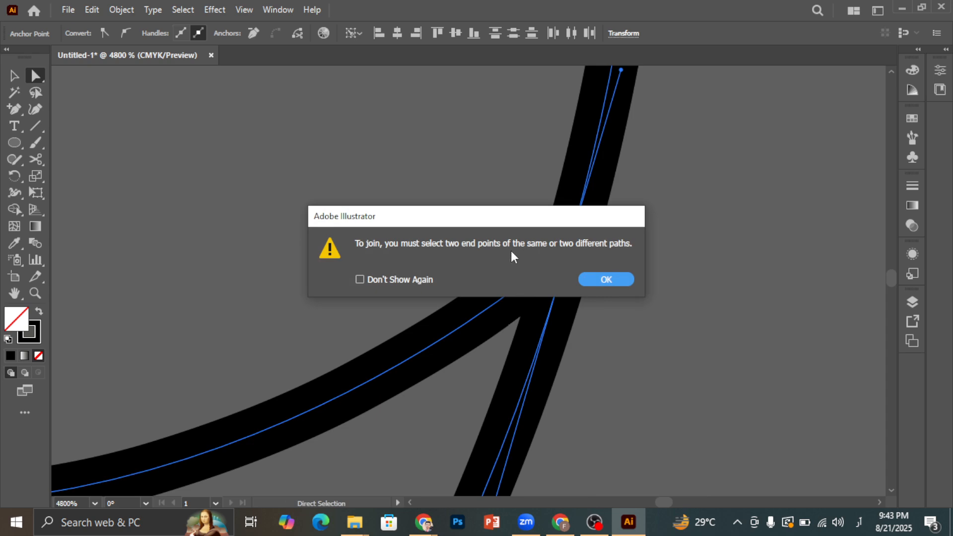
pyautogui.click(606, 279)
pyautogui.click(661, 264)
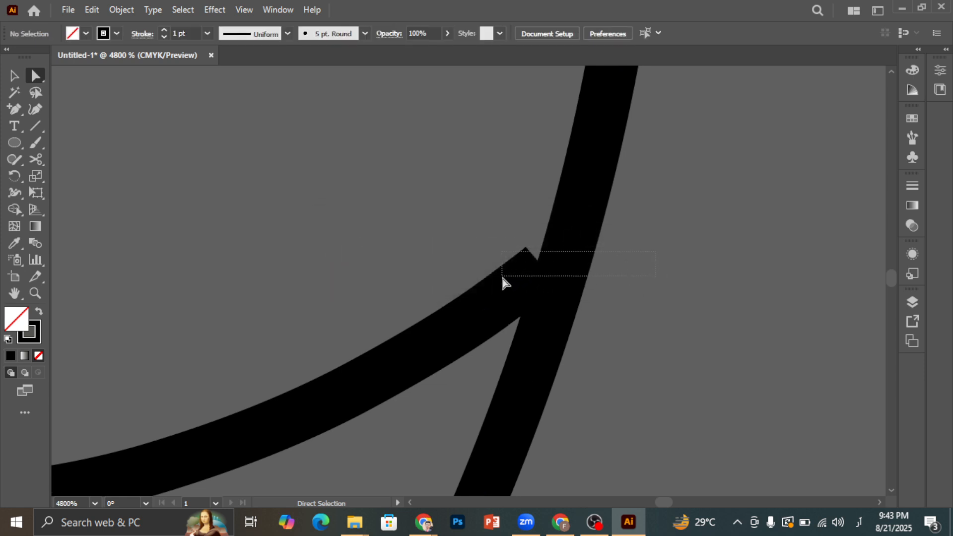
pyautogui.click(543, 268)
pyautogui.rightClick(544, 268)
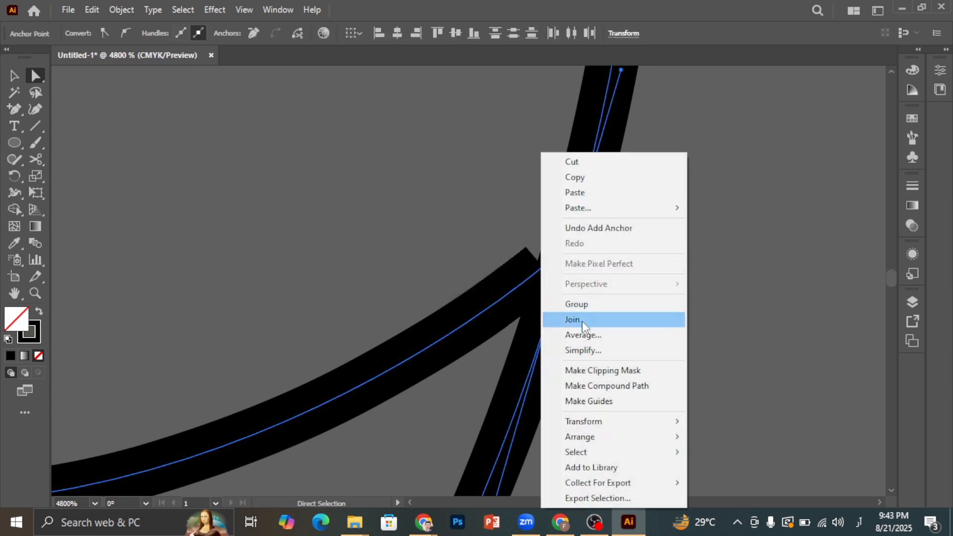
pyautogui.click(583, 322)
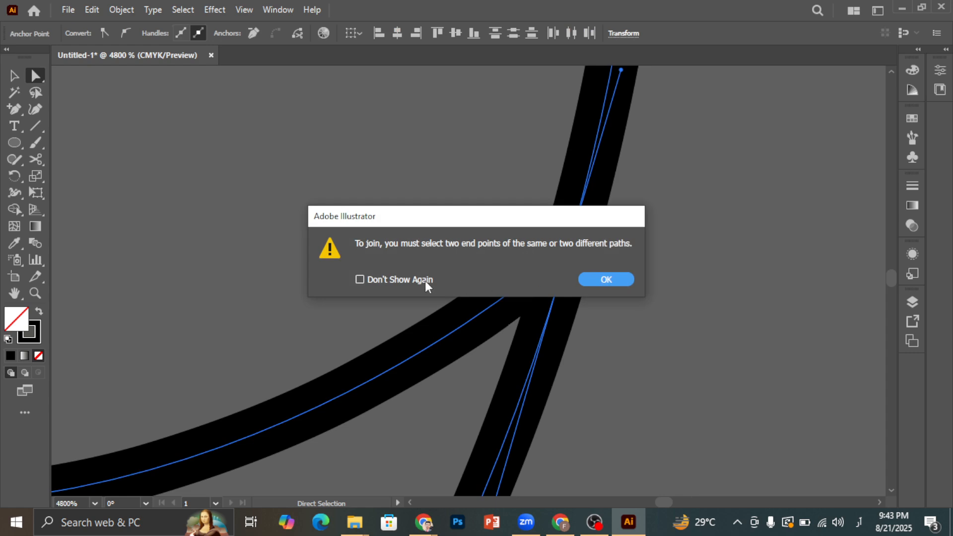
pyautogui.click(598, 283)
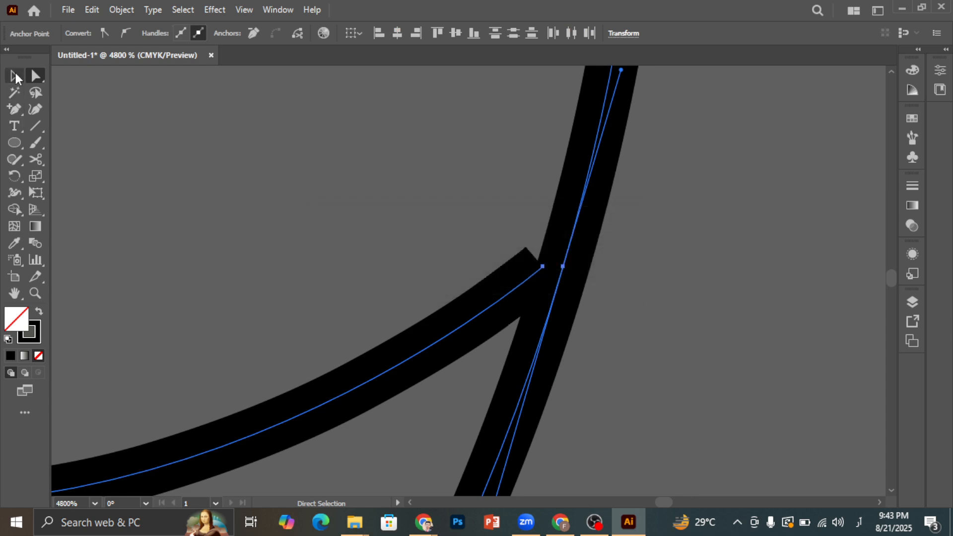
pyautogui.click(15, 76)
pyautogui.click(103, 125)
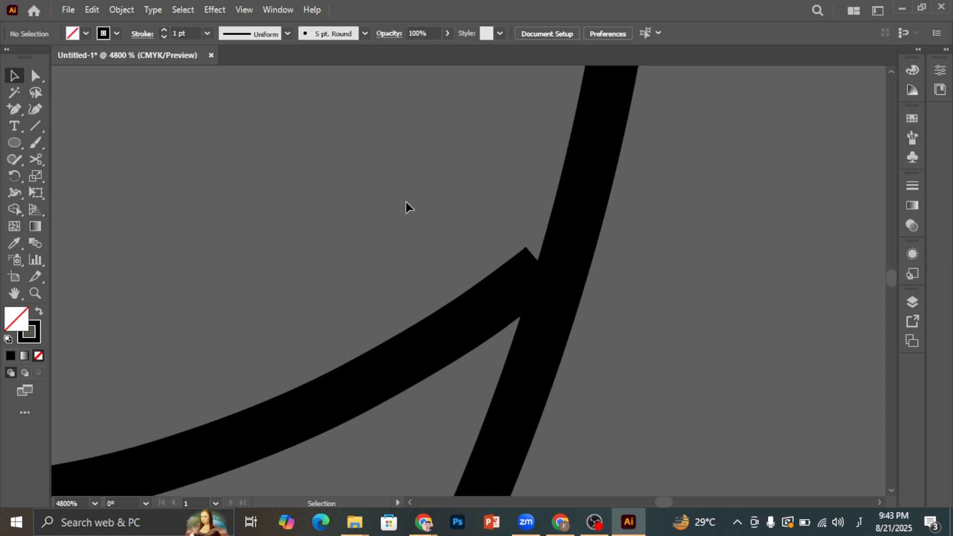
# Move the right-hand wave curve's end point onto the outer circle's path.
pyautogui.click(542, 268)
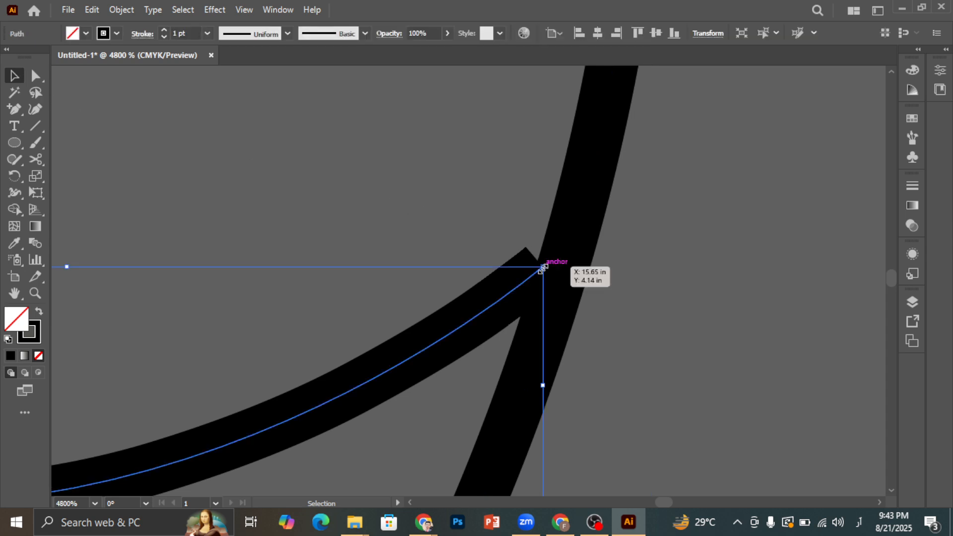
pyautogui.click(35, 75)
pyautogui.hotkey('ctrl', 'a')
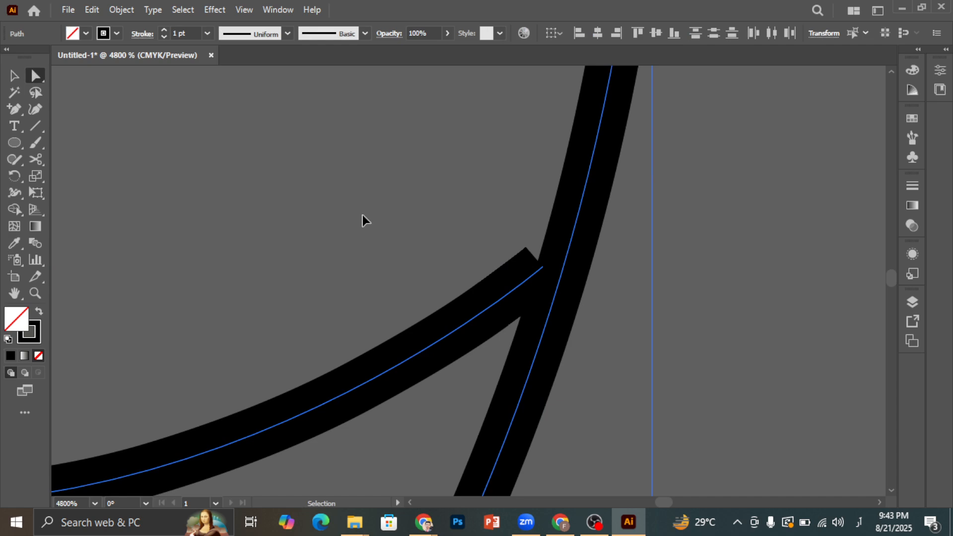
pyautogui.click(348, 186)
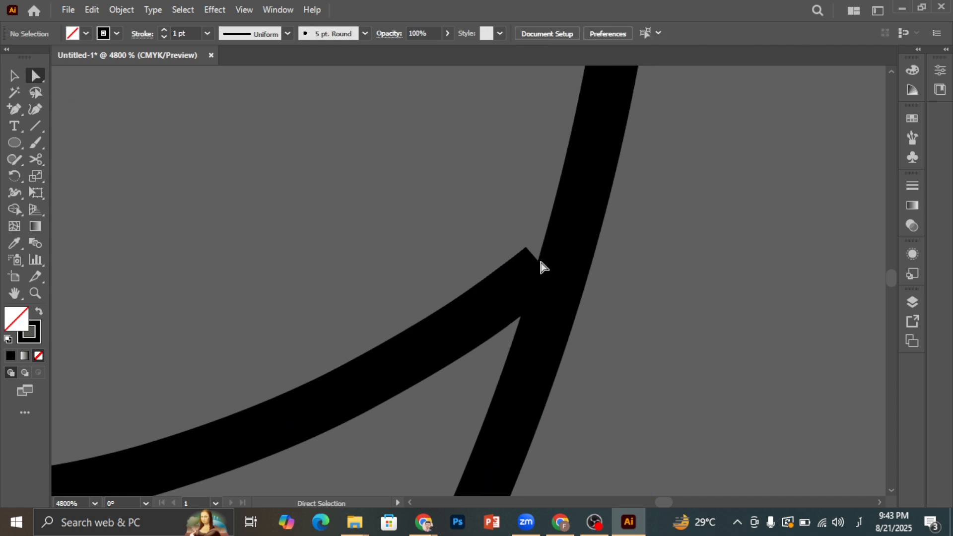
pyautogui.moveTo(542, 266); pyautogui.dragTo(566, 271)
pyautogui.click(708, 273)
# Select all the wave logo's paths for the Shape Builder tool and set the fill colour to red #ff0044.
pyautogui.scroll(-3, 709, 274)
pyautogui.scroll(-5, 706, 288)
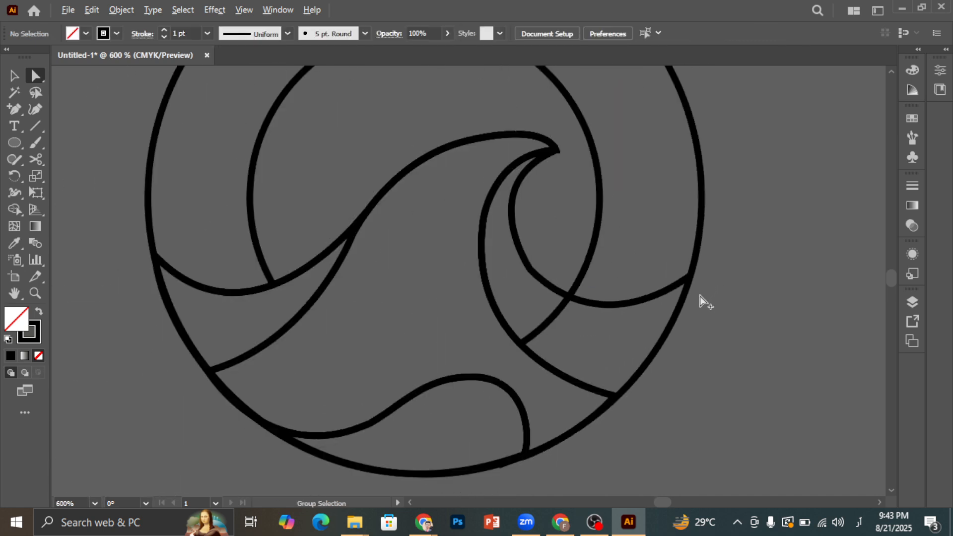
pyautogui.scroll(-2, 272, 247)
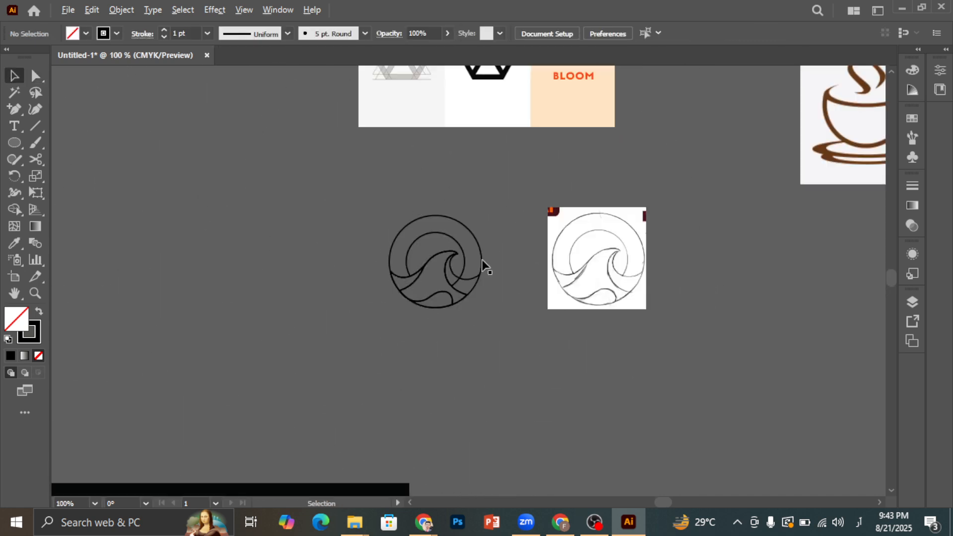
pyautogui.scroll(2, 562, 265)
pyautogui.hotkey('ctrl', 'a')
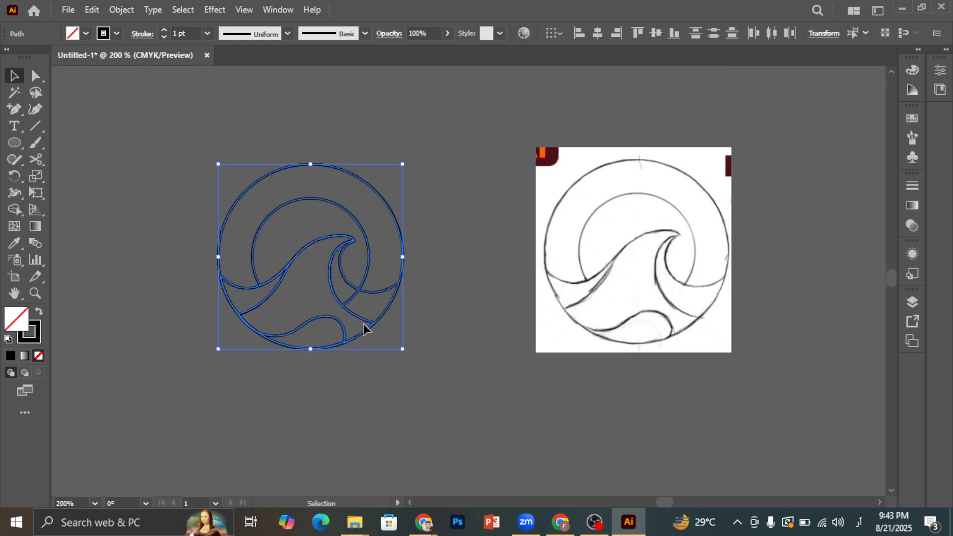
pyautogui.scroll(1, 322, 303)
pyautogui.click(14, 209)
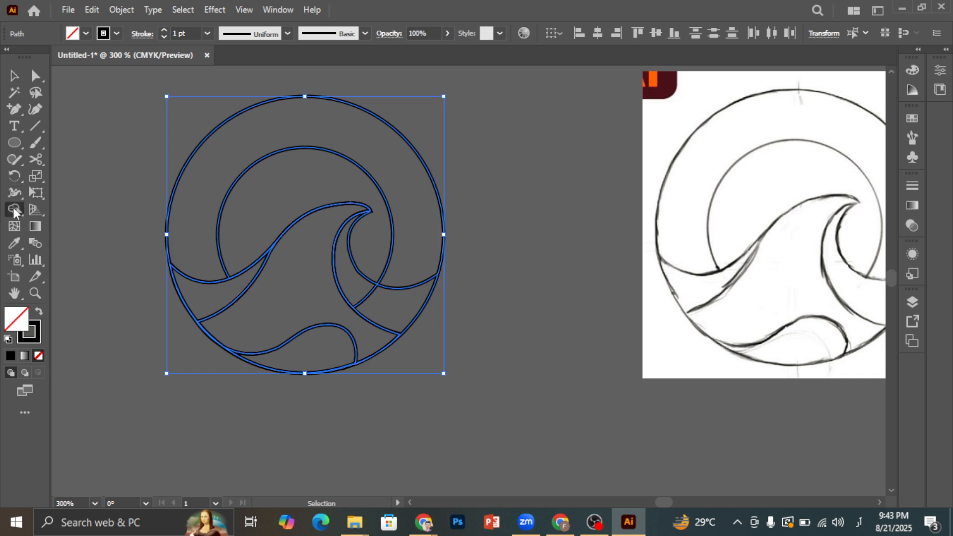
pyautogui.doubleClick(23, 322)
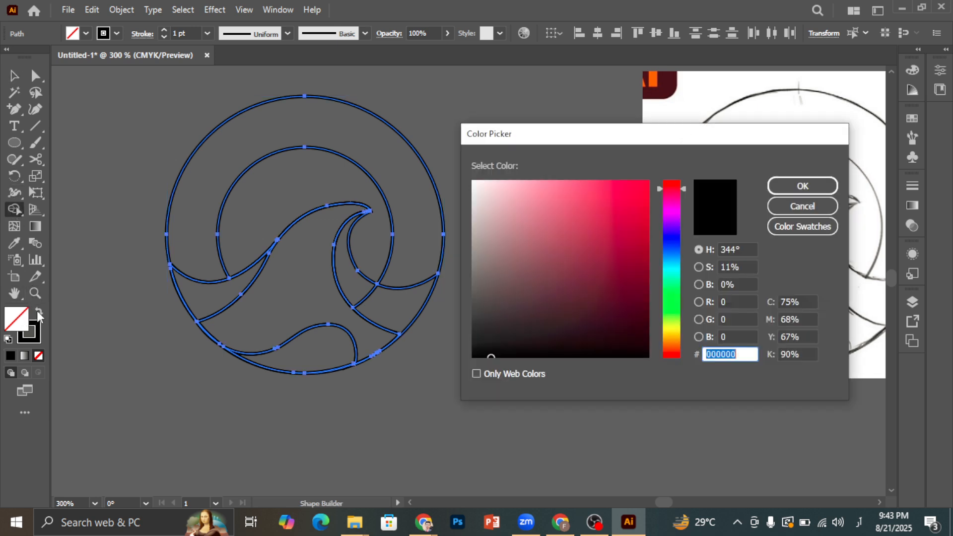
pyautogui.write('ff0044')
pyautogui.click(803, 185)
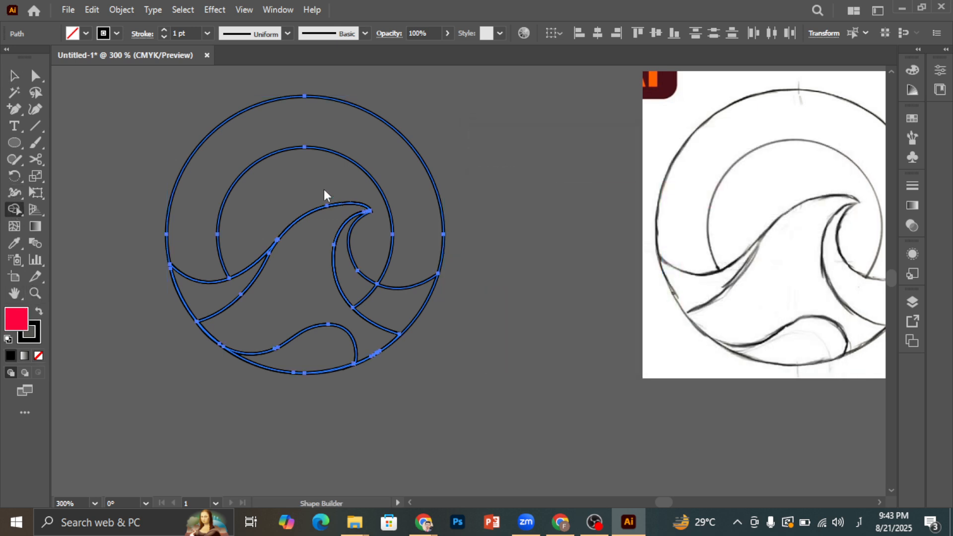
# Build red shapes from the upper ring, the merged right-hand wave regions, the main wave body and the remaining lower regions.
pyautogui.click(291, 131)
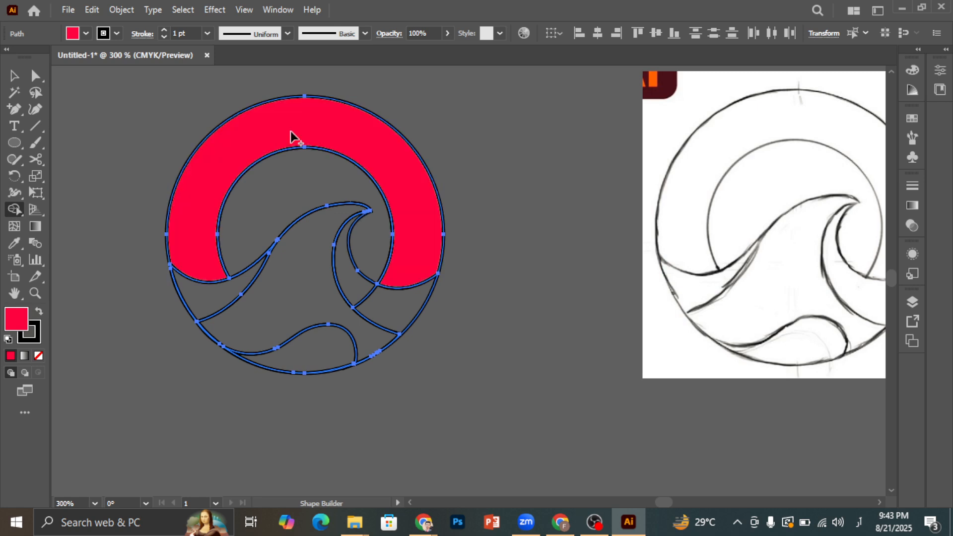
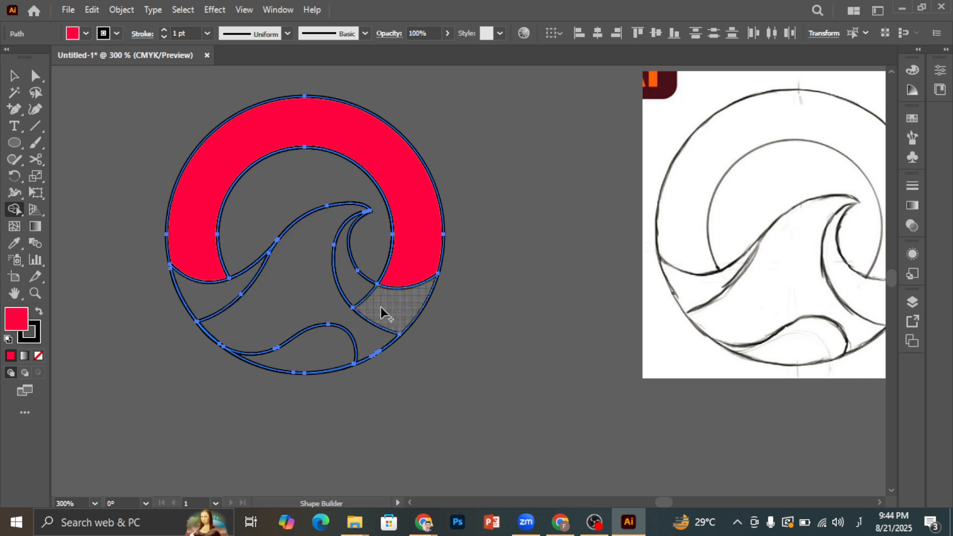
pyautogui.moveTo(380, 307); pyautogui.dragTo(359, 293)
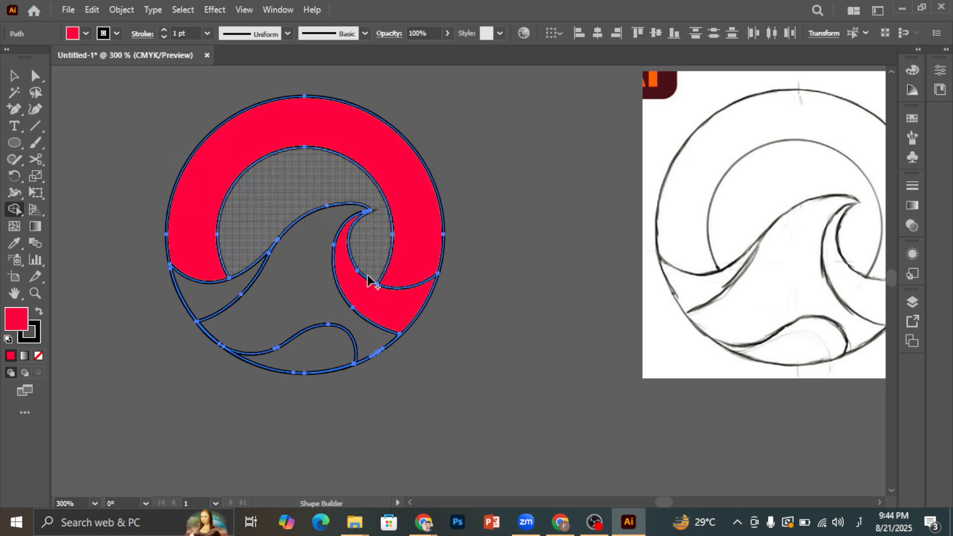
pyautogui.click(361, 338)
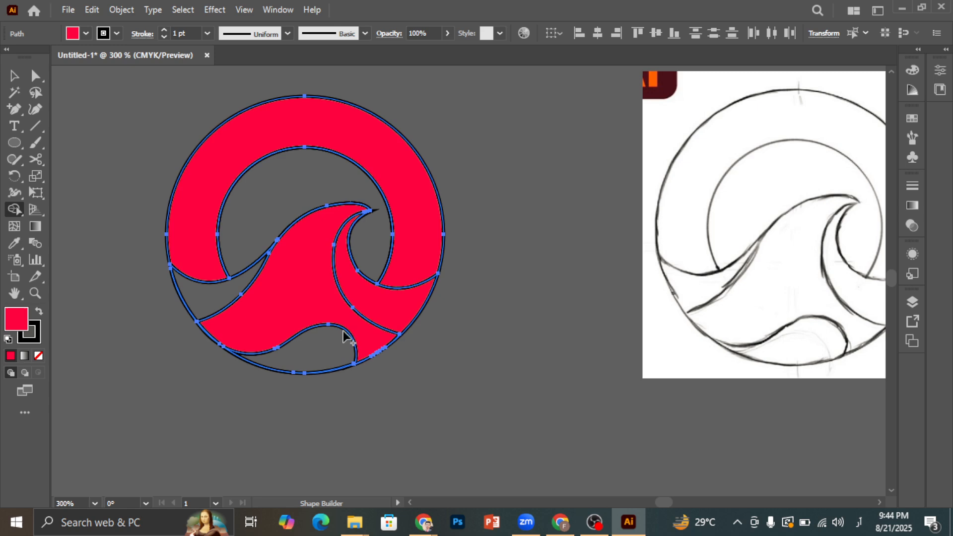
pyautogui.click(317, 347)
pyautogui.click(213, 307)
# Undo all the Shape Builder fills in the wave logo.
pyautogui.hotkey('ctrl', 'z')
pyautogui.hotkey('ctrl', 'z')
pyautogui.hotkey('ctrl', 'z')
pyautogui.hotkey('ctrl', 'z')
pyautogui.hotkey('ctrl', 'z')
pyautogui.hotkey('ctrl', 'z')
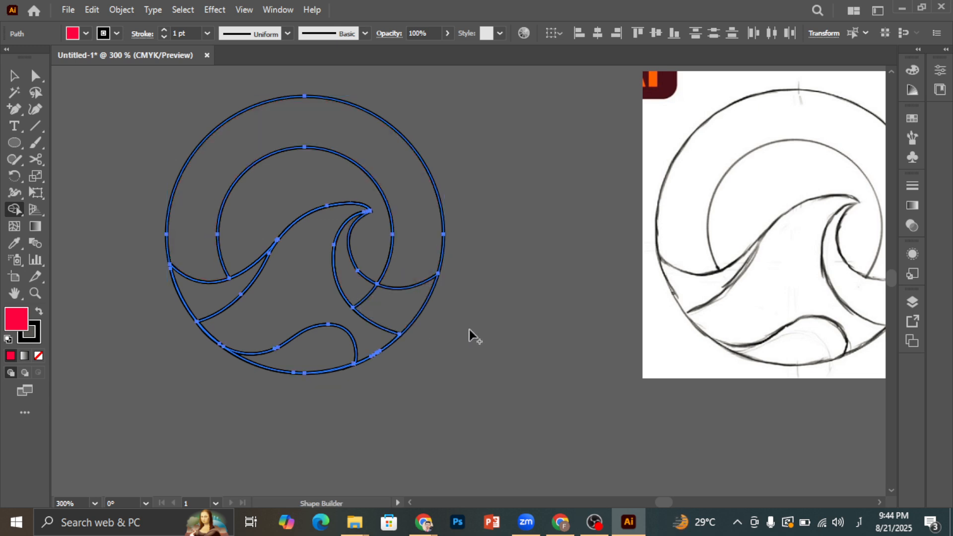
# Duplicate the whole wave logo outline and place the copy to the left of the original.
pyautogui.scroll(-1, 541, 318)
pyautogui.click(14, 75)
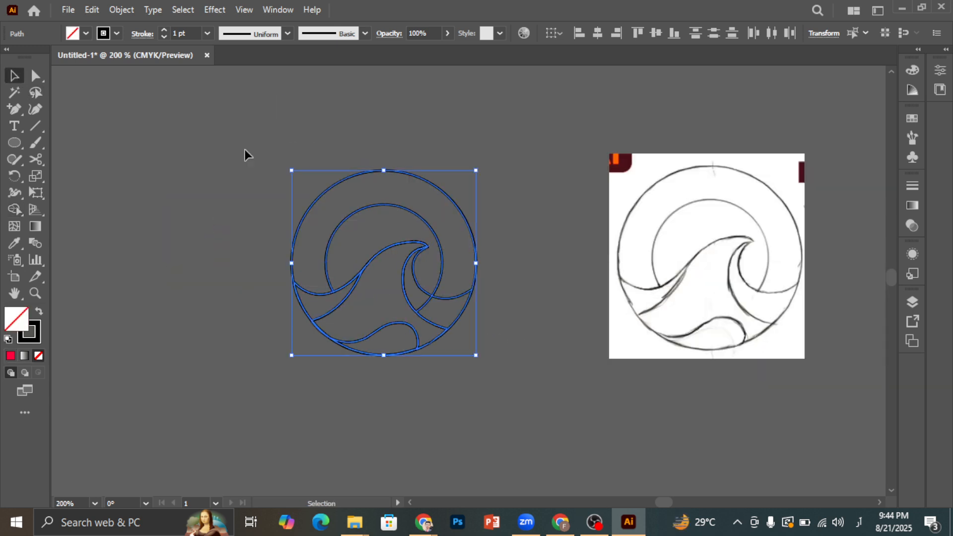
pyautogui.click(526, 342)
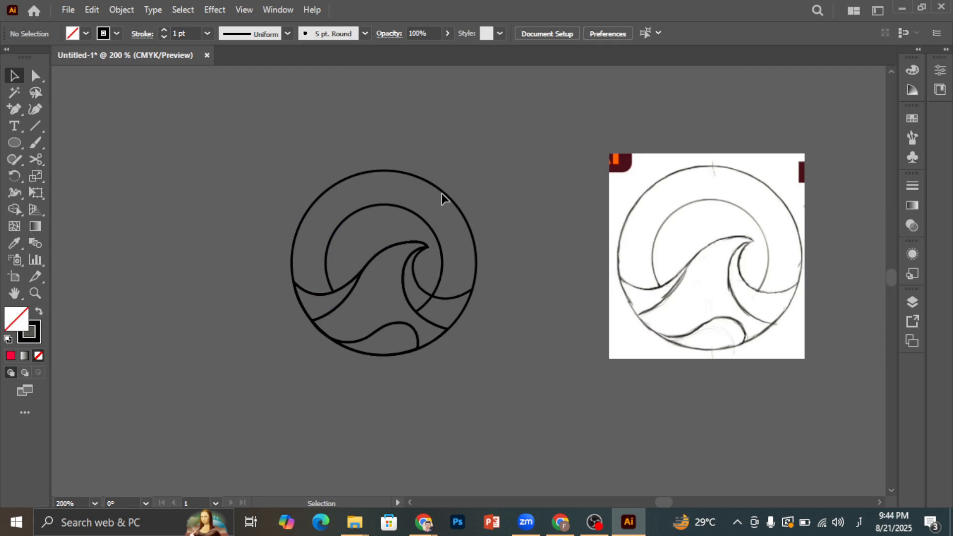
pyautogui.hotkey('ctrl', 'a')
pyautogui.press('a')
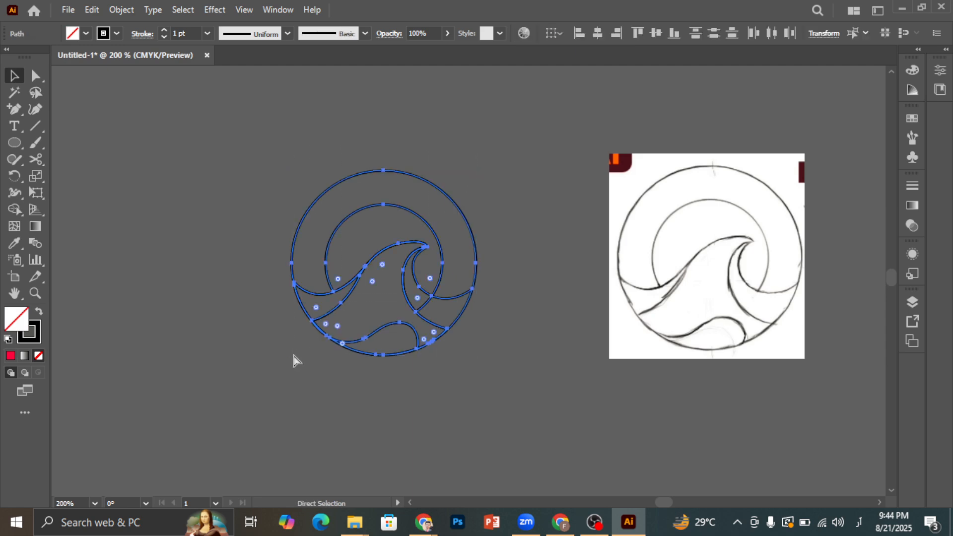
pyautogui.hotkey('ctrl', 'c')
pyautogui.hotkey('ctrl', 'v')
pyautogui.press('v')
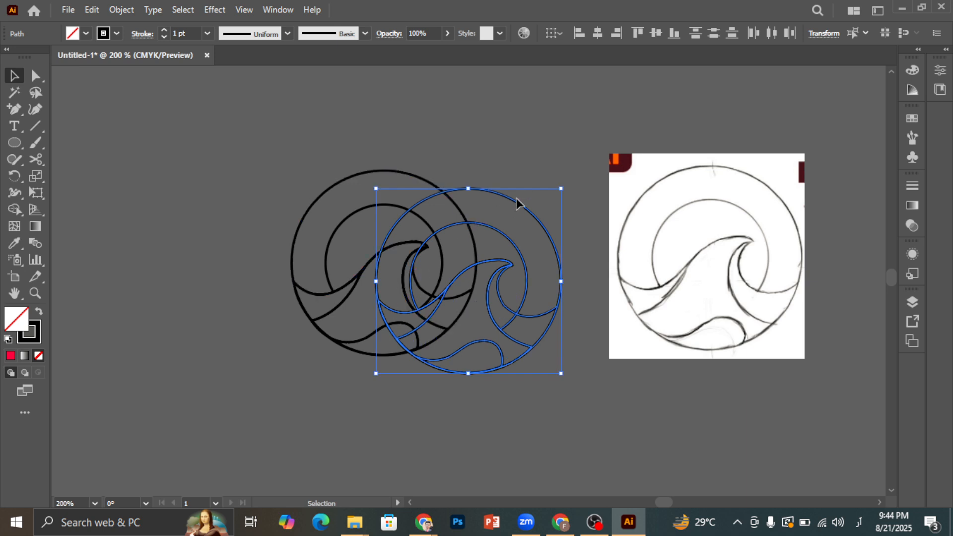
pyautogui.moveTo(526, 207); pyautogui.dragTo(131, 192)
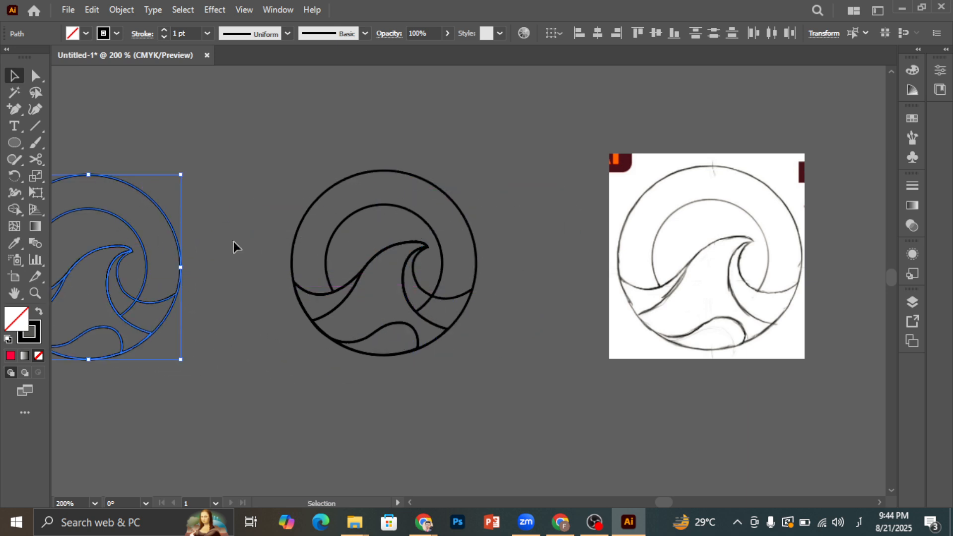
pyautogui.click(251, 192)
pyautogui.scroll(1, 418, 243)
pyautogui.scroll(-2, 505, 290)
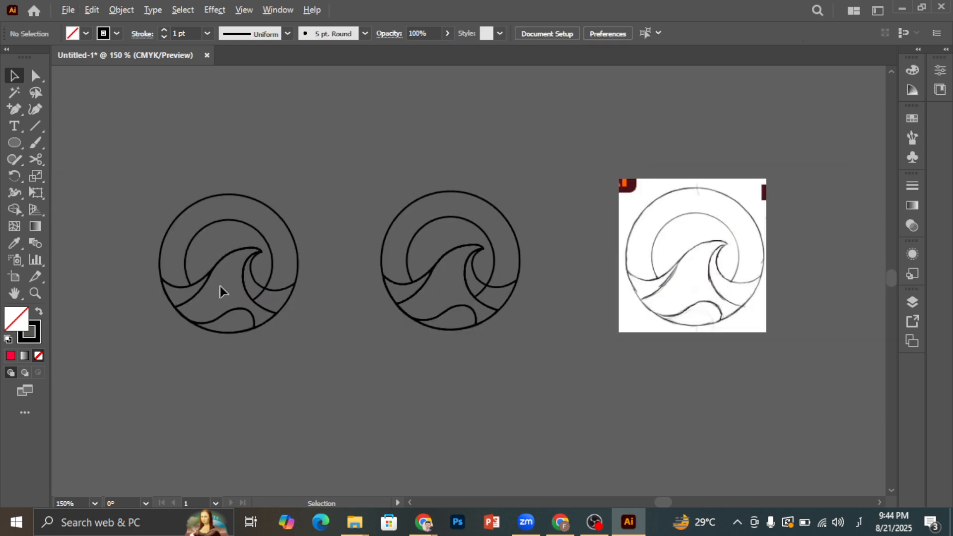
pyautogui.scroll(2, 449, 263)
# Try to apply a red fill to all the original wave logo's paths for the Shape Builder tool.
pyautogui.click(571, 327)
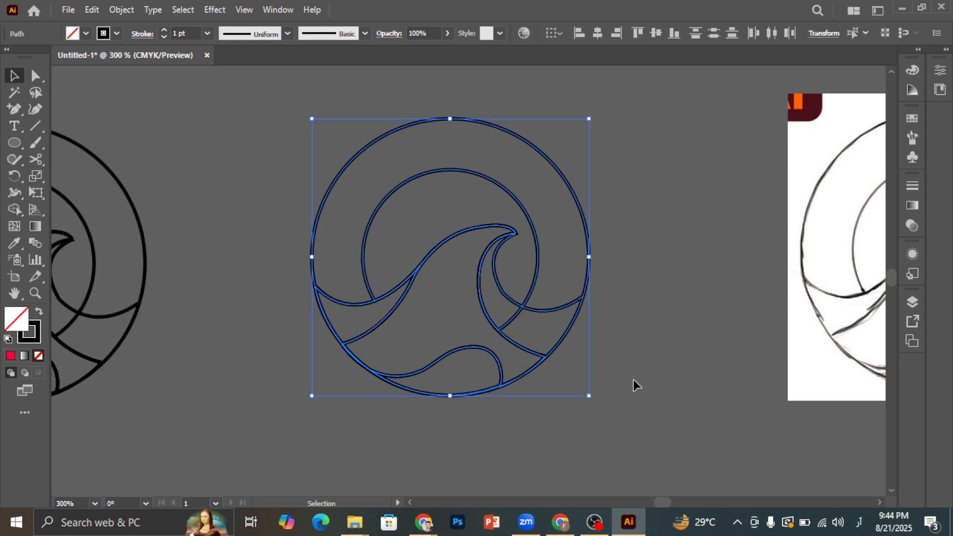
pyautogui.scroll(1, 566, 361)
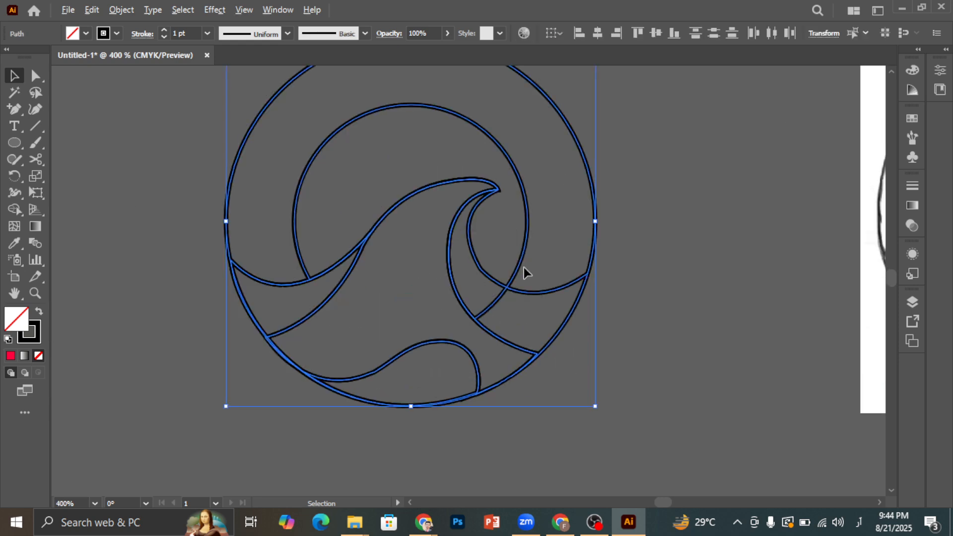
pyautogui.scroll(2, 523, 268)
pyautogui.scroll(-2, 516, 305)
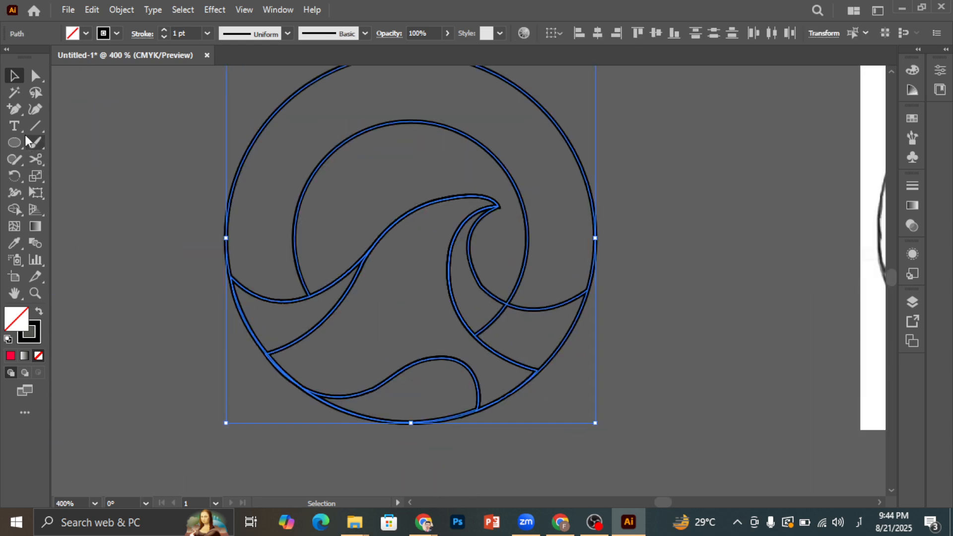
pyautogui.click(13, 208)
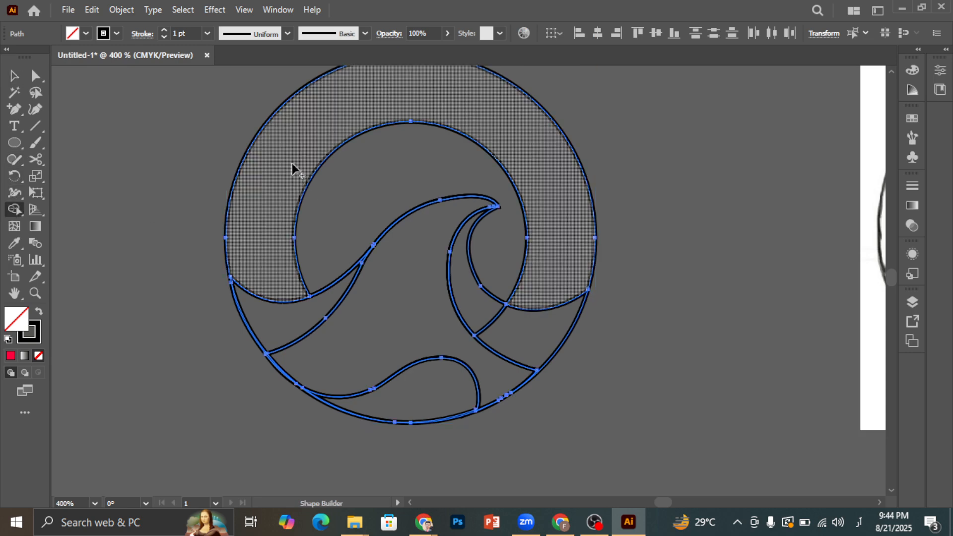
pyautogui.click(10, 356)
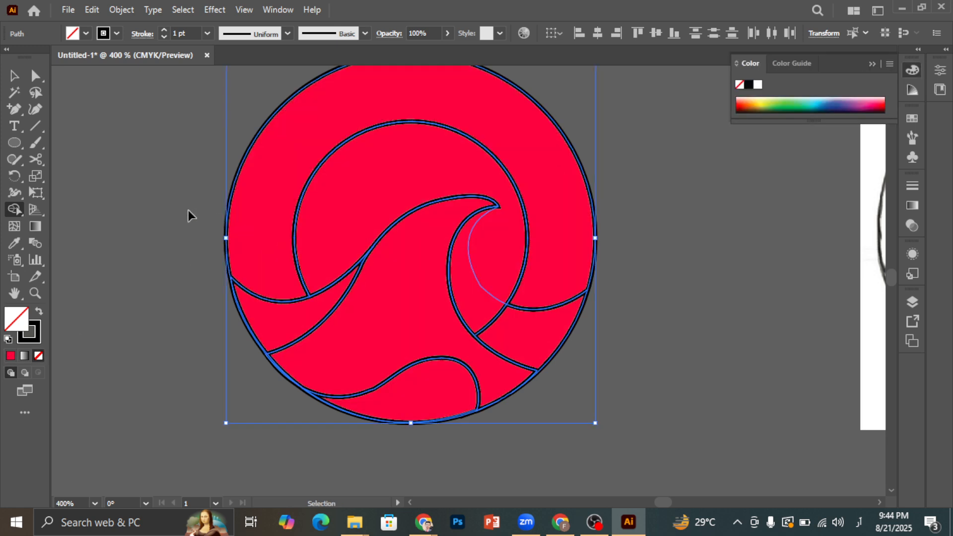
pyautogui.hotkey('ctrl', 'z')
pyautogui.click(15, 76)
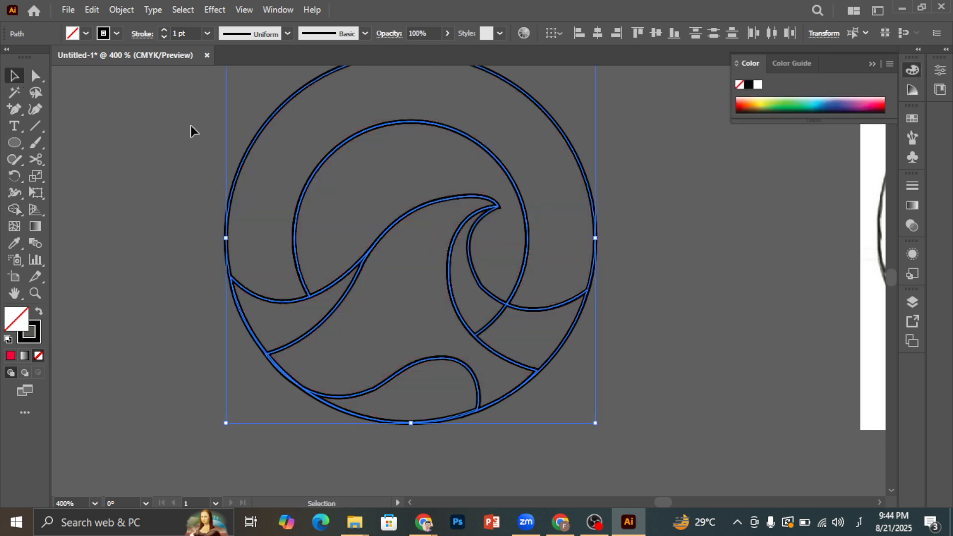
pyautogui.click(163, 118)
pyautogui.moveTo(673, 380); pyautogui.dragTo(673, 380)
pyautogui.moveTo(515, 196); pyautogui.dragTo(665, 187)
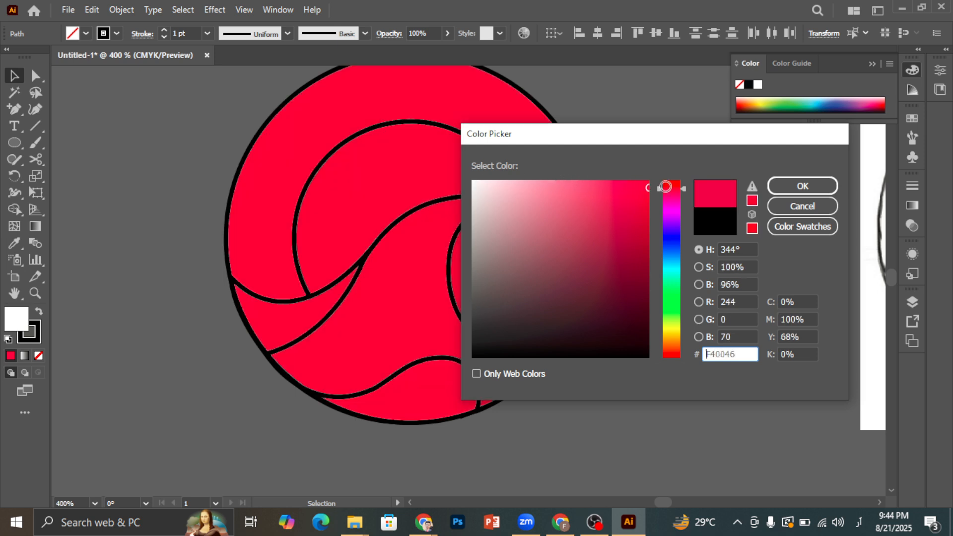
pyautogui.click(803, 206)
pyautogui.click(274, 397)
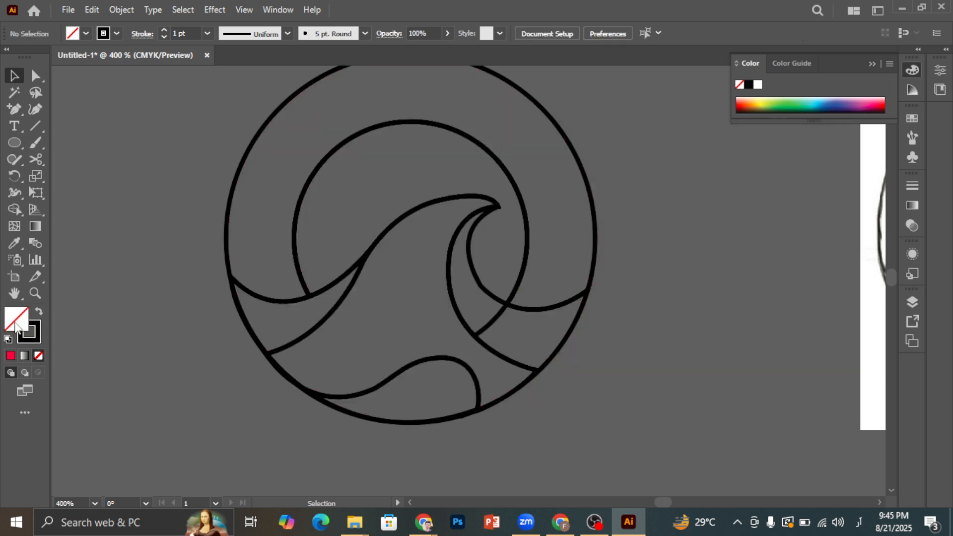
pyautogui.click(11, 356)
pyautogui.scroll(-4, 106, 347)
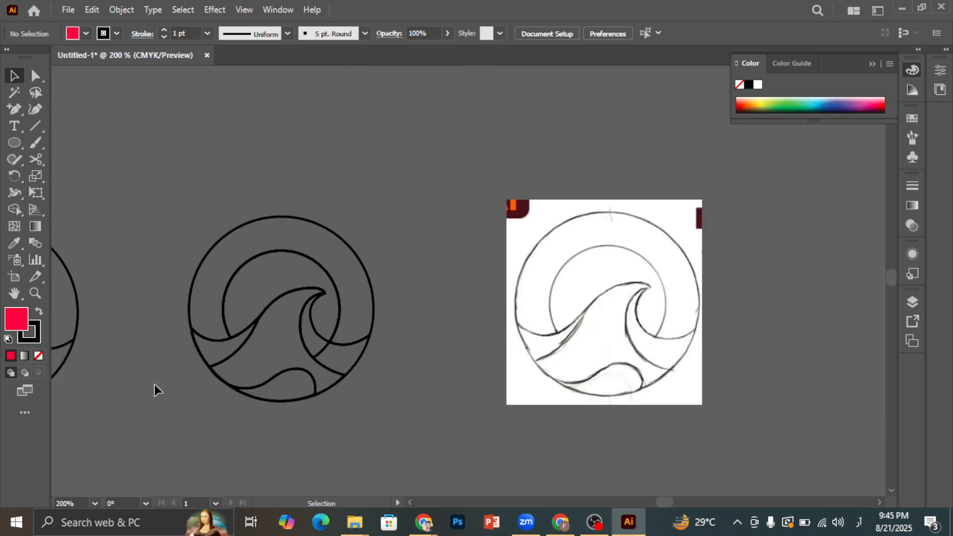
# Select the original wave logo's paths for the Shape Builder tool and set the fill colour to a bright pinkish red.
pyautogui.click(295, 290)
pyautogui.scroll(2, 142, 310)
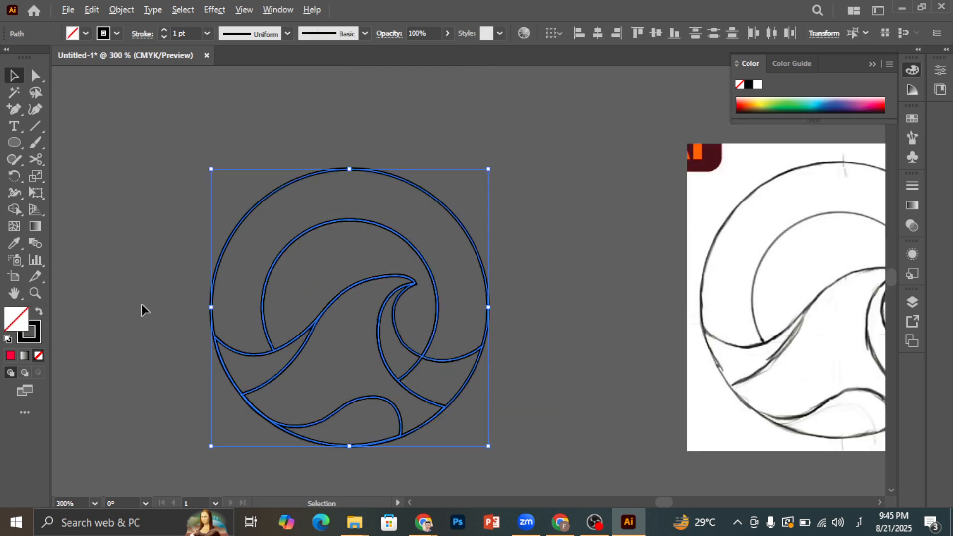
pyautogui.click(39, 314)
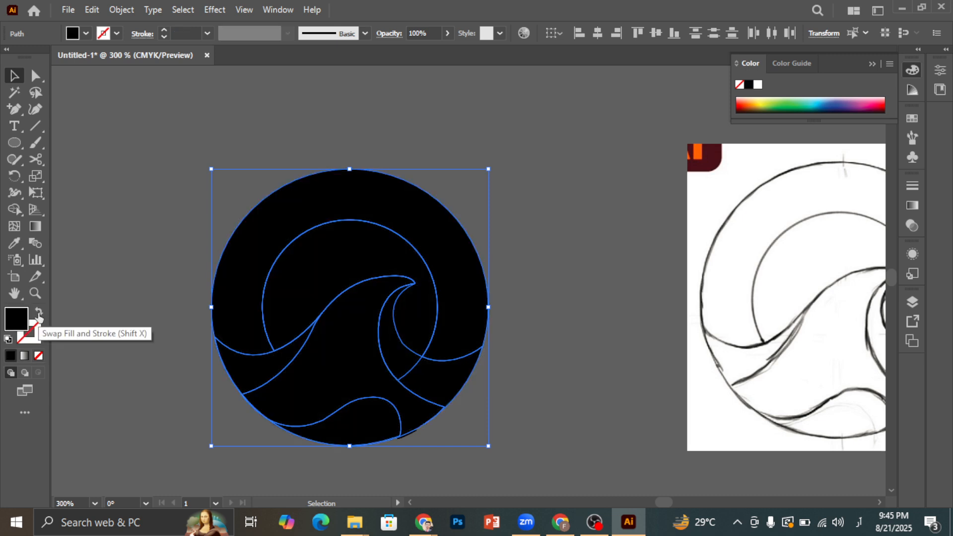
pyautogui.click(39, 314)
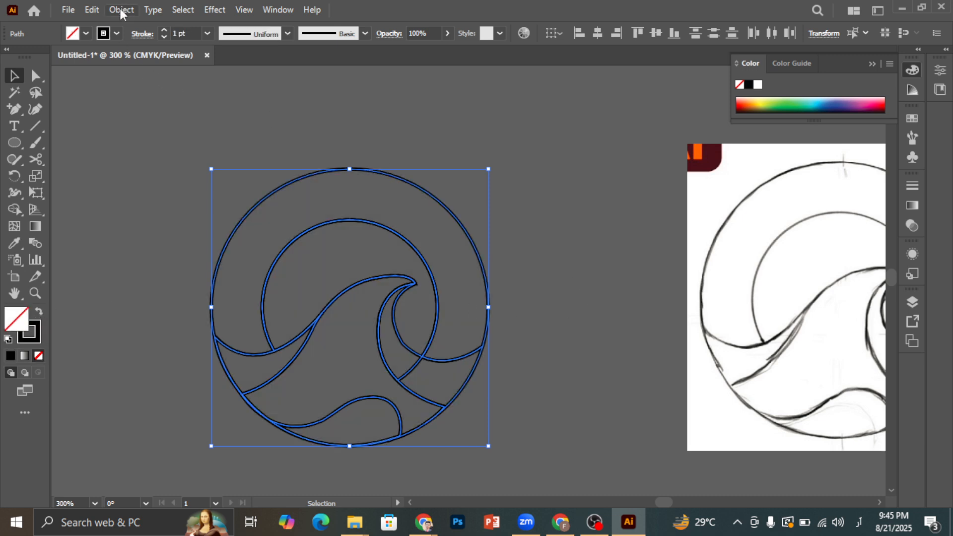
pyautogui.click(14, 209)
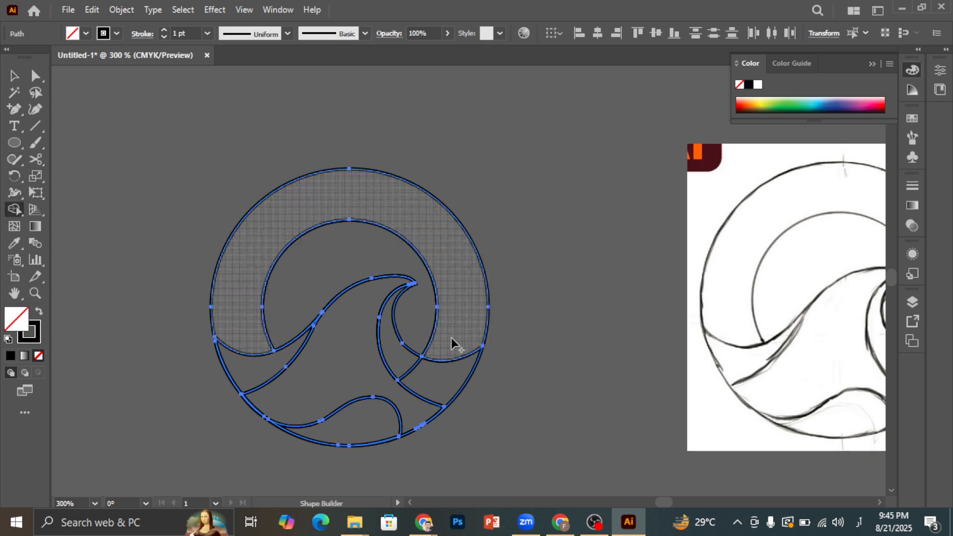
pyautogui.click(422, 217)
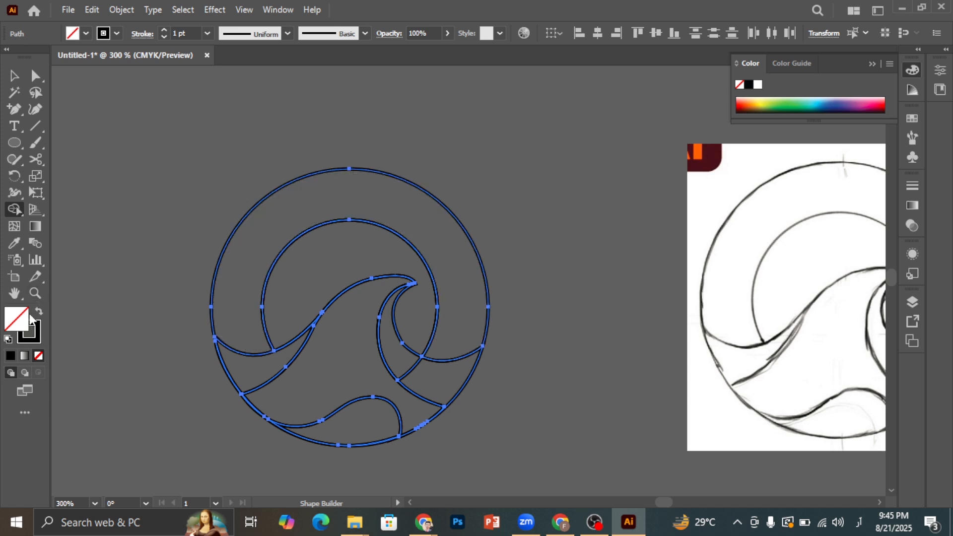
pyautogui.click(11, 356)
pyautogui.hotkey('ctrl', 'z')
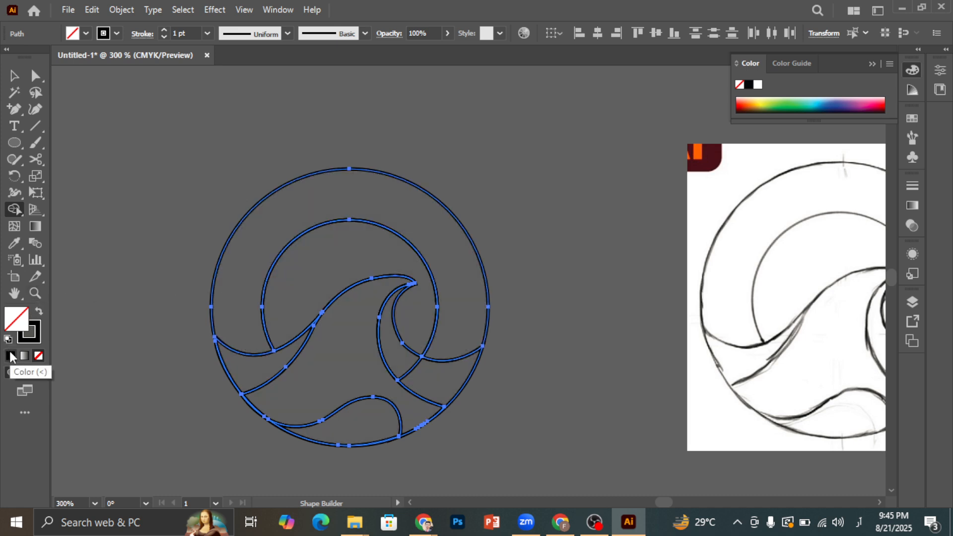
pyautogui.doubleClick(15, 325)
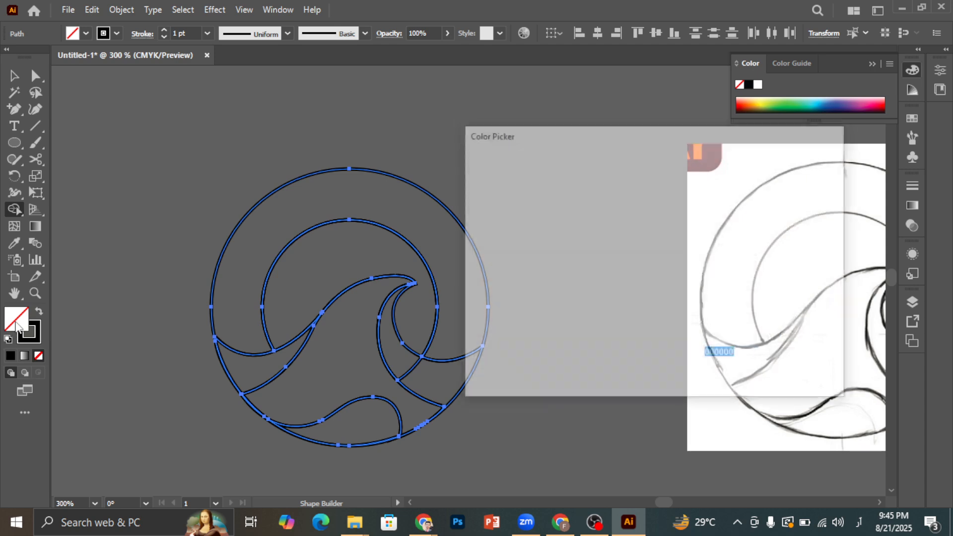
pyautogui.moveTo(620, 230); pyautogui.dragTo(629, 185)
pyautogui.click(778, 187)
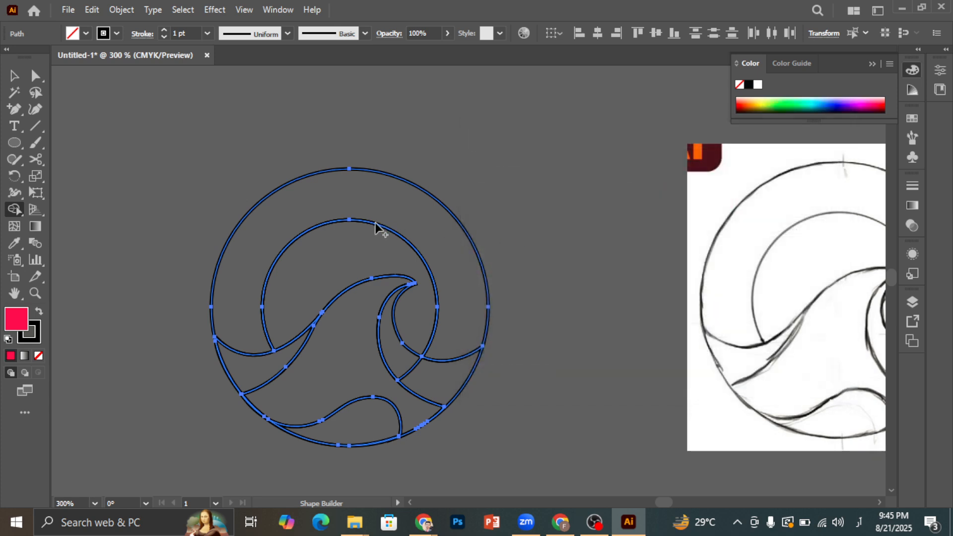
# Build red shapes from the upper ring, the inner circle area and the merged right-hand wave regions.
pyautogui.scroll(1, 340, 213)
pyautogui.click(391, 196)
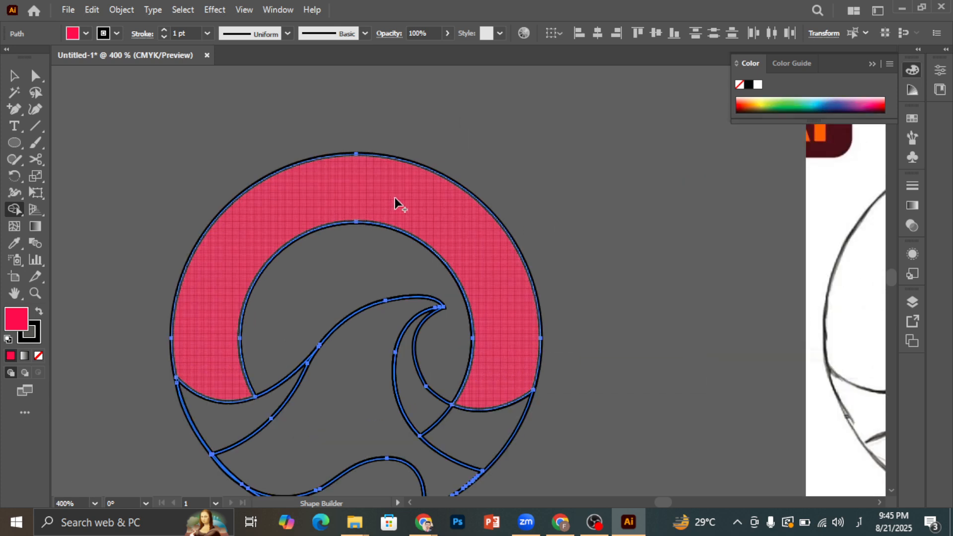
pyautogui.scroll(-2, 367, 197)
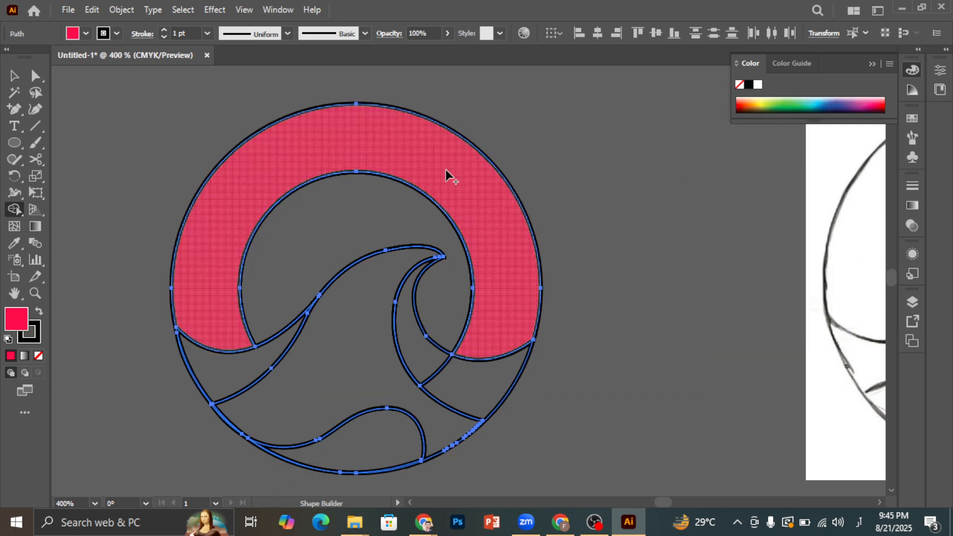
pyautogui.click(447, 288)
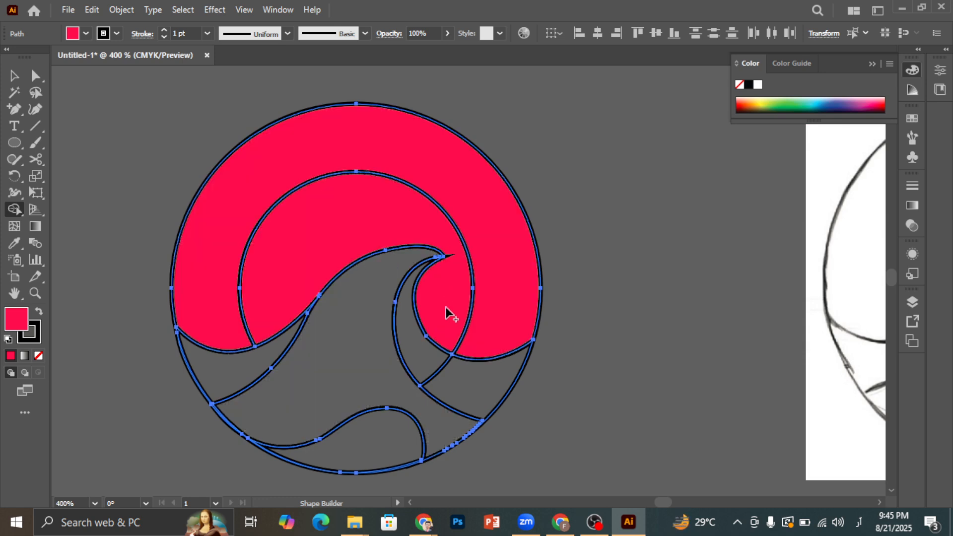
pyautogui.click(464, 392)
pyautogui.click(412, 353)
# Build red shapes from the main wave body, the small bottom wave and the left-hand wave region.
pyautogui.scroll(-1, 365, 368)
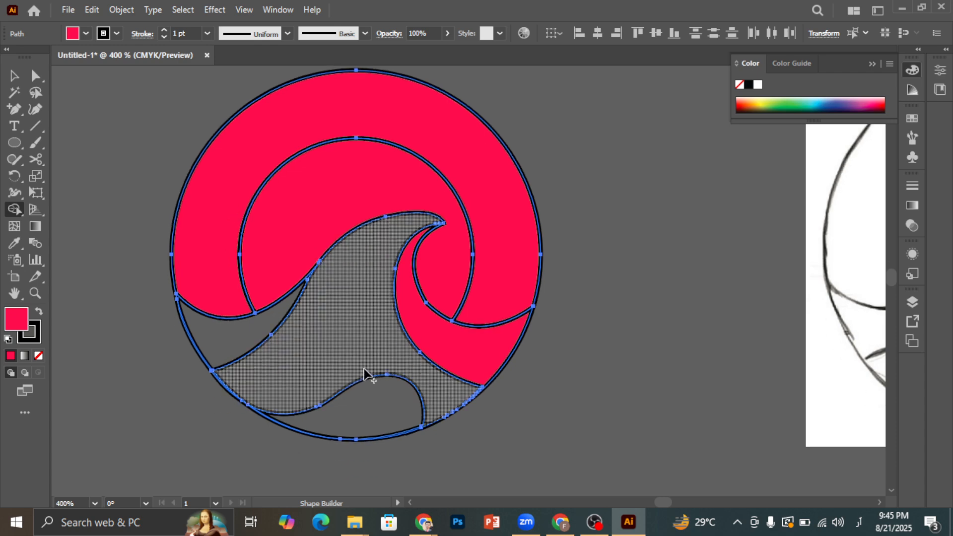
pyautogui.click(358, 322)
pyautogui.click(365, 412)
pyautogui.click(220, 337)
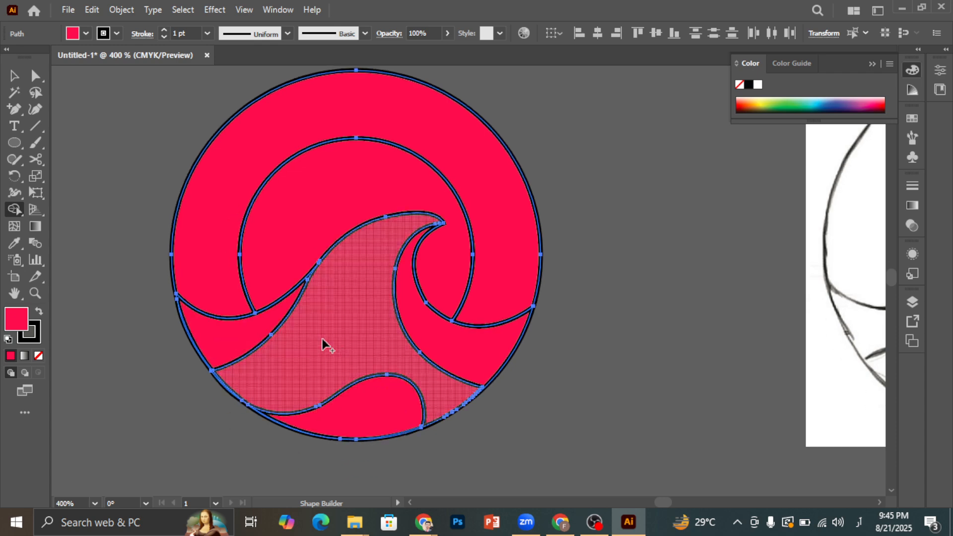
# Select all the red wave logo shapes and move them below the two outlines, away from the leftover path.
pyautogui.scroll(-3, 412, 317)
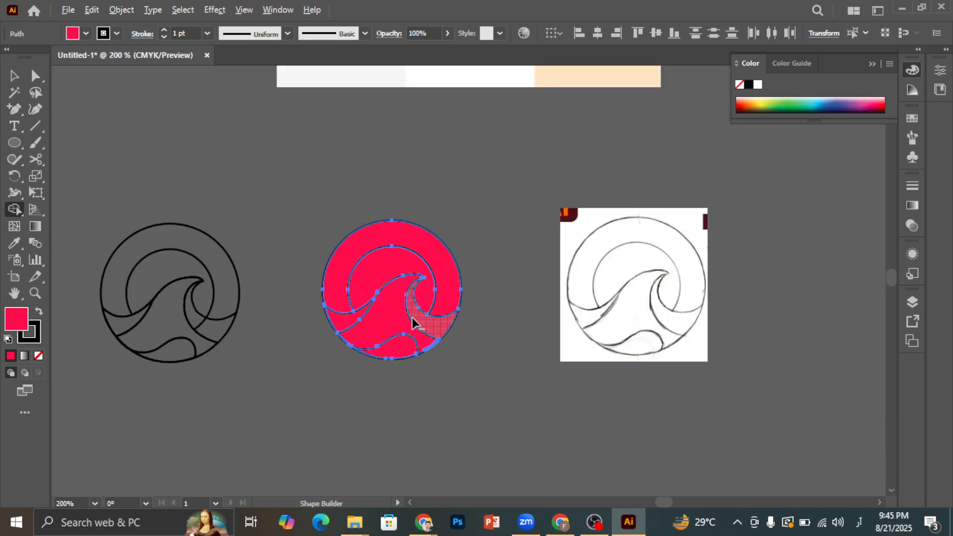
pyautogui.scroll(3, 365, 303)
pyautogui.click(36, 75)
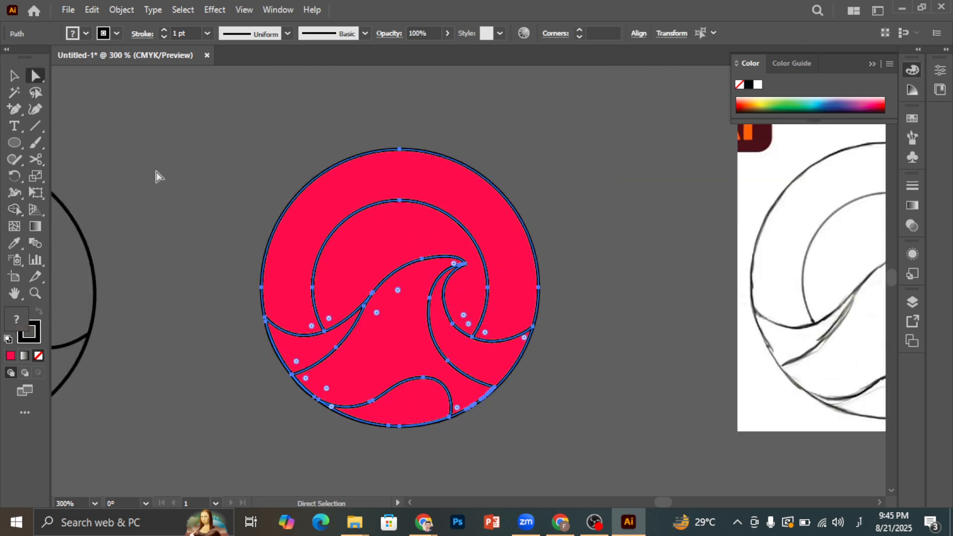
pyautogui.click(156, 177)
pyautogui.click(349, 188)
pyautogui.keyDown('shift'); pyautogui.click(374, 232); pyautogui.keyUp('shift')
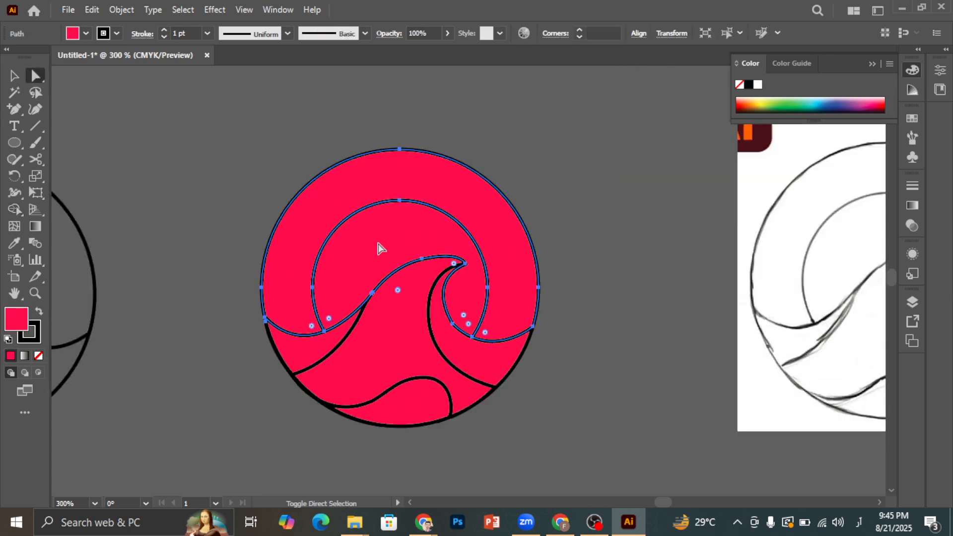
pyautogui.keyDown('shift'); pyautogui.click(304, 356); pyautogui.keyUp('shift')
pyautogui.keyDown('shift'); pyautogui.click(387, 351); pyautogui.keyUp('shift')
pyautogui.keyDown('shift'); pyautogui.click(415, 393); pyautogui.keyUp('shift')
pyautogui.keyDown('shift'); pyautogui.click(458, 404); pyautogui.keyUp('shift')
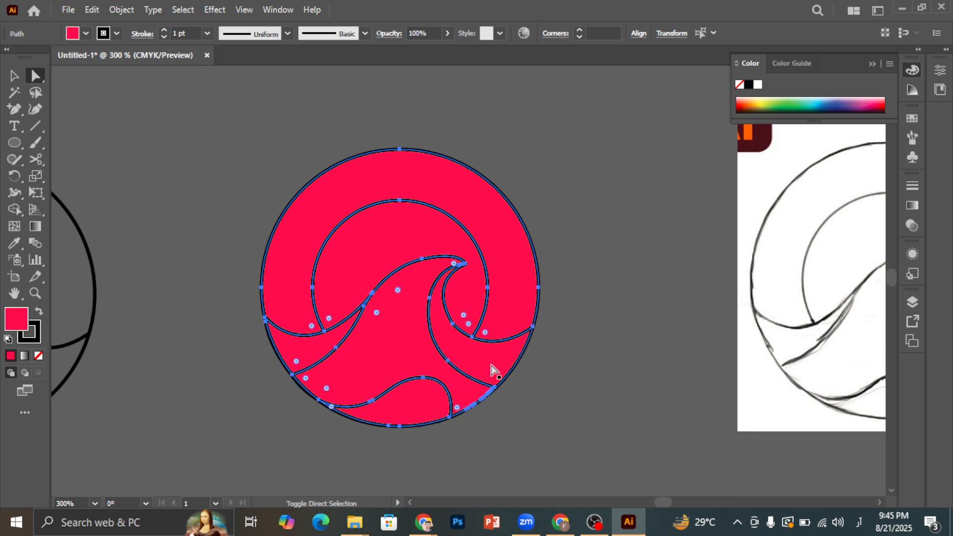
pyautogui.keyDown('alt'); pyautogui.scroll(-2, 374, 366); pyautogui.keyUp('alt')
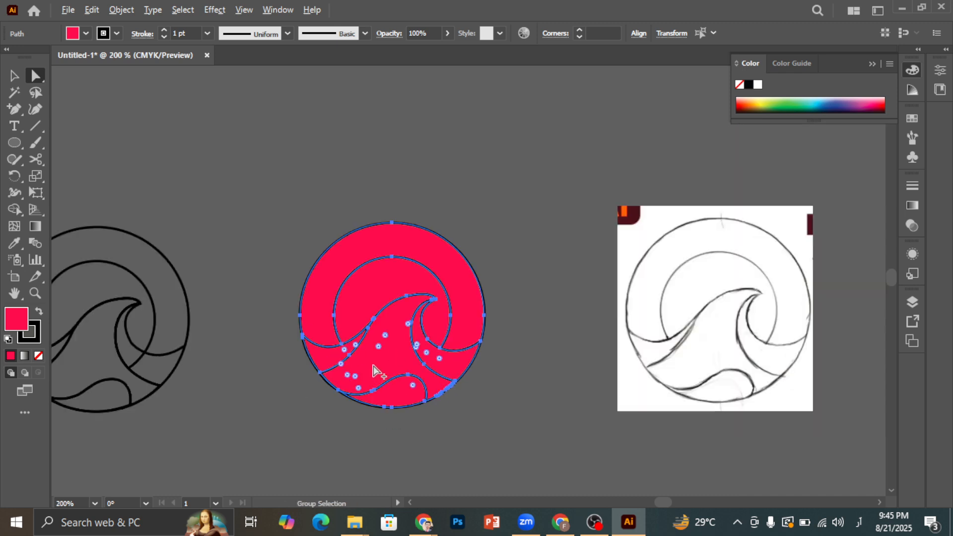
pyautogui.keyDown('alt'); pyautogui.scroll(-2, 410, 273); pyautogui.keyUp('alt')
pyautogui.moveTo(401, 277); pyautogui.dragTo(333, 407)
pyautogui.scroll(-2, 333, 403)
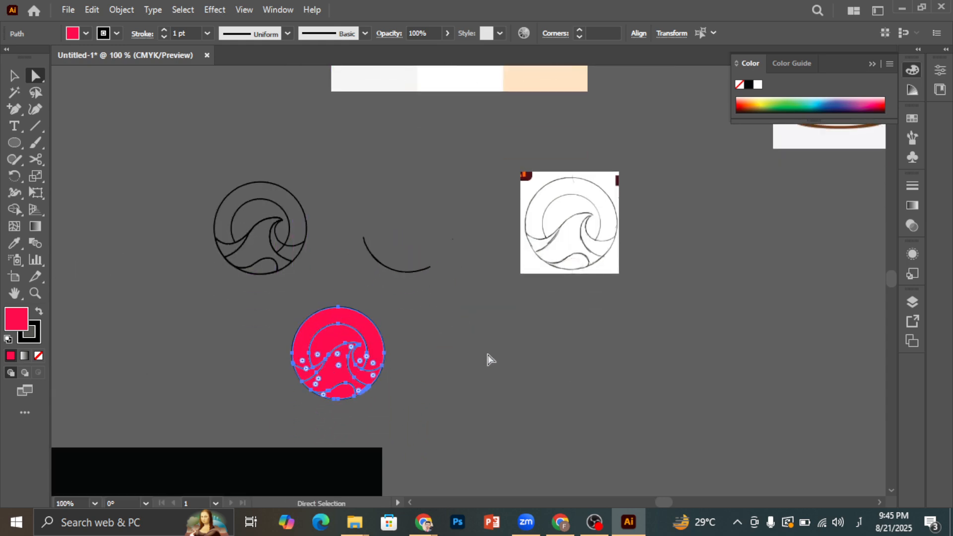
pyautogui.click(488, 354)
pyautogui.keyDown('alt'); pyautogui.scroll(4, 326, 328); pyautogui.keyUp('alt')
pyautogui.click(333, 245)
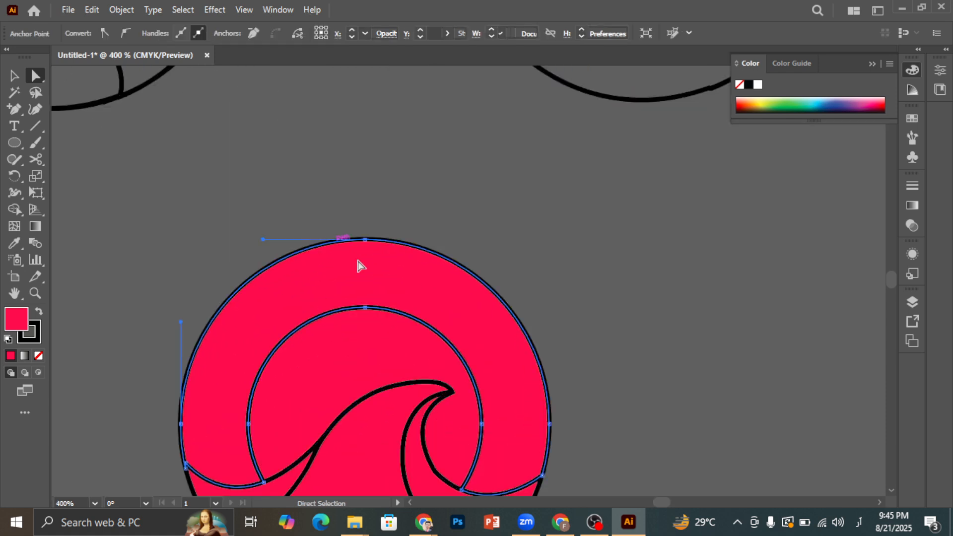
pyautogui.press('Delete')
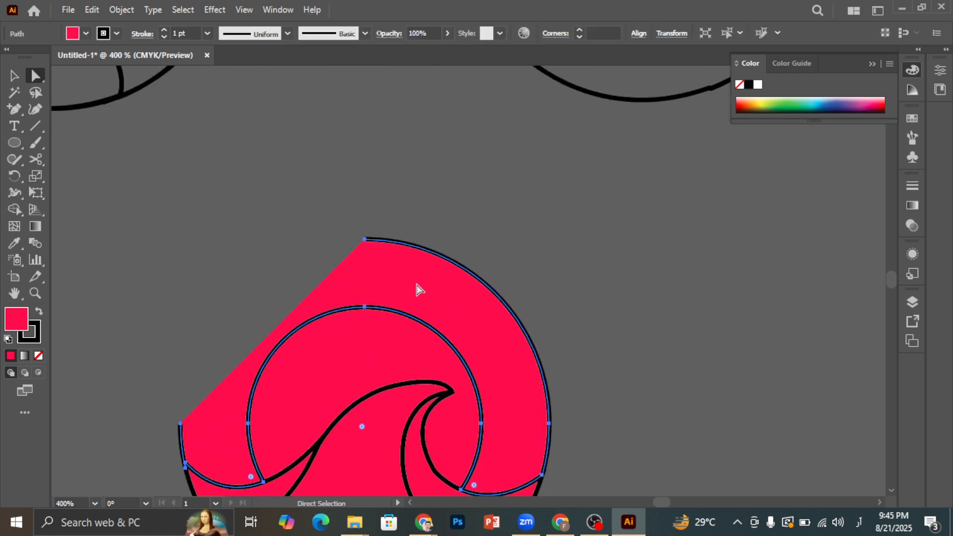
pyautogui.hotkey('ctrl', 'z')
pyautogui.press('v')
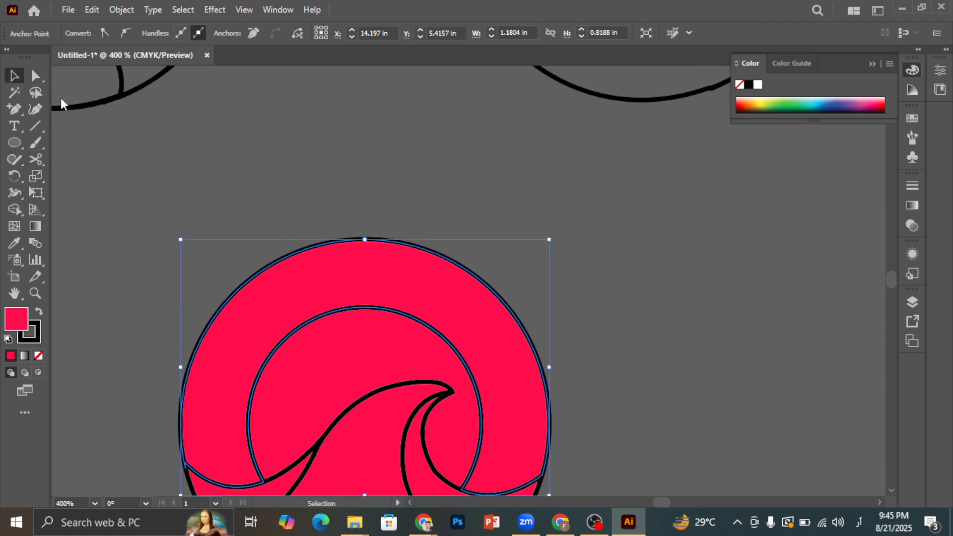
pyautogui.click(647, 255)
pyautogui.scroll(-1, 496, 324)
pyautogui.click(397, 303)
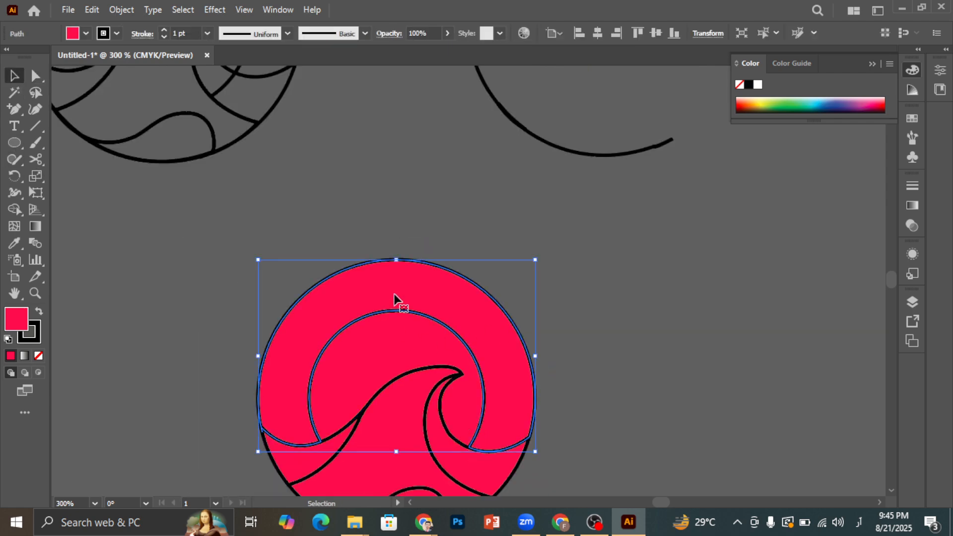
pyautogui.scroll(-1, 463, 294)
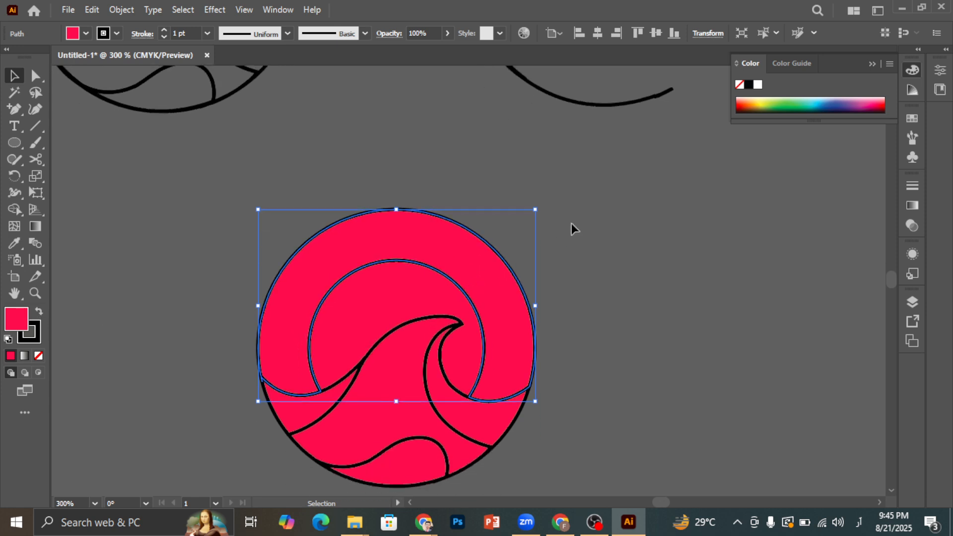
pyautogui.click(631, 261)
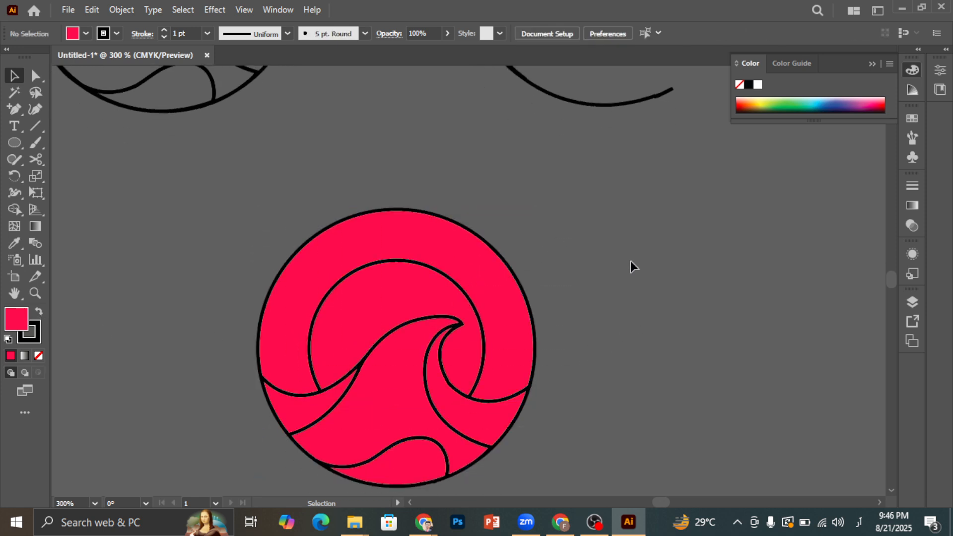
# Select all the red wave logo shapes and remove their black stroke.
pyautogui.moveTo(245, 481); pyautogui.dragTo(245, 480)
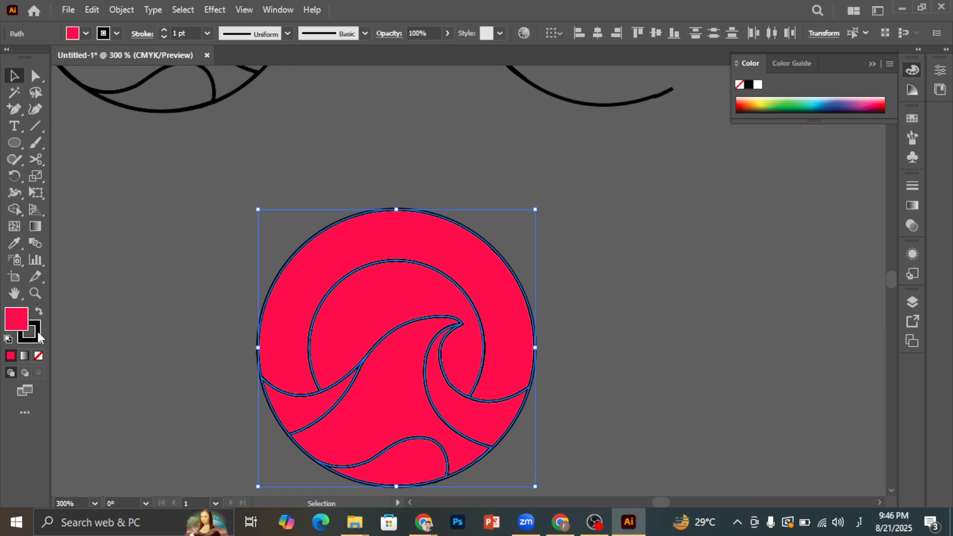
pyautogui.click(35, 353)
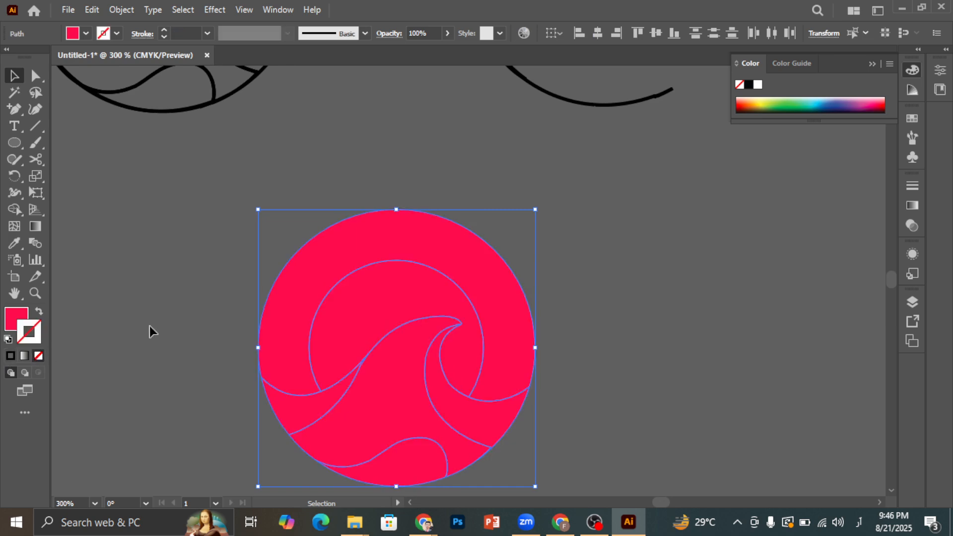
pyautogui.click(150, 326)
# Delete the inner circle area behind the wave crest so only the outer ring and waves remain.
pyautogui.click(35, 75)
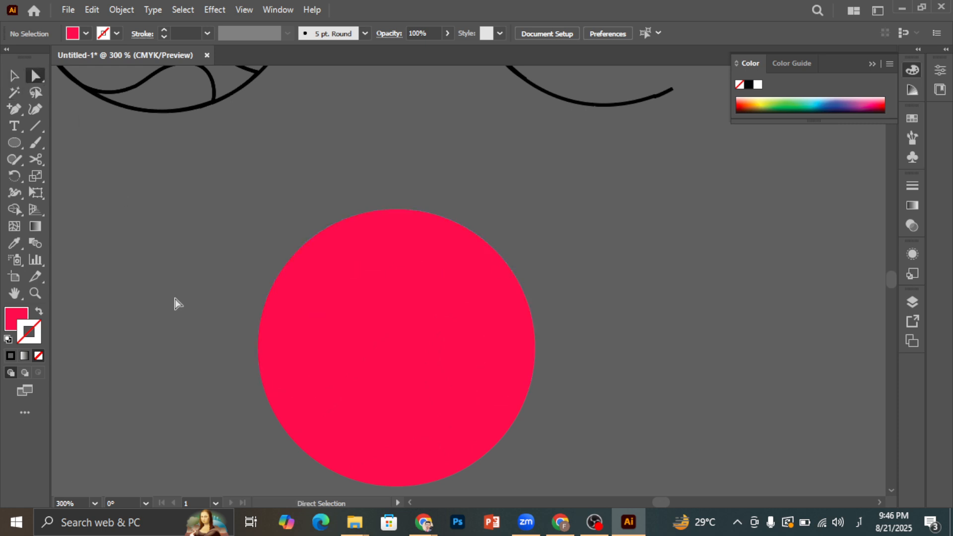
pyautogui.click(407, 294)
pyautogui.press('Delete')
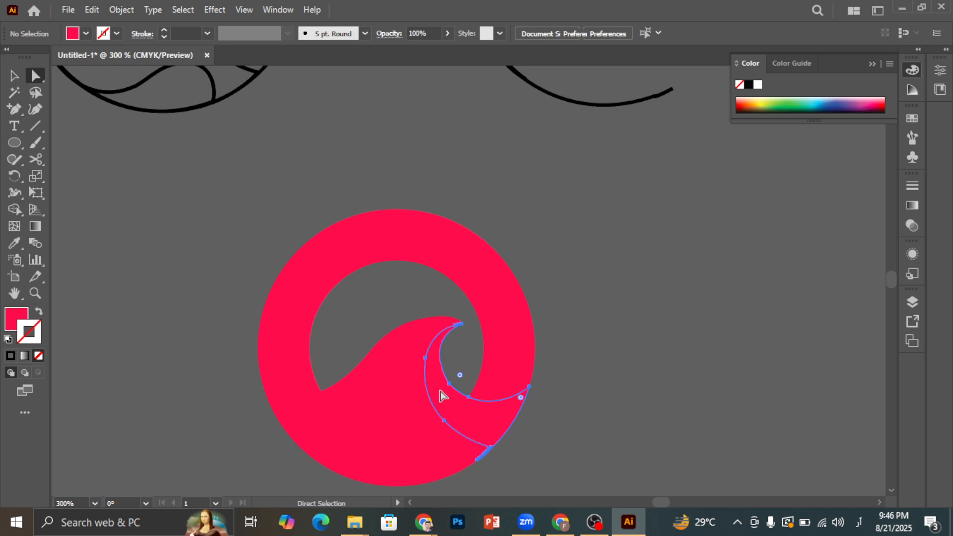
pyautogui.keyDown('alt'); pyautogui.click(386, 400); pyautogui.keyUp('alt')
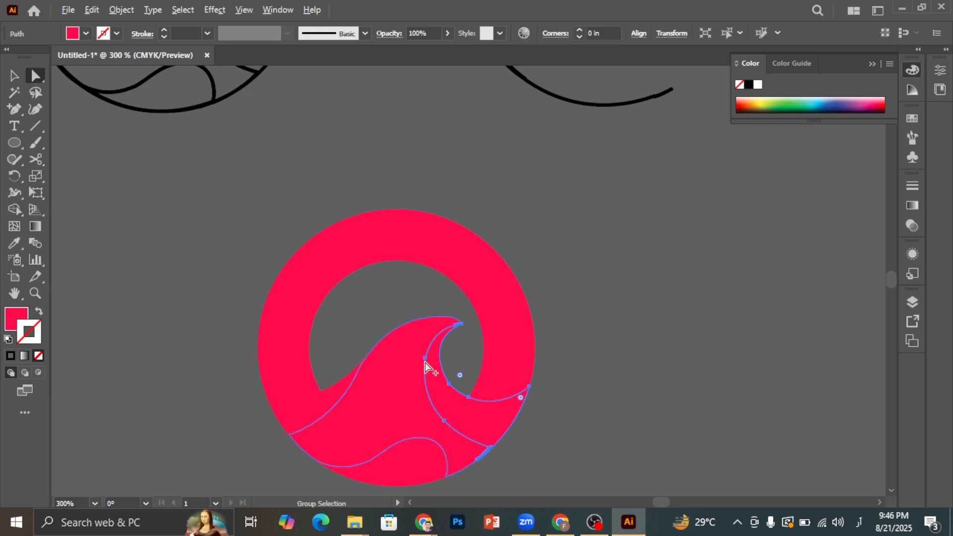
pyautogui.click(402, 377)
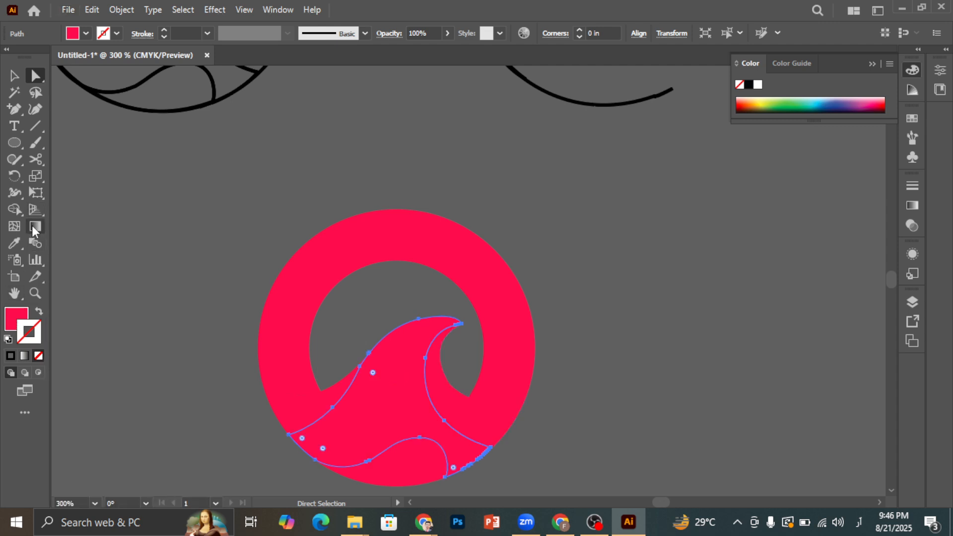
pyautogui.click(12, 80)
pyautogui.click(133, 243)
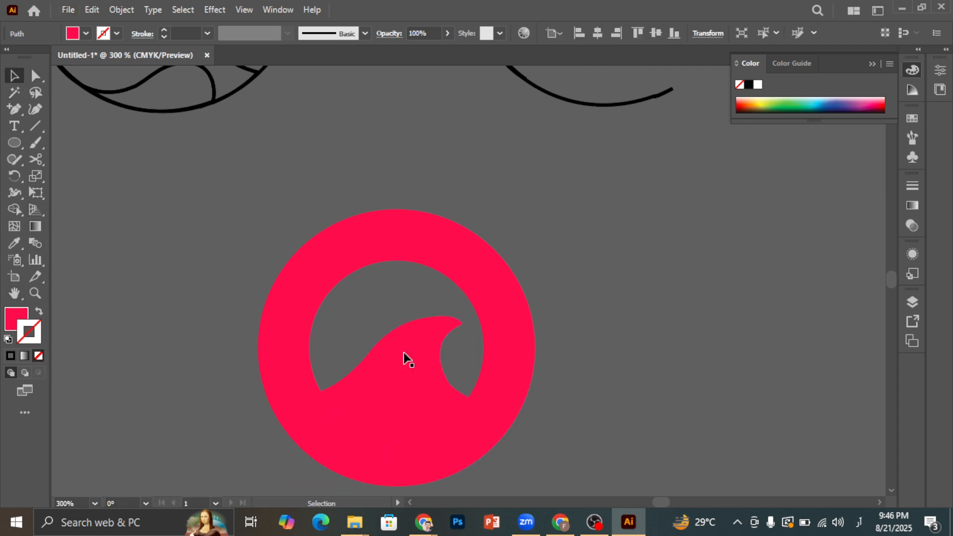
pyautogui.click(414, 380)
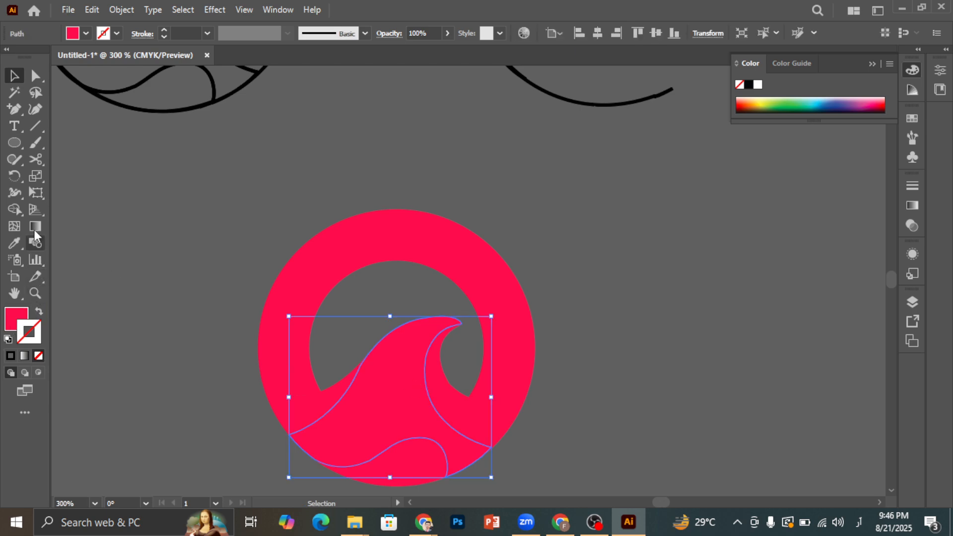
pyautogui.click(25, 355)
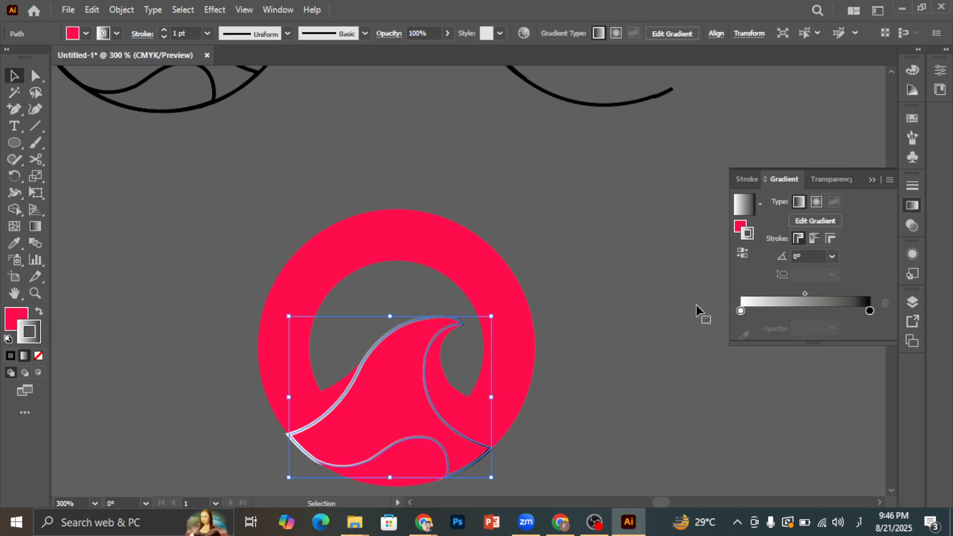
pyautogui.click(760, 204)
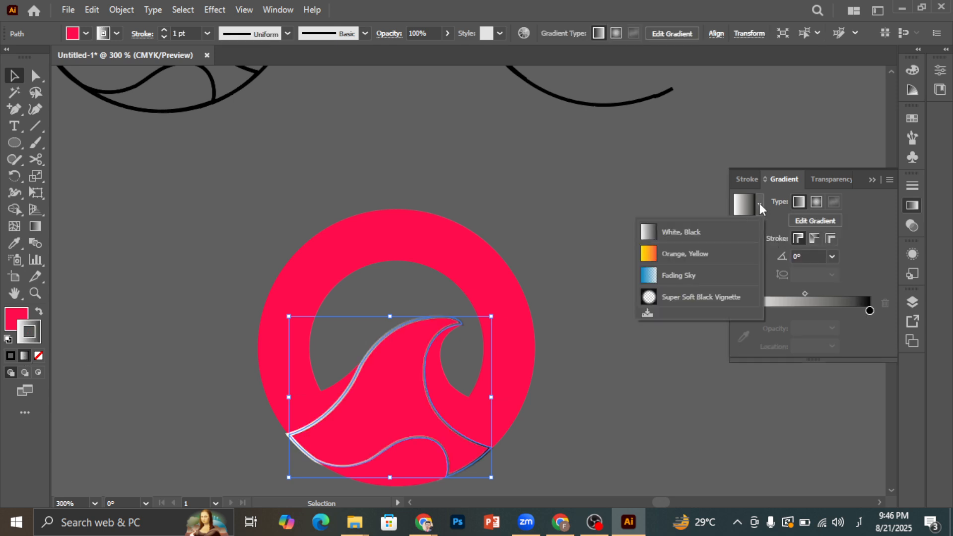
pyautogui.click(759, 204)
pyautogui.hotkey('ctrl', 'z')
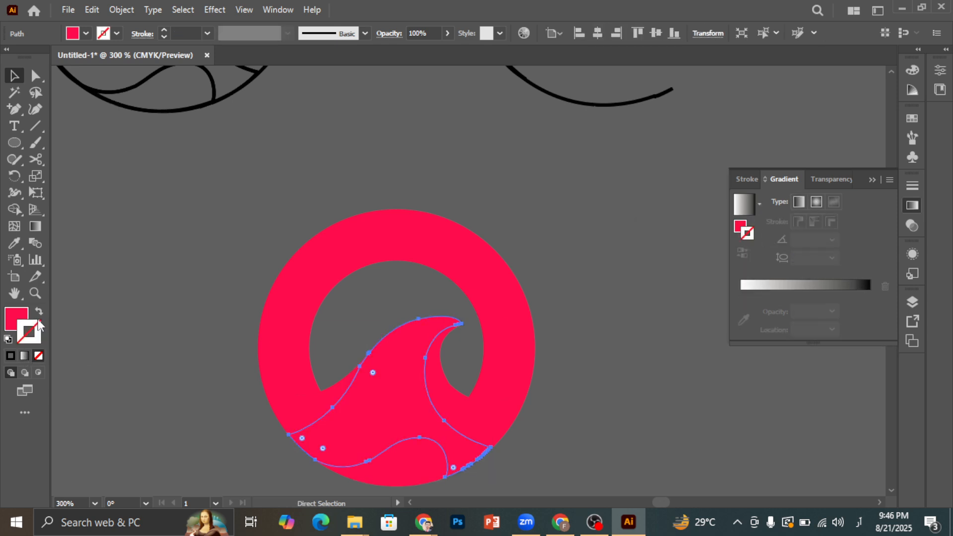
pyautogui.click(40, 313)
pyautogui.click(40, 313)
# Fill the main wave body with the Orange, Yellow gradient preset.
pyautogui.click(69, 315)
pyautogui.click(20, 319)
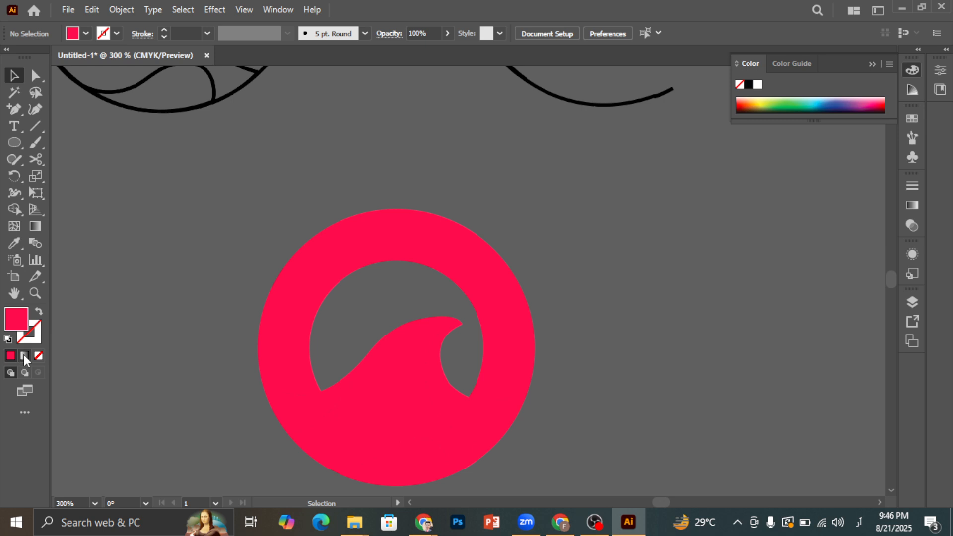
pyautogui.click(24, 355)
pyautogui.click(415, 345)
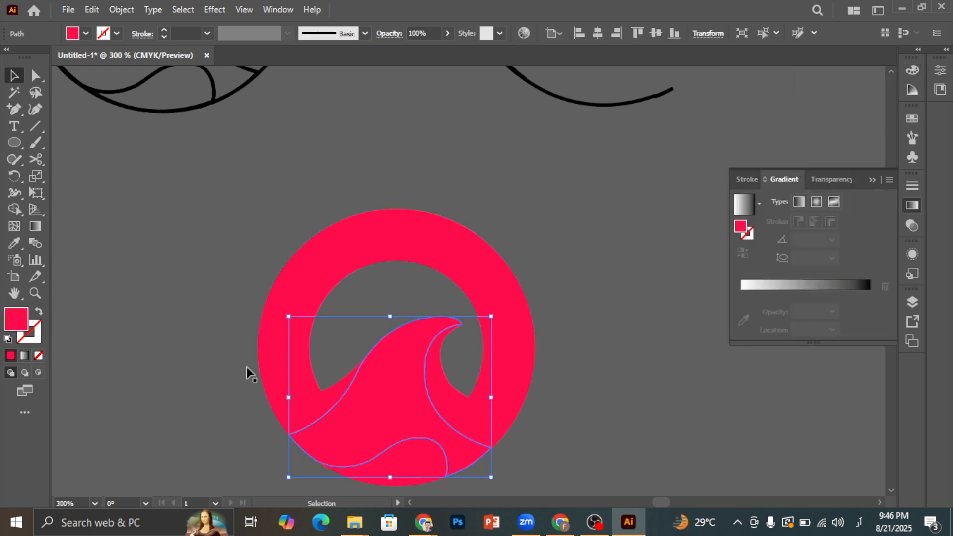
pyautogui.click(24, 356)
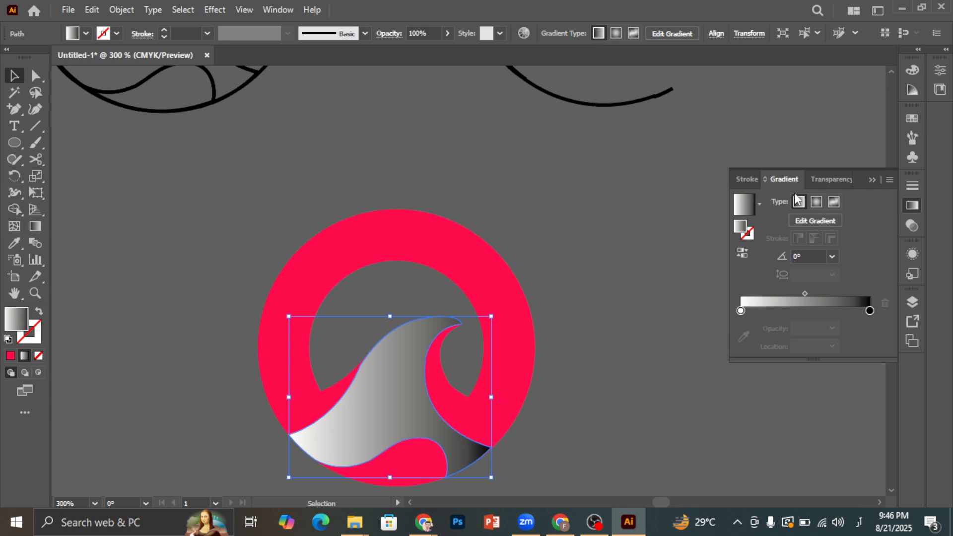
pyautogui.click(759, 204)
pyautogui.click(670, 252)
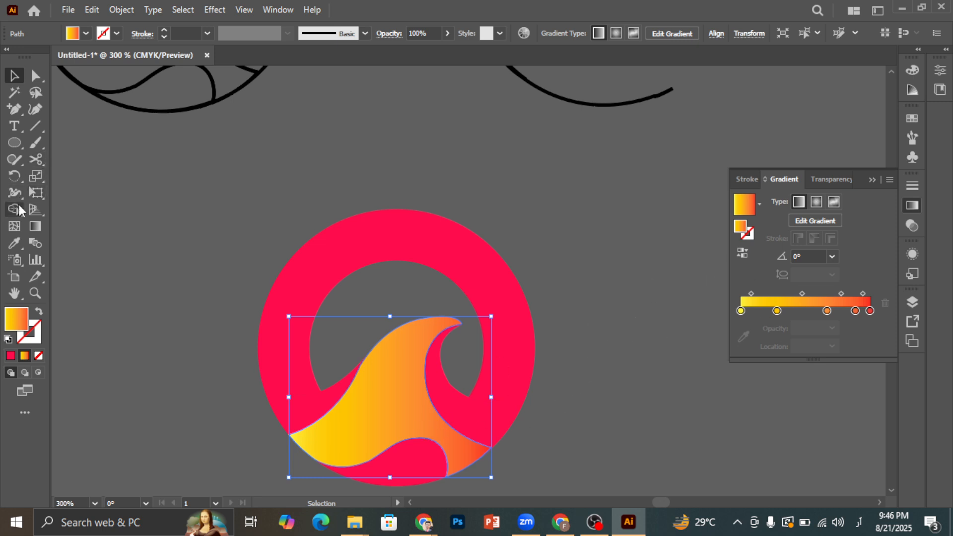
# Redraw the main wave body's gradient diagonally at -135°, running from the yellow crest down to the orange lower-left end.
pyautogui.click(35, 227)
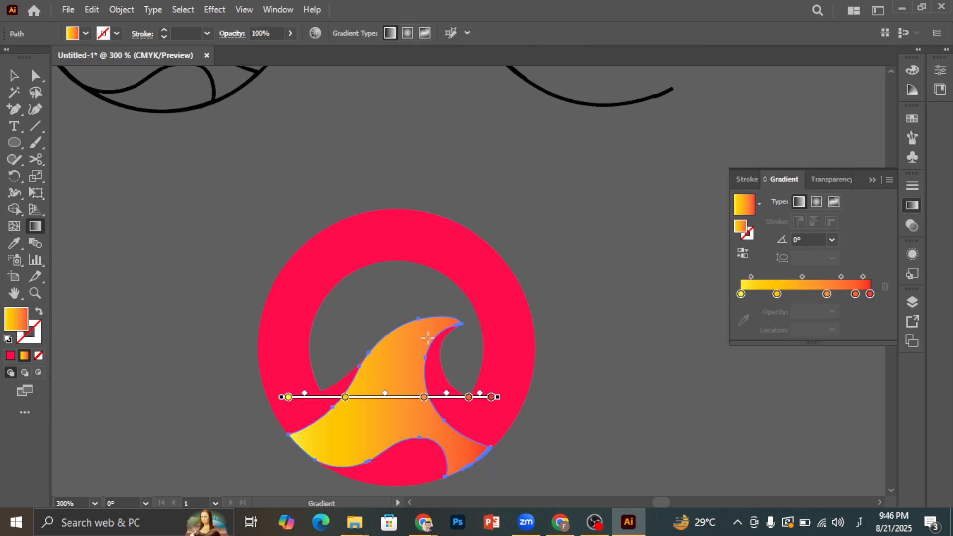
pyautogui.moveTo(430, 337)
pyautogui.mouseDown()
pyautogui.moveTo(327, 432)
pyautogui.moveTo(273, 455)
pyautogui.moveTo(244, 453)
pyautogui.mouseUp()
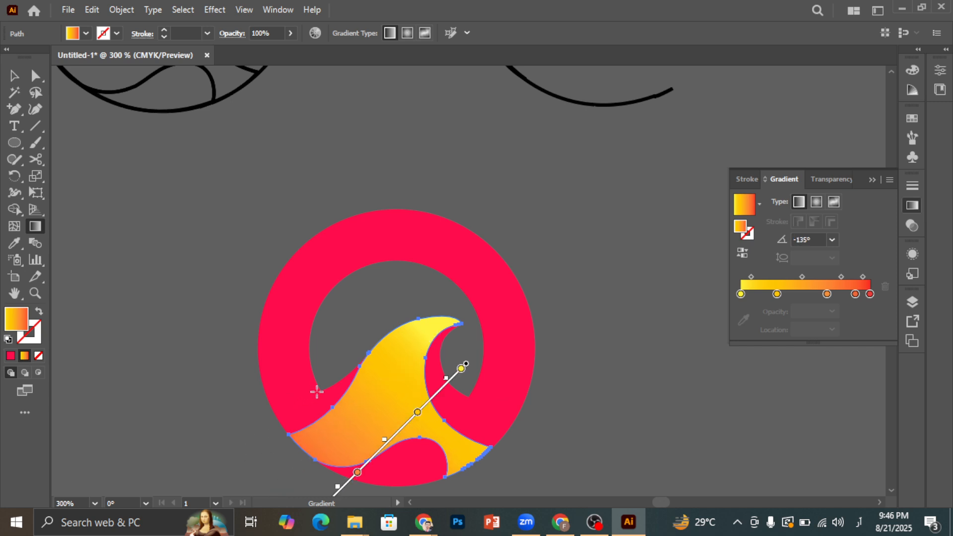
pyautogui.scroll(-1, 320, 391)
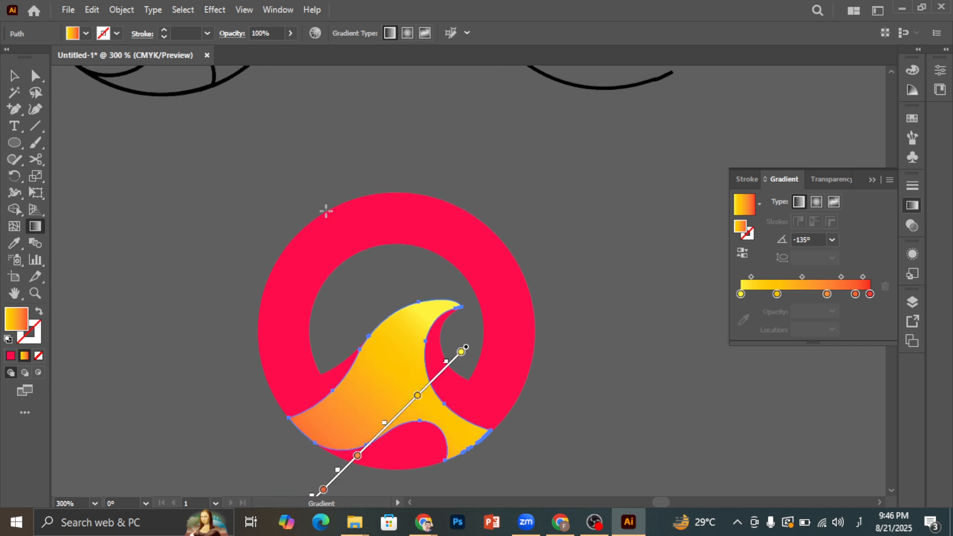
# Copy the main wave body's orange-yellow gradient onto the right-hand wave shape with the Eyedropper.
pyautogui.click(35, 75)
pyautogui.click(450, 395)
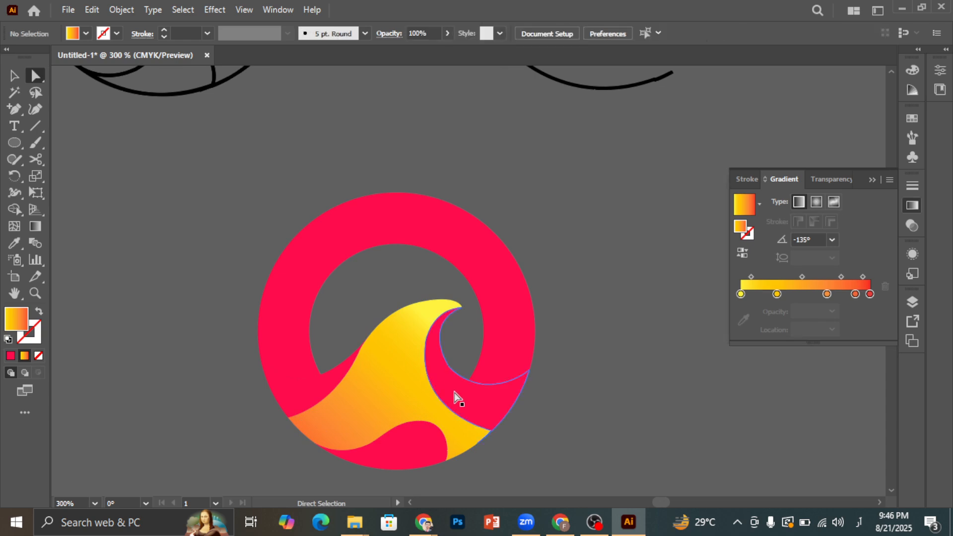
pyautogui.click(17, 243)
pyautogui.click(411, 362)
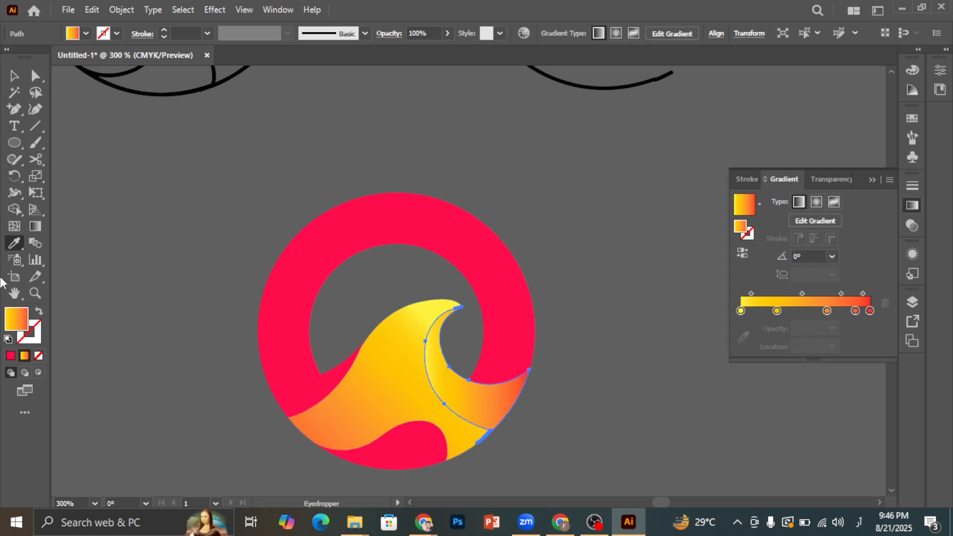
# Reverse the right-hand wave's gradient to run horizontally at 180°, yellow at the outer edge and orange inside the curl.
pyautogui.click(35, 227)
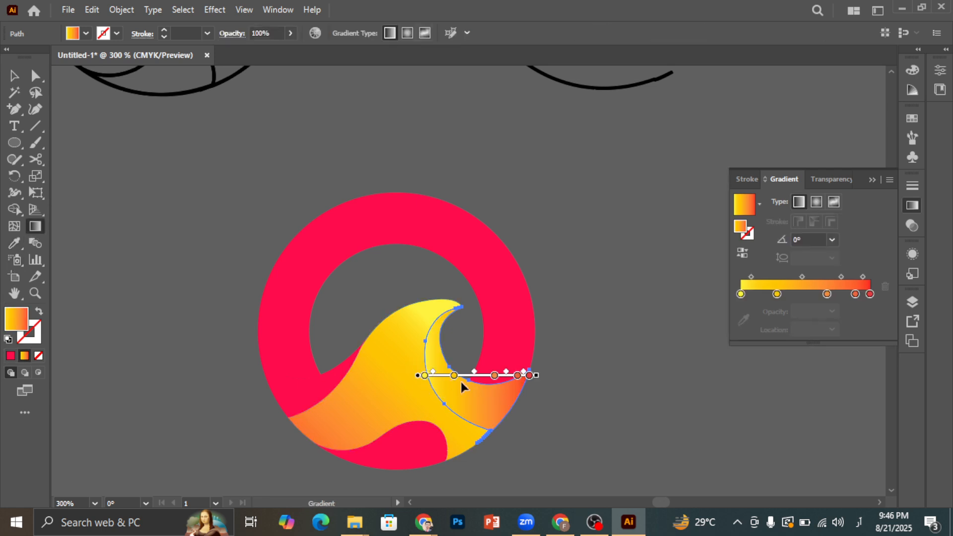
pyautogui.moveTo(519, 410)
pyautogui.mouseDown()
pyautogui.moveTo(507, 389)
pyautogui.moveTo(440, 366)
pyautogui.moveTo(430, 346)
pyautogui.mouseUp()
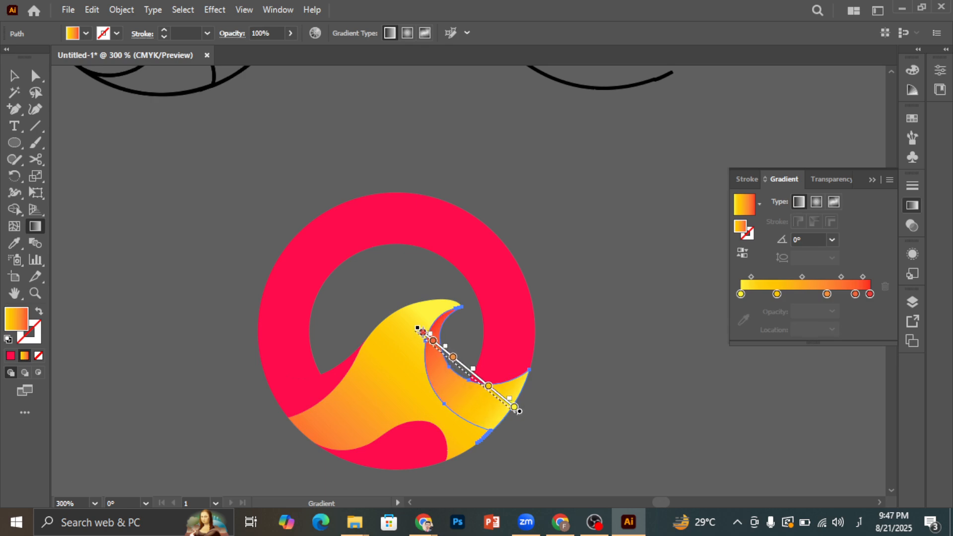
pyautogui.moveTo(519, 410); pyautogui.dragTo(420, 328)
pyautogui.scroll(-2, 389, 397)
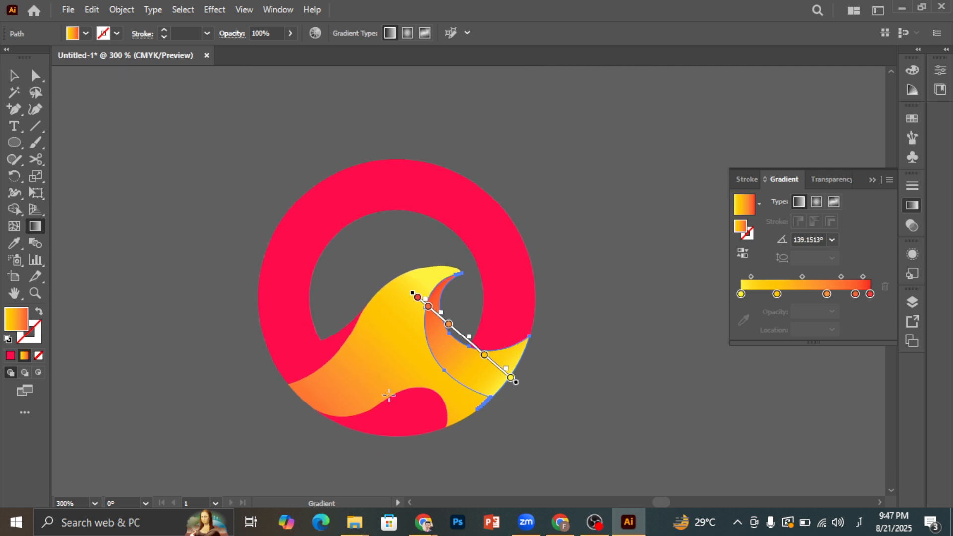
pyautogui.scroll(1, 389, 394)
pyautogui.scroll(1, 456, 393)
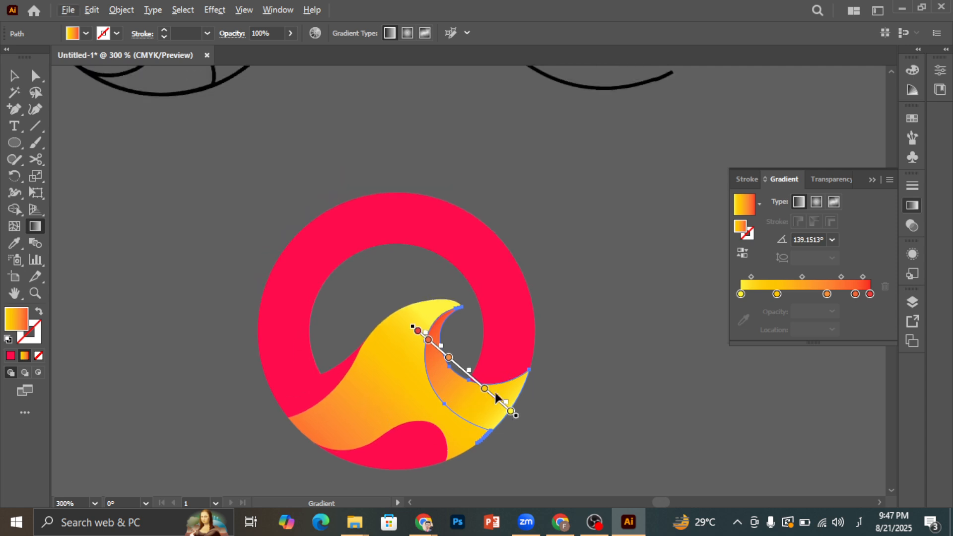
pyautogui.moveTo(537, 364); pyautogui.dragTo(414, 353)
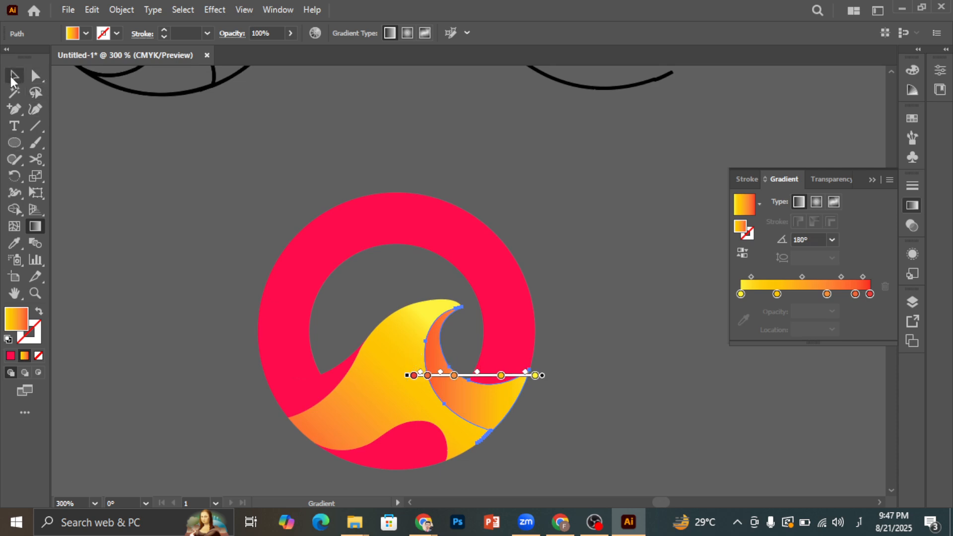
pyautogui.click(14, 76)
pyautogui.click(202, 216)
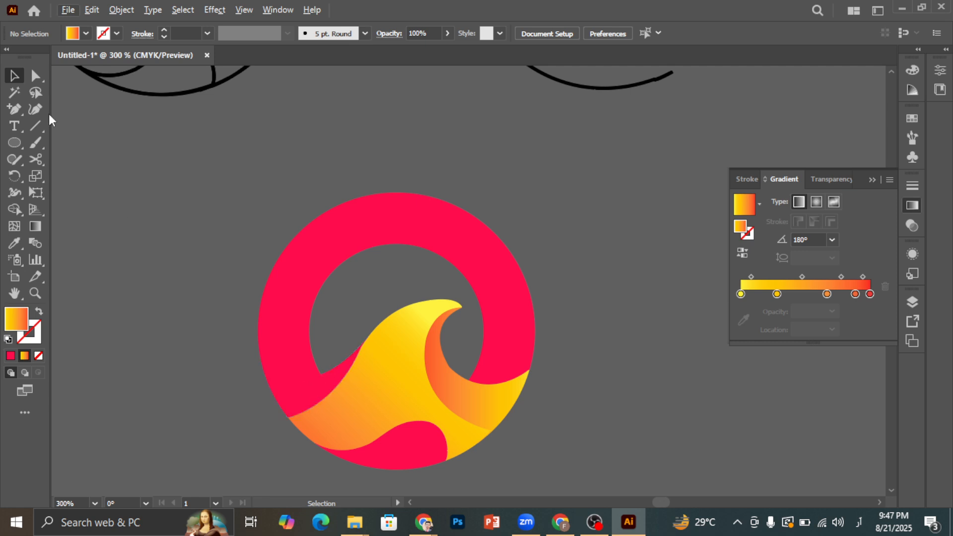
# Copy the main wave body's orange-yellow gradient onto the left-hand wave shape with the Eyedropper.
pyautogui.press('alt')
pyautogui.click(33, 77)
pyautogui.click(307, 390)
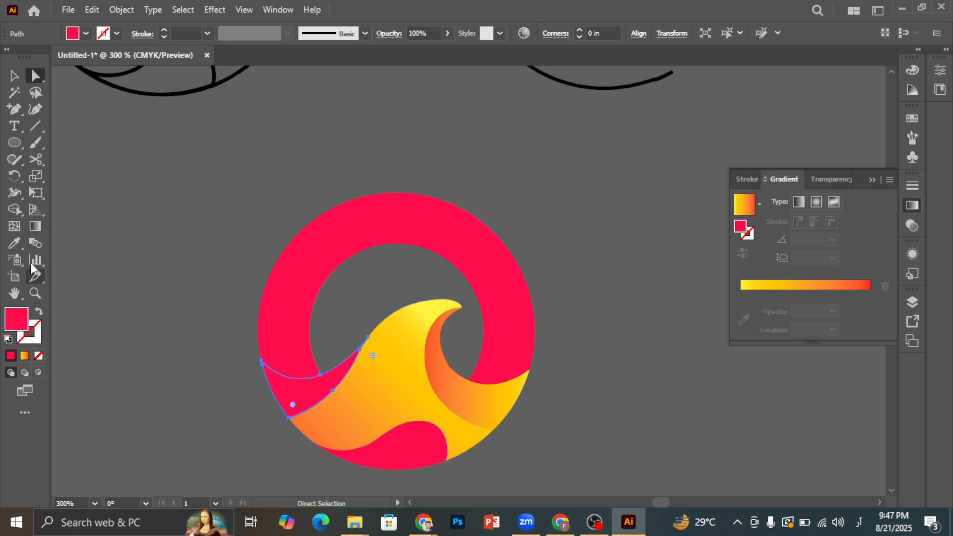
pyautogui.click(14, 243)
pyautogui.click(366, 380)
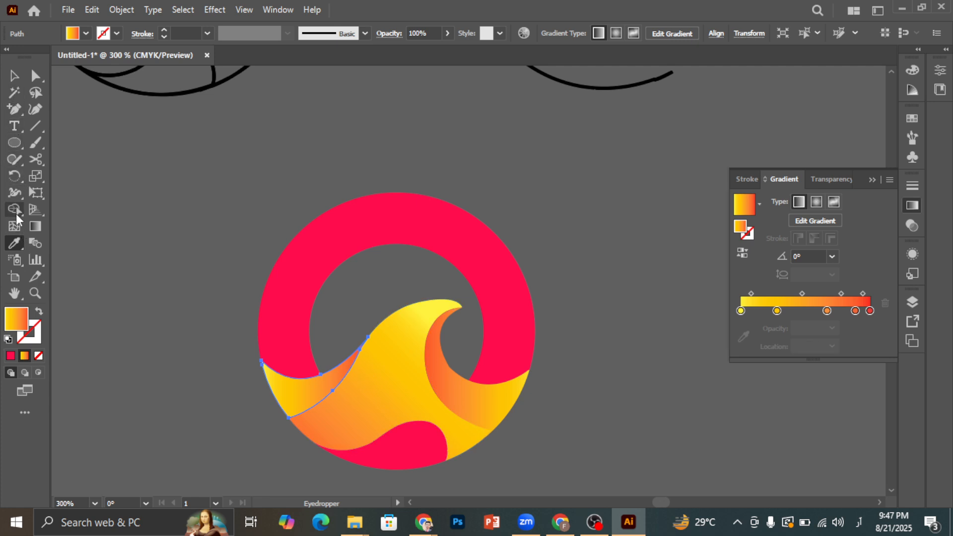
pyautogui.click(17, 215)
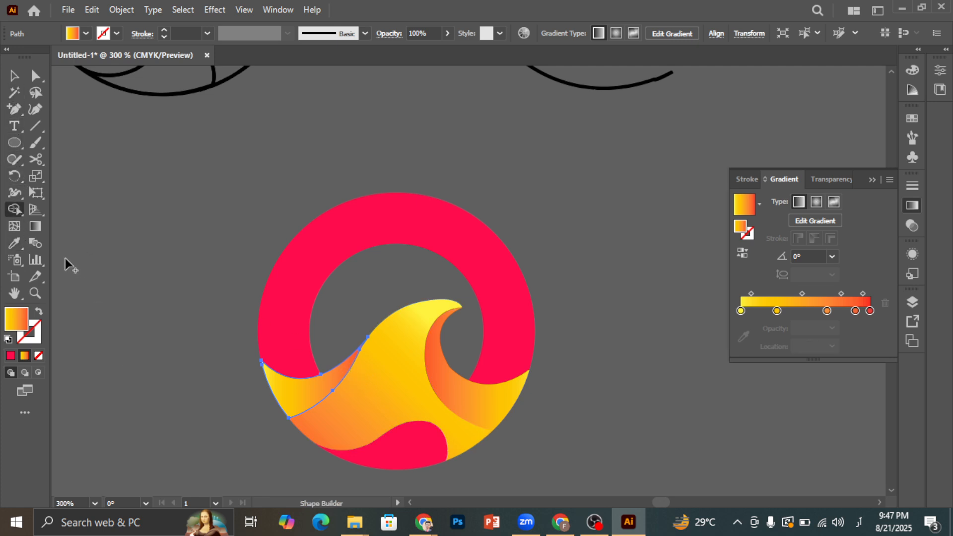
# Try redrawing the left-hand wave's gradient at about -22.5°, yellow at the outer edge and red at the inner tip, and undo it.
pyautogui.click(31, 224)
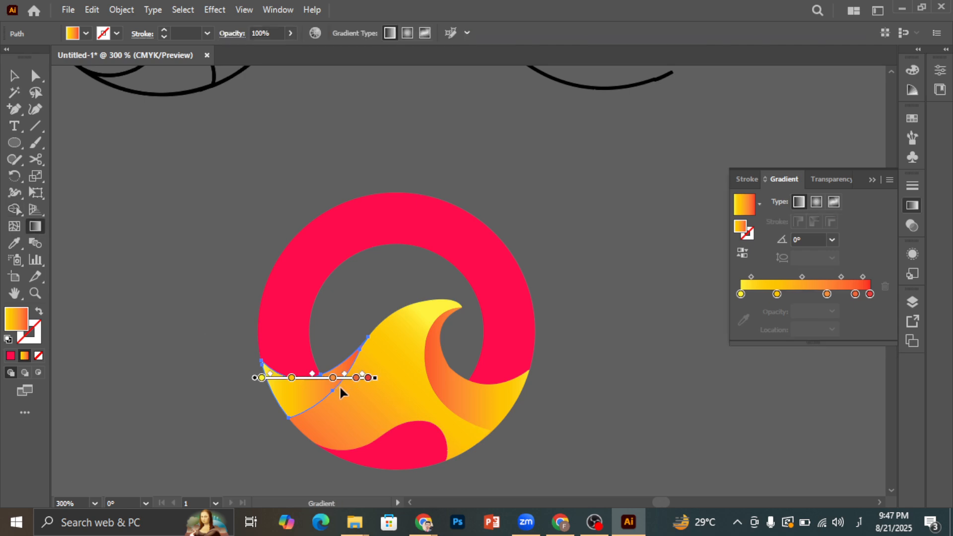
pyautogui.moveTo(342, 392)
pyautogui.mouseDown()
pyautogui.moveTo(247, 370)
pyautogui.moveTo(251, 358)
pyautogui.moveTo(357, 388)
pyautogui.moveTo(347, 385)
pyautogui.mouseUp()
pyautogui.click(14, 75)
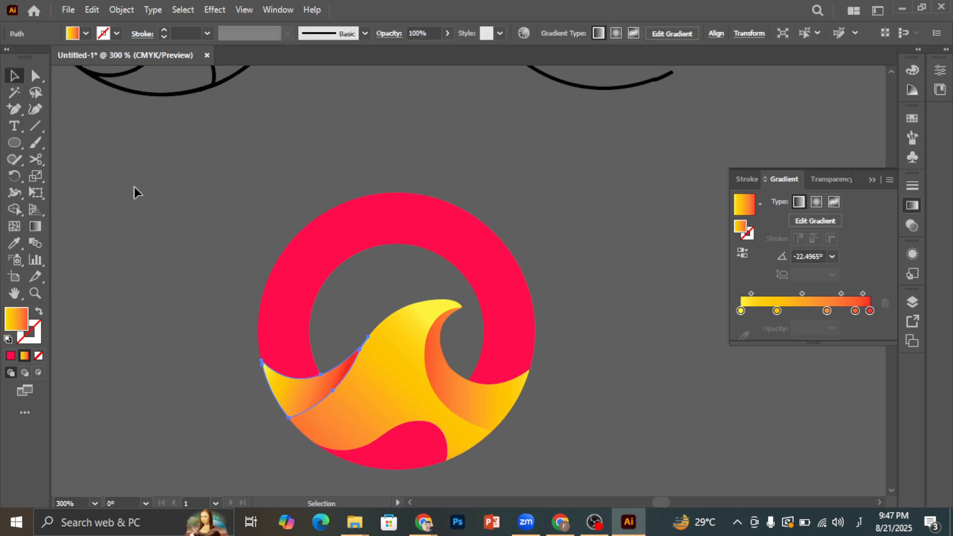
pyautogui.click(166, 300)
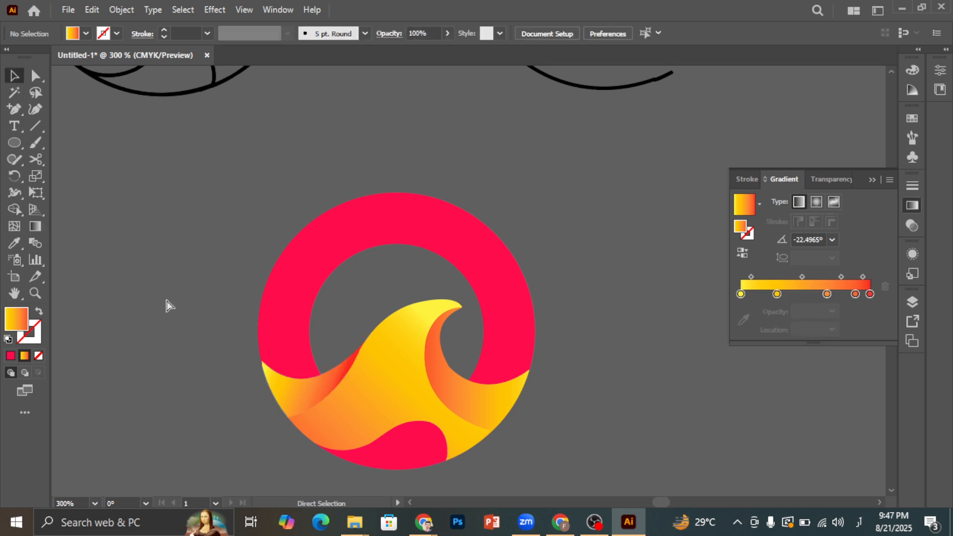
pyautogui.hotkey('ctrl', 'z')
# Redraw the left-hand wave's gradient at about 156.5°, running from yellow at the inner tip to red at the outer edge.
pyautogui.click(35, 226)
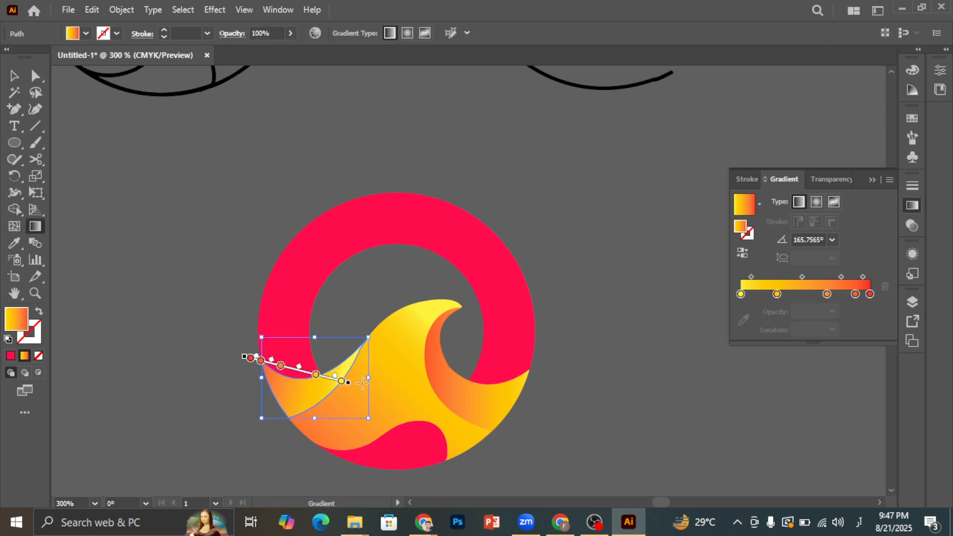
pyautogui.moveTo(346, 400)
pyautogui.mouseDown()
pyautogui.moveTo(282, 396)
pyautogui.moveTo(271, 353)
pyautogui.mouseUp()
pyautogui.click(14, 77)
pyautogui.click(224, 169)
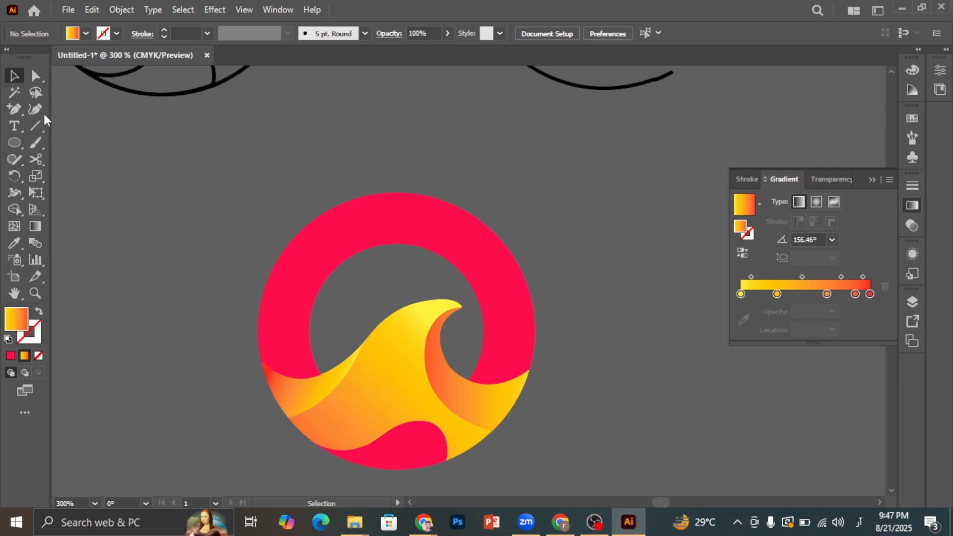
# Copy the main wave body's orange-yellow gradient onto the pink bottom wave shape with the Eyedropper.
pyautogui.click(35, 92)
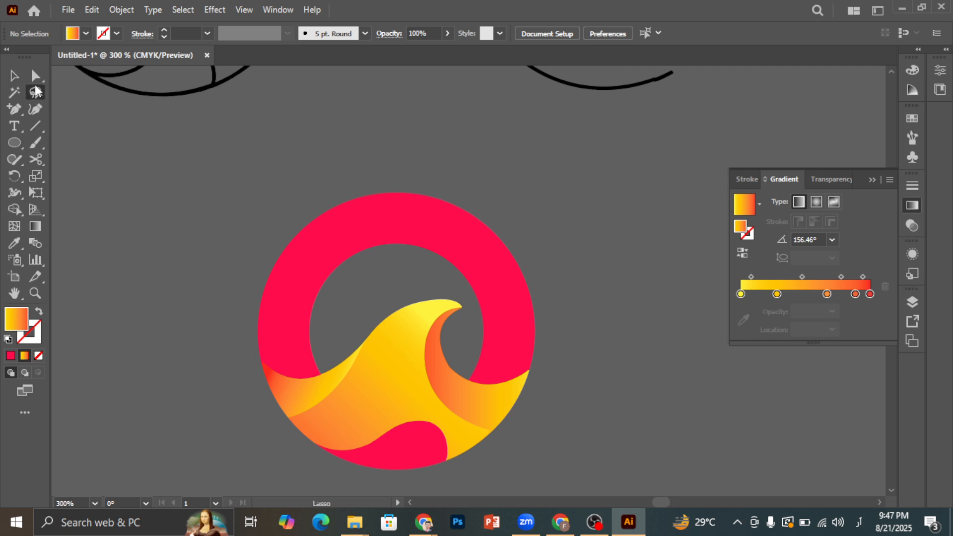
pyautogui.click(411, 455)
pyautogui.click(14, 243)
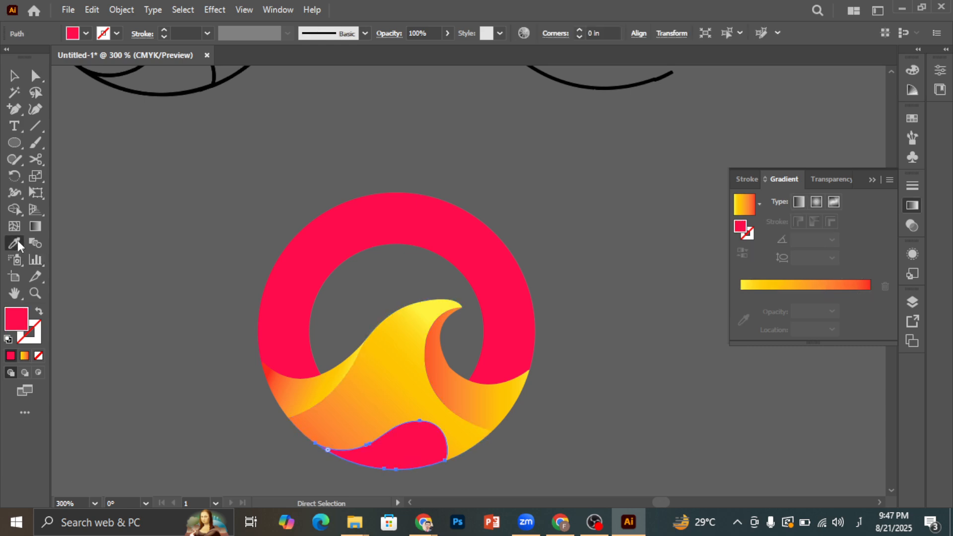
pyautogui.click(414, 349)
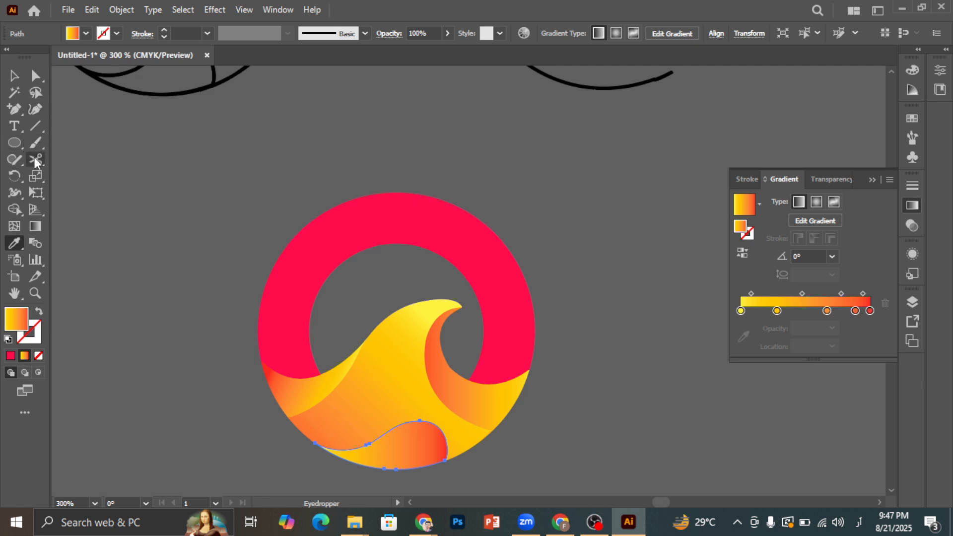
# Redraw the bottom wave's gradient diagonally at about 133°, yellow at the lower right and red at the upper left.
pyautogui.click(32, 226)
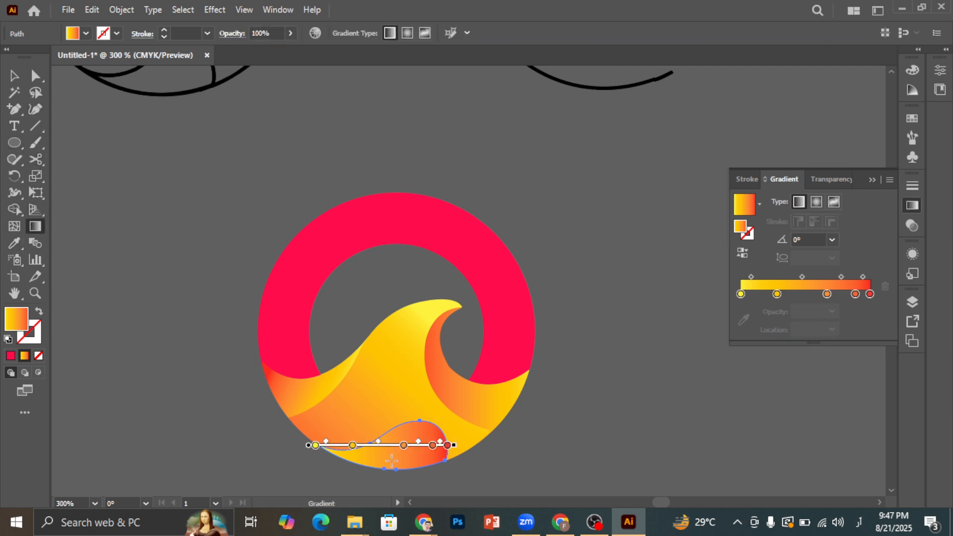
pyautogui.moveTo(382, 444)
pyautogui.mouseDown()
pyautogui.moveTo(447, 427)
pyautogui.moveTo(457, 450)
pyautogui.moveTo(467, 449)
pyautogui.moveTo(369, 440)
pyautogui.moveTo(407, 419)
pyautogui.moveTo(412, 430)
pyautogui.moveTo(381, 403)
pyautogui.moveTo(360, 418)
pyautogui.mouseUp()
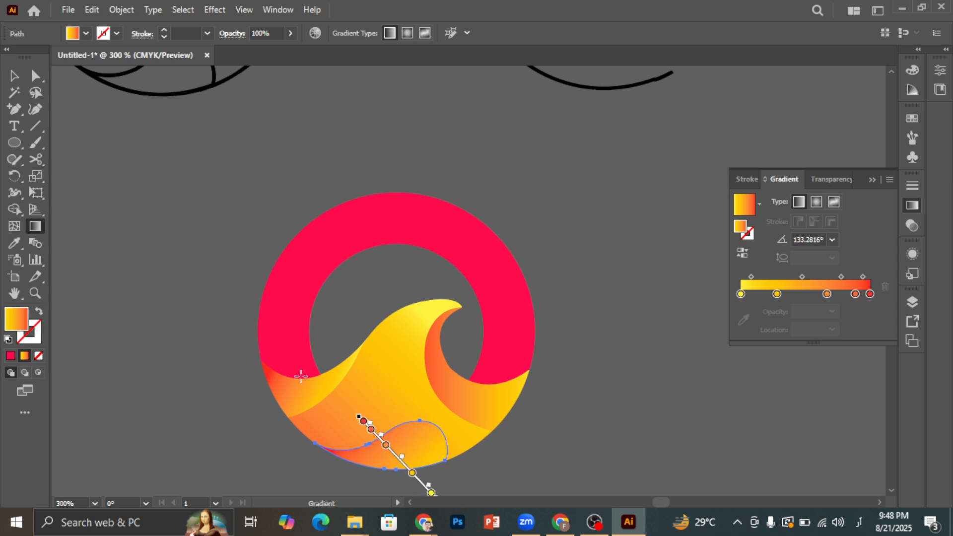
pyautogui.click(14, 76)
pyautogui.click(216, 314)
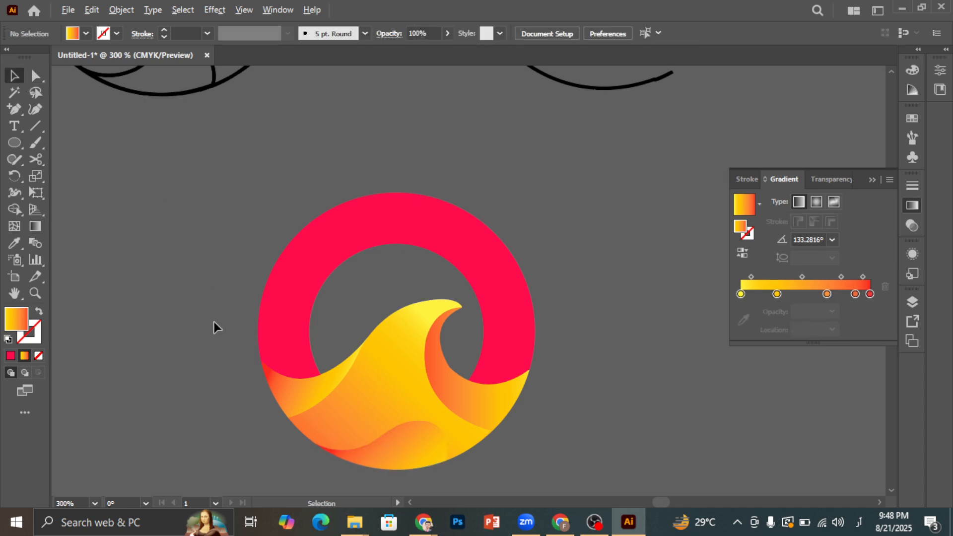
# Copy the main wave body's orange-yellow gradient onto the pink outer ring with the Eyedropper.
pyautogui.click(365, 234)
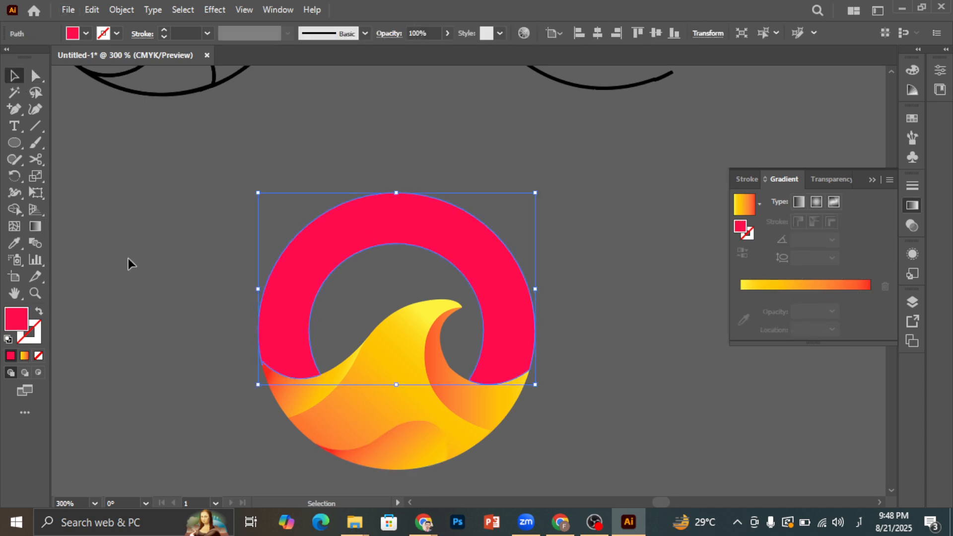
pyautogui.click(14, 243)
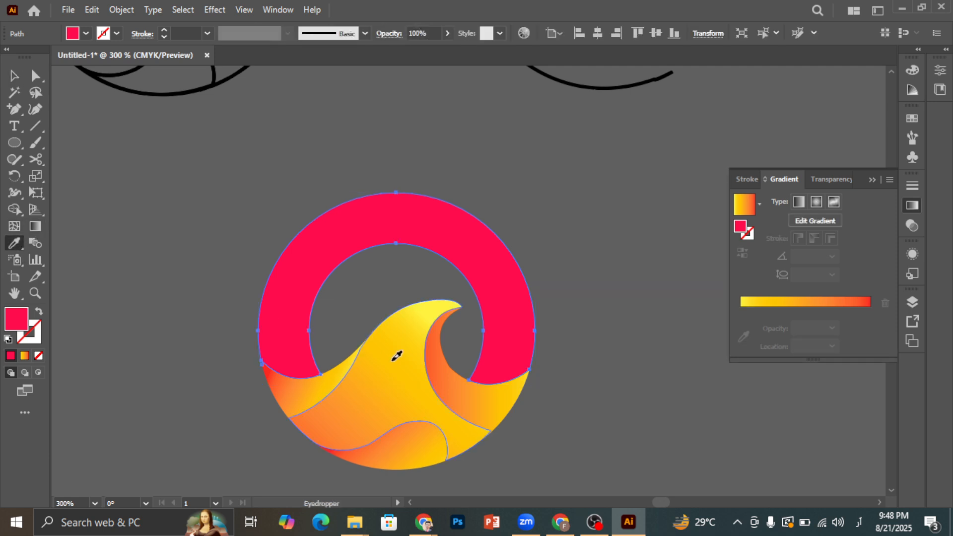
pyautogui.click(396, 356)
pyautogui.click(35, 75)
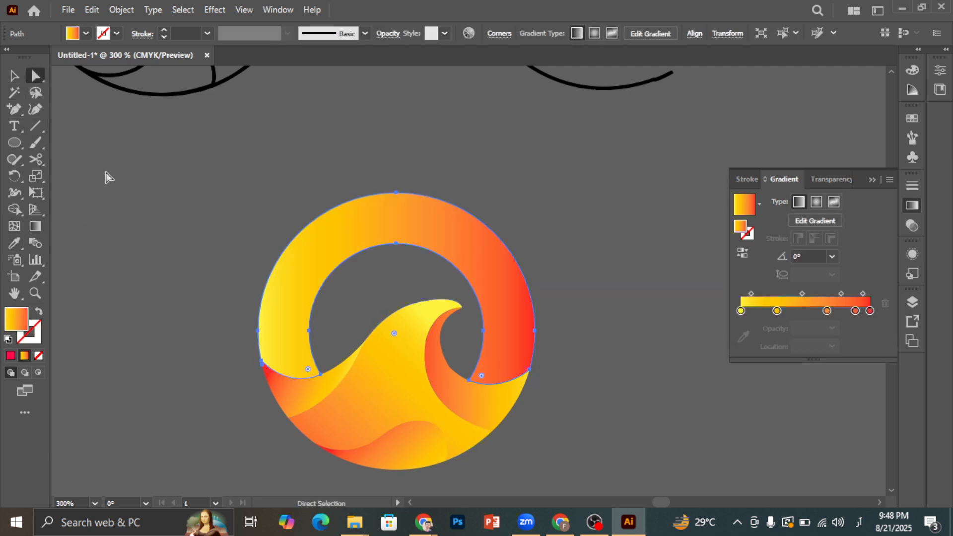
pyautogui.click(226, 293)
# Try several gradient directions on the outer ring, ending with a -135° diagonal from yellow at the upper right to red at the lower left.
pyautogui.click(394, 233)
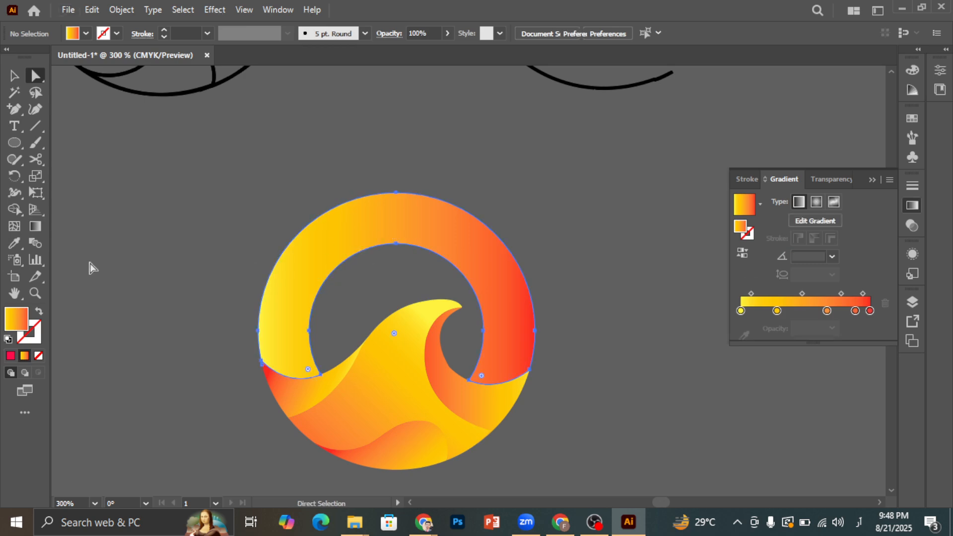
pyautogui.click(37, 229)
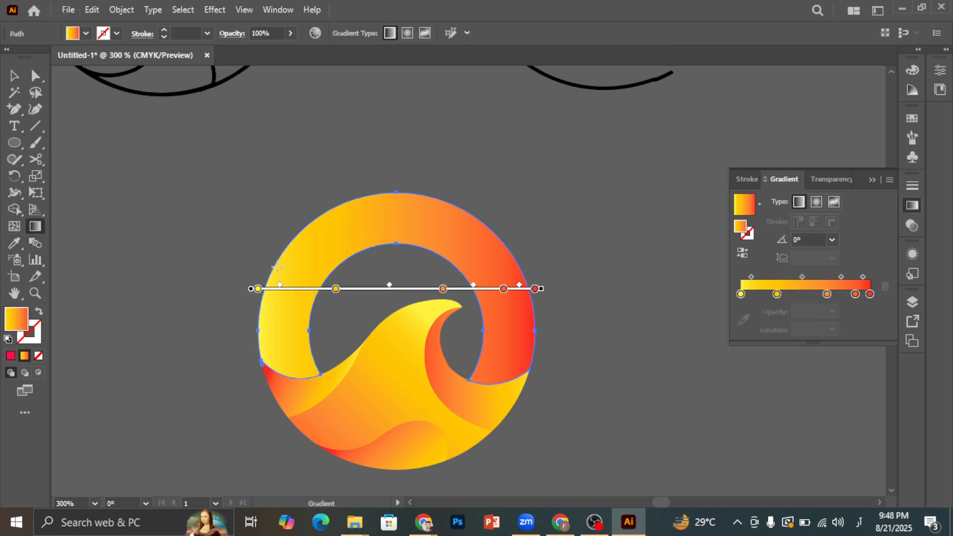
pyautogui.moveTo(278, 268); pyautogui.dragTo(447, 263)
pyautogui.moveTo(558, 256)
pyautogui.mouseDown()
pyautogui.moveTo(366, 288)
pyautogui.moveTo(191, 302)
pyautogui.moveTo(147, 293)
pyautogui.moveTo(130, 308)
pyautogui.mouseUp()
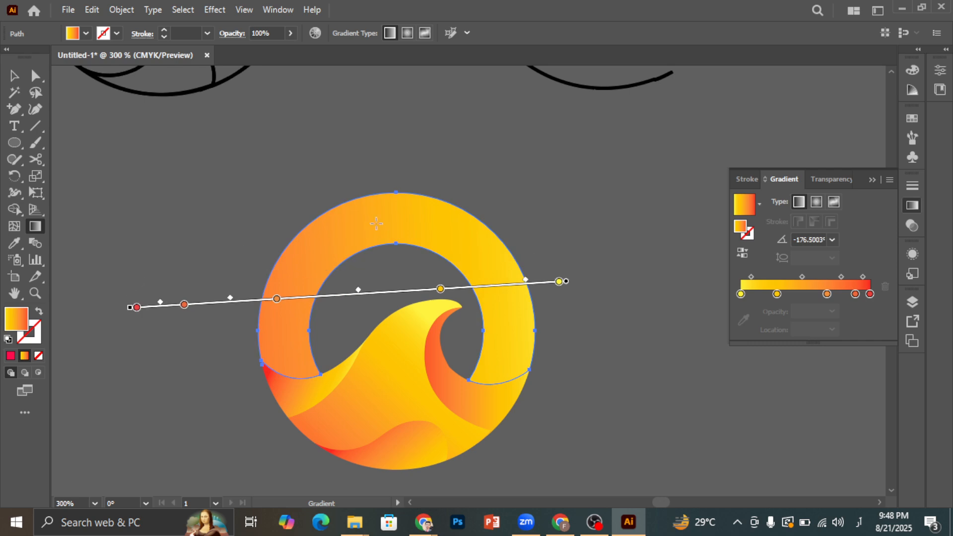
pyautogui.moveTo(388, 223)
pyautogui.mouseDown()
pyautogui.moveTo(200, 416)
pyautogui.moveTo(249, 381)
pyautogui.moveTo(263, 360)
pyautogui.moveTo(148, 462)
pyautogui.moveTo(255, 366)
pyautogui.mouseUp()
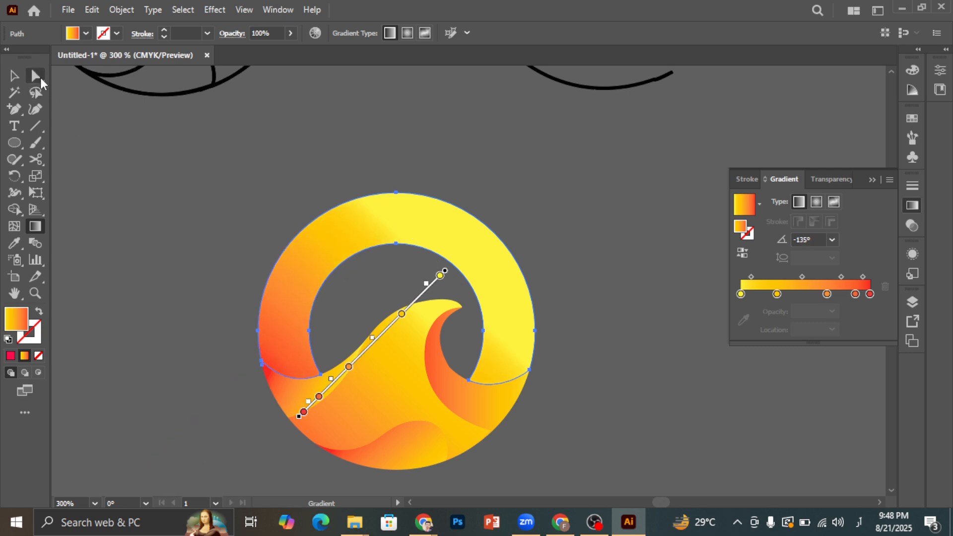
pyautogui.click(36, 76)
pyautogui.scroll(-3, 326, 426)
pyautogui.click(301, 440)
# Undo the outer ring's last two gradient redraws.
pyautogui.scroll(2, 300, 440)
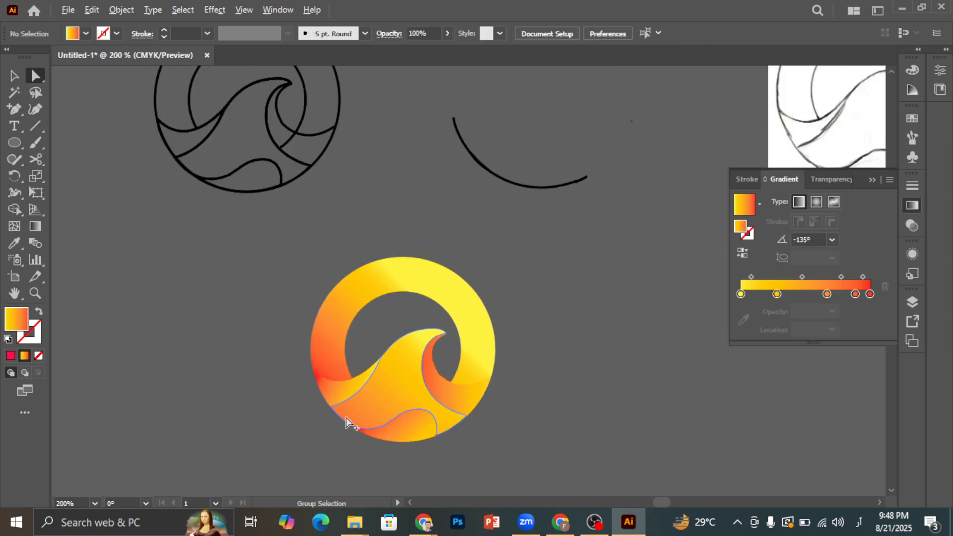
pyautogui.scroll(2, 368, 412)
pyautogui.click(366, 406)
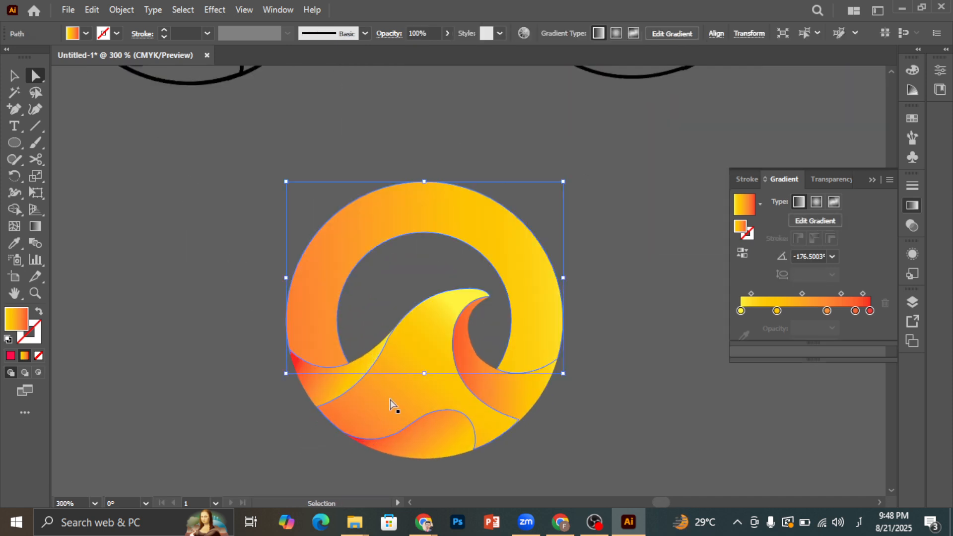
pyautogui.hotkey('ctrl', 'z')
pyautogui.click(648, 324)
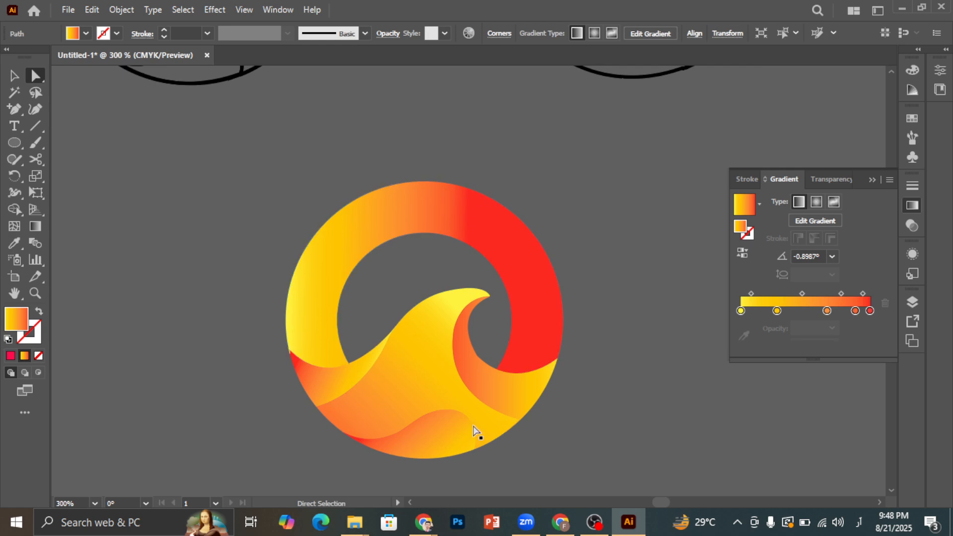
# Redraw the outer ring's gradient horizontally at 0°, running from yellow on its left side to orange-red on its right side.
pyautogui.scroll(-1, 154, 430)
pyautogui.scroll(1, 244, 403)
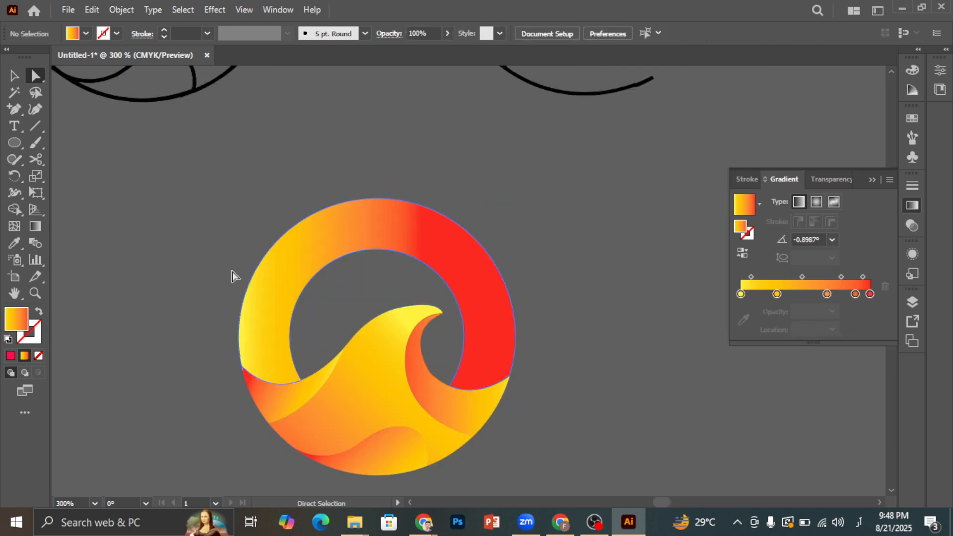
pyautogui.click(35, 227)
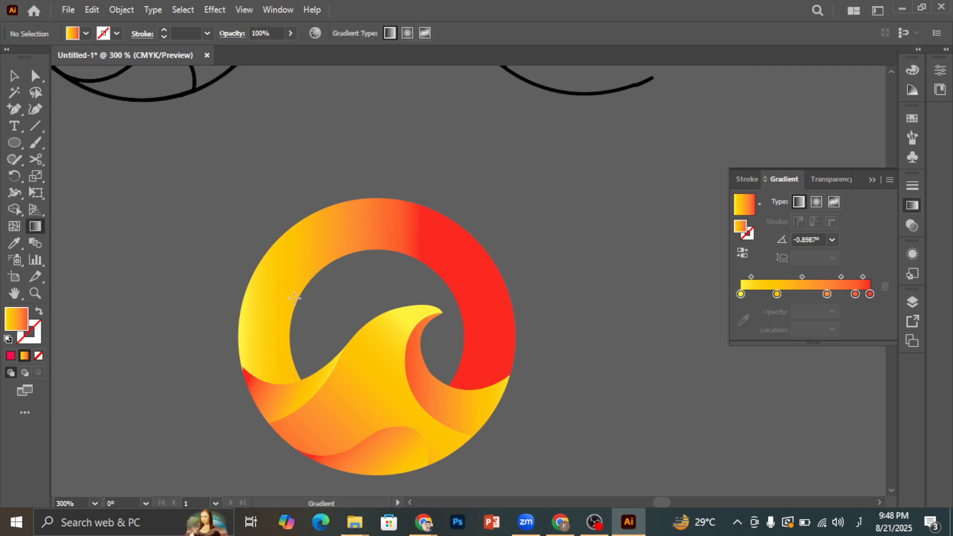
pyautogui.moveTo(234, 277)
pyautogui.mouseDown()
pyautogui.moveTo(472, 272)
pyautogui.moveTo(533, 286)
pyautogui.mouseUp()
pyautogui.click(14, 77)
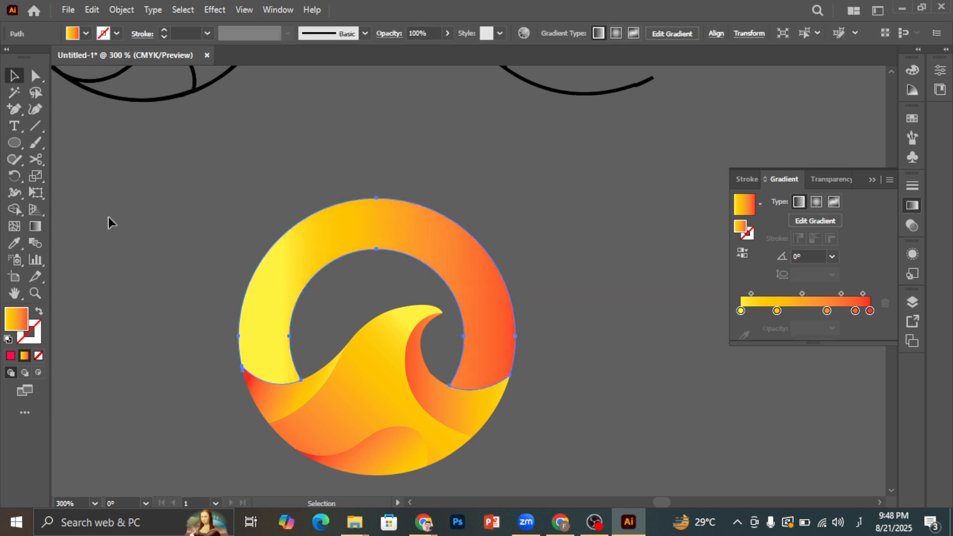
pyautogui.scroll(-1, 139, 327)
pyautogui.click(190, 350)
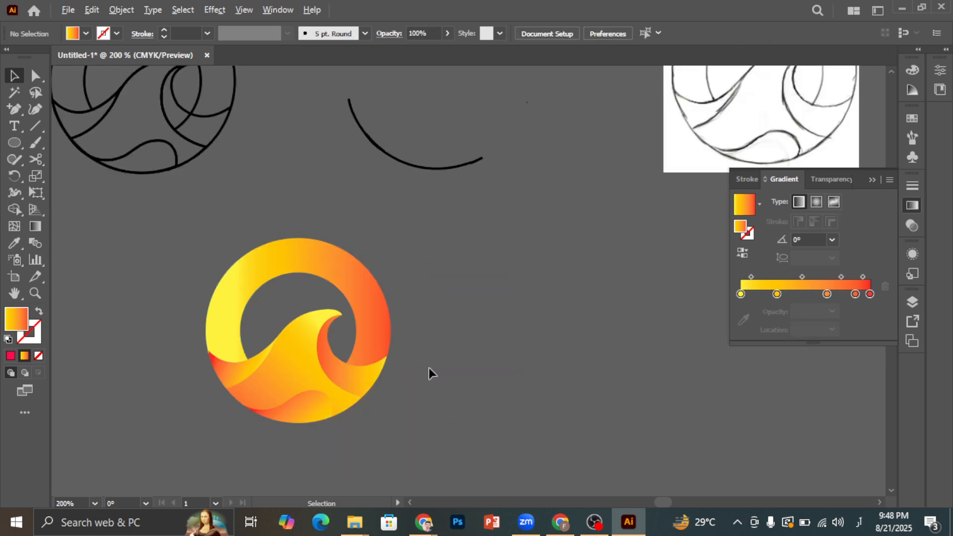
# Move the whole gradient logo to the empty area below the sketches and scale it down to about two thirds of its size.
pyautogui.moveTo(208, 255); pyautogui.dragTo(428, 429)
pyautogui.scroll(-1, 301, 380)
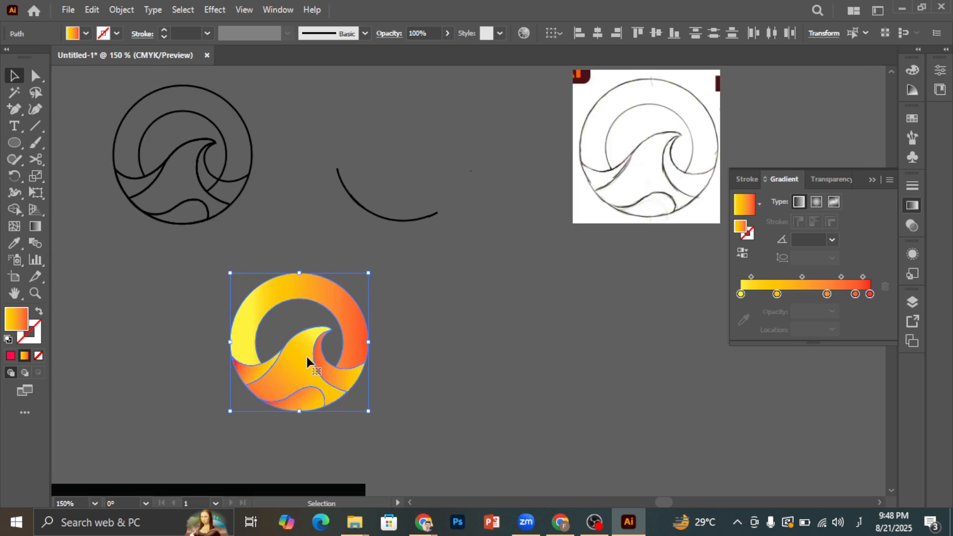
pyautogui.moveTo(308, 362); pyautogui.dragTo(497, 426)
pyautogui.scroll(-3, 497, 426)
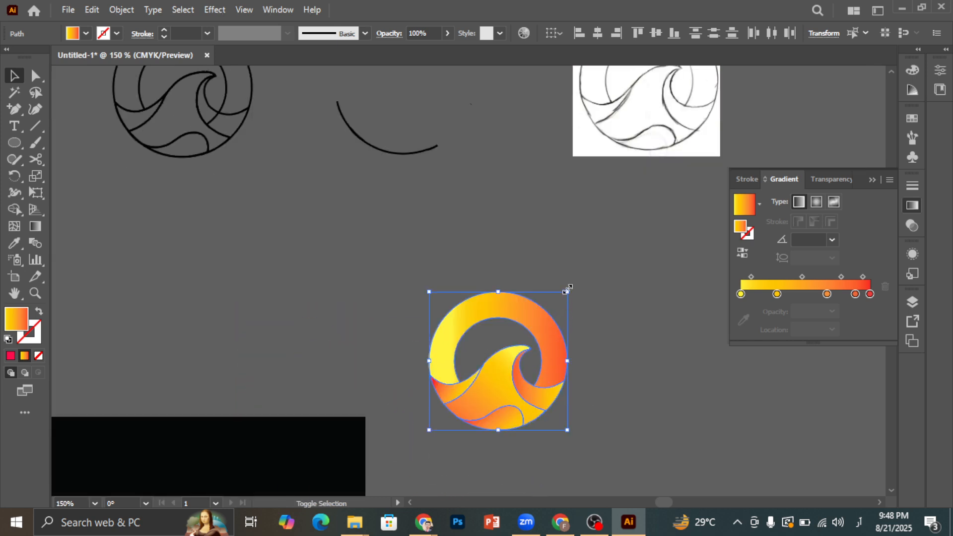
pyautogui.moveTo(566, 291); pyautogui.dragTo(527, 331)
pyautogui.moveTo(477, 403); pyautogui.dragTo(537, 411)
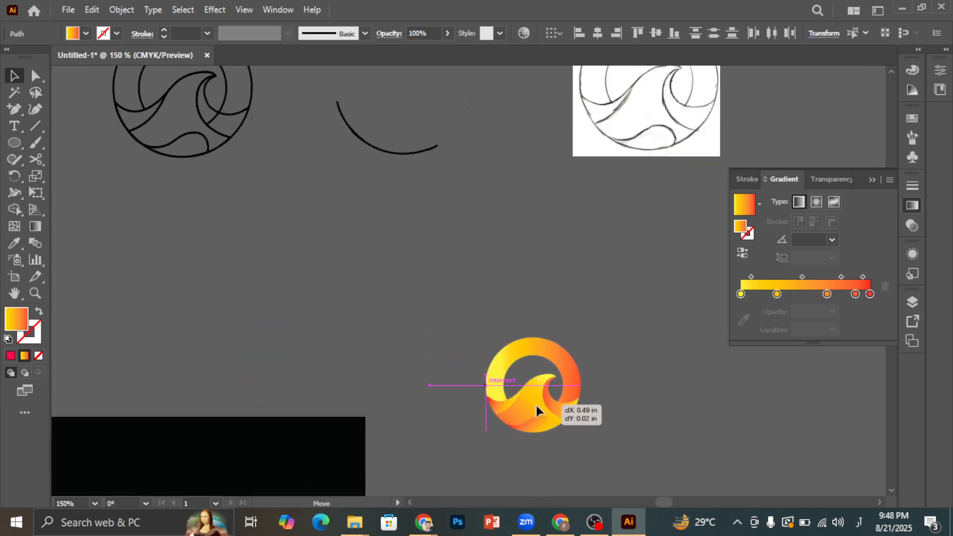
pyautogui.click(403, 353)
# Place a new text object in the empty space just to the right of the gradient wave logo.
pyautogui.scroll(-3, 404, 353)
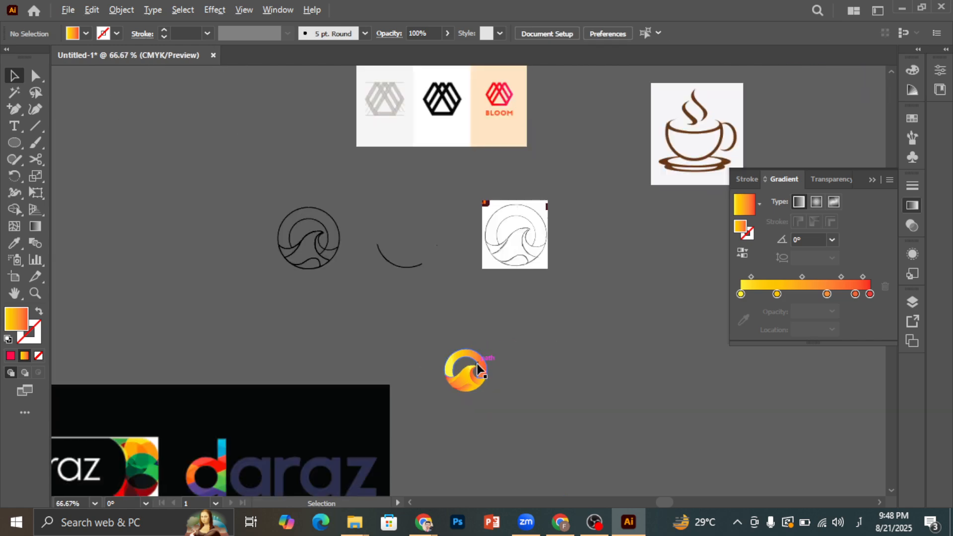
pyautogui.scroll(-2, 535, 377)
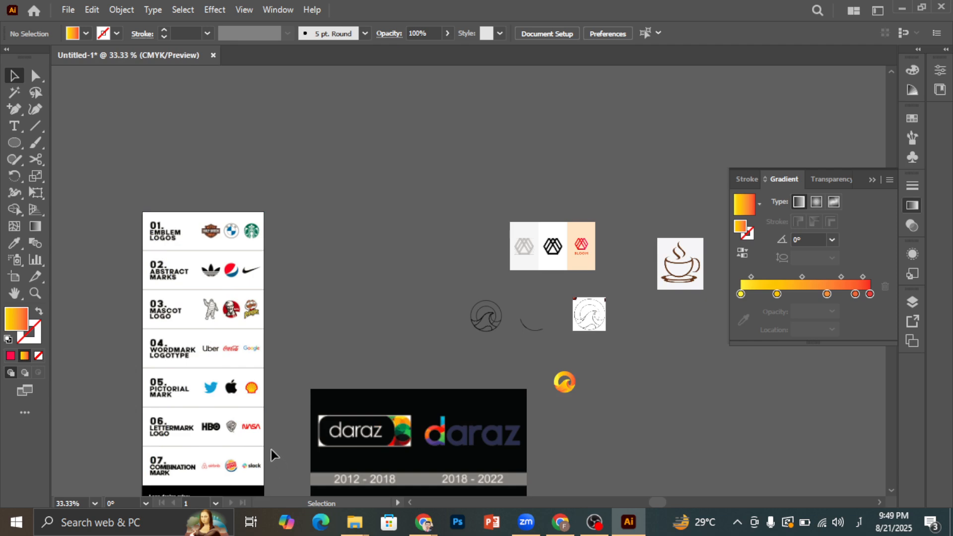
pyautogui.scroll(3, 622, 377)
pyautogui.scroll(2, 622, 376)
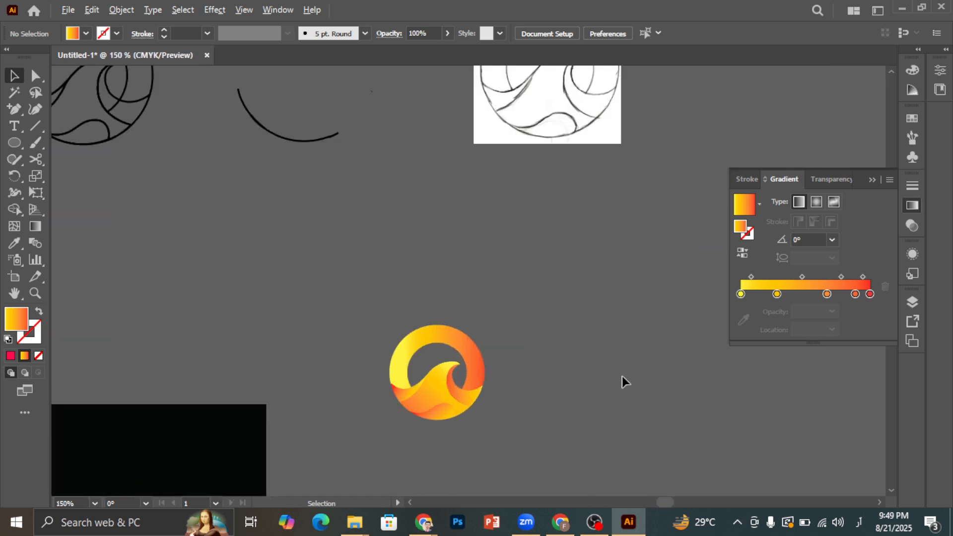
pyautogui.press('t')
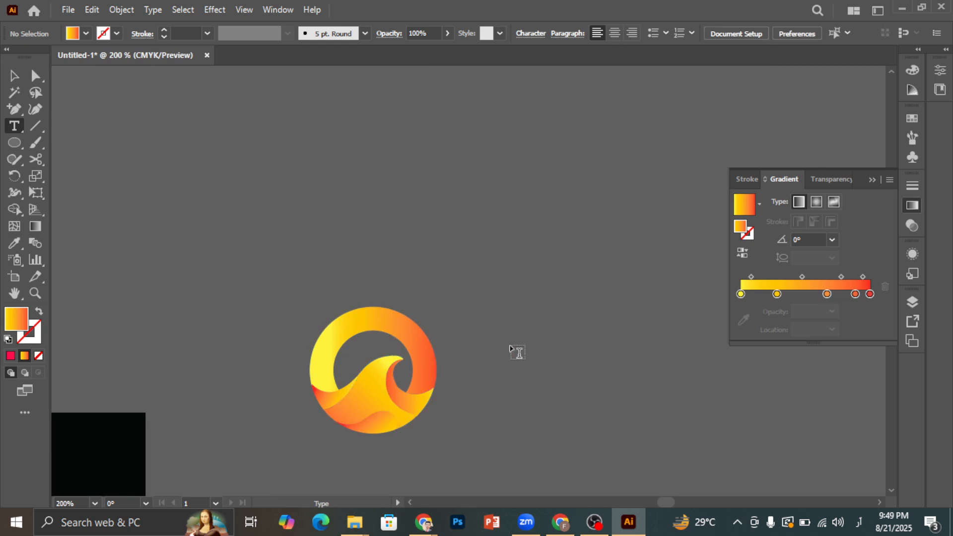
pyautogui.scroll(-3, 547, 348)
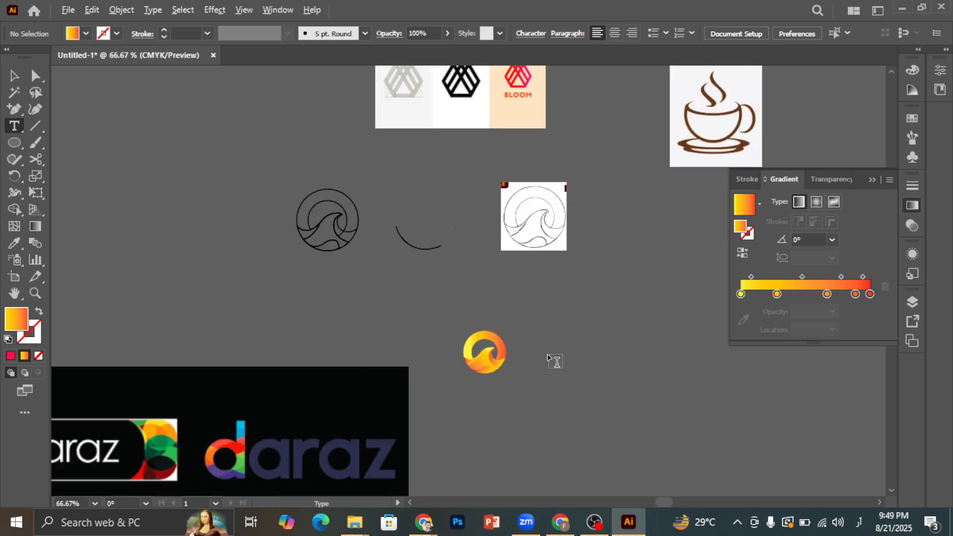
pyautogui.scroll(3, 584, 348)
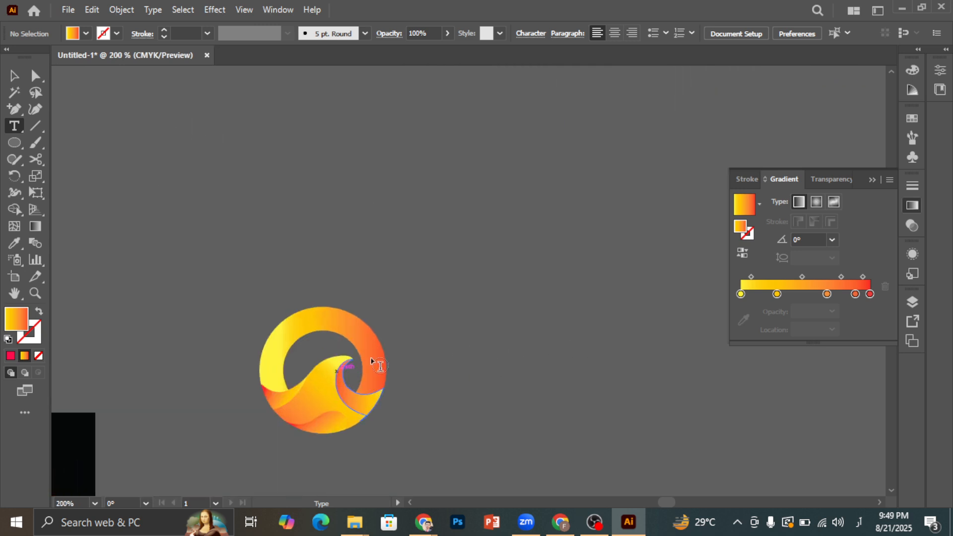
pyautogui.click(437, 357)
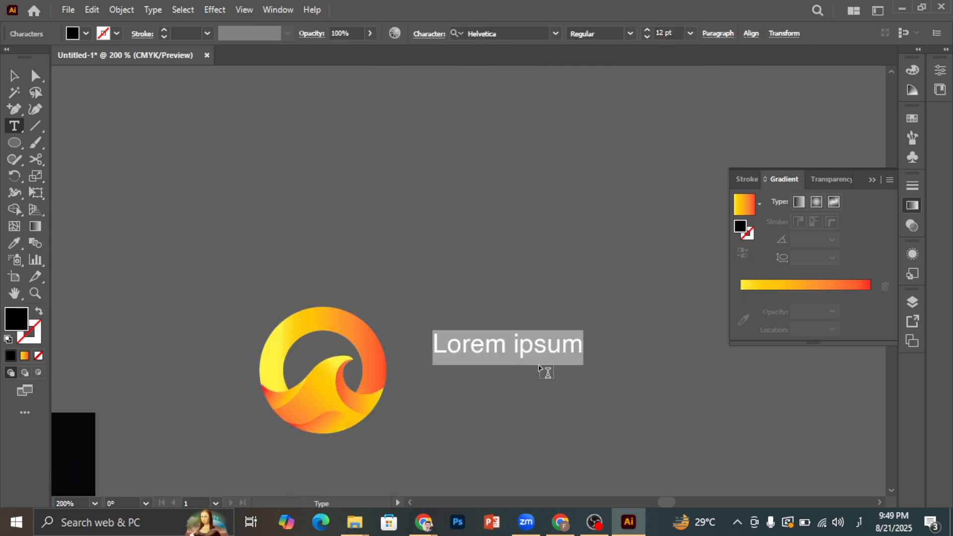
pyautogui.press('BackSpace')
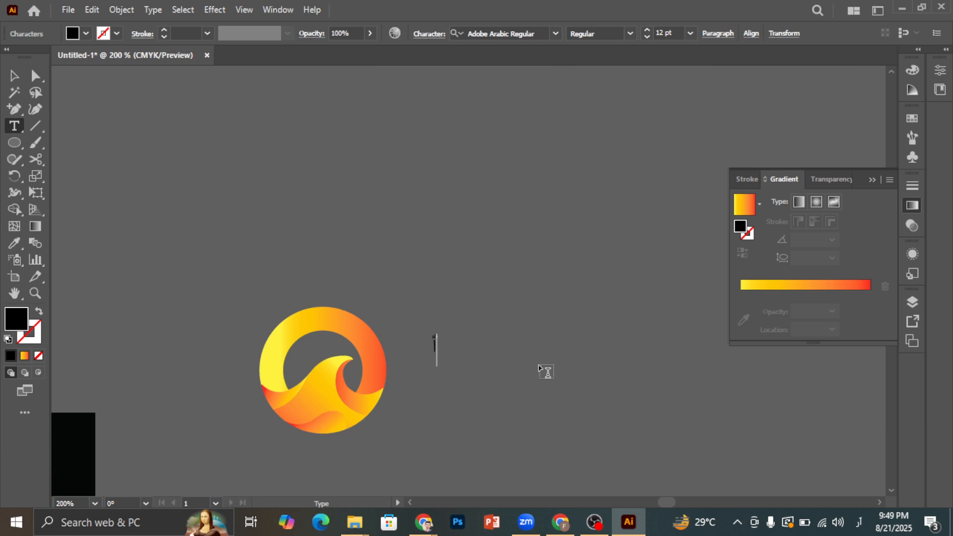
pyautogui.hotkey('ctrl', 'z')
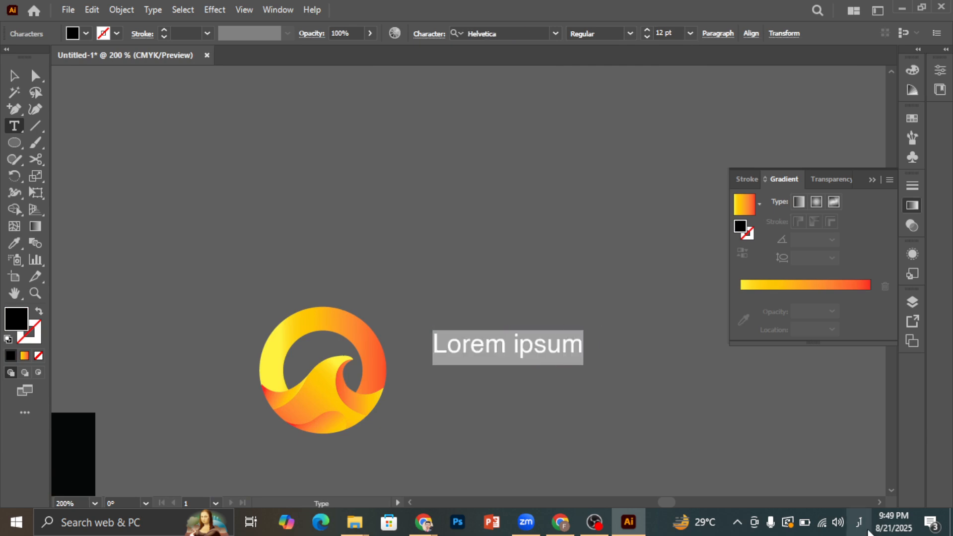
# Switch the keyboard language to English and replace the placeholder text with Eagle.
pyautogui.click(852, 523)
pyautogui.click(814, 400)
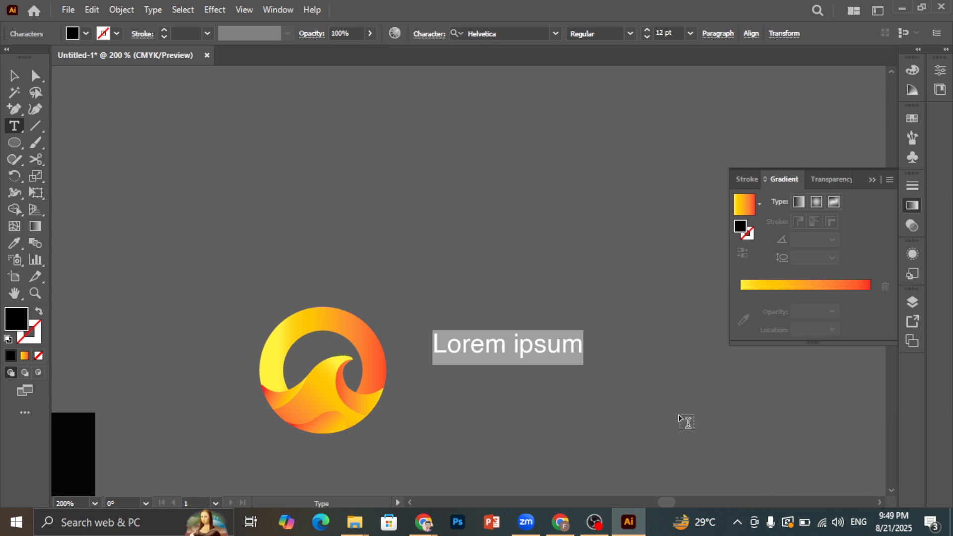
pyautogui.write('Ea')
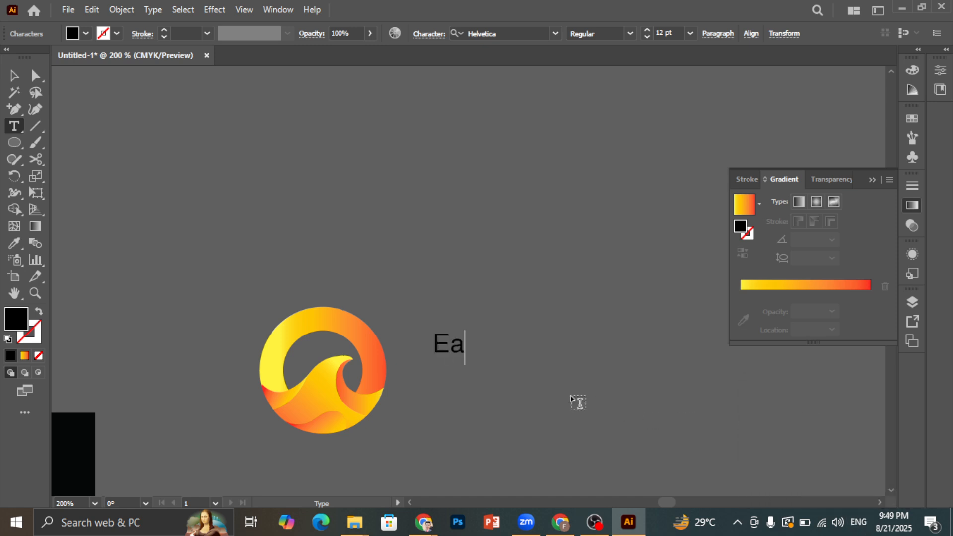
pyautogui.write('gle')
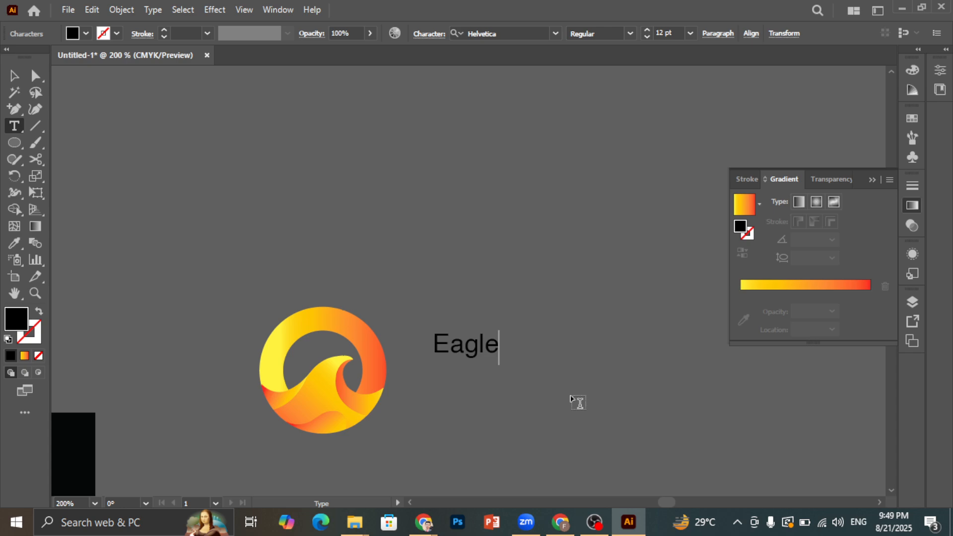
pyautogui.hotkey('ctrl', 'a')
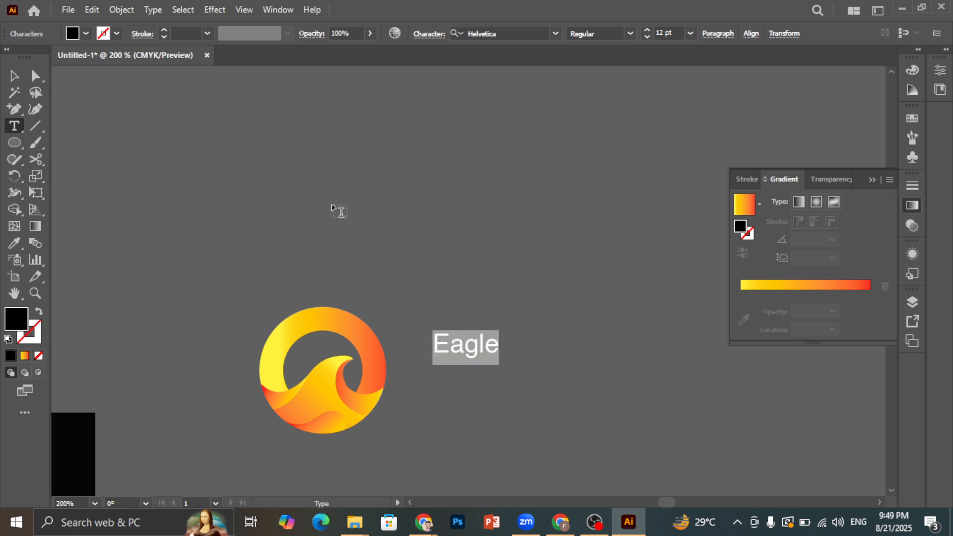
# Move the Eagle text beside the logo and scale it up to about 31.75 pt.
pyautogui.click(14, 76)
pyautogui.moveTo(500, 368)
pyautogui.mouseDown()
pyautogui.moveTo(618, 419)
pyautogui.moveTo(491, 369)
pyautogui.mouseUp()
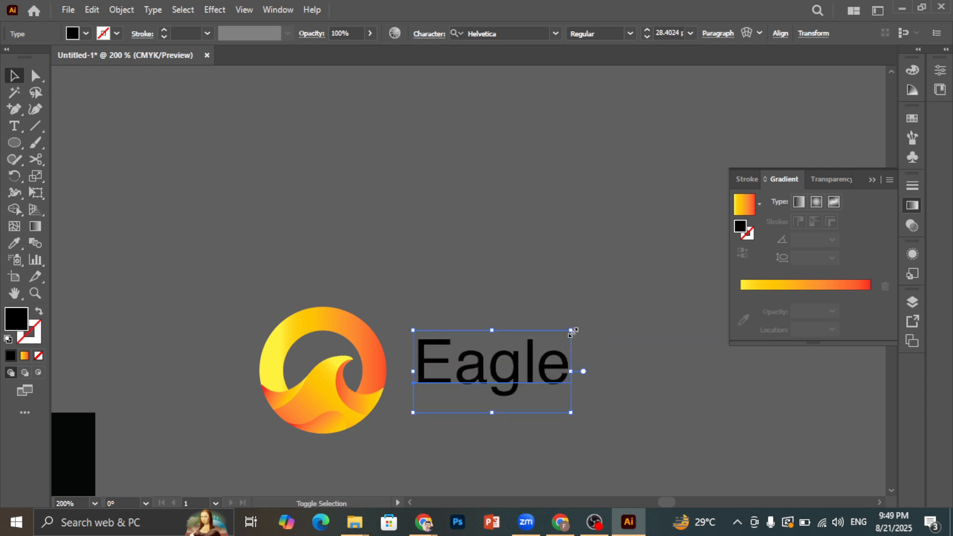
pyautogui.moveTo(574, 332); pyautogui.dragTo(591, 320)
# Change the fill colour of the whole Eagle text to white (FFFFFF).
pyautogui.doubleClick(565, 362)
pyautogui.doubleClick(552, 351)
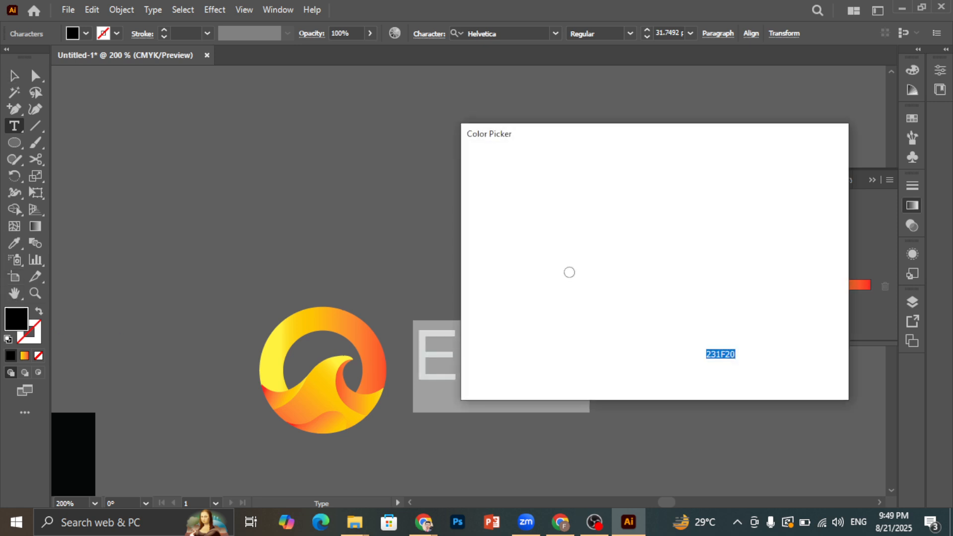
pyautogui.moveTo(565, 243); pyautogui.dragTo(446, 136)
pyautogui.click(803, 183)
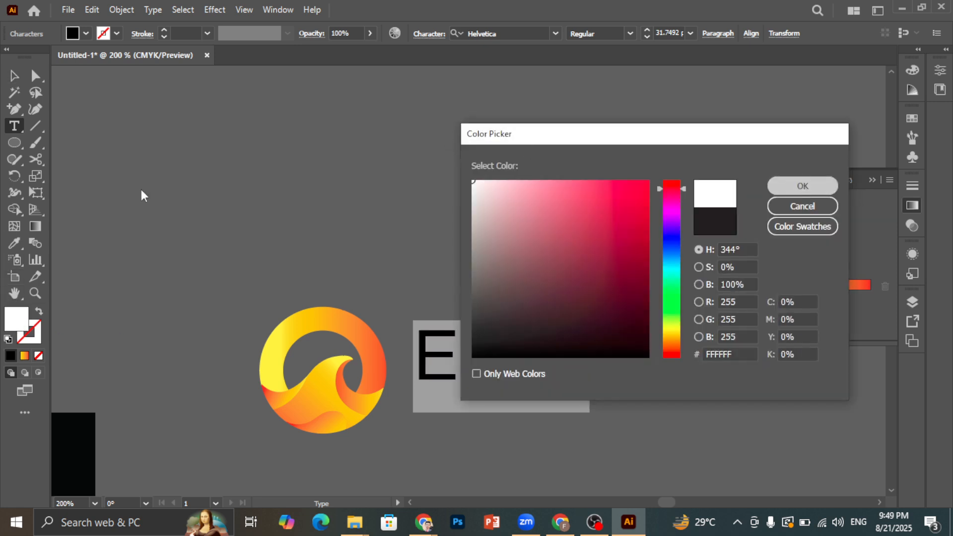
pyautogui.click(328, 244)
# Enlarge the Eagle text to about 37.45 pt and centre it vertically beside the wave logo.
pyautogui.scroll(-1, 322, 254)
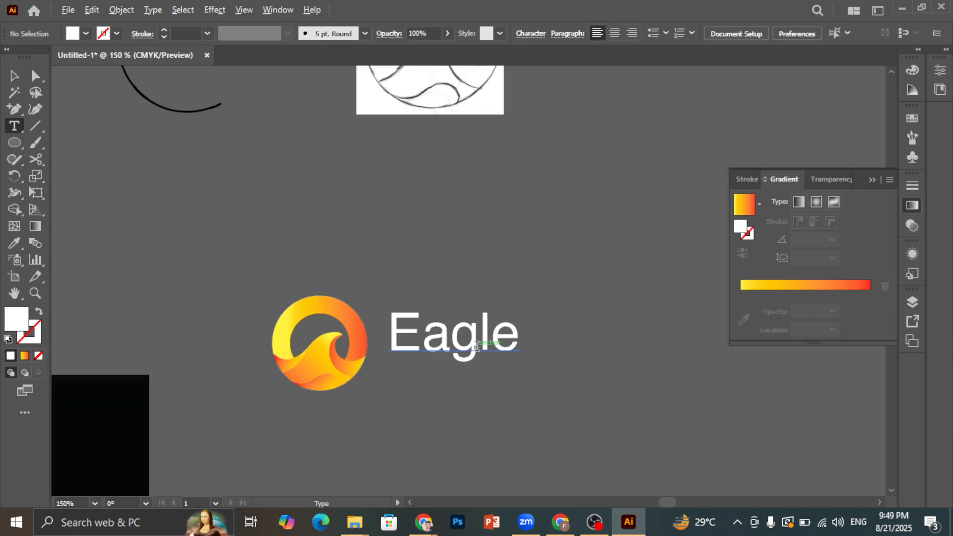
pyautogui.scroll(1, 484, 342)
pyautogui.click(465, 362)
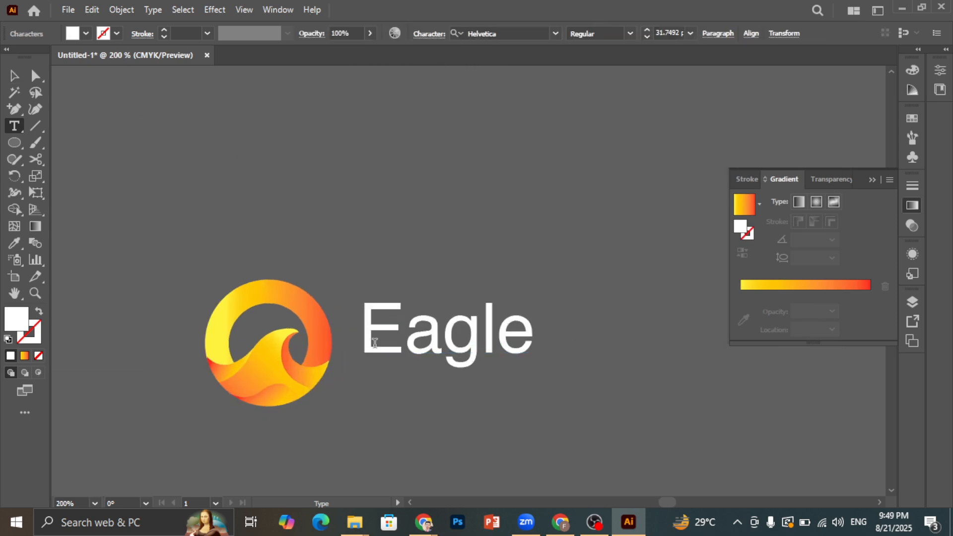
pyautogui.click(14, 75)
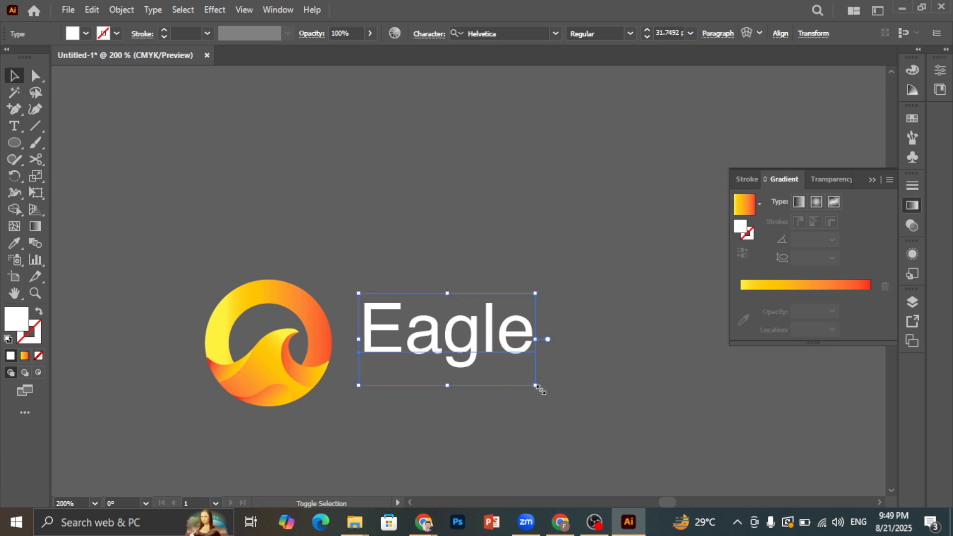
pyautogui.moveTo(541, 391); pyautogui.dragTo(573, 401)
pyautogui.moveTo(532, 362); pyautogui.dragTo(529, 349)
pyautogui.click(616, 246)
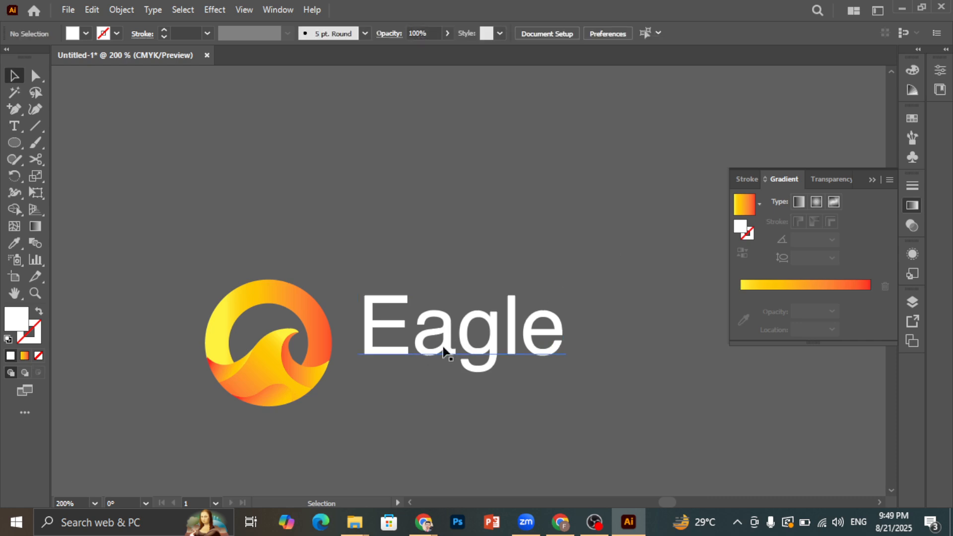
pyautogui.moveTo(444, 352); pyautogui.dragTo(503, 361)
pyautogui.click(529, 291)
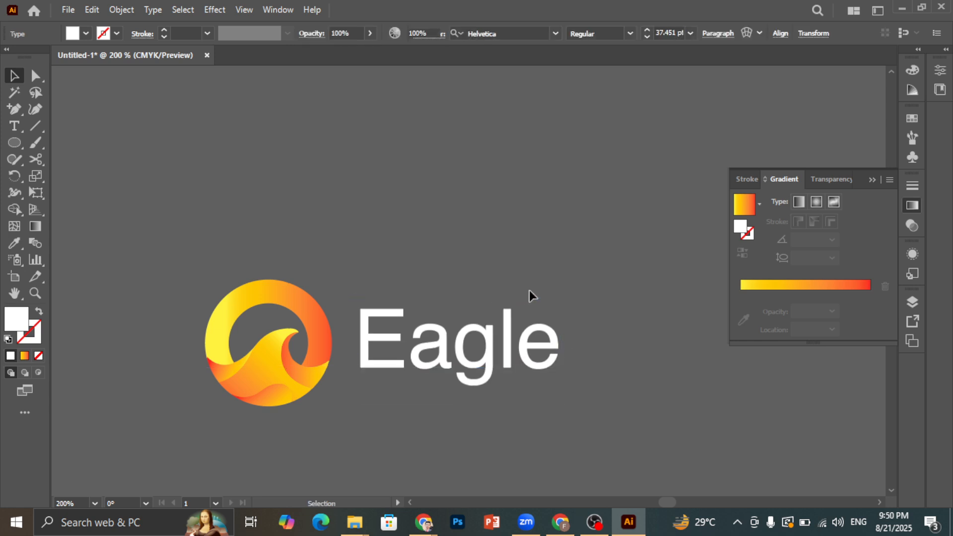
# Review the finished logo and its name up close and against the logo types chart and the other reference images.
pyautogui.scroll(-2, 530, 291)
pyautogui.scroll(4, 537, 270)
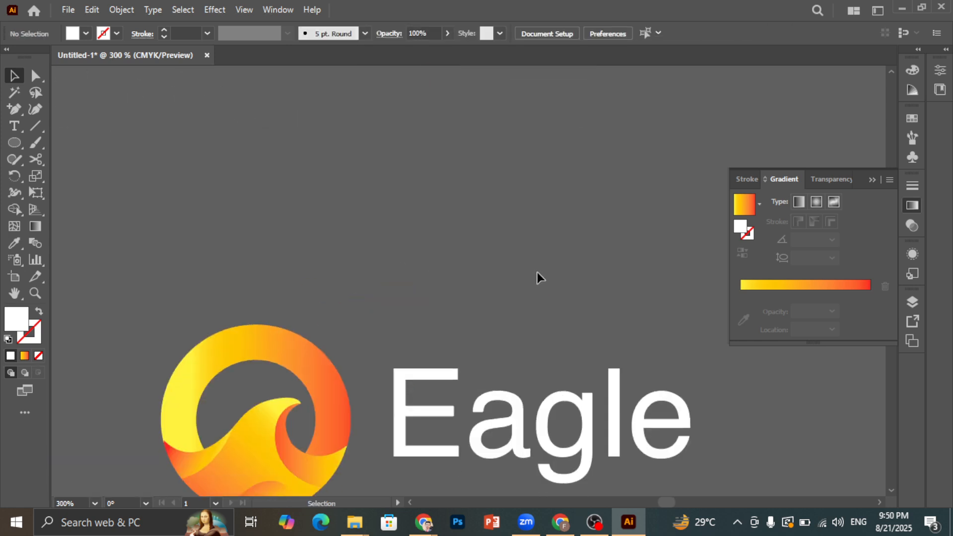
pyautogui.scroll(-1, 538, 272)
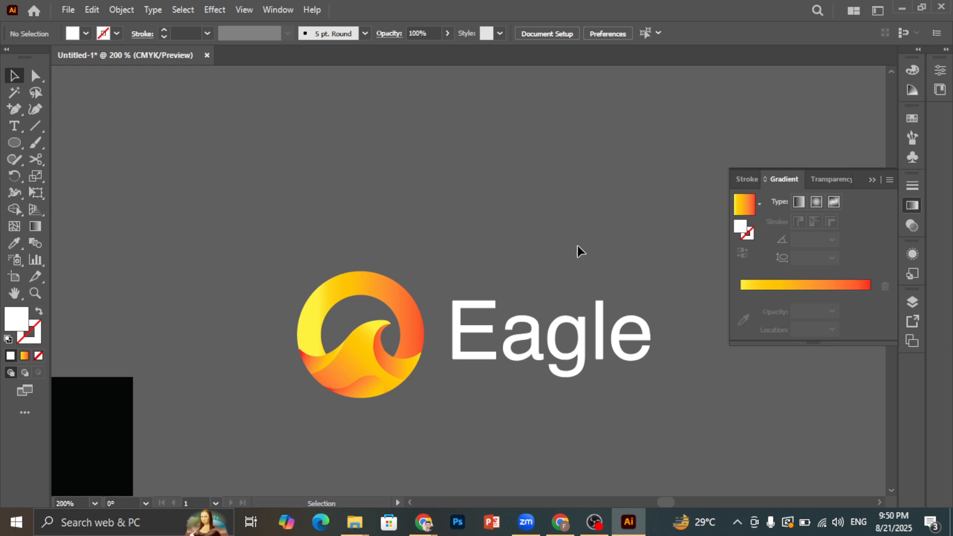
pyautogui.scroll(-5, 577, 245)
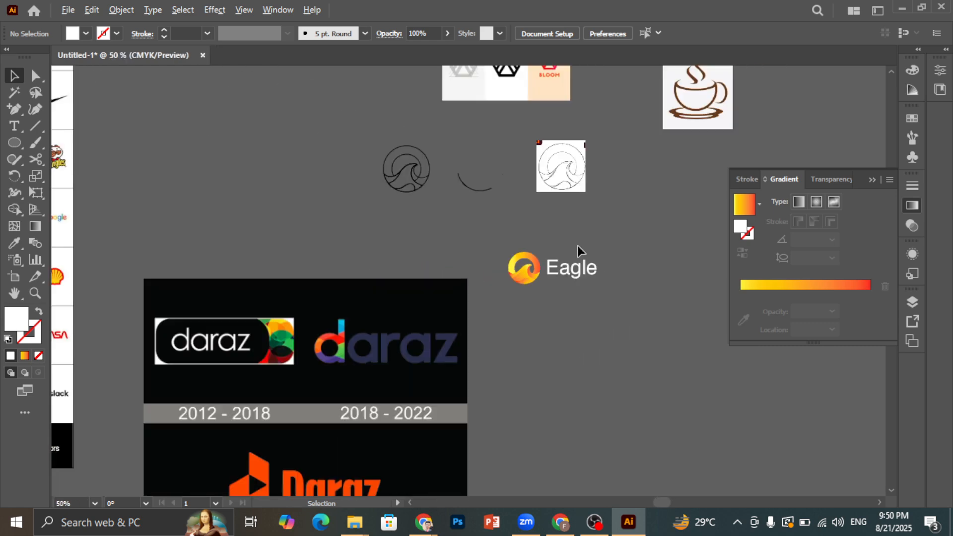
pyautogui.scroll(1, 125, 213)
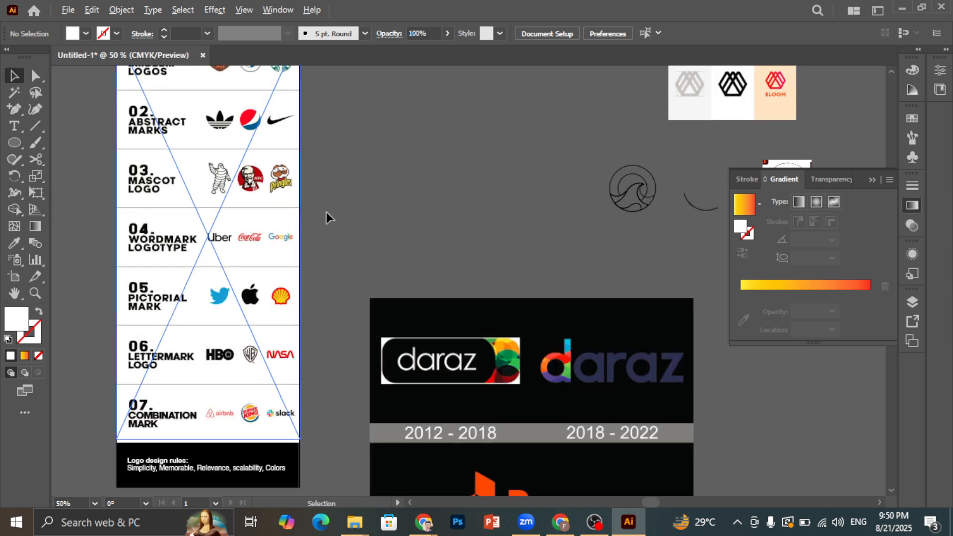
pyautogui.scroll(2, 416, 187)
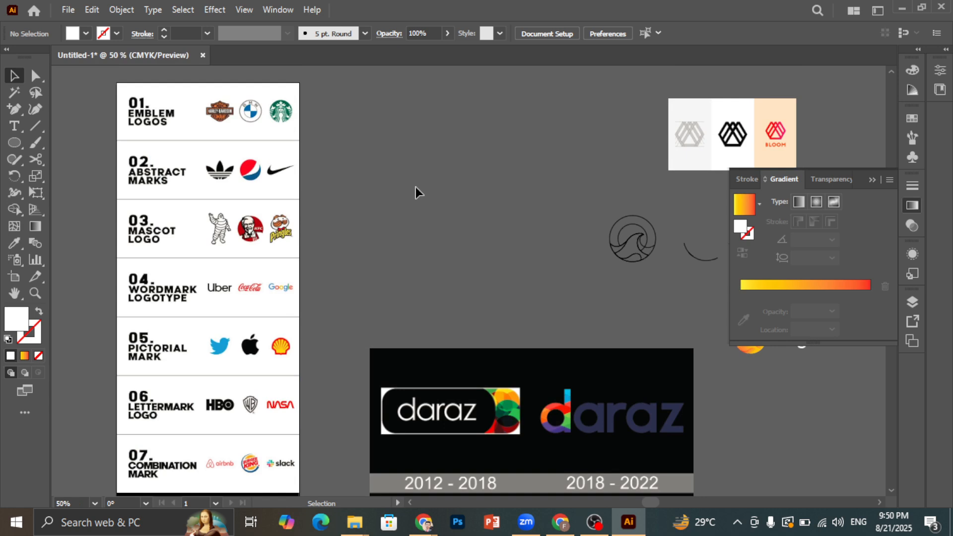
pyautogui.scroll(-2, 398, 235)
pyautogui.scroll(2, 608, 285)
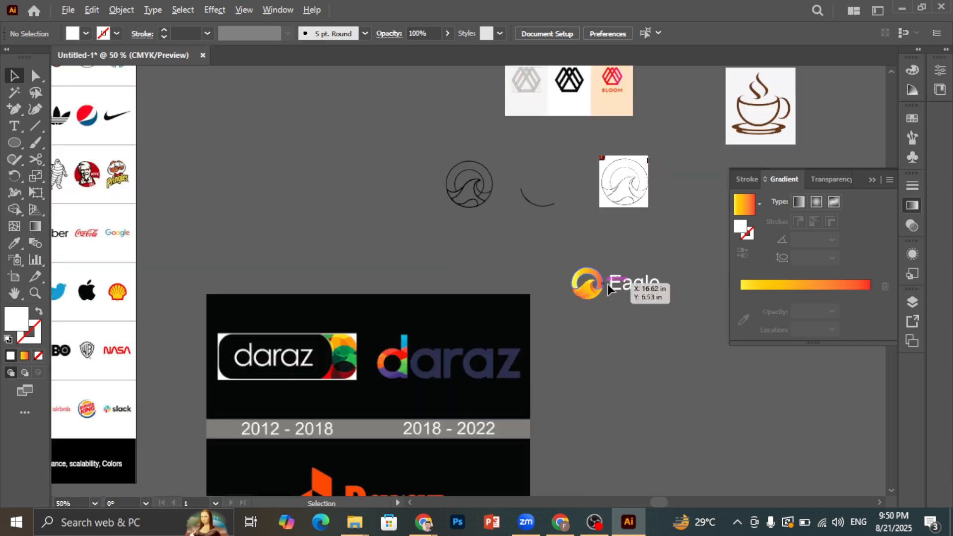
pyautogui.scroll(2, 654, 275)
pyautogui.scroll(2, 653, 275)
pyautogui.scroll(-3, 344, 270)
pyautogui.scroll(4, 356, 239)
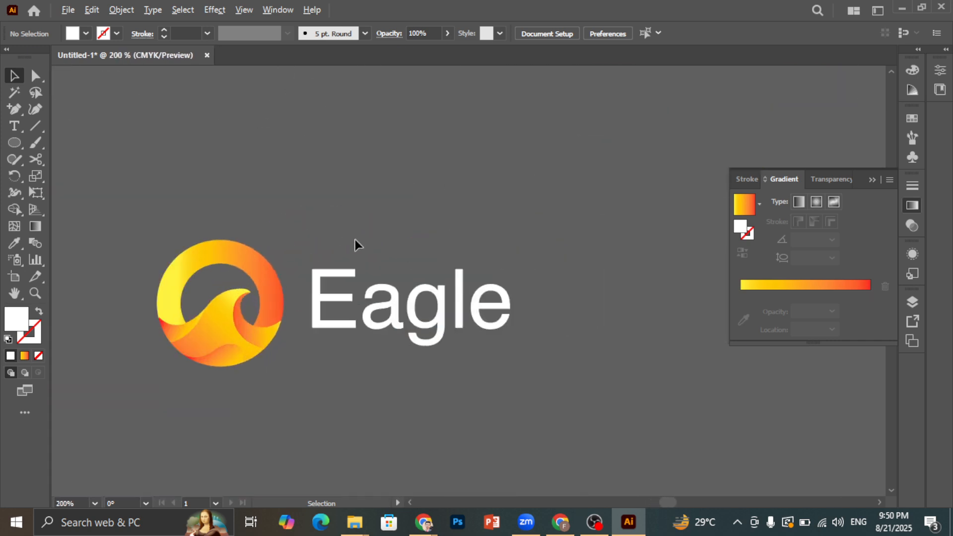
# Draw a white rectangle enclosing the wave logo and the Eagle text, and send it to the back as a background.
pyautogui.scroll(-3, 546, 264)
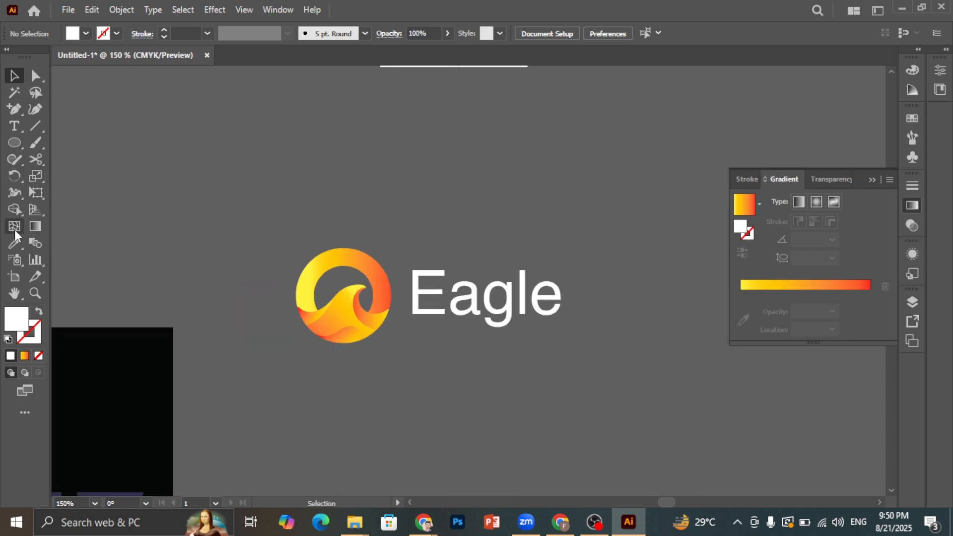
pyautogui.moveTo(14, 143); pyautogui.dragTo(66, 143)
pyautogui.moveTo(239, 191); pyautogui.dragTo(629, 400)
pyautogui.click(14, 75)
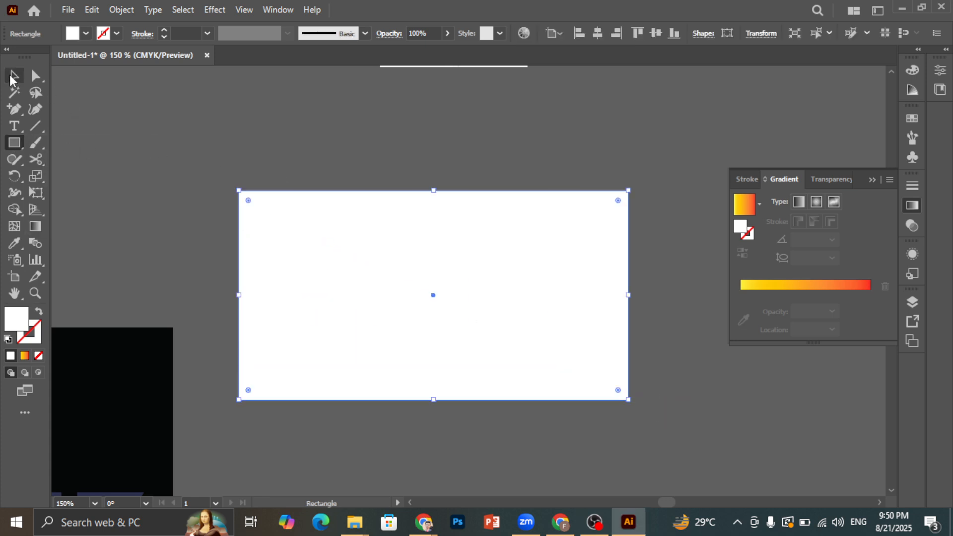
pyautogui.rightClick(331, 207)
pyautogui.moveTo(377, 437)
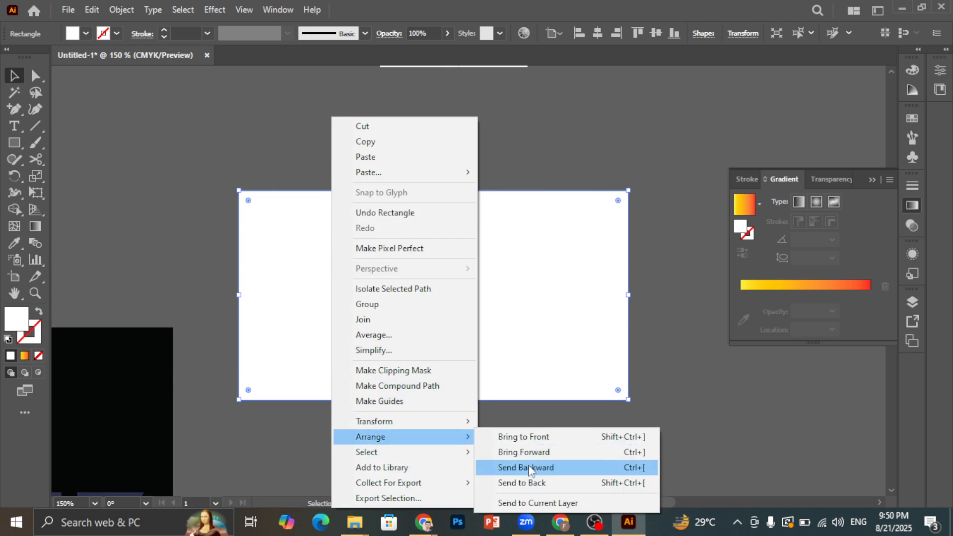
pyautogui.click(528, 480)
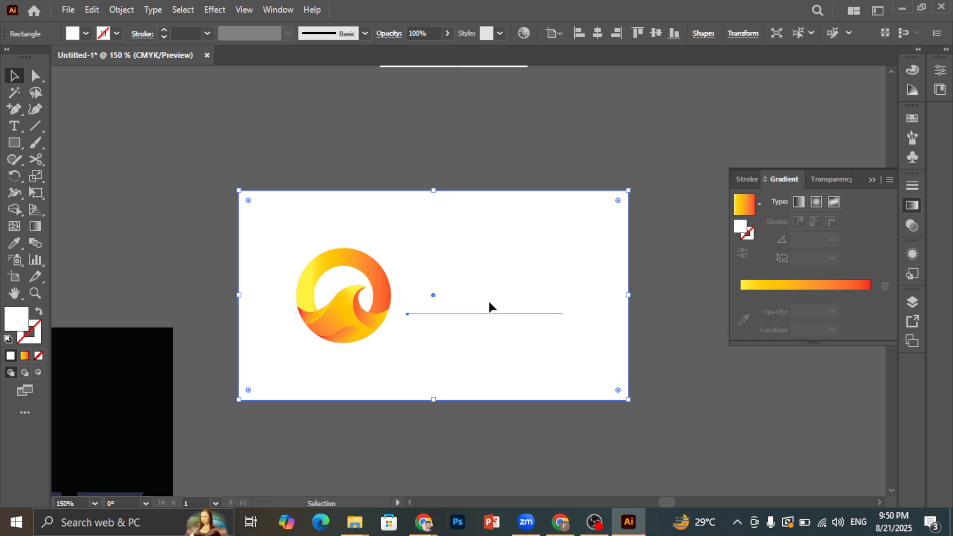
# Change the Eagle text's fill colour to black.
pyautogui.click(489, 308)
pyautogui.doubleClick(16, 319)
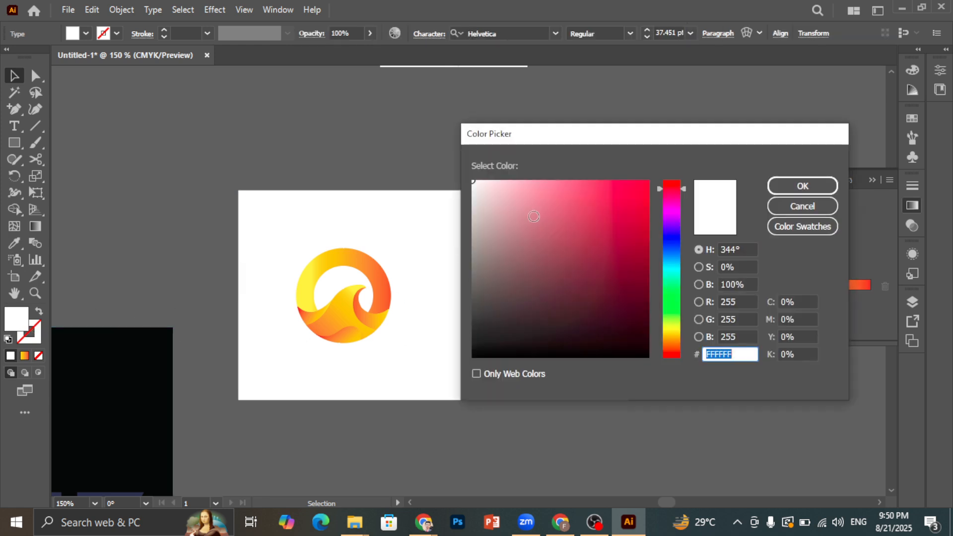
pyautogui.moveTo(536, 215); pyautogui.dragTo(420, 397)
pyautogui.click(803, 185)
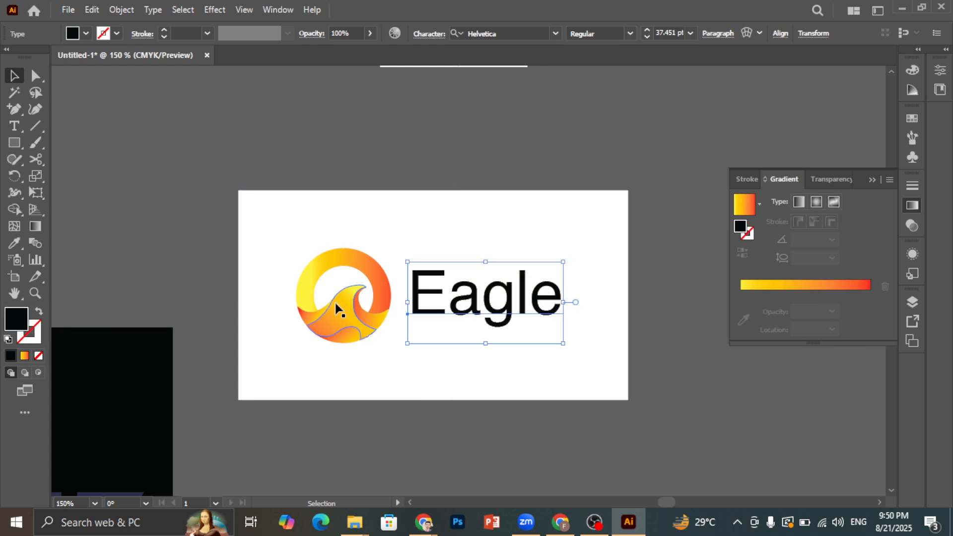
# Group all the parts of the circular wave logo, leaving the white background rectangle out of the group.
pyautogui.click(343, 259)
pyautogui.moveTo(292, 187); pyautogui.dragTo(383, 353)
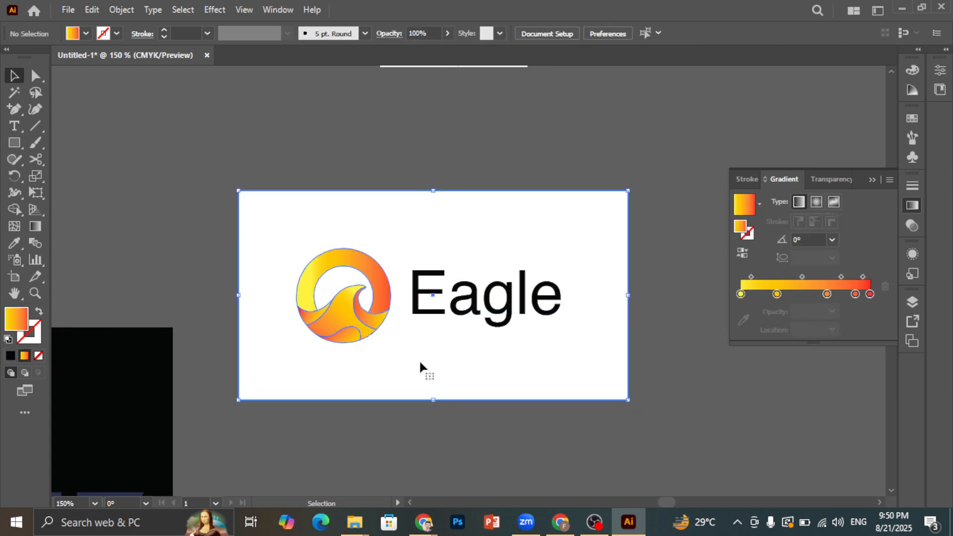
pyautogui.keyDown('shift'); pyautogui.click(440, 368); pyautogui.keyUp('shift')
pyautogui.hotkey('ctrl', 'g')
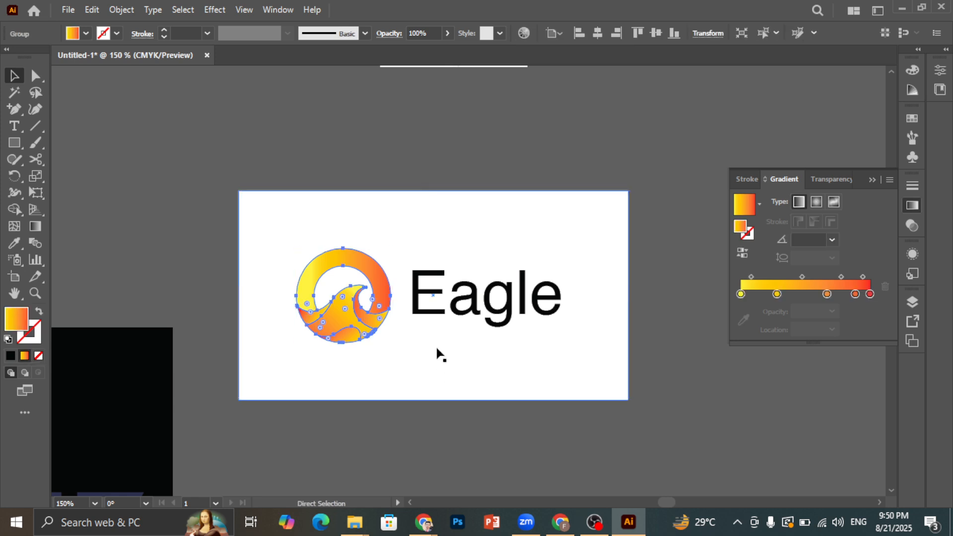
# Set the whole Eagle text to the Bold style of Helvetica.
pyautogui.click(478, 305)
pyautogui.doubleClick(478, 306)
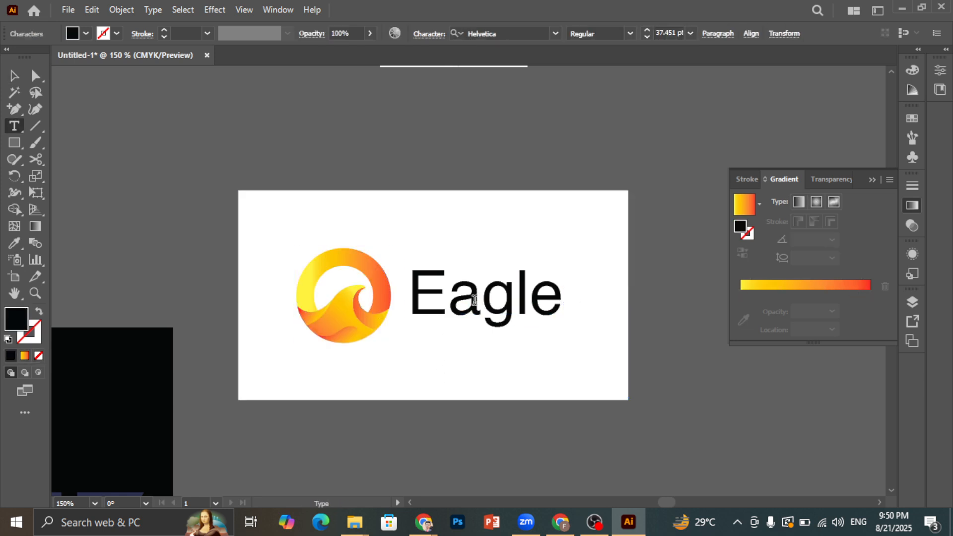
pyautogui.hotkey('ctrl', 'a')
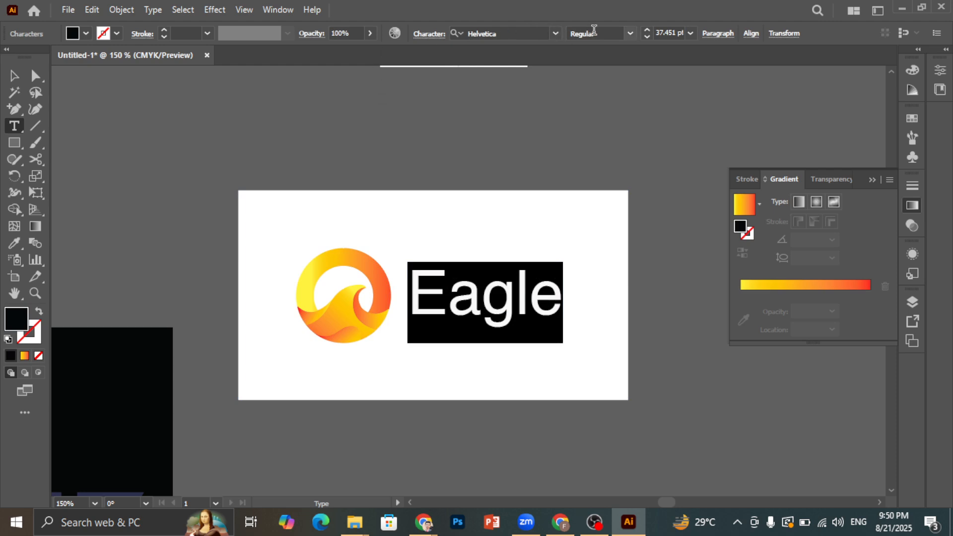
pyautogui.click(630, 34)
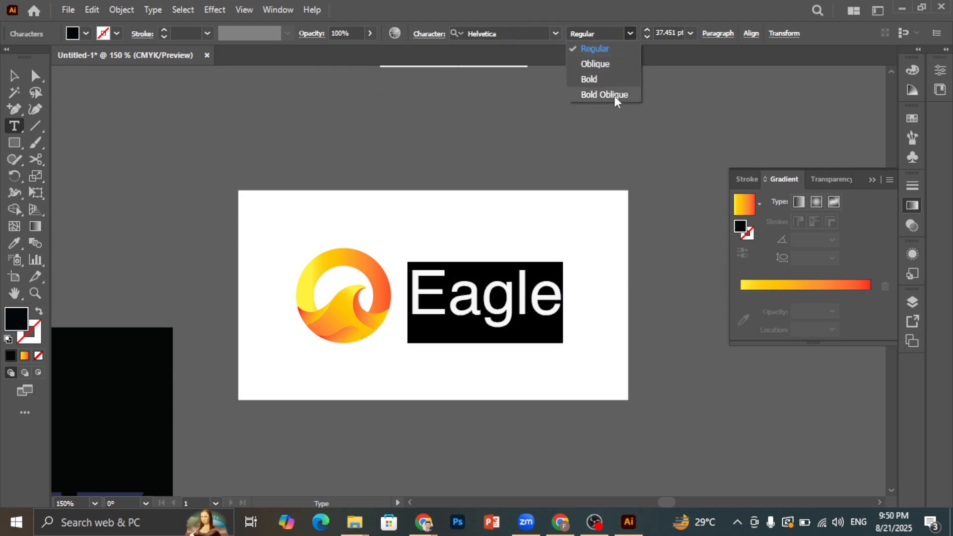
pyautogui.click(14, 77)
pyautogui.click(401, 159)
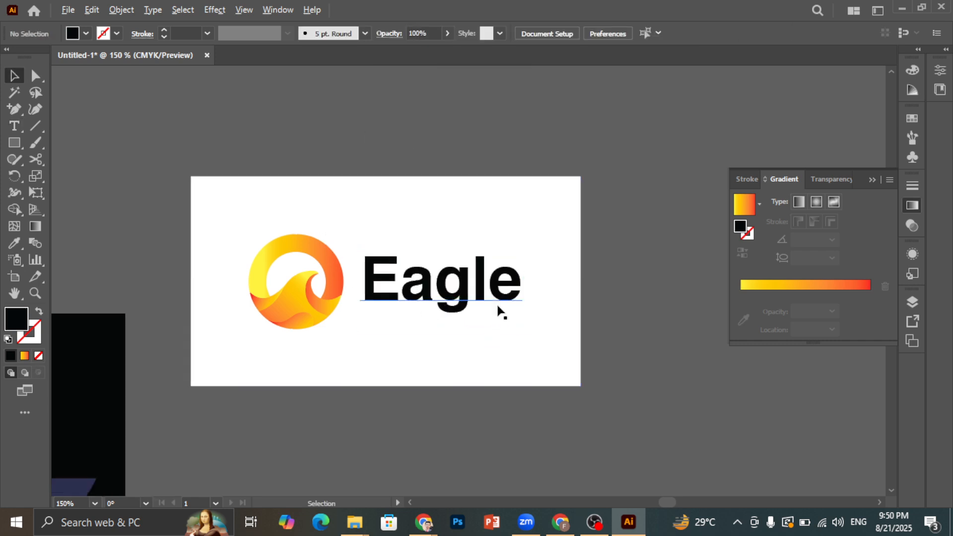
# Convert the Eagle text beside the logo to All Caps.
pyautogui.moveTo(461, 296); pyautogui.dragTo(461, 301)
pyautogui.doubleClick(461, 299)
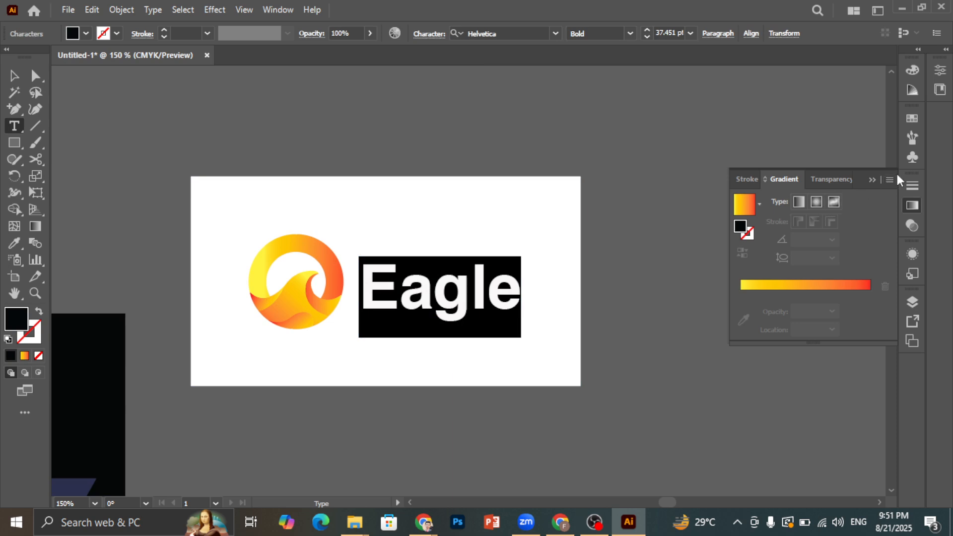
pyautogui.click(752, 179)
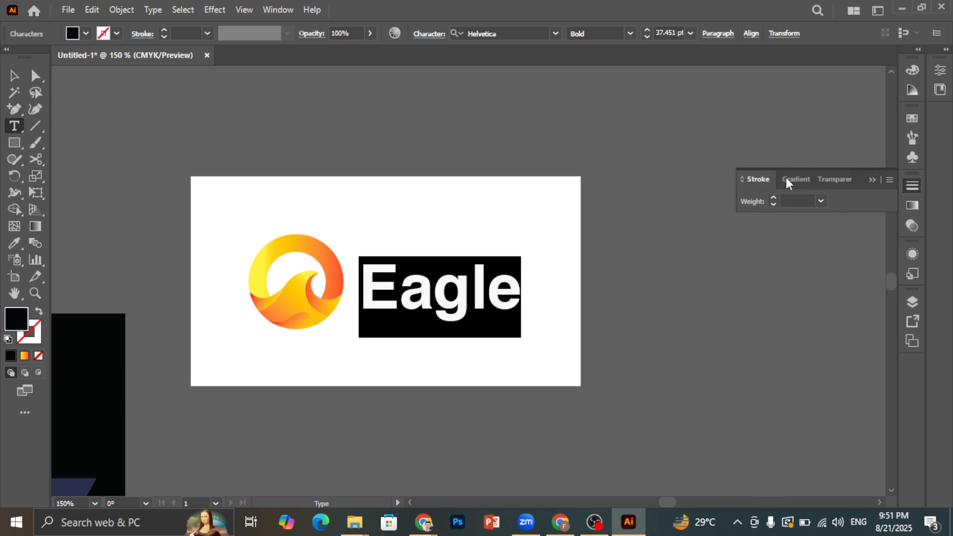
pyautogui.hotkey('ctrl', 't')
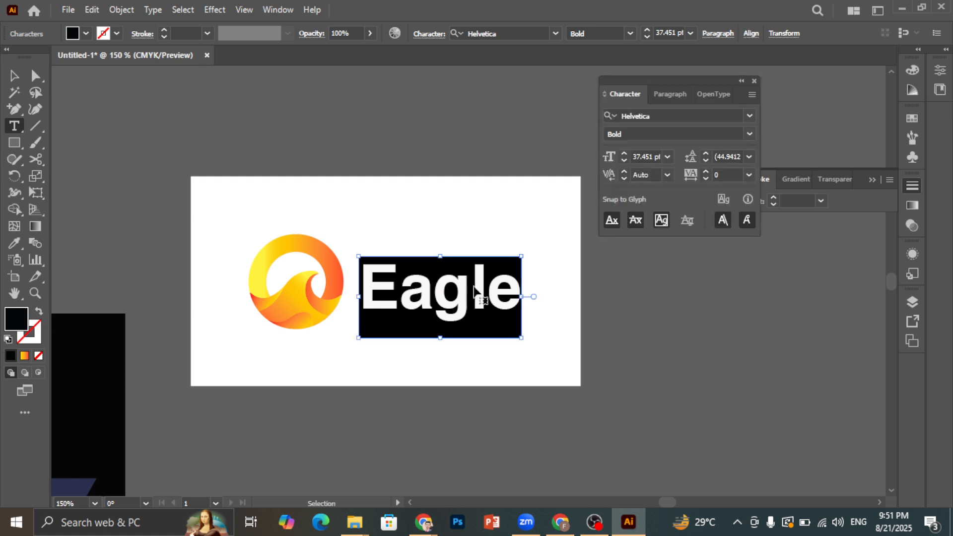
pyautogui.click(752, 94)
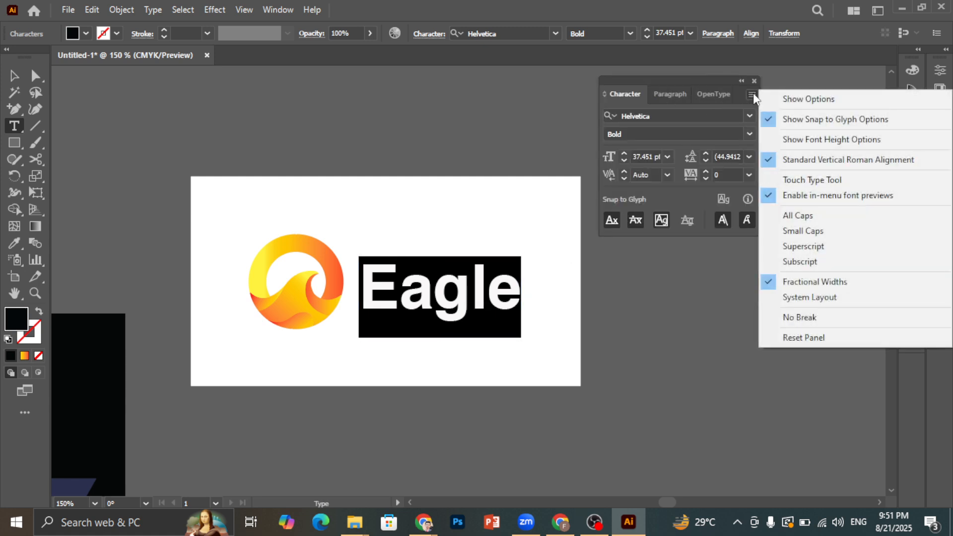
pyautogui.click(795, 215)
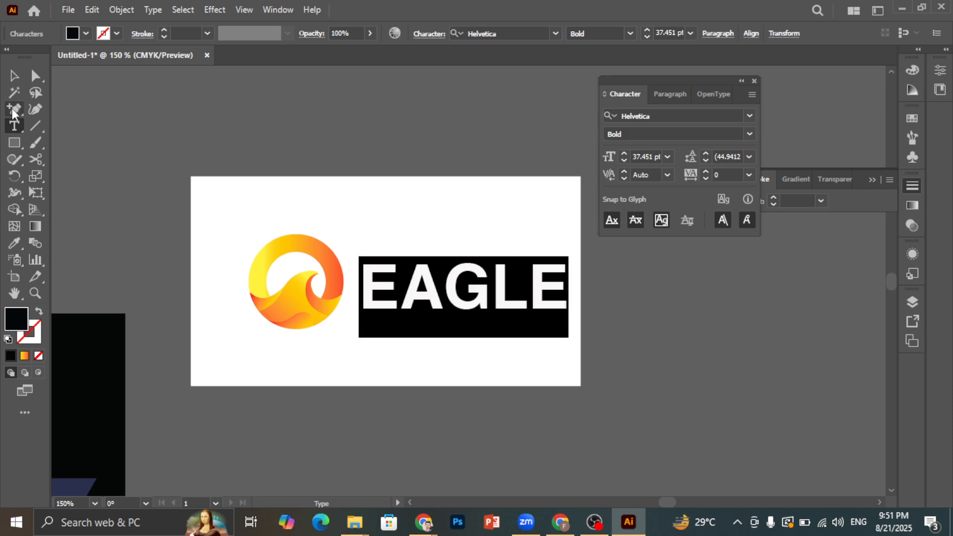
# Shrink the EAGLE text proportionally to about 35.67 pt so it fits inside the white rectangle.
pyautogui.click(14, 75)
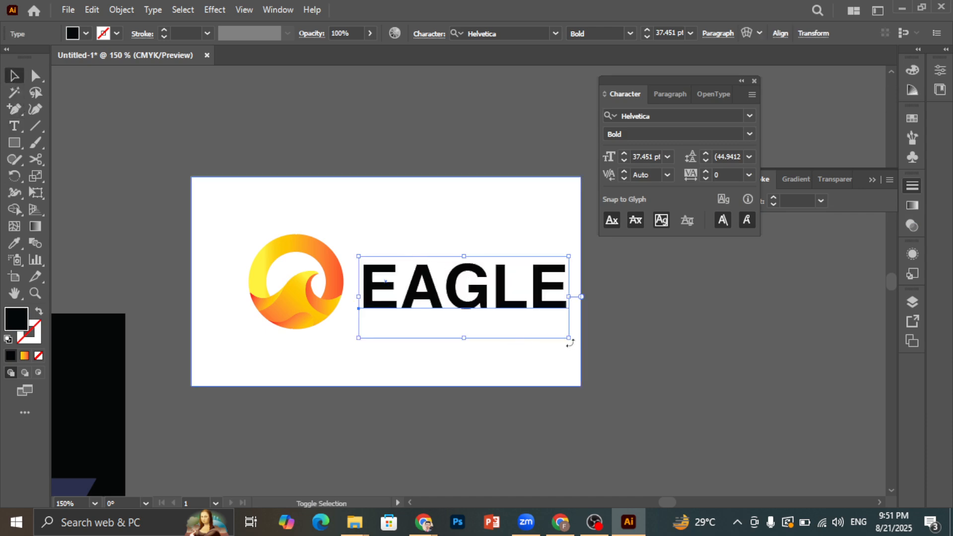
pyautogui.moveTo(570, 341); pyautogui.dragTo(560, 336)
pyautogui.click(642, 332)
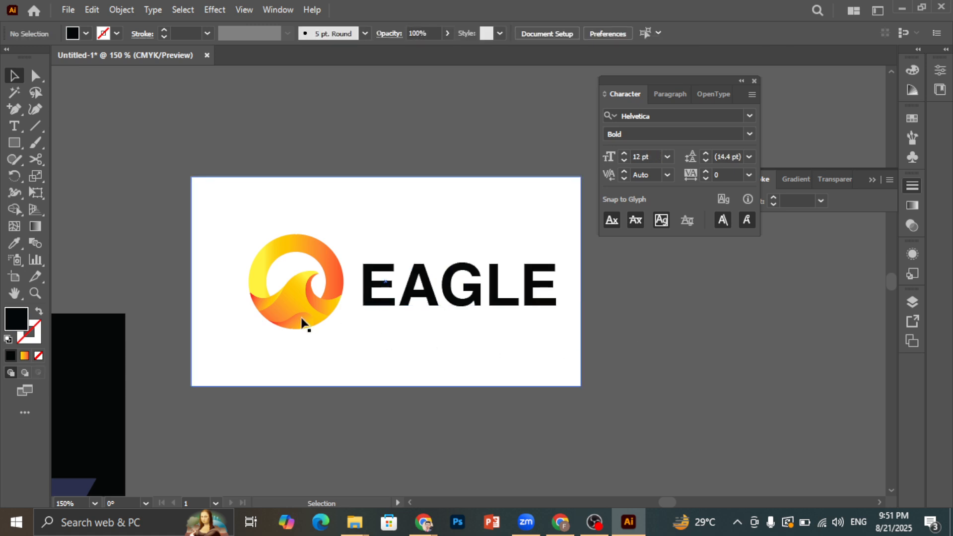
# Try to align the EAGLE text and the wave logo by their centres, and undo the alignment.
pyautogui.hscroll(1, 302, 323)
pyautogui.hscroll(-1, 449, 288)
pyautogui.hscroll(1, 477, 241)
pyautogui.hscroll(-1, 500, 257)
pyautogui.scroll(2, 514, 267)
pyautogui.scroll(-1, 304, 288)
pyautogui.scroll(1, 460, 284)
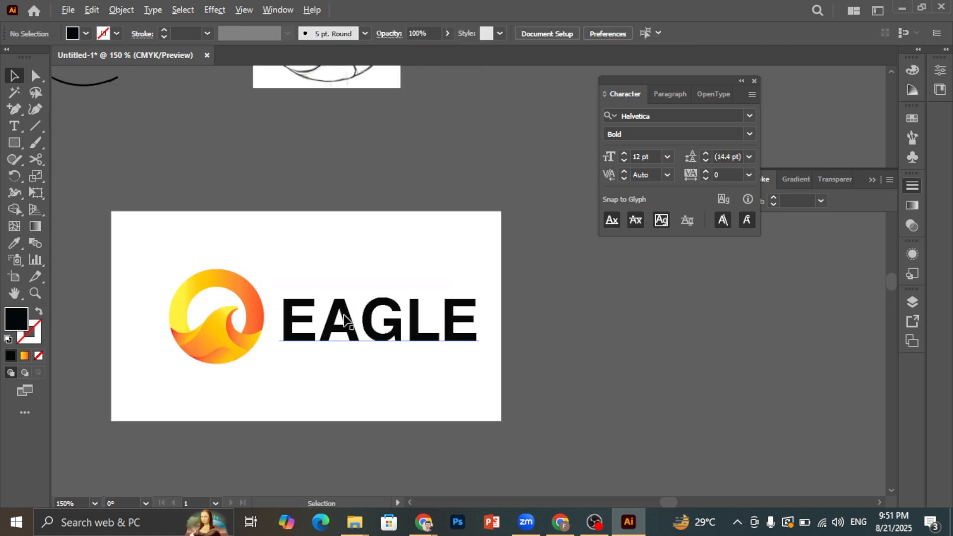
pyautogui.click(347, 323)
pyautogui.keyDown('shift'); pyautogui.click(250, 319); pyautogui.keyUp('shift')
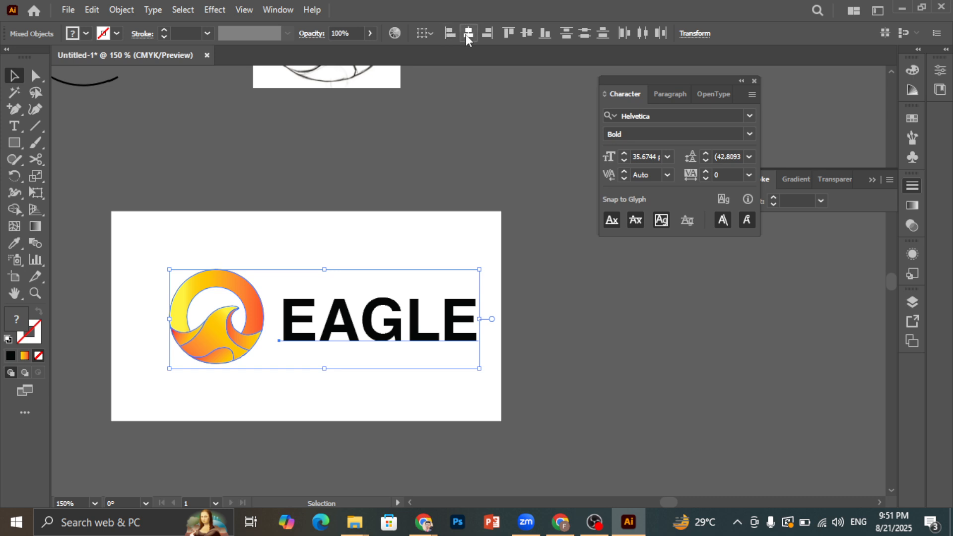
pyautogui.click(468, 33)
pyautogui.hotkey('ctrl', 'z')
pyautogui.click(533, 37)
pyautogui.click(570, 280)
pyautogui.hotkey('ctrl', 'z')
pyautogui.click(568, 307)
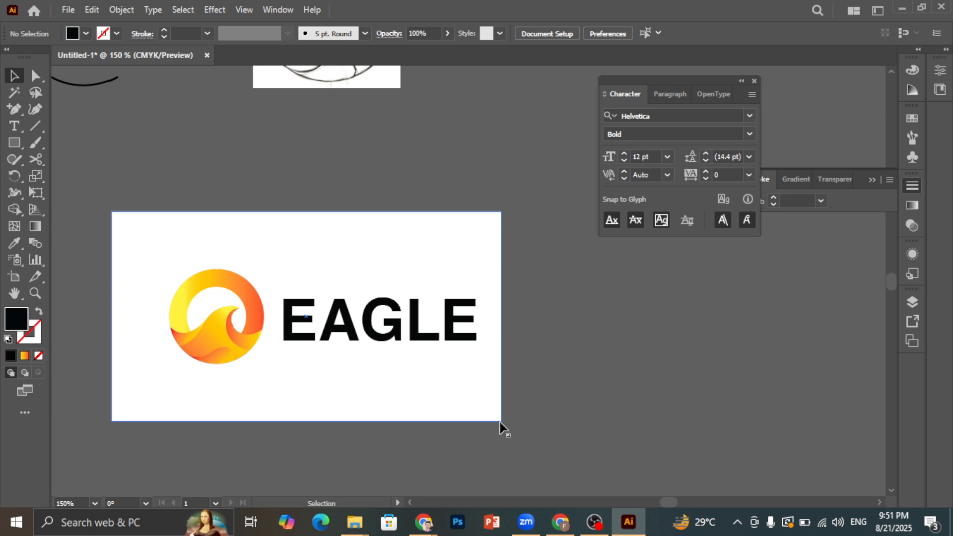
# Widen the white background rectangle on the side beyond the EAGLE text to even out the margins.
pyautogui.click(391, 265)
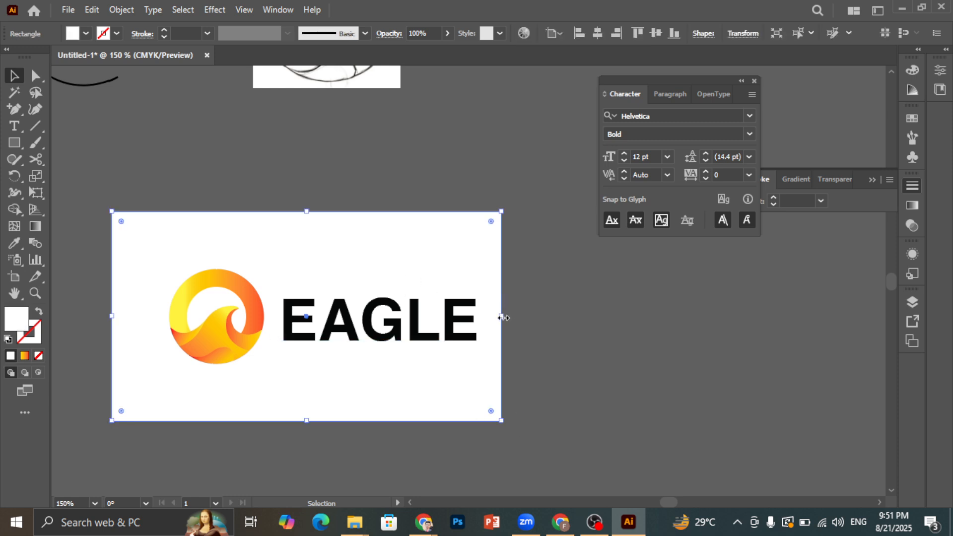
pyautogui.moveTo(502, 317); pyautogui.dragTo(538, 317)
pyautogui.click(674, 302)
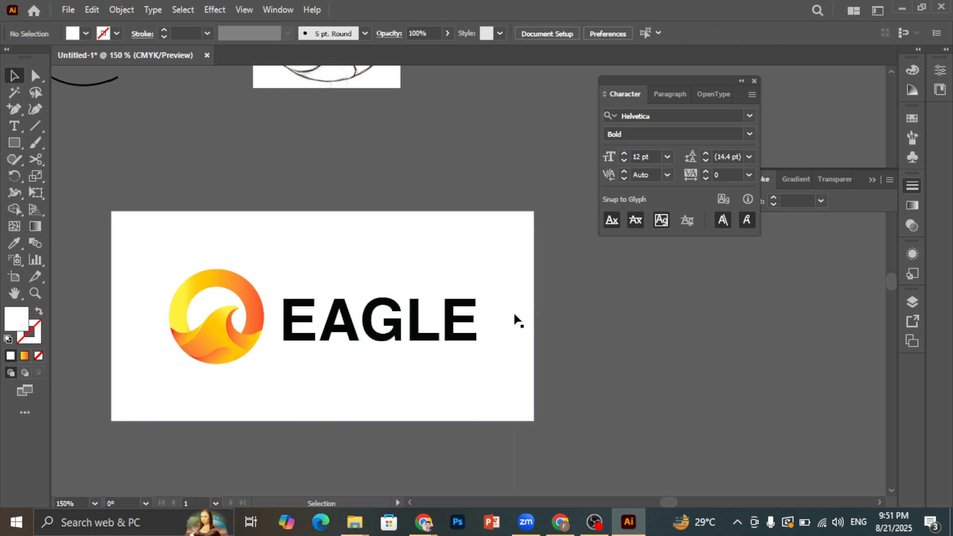
# Enlarge the EAGLE text slightly from its start edge so it extends further across the widened rectangle.
pyautogui.scroll(1, 177, 298)
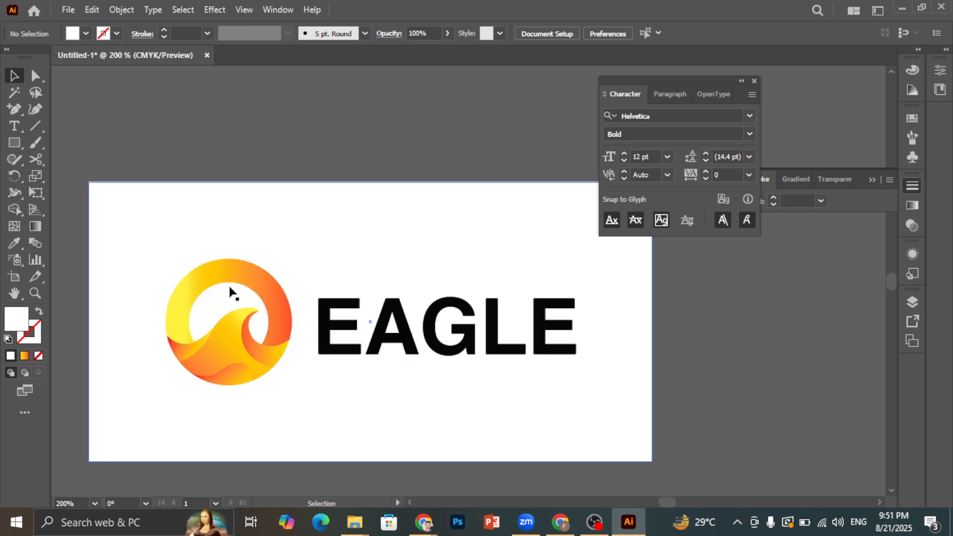
pyautogui.click(416, 330)
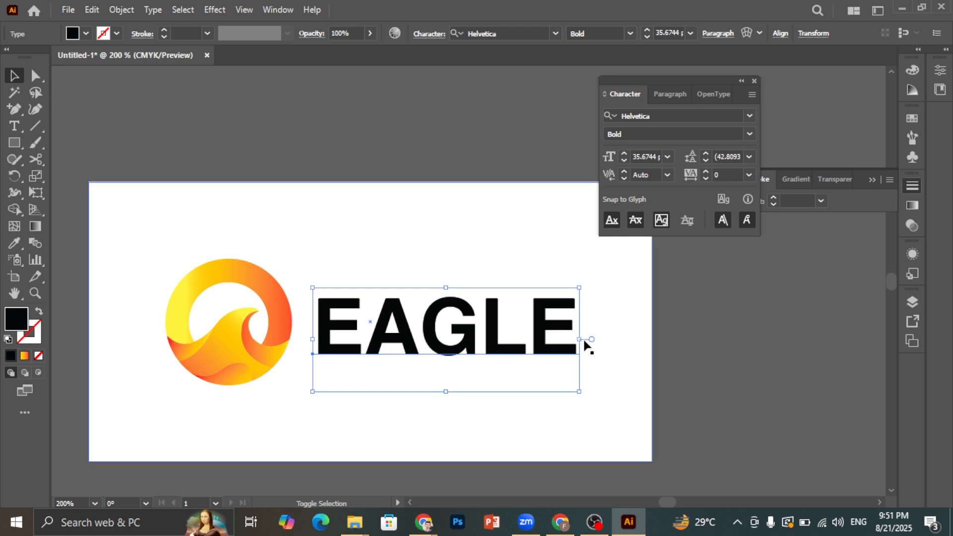
pyautogui.moveTo(588, 341); pyautogui.dragTo(612, 339)
pyautogui.click(721, 290)
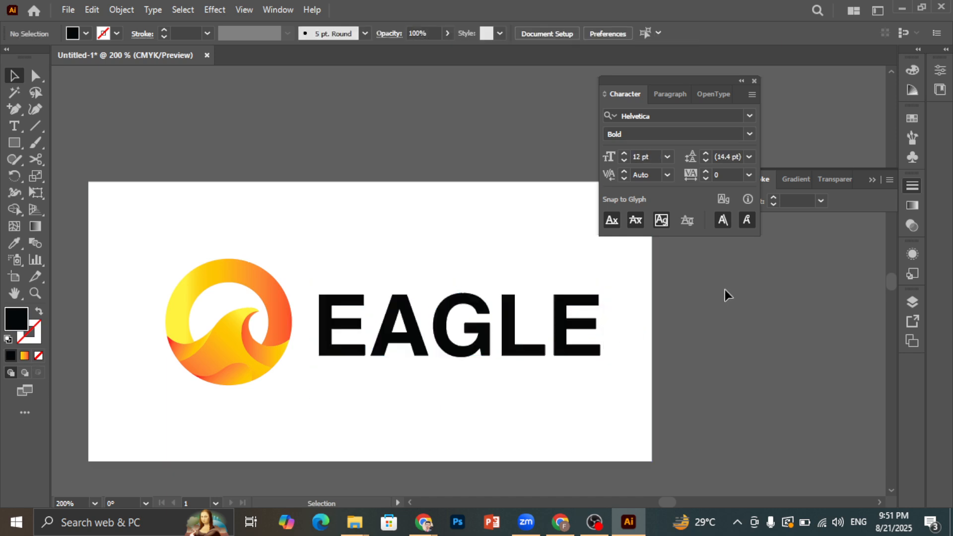
# Draw a square over the wave logo that matches the circle's full width and height.
pyautogui.scroll(-1, 455, 293)
pyautogui.click(14, 143)
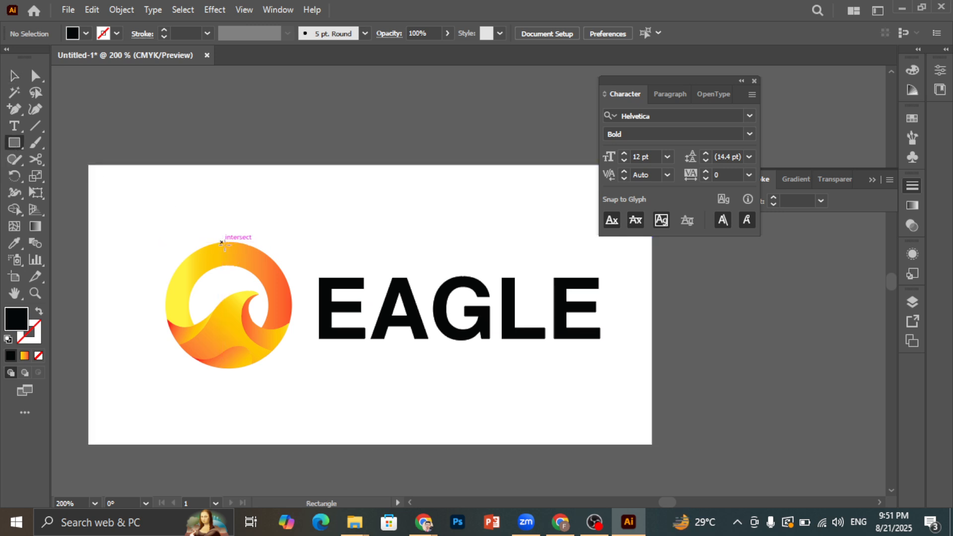
pyautogui.moveTo(222, 243); pyautogui.dragTo(255, 367)
pyautogui.click(14, 75)
pyautogui.moveTo(279, 289); pyautogui.dragTo(259, 290)
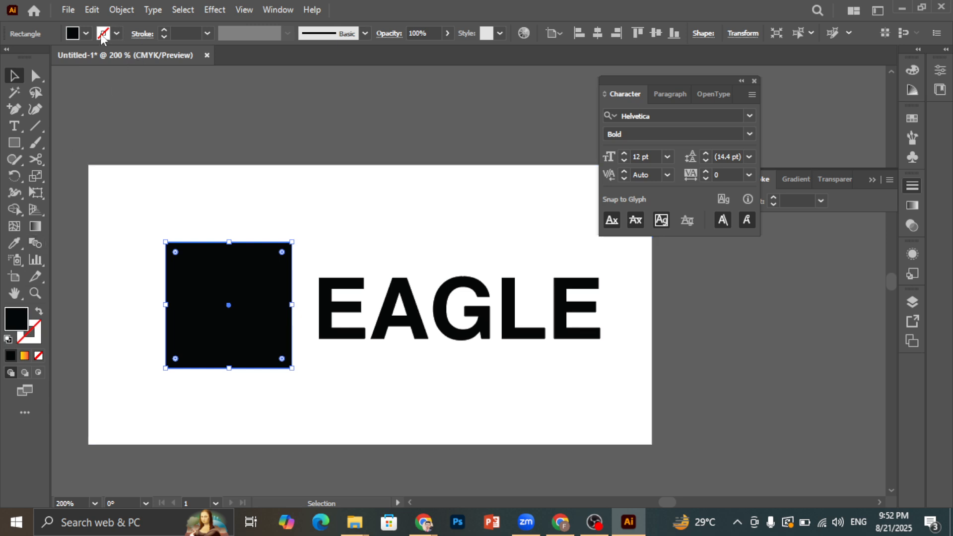
# Give the square over the logo a black stroke and remove its fill.
pyautogui.click(116, 34)
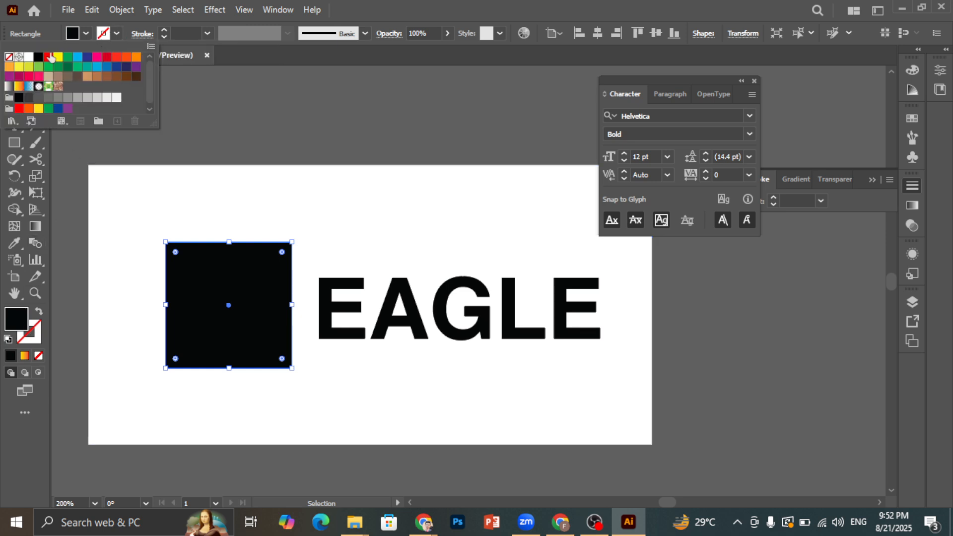
pyautogui.click(102, 35)
pyautogui.click(103, 35)
pyautogui.click(39, 56)
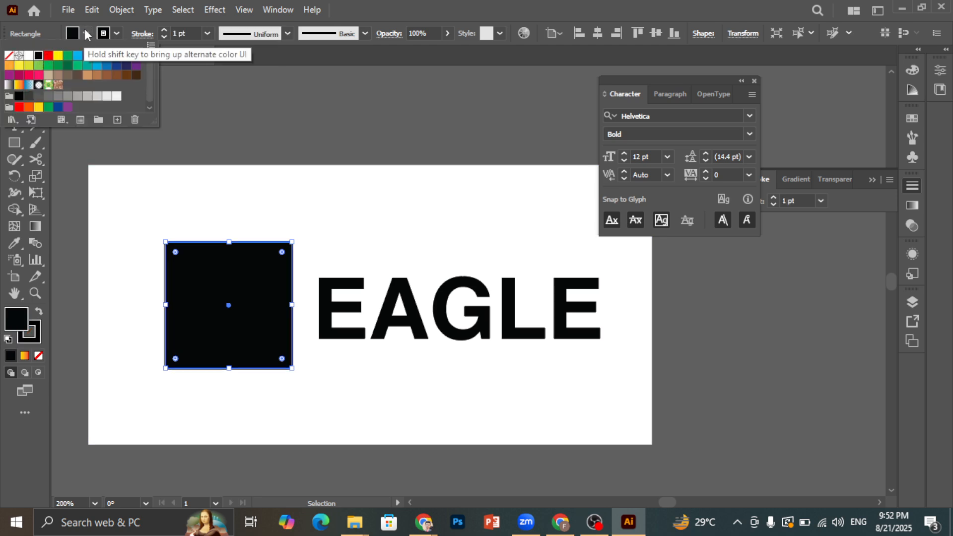
pyautogui.click(72, 33)
pyautogui.click(85, 34)
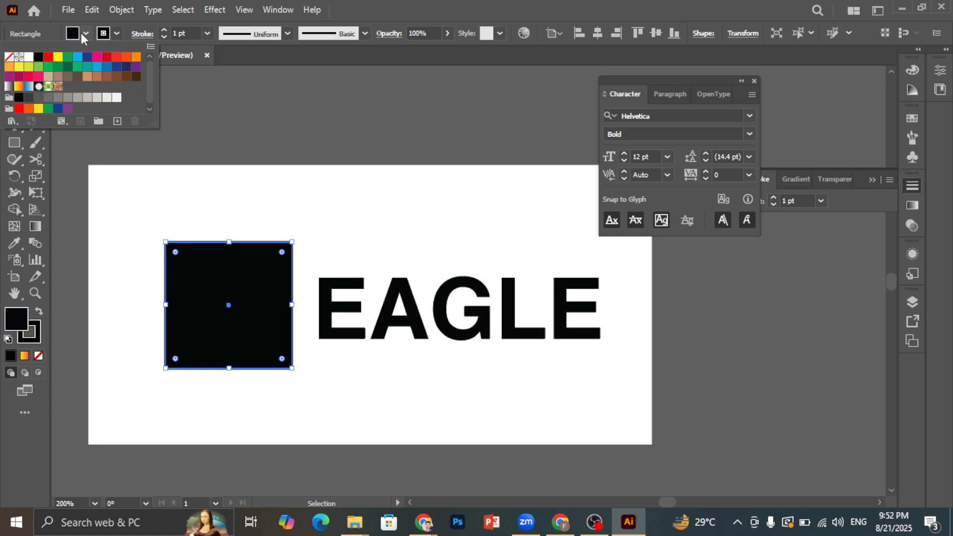
pyautogui.click(9, 57)
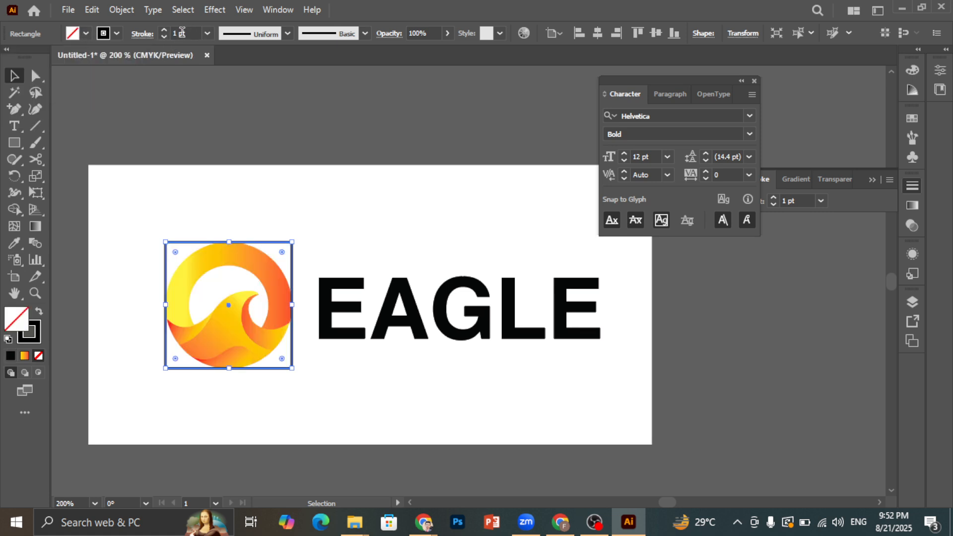
# Set the square's stroke weight to 0.5 pt and make it a dashed line with 4 pt dashes.
pyautogui.scroll(-2, 182, 32)
pyautogui.scroll(-1, 186, 33)
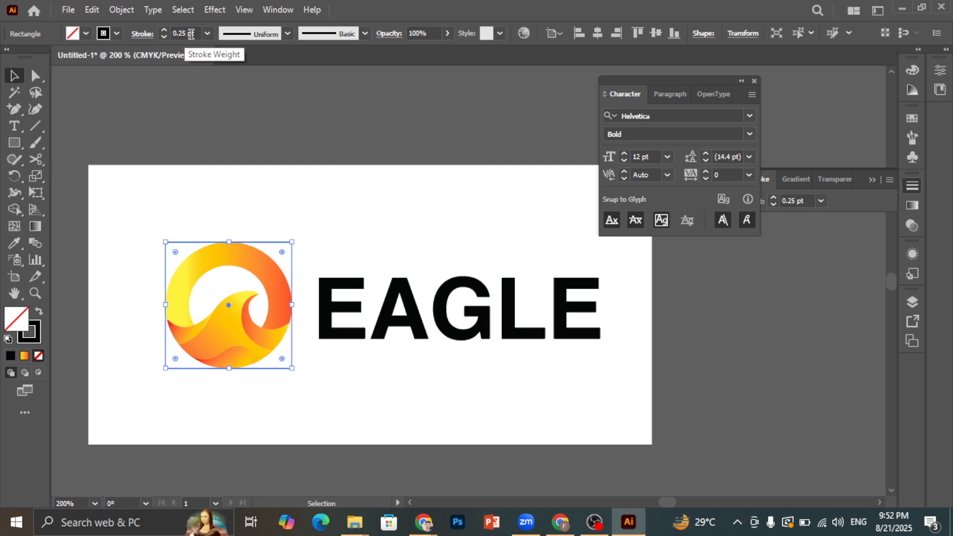
pyautogui.scroll(1, 191, 33)
pyautogui.click(144, 34)
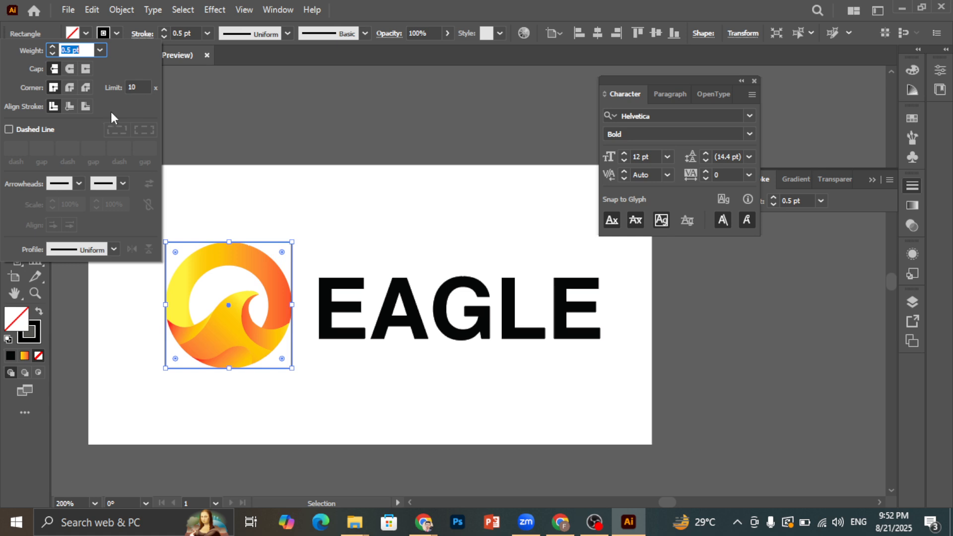
pyautogui.click(22, 130)
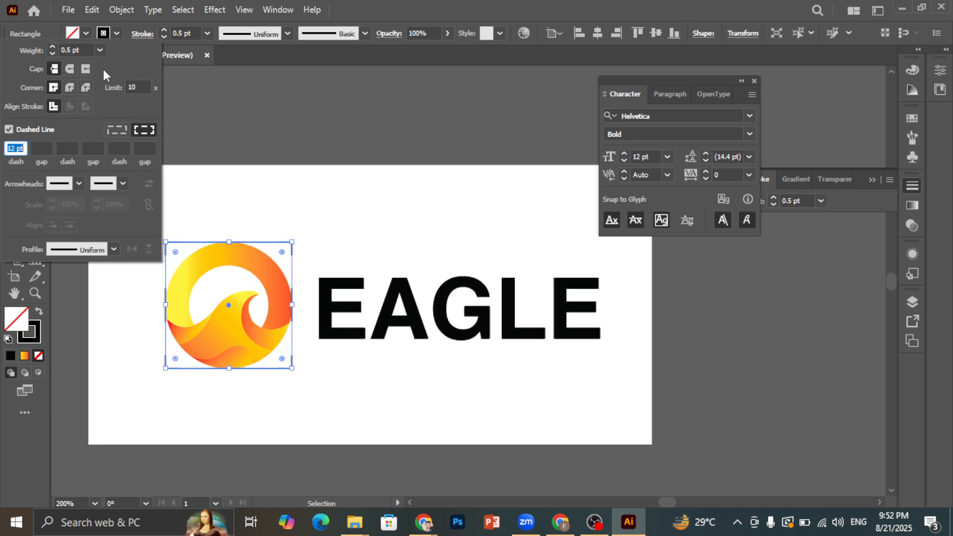
pyautogui.scroll(-3, 18, 149)
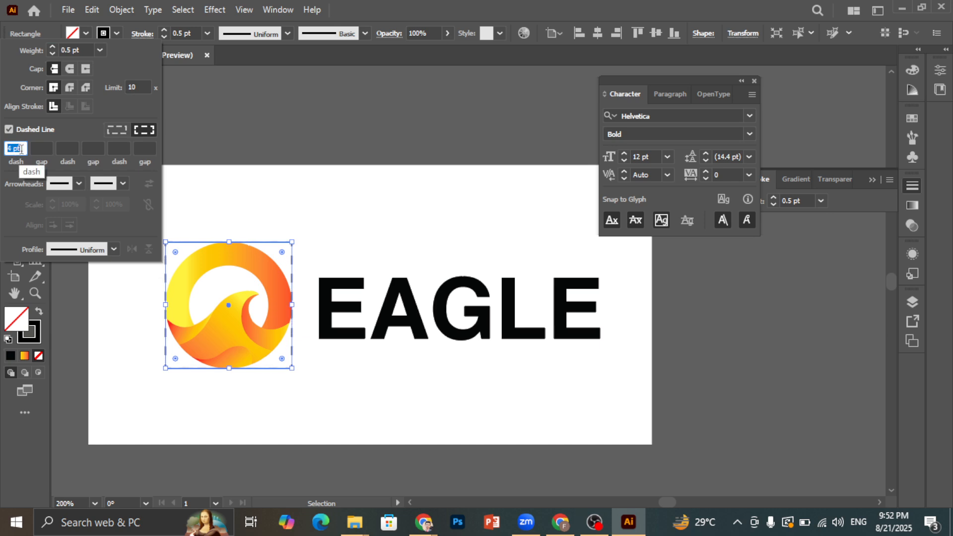
pyautogui.click(336, 148)
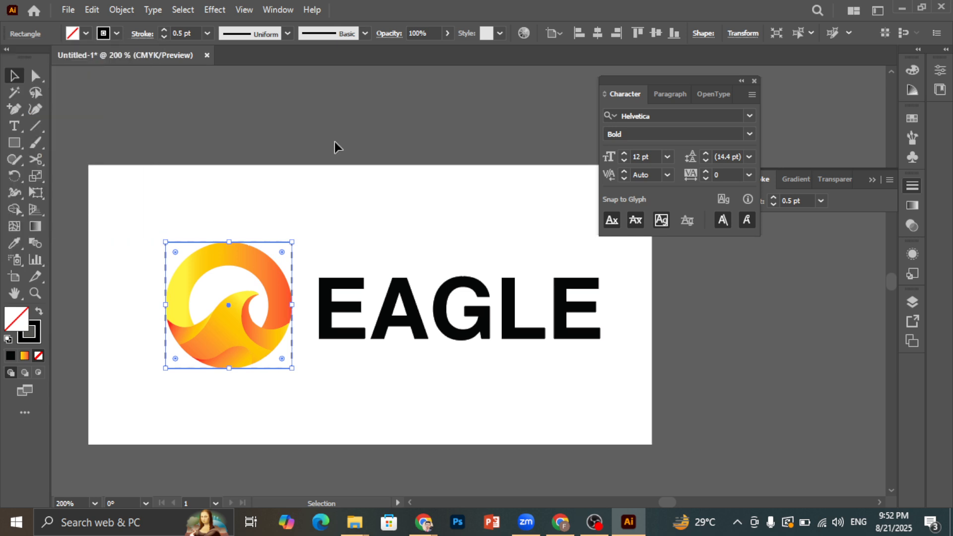
pyautogui.click(353, 113)
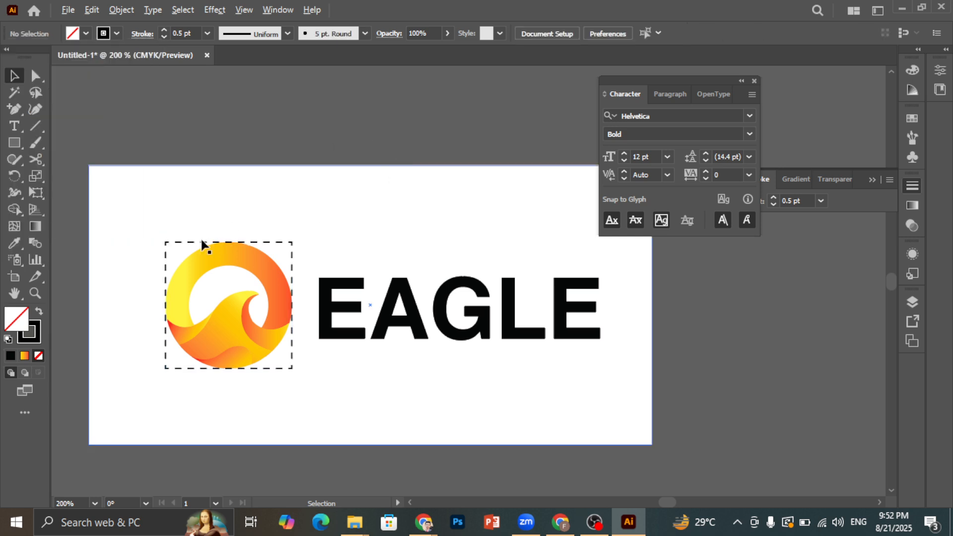
# Duplicate the dashed square around the logo in place and reduce the copy's height so it covers only the lower half.
pyautogui.scroll(2, 253, 239)
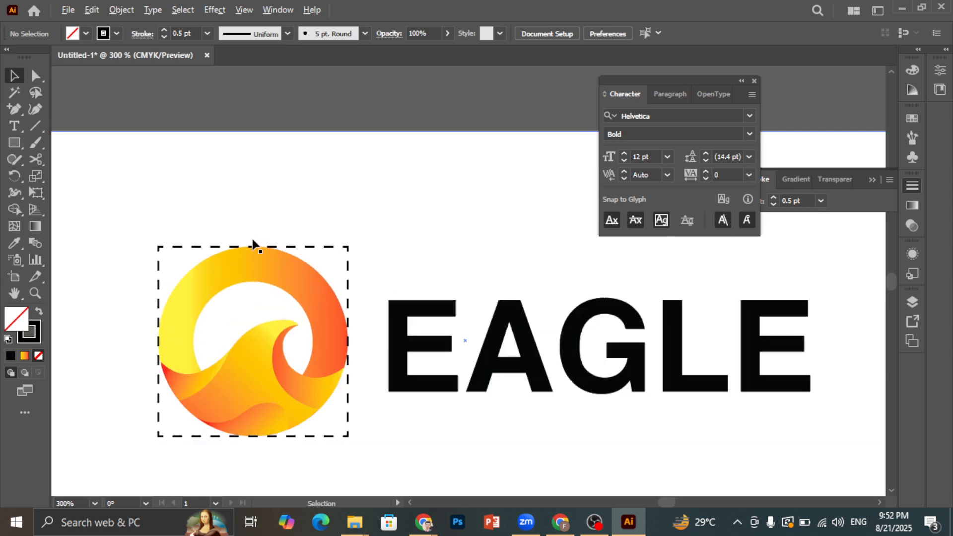
pyautogui.click(297, 246)
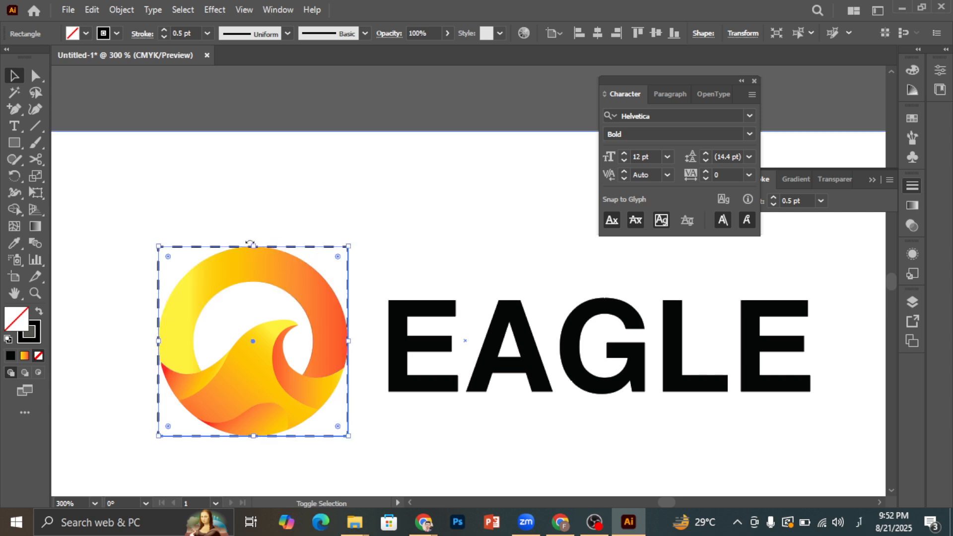
pyautogui.moveTo(256, 243); pyautogui.dragTo(265, 341)
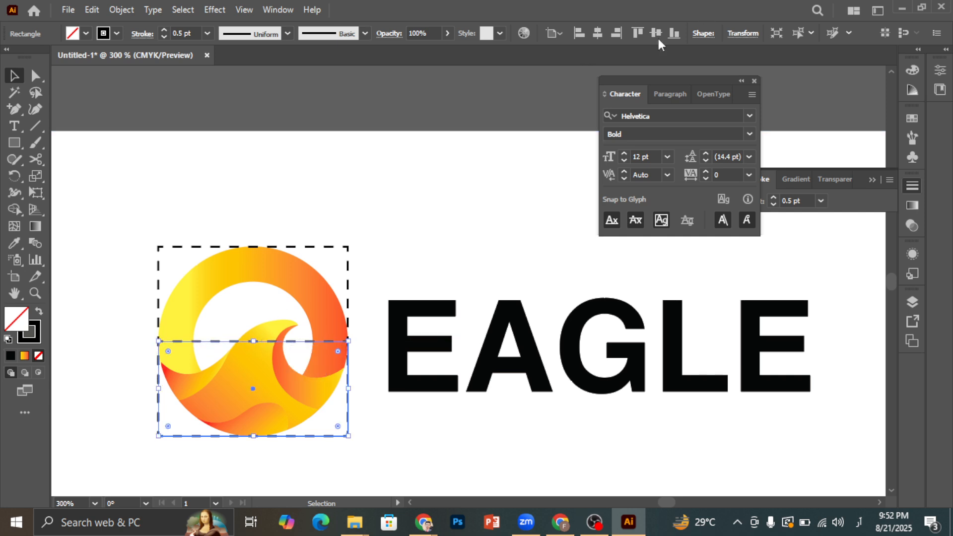
pyautogui.click(414, 102)
pyautogui.click(253, 246)
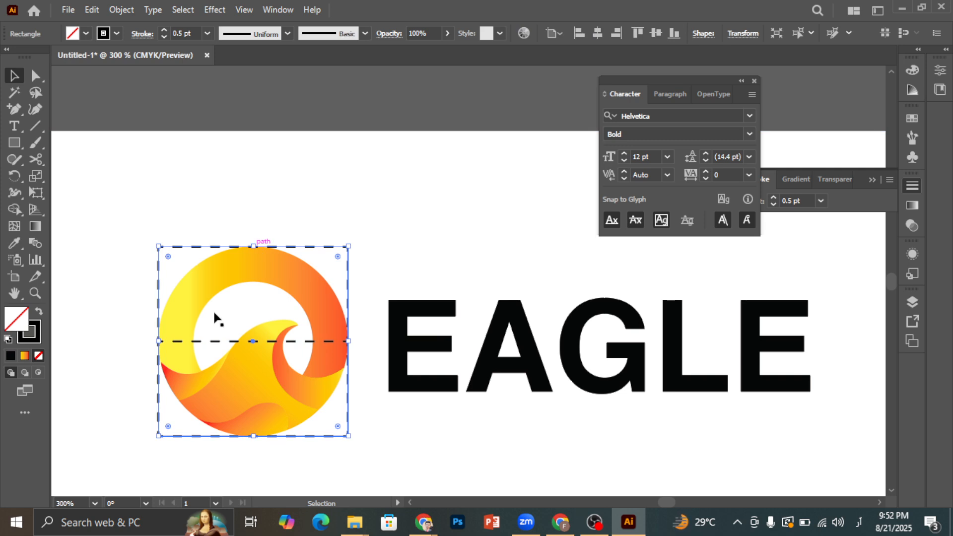
pyautogui.scroll(2, 195, 336)
pyautogui.scroll(2, 151, 355)
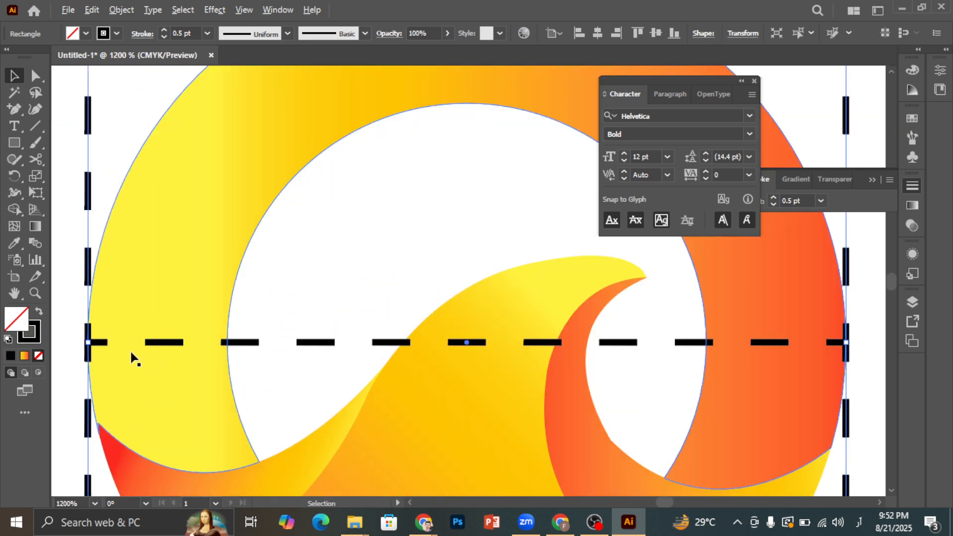
pyautogui.scroll(2, 130, 351)
pyautogui.scroll(-4, 96, 348)
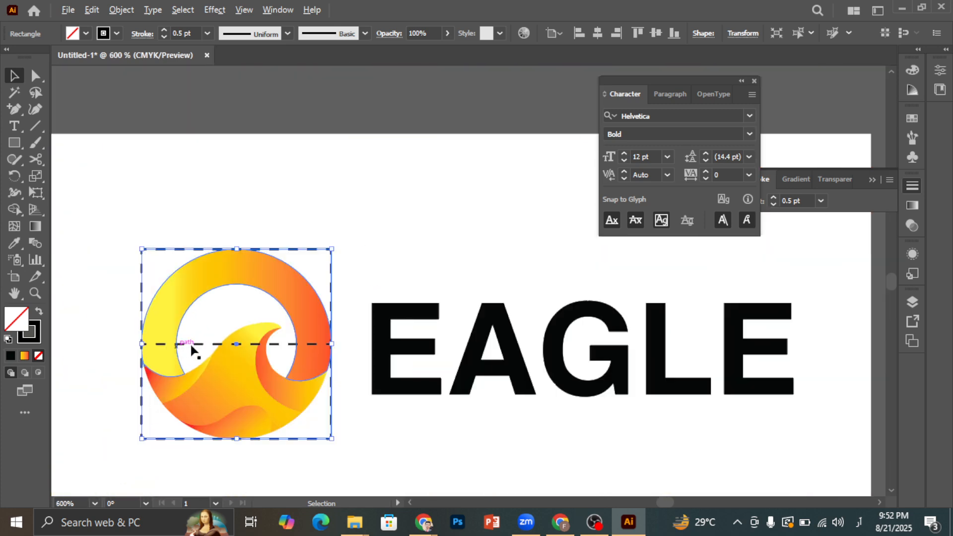
# Try to halve the height of the lower dashed rectangle without a guide, and undo the resize.
pyautogui.click(419, 206)
pyautogui.scroll(-1, 368, 248)
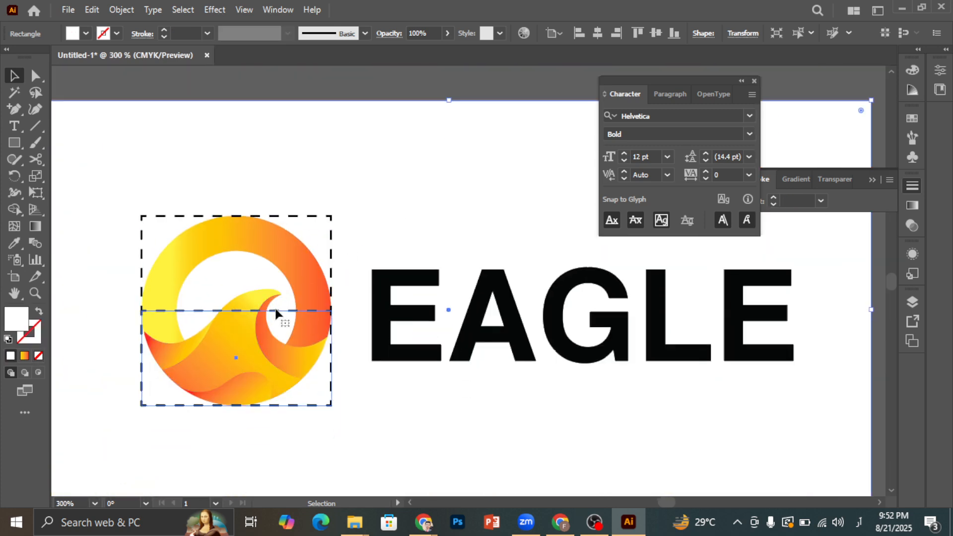
pyautogui.click(239, 301)
pyautogui.moveTo(239, 311); pyautogui.dragTo(240, 362)
pyautogui.hotkey('ctrl', 'z')
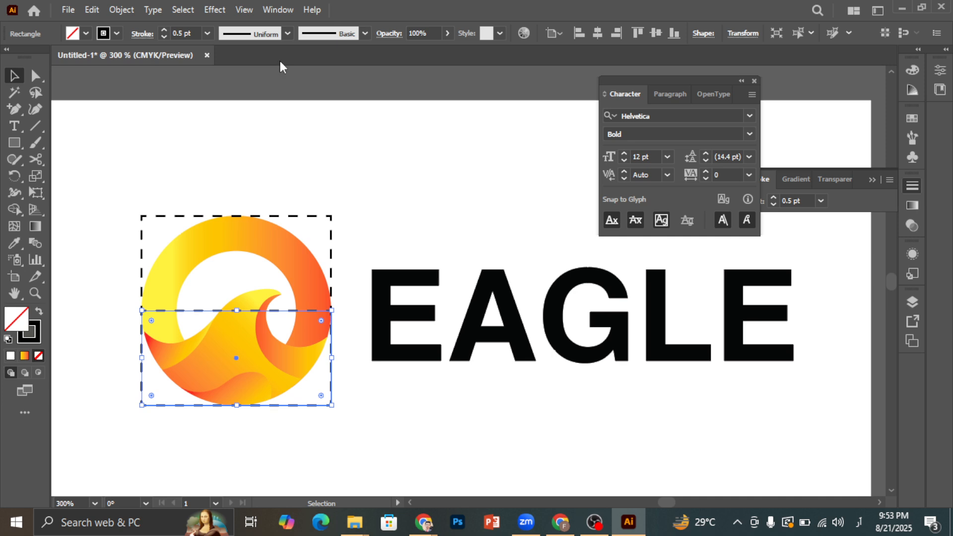
# Show the rulers and place a horizontal guide through the middle of the lower dashed rectangle.
pyautogui.hotkey('ctrl', 'r')
pyautogui.moveTo(280, 78); pyautogui.dragTo(272, 366)
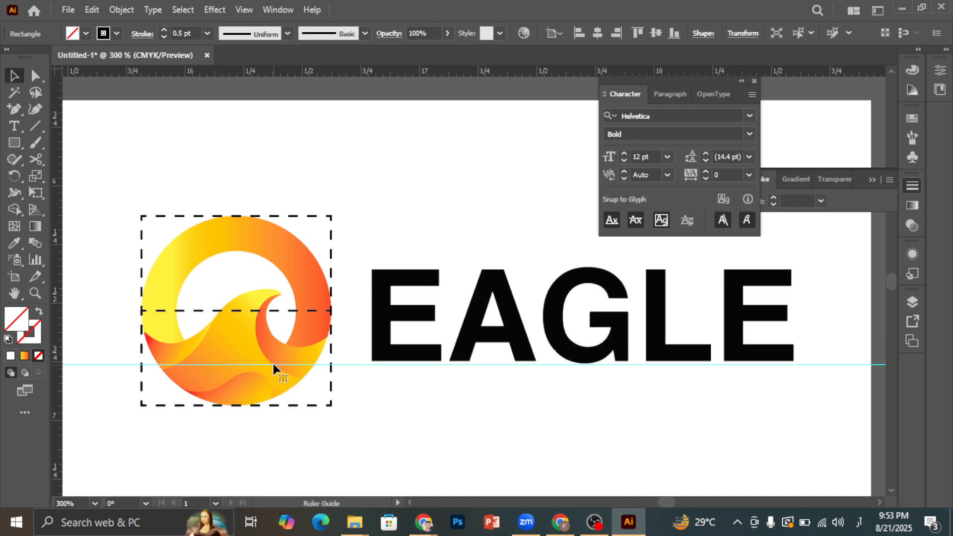
pyautogui.click(258, 310)
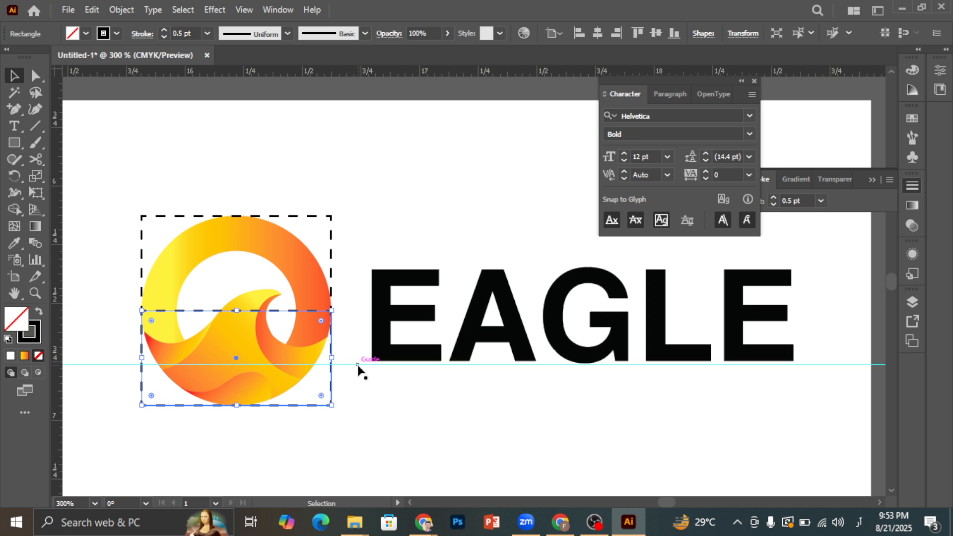
pyautogui.moveTo(358, 366); pyautogui.dragTo(404, 366)
# Lower the upper edge of the half-height dashed rectangle to the guide so it becomes a quarter of the square's height.
pyautogui.scroll(2, 286, 350)
pyautogui.click(303, 272)
pyautogui.click(296, 271)
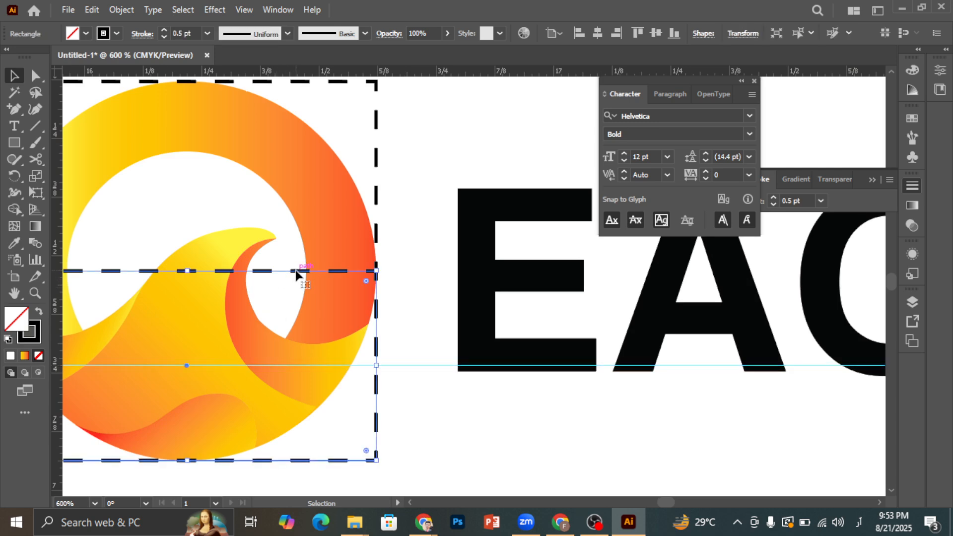
pyautogui.scroll(-1, 469, 301)
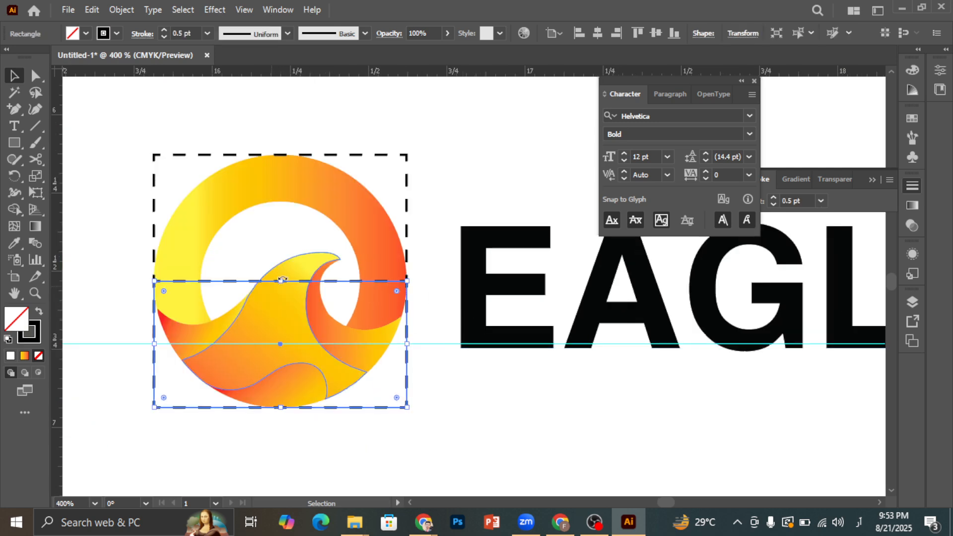
pyautogui.moveTo(281, 281); pyautogui.dragTo(291, 344)
pyautogui.scroll(-1, 293, 345)
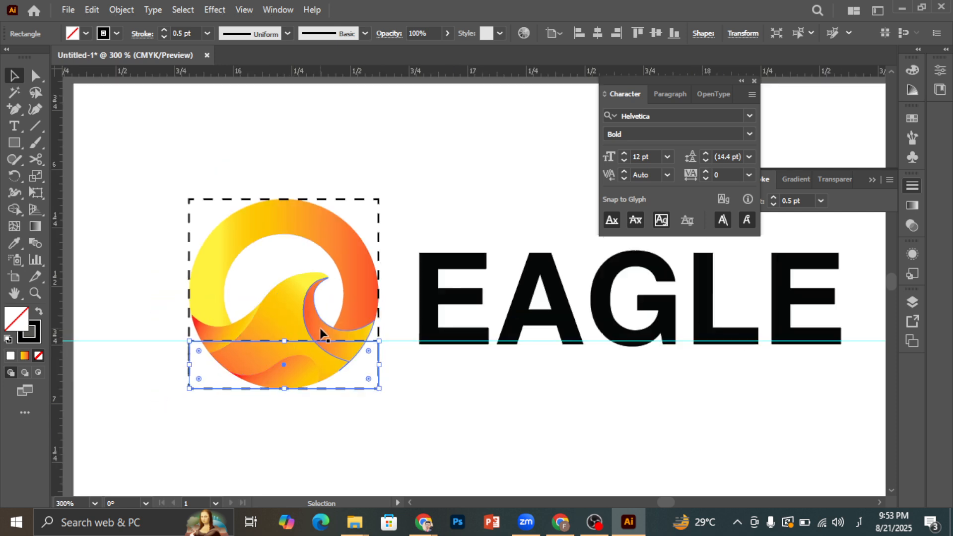
pyautogui.scroll(-1, 254, 366)
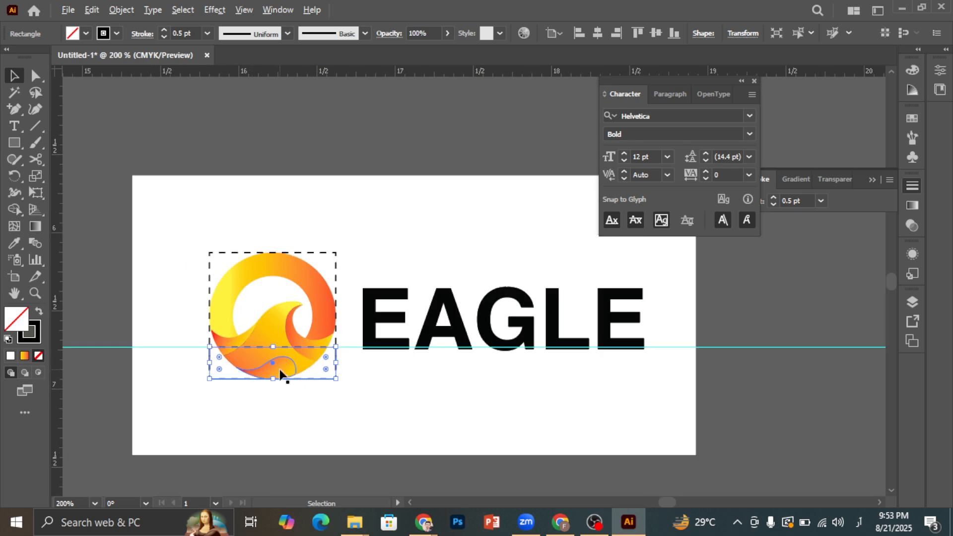
pyautogui.scroll(1, 281, 373)
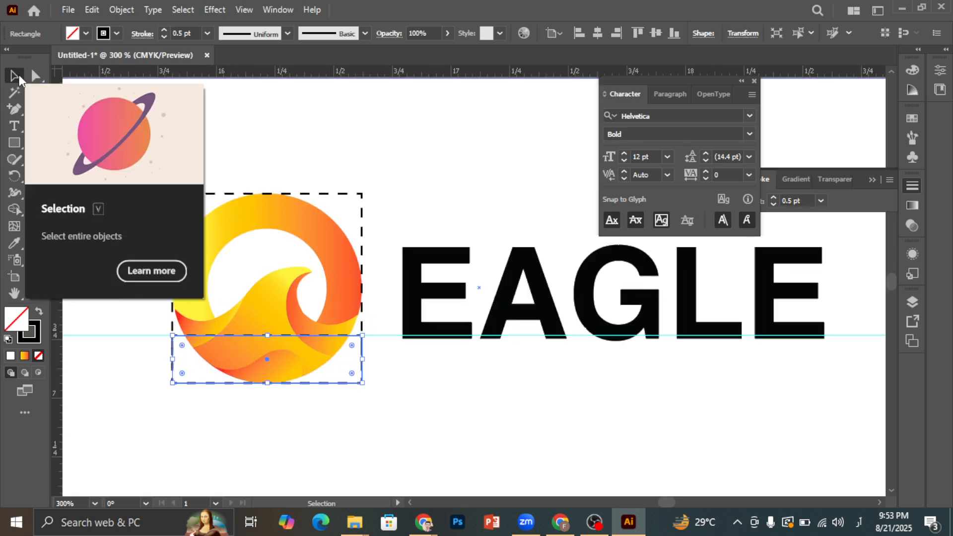
# Delete the horizontal ruler guide crossing the logo and the text.
pyautogui.click(391, 336)
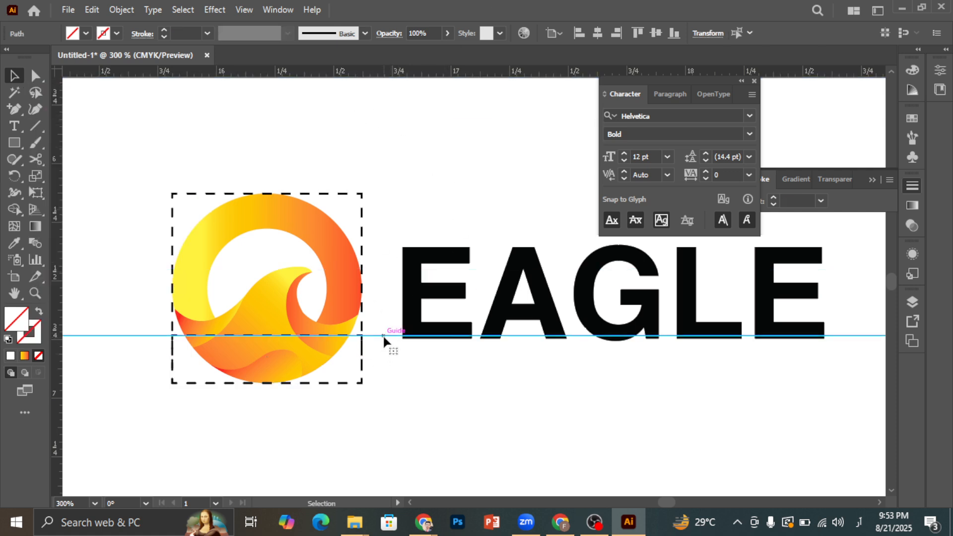
pyautogui.moveTo(385, 336); pyautogui.dragTo(485, 4)
pyautogui.press('Delete')
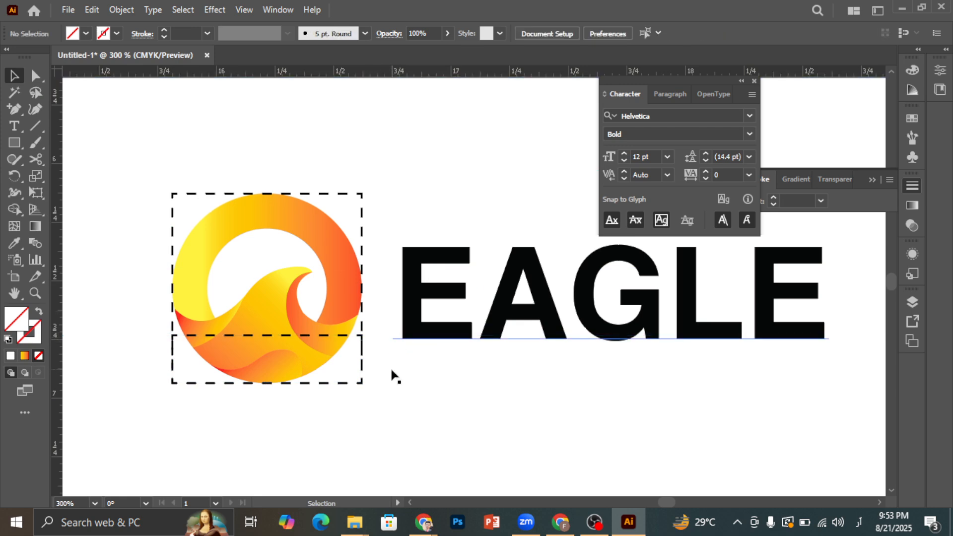
# Move the quarter-height dashed rectangle above EAGLE, level with the square's upper edge, and narrow it to start at the square's side.
pyautogui.moveTo(323, 338); pyautogui.dragTo(480, 197)
pyautogui.scroll(-1, 372, 213)
pyautogui.scroll(1, 471, 203)
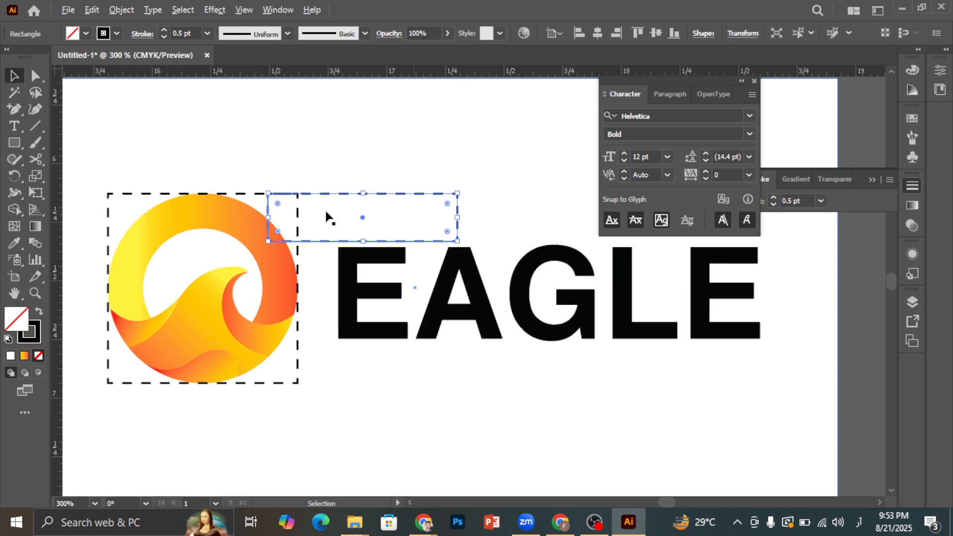
pyautogui.scroll(-1, 332, 221)
pyautogui.scroll(1, 357, 224)
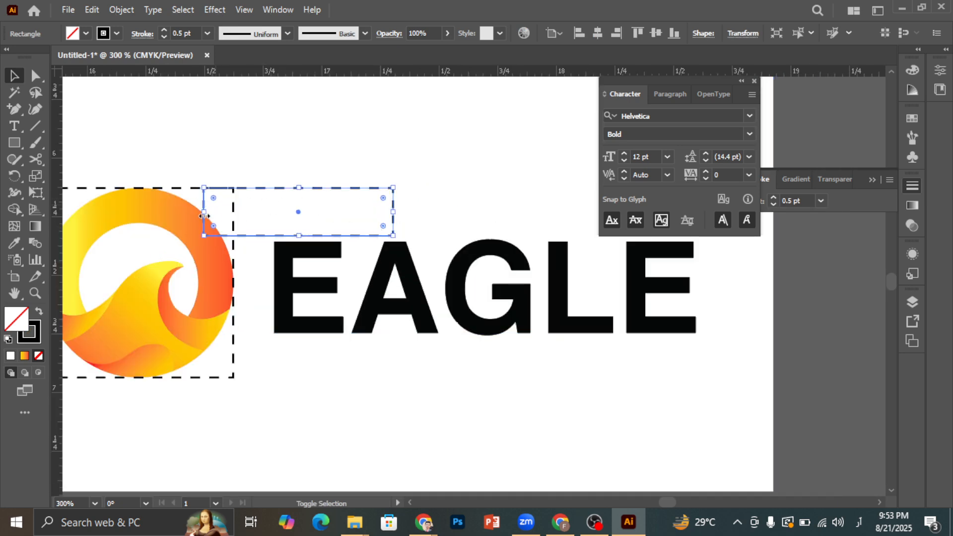
pyautogui.moveTo(204, 216); pyautogui.dragTo(234, 212)
pyautogui.hotkey('ctrl', 'z')
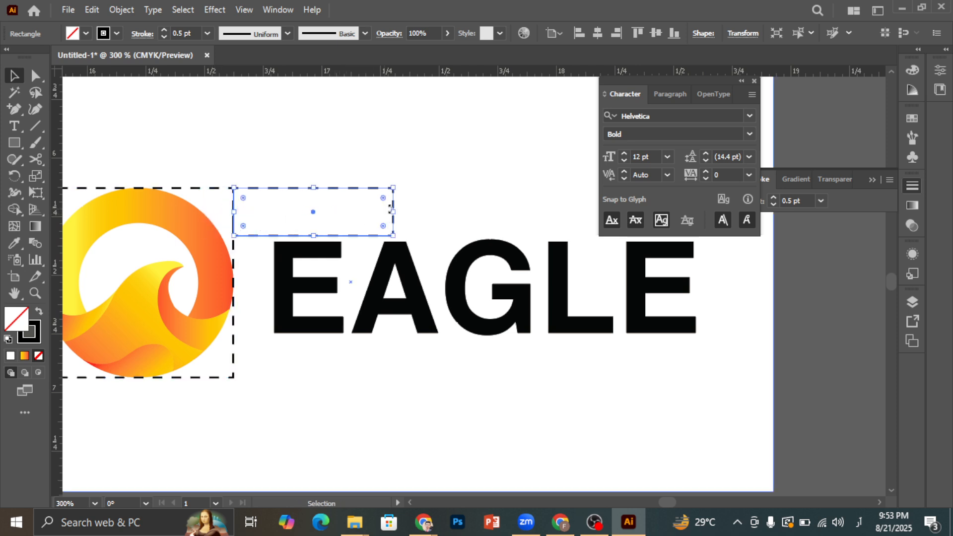
# Duplicate the EAGLE text directly below the original.
pyautogui.click(571, 303)
pyautogui.press('t')
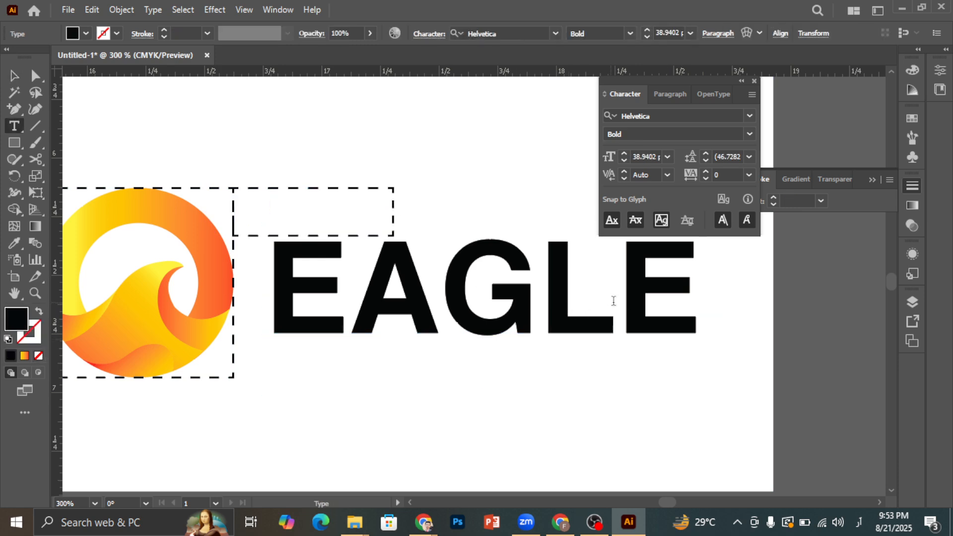
pyautogui.moveTo(625, 300); pyautogui.dragTo(673, 298)
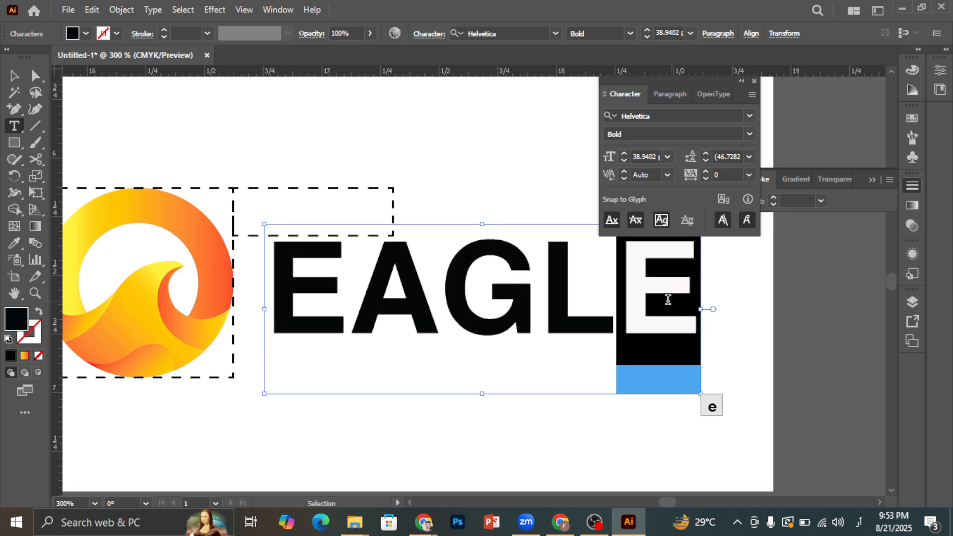
pyautogui.click(14, 75)
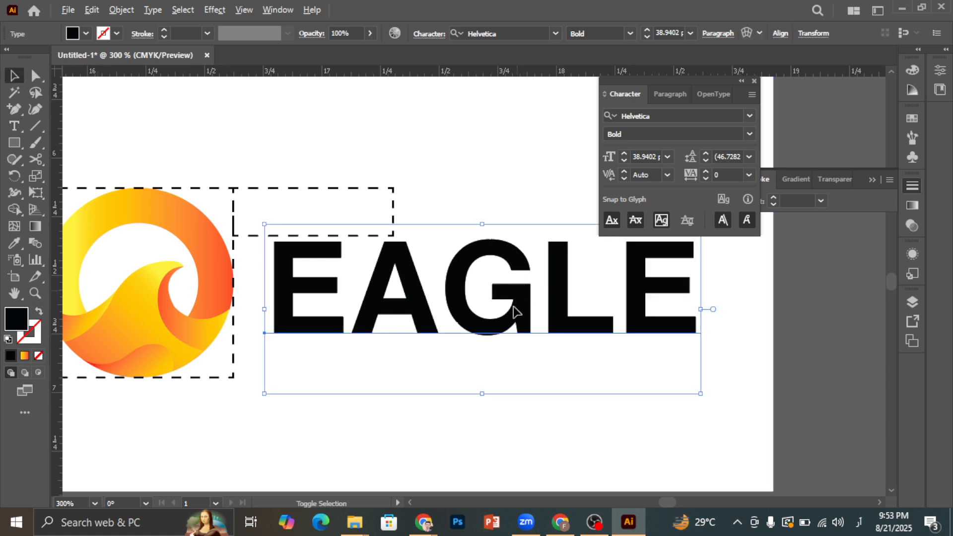
pyautogui.click(513, 409)
pyautogui.moveTo(517, 310); pyautogui.dragTo(521, 414)
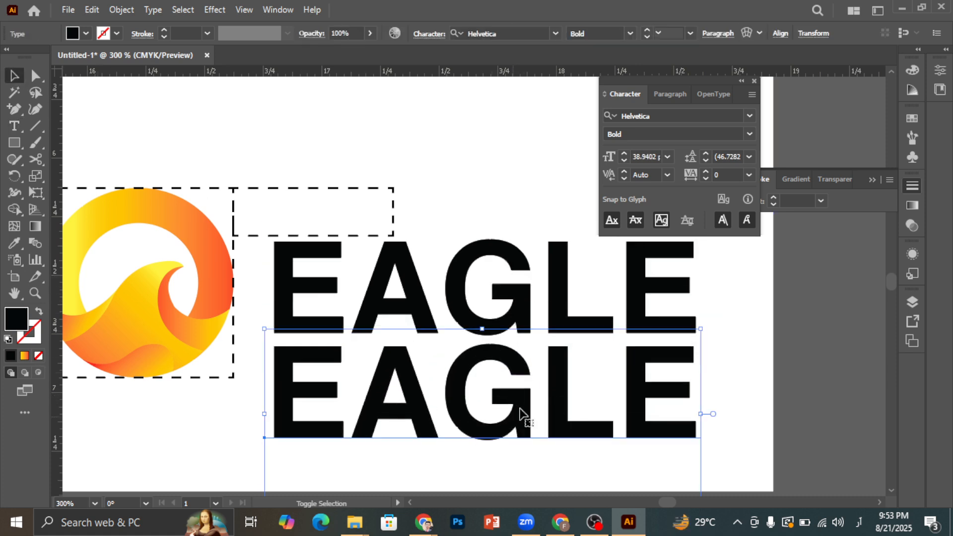
# Remove the letters AGLE from the duplicated text so only its first E is left.
pyautogui.press('t')
pyautogui.click(582, 399)
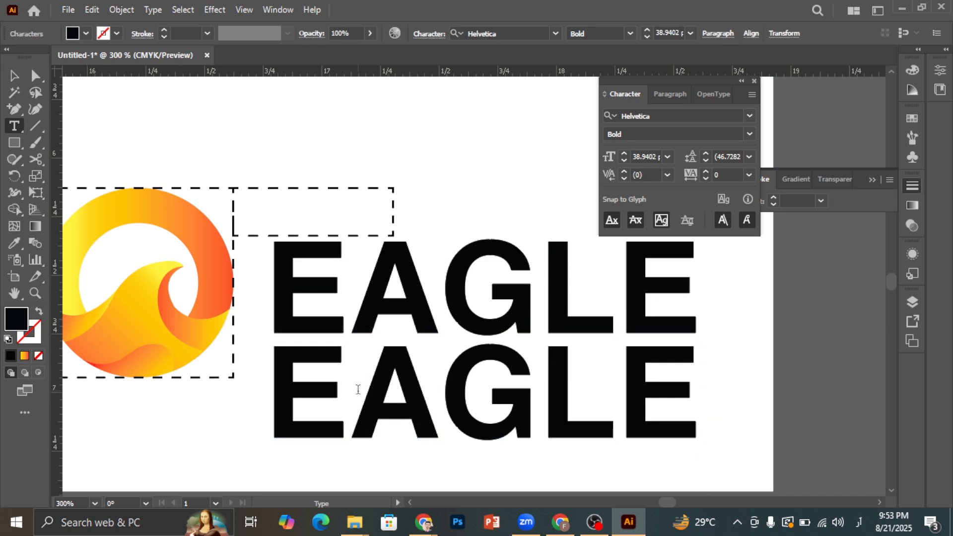
pyautogui.moveTo(358, 389); pyautogui.dragTo(682, 411)
pyautogui.press('BackSpace')
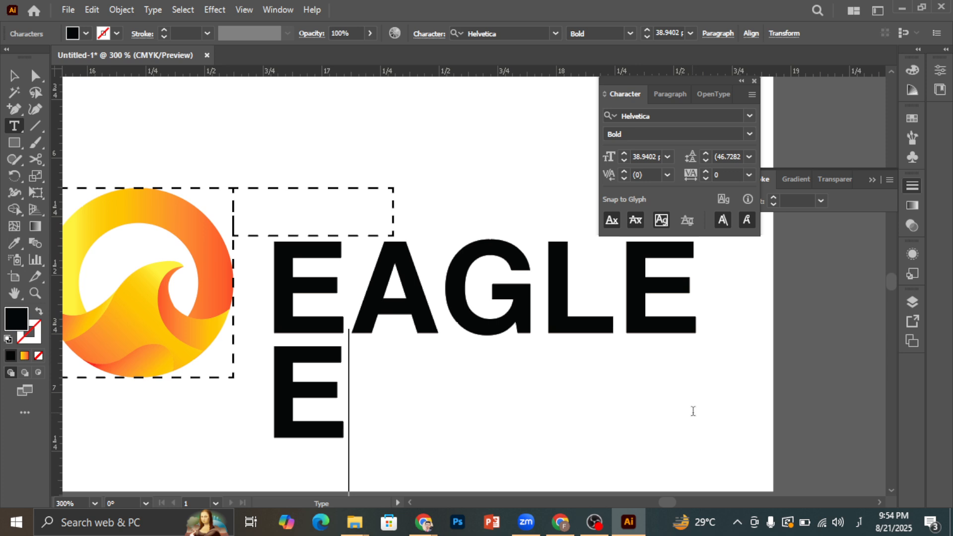
pyautogui.click(13, 76)
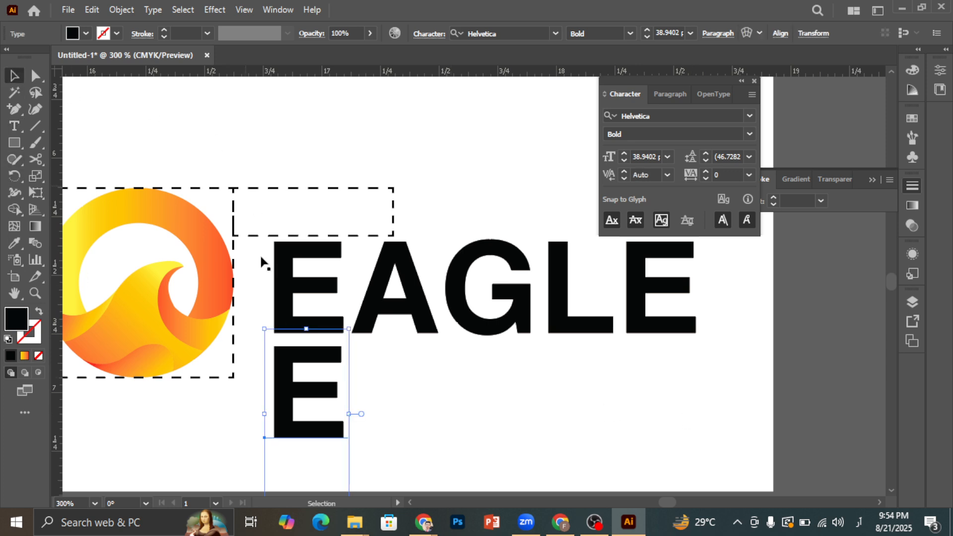
# Expand the duplicate E's object and fill into shapes and rotate it 90 degrees.
pyautogui.click(122, 10)
pyautogui.click(172, 185)
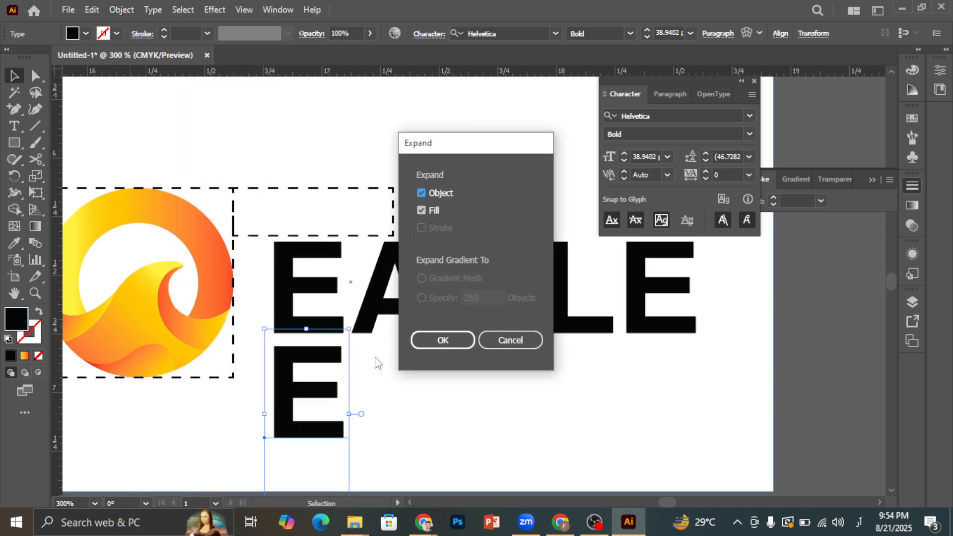
pyautogui.press('Return')
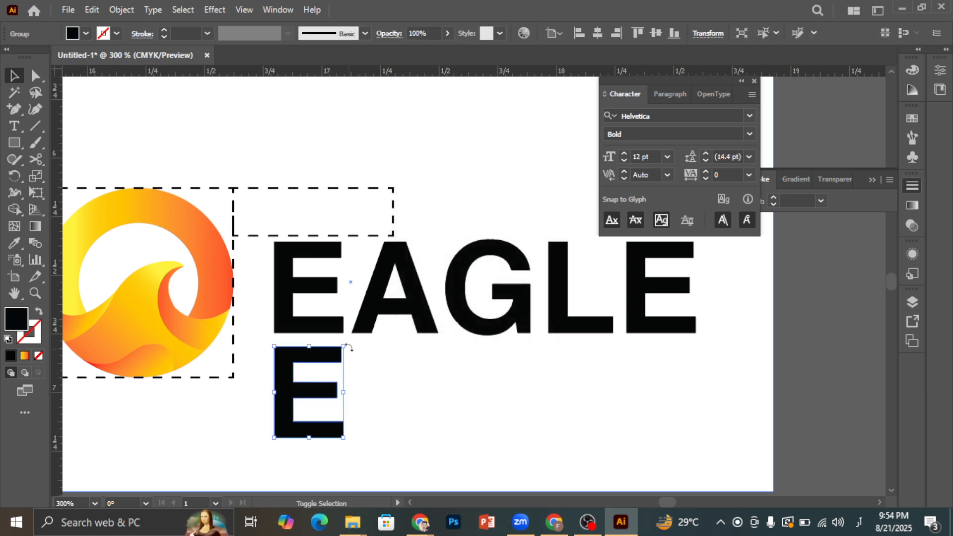
pyautogui.moveTo(347, 346); pyautogui.dragTo(277, 358)
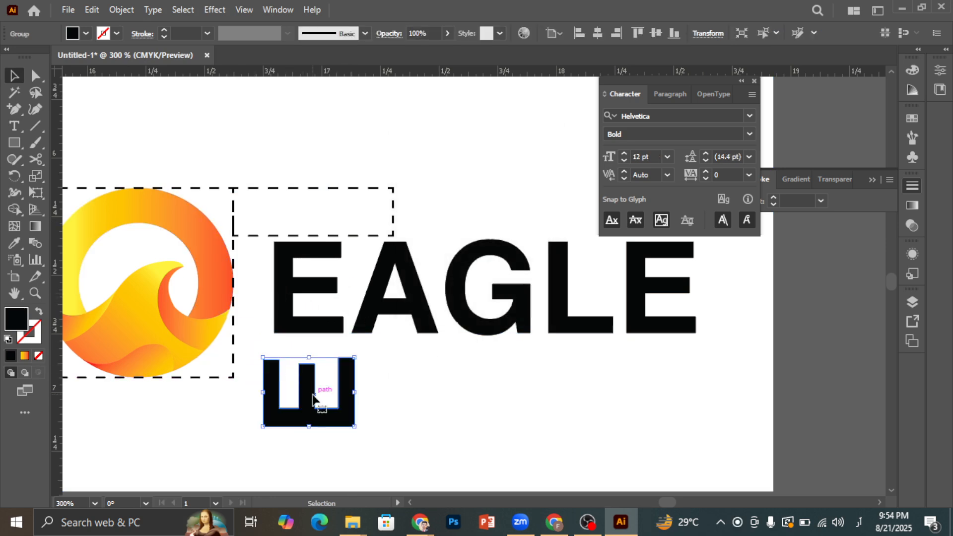
# Try the rotated E as a smaller spacer beneath the first letter of EAGLE, and delete it.
pyautogui.moveTo(313, 397); pyautogui.dragTo(314, 370)
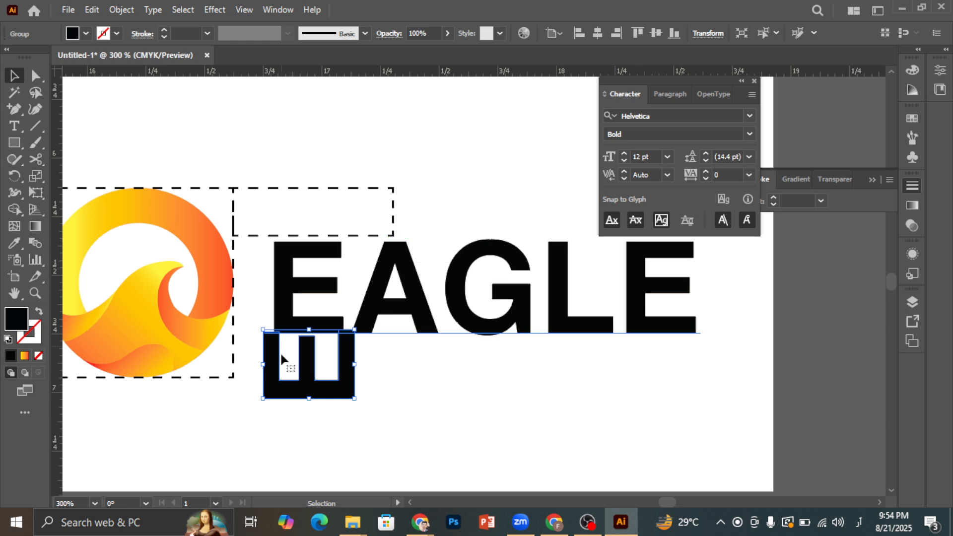
pyautogui.moveTo(354, 398); pyautogui.dragTo(326, 378)
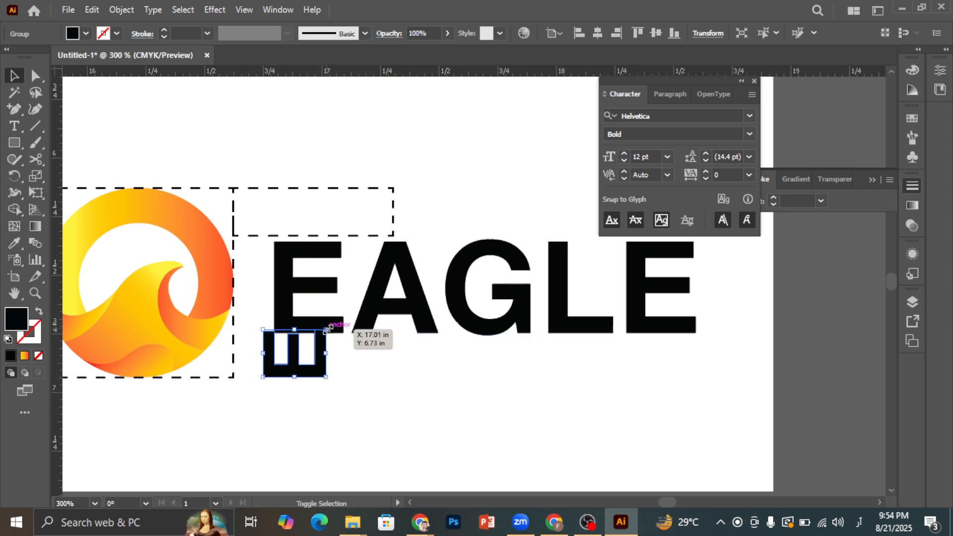
pyautogui.moveTo(326, 331); pyautogui.dragTo(321, 367)
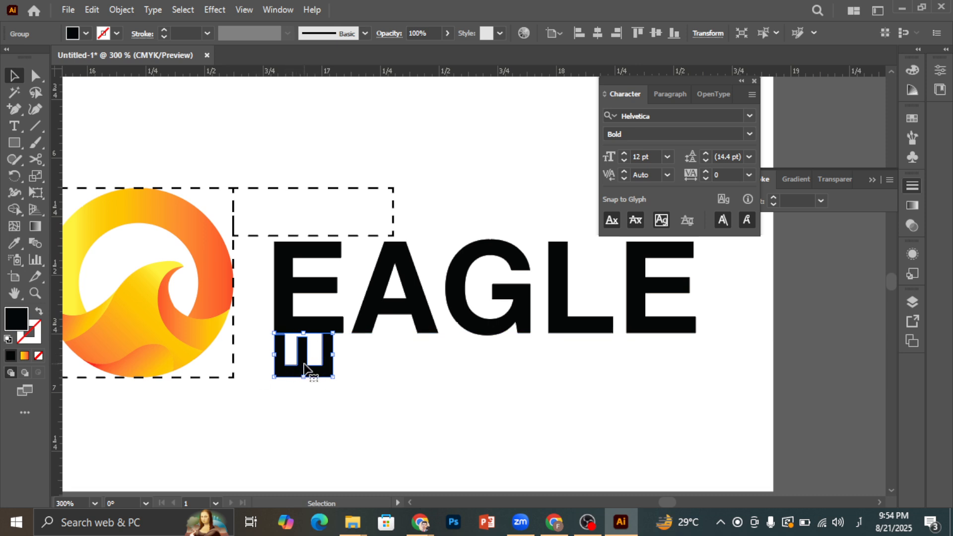
pyautogui.press('Delete')
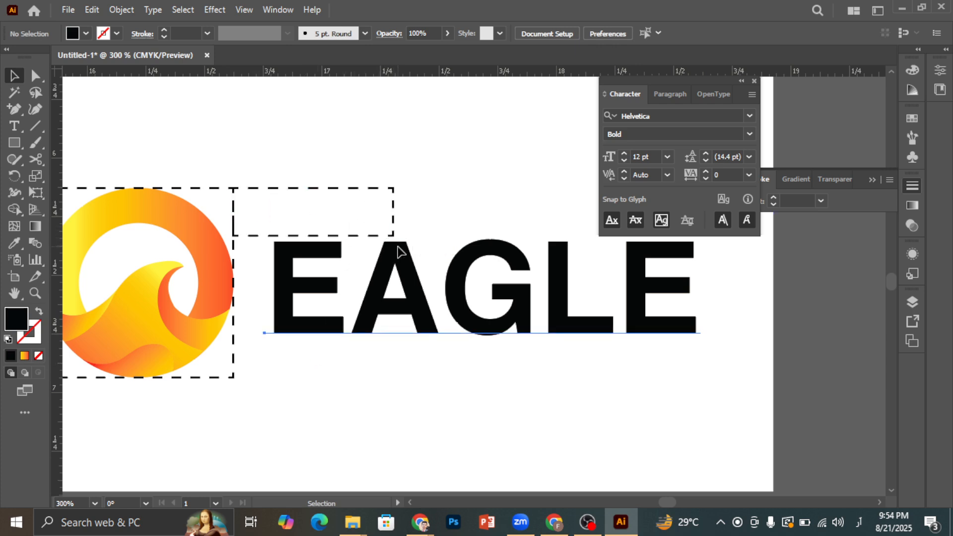
# Enlarge the EAGLE text to about 42 pt and reposition it beneath the upper dashed rectangle's lower edge.
pyautogui.click(423, 246)
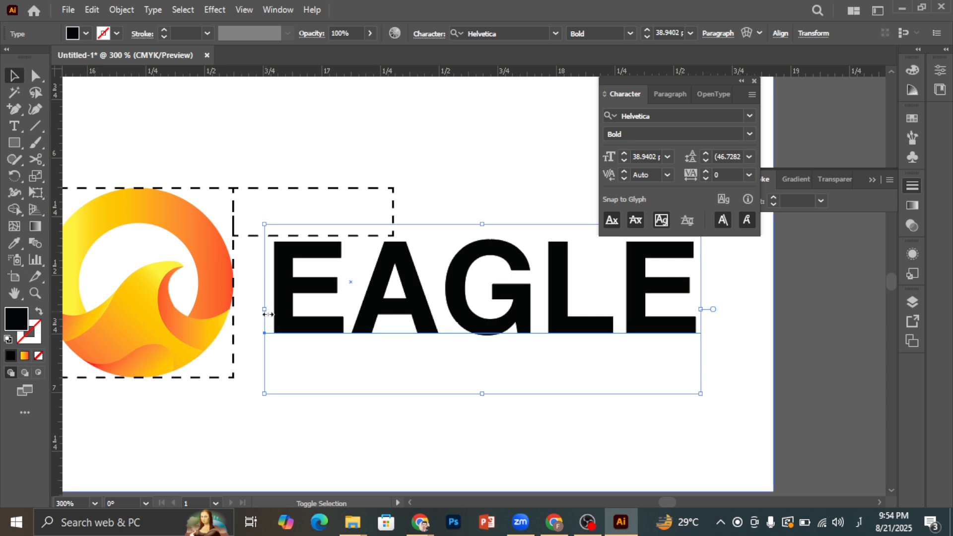
pyautogui.moveTo(264, 308); pyautogui.dragTo(233, 309)
pyautogui.moveTo(345, 303); pyautogui.dragTo(368, 301)
pyautogui.click(389, 160)
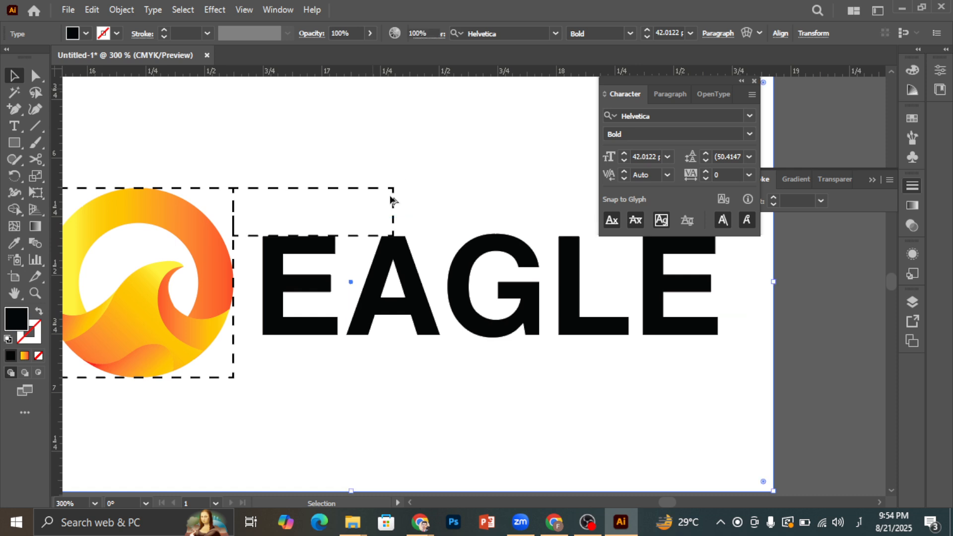
# Widen the dashed rectangle above EAGLE so it spans past the final letter, nearly to the white background's edge.
pyautogui.scroll(-2, 403, 173)
pyautogui.scroll(2, 423, 173)
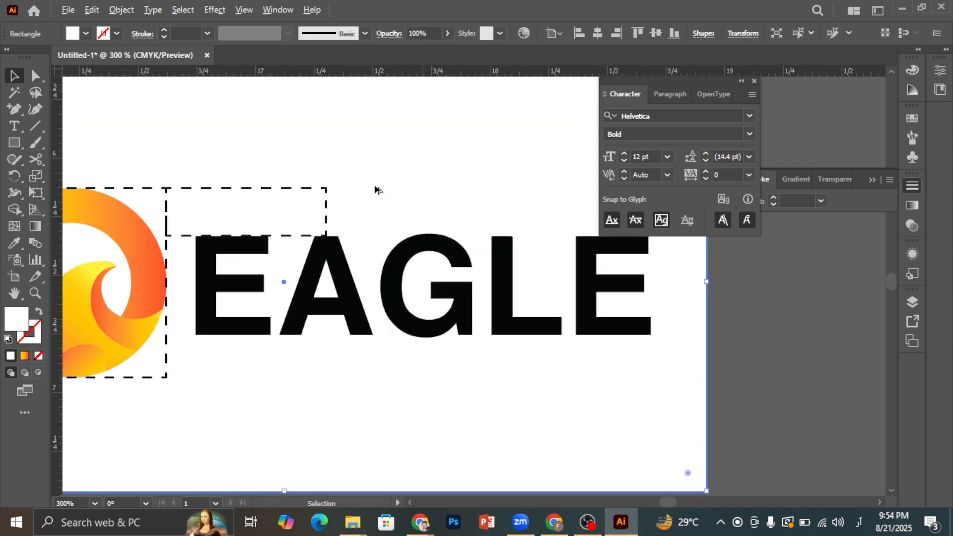
pyautogui.click(328, 211)
pyautogui.moveTo(326, 212); pyautogui.dragTo(665, 219)
pyautogui.scroll(3, 665, 307)
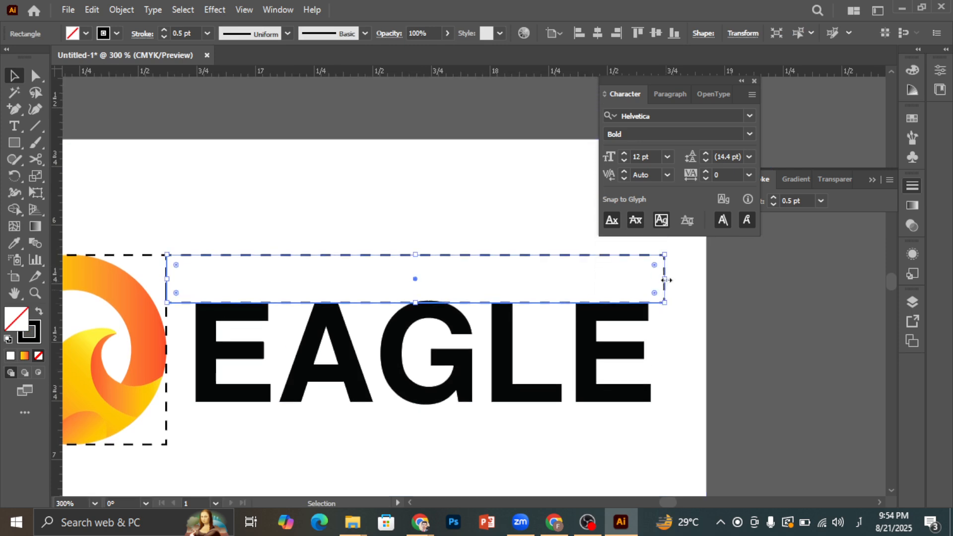
pyautogui.moveTo(667, 280); pyautogui.dragTo(697, 280)
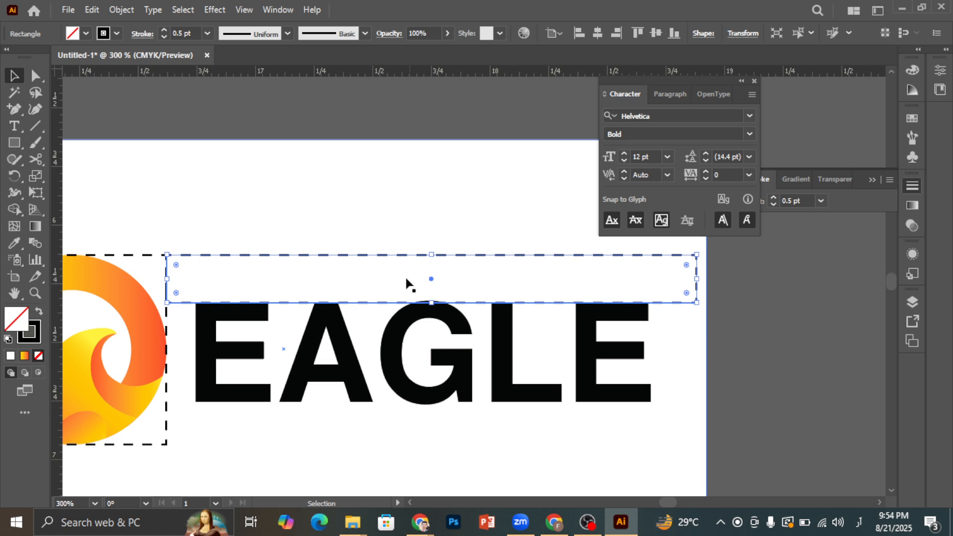
pyautogui.click(412, 198)
# Try a downward-shifted copy of the dashed rectangle above EAGLE, and undo it.
pyautogui.scroll(-2, 413, 198)
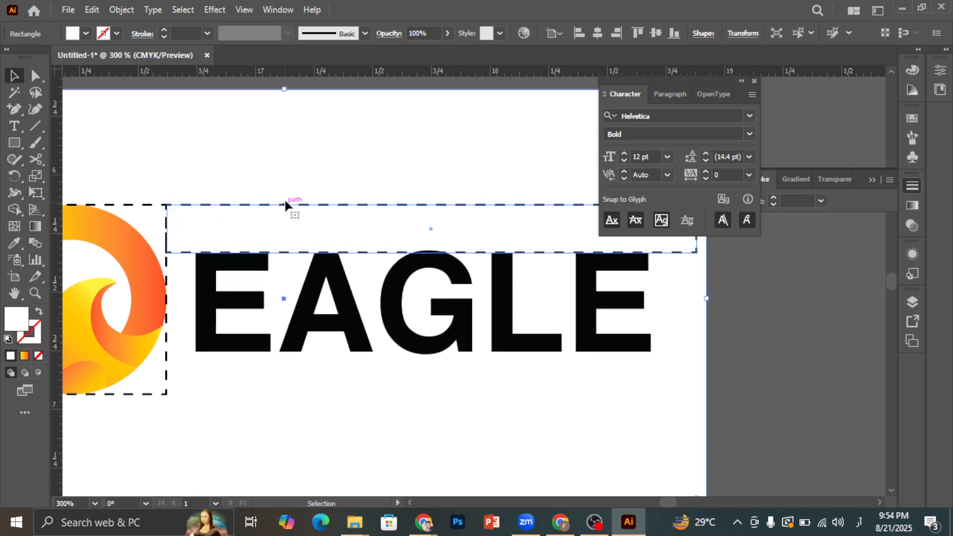
pyautogui.click(292, 206)
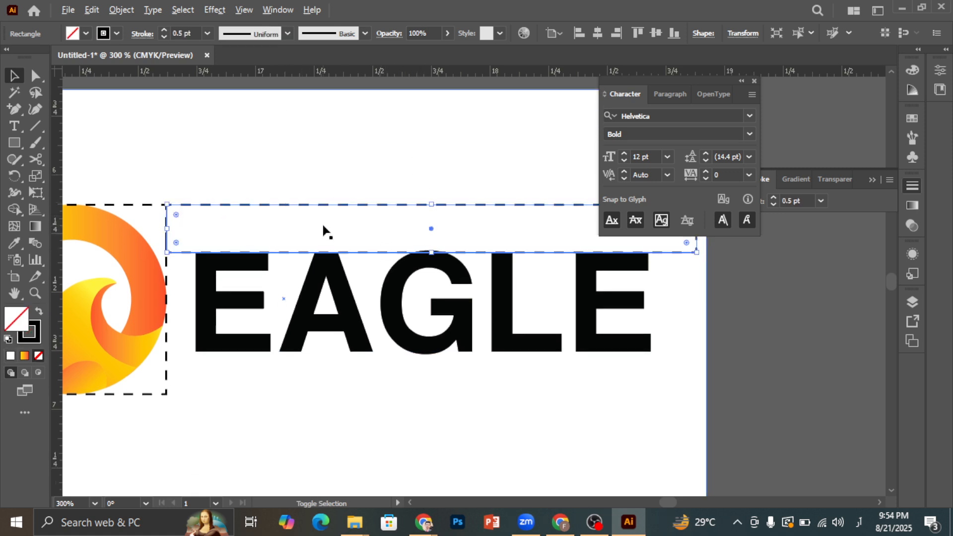
pyautogui.hotkey('shift', 'alt', 'Down')
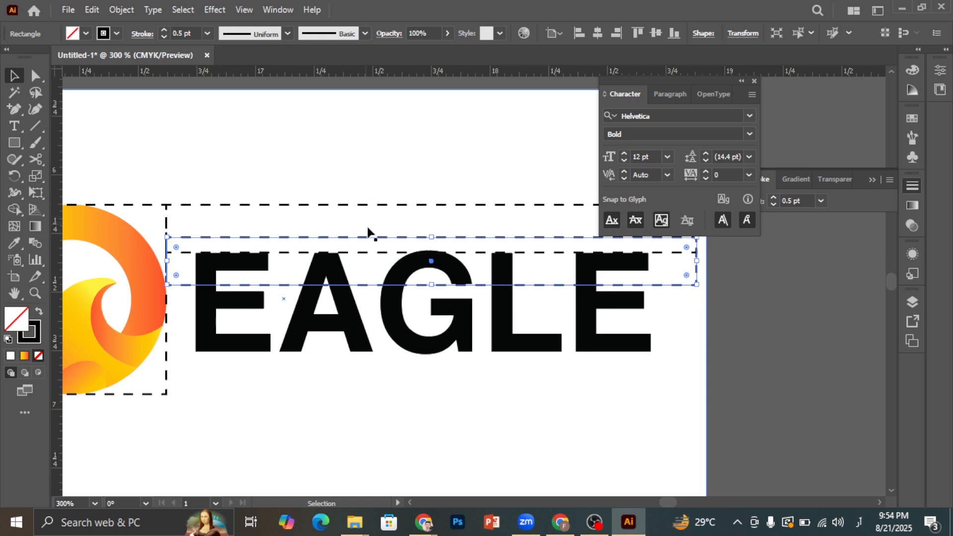
pyautogui.hotkey('ctrl', 'z')
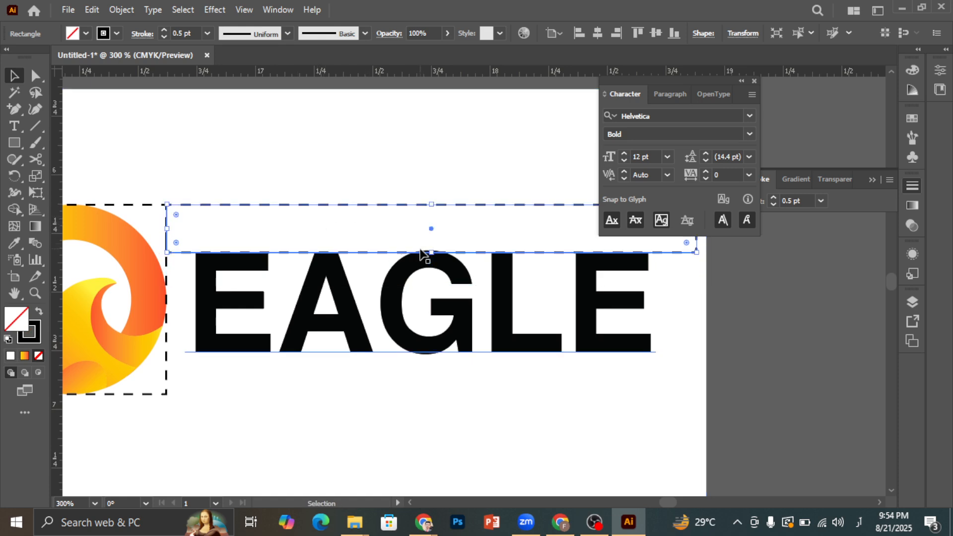
# Place a horizontal guide exactly at the mid-height of the dashed rectangle above EAGLE.
pyautogui.scroll(5, 163, 228)
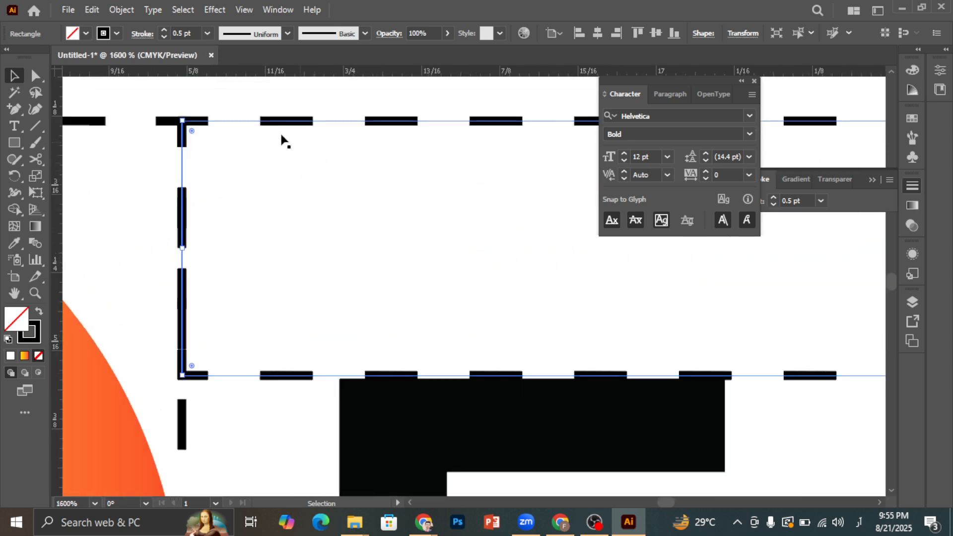
pyautogui.moveTo(225, 74); pyautogui.dragTo(227, 181)
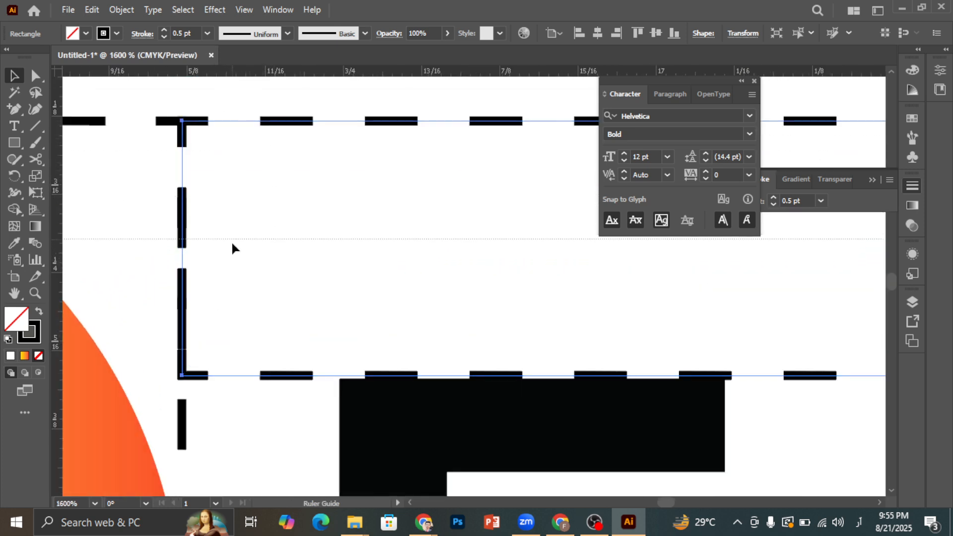
pyautogui.moveTo(232, 246); pyautogui.dragTo(234, 247)
pyautogui.click(248, 121)
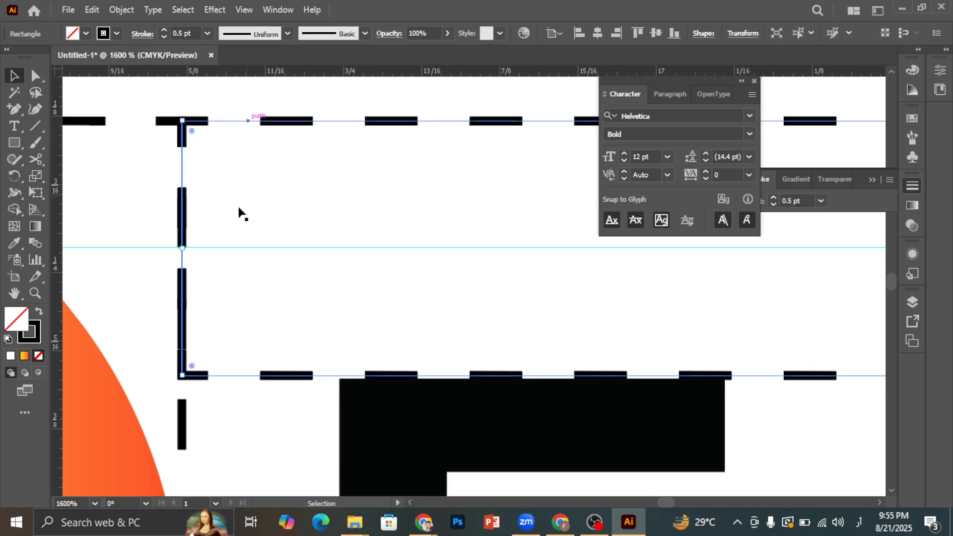
pyautogui.scroll(2, 182, 249)
pyautogui.moveTo(194, 229); pyautogui.dragTo(194, 232)
pyautogui.click(147, 210)
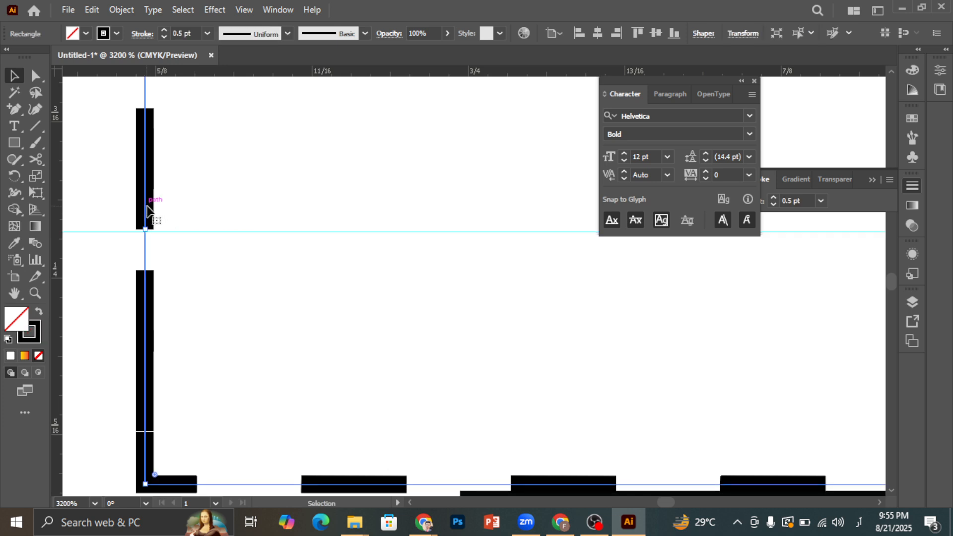
pyautogui.moveTo(164, 231); pyautogui.dragTo(164, 229)
pyautogui.scroll(-4, 155, 236)
# Copy the dashed rectangle in place, lower the copy's upper edge to the guide for half height, and delete the guide.
pyautogui.click(249, 188)
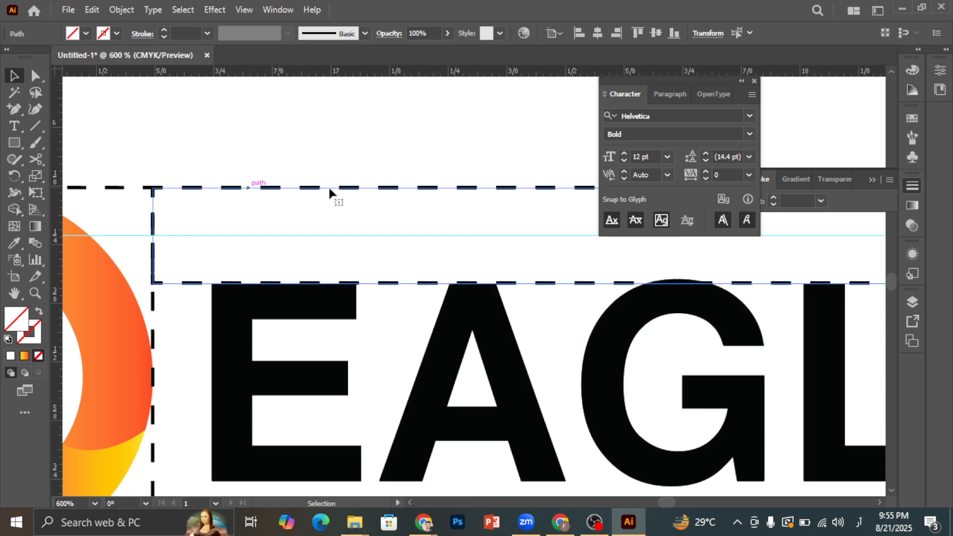
pyautogui.scroll(-2, 269, 212)
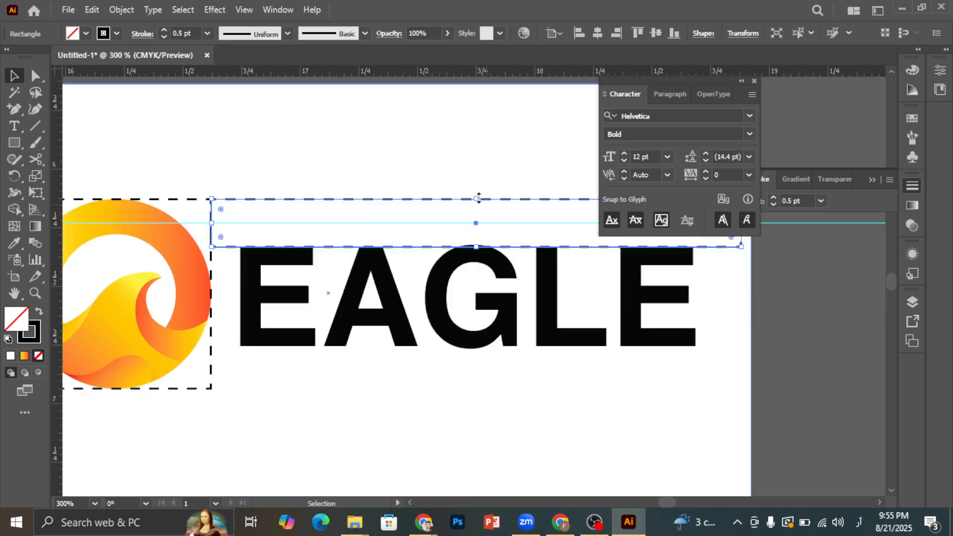
pyautogui.moveTo(478, 198); pyautogui.dragTo(576, 227)
pyautogui.click(487, 226)
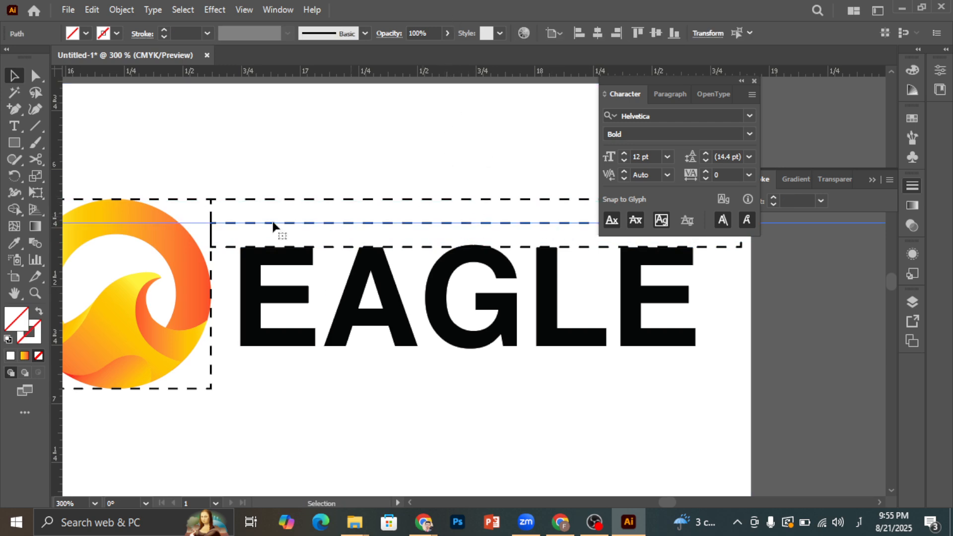
pyautogui.moveTo(198, 221); pyautogui.dragTo(206, 158)
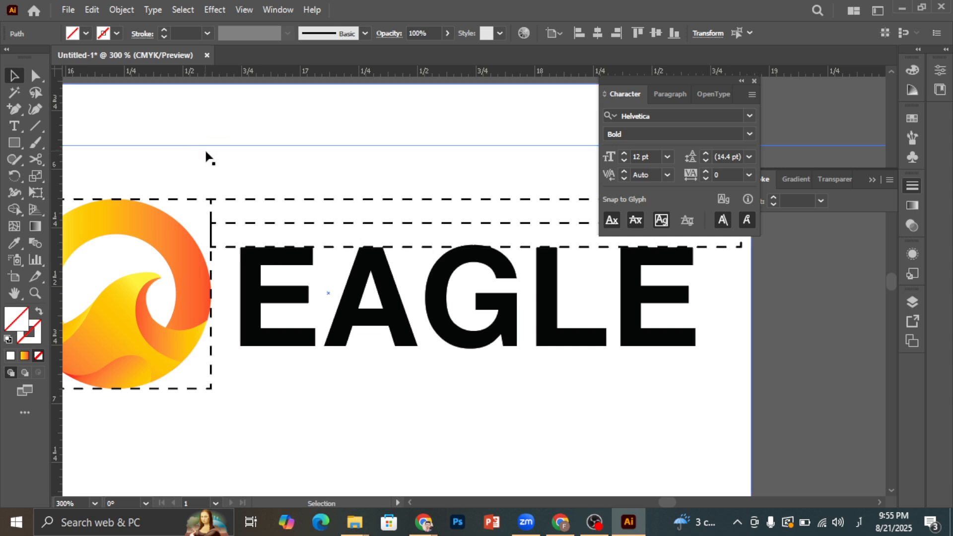
pyautogui.press('Delete')
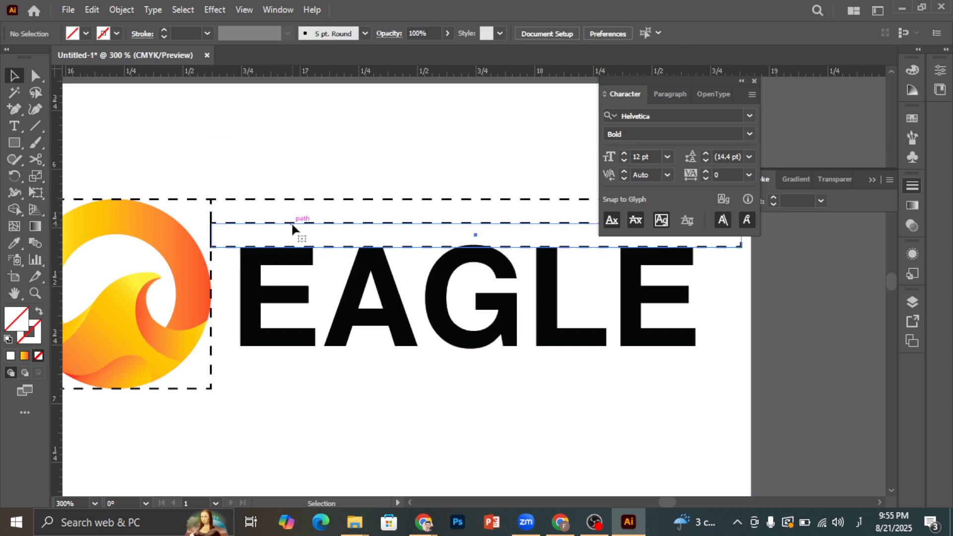
# Shorten the half-height rectangle from both ends and rotate it 90 degrees into a vertical spacer against the logo box's right side.
pyautogui.click(294, 223)
pyautogui.moveTo(211, 237); pyautogui.dragTo(383, 226)
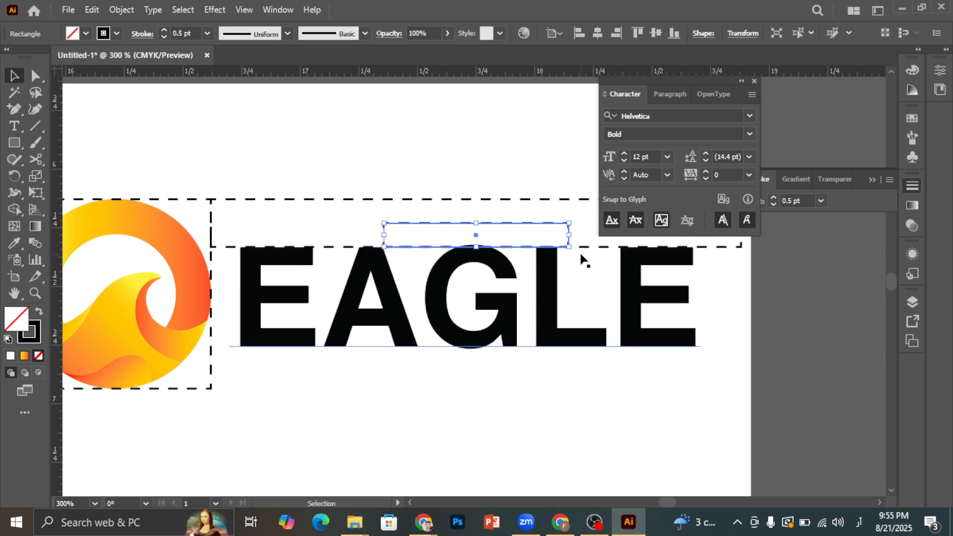
pyautogui.moveTo(588, 257); pyautogui.dragTo(214, 205)
pyautogui.scroll(2, 231, 303)
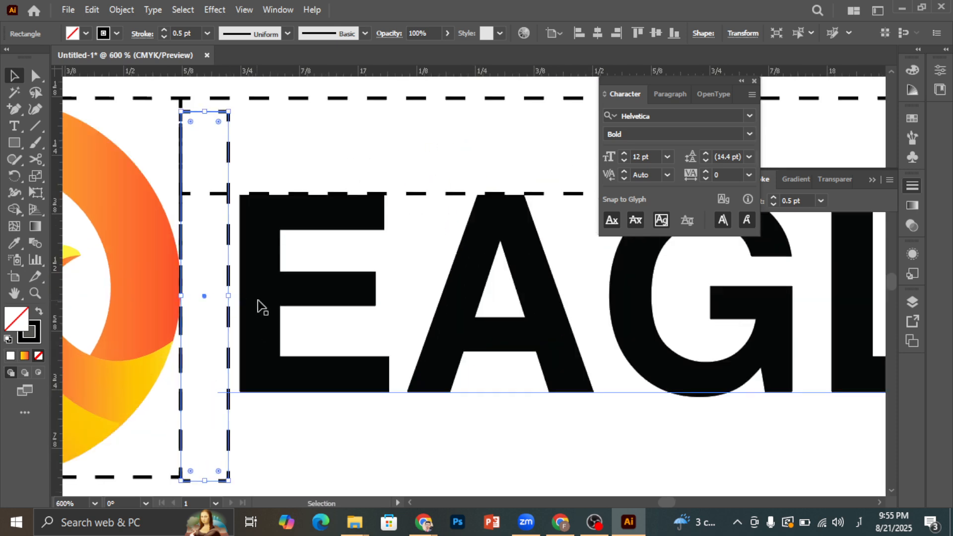
# Move EAGLE against the vertical spacer's right edge and extend the spacer's upper edge to the logo box's upper edge.
pyautogui.moveTo(258, 305); pyautogui.dragTo(253, 304)
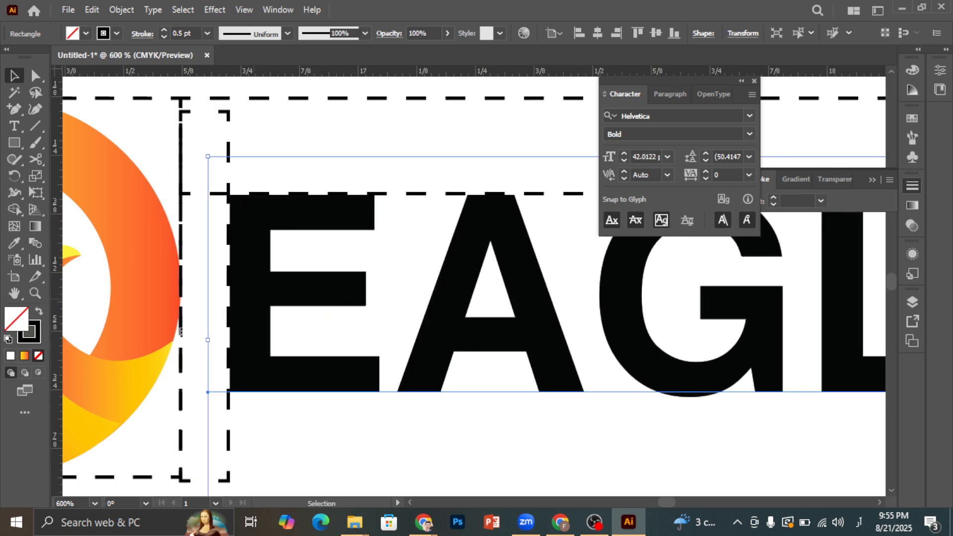
pyautogui.scroll(-1, 175, 336)
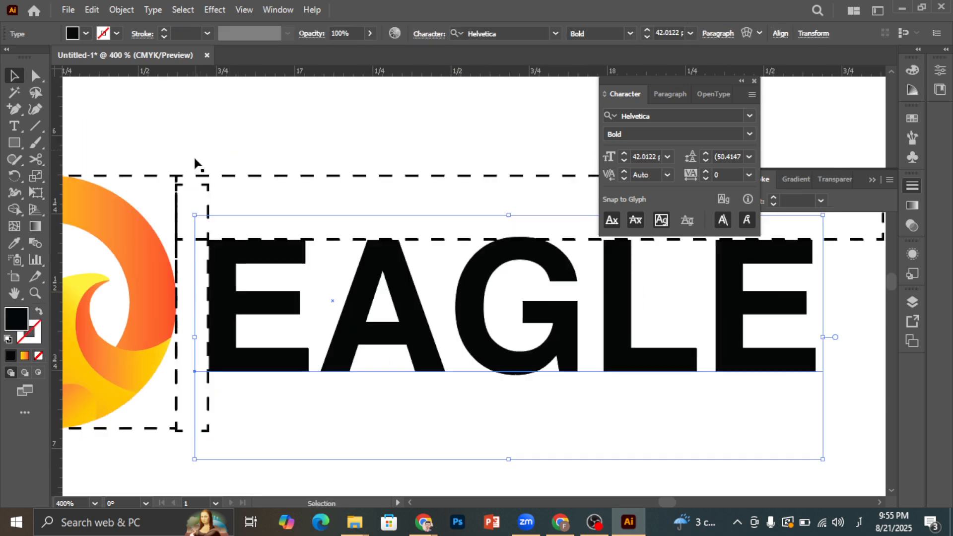
pyautogui.click(203, 187)
pyautogui.moveTo(195, 185); pyautogui.dragTo(193, 176)
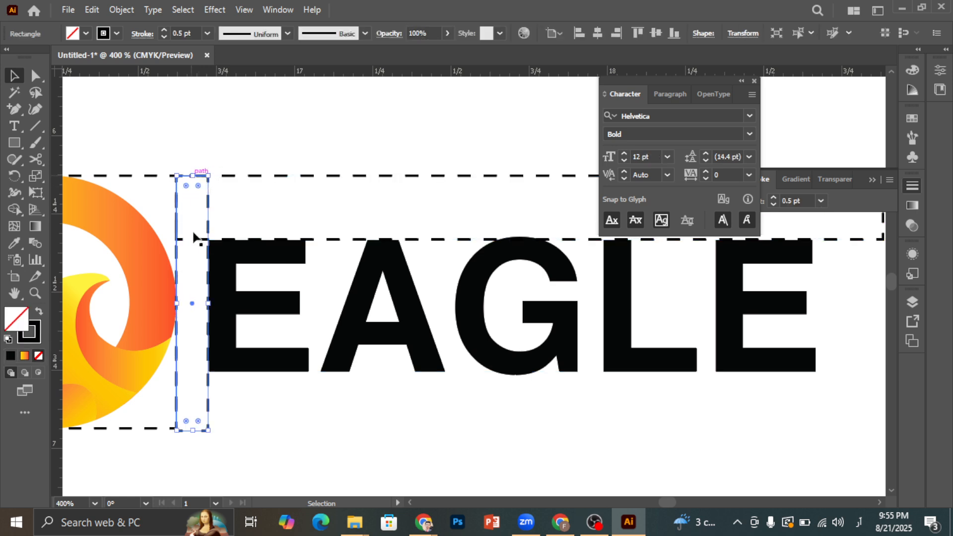
pyautogui.scroll(-1, 206, 440)
pyautogui.scroll(-2, 300, 322)
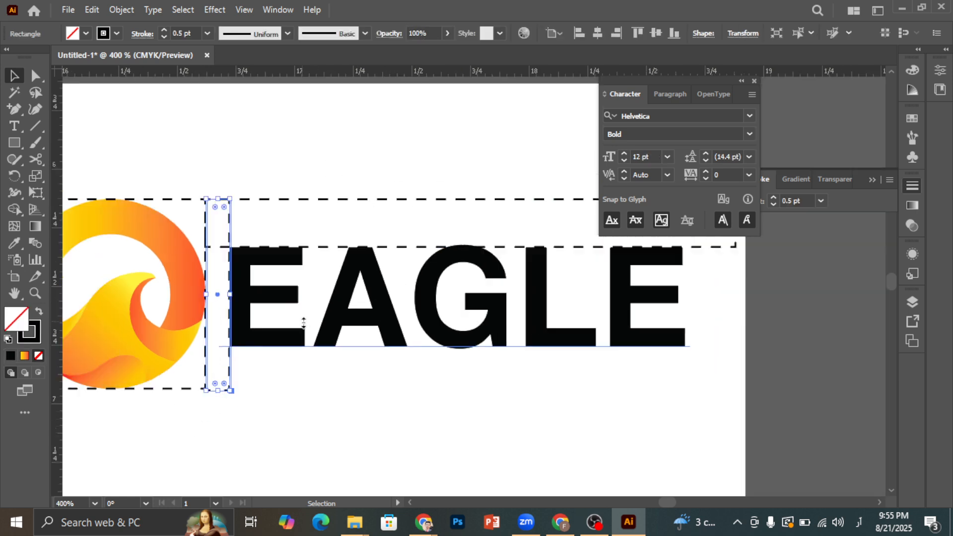
pyautogui.click(708, 337)
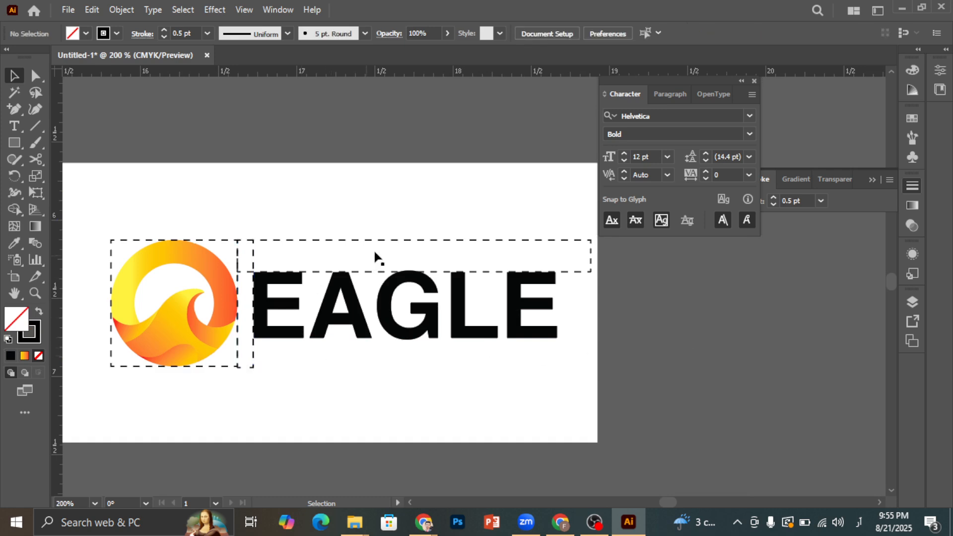
# Duplicate the wide dashed rectangle above EAGLE and move the copy down over the lower edge of the letters.
pyautogui.click(392, 246)
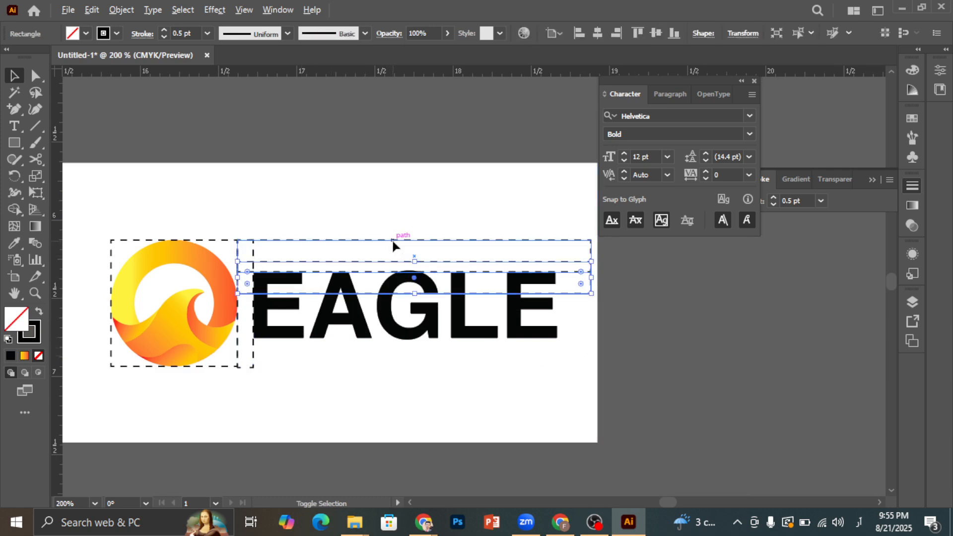
pyautogui.hotkey('shift', 'Down')
pyautogui.hotkey('shift', 'Down')
pyautogui.hotkey('shift', 'Down')
pyautogui.hotkey('shift', 'Down')
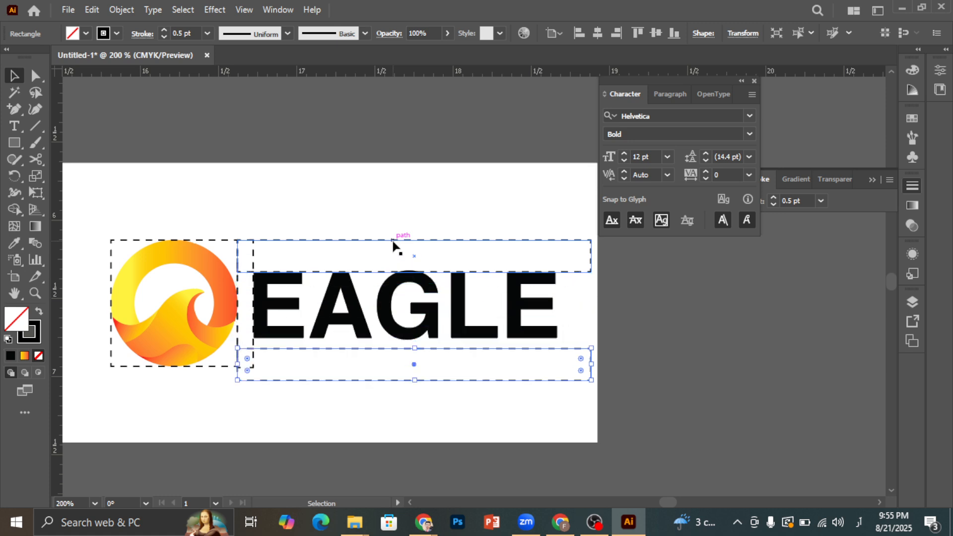
pyautogui.scroll(1, 266, 382)
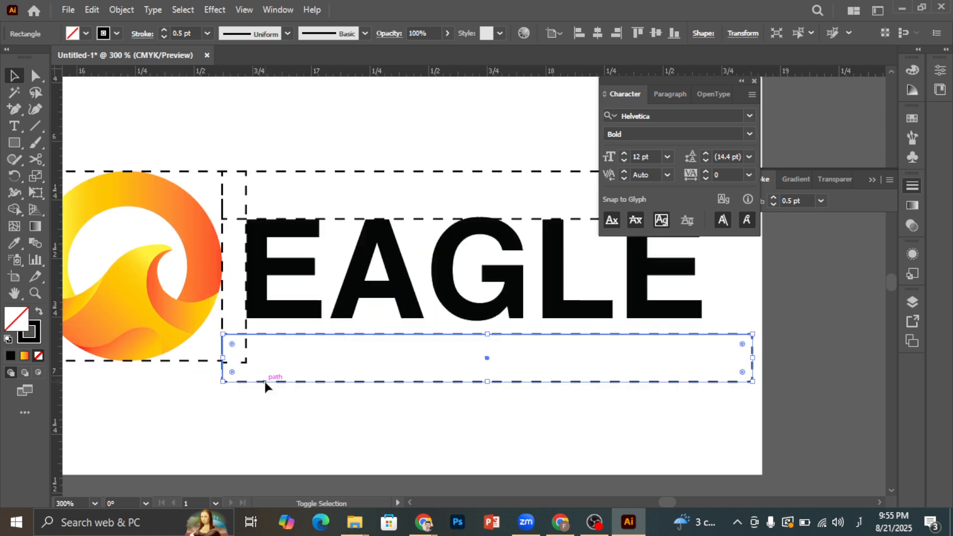
pyautogui.hotkey('shift', 'Up')
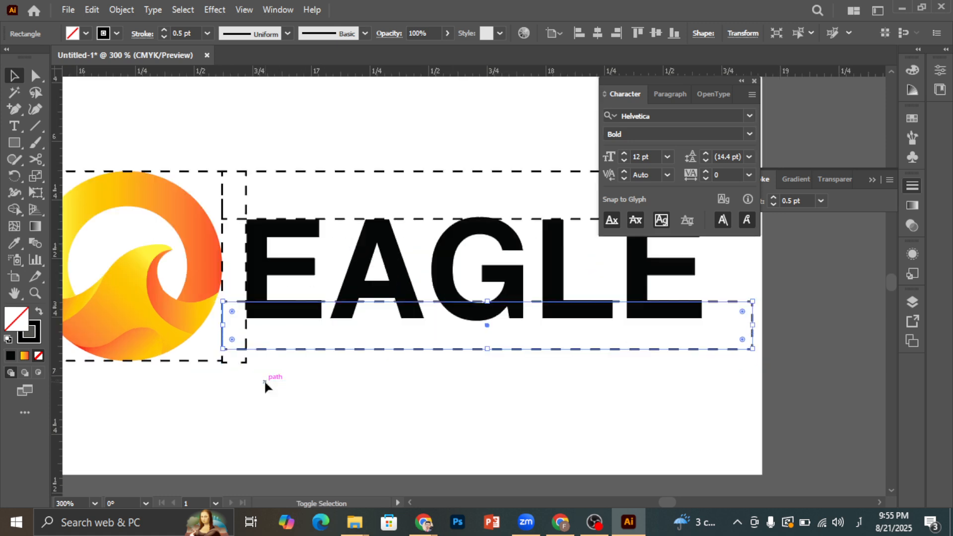
# Align the lower dashed rectangle and the logo's dashed box along their bottom edges.
pyautogui.keyDown('shift'); pyautogui.click(201, 361); pyautogui.keyUp('shift')
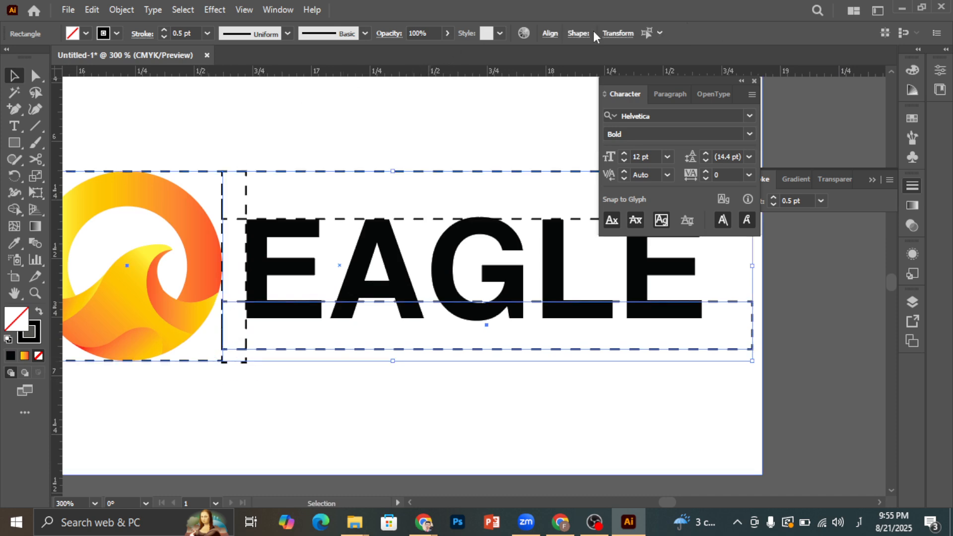
pyautogui.click(550, 34)
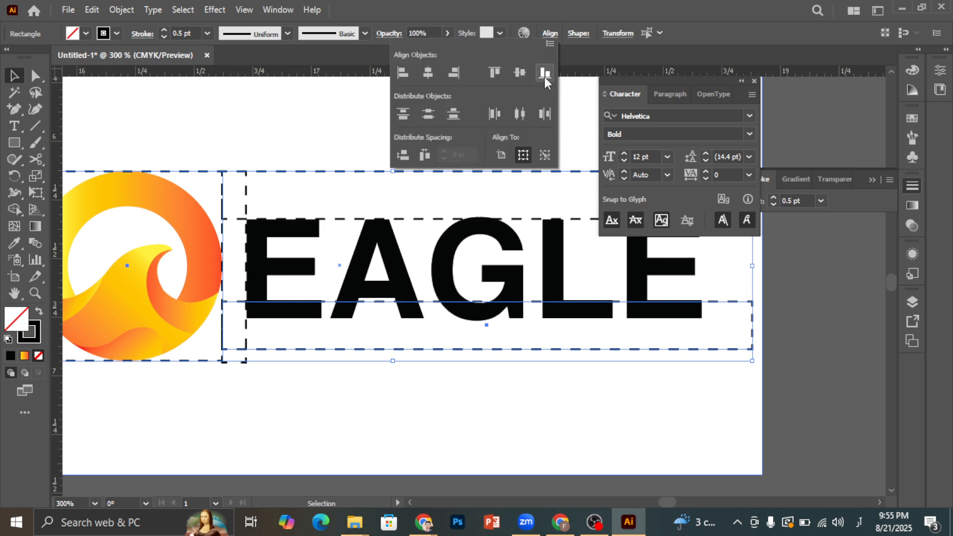
pyautogui.click(545, 75)
pyautogui.click(222, 139)
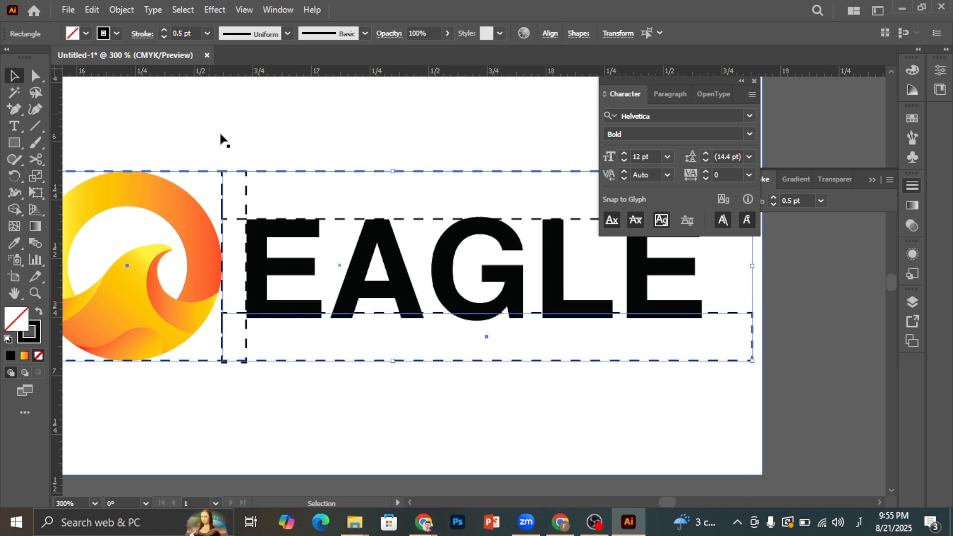
# Scale the EAGLE text down to about 39.92 pt so it fits between the upper and lower dashed rectangles.
pyautogui.click(391, 292)
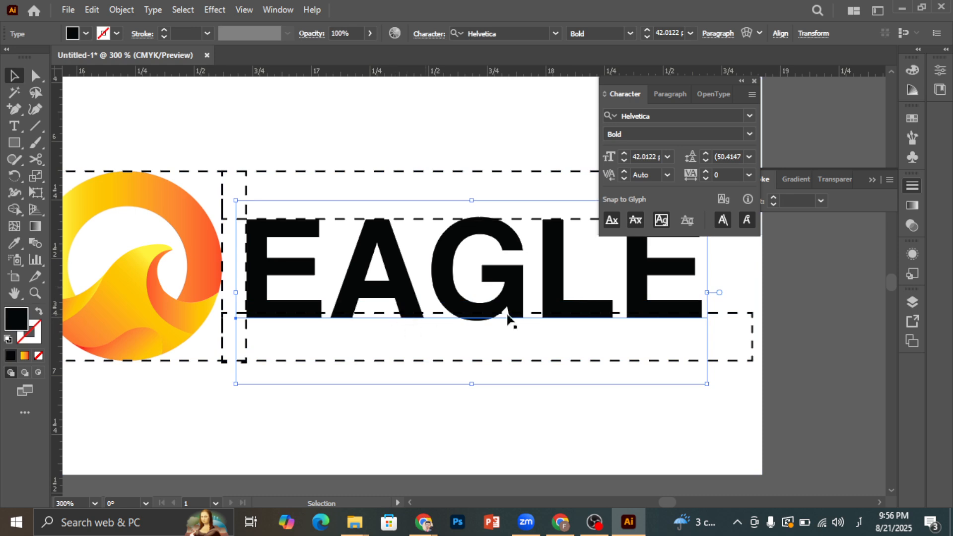
pyautogui.moveTo(706, 385); pyautogui.dragTo(684, 376)
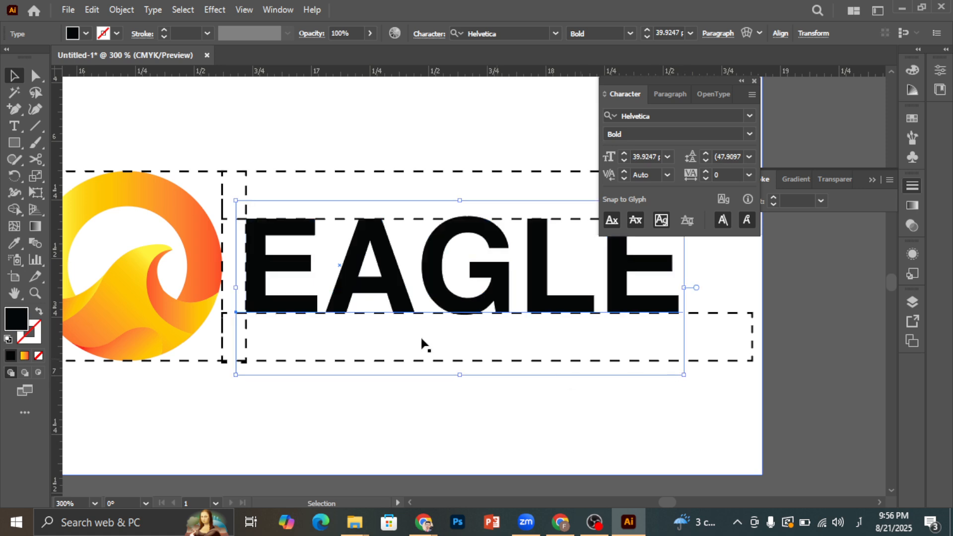
pyautogui.scroll(-1, 320, 314)
pyautogui.click(657, 280)
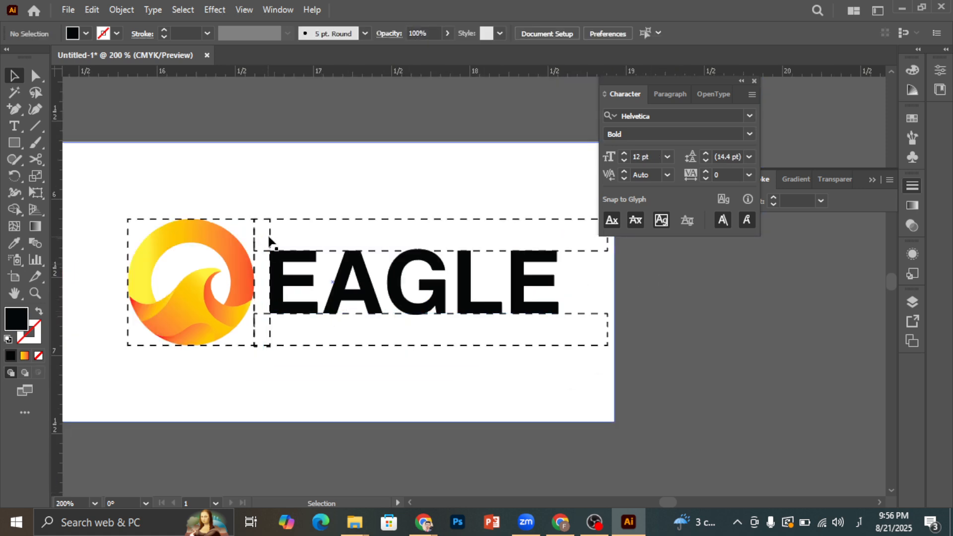
# Copy the vertical spacer to EAGLE's right edge and shorten both wide dashed rectangles to end at the copied spacer's outer edge.
pyautogui.moveTo(273, 230)
pyautogui.mouseDown()
pyautogui.moveTo(366, 245)
pyautogui.moveTo(575, 239)
pyautogui.mouseUp()
pyautogui.click(615, 276)
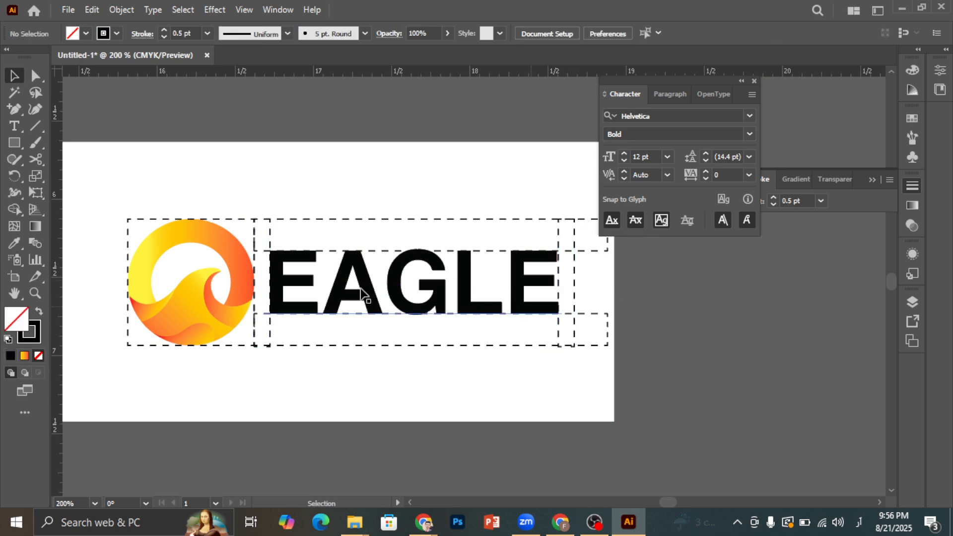
pyautogui.scroll(-1, 520, 262)
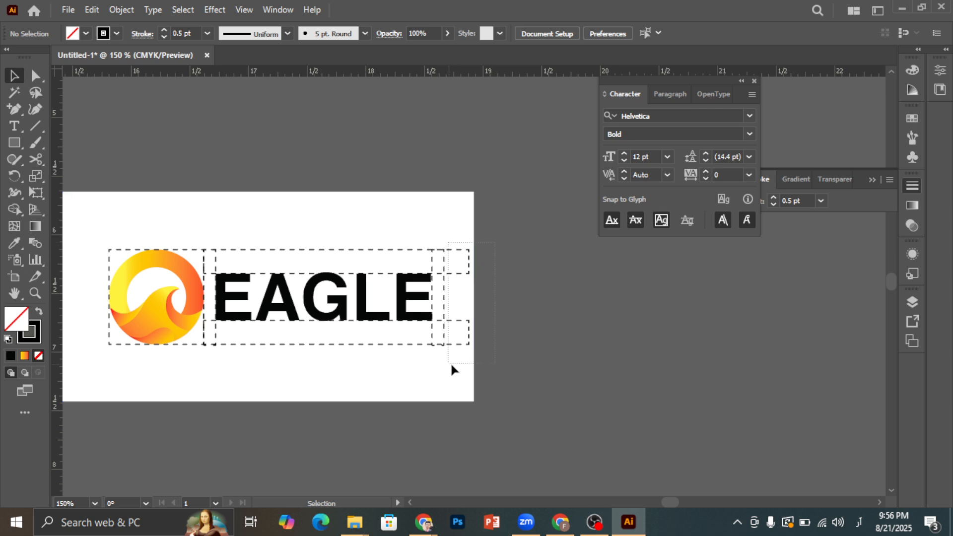
pyautogui.click(462, 337)
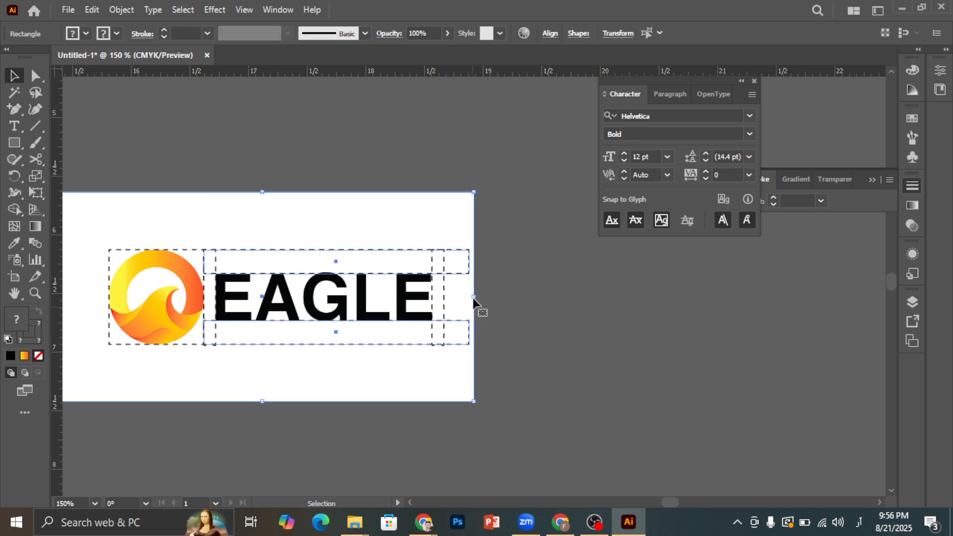
pyautogui.keyDown('shift'); pyautogui.click(442, 226); pyautogui.keyUp('shift')
pyautogui.moveTo(470, 297); pyautogui.dragTo(444, 299)
pyautogui.click(543, 259)
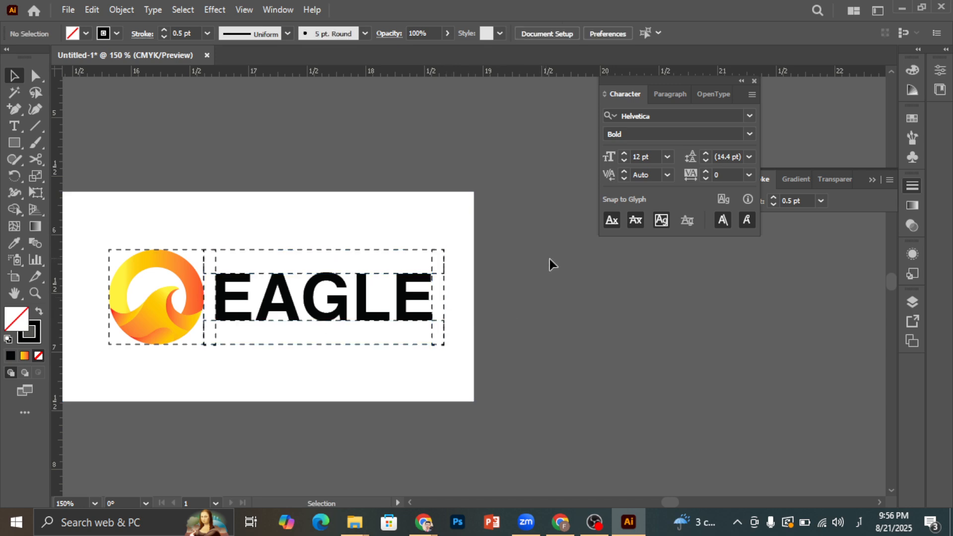
# Center the logo, EAGLE text and dashed guides horizontally and vertically on the white background rectangle.
pyautogui.scroll(-1, 550, 258)
pyautogui.scroll(1, 333, 313)
pyautogui.scroll(-1, 261, 340)
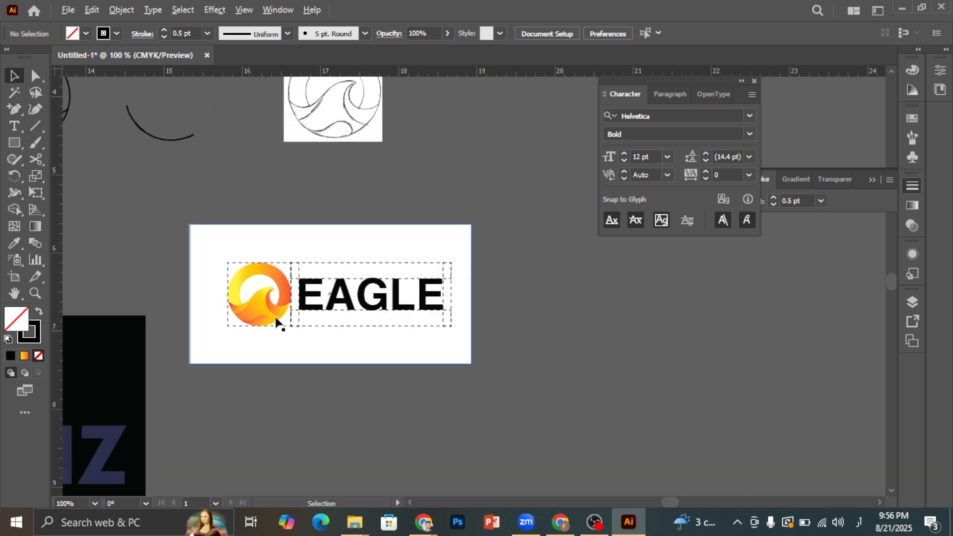
pyautogui.scroll(1, 276, 323)
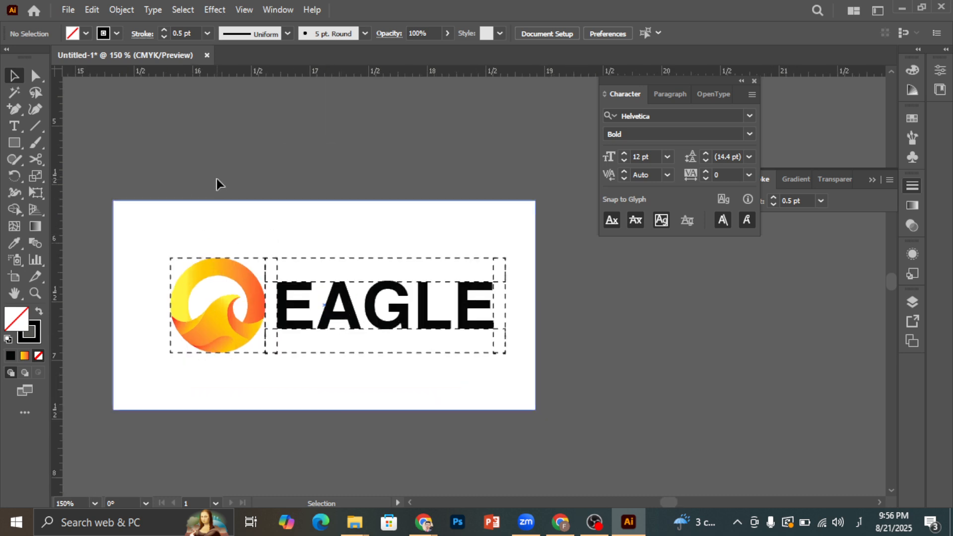
pyautogui.moveTo(411, 379); pyautogui.dragTo(444, 376)
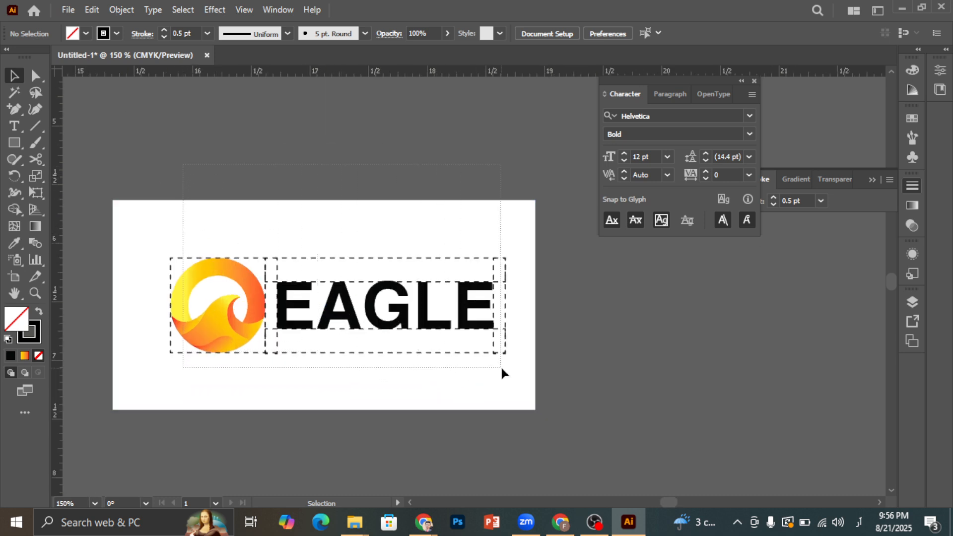
pyautogui.moveTo(501, 365); pyautogui.dragTo(502, 368)
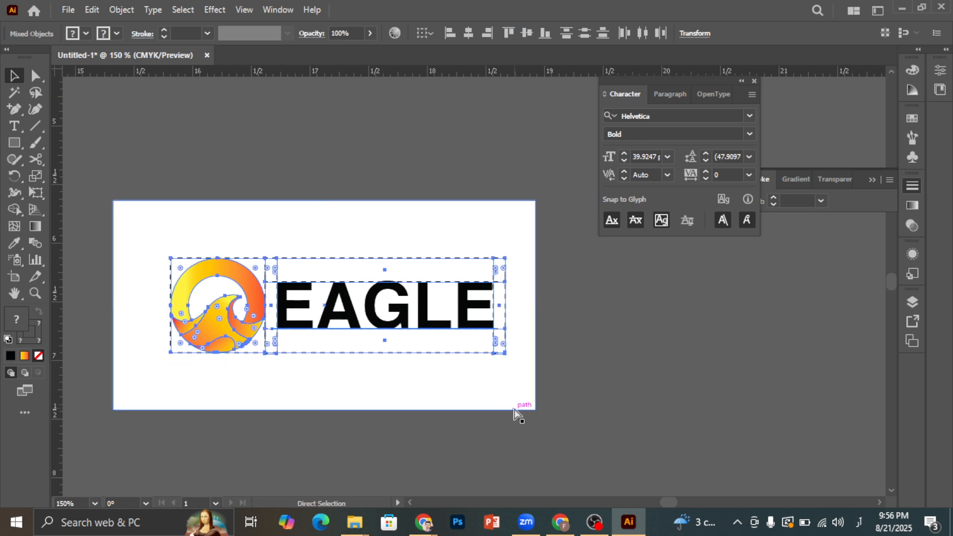
pyautogui.press('v')
pyautogui.keyDown('shift'); pyautogui.click(456, 224); pyautogui.keyUp('shift')
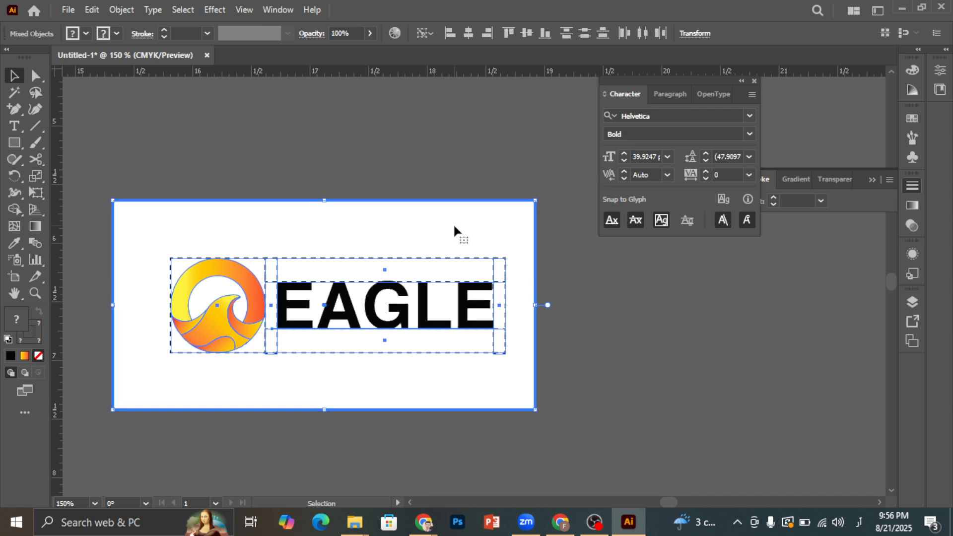
pyautogui.click(468, 34)
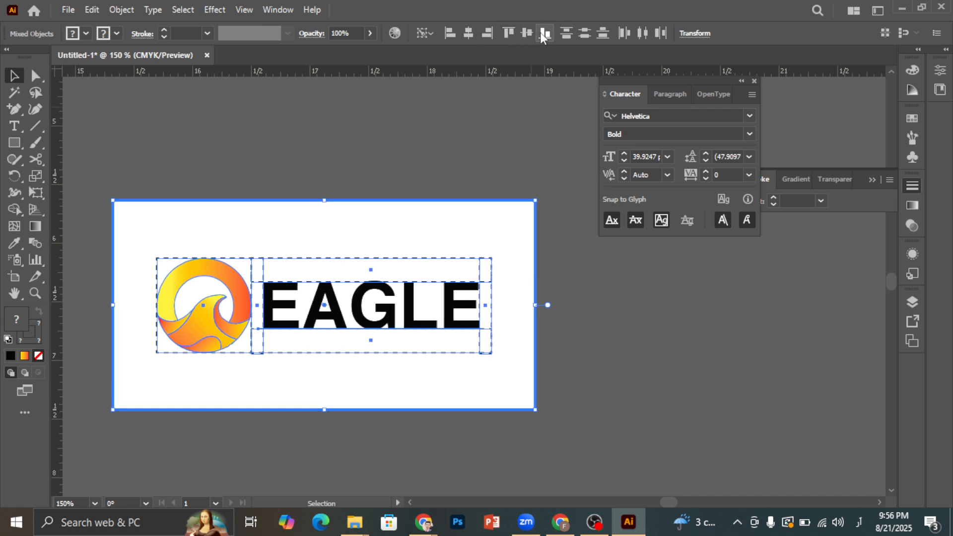
pyautogui.click(526, 35)
pyautogui.click(618, 295)
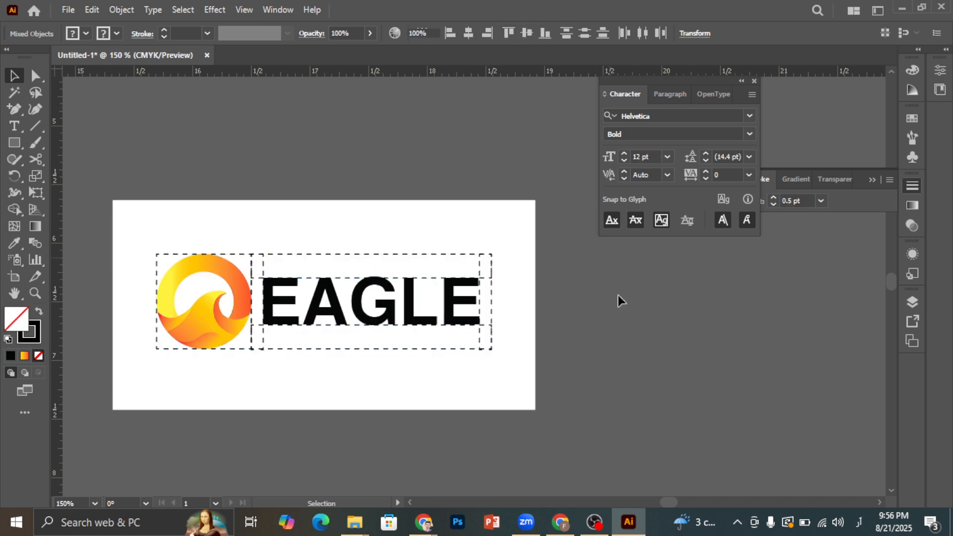
pyautogui.click(368, 229)
pyautogui.scroll(-1, 151, 266)
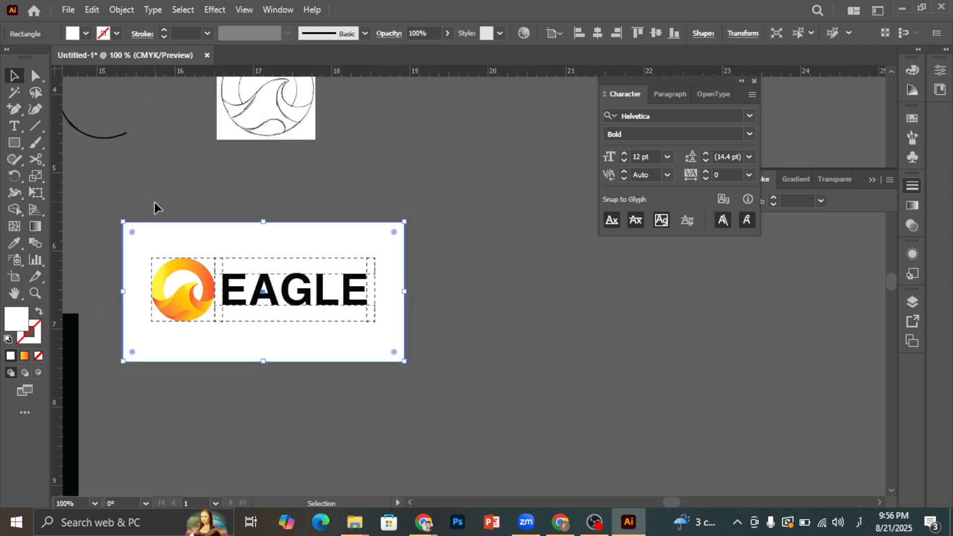
pyautogui.hotkey('ctrl', 'v')
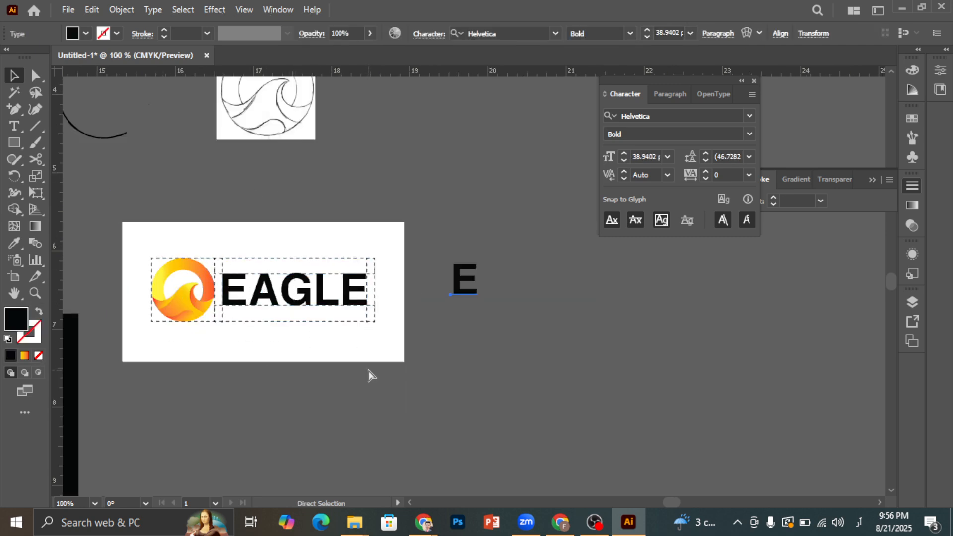
pyautogui.press('Delete')
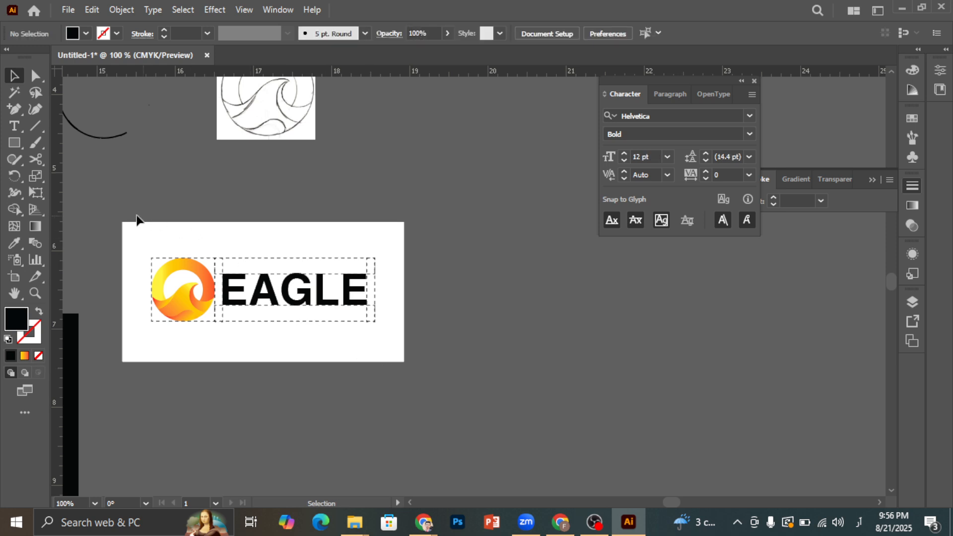
# Duplicate the whole white presentation with logo, EAGLE text and guides, and place the copy to the right of the original.
pyautogui.click(372, 355)
pyautogui.press('a')
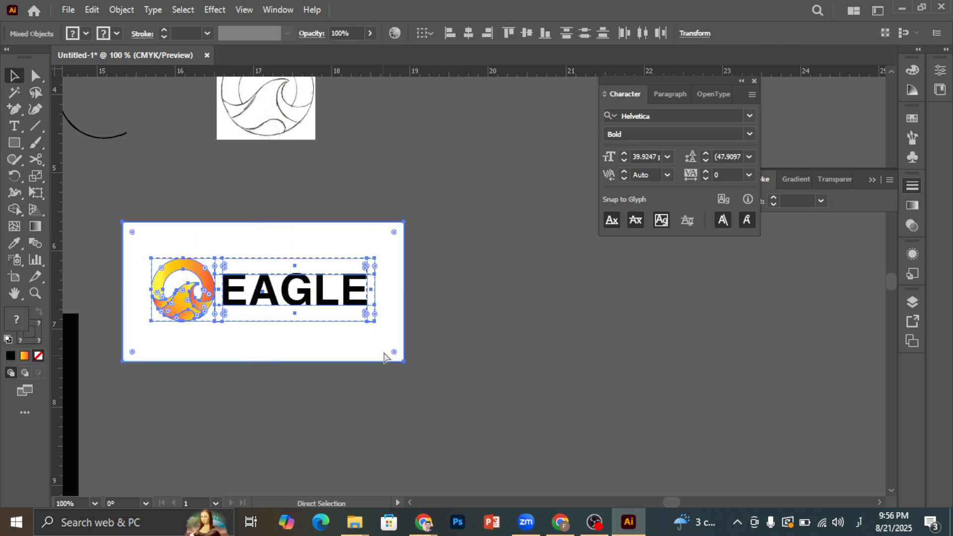
pyautogui.hotkey('ctrl', 'v')
pyautogui.moveTo(430, 243); pyautogui.dragTo(596, 305)
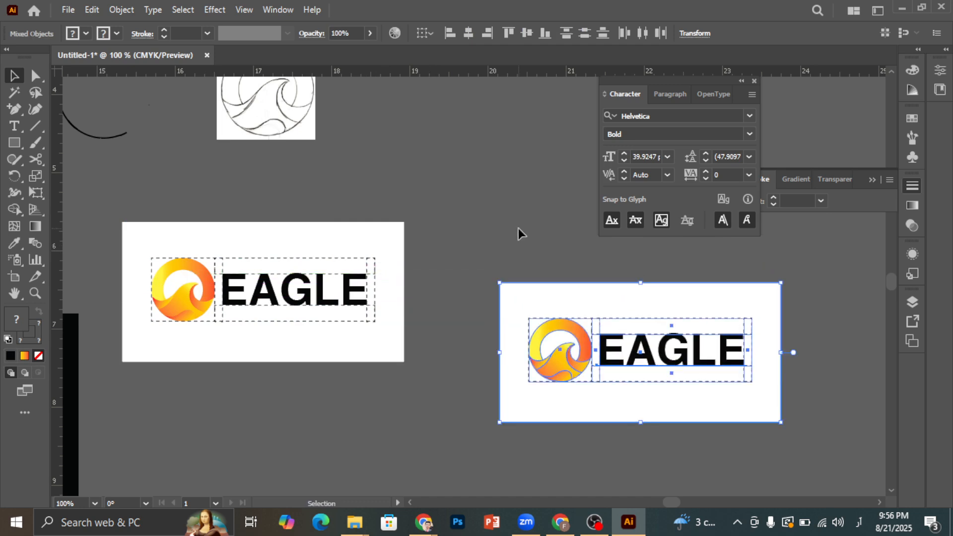
pyautogui.click(519, 227)
# Ungroup the logo, EAGLE text and dashed guides in the duplicated presentation.
pyautogui.scroll(-1, 435, 261)
pyautogui.scroll(1, 680, 307)
pyautogui.scroll(1, 477, 300)
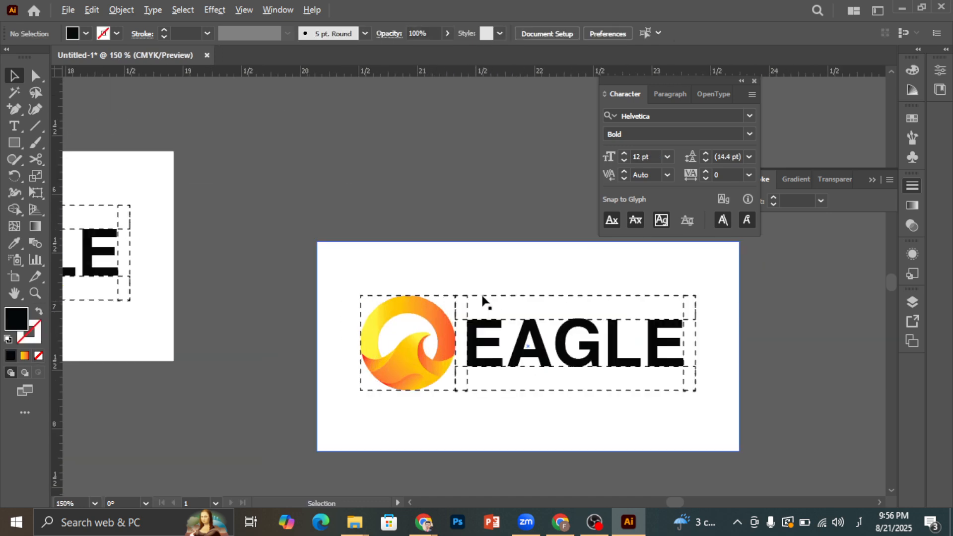
pyautogui.click(499, 301)
pyautogui.click(496, 295)
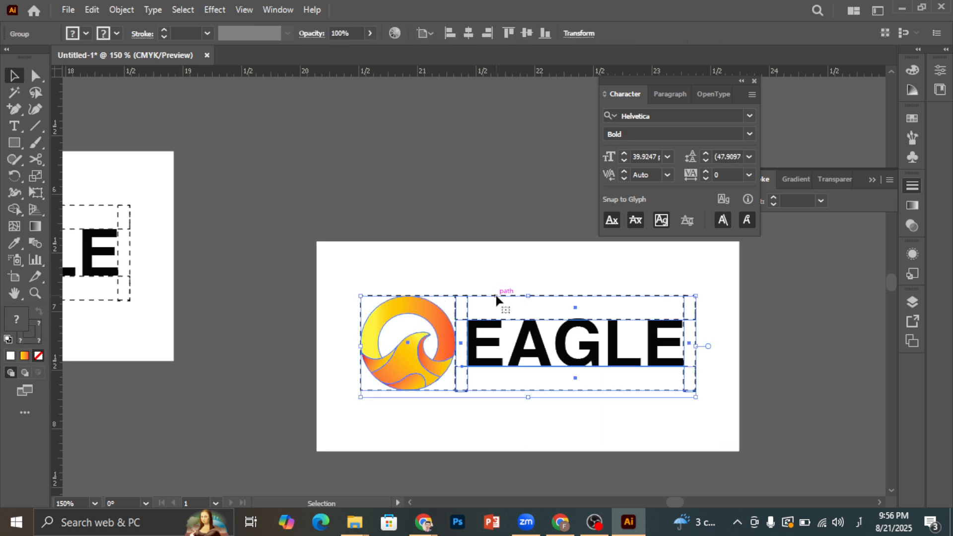
pyautogui.click(447, 240)
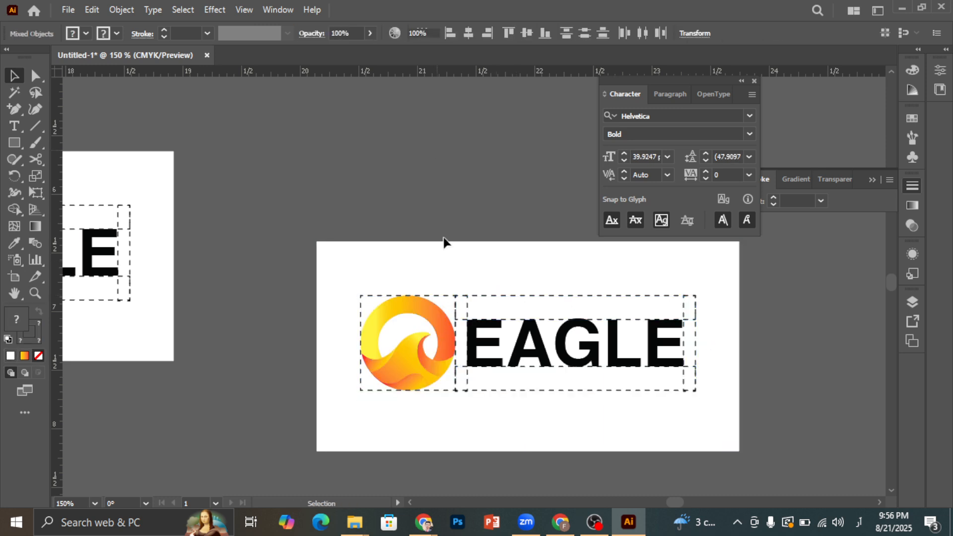
# Delete all the dashed construction rectangles around the logo and EAGLE text in the duplicate.
pyautogui.click(475, 298)
pyautogui.press('Delete')
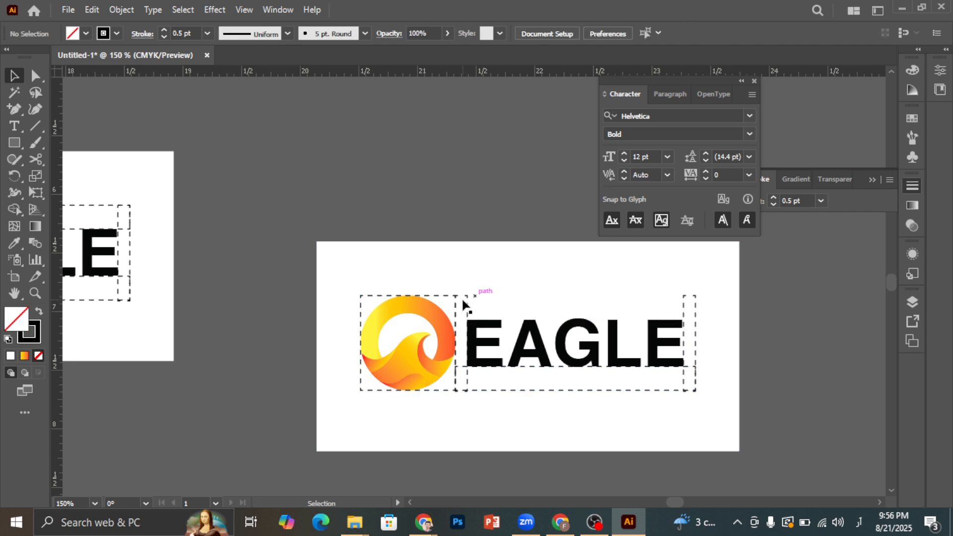
pyautogui.click(478, 318)
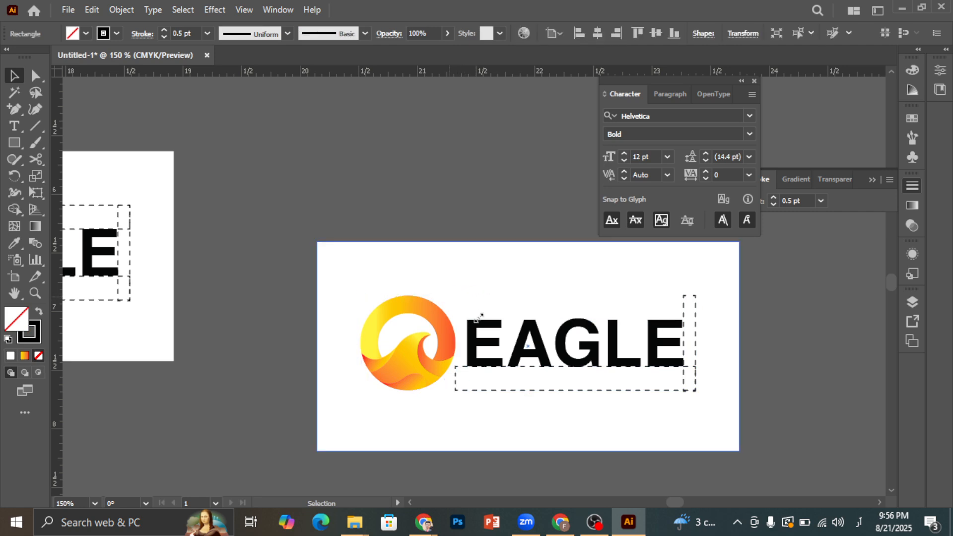
pyautogui.click(685, 377)
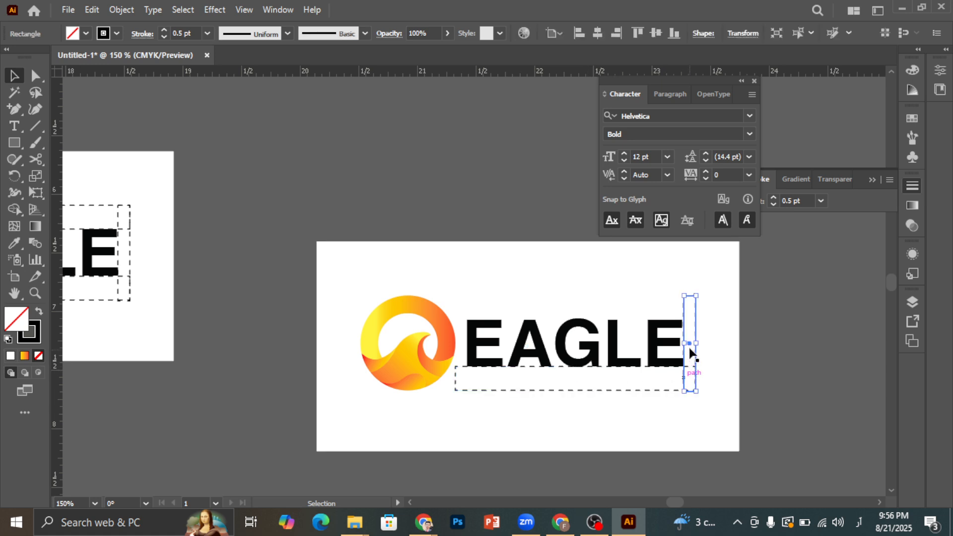
pyautogui.press('Delete')
pyautogui.click(692, 389)
pyautogui.click(695, 390)
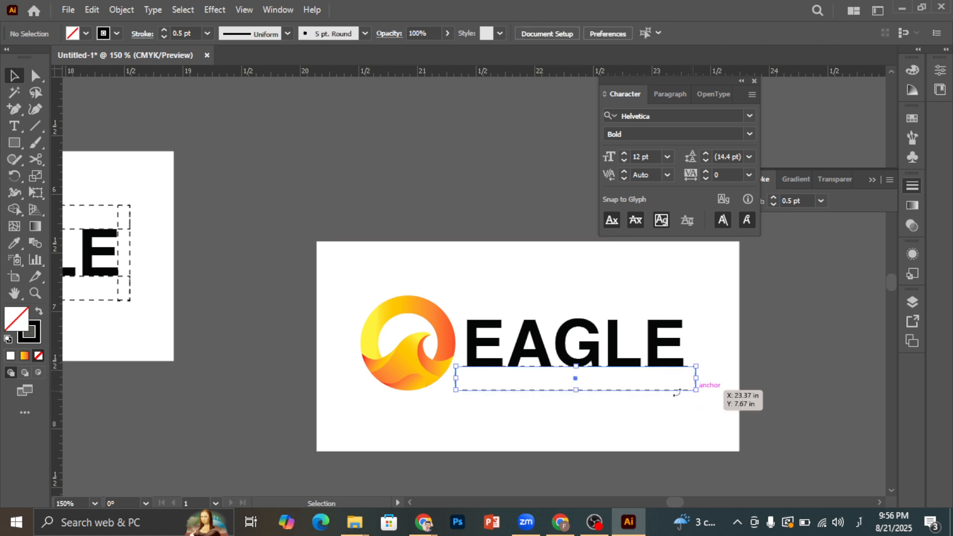
pyautogui.press('Delete')
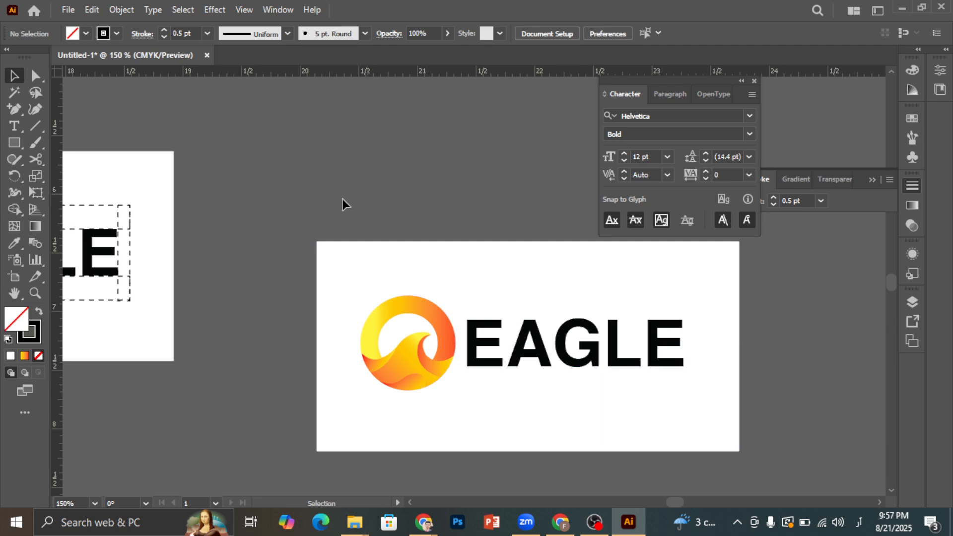
# Nudge the EAGLE text in the duplicate slightly to the right, away from the wave logo.
pyautogui.scroll(-1, 342, 201)
pyautogui.scroll(1, 487, 255)
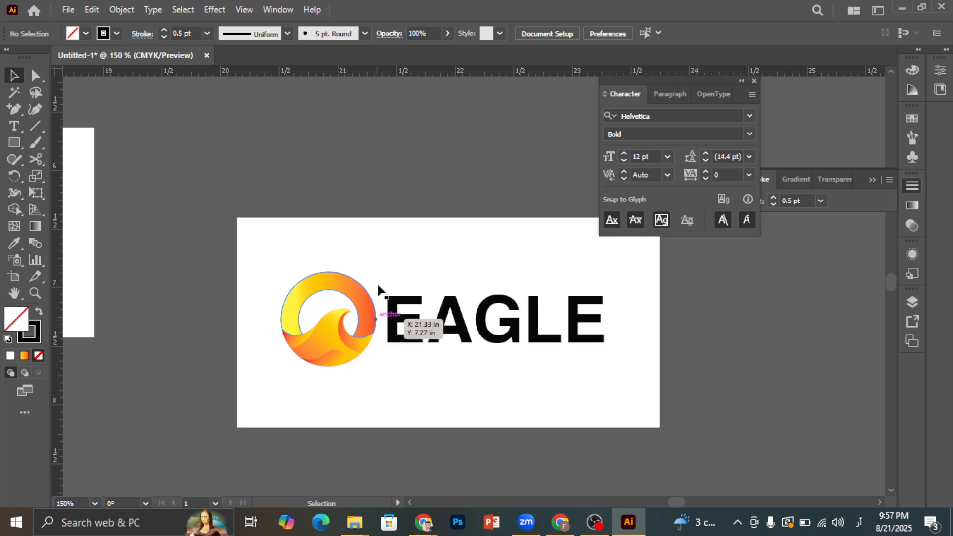
pyautogui.click(390, 328)
pyautogui.press('Right')
pyautogui.press('Right')
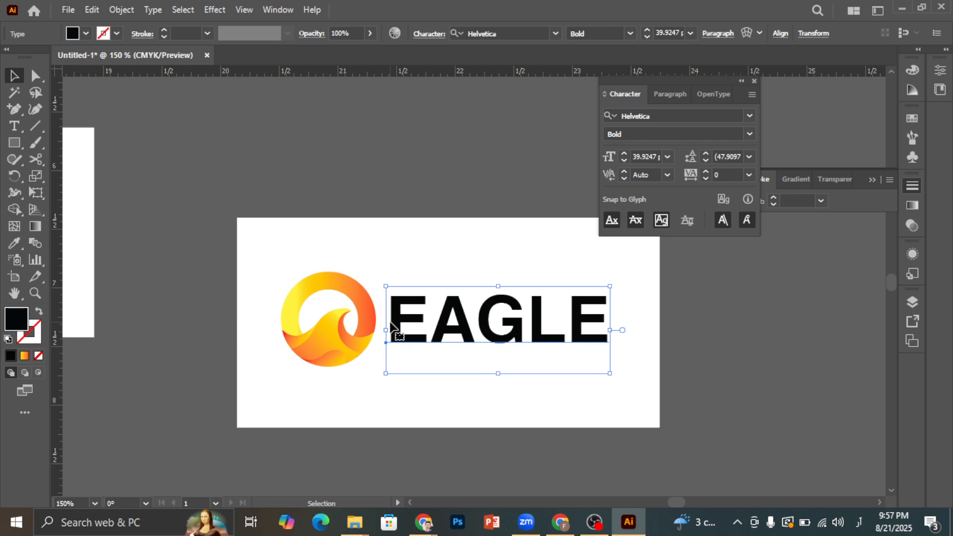
pyautogui.click(426, 166)
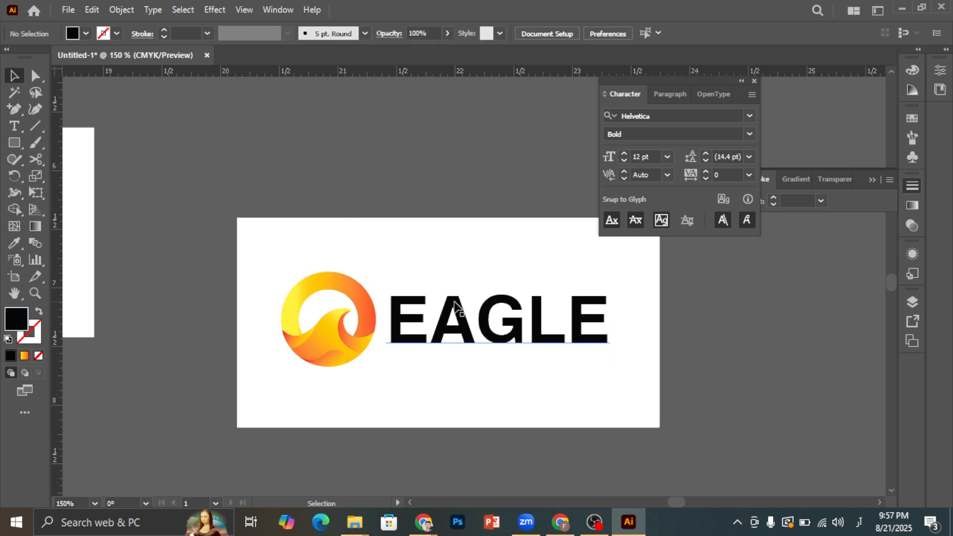
# Fill the duplicate's background rectangle with the black sampled from the EAGLE text using the Eyedropper.
pyautogui.click(441, 268)
pyautogui.click(14, 243)
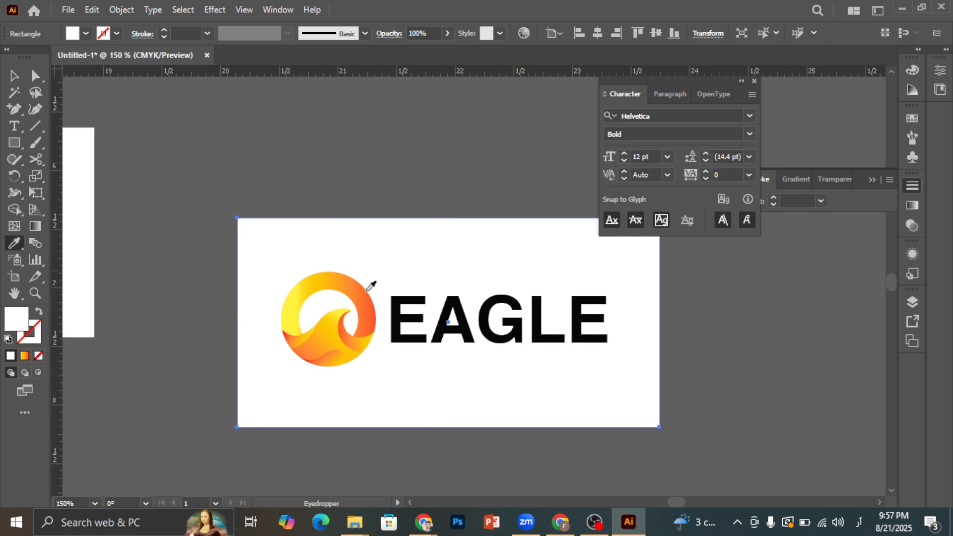
pyautogui.click(401, 300)
pyautogui.press('v')
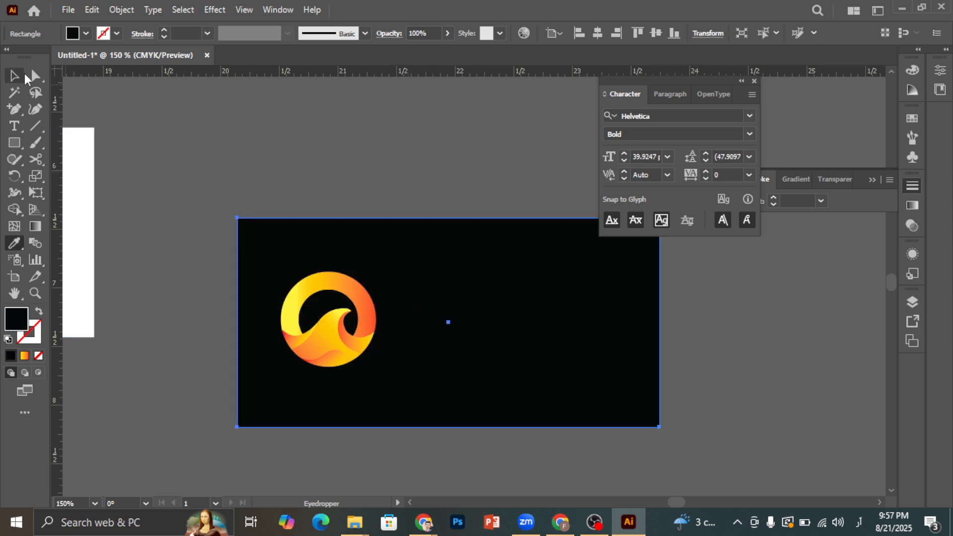
pyautogui.click(350, 132)
# Change the fill color of the EAGLE text on the black background to white.
pyautogui.click(409, 328)
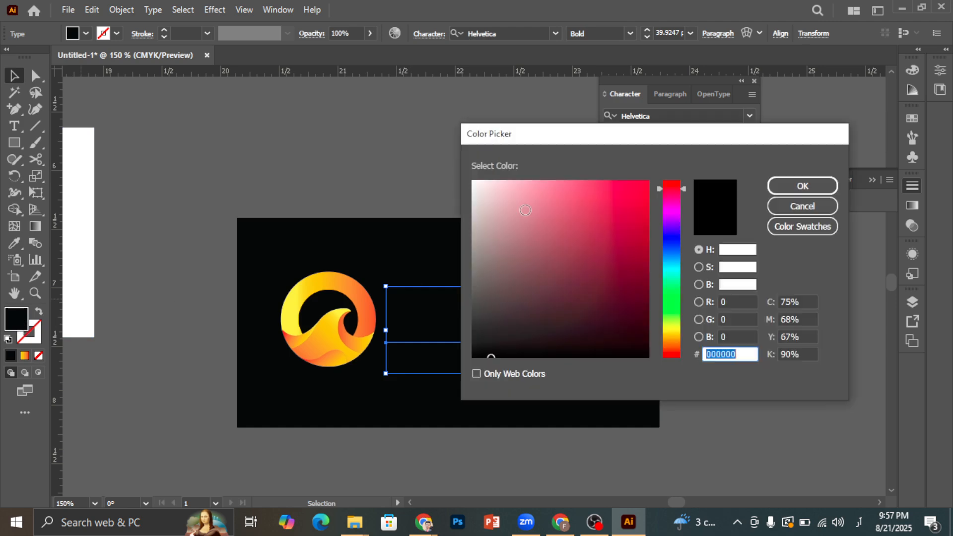
pyautogui.moveTo(520, 214); pyautogui.dragTo(398, 129)
pyautogui.click(794, 187)
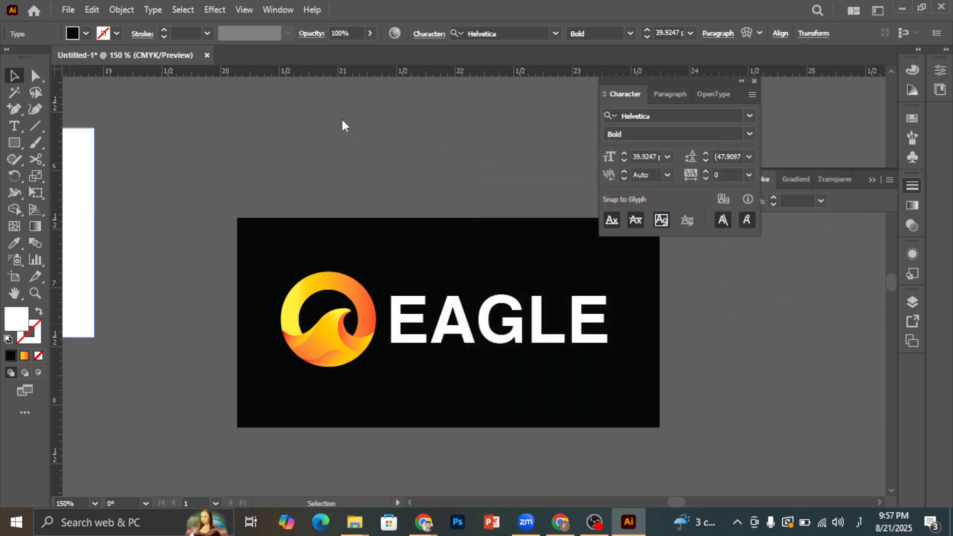
pyautogui.click(342, 120)
# Close the Character panel and collapse the Stroke panel to present the finished logo unobstructed at 300% zoom.
pyautogui.scroll(-1, 410, 337)
pyautogui.scroll(2, 440, 337)
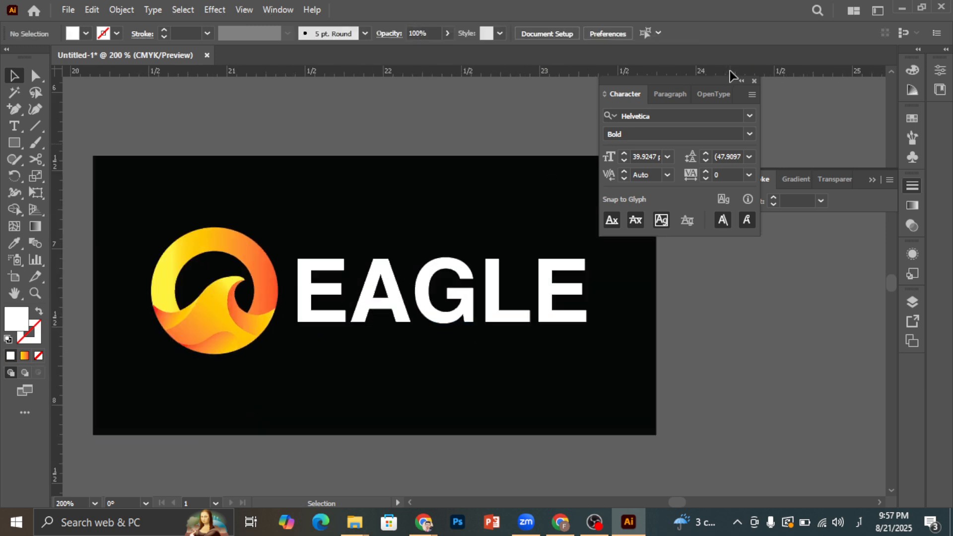
pyautogui.click(754, 81)
pyautogui.scroll(-1, 528, 315)
pyautogui.scroll(2, 527, 314)
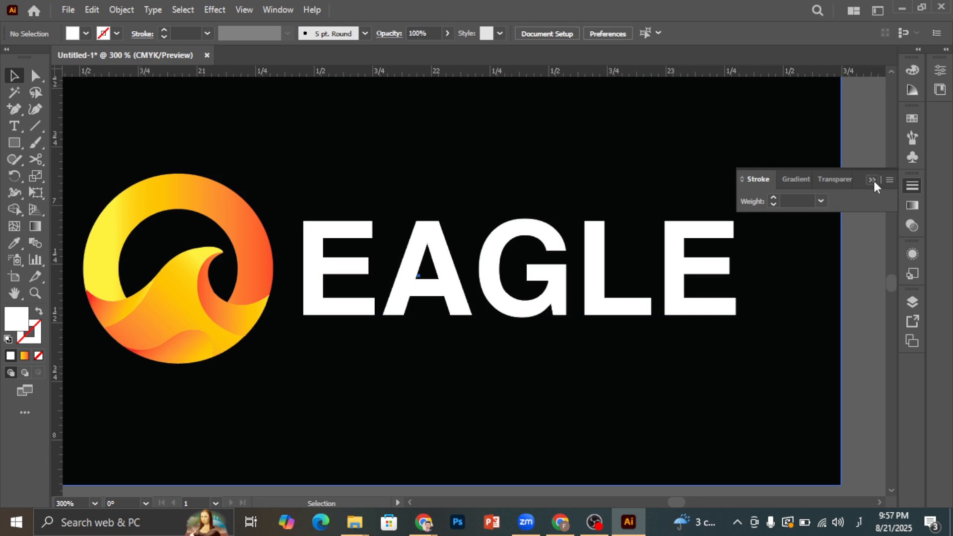
pyautogui.click(873, 180)
pyautogui.scroll(1, 849, 224)
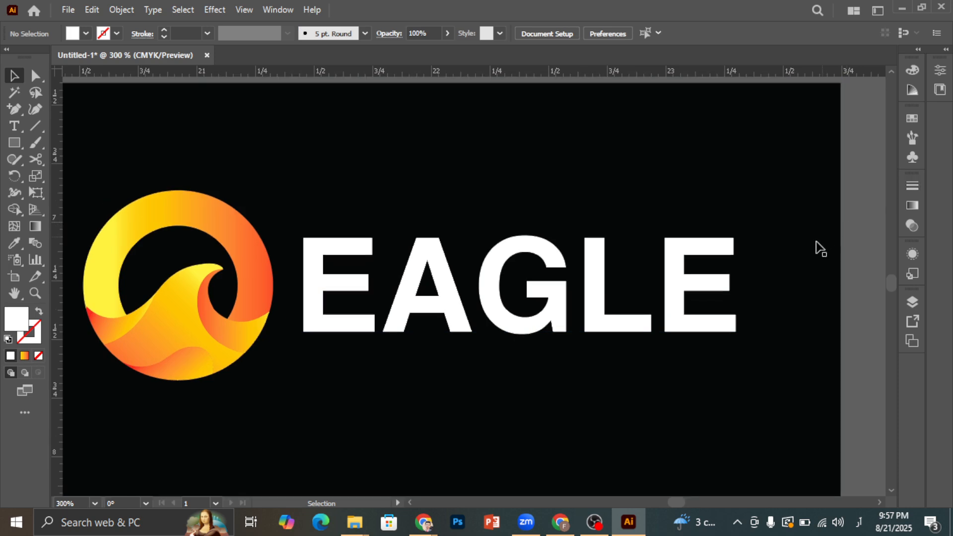
pyautogui.click(410, 502)
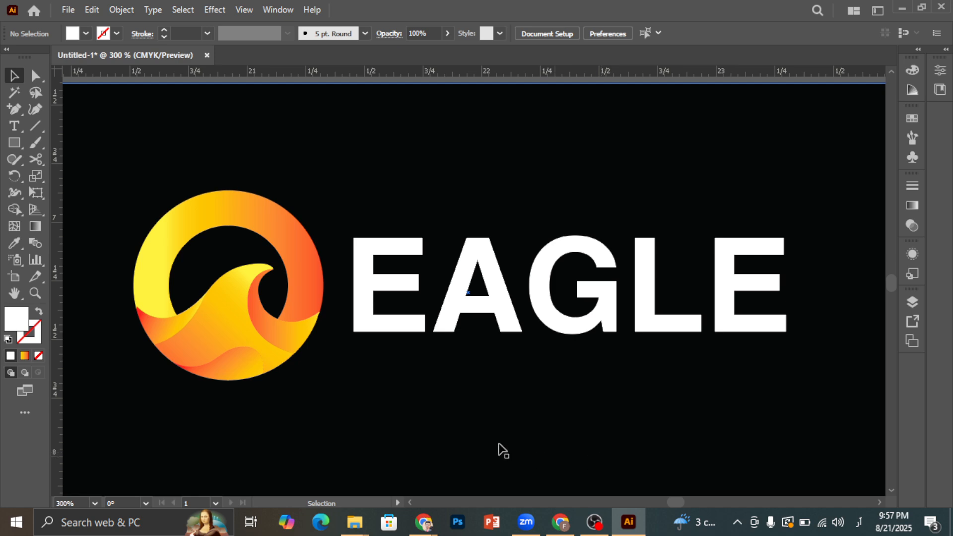
# Examine the coffee cup reference image, including its steam, handle and saucer shapes.
pyautogui.scroll(-4, 238, 306)
pyautogui.scroll(-2, 397, 318)
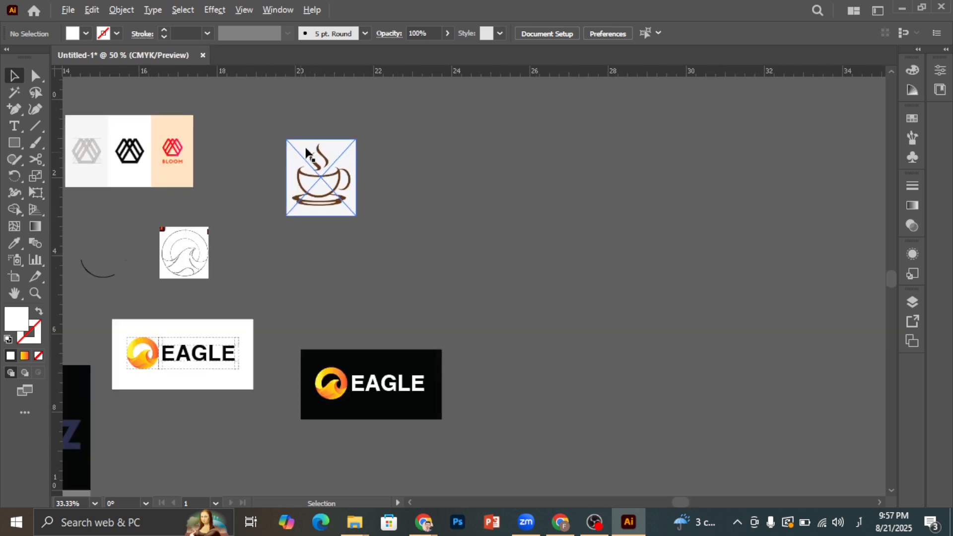
pyautogui.scroll(4, 305, 147)
pyautogui.scroll(2, 341, 219)
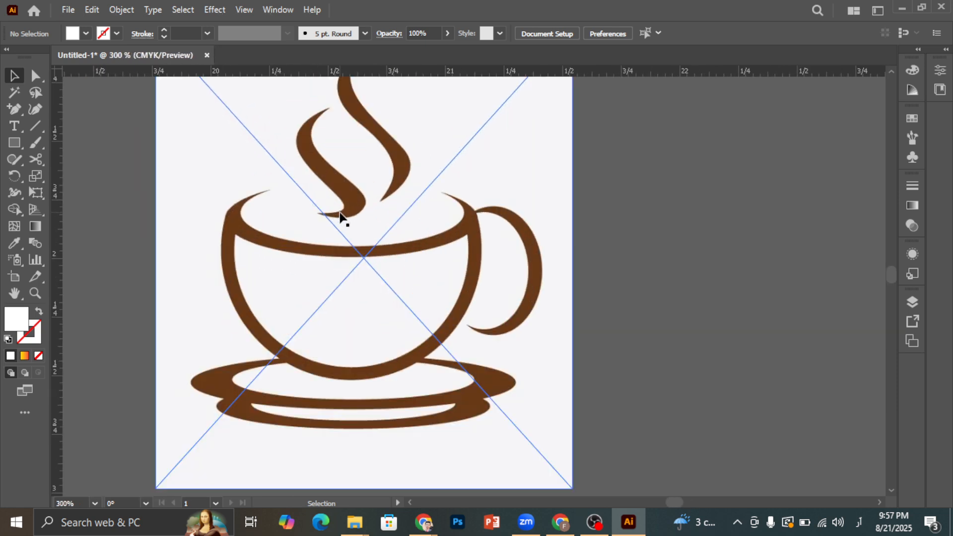
pyautogui.scroll(3, 340, 315)
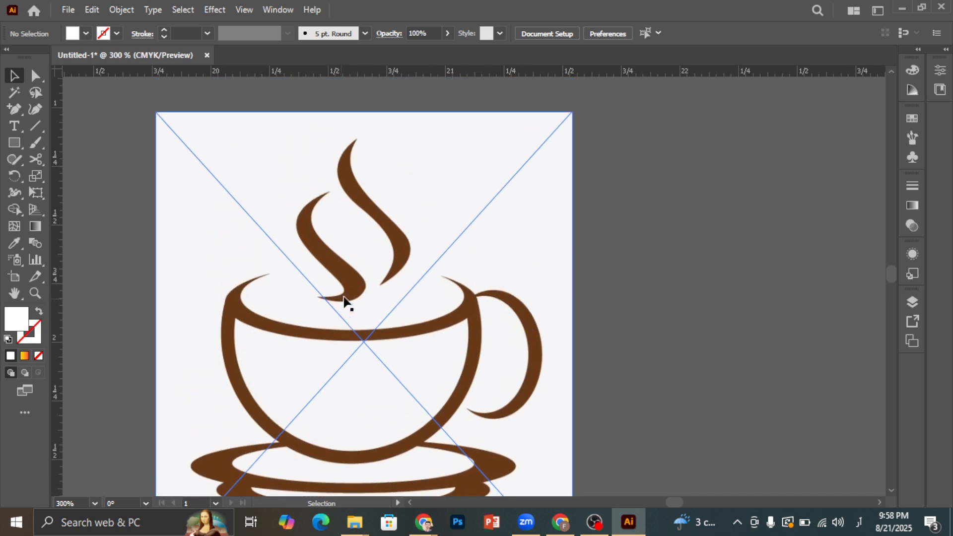
pyautogui.scroll(-1, 572, 293)
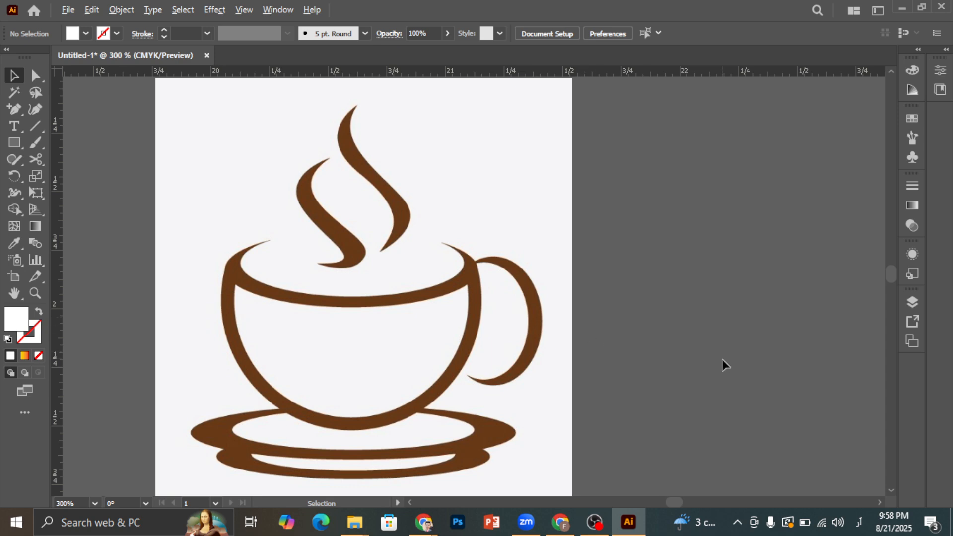
pyautogui.scroll(-2, 407, 328)
pyautogui.scroll(-1, 245, 287)
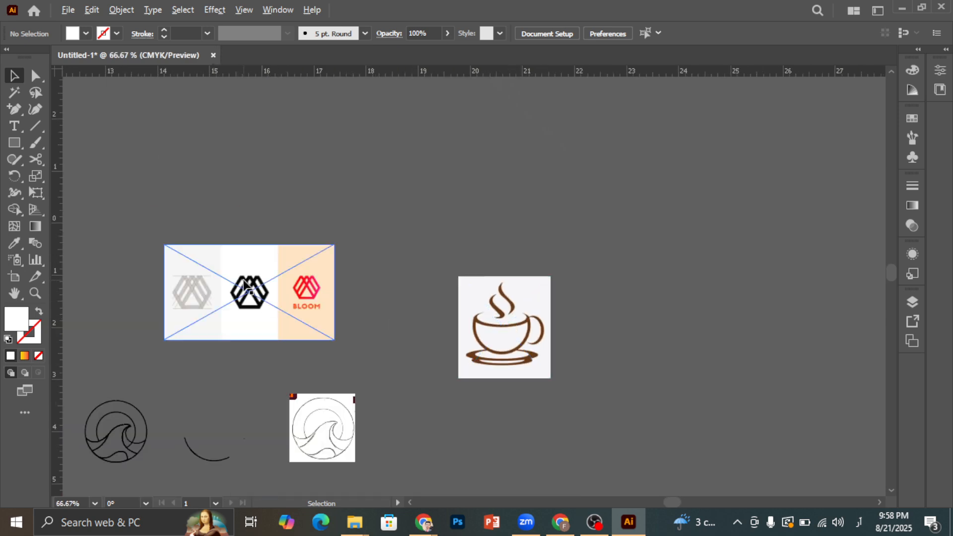
# Examine the BLOOM reference image, especially the grey construction lines and overlapping bars of the hexagonal mark.
pyautogui.scroll(3, 245, 287)
pyautogui.scroll(-1, 164, 293)
pyautogui.scroll(1, 170, 304)
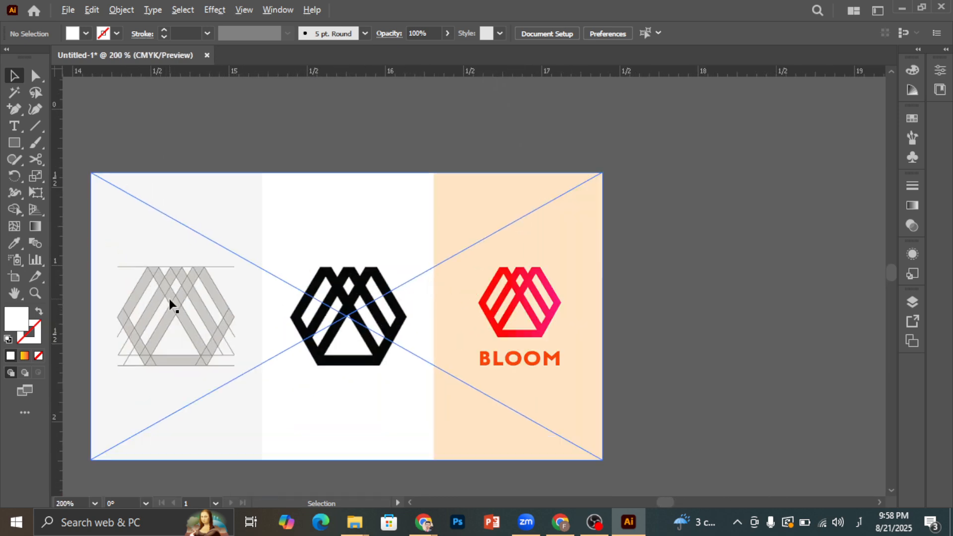
pyautogui.scroll(1, 169, 304)
pyautogui.scroll(-1, 213, 310)
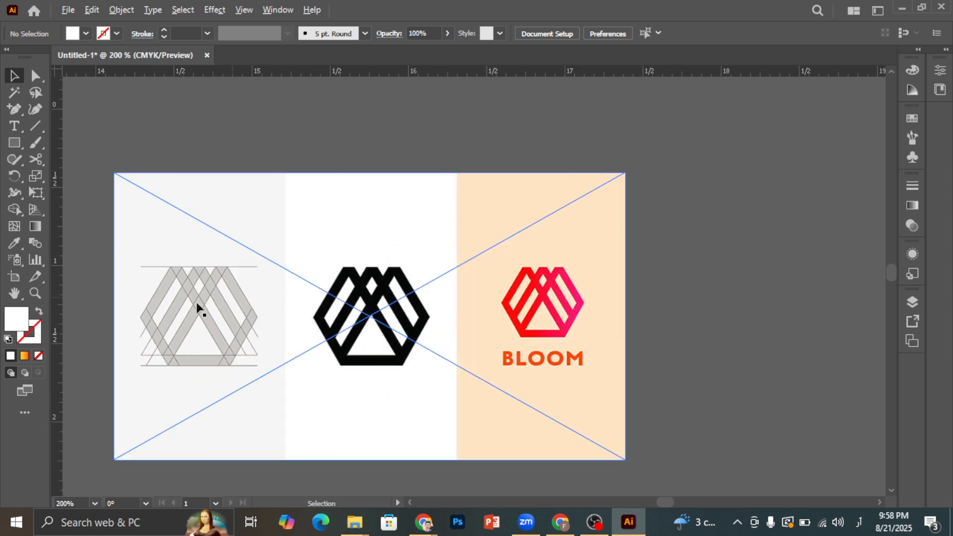
pyautogui.scroll(1, 197, 308)
pyautogui.click(404, 293)
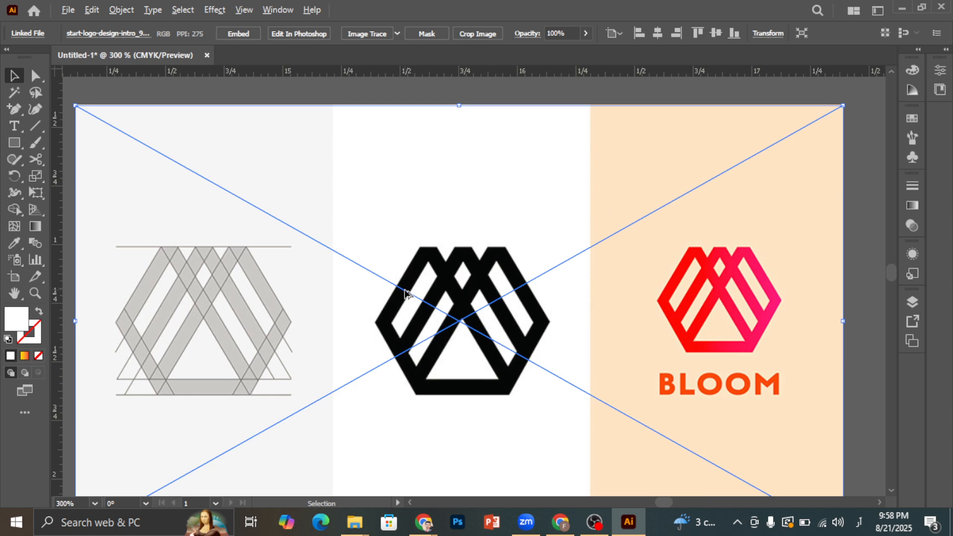
pyautogui.scroll(1, 212, 300)
pyautogui.scroll(-1, 221, 319)
pyautogui.scroll(1, 222, 319)
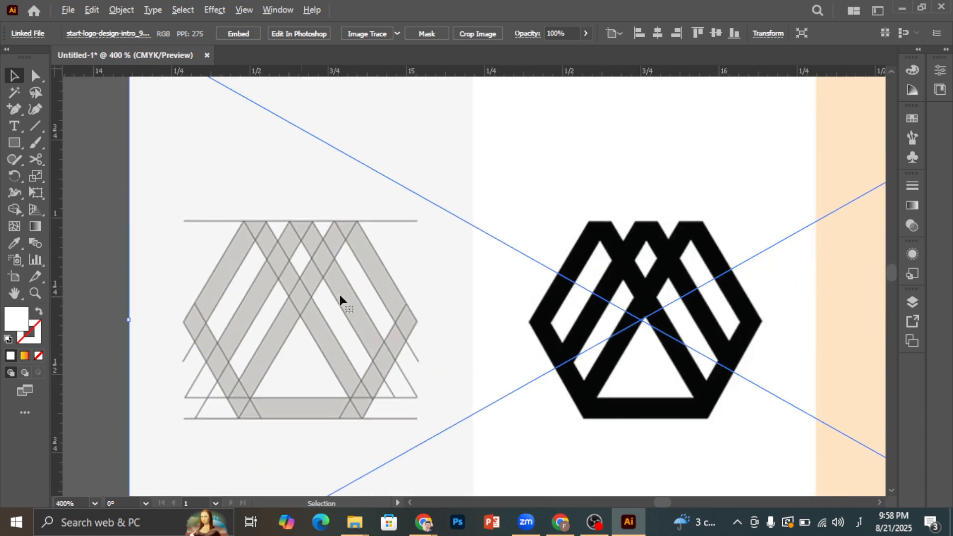
pyautogui.scroll(1, 132, 261)
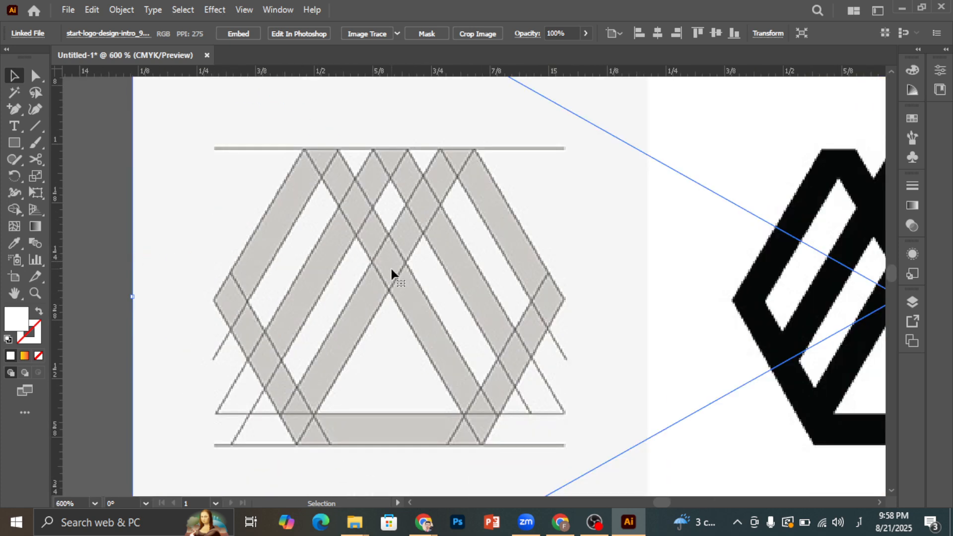
pyautogui.scroll(-1, 392, 272)
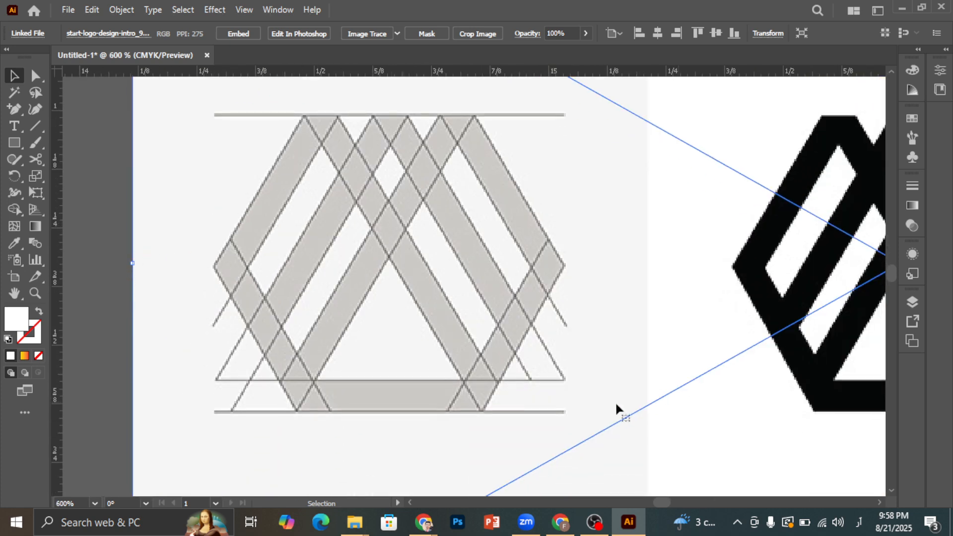
pyautogui.click(34, 130)
pyautogui.scroll(3, 334, 244)
pyautogui.moveTo(316, 135)
pyautogui.mouseDown()
pyautogui.moveTo(218, 339)
pyautogui.moveTo(186, 358)
pyautogui.mouseUp()
pyautogui.hotkey('ctrl', 'z')
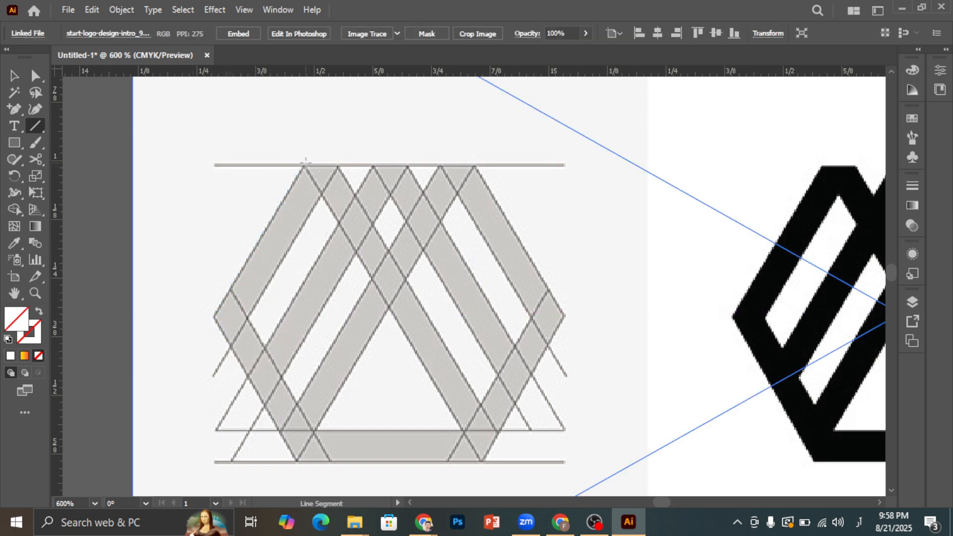
pyautogui.moveTo(305, 163); pyautogui.dragTo(328, 163)
pyautogui.hotkey('ctrl', 'z')
pyautogui.moveTo(473, 165)
pyautogui.mouseDown()
pyautogui.moveTo(388, 339)
pyautogui.moveTo(344, 395)
pyautogui.moveTo(289, 417)
pyautogui.moveTo(316, 405)
pyautogui.moveTo(277, 474)
pyautogui.mouseUp()
pyautogui.scroll(-1, 316, 404)
pyautogui.hotkey('ctrl', 'z')
# Draw a straight vertical line across the grey construction mark and give it a black 0.25 pt stroke.
pyautogui.scroll(-1, 319, 330)
pyautogui.moveTo(344, 147); pyautogui.dragTo(343, 243)
pyautogui.moveTo(352, 296); pyautogui.dragTo(352, 438)
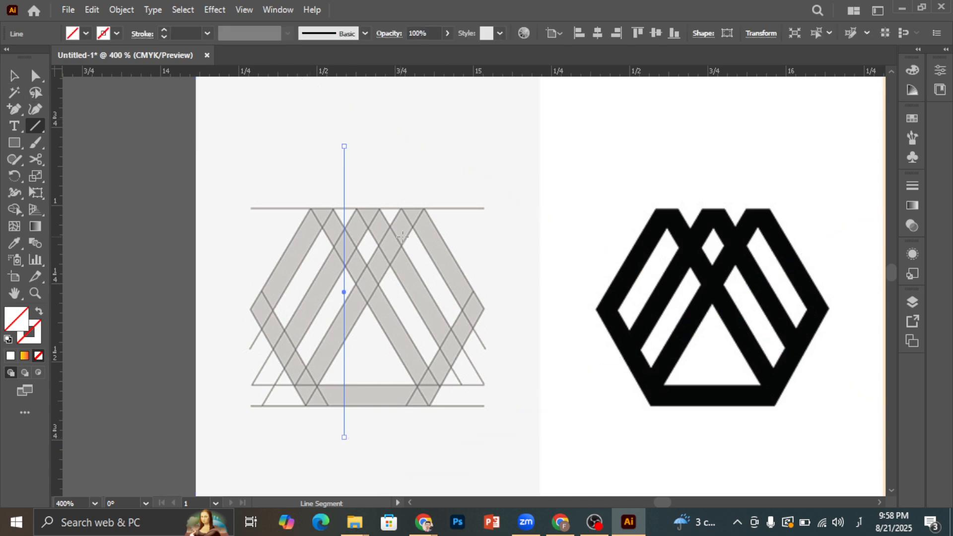
pyautogui.click(107, 37)
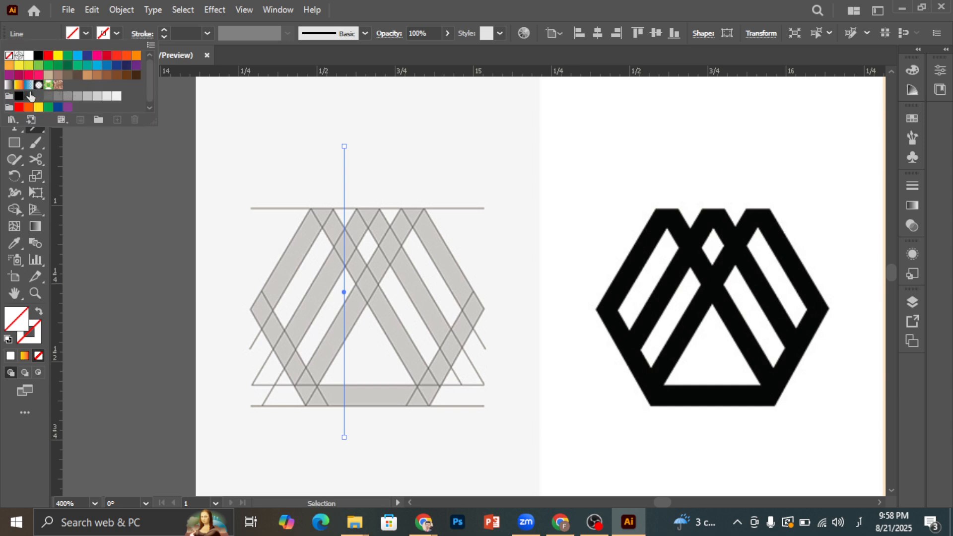
pyautogui.click(38, 56)
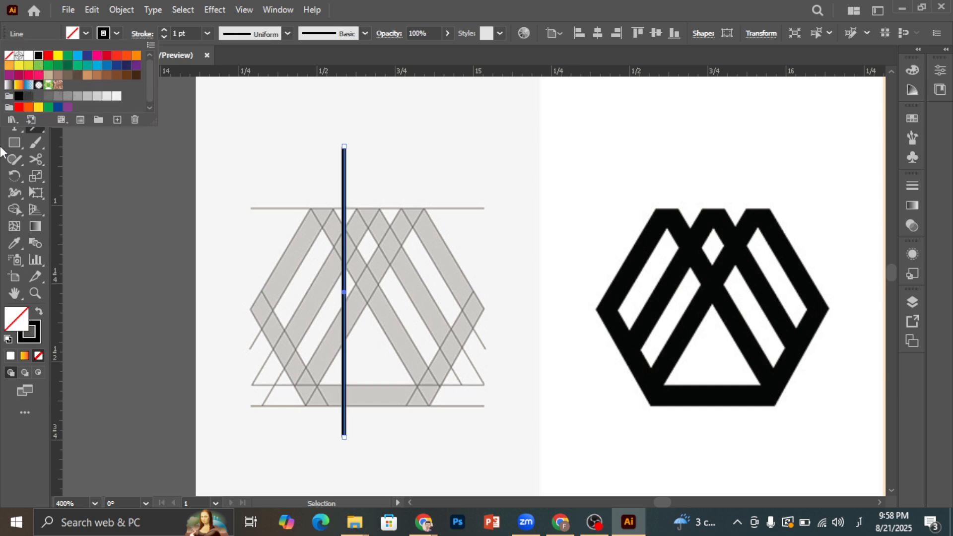
pyautogui.doubleClick(185, 32)
pyautogui.write('0')
pyautogui.press('Return')
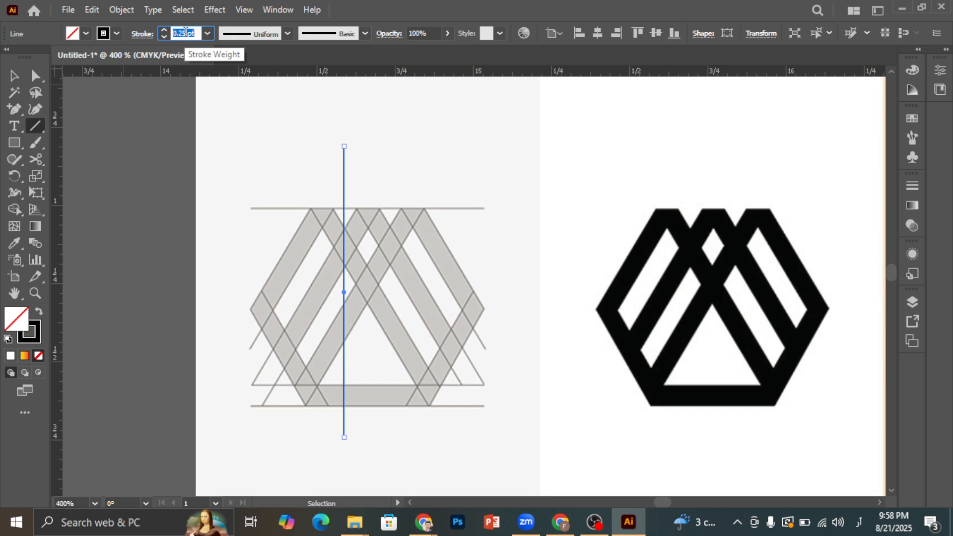
pyautogui.scroll(1, 186, 33)
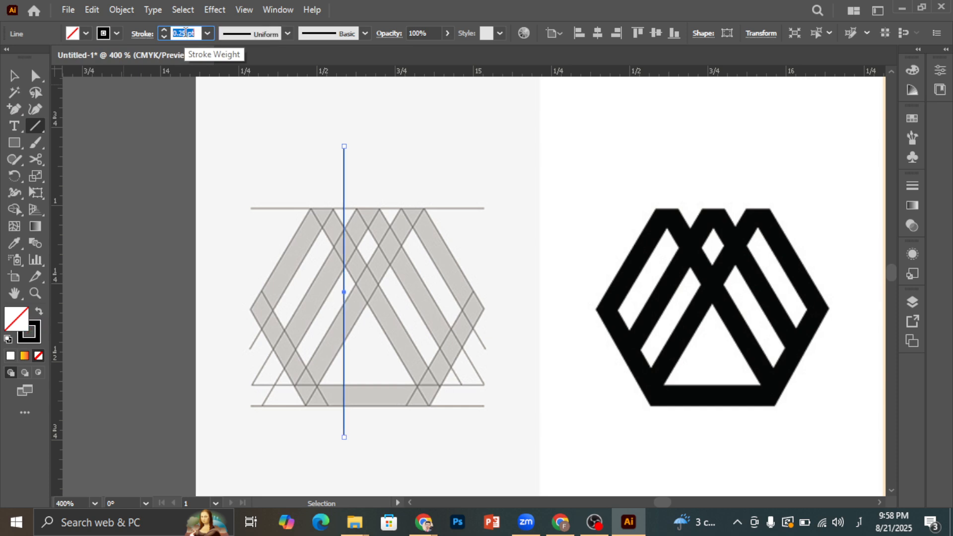
# Try to align the vertical line with the upper-left corner of the grey construction mark.
pyautogui.click(16, 76)
pyautogui.click(108, 131)
pyautogui.scroll(5, 334, 205)
pyautogui.moveTo(388, 219); pyautogui.dragTo(357, 222)
pyautogui.click(325, 222)
pyautogui.hotkey('ctrl', 'z')
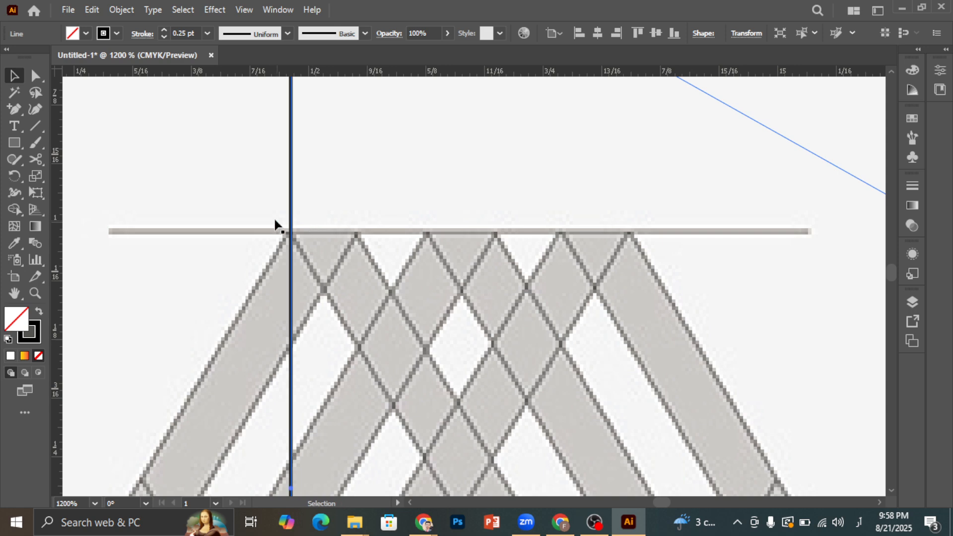
# Place a copy of the vertical line on the empty canvas to the left of the BLOOM reference image.
pyautogui.scroll(-4, 263, 218)
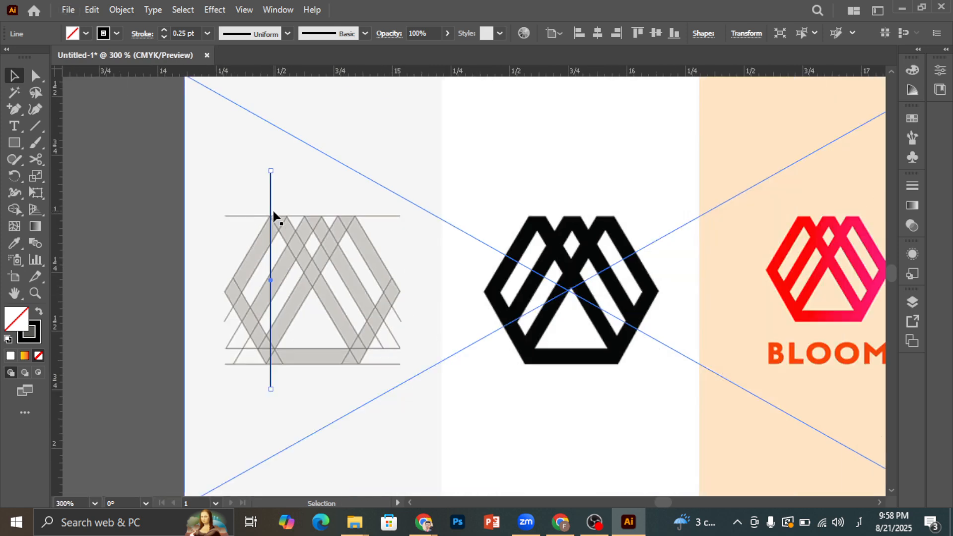
pyautogui.moveTo(271, 207); pyautogui.dragTo(134, 202)
pyautogui.scroll(-1, 469, 219)
pyautogui.scroll(-1, 506, 228)
# Move the BLOOM reference image farther right and delete the original vertical line left beside it.
pyautogui.moveTo(385, 230); pyautogui.dragTo(485, 238)
pyautogui.click(373, 231)
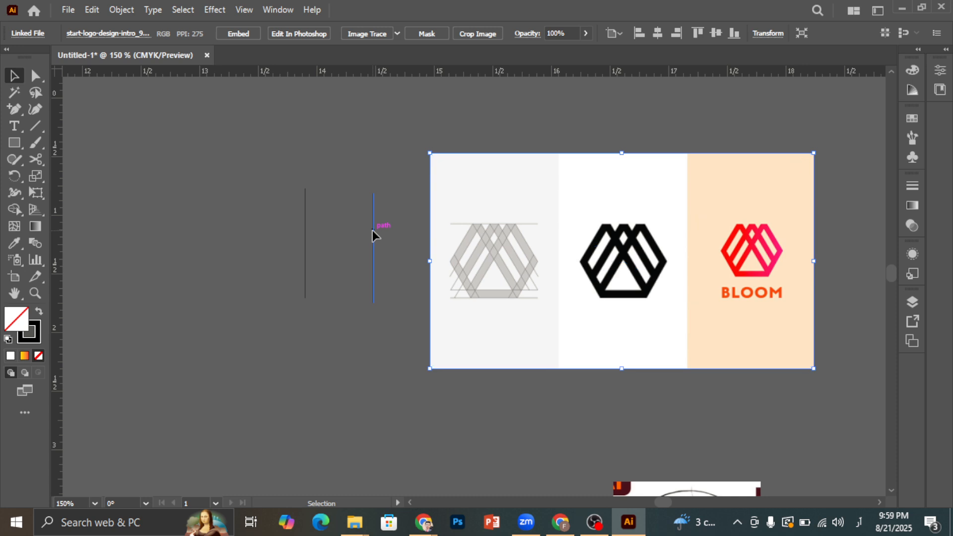
pyautogui.press('Delete')
# Extend the remaining vertical line downward past the level of the grey mark's base.
pyautogui.scroll(3, 467, 234)
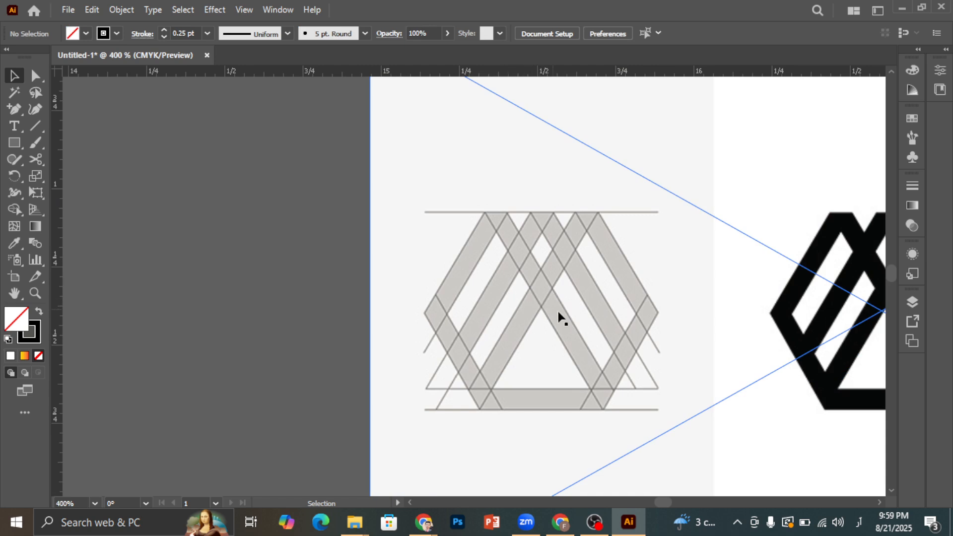
pyautogui.scroll(-1, 525, 352)
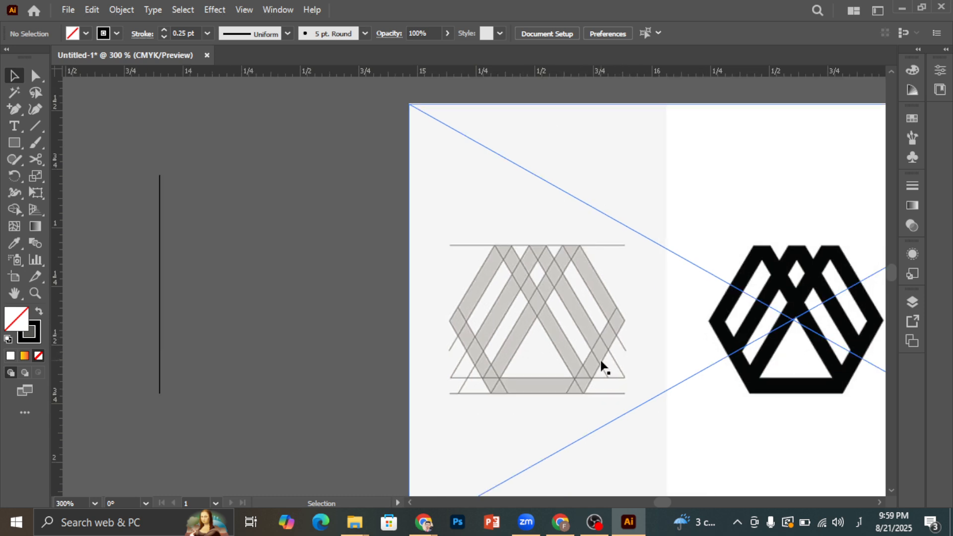
pyautogui.scroll(-1, 522, 351)
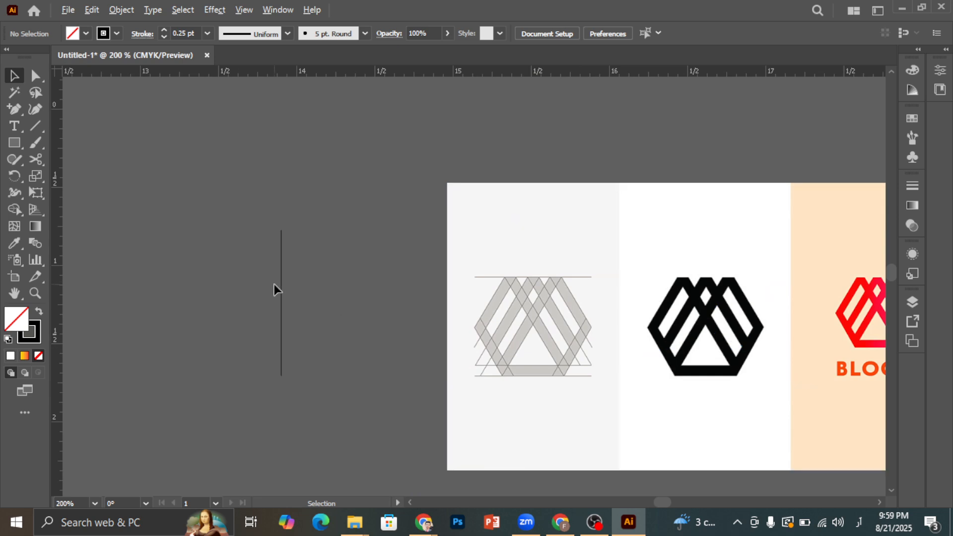
pyautogui.scroll(1, 274, 284)
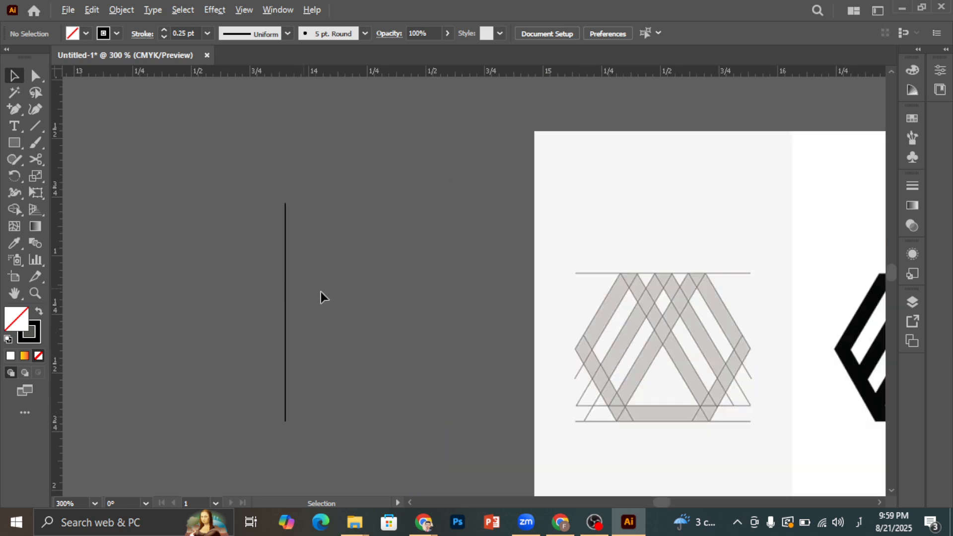
pyautogui.click(287, 299)
pyautogui.scroll(-2, 287, 303)
pyautogui.moveTo(286, 355); pyautogui.dragTo(285, 407)
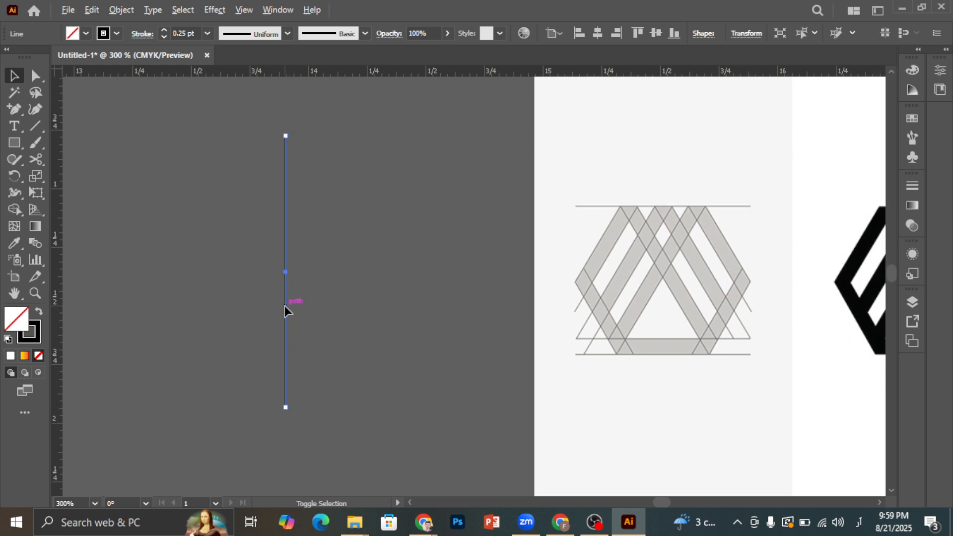
pyautogui.click(257, 306)
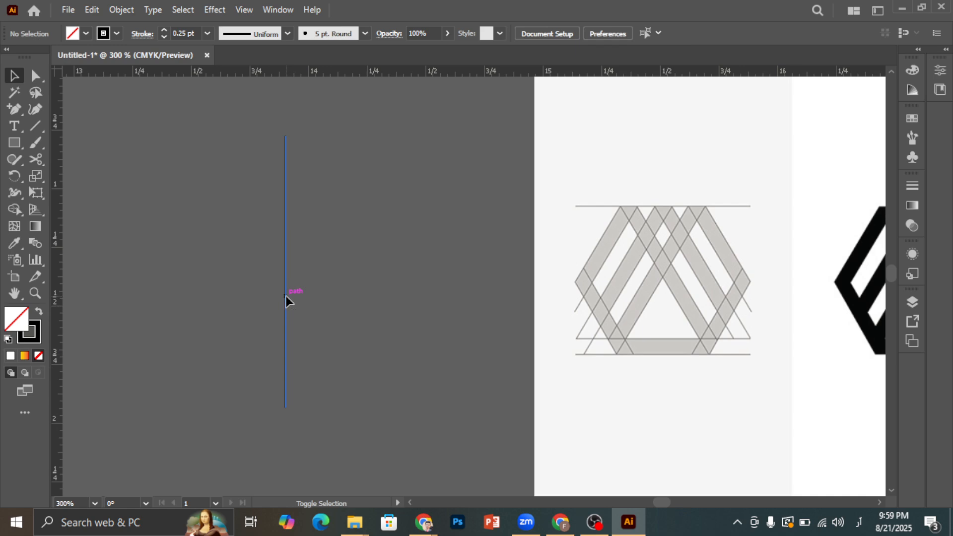
# Copy the vertical line a short distance to the left and repeat the copy to make six evenly spaced lines.
pyautogui.moveTo(285, 296); pyautogui.dragTo(268, 296)
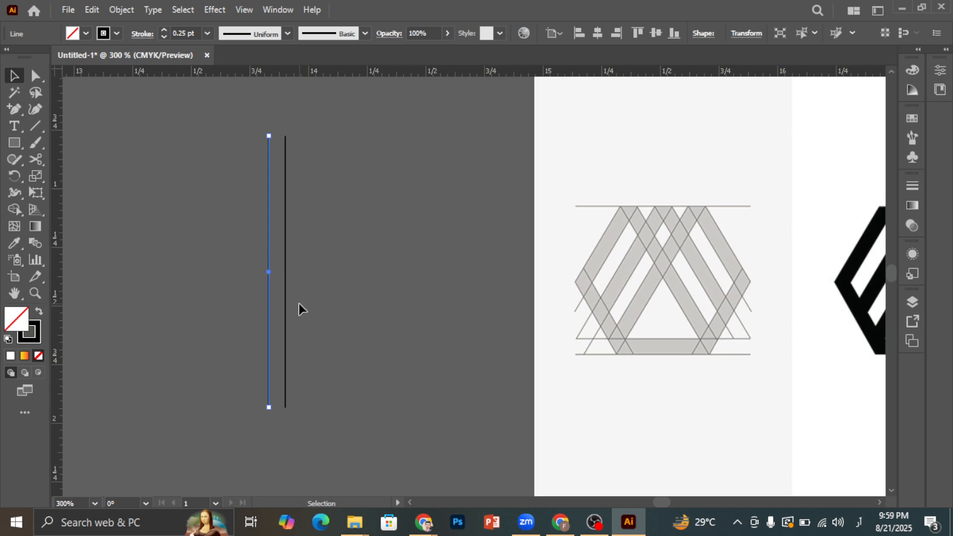
pyautogui.hotkey('ctrl', 'd')
pyautogui.hotkey('ctrl', 'd')
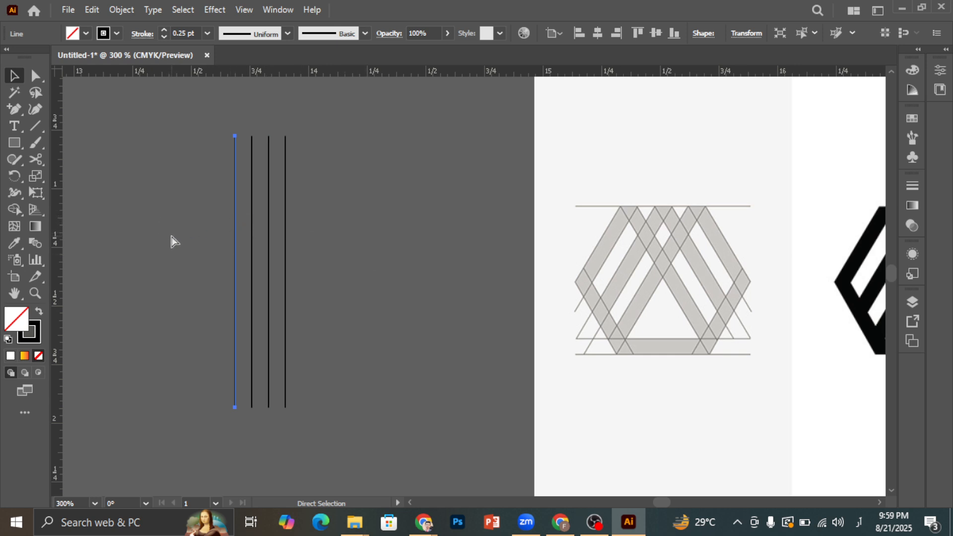
pyautogui.hotkey('ctrl', 'd')
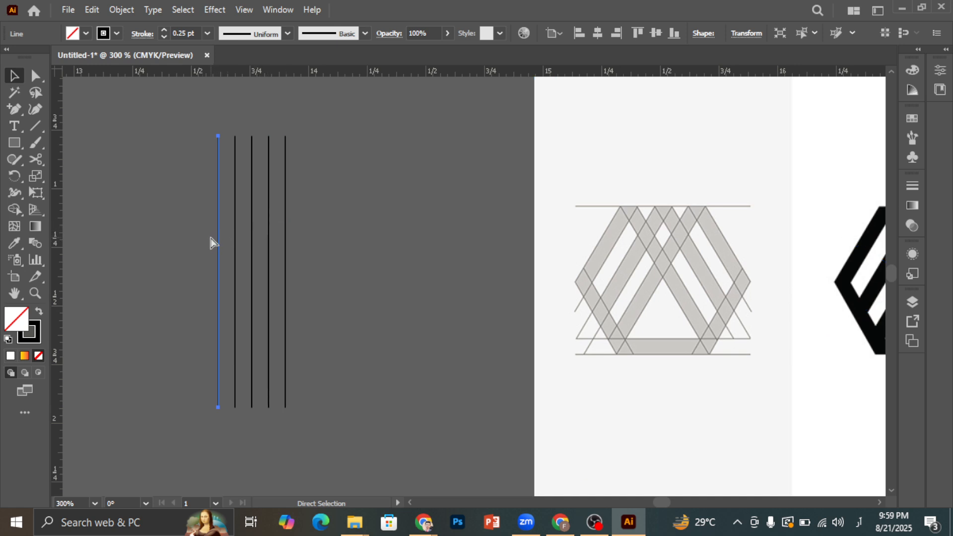
pyautogui.hotkey('ctrl', 'd')
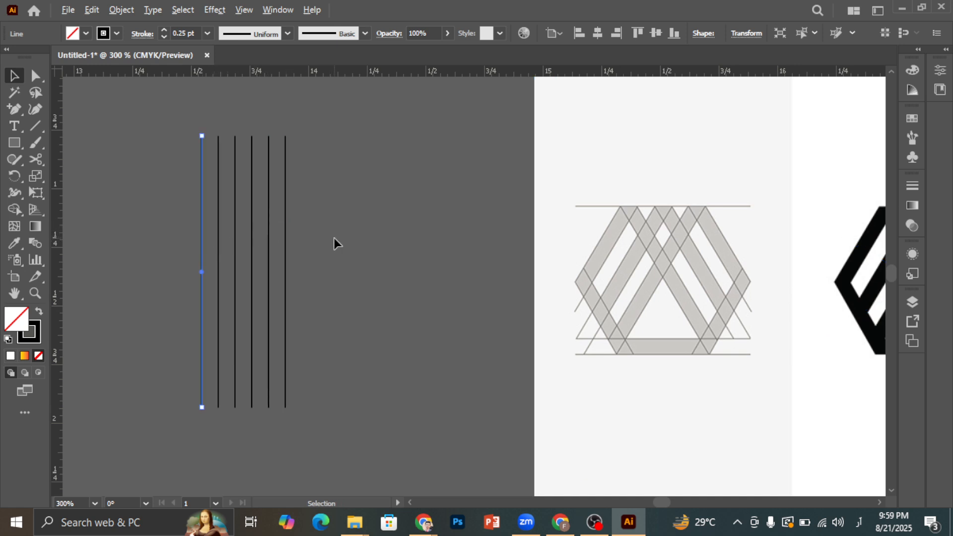
# Repeat the line duplication six more times to build a set of twelve evenly spaced vertical lines.
pyautogui.press('a')
pyautogui.press('v')
pyautogui.press('a')
pyautogui.press('v')
pyautogui.hotkey('ctrl', 'd')
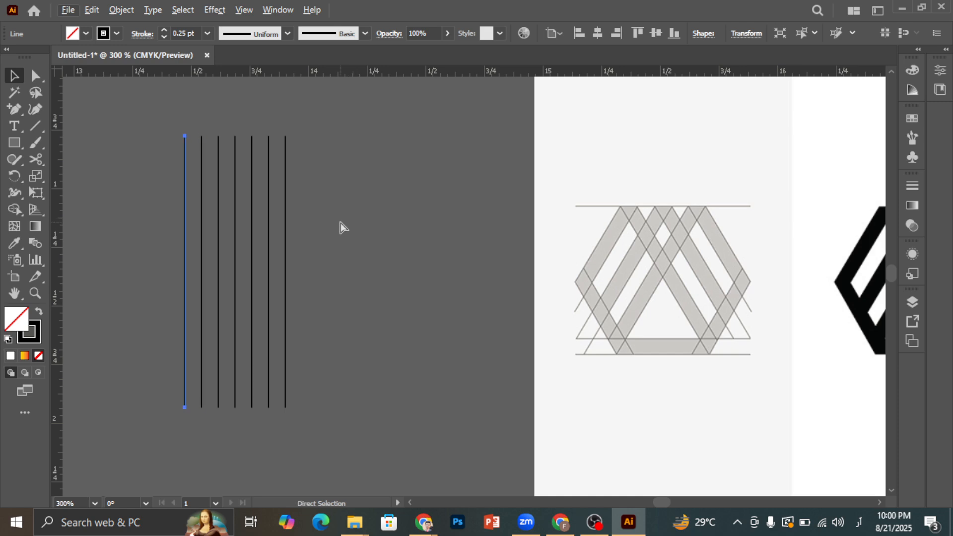
pyautogui.hotkey('ctrl', 'd')
pyautogui.hotkey('ctrl', 'd')
pyautogui.hotkey('ctrl', 'd')
pyautogui.hotkey('ctrl', 'd')
pyautogui.hotkey('ctrl', 'd')
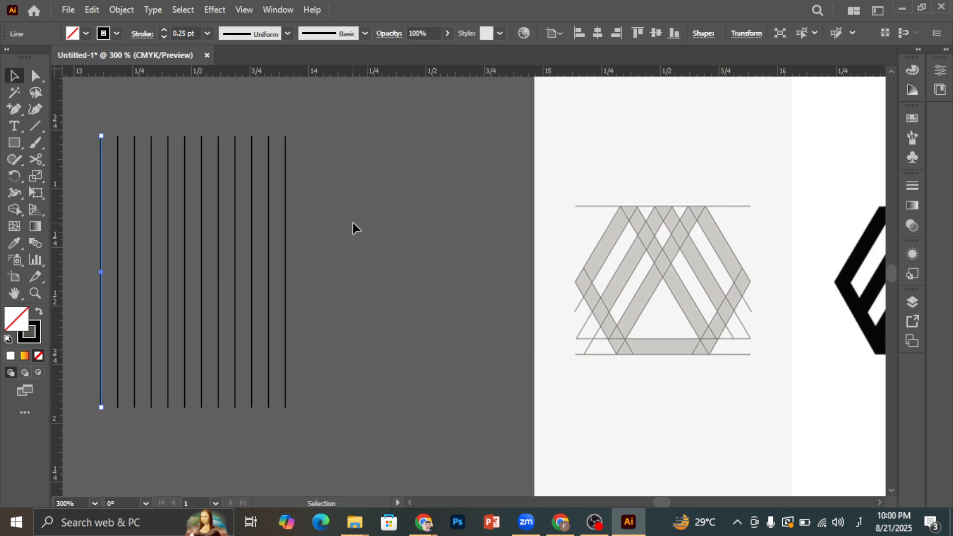
pyautogui.click(353, 222)
# Stretch all twelve lines downward together and rotate the set clockwise to a diagonal slant like the reference mark's bars.
pyautogui.scroll(-1, 353, 223)
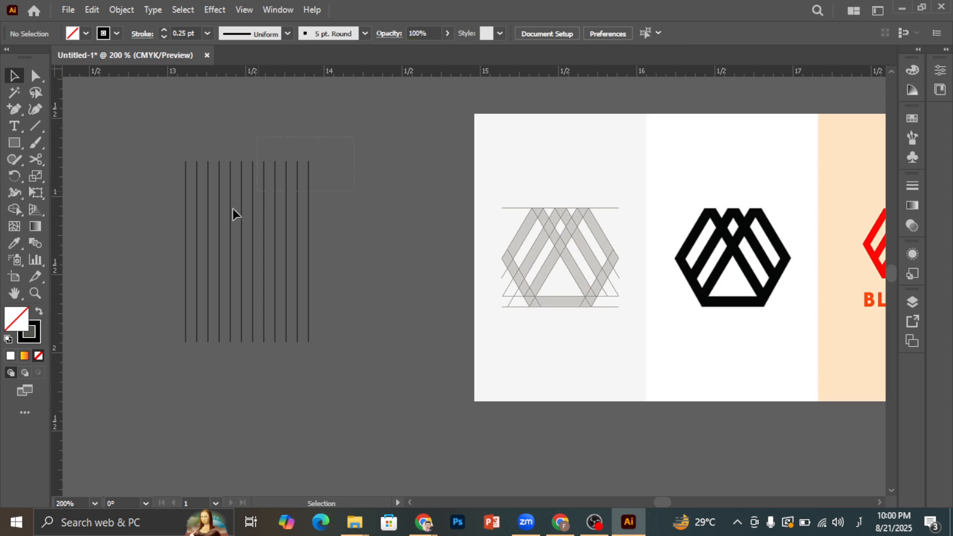
pyautogui.hotkey('ctrl', 'a')
pyautogui.moveTo(247, 342); pyautogui.dragTo(249, 367)
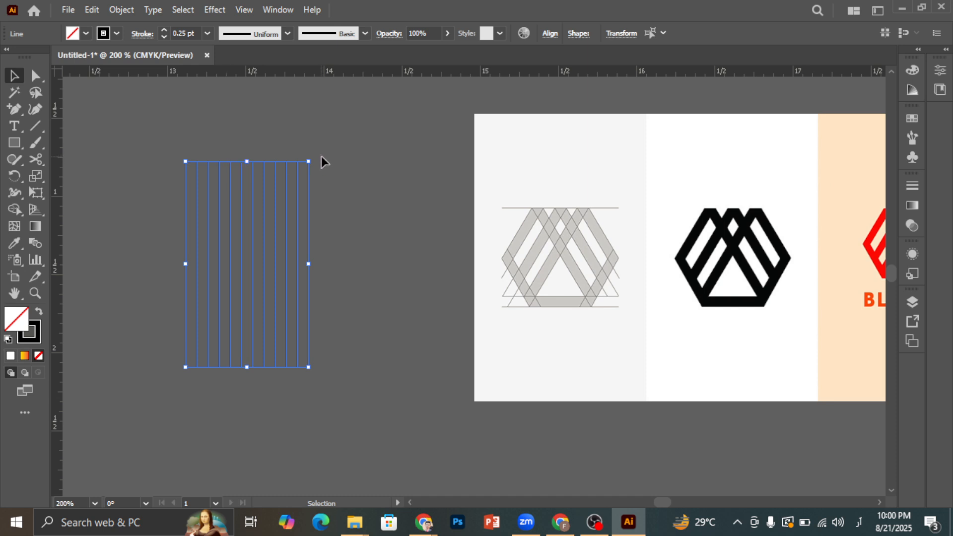
pyautogui.moveTo(311, 159); pyautogui.dragTo(361, 204)
pyautogui.click(428, 276)
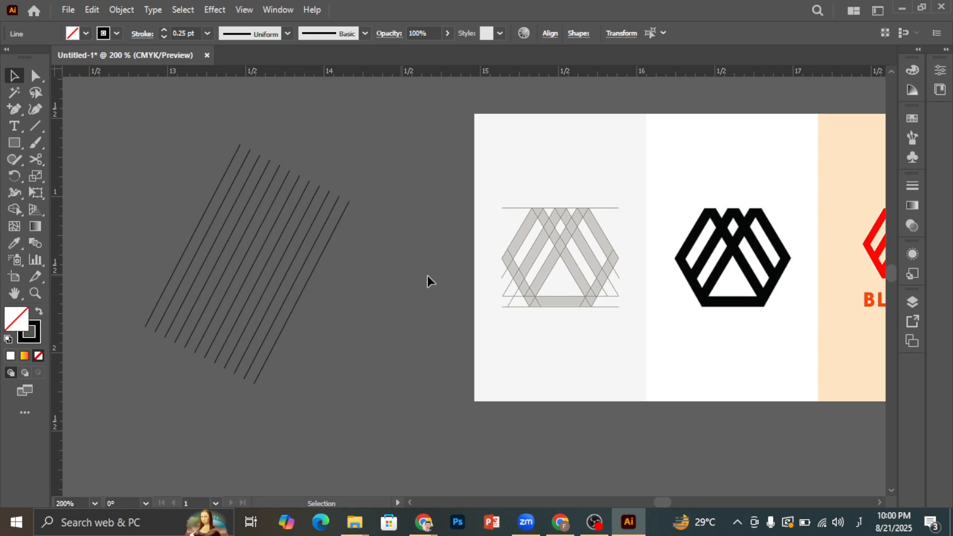
# Rotate the twelve diagonal lines slightly further clockwise and shift the reference image about 0.36 in to the right, away from them.
pyautogui.moveTo(427, 275); pyautogui.dragTo(528, 276)
pyautogui.click(321, 245)
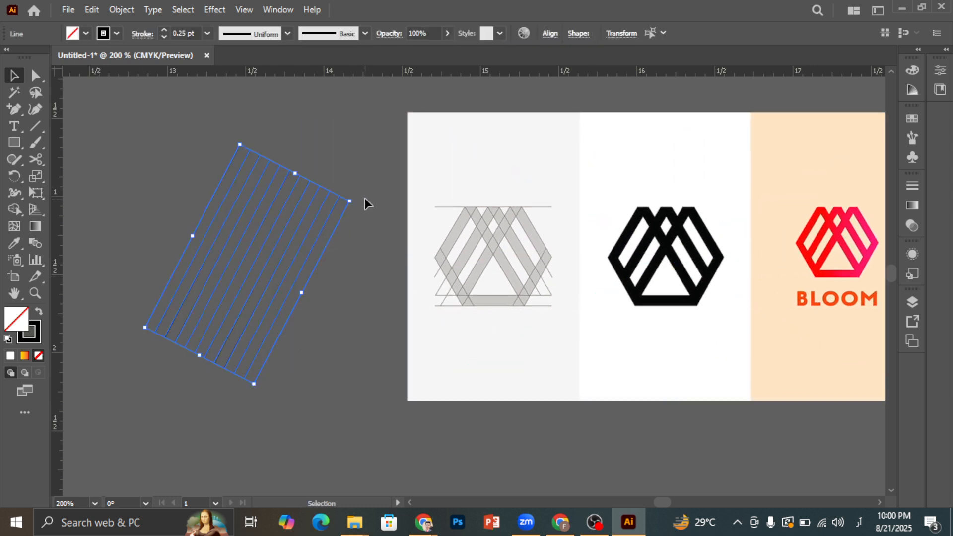
pyautogui.moveTo(358, 198); pyautogui.dragTo(361, 207)
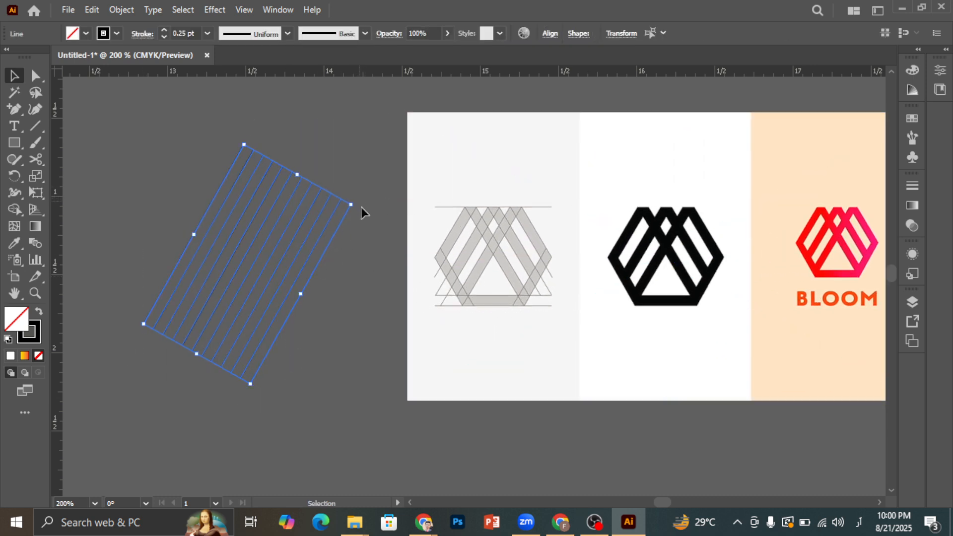
pyautogui.click(371, 326)
pyautogui.moveTo(538, 255); pyautogui.dragTo(606, 240)
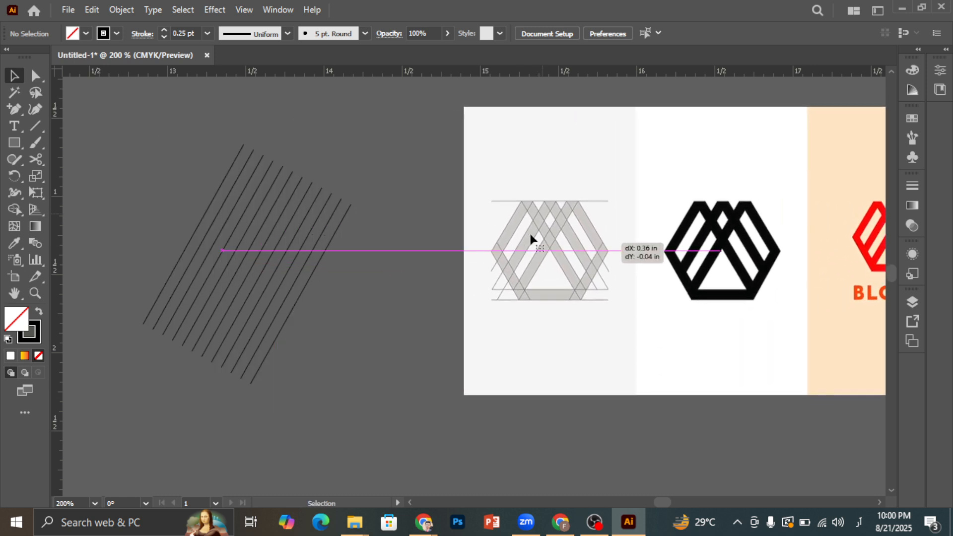
pyautogui.click(337, 339)
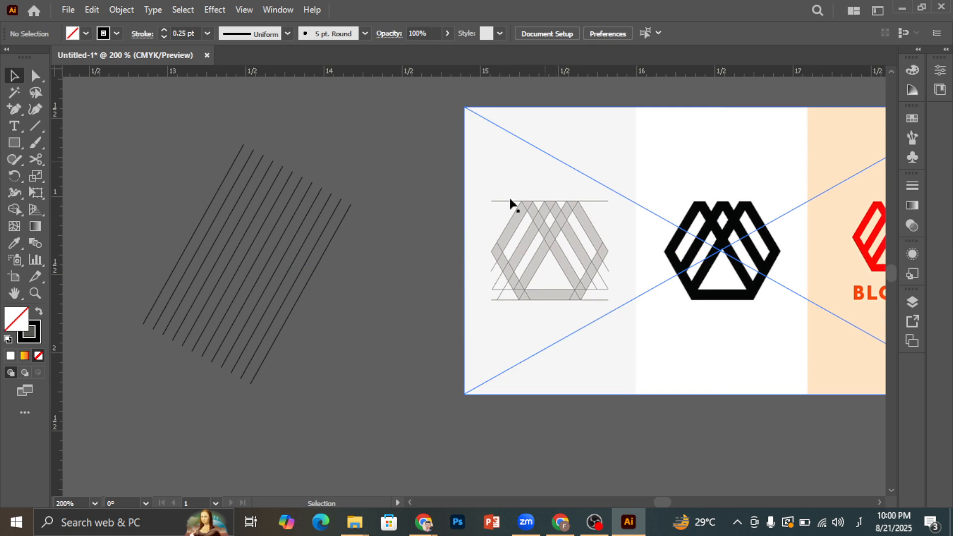
# Reflect a copy of the twelve diagonal lines across the vertical axis and group the mirrored copy.
pyautogui.moveTo(184, 169); pyautogui.dragTo(347, 392)
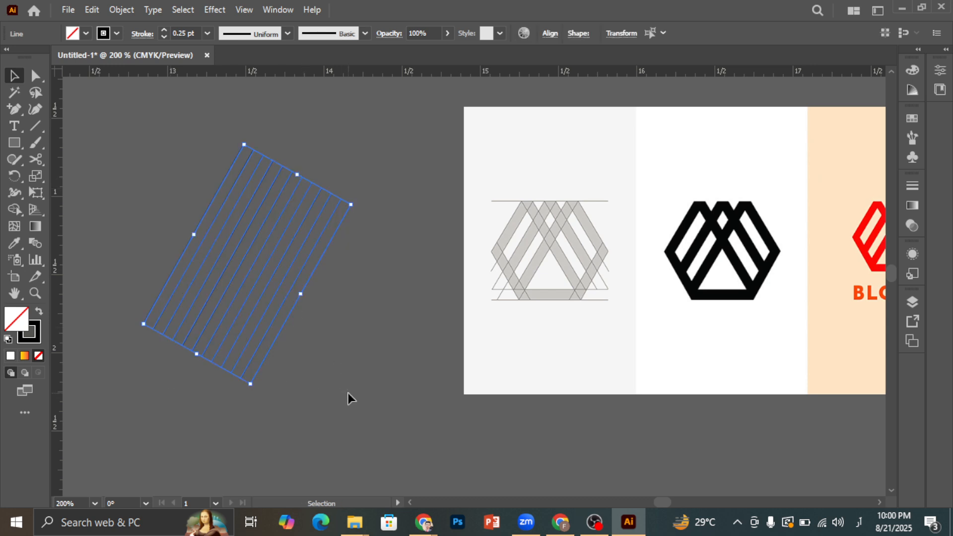
pyautogui.rightClick(301, 293)
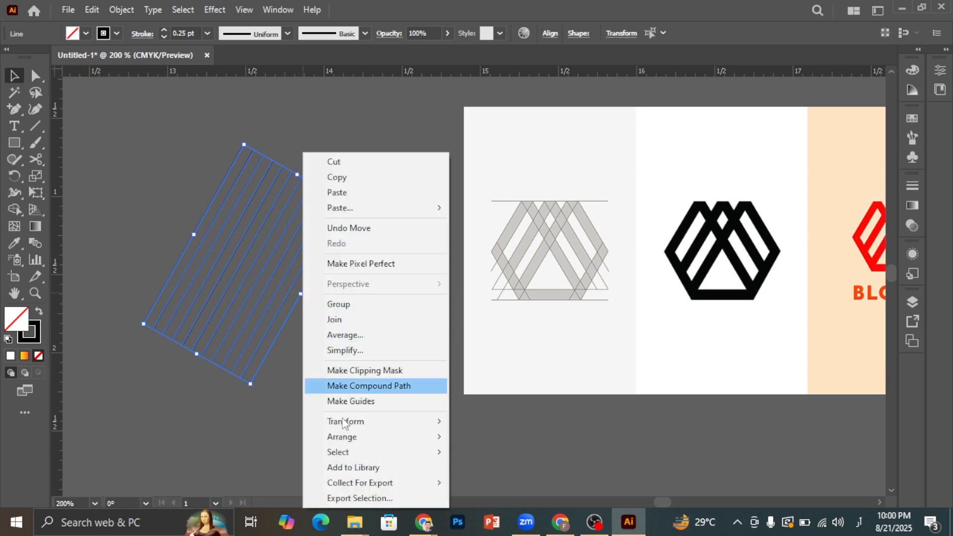
pyautogui.moveTo(367, 445)
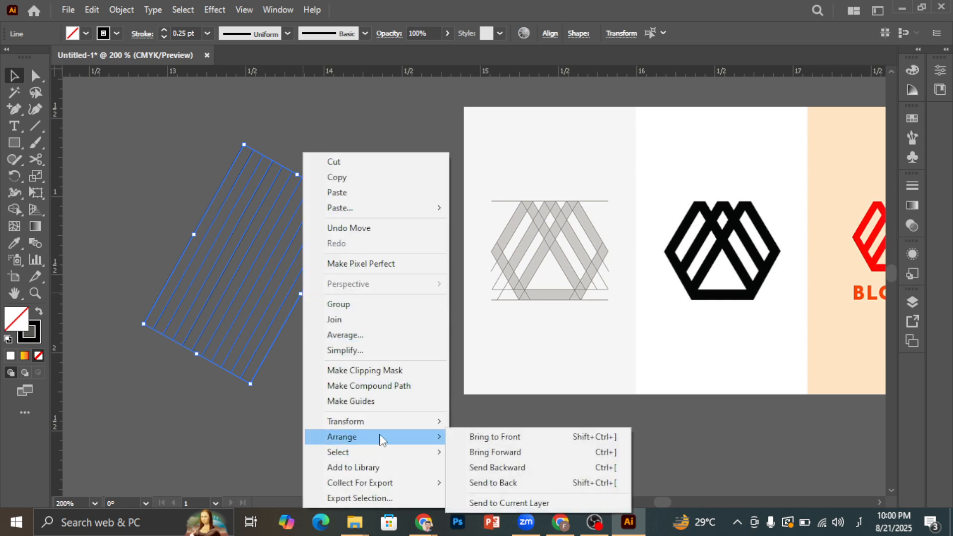
pyautogui.moveTo(384, 428)
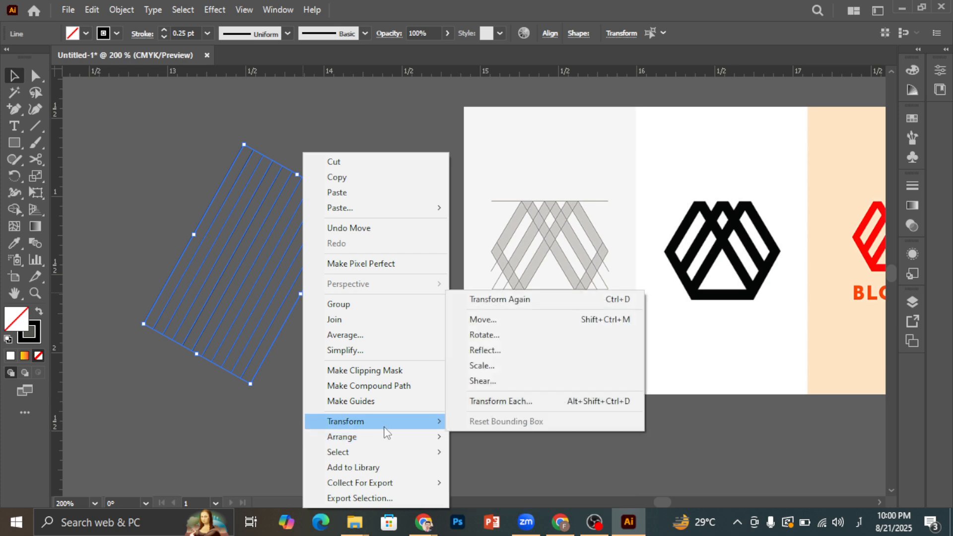
pyautogui.click(488, 352)
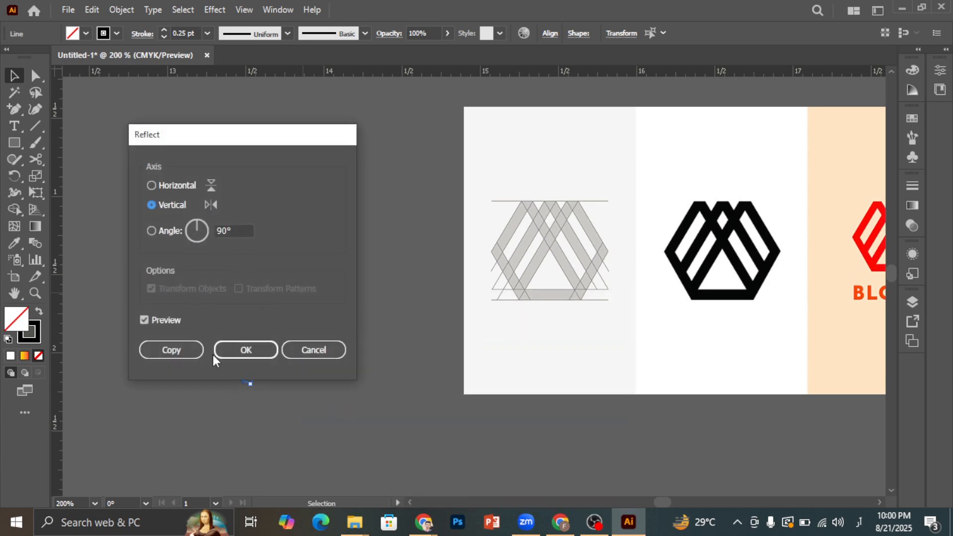
pyautogui.click(172, 350)
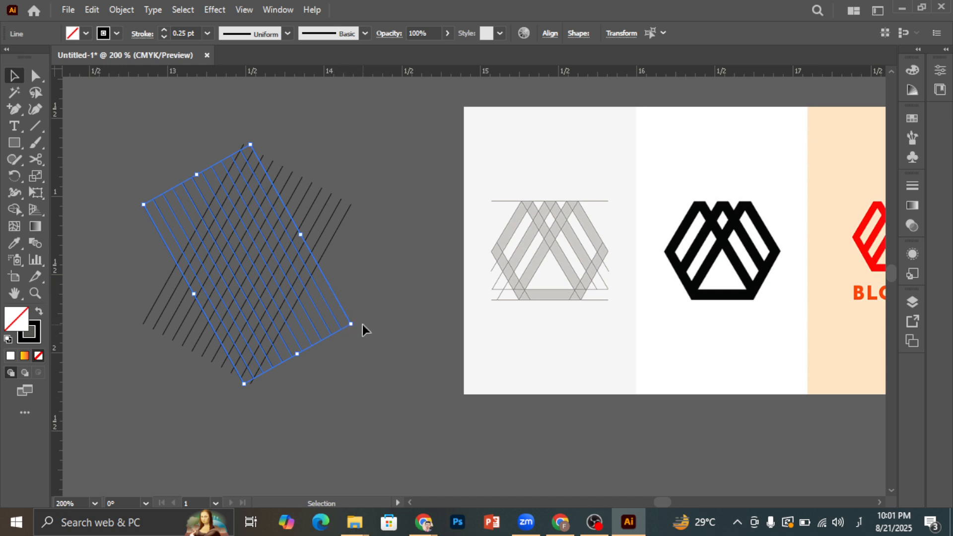
pyautogui.hotkey('ctrl', 'g')
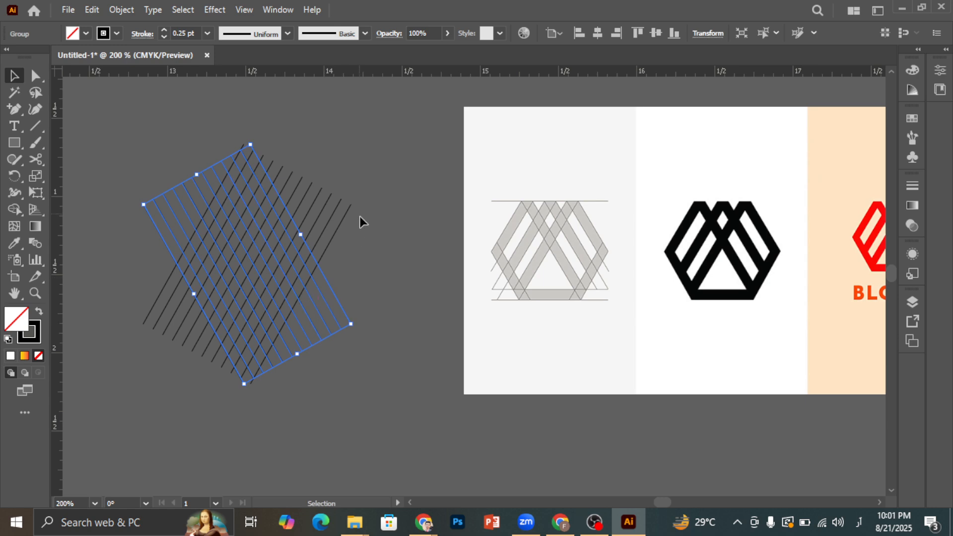
# Move the mirrored line group to the right so it crosses only the right part of the original diagonal lines.
pyautogui.click(354, 260)
pyautogui.moveTo(318, 267); pyautogui.dragTo(404, 263)
pyautogui.moveTo(139, 423); pyautogui.dragTo(265, 315)
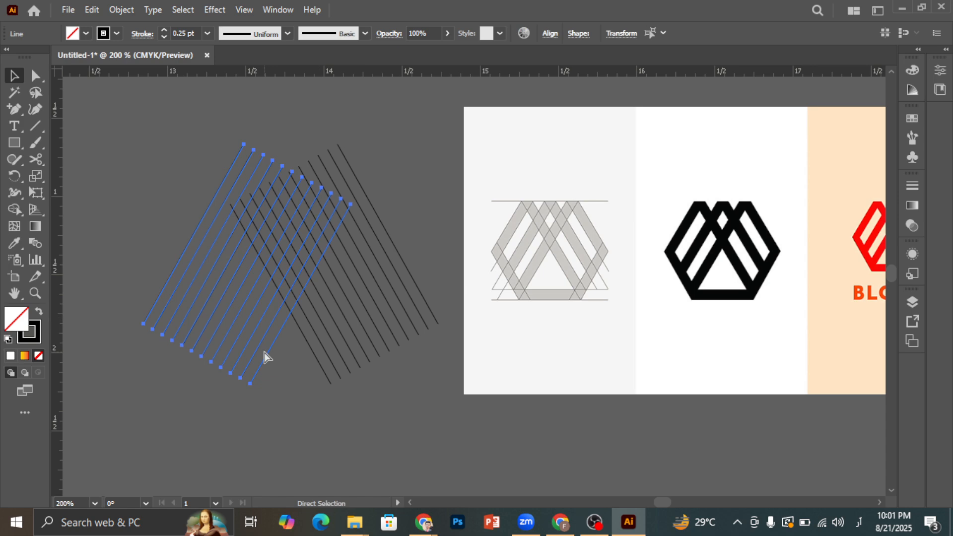
pyautogui.press('v')
pyautogui.click(421, 357)
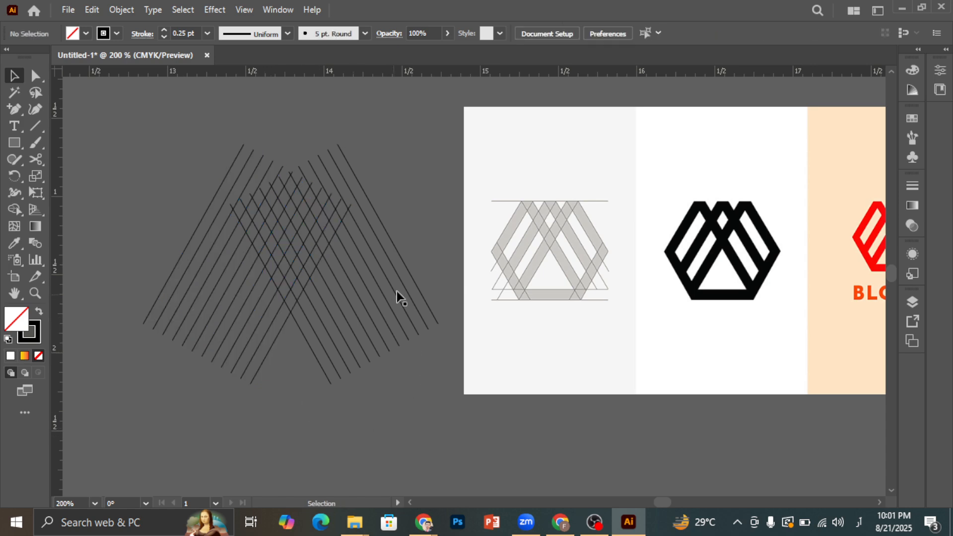
# Move the group of lines sloping down to the right over the opposing line group to form a crossed lattice.
pyautogui.moveTo(411, 281); pyautogui.dragTo(368, 288)
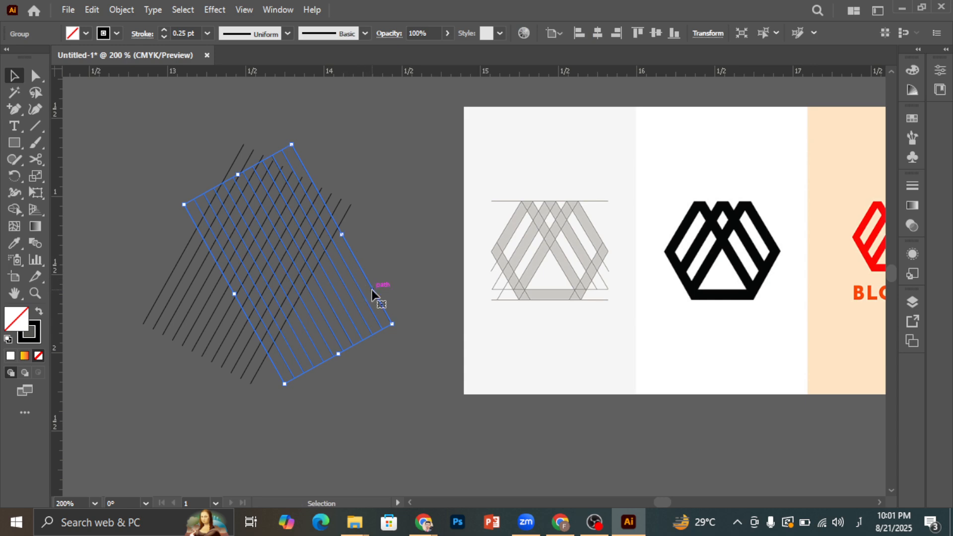
pyautogui.moveTo(373, 290); pyautogui.dragTo(327, 293)
pyautogui.click(401, 386)
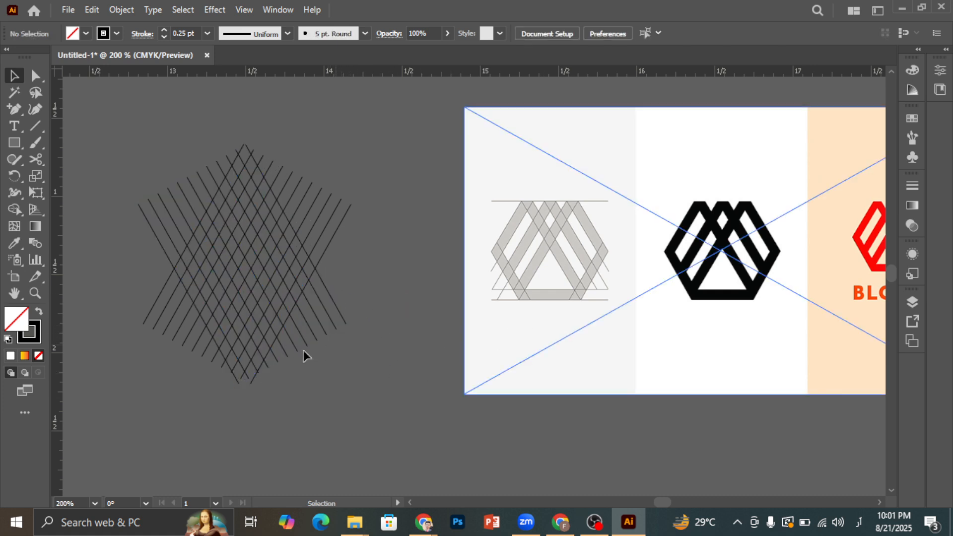
pyautogui.moveTo(347, 326); pyautogui.dragTo(376, 318)
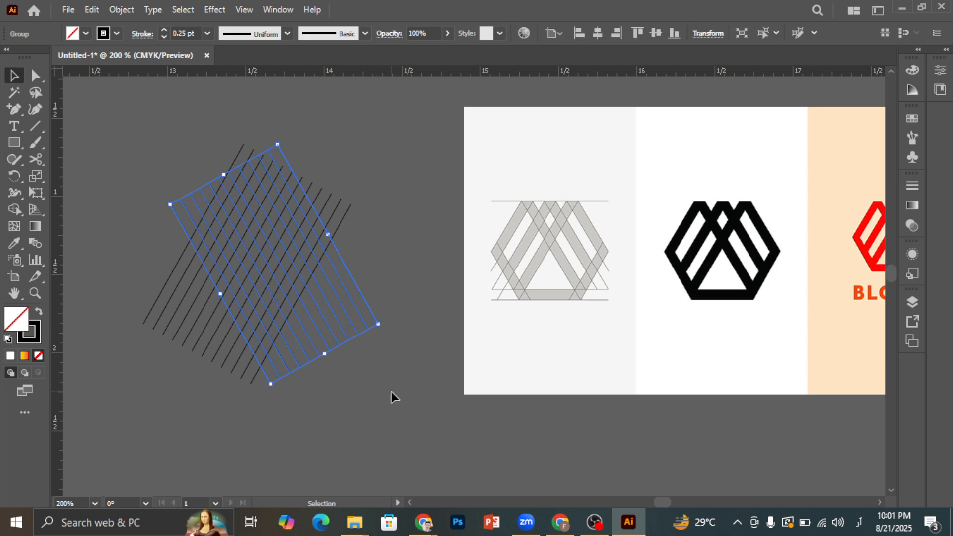
pyautogui.click(362, 121)
# Place three horizontal guides at the top edge, middle and bottom edge of the reference logo.
pyautogui.moveTo(407, 78); pyautogui.dragTo(409, 83)
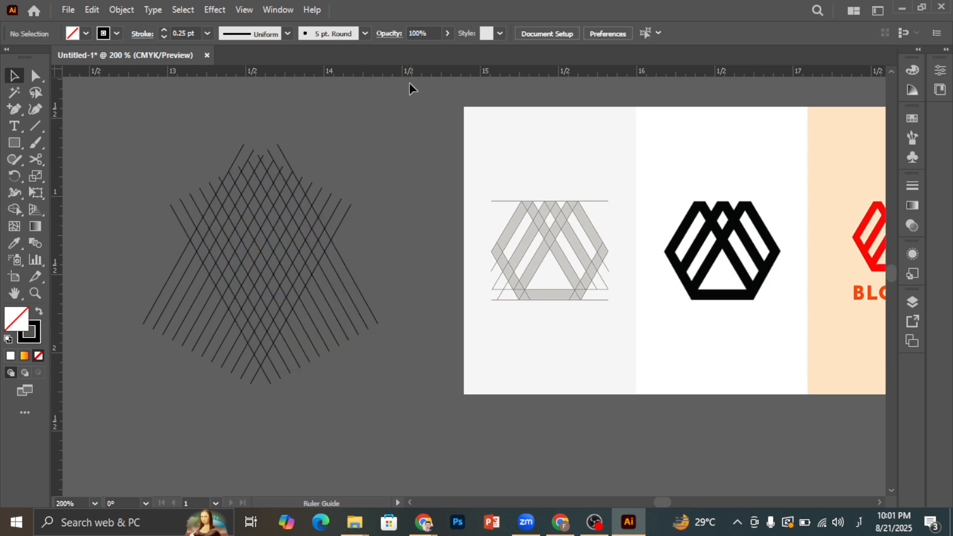
pyautogui.moveTo(404, 192); pyautogui.dragTo(412, 201)
pyautogui.moveTo(425, 75); pyautogui.dragTo(407, 149)
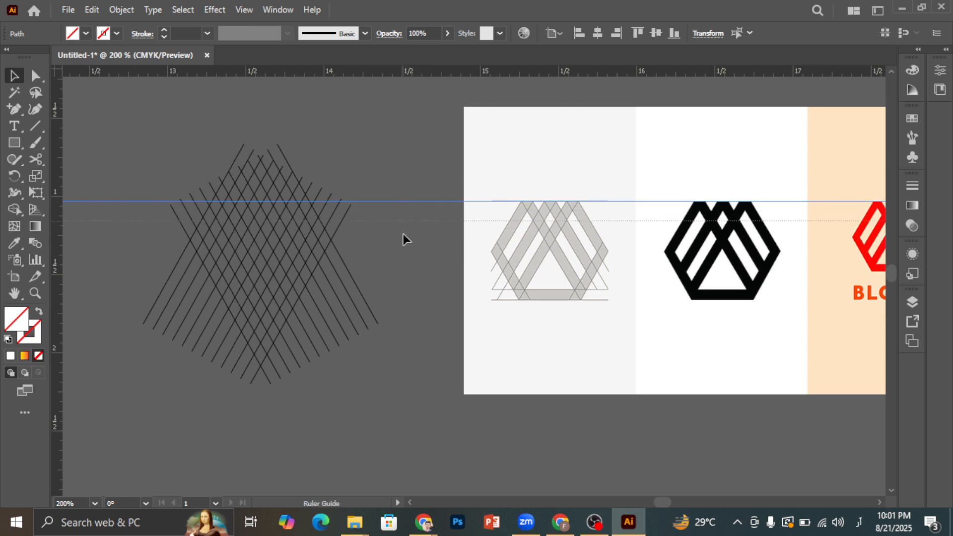
pyautogui.moveTo(404, 235); pyautogui.dragTo(411, 253)
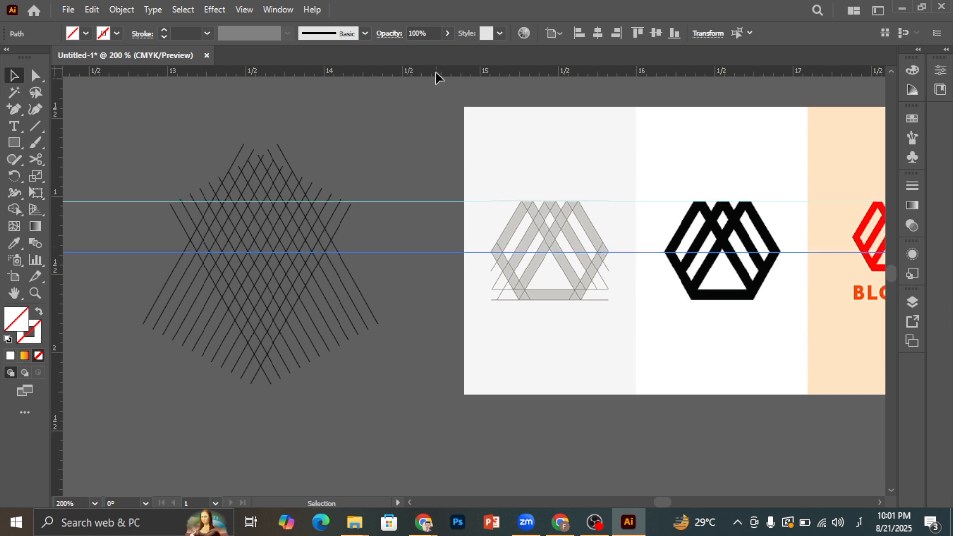
pyautogui.moveTo(436, 71); pyautogui.dragTo(439, 301)
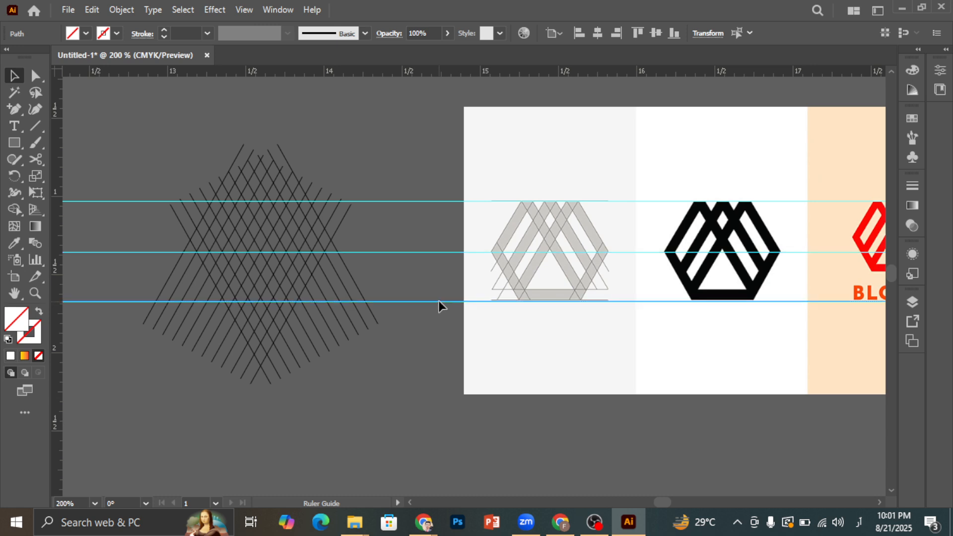
pyautogui.click(430, 369)
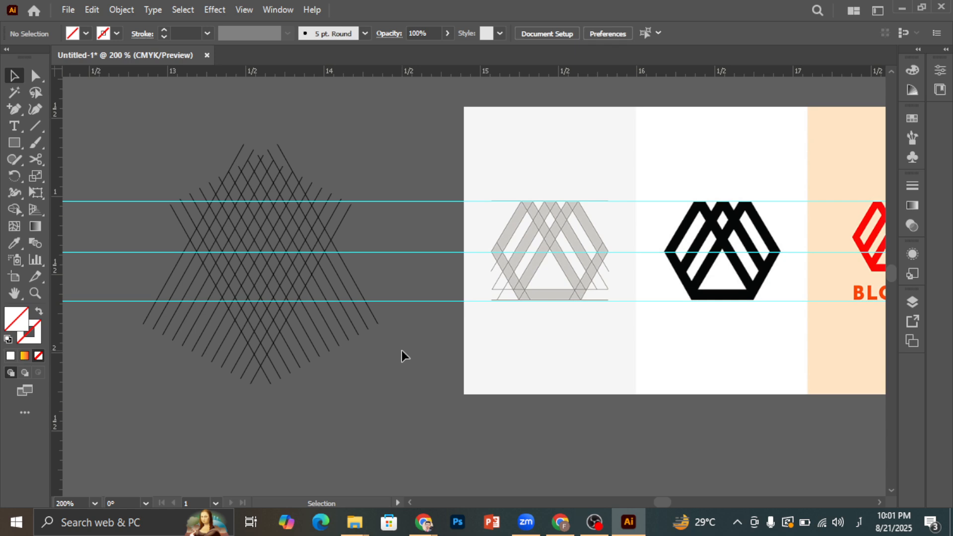
# Shift the group of lines sloping down to the right slightly left to make the crossed lattice symmetrical.
pyautogui.click(376, 320)
pyautogui.click(376, 321)
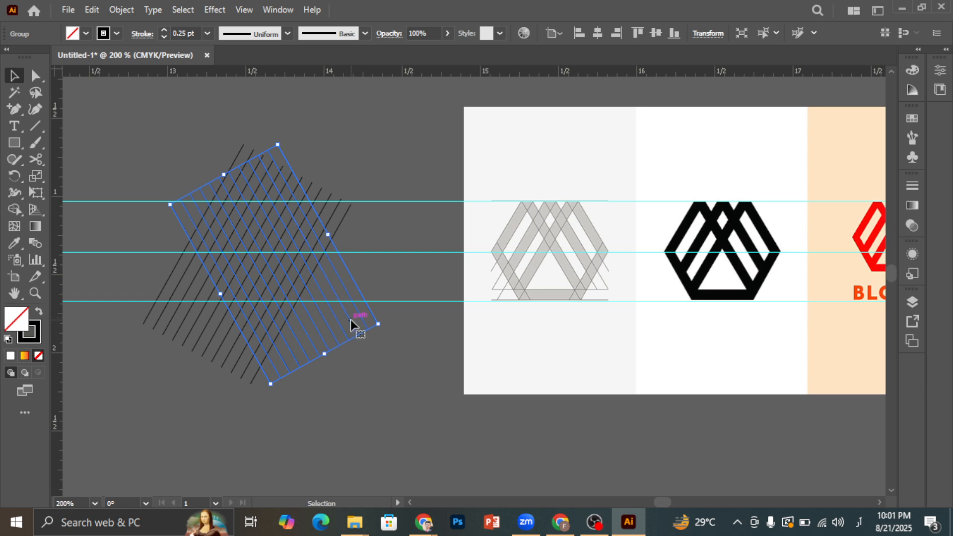
pyautogui.moveTo(350, 320); pyautogui.dragTo(336, 320)
pyautogui.click(435, 393)
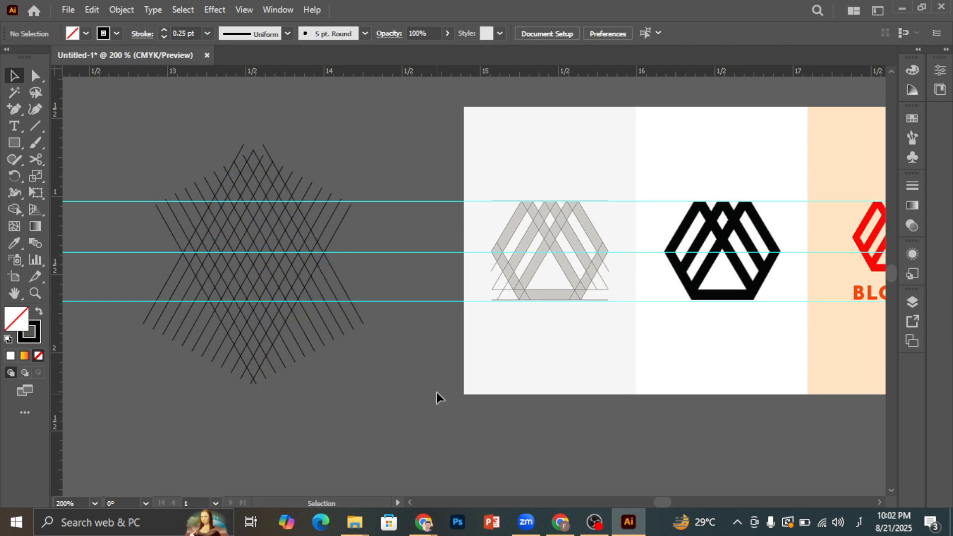
# Switch to Chrome and bring up the Google Meet call.
pyautogui.click(527, 521)
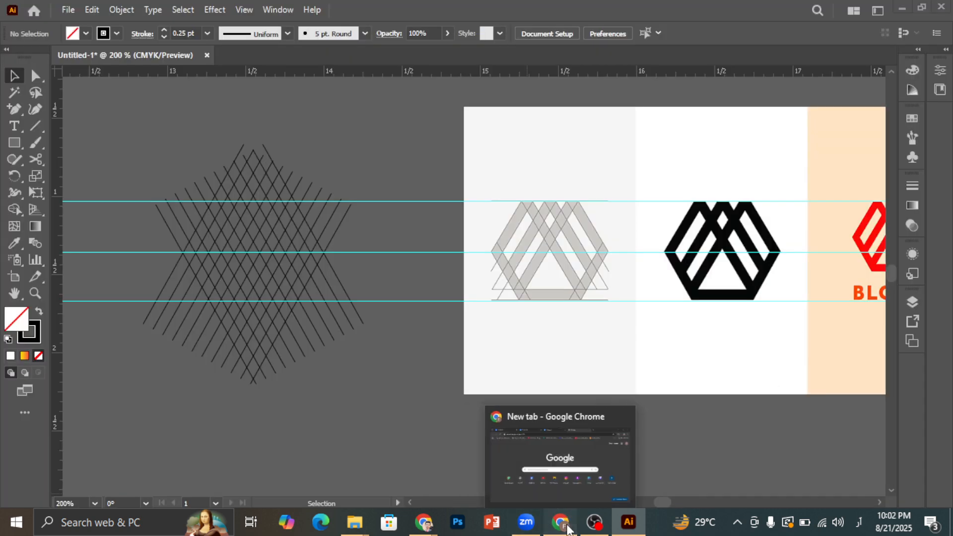
pyautogui.click(561, 523)
pyautogui.click(561, 523)
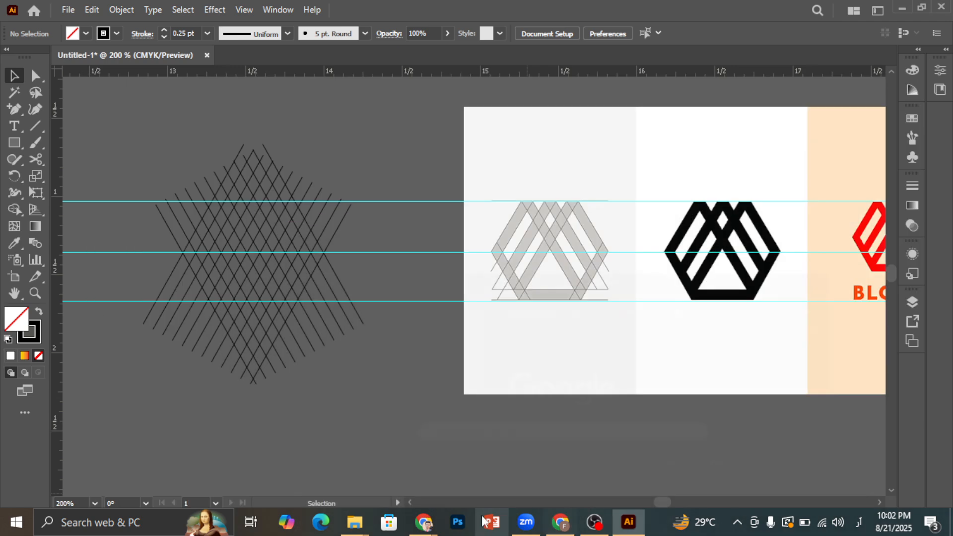
pyautogui.moveTo(423, 522)
pyautogui.click(393, 472)
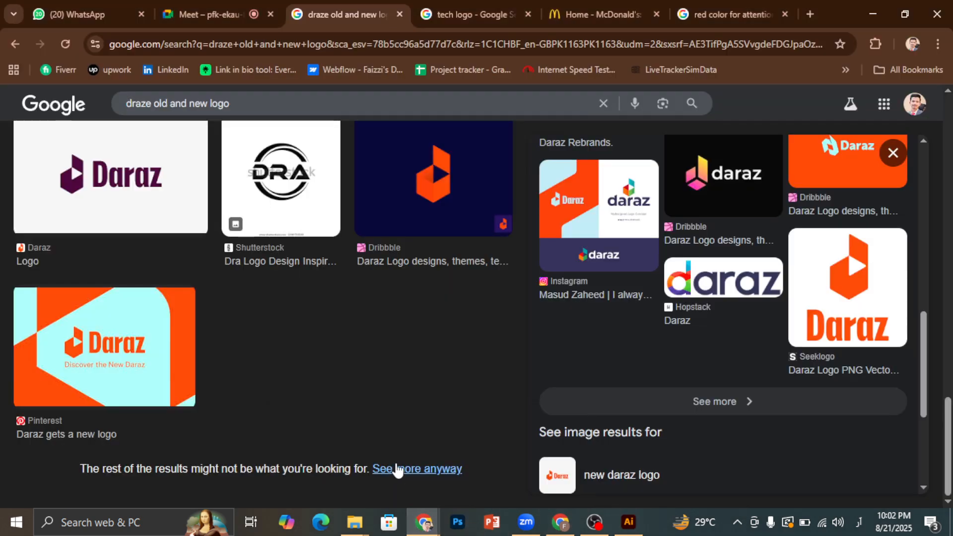
pyautogui.click(214, 10)
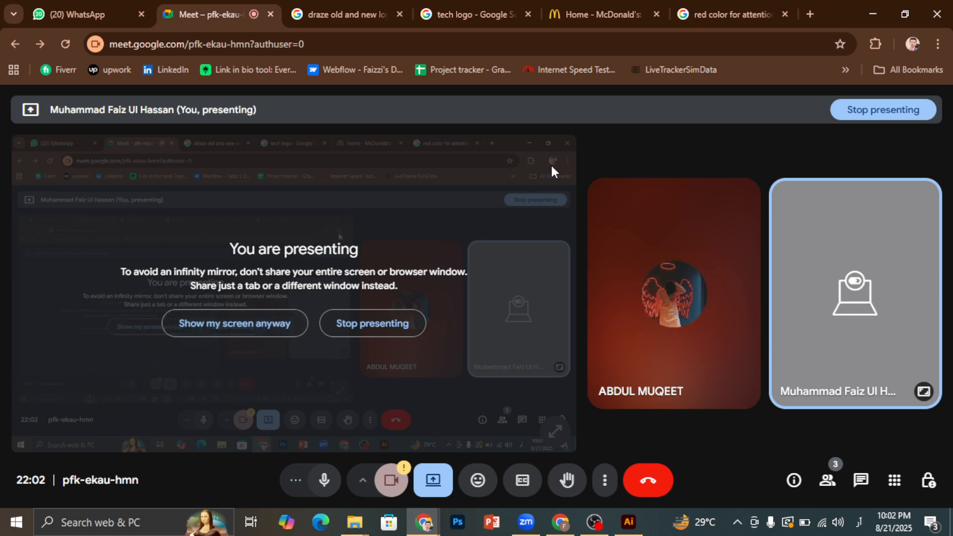
# Set the keyboard language to English (United States) with the US keyboard and return to Illustrator.
pyautogui.click(860, 523)
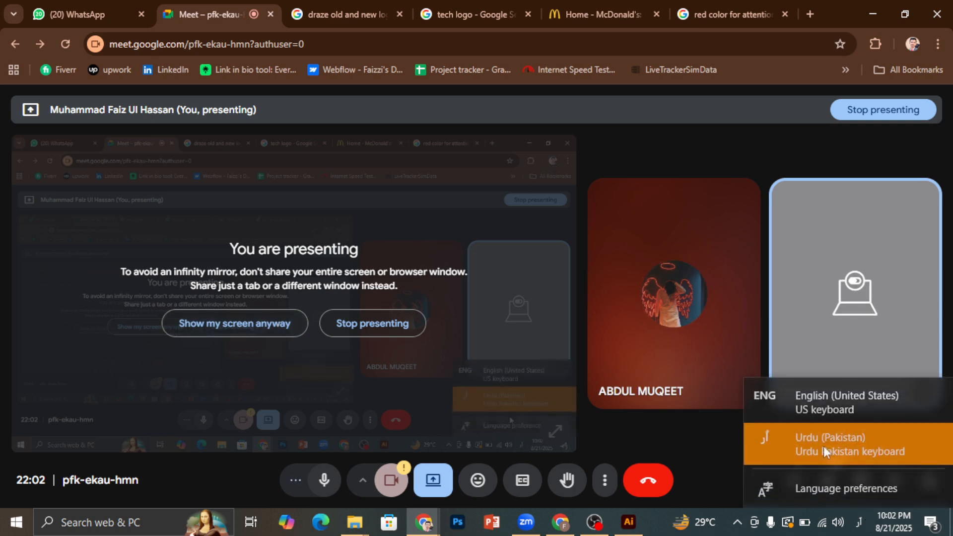
pyautogui.click(798, 399)
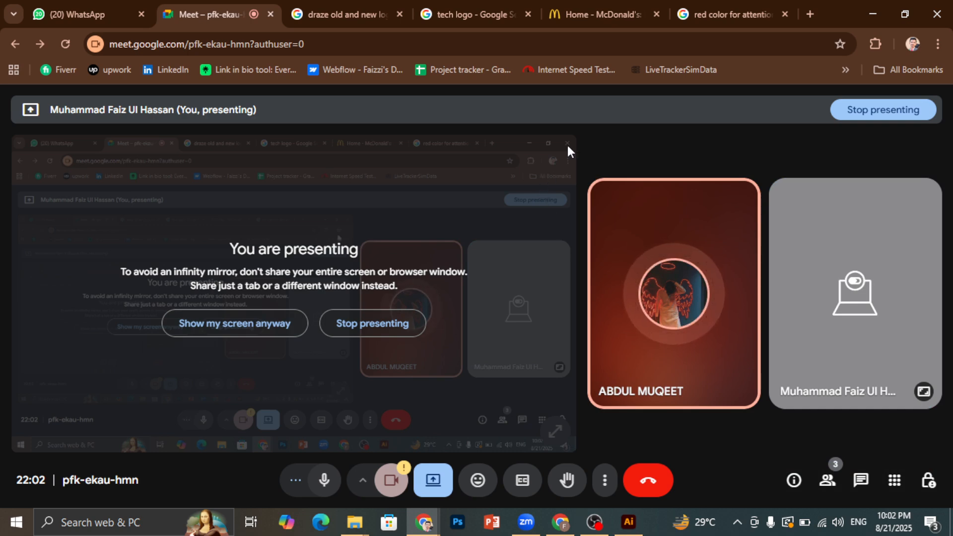
pyautogui.click(873, 12)
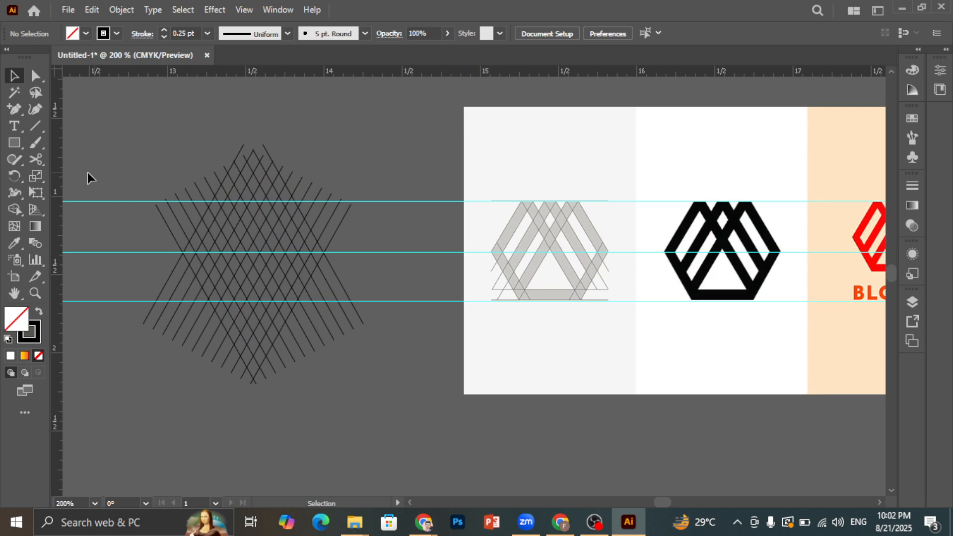
# Delete the three horizontal guides.
pyautogui.moveTo(87, 322); pyautogui.dragTo(88, 335)
pyautogui.press('Delete')
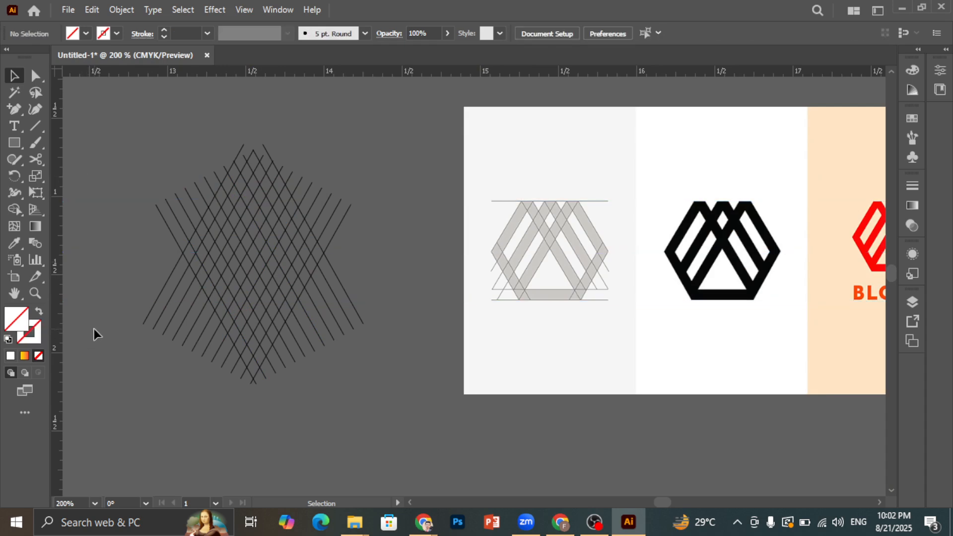
# Duplicate the group of lines sloping down to the right and rotate the copy until its lines run horizontally.
pyautogui.click(354, 310)
pyautogui.press('a')
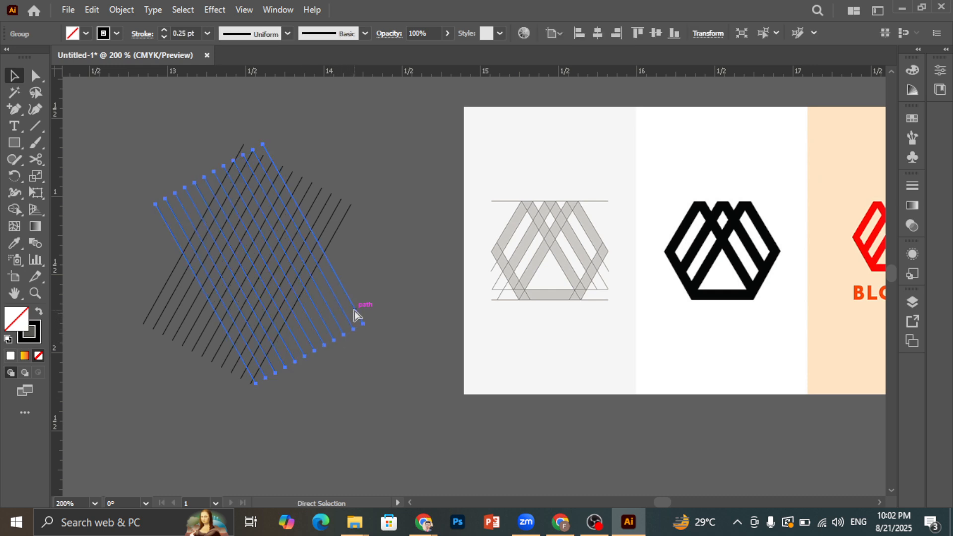
pyautogui.hotkey('ctrl', 'c')
pyautogui.hotkey('ctrl', 'v')
pyautogui.press('v')
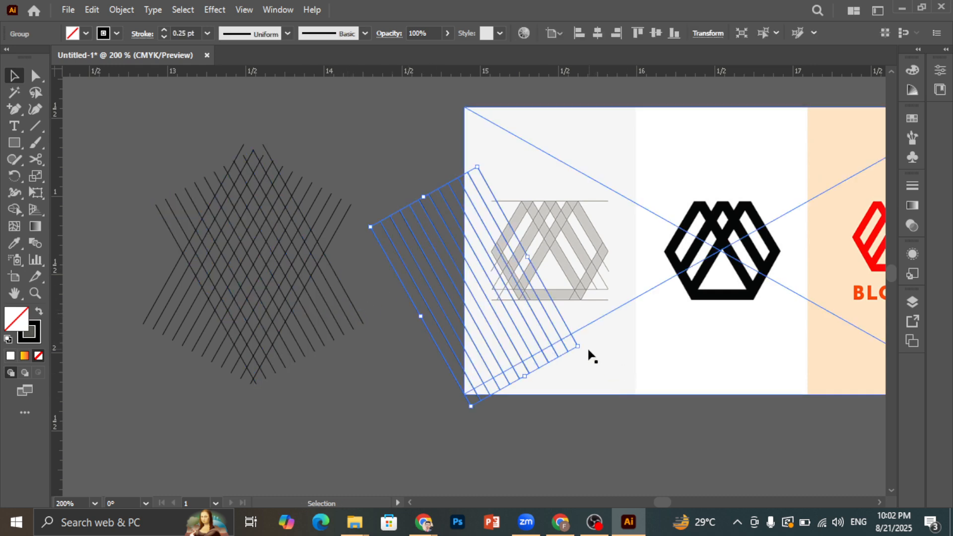
pyautogui.moveTo(585, 341); pyautogui.dragTo(572, 221)
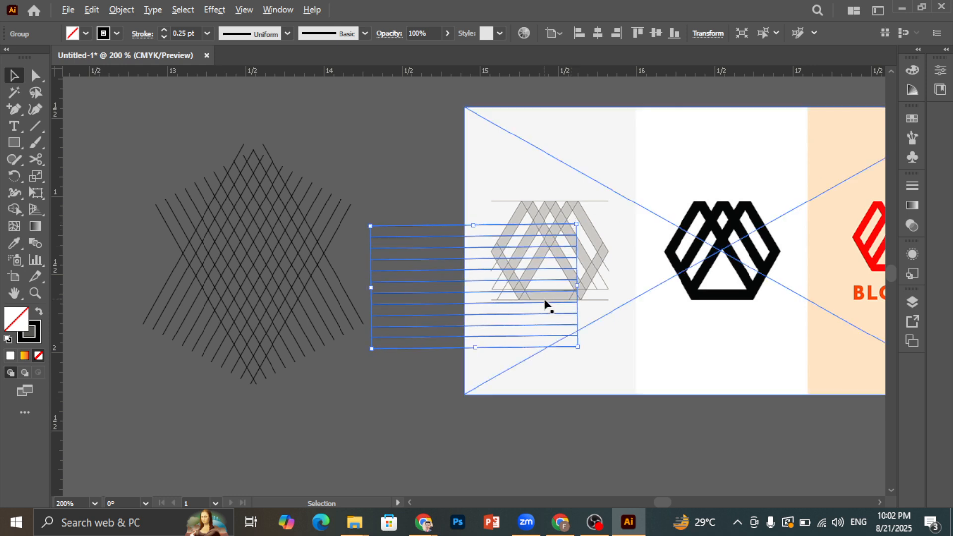
# Move the horizontal line group off the reference image into the empty area below the crossed lattice.
pyautogui.scroll(1, 546, 302)
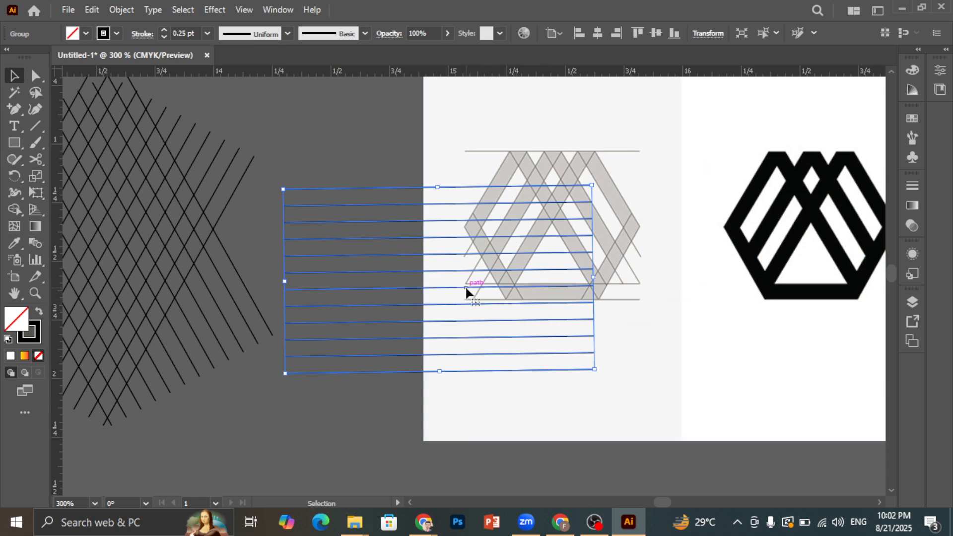
pyautogui.moveTo(466, 288); pyautogui.dragTo(469, 350)
pyautogui.scroll(-2, 516, 323)
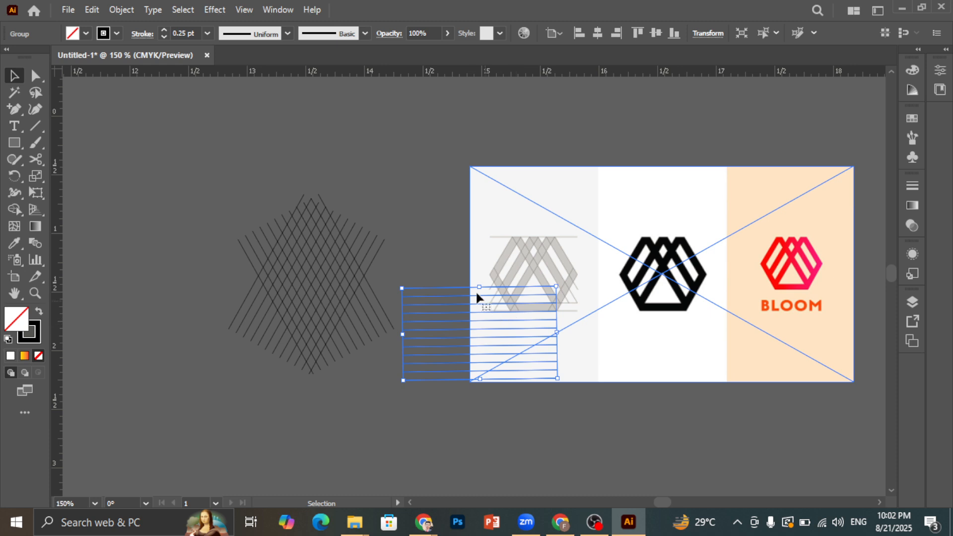
pyautogui.moveTo(460, 291); pyautogui.dragTo(355, 406)
pyautogui.scroll(-2, 353, 387)
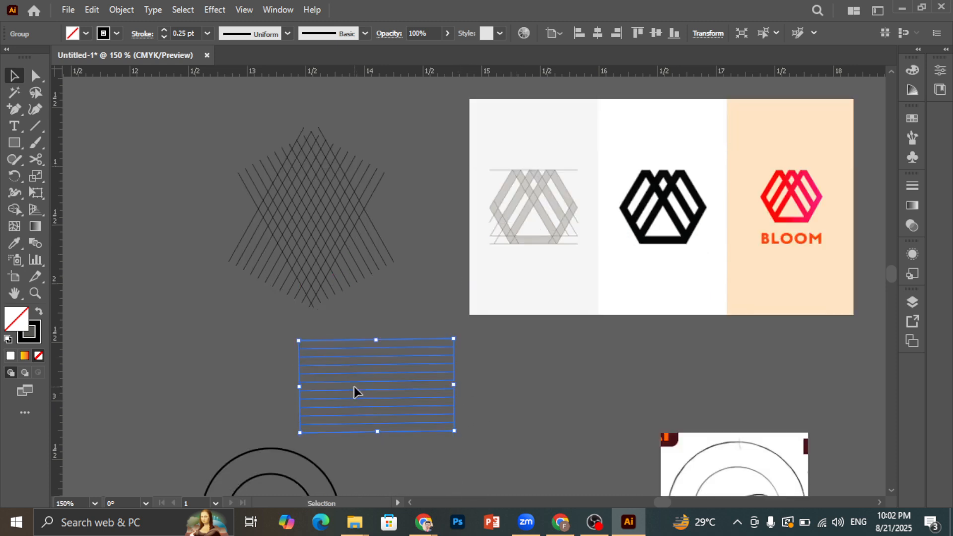
pyautogui.scroll(-1, 353, 393)
# Delete all lines of the horizontal group except the lowest two.
pyautogui.click(36, 76)
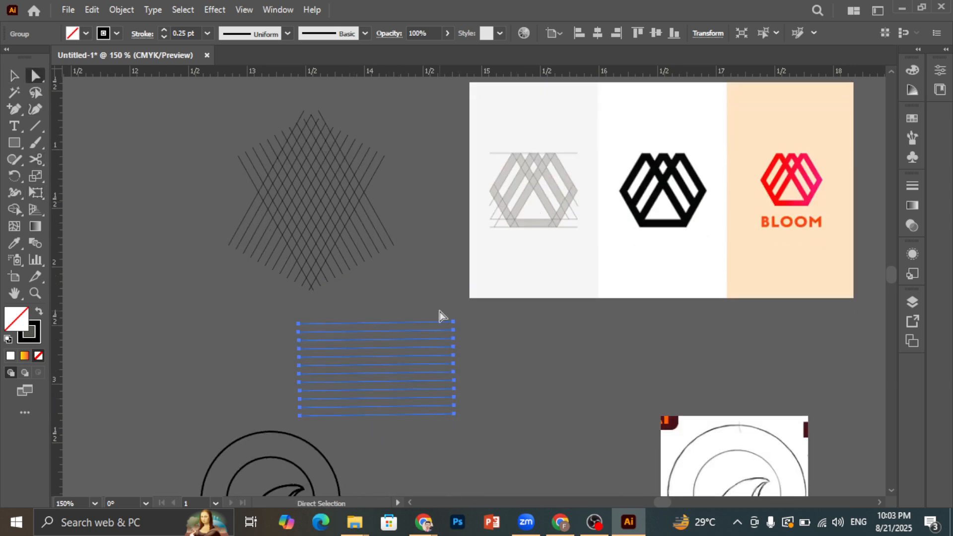
pyautogui.moveTo(459, 313); pyautogui.dragTo(419, 400)
pyautogui.press('Delete')
pyautogui.press('Delete')
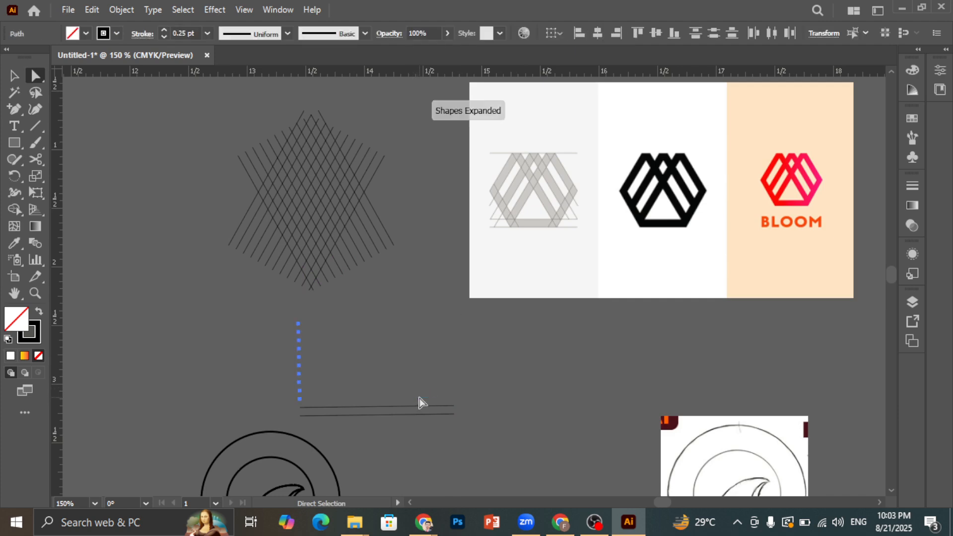
# Move the remaining pair of horizontal lines level with the bottom bar of the reference construction logo.
pyautogui.press('v')
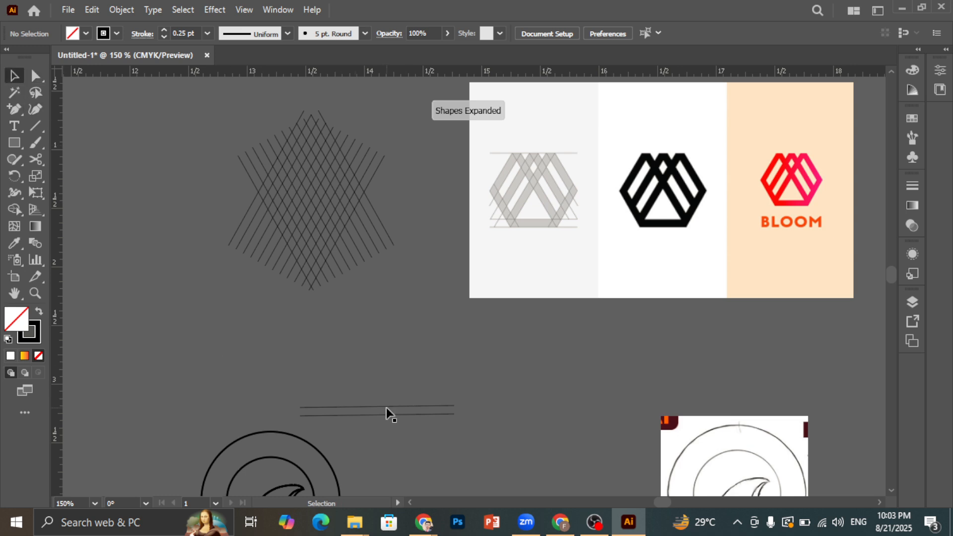
pyautogui.moveTo(398, 407); pyautogui.dragTo(448, 215)
pyautogui.keyDown('alt'); pyautogui.scroll(2, 517, 201); pyautogui.keyUp('alt')
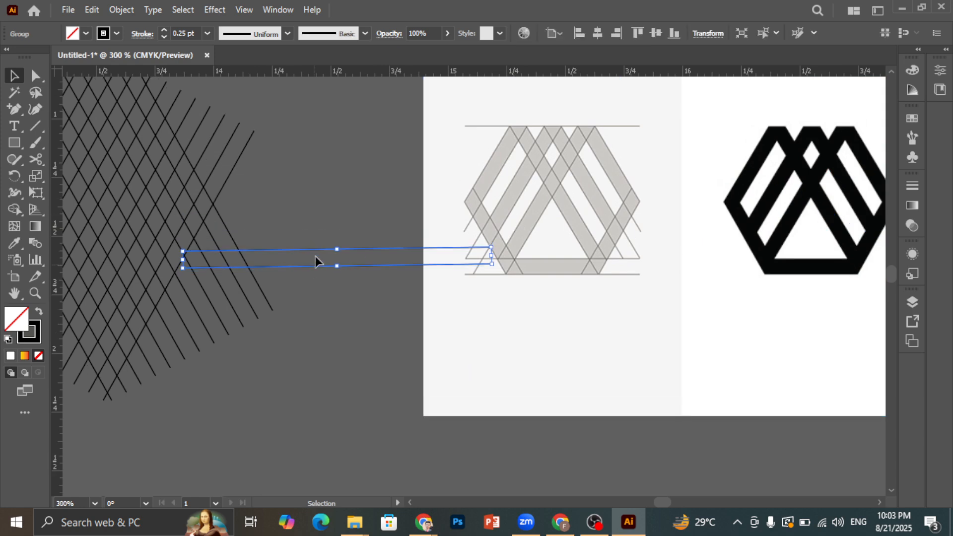
pyautogui.keyDown('alt'); pyautogui.scroll(4, 387, 258); pyautogui.keyUp('alt')
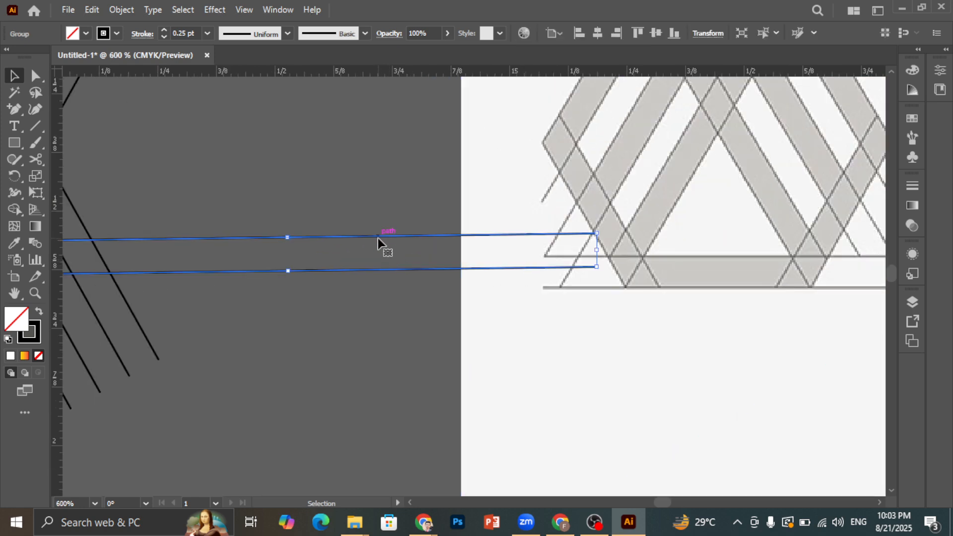
pyautogui.moveTo(377, 238); pyautogui.dragTo(407, 258)
pyautogui.keyDown('alt'); pyautogui.scroll(-3, 581, 288); pyautogui.keyUp('alt')
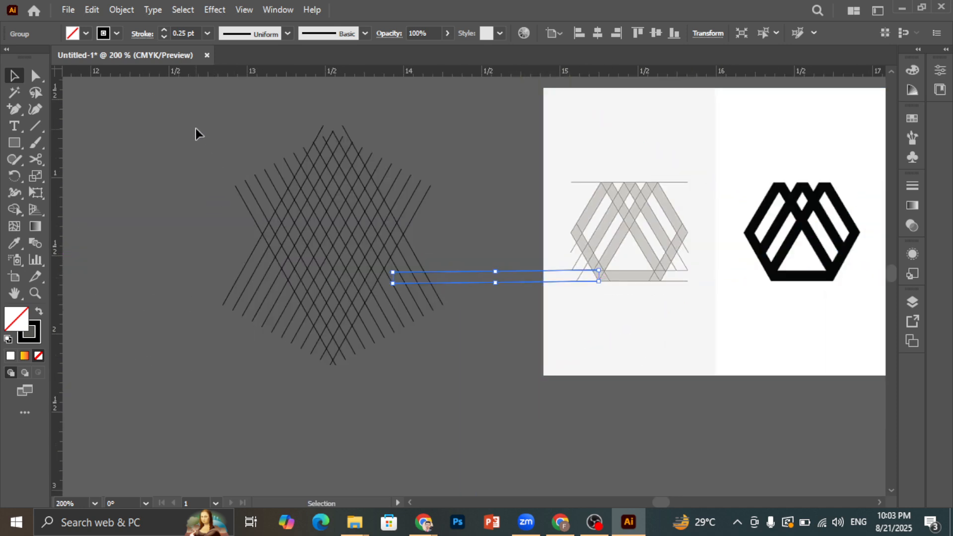
# Slide the pair of horizontal lines left across the lower part of the crossed lattice, centered on it.
pyautogui.hotkey('ctrl', 'a')
pyautogui.click(490, 304)
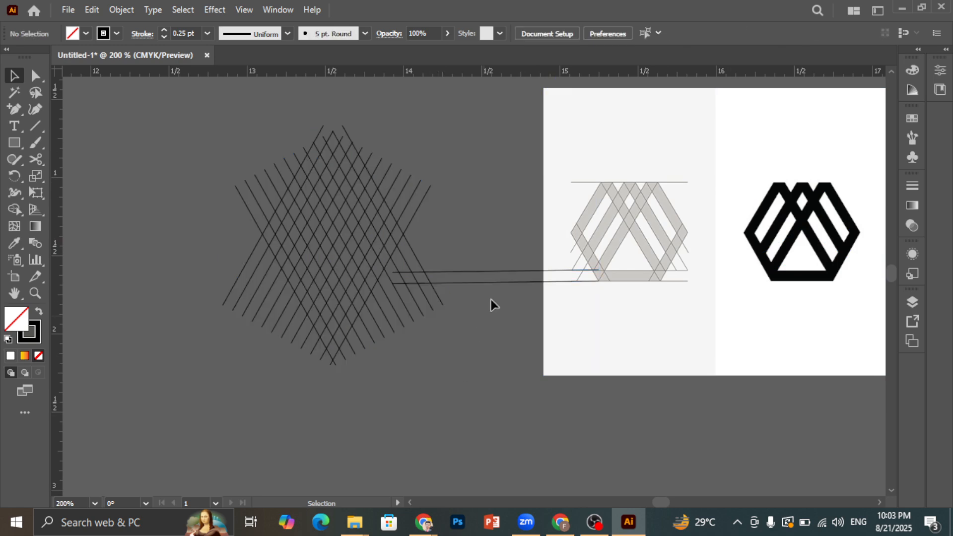
pyautogui.moveTo(505, 273)
pyautogui.mouseDown()
pyautogui.moveTo(372, 270)
pyautogui.moveTo(315, 258)
pyautogui.moveTo(347, 254)
pyautogui.mouseUp()
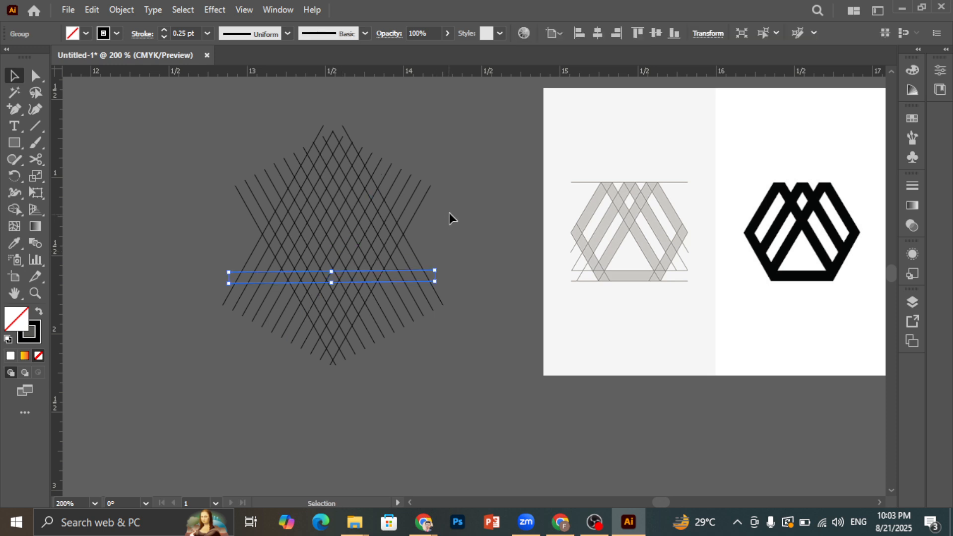
pyautogui.click(449, 258)
# Duplicate the complete line lattice, including the pair of horizontal lines.
pyautogui.scroll(1, 448, 253)
pyautogui.scroll(-2, 415, 307)
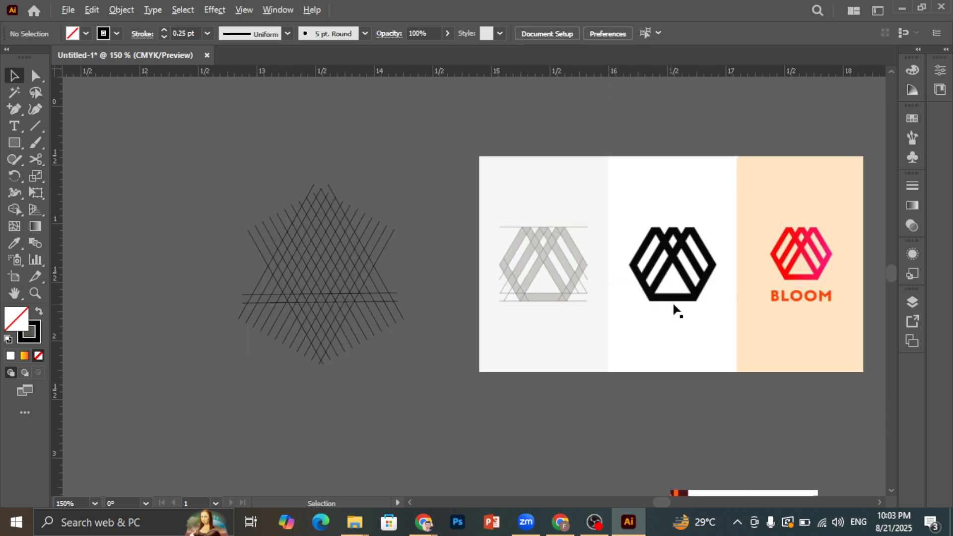
pyautogui.moveTo(405, 354); pyautogui.dragTo(413, 363)
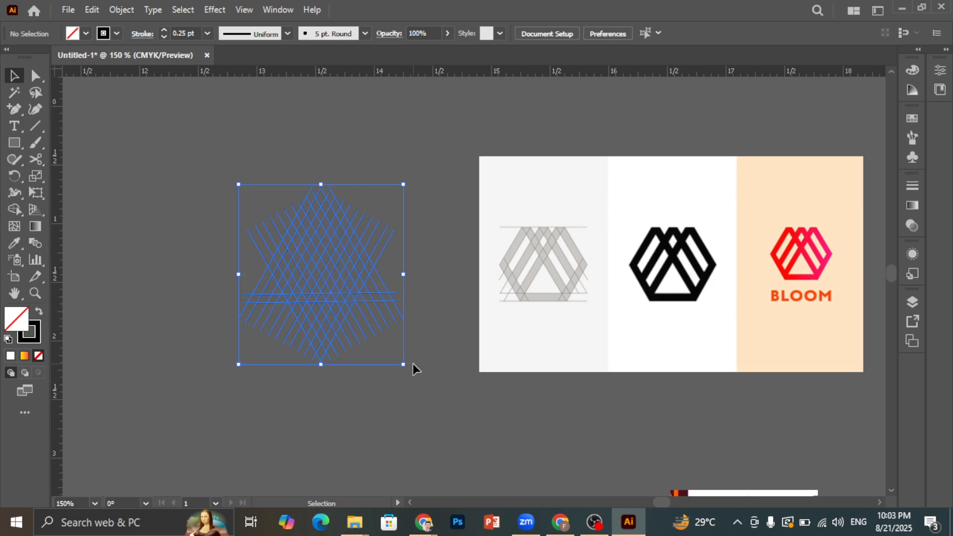
pyautogui.hotkey('ctrl', 'c')
pyautogui.hotkey('ctrl', 'v')
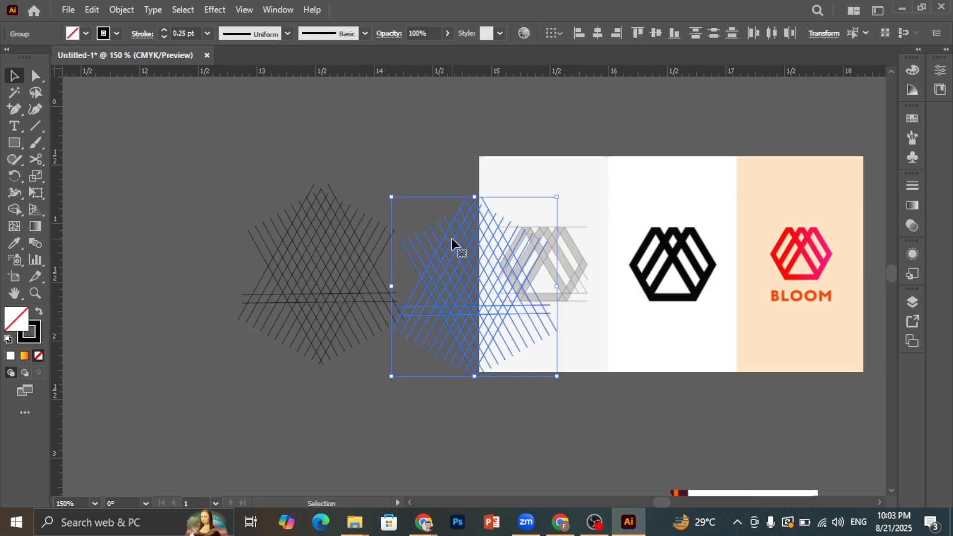
# Move the duplicate lattice up and to the left, clear of the original lattice, and deselect it.
pyautogui.moveTo(454, 245); pyautogui.dragTo(91, 147)
pyautogui.click(258, 205)
pyautogui.scroll(1, 258, 205)
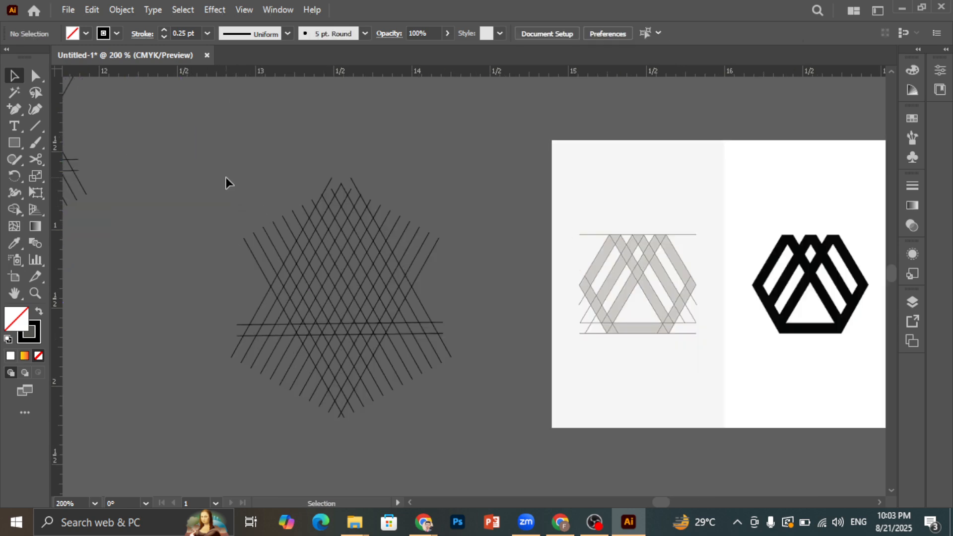
# Merge the central lattice cells between the two horizontal lines into one bottom bar with Shape Builder.
pyautogui.moveTo(434, 388); pyautogui.dragTo(443, 398)
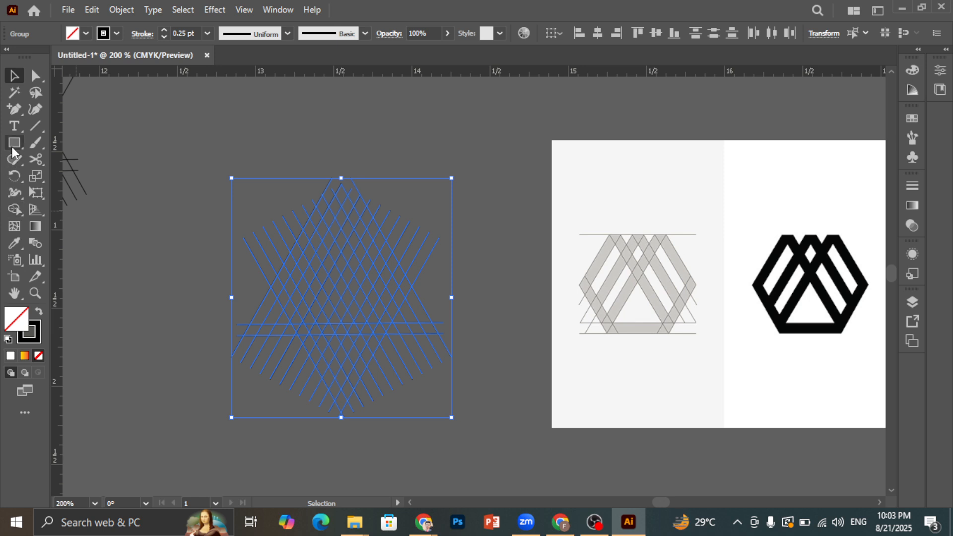
pyautogui.click(14, 211)
pyautogui.scroll(1, 383, 326)
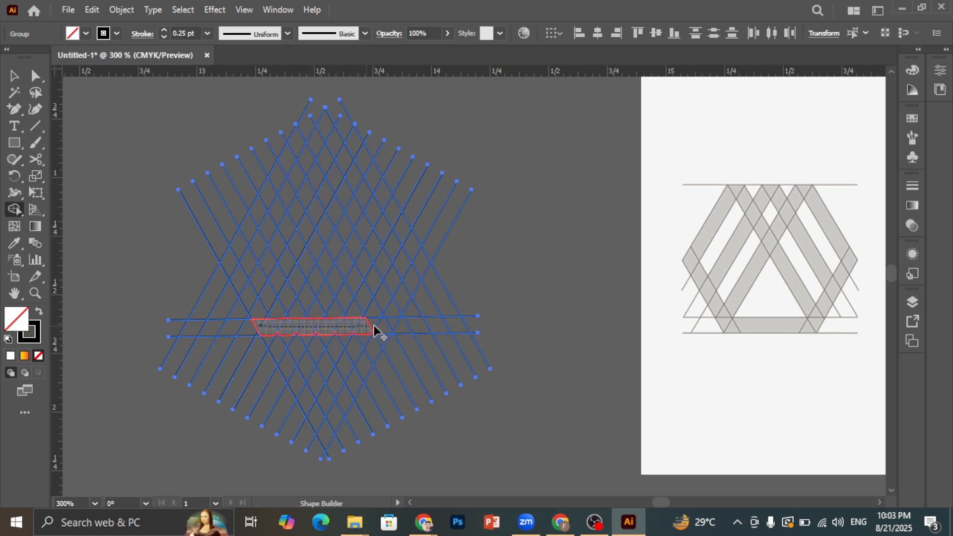
pyautogui.moveTo(389, 323); pyautogui.dragTo(390, 323)
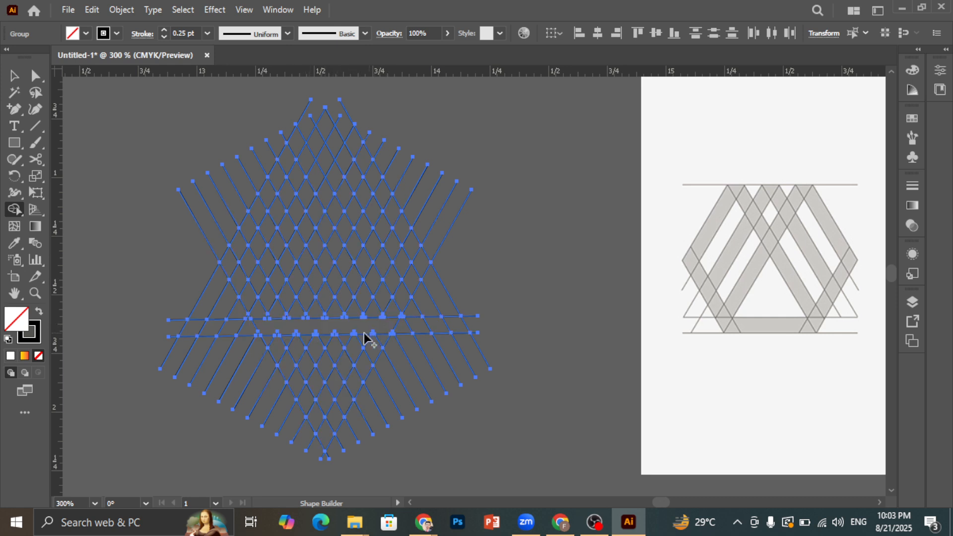
pyautogui.keyDown('ctrl'); pyautogui.click(79, 338); pyautogui.keyUp('ctrl')
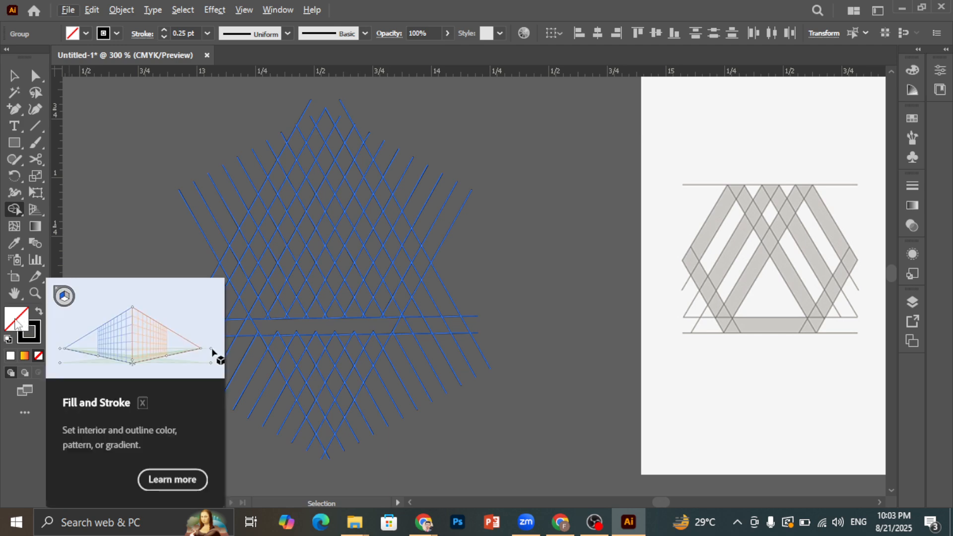
# Set the fill to a bright pinkish red and apply it to the merged bottom bar.
pyautogui.doubleClick(28, 328)
pyautogui.write('ff0049')
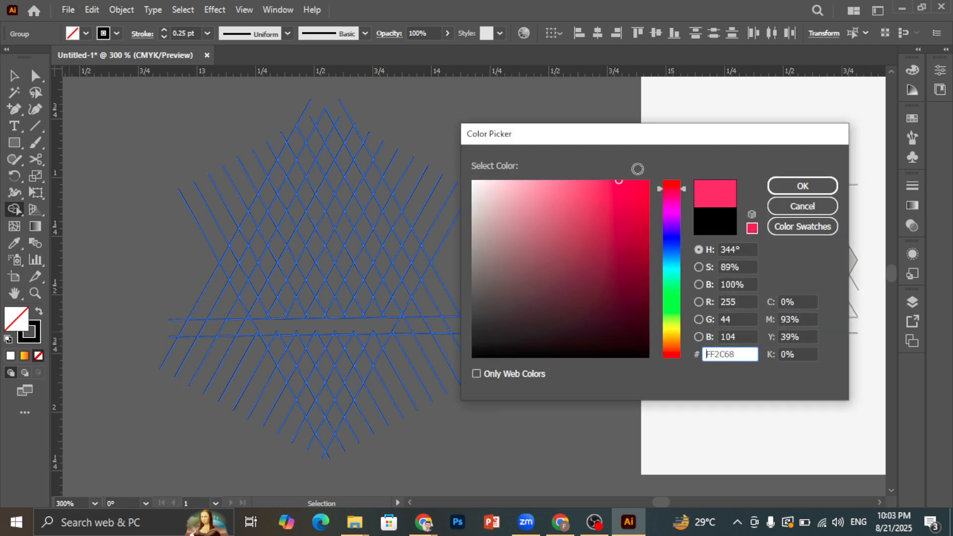
pyautogui.press('Return')
pyautogui.hotkey('ctrl', 'a')
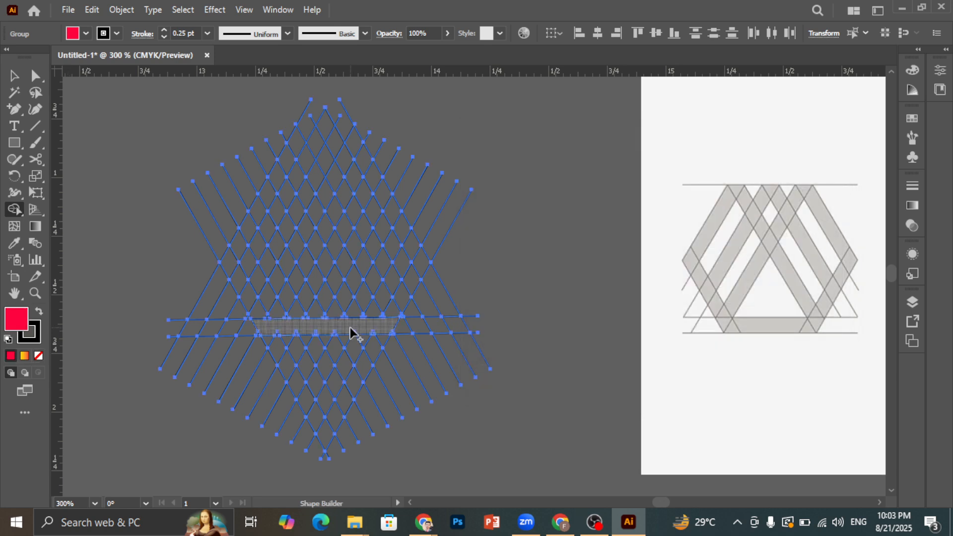
pyautogui.click(351, 327)
# Merge the small triangles along the lower edge of the red bottom bar into it.
pyautogui.scroll(4, 275, 334)
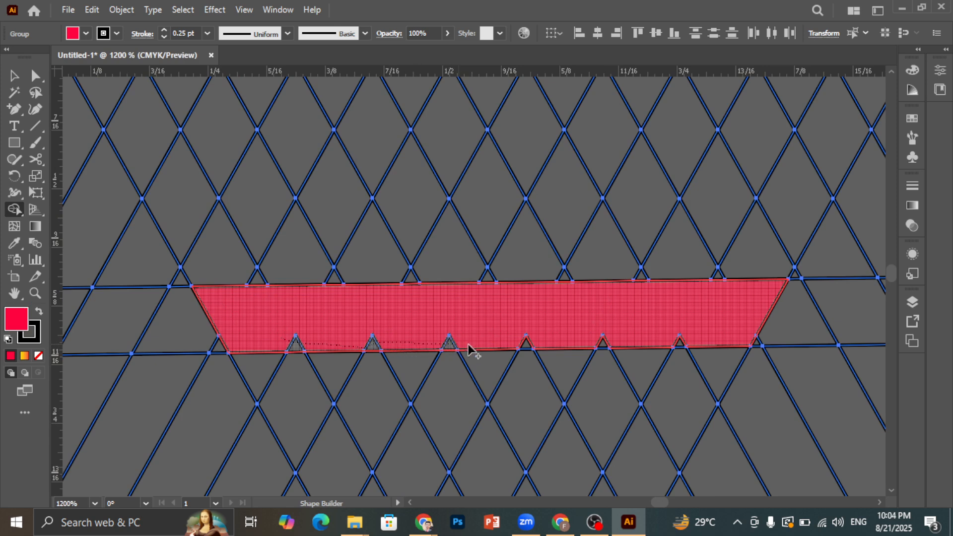
pyautogui.moveTo(468, 344); pyautogui.dragTo(525, 342)
pyautogui.moveTo(687, 340); pyautogui.dragTo(689, 341)
pyautogui.scroll(-1, 295, 334)
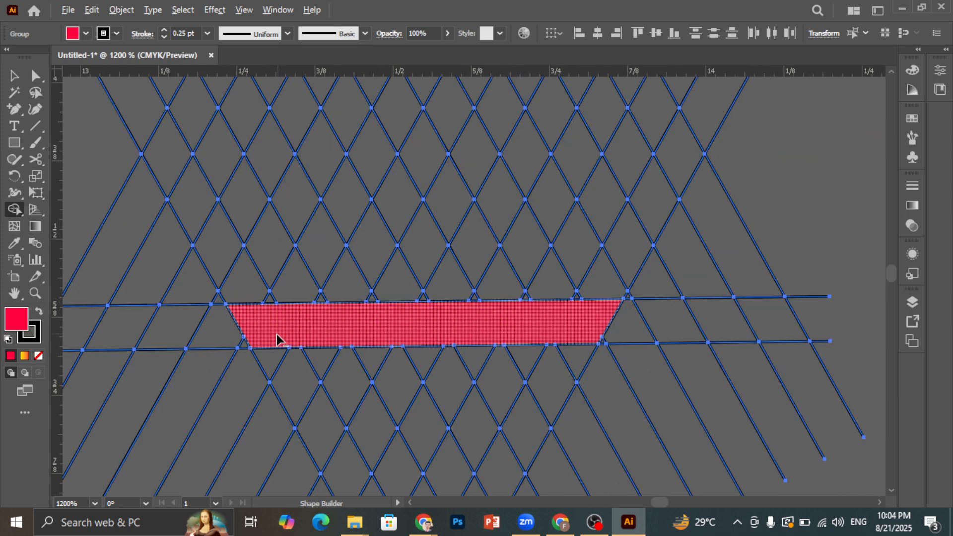
pyautogui.scroll(-4, 309, 338)
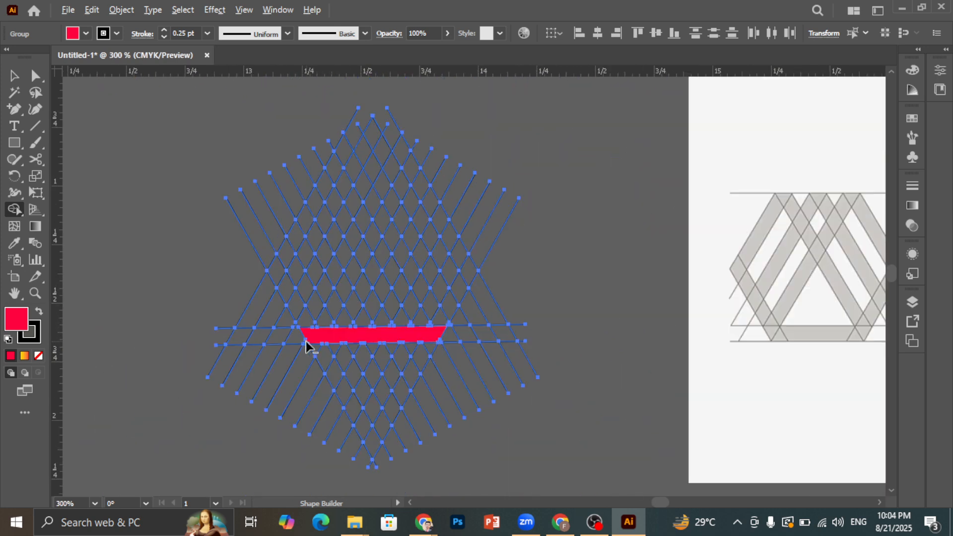
# Merge the diagonal cell strips rising from both ends of the bottom bar into the red shape, forming the hexagon's lower sides.
pyautogui.scroll(1, 446, 344)
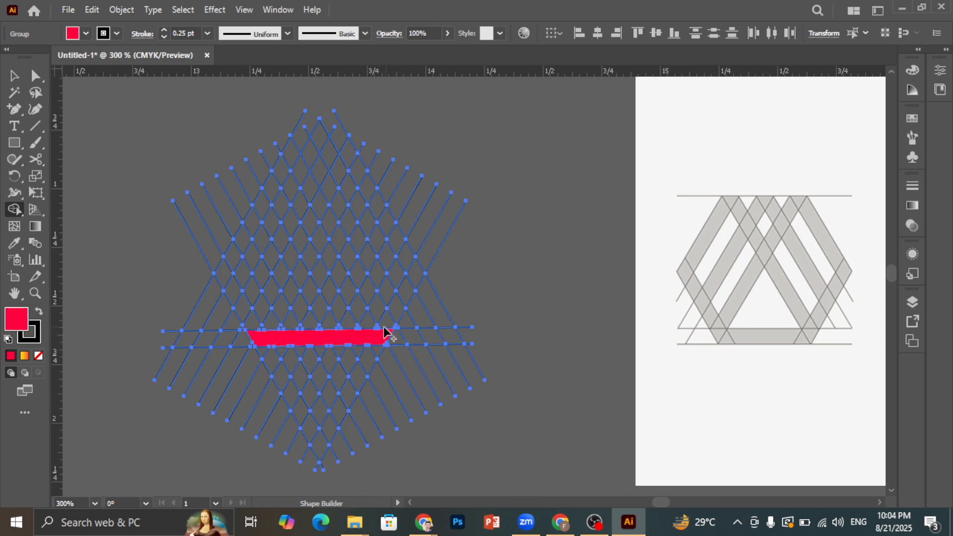
pyautogui.moveTo(381, 333); pyautogui.dragTo(413, 279)
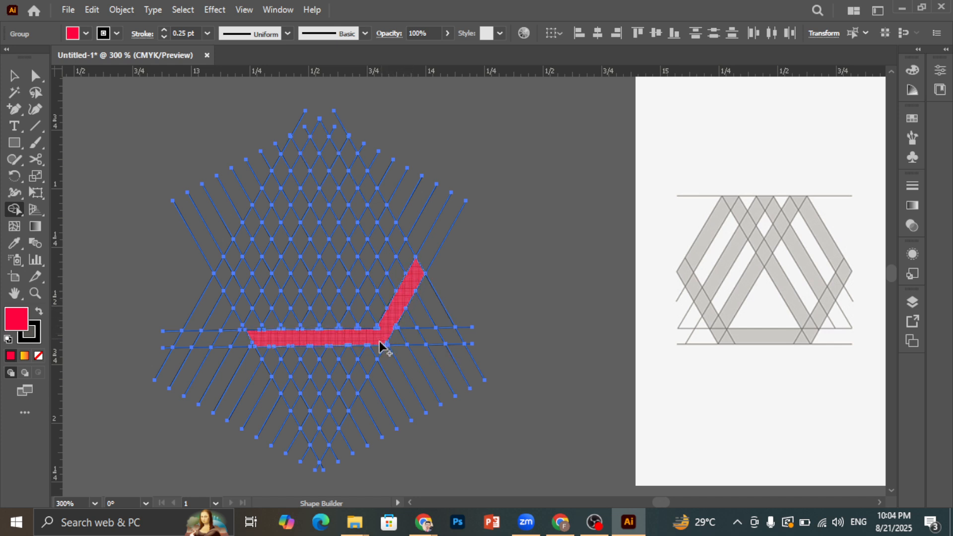
pyautogui.moveTo(252, 329); pyautogui.dragTo(221, 267)
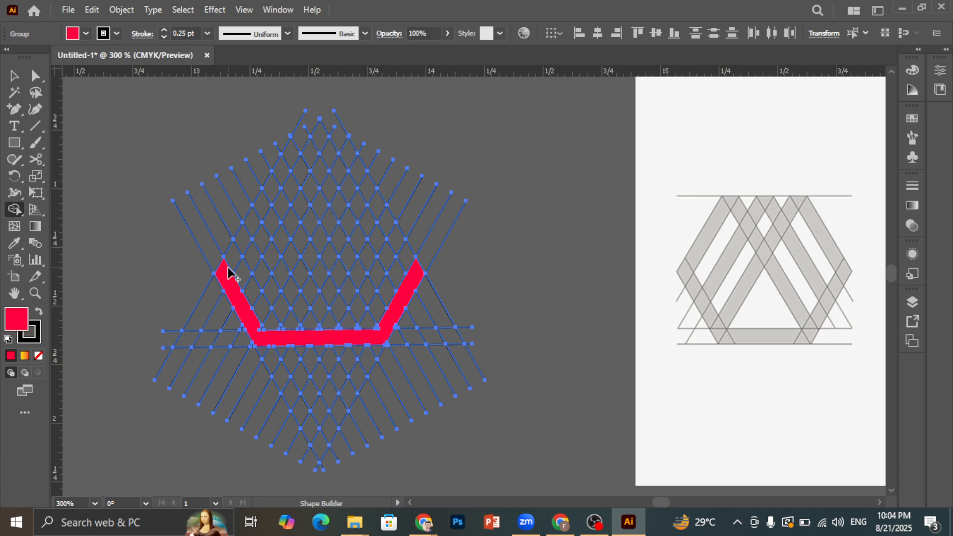
# Draw a horizontal line across the upper lattice, level with the top line of the reference construction logo.
pyautogui.click(40, 126)
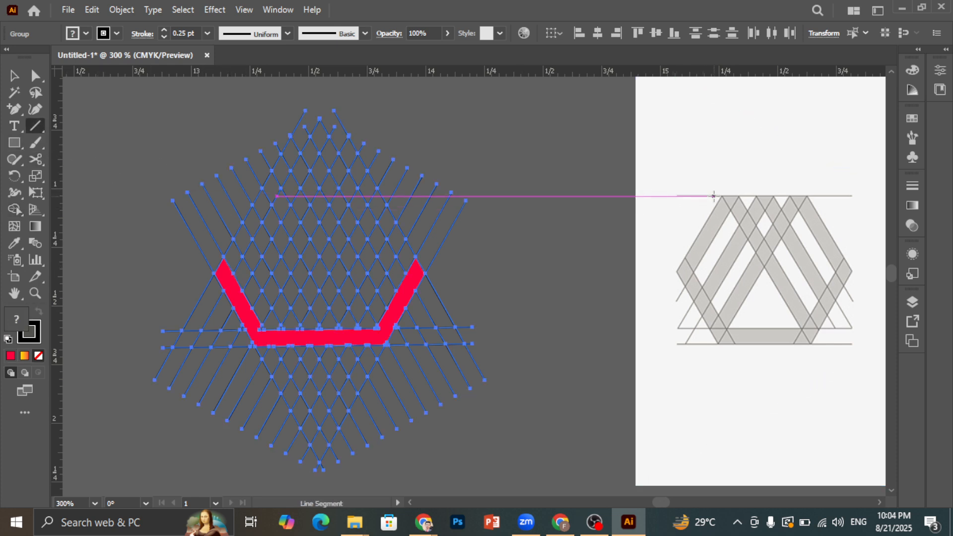
pyautogui.moveTo(714, 196); pyautogui.dragTo(142, 191)
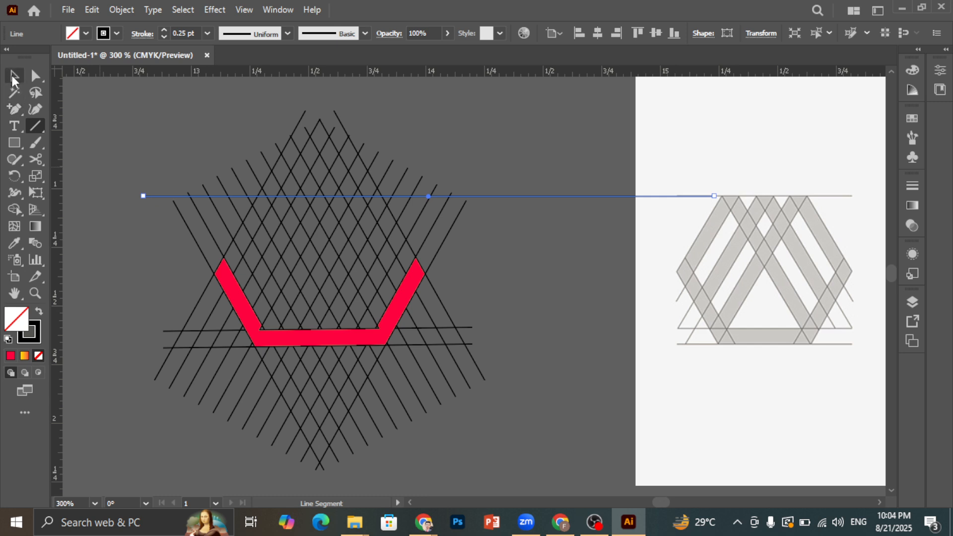
pyautogui.click(14, 76)
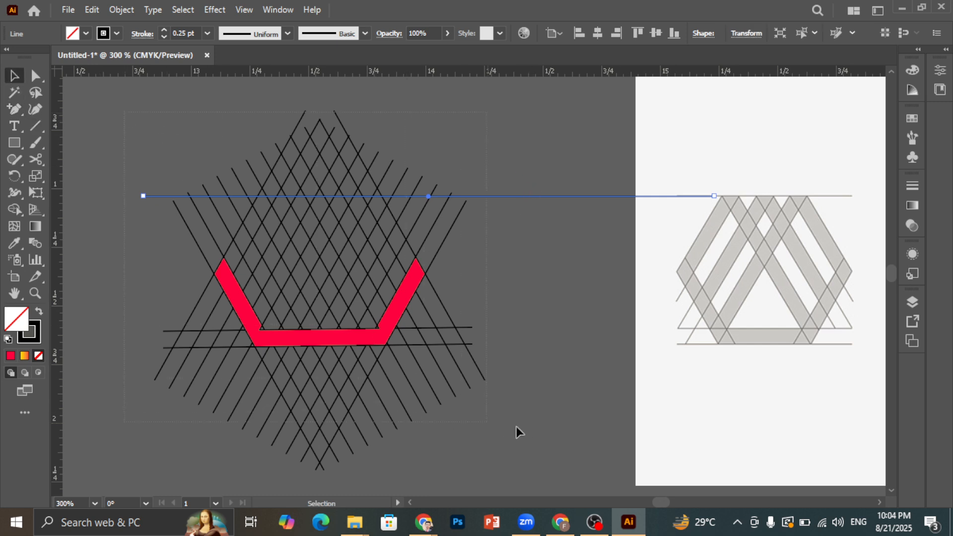
# Try to merge the small gaps at the inner corners of the red bottom bar into the shape.
pyautogui.hotkey('ctrl', 'a')
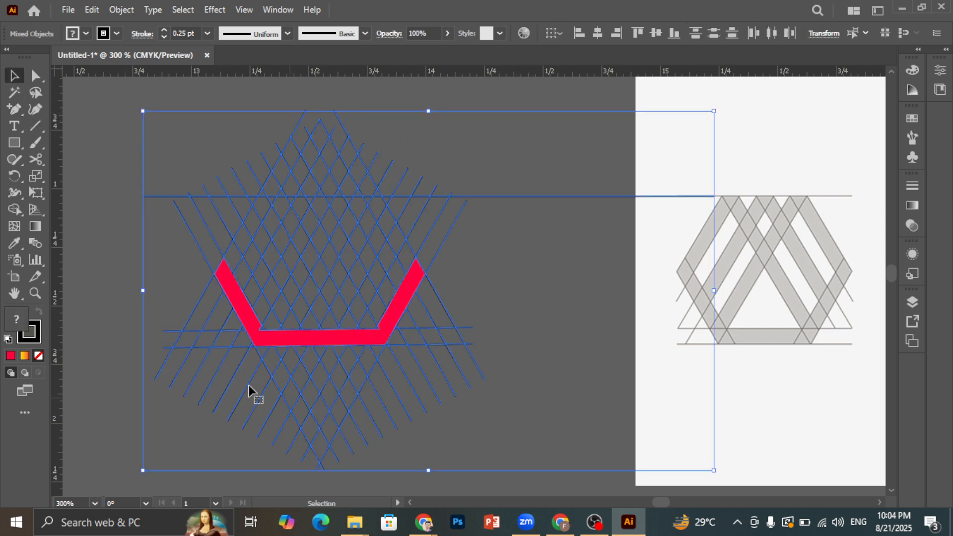
pyautogui.click(13, 209)
pyautogui.scroll(2, 258, 319)
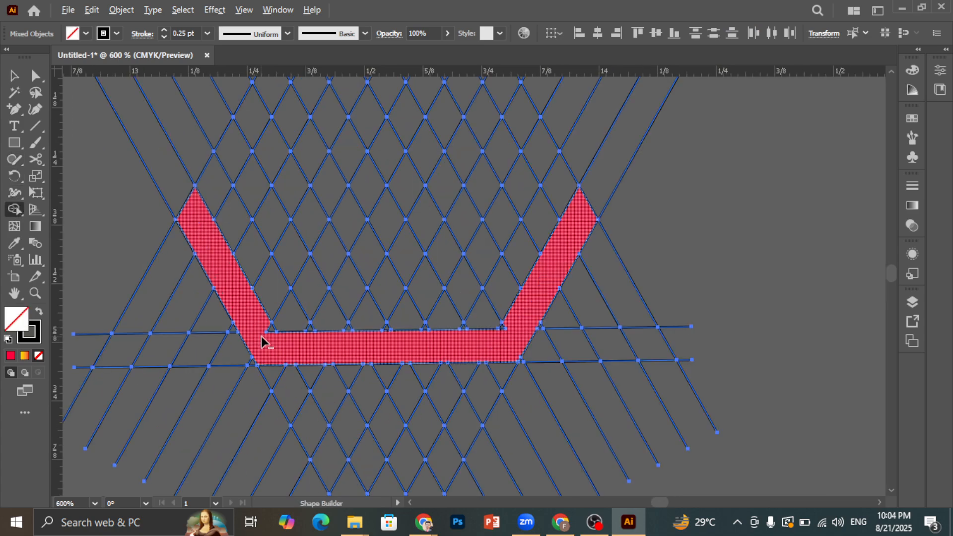
pyautogui.click(274, 332)
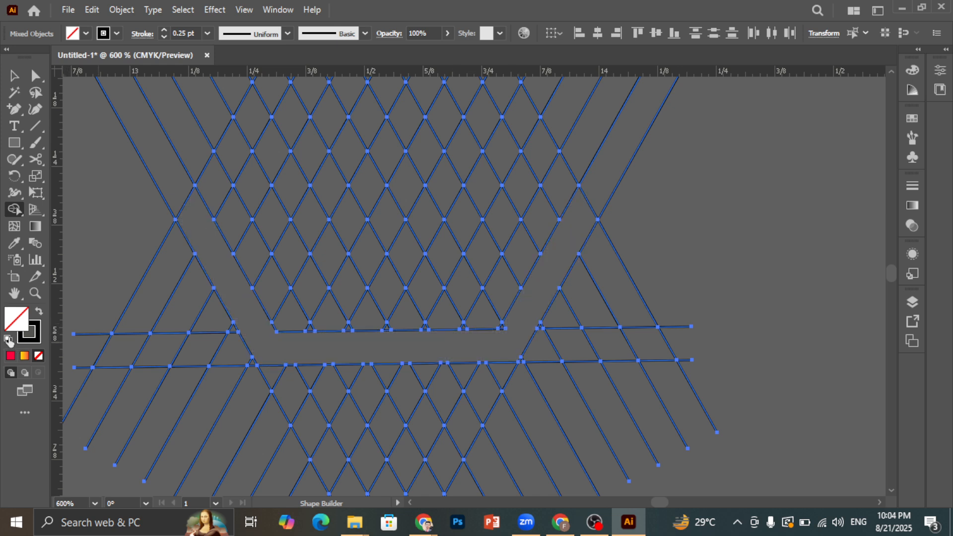
pyautogui.click(11, 358)
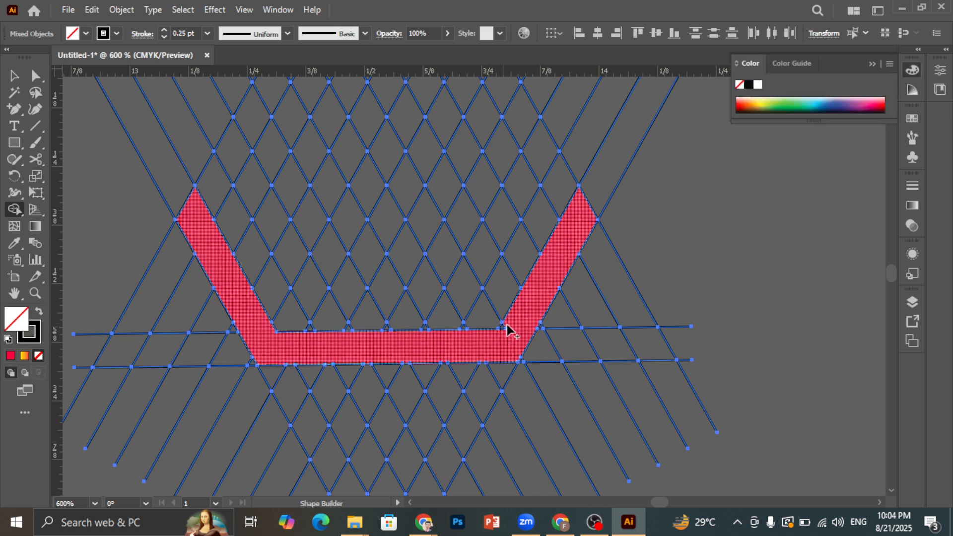
pyautogui.moveTo(508, 323); pyautogui.dragTo(502, 328)
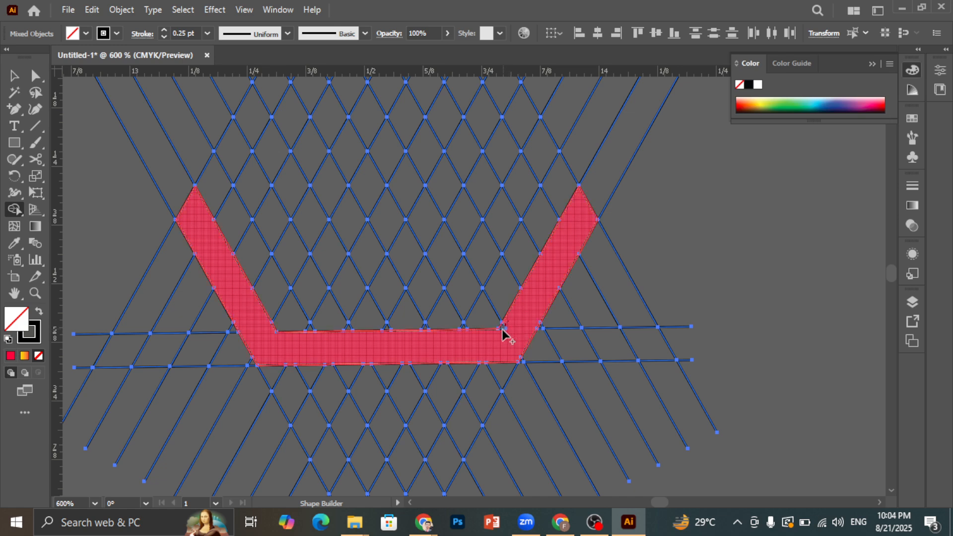
pyautogui.scroll(-1, 344, 365)
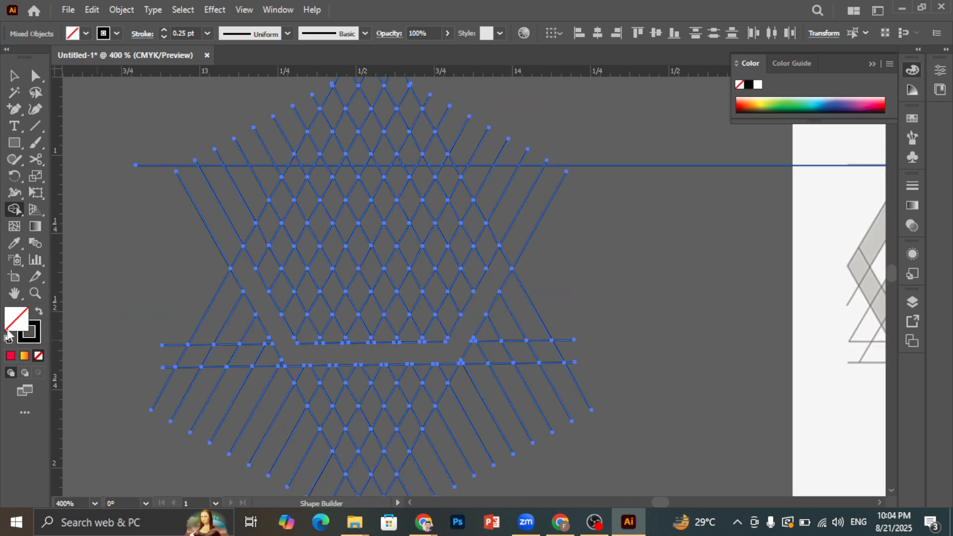
pyautogui.click(11, 355)
pyautogui.hotkey('ctrl', 'shift', 'a')
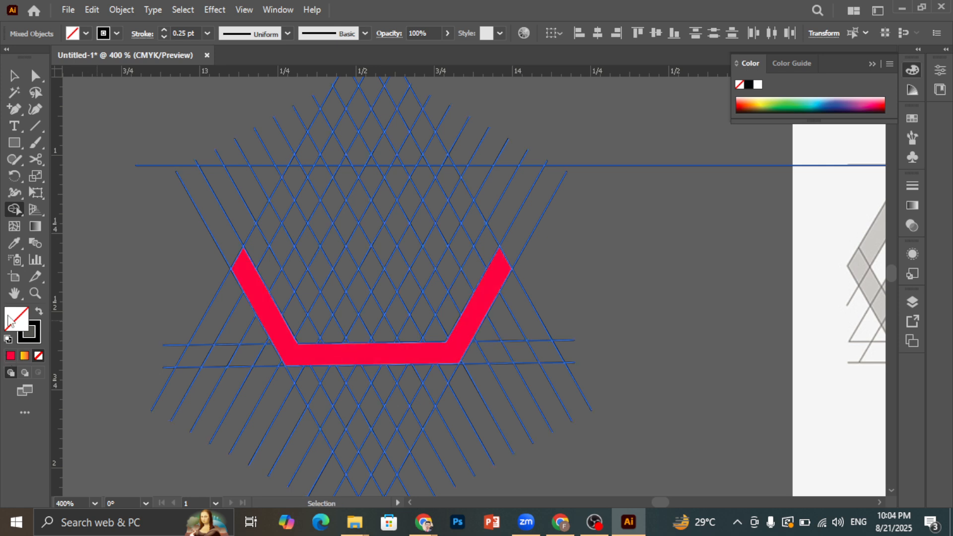
# Set the Shape Builder fill to a bright pinkish red with the lattice selected.
pyautogui.doubleClick(11, 320)
pyautogui.moveTo(594, 237); pyautogui.dragTo(649, 181)
pyautogui.click(799, 186)
pyautogui.hotkey('ctrl', 'a')
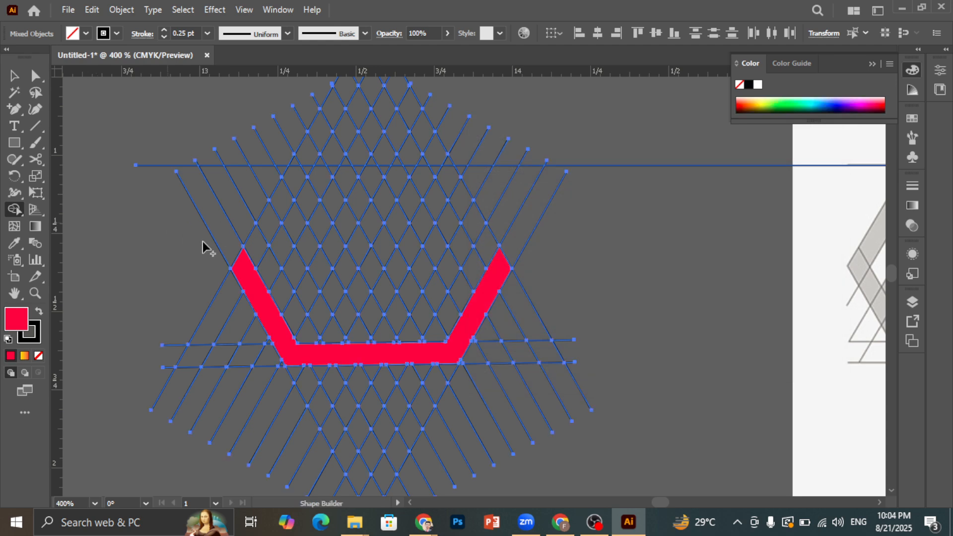
# Try to merge the hexagon's upper-left side, from the new top line down to the red shape.
pyautogui.scroll(1, 214, 258)
pyautogui.scroll(-2, 229, 268)
pyautogui.scroll(4, 283, 213)
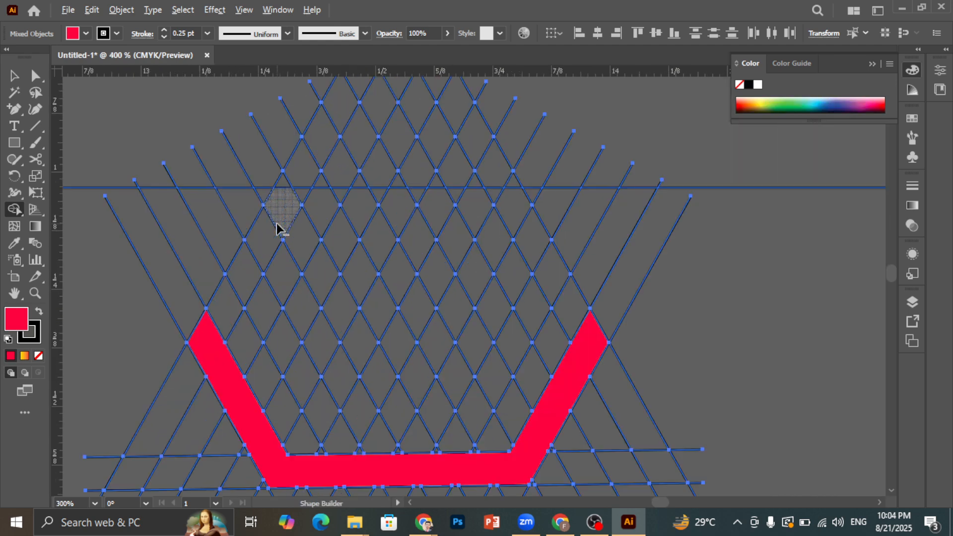
pyautogui.moveTo(278, 210); pyautogui.dragTo(219, 333)
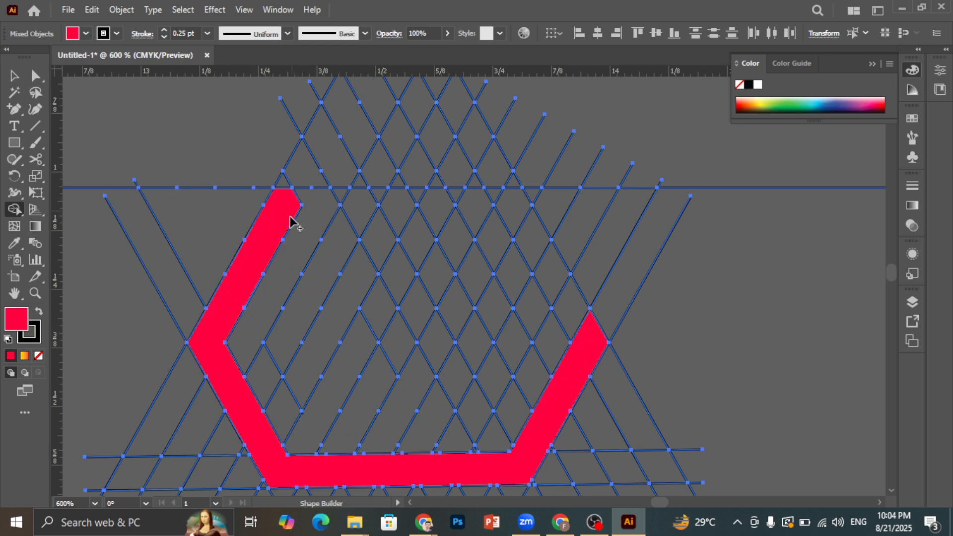
pyautogui.hotkey('ctrl', 'z')
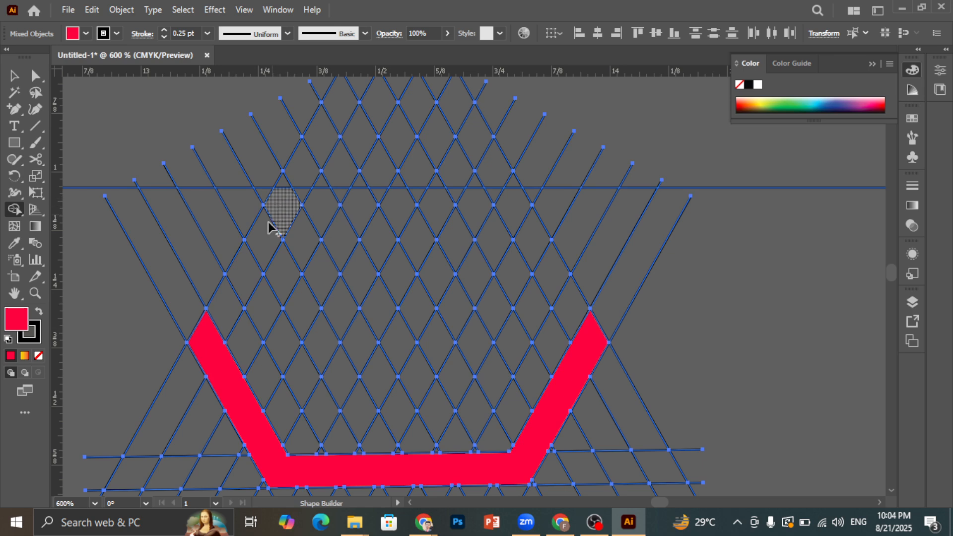
pyautogui.moveTo(219, 336)
pyautogui.mouseDown()
pyautogui.moveTo(276, 220)
pyautogui.moveTo(219, 323)
pyautogui.mouseUp()
pyautogui.hotkey('ctrl', 'z')
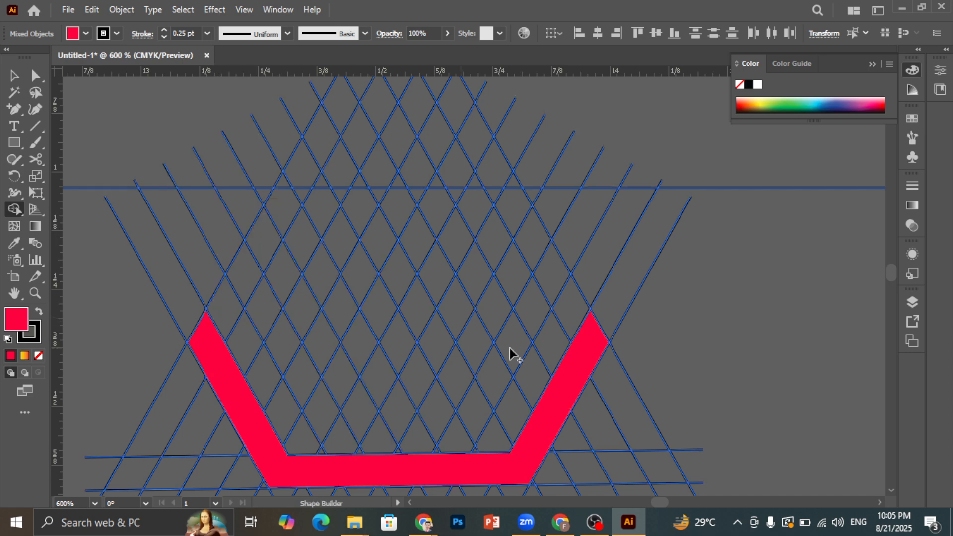
# Reselect the original lattice together with the red shape and the top line for Shape Builder, excluding the duplicate lattice.
pyautogui.scroll(-2, 585, 334)
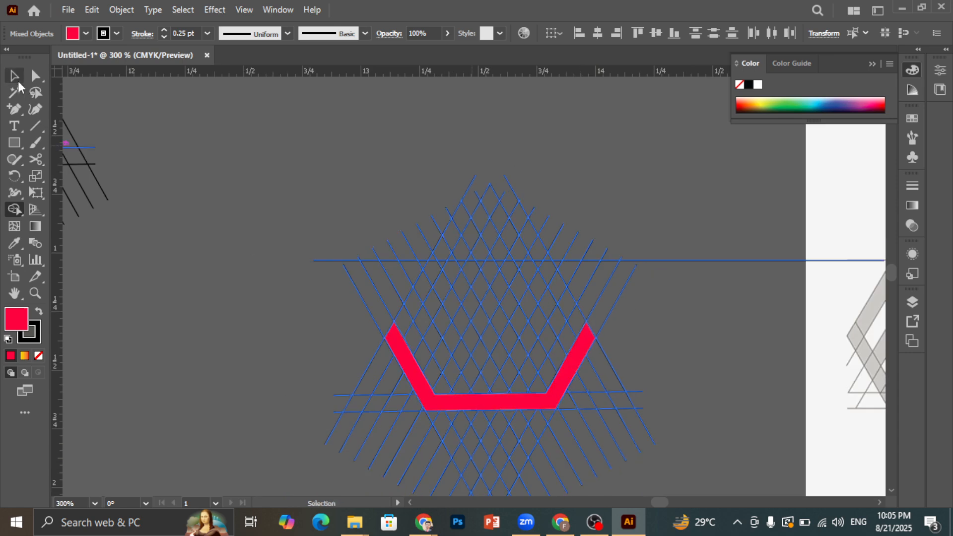
pyautogui.click(14, 75)
pyautogui.click(186, 120)
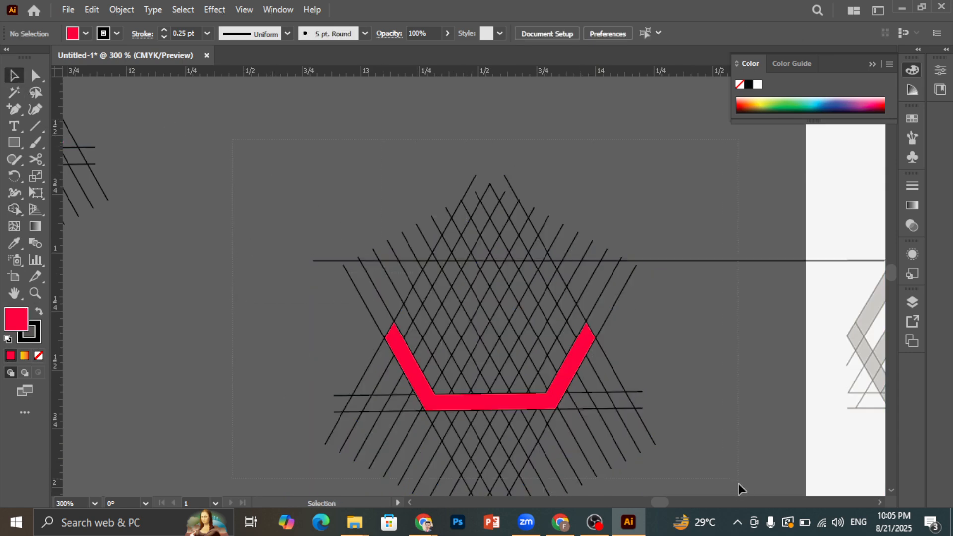
pyautogui.moveTo(738, 484); pyautogui.dragTo(686, 485)
pyautogui.moveTo(658, 490); pyautogui.dragTo(658, 490)
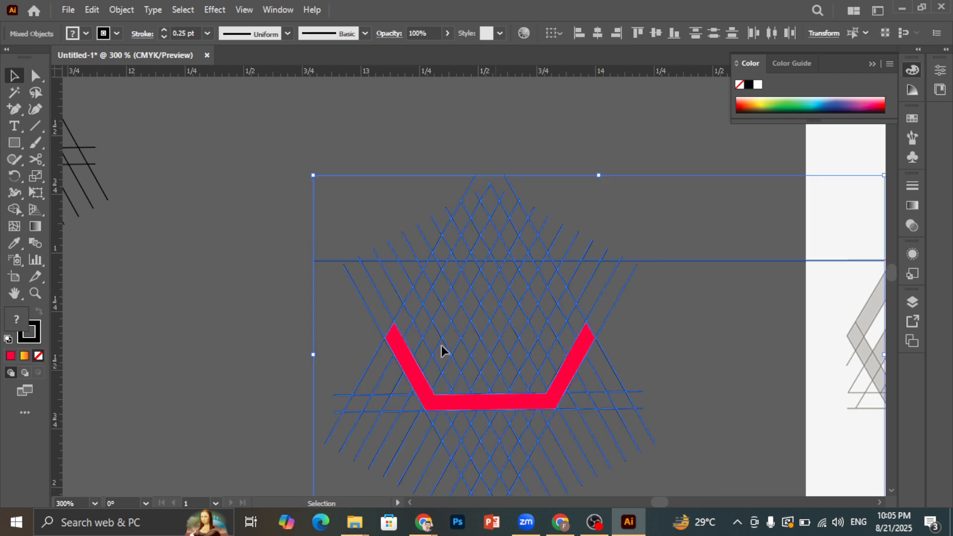
pyautogui.click(14, 209)
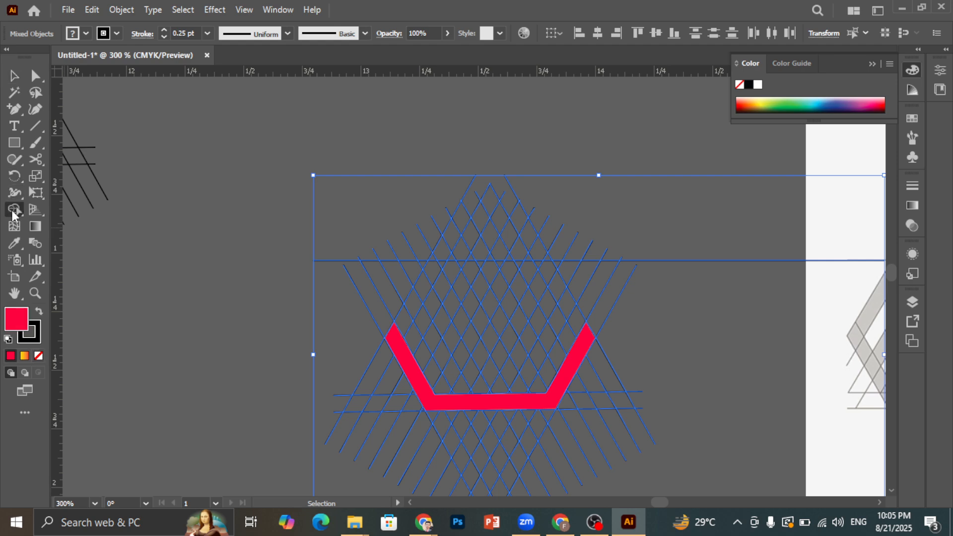
# Try to merge the upper-left side and the adjoining cells beneath the top line into the red shape.
pyautogui.scroll(2, 442, 285)
pyautogui.moveTo(422, 254)
pyautogui.mouseDown()
pyautogui.moveTo(356, 382)
pyautogui.moveTo(411, 267)
pyautogui.moveTo(431, 255)
pyautogui.moveTo(498, 253)
pyautogui.mouseUp()
pyautogui.scroll(-3, 312, 299)
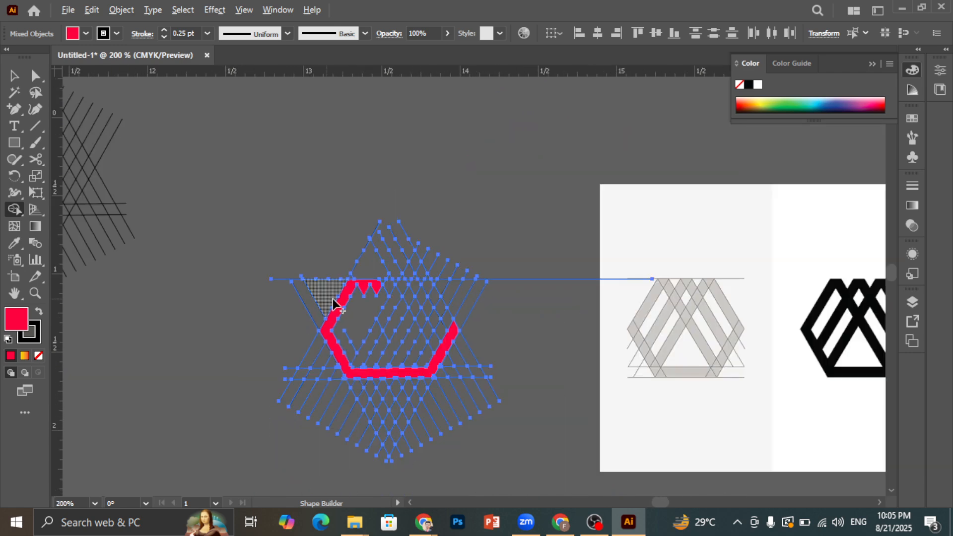
pyautogui.hotkey('ctrl', 'z')
# Merge the diagonal strip of the hexagon's upper-right side, up to the top line, into the red shape.
pyautogui.scroll(2, 484, 311)
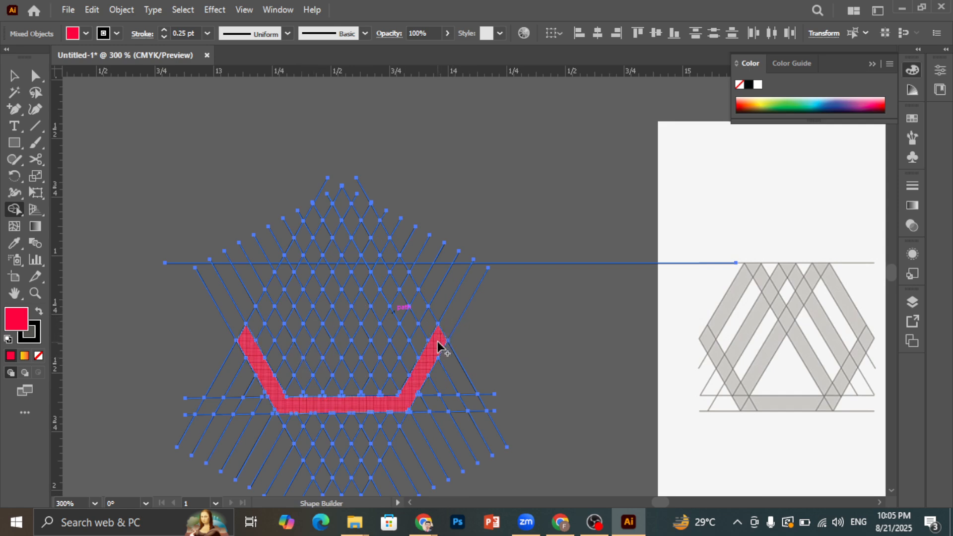
pyautogui.moveTo(440, 335); pyautogui.dragTo(404, 281)
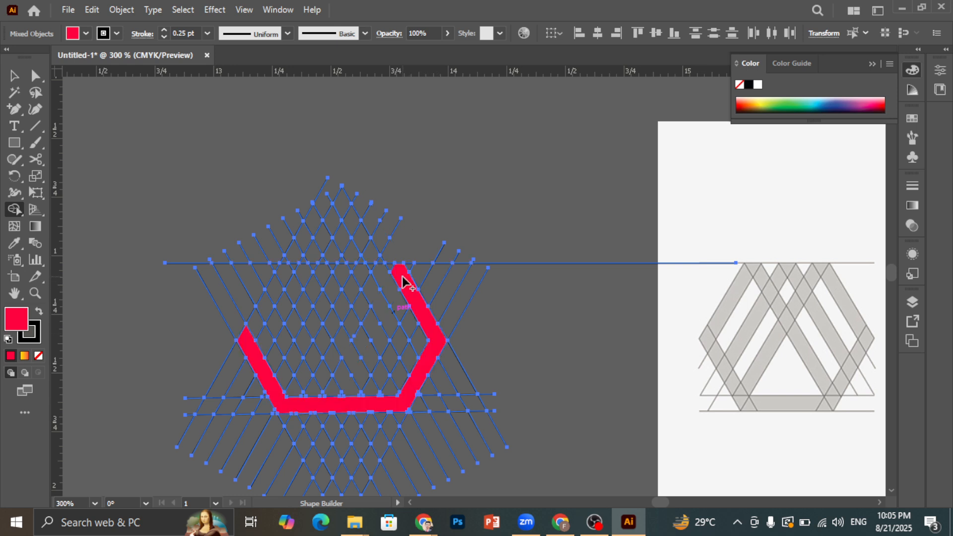
# Try to merge the hexagon's upper-left side and the inner diagonal strip next to its upper-right side in red.
pyautogui.press('ctrl')
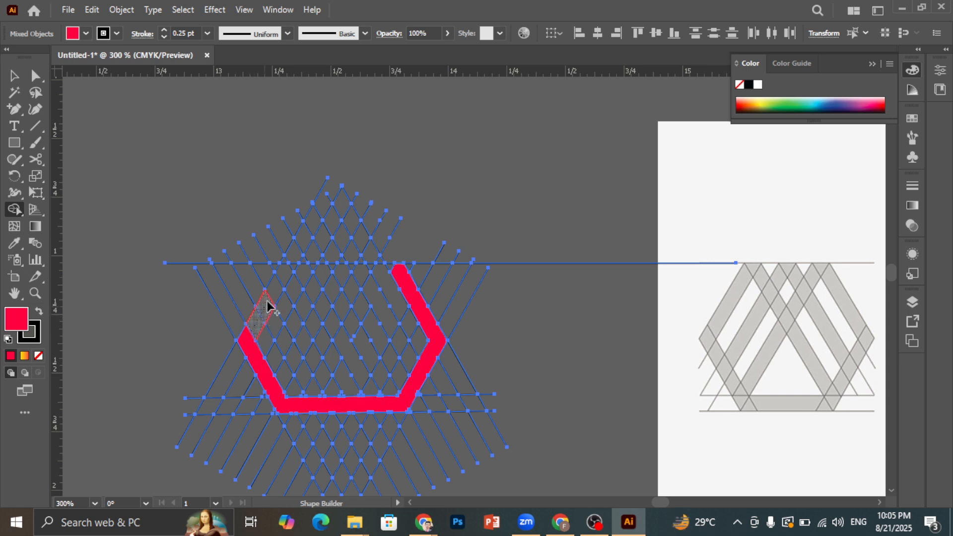
pyautogui.moveTo(267, 307); pyautogui.dragTo(281, 283)
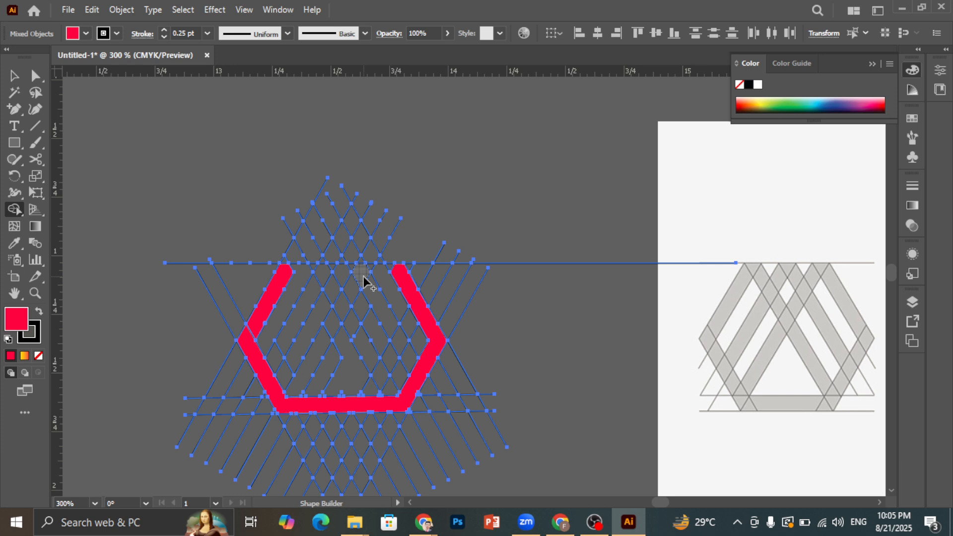
pyautogui.moveTo(363, 277); pyautogui.dragTo(370, 290)
pyautogui.moveTo(389, 325); pyautogui.dragTo(406, 357)
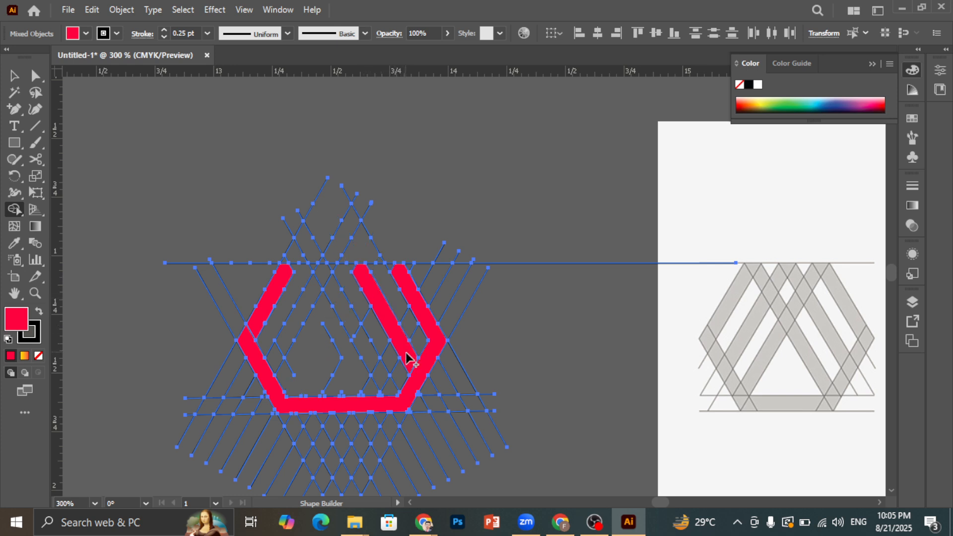
pyautogui.click(418, 375)
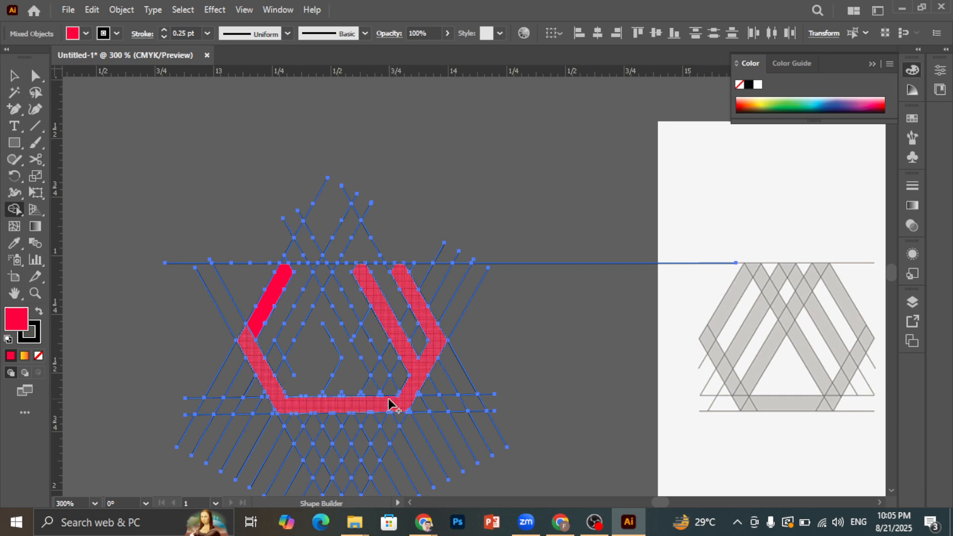
# Try to merge the central inverted-V band, from the lower-left side up to the top line and down to the bottom-right corner.
pyautogui.moveTo(386, 383); pyautogui.dragTo(320, 273)
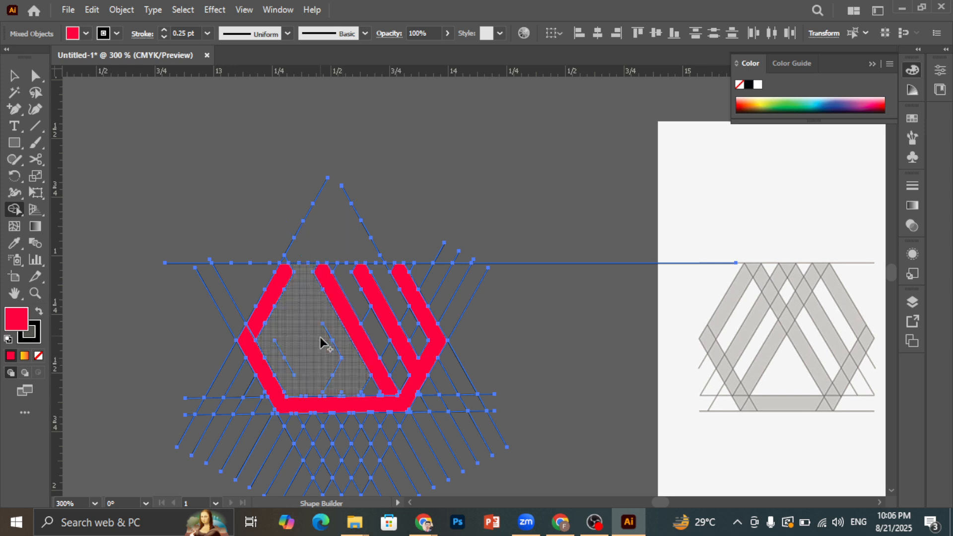
pyautogui.hotkey('ctrl', 'z')
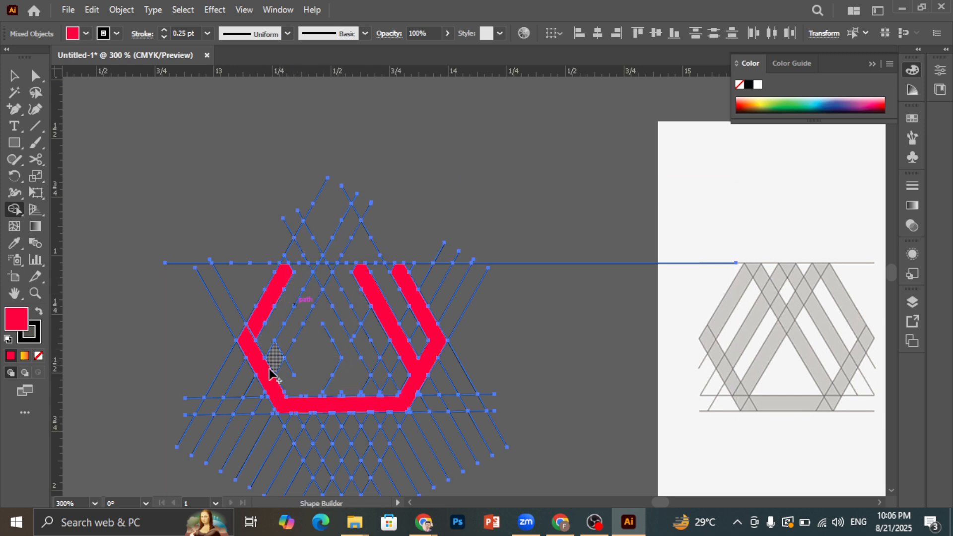
pyautogui.moveTo(270, 374)
pyautogui.mouseDown()
pyautogui.moveTo(283, 379)
pyautogui.moveTo(324, 283)
pyautogui.moveTo(392, 396)
pyautogui.mouseUp()
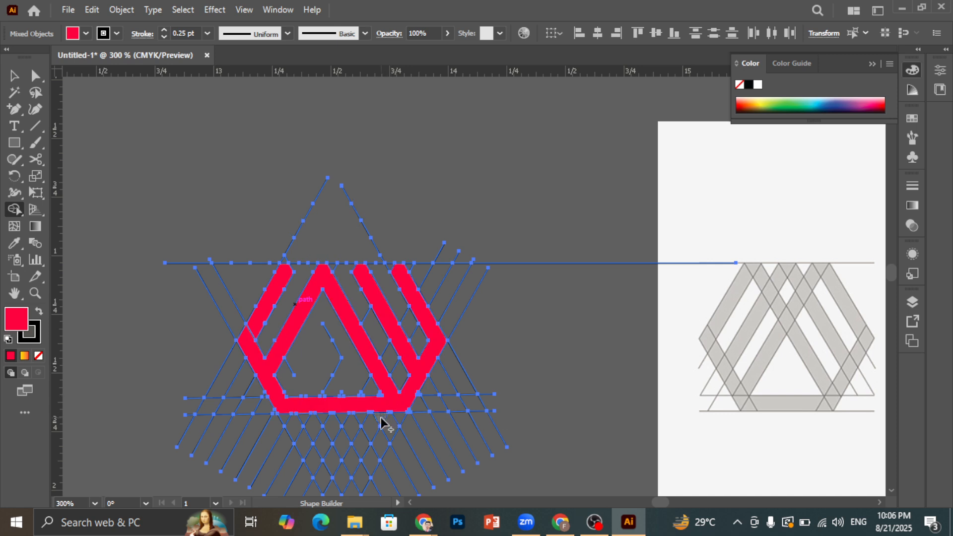
# Undo the merges of the inner strips and both upper sides, back to the red lower half of the hexagon.
pyautogui.press('v')
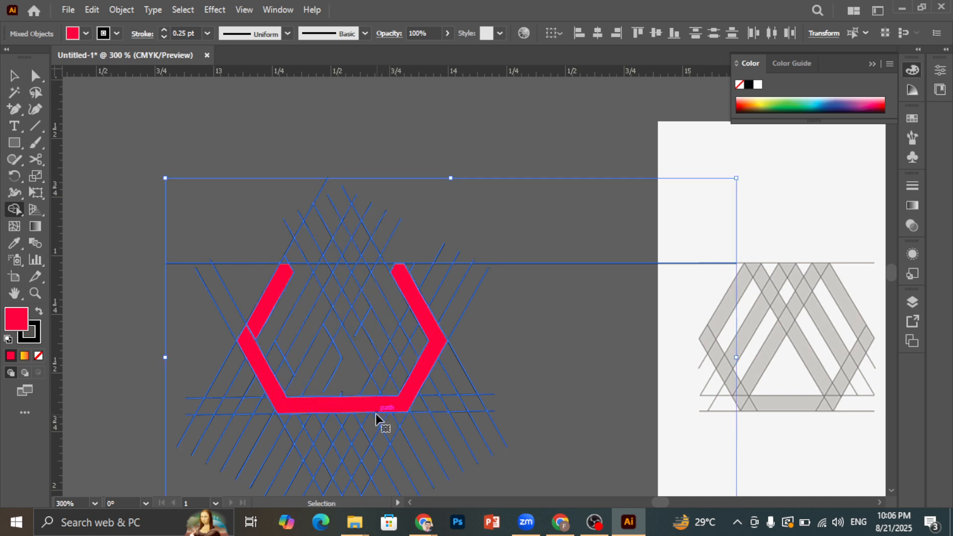
pyautogui.hotkey('ctrl', 'z')
pyautogui.hotkey('ctrl', 'z')
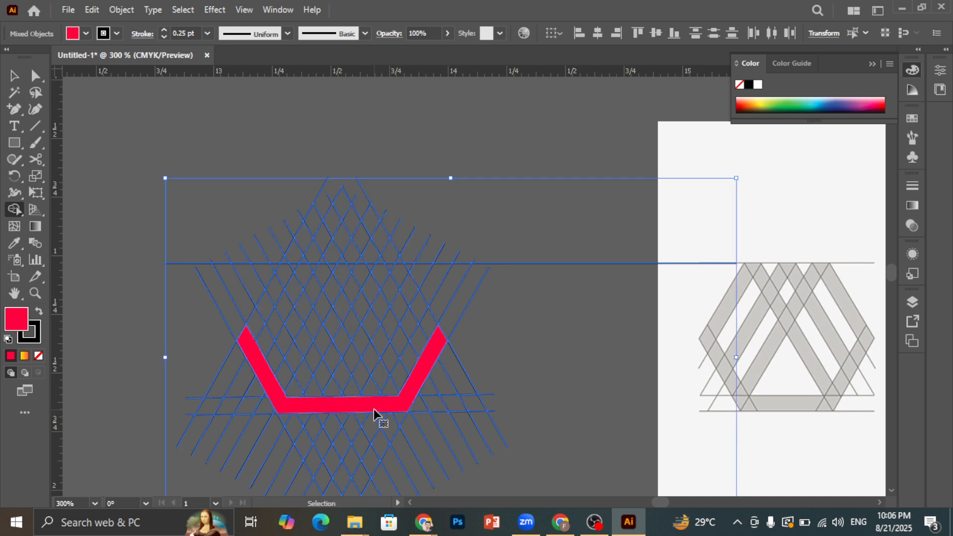
# Try to merge the hexagon's upper-left side up to the top line with Shape Builder.
pyautogui.hotkey('shift', 'm')
pyautogui.moveTo(250, 338); pyautogui.dragTo(291, 271)
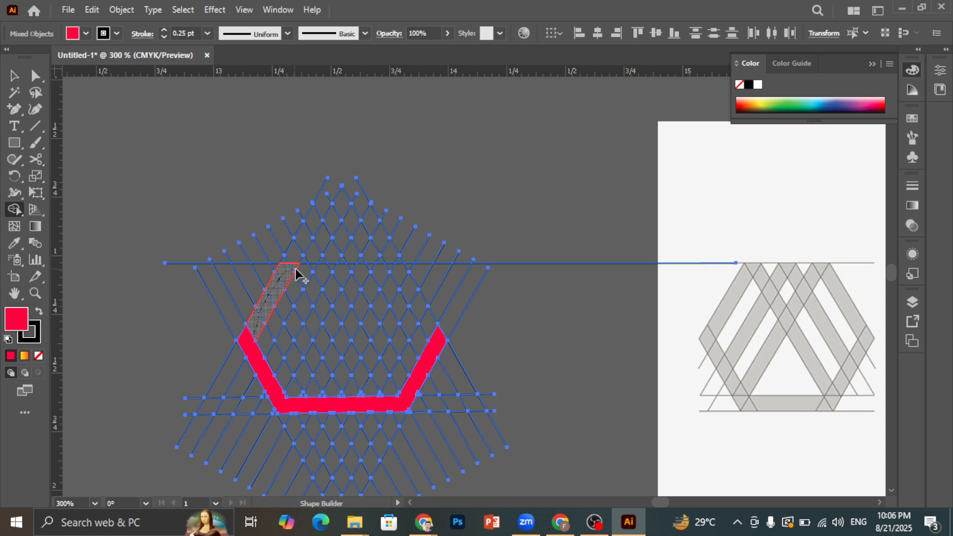
pyautogui.moveTo(295, 268); pyautogui.dragTo(295, 272)
pyautogui.hotkey('ctrl', 'z')
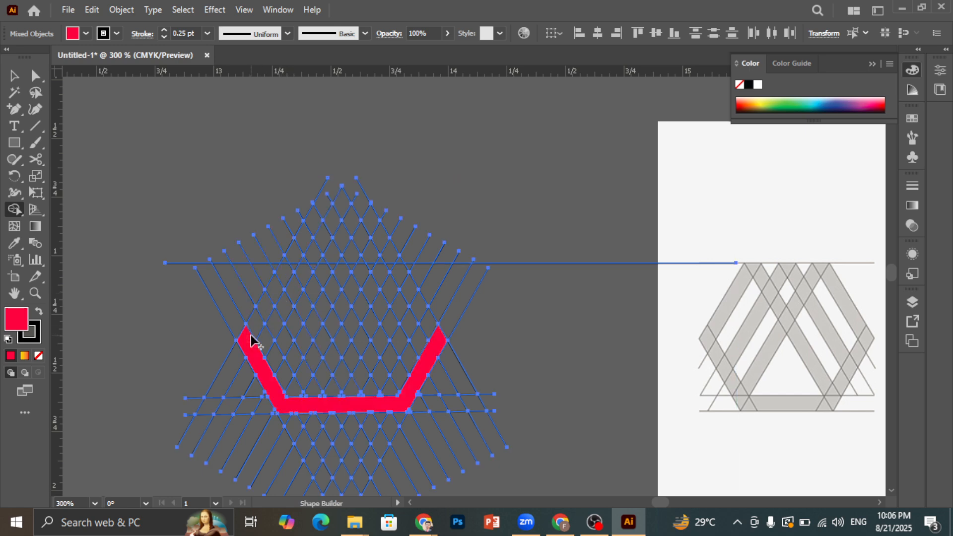
# Merge the upper-left side and the diagonal strip from its top end down to the bottom bar into the red shape.
pyautogui.moveTo(250, 336)
pyautogui.mouseDown()
pyautogui.moveTo(285, 273)
pyautogui.moveTo(355, 394)
pyautogui.mouseUp()
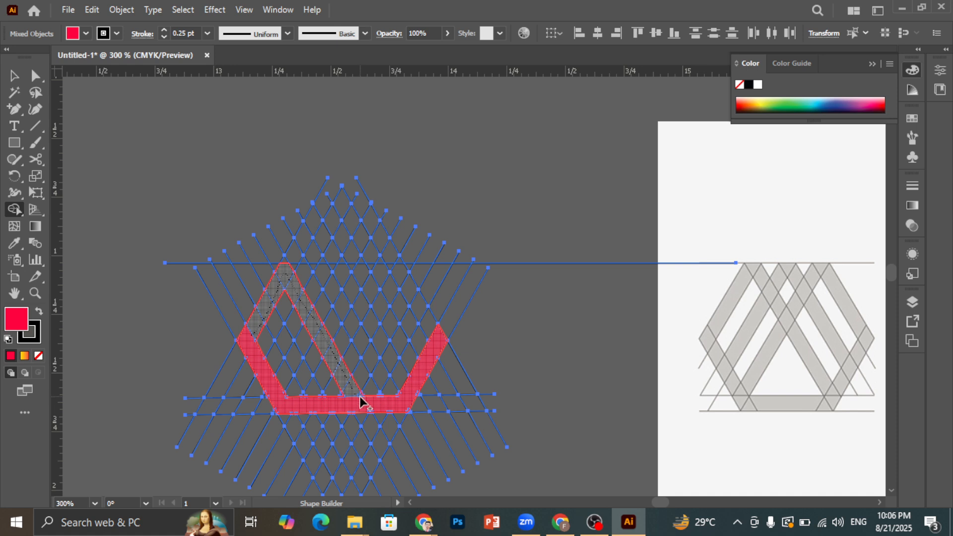
pyautogui.moveTo(361, 401); pyautogui.dragTo(363, 400)
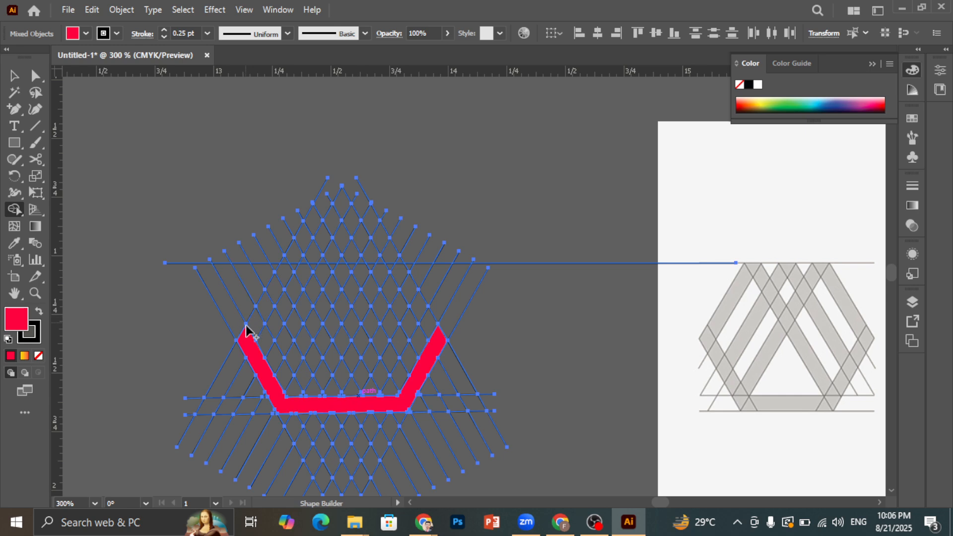
pyautogui.moveTo(252, 330); pyautogui.dragTo(285, 274)
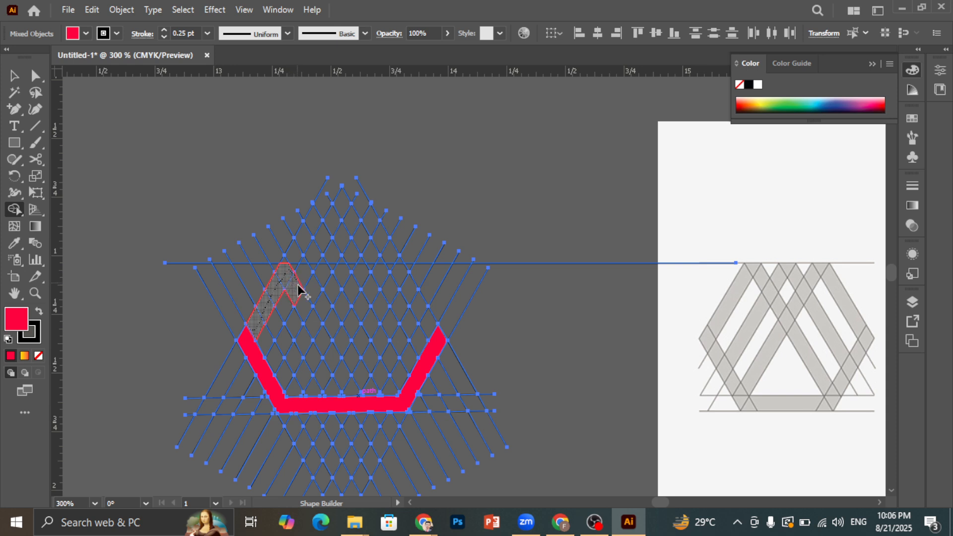
pyautogui.moveTo(314, 328)
pyautogui.mouseDown()
pyautogui.moveTo(352, 400)
pyautogui.moveTo(358, 395)
pyautogui.mouseUp()
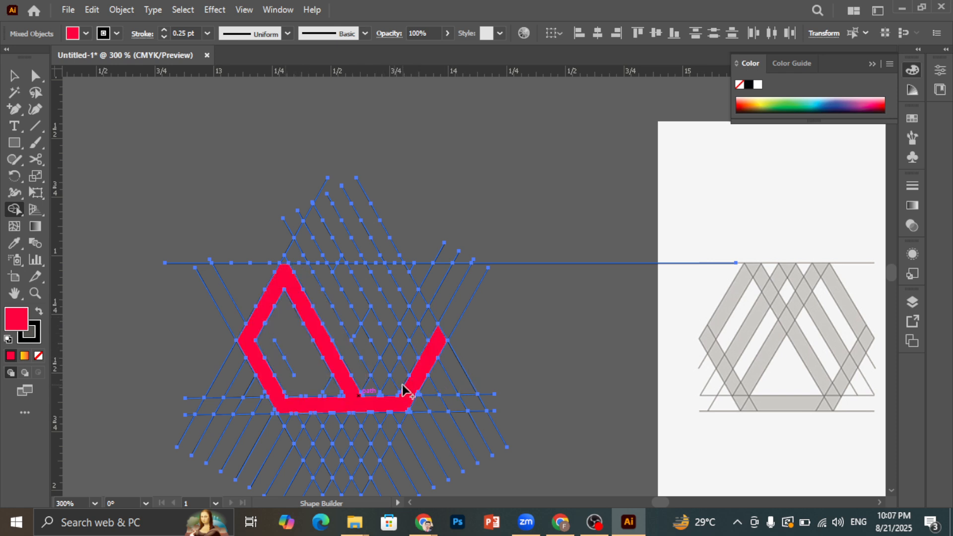
# Merge the two remaining inner diagonal strips and the hexagon's upper-right side in red, up to the top line.
pyautogui.click(394, 401)
pyautogui.click(350, 314)
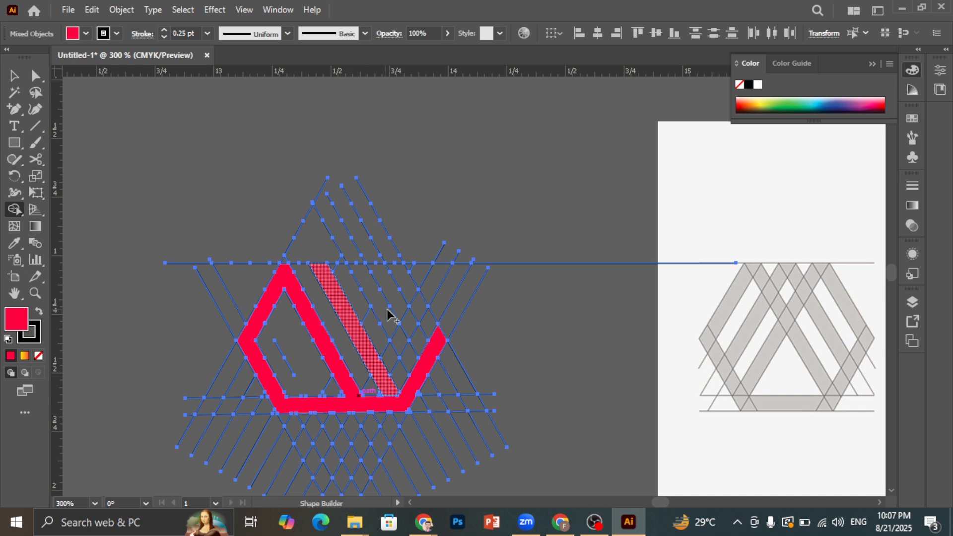
pyautogui.click(436, 337)
pyautogui.moveTo(417, 364)
pyautogui.mouseDown()
pyautogui.moveTo(382, 303)
pyautogui.moveTo(397, 312)
pyautogui.mouseUp()
pyautogui.moveTo(434, 343); pyautogui.dragTo(412, 291)
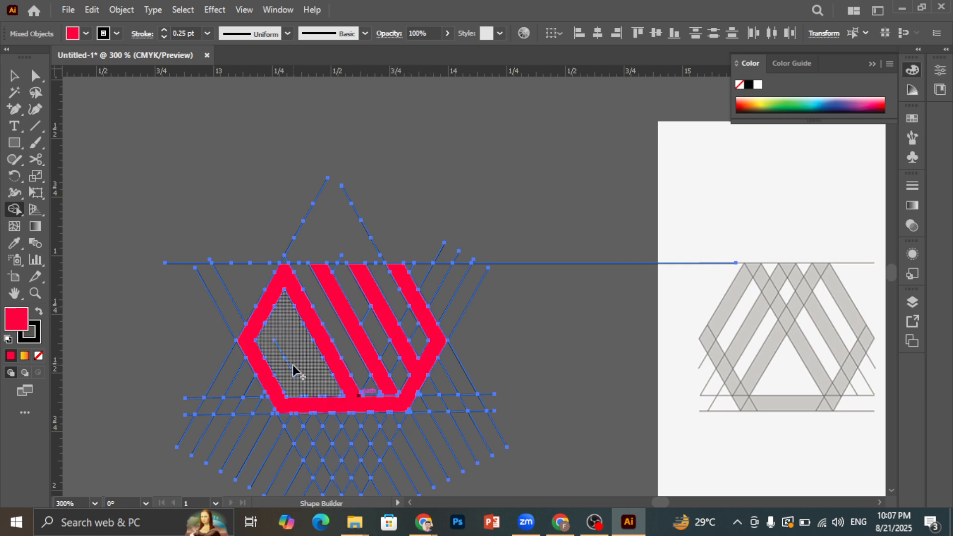
# Deselect the lattice artwork and move the Bloom reference image farther right, clear of the lattice's top line.
pyautogui.press('alt')
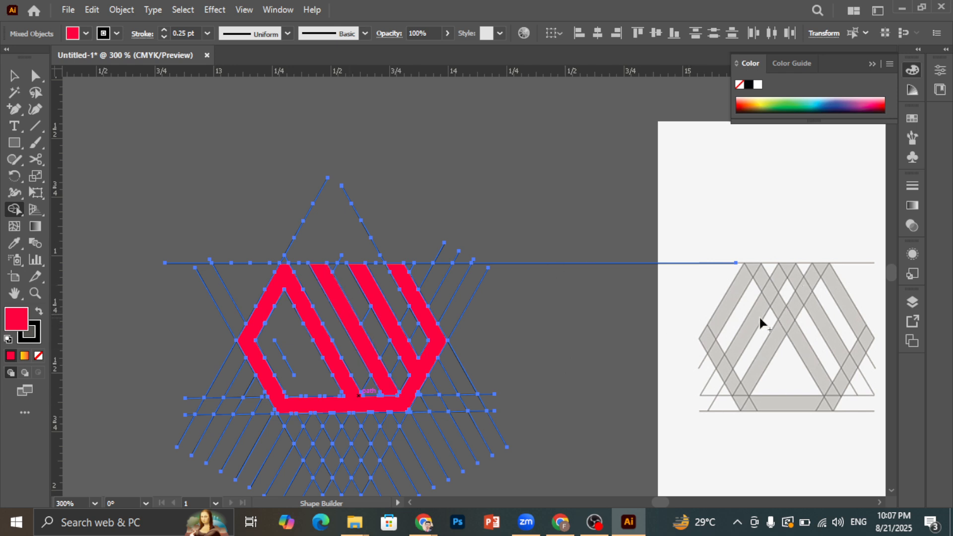
pyautogui.click(346, 306)
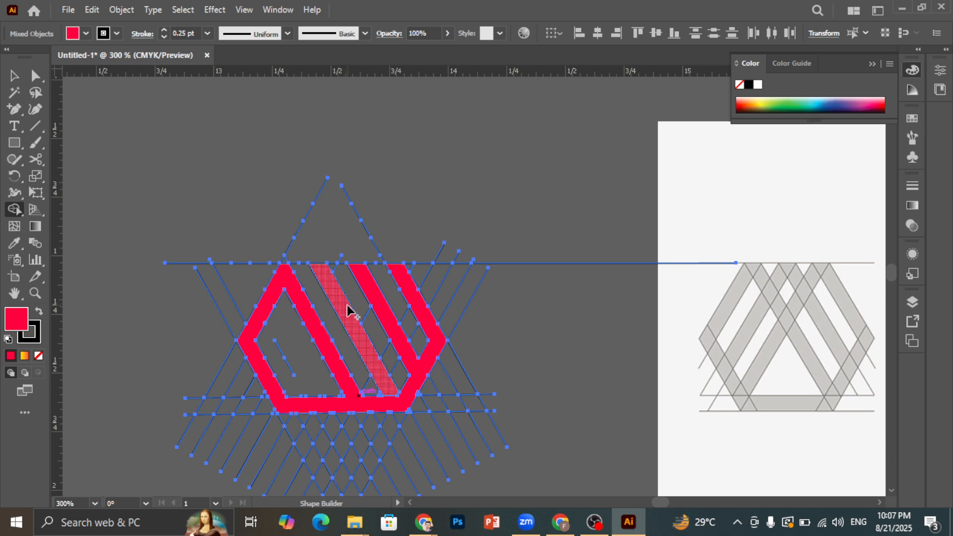
pyautogui.scroll(-1, 283, 259)
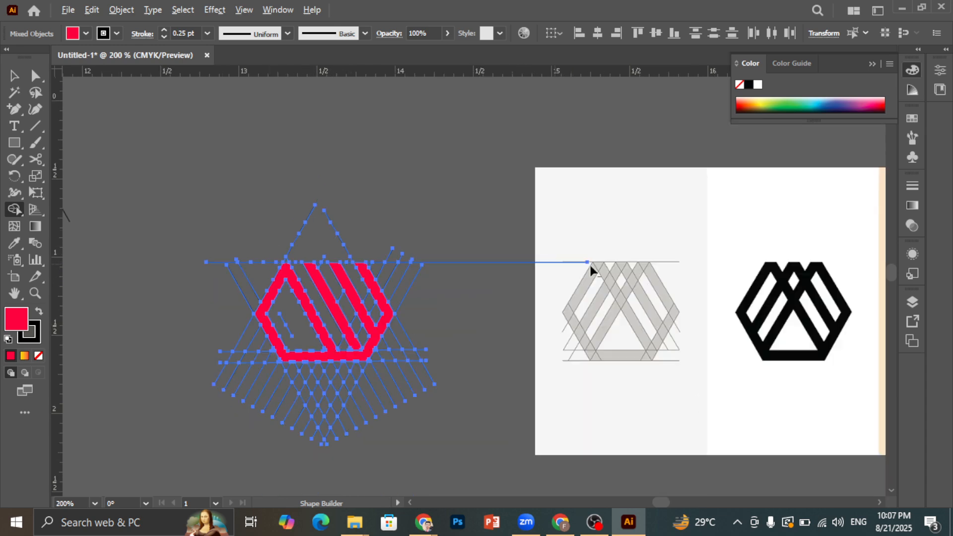
pyautogui.scroll(-1, 525, 261)
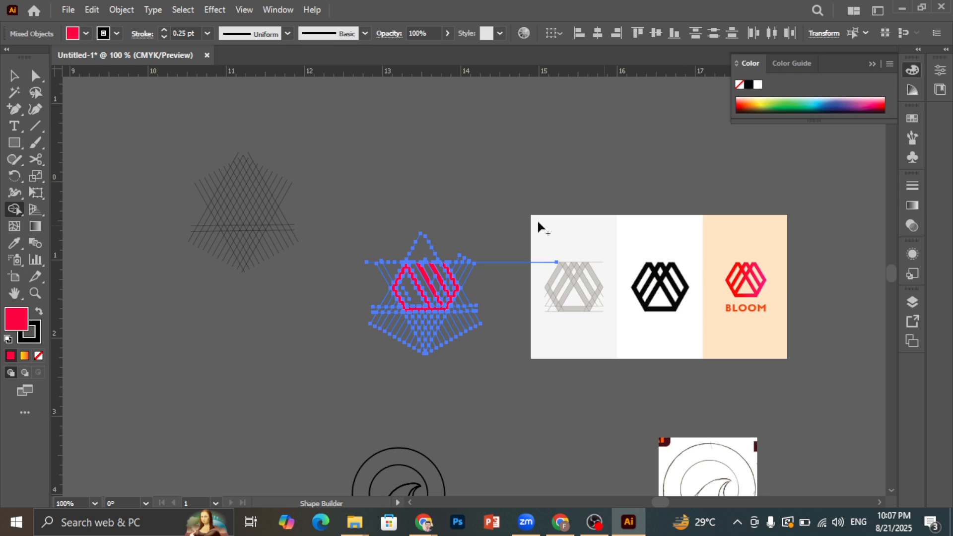
pyautogui.press('v')
pyautogui.click(475, 174)
pyautogui.scroll(-1, 469, 178)
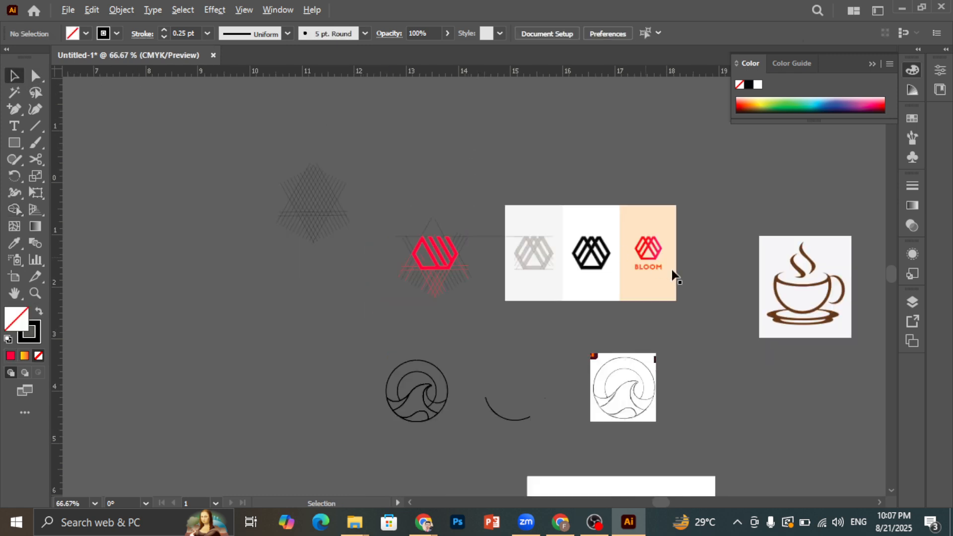
pyautogui.scroll(2, 674, 270)
pyautogui.moveTo(487, 193); pyautogui.dragTo(626, 207)
pyautogui.moveTo(547, 201); pyautogui.dragTo(547, 200)
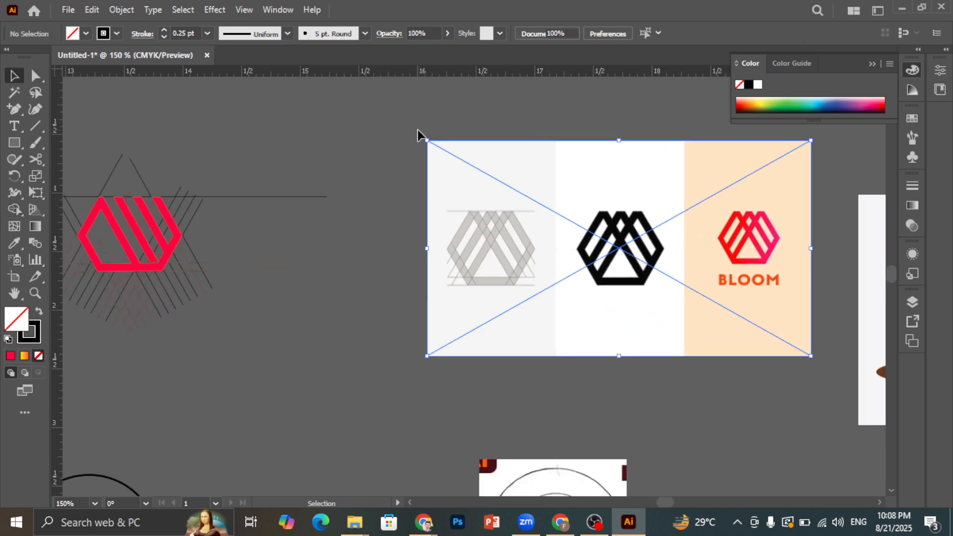
# Try to draw a line along the upper-left edge of the grey construction hexagon in the reference image.
pyautogui.scroll(2, 519, 214)
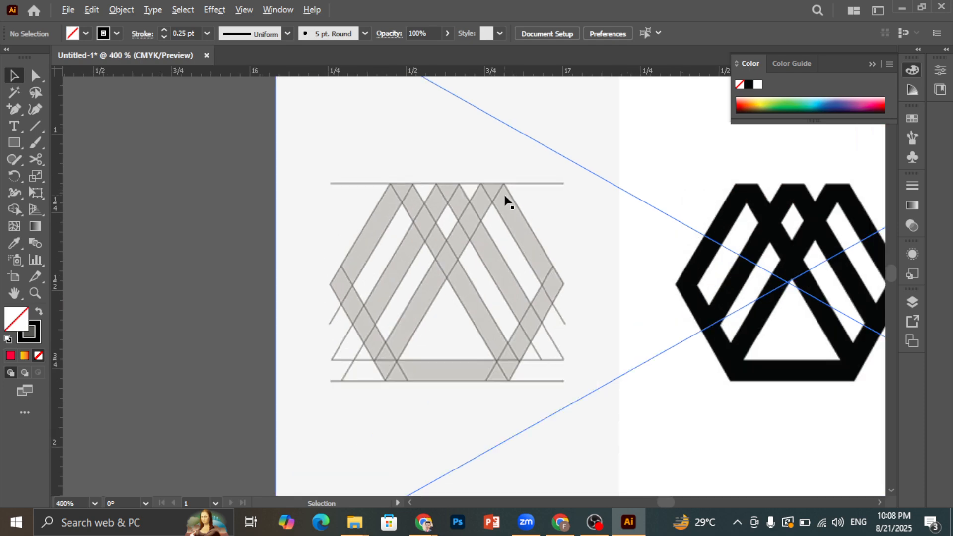
pyautogui.scroll(1, 505, 201)
pyautogui.scroll(-1, 222, 164)
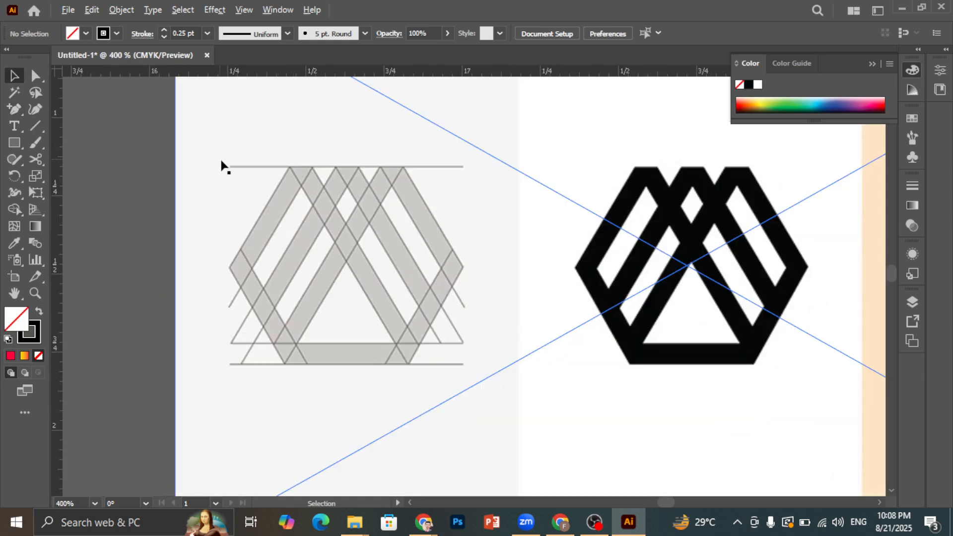
pyautogui.click(14, 109)
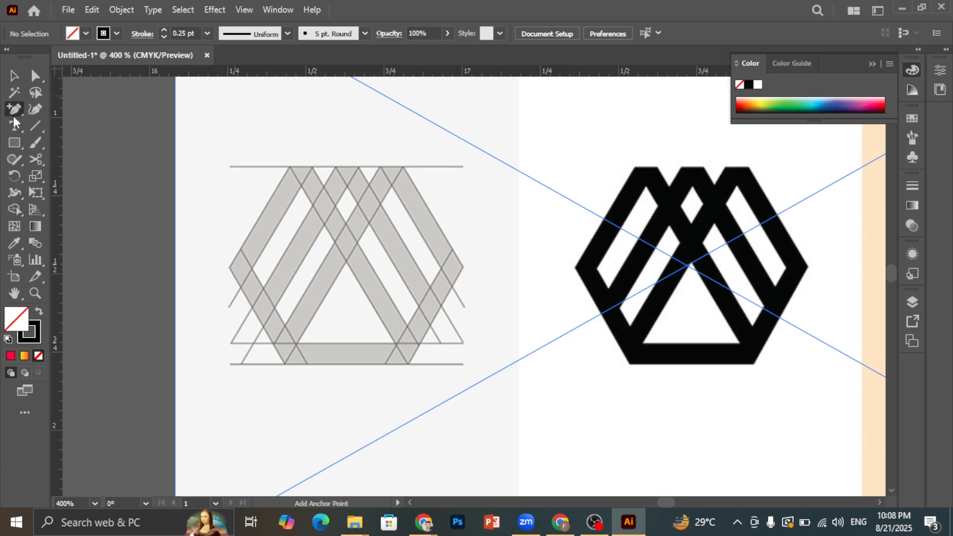
pyautogui.click(309, 145)
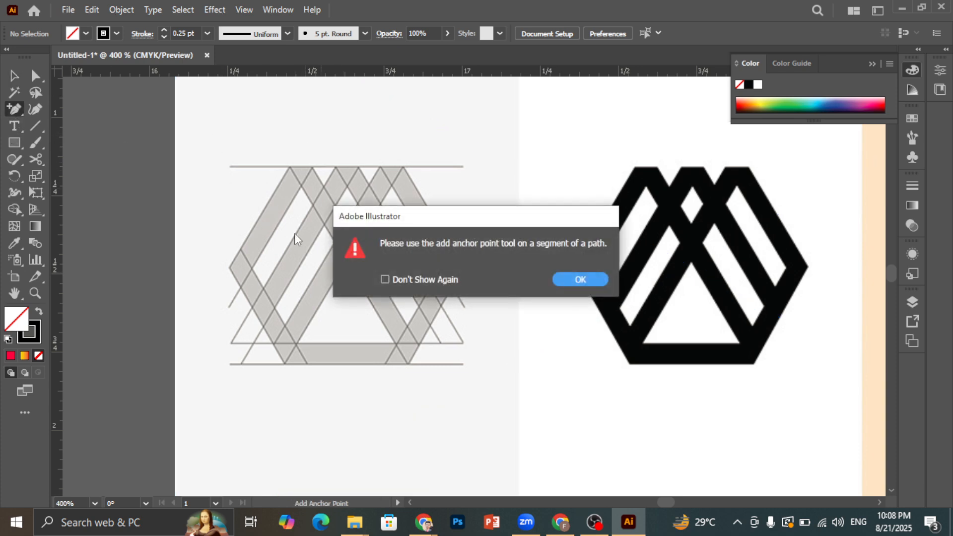
pyautogui.click(563, 279)
pyautogui.moveTo(14, 108); pyautogui.dragTo(64, 111)
pyautogui.moveTo(310, 131); pyautogui.dragTo(227, 268)
pyautogui.hotkey('ctrl', 'z')
# Draw a straight Pen line about 0.66 in long along the grey hexagon's upper-left edge, extending past both ends.
pyautogui.moveTo(21, 111); pyautogui.dragTo(64, 114)
pyautogui.click(314, 129)
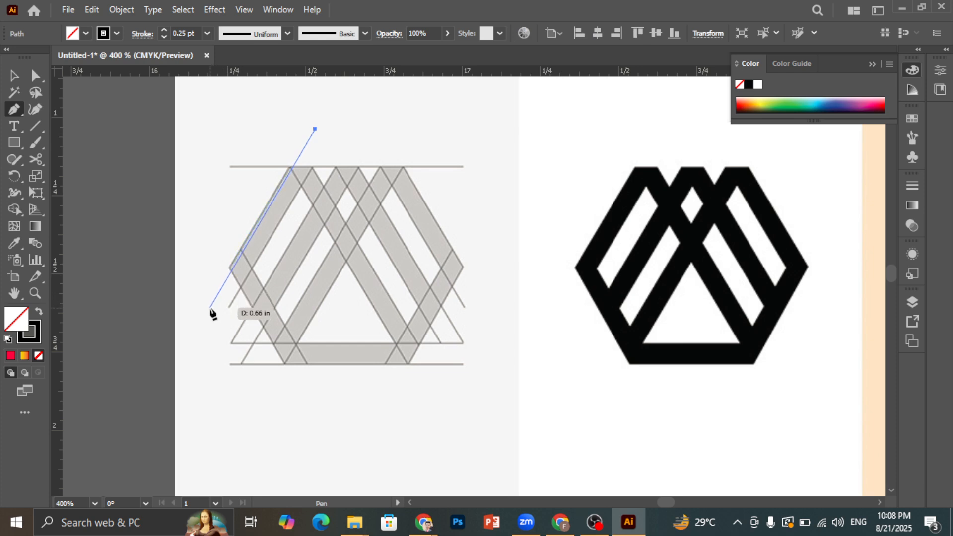
pyautogui.click(209, 307)
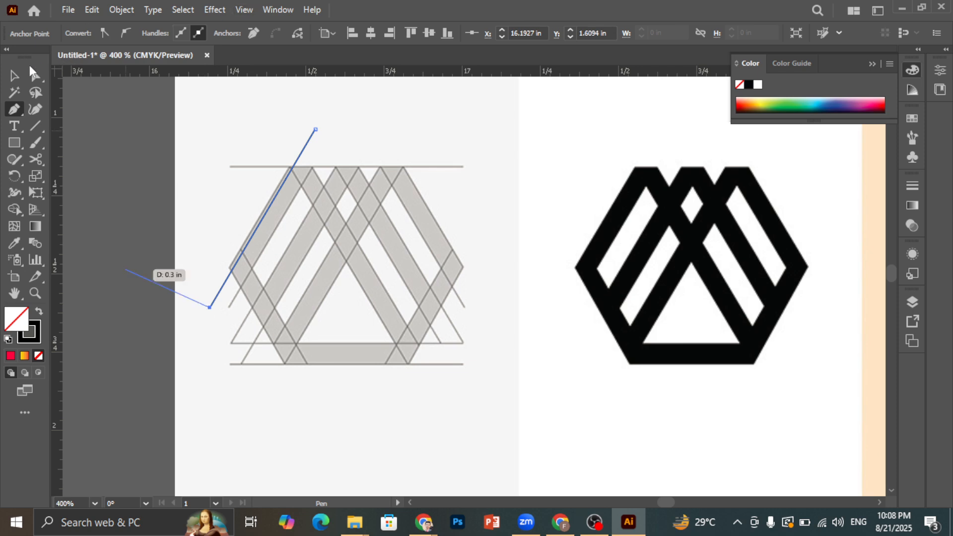
# Reposition both endpoints of the new line so it follows the grey hexagon's outer upper-left edge exactly.
pyautogui.click(14, 75)
pyautogui.scroll(1, 238, 187)
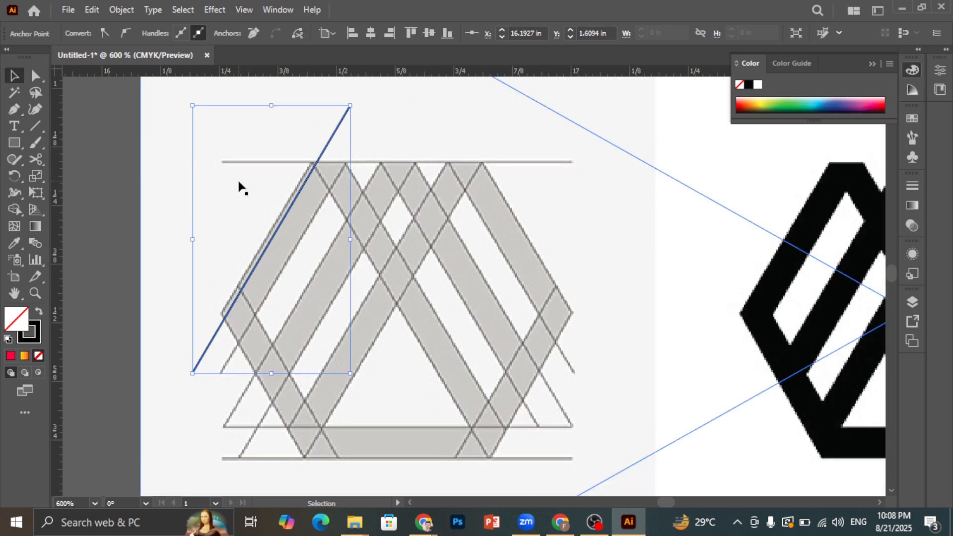
pyautogui.press('Up')
pyautogui.press('Left')
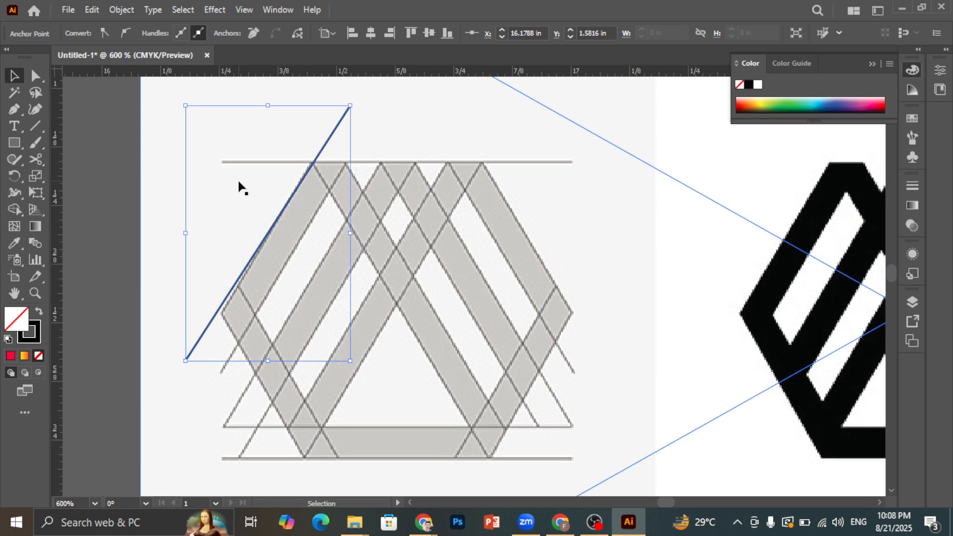
pyautogui.click(35, 76)
pyautogui.moveTo(349, 106); pyautogui.dragTo(315, 160)
pyautogui.moveTo(186, 361); pyautogui.dragTo(169, 402)
pyautogui.moveTo(314, 161); pyautogui.dragTo(354, 94)
pyautogui.scroll(-1, 248, 164)
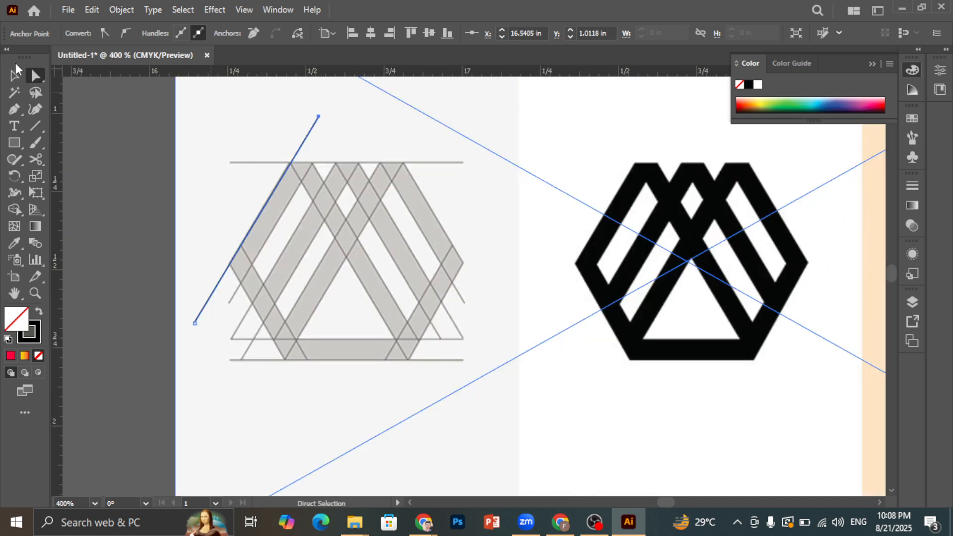
# Try to duplicate the upper-left edge line toward the right, and deselect the line.
pyautogui.click(14, 76)
pyautogui.hotkey('alt', 'shift', 'Right')
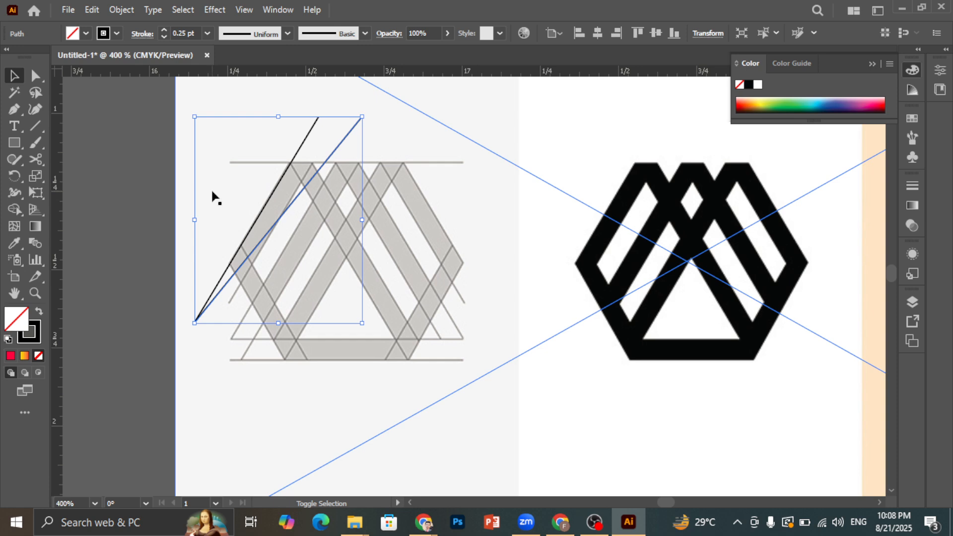
pyautogui.hotkey('shift', 'Down')
pyautogui.hotkey('ctrl', 'z')
pyautogui.hotkey('ctrl', 'z')
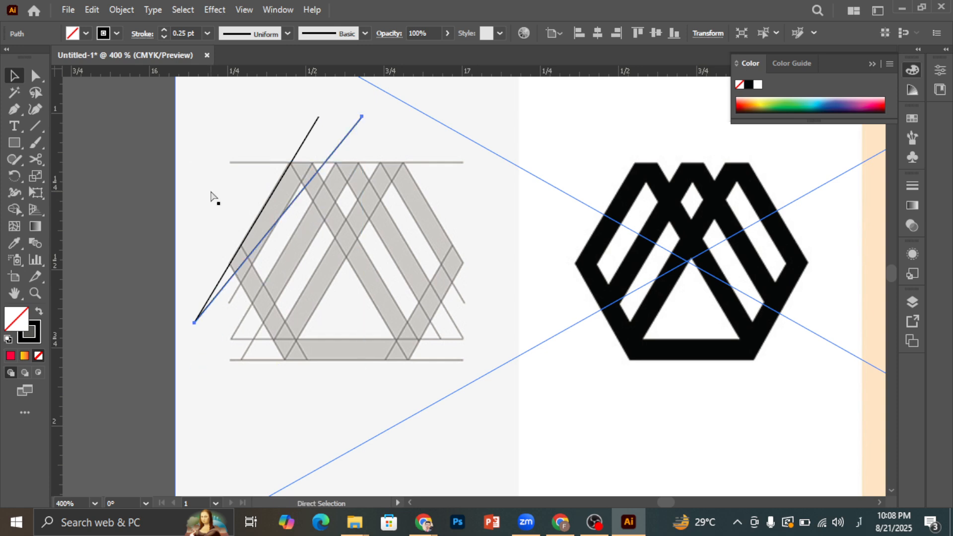
pyautogui.click(96, 207)
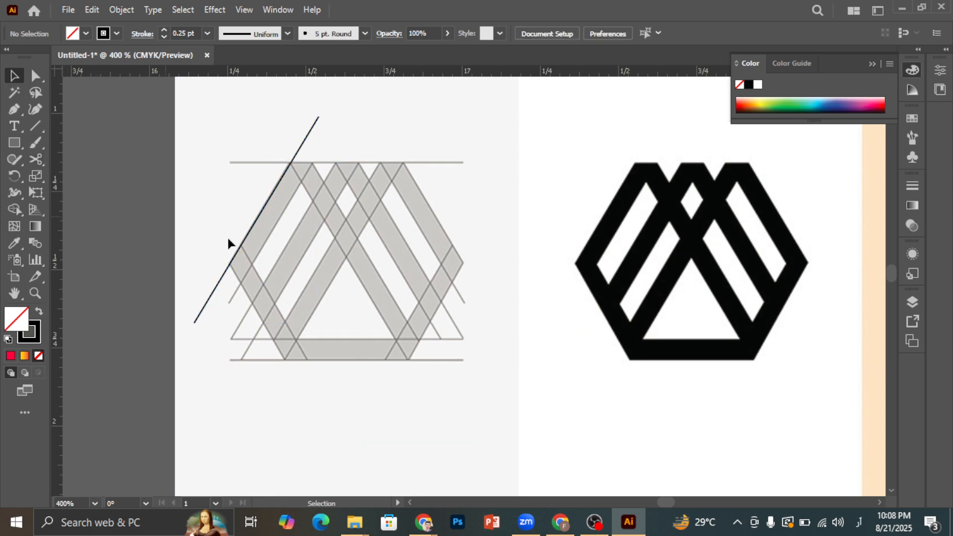
# Duplicate the upper-left edge line and nudge the copy onto the inner edge of the hexagon's upper-left bar.
pyautogui.click(249, 233)
pyautogui.hotkey('alt', 'shift', 'Down')
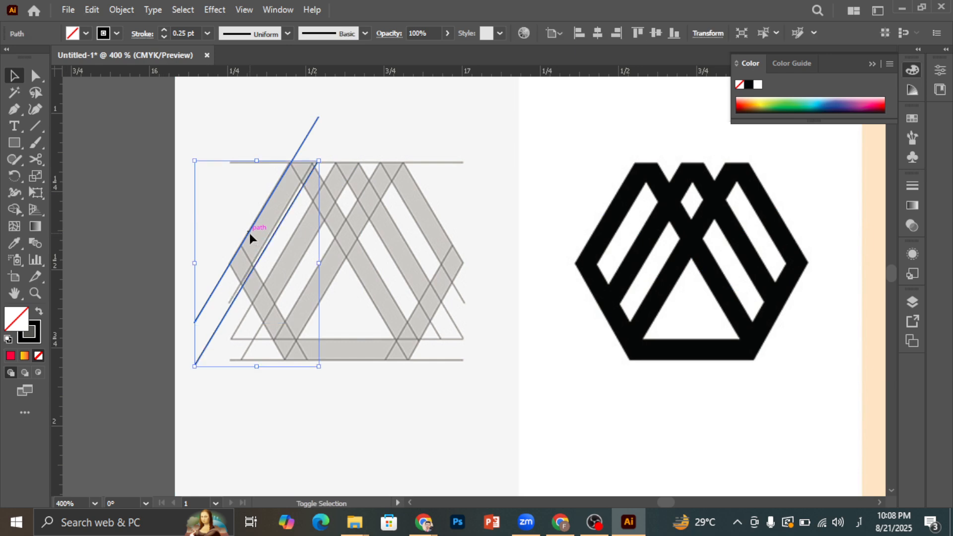
pyautogui.press('Up')
pyautogui.press('Up')
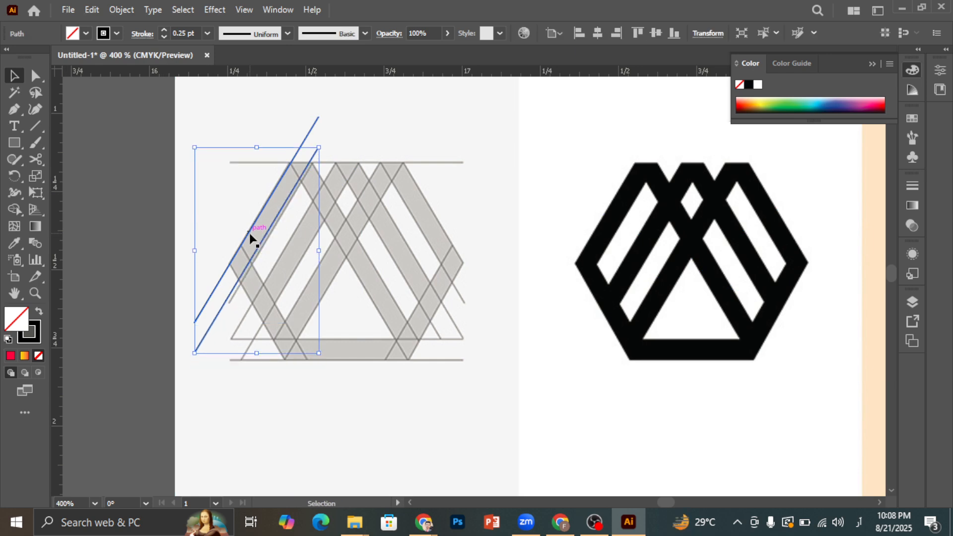
pyautogui.press('Right')
pyautogui.press('Right')
pyautogui.press('Left')
pyautogui.press('Left')
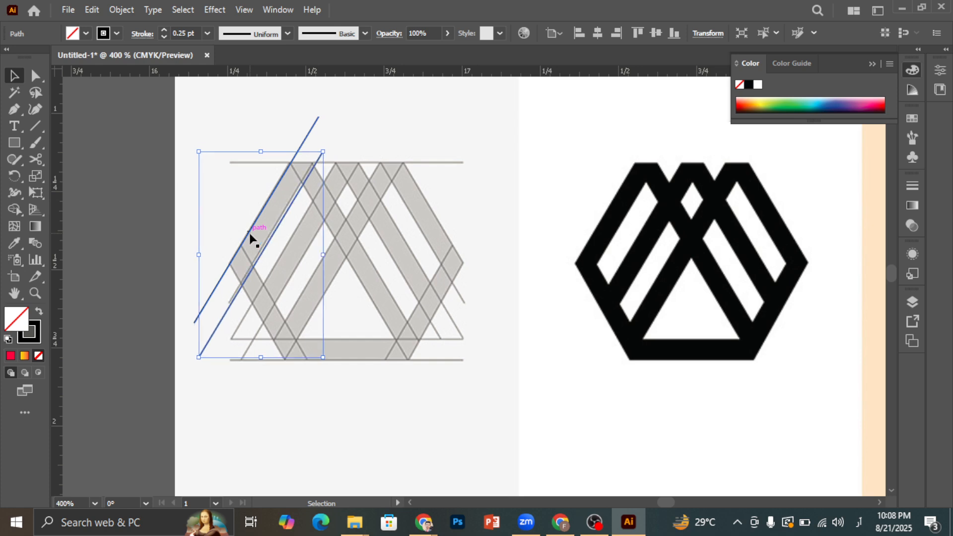
# Duplicate the slanted line again and nudge the copy onto the outer edge of the second slanted bar.
pyautogui.hotkey('alt', 'shift', 'Down')
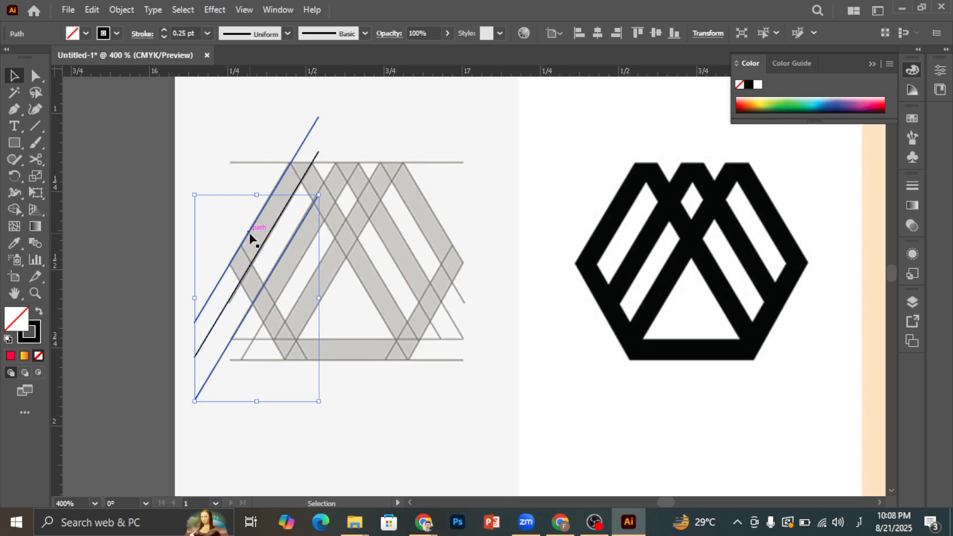
pyautogui.press('Up')
pyautogui.press('Up')
pyautogui.press('Up')
pyautogui.press('Up')
pyautogui.press('Up')
pyautogui.hotkey('shift', 'Right')
pyautogui.press('Up')
pyautogui.press('Up')
pyautogui.press('Up')
pyautogui.press('Up')
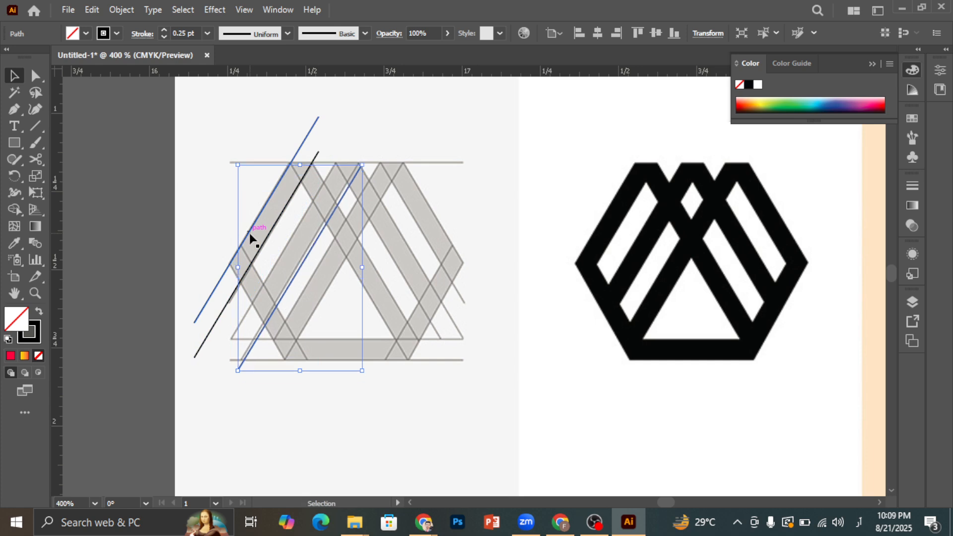
pyautogui.press('Left')
pyautogui.press('Left')
pyautogui.press('Left')
pyautogui.press('Left')
pyautogui.press('Left')
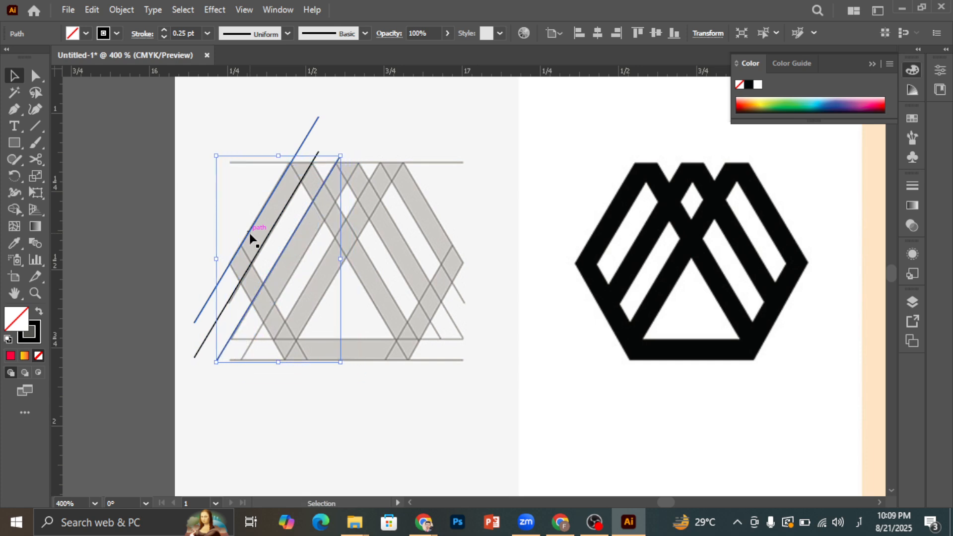
# Add another slanted copy and try to nudge it onto the inner edge of the second slanted bar.
pyautogui.hotkey('alt', 'shift', 'Down')
pyautogui.press('Up')
pyautogui.press('Up')
pyautogui.press('Right')
pyautogui.press('Right')
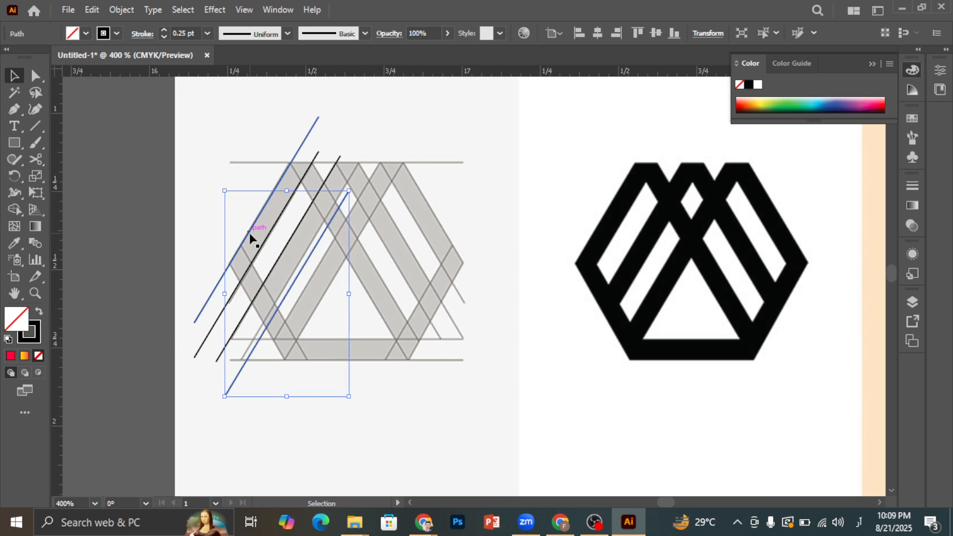
pyautogui.press('Right')
pyautogui.press('Right')
pyautogui.press('Up')
pyautogui.press('Up')
pyautogui.press('Up')
pyautogui.press('Up')
pyautogui.press('Up')
pyautogui.press('Up')
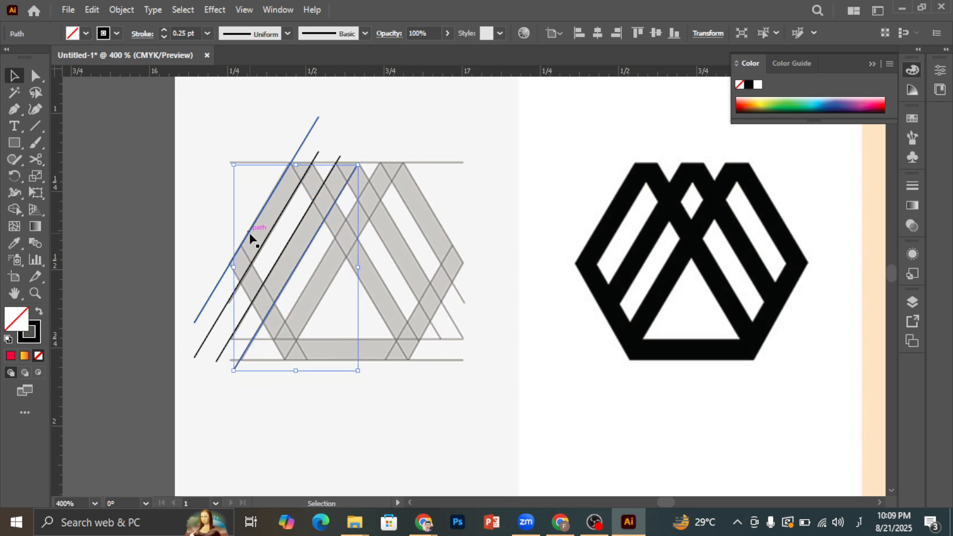
# Delete all the slanted trace lines over the grey hexagon, including the original upper-left edge line.
pyautogui.press('Delete')
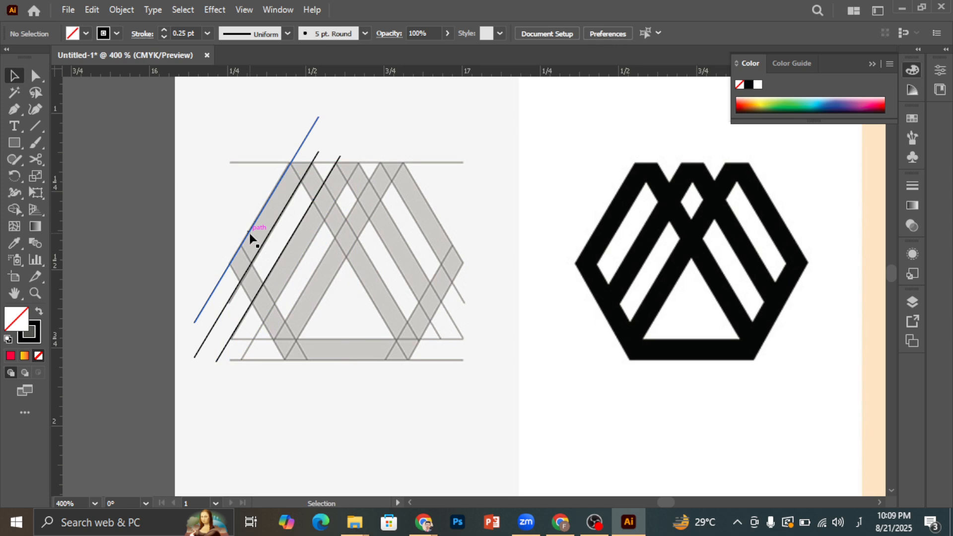
pyautogui.click(275, 267)
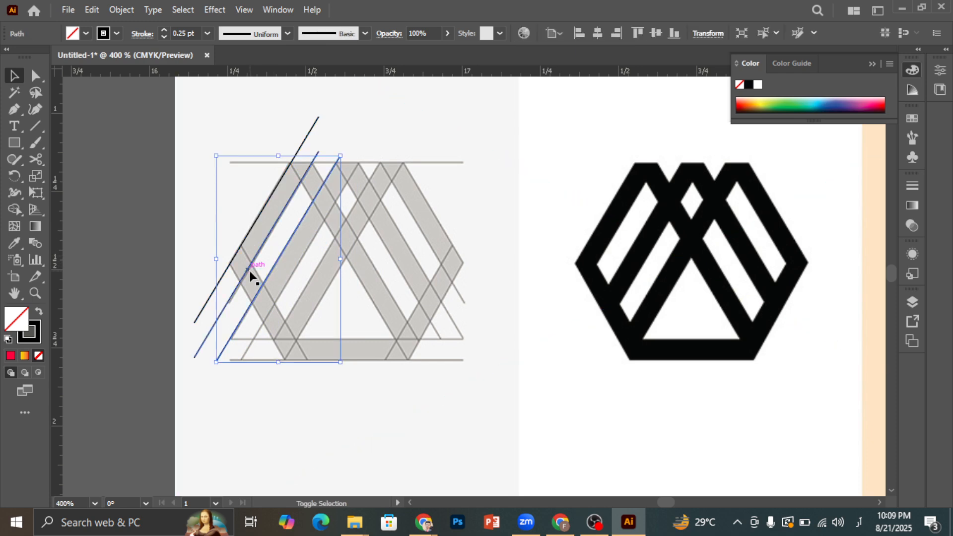
pyautogui.keyDown('shift'); pyautogui.click(250, 270); pyautogui.keyUp('shift')
pyautogui.press('Delete')
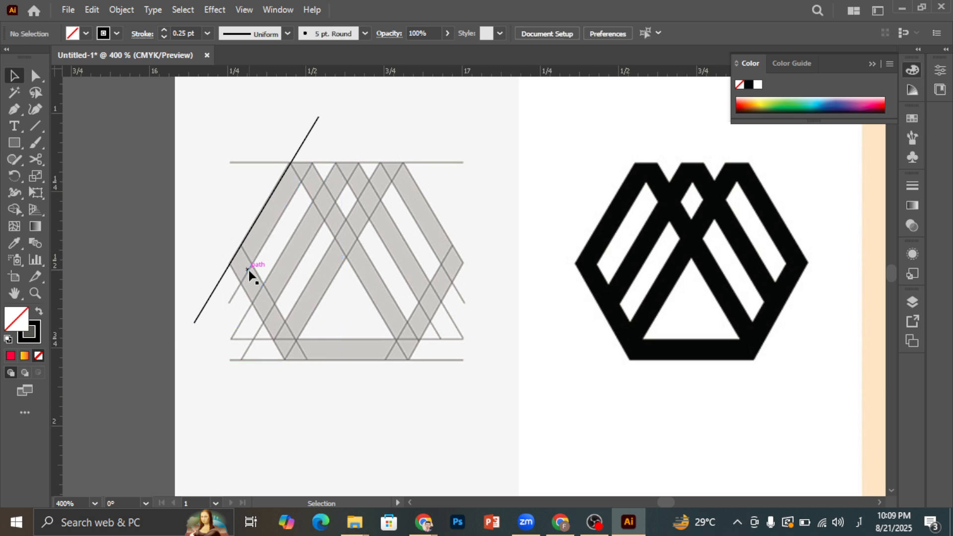
pyautogui.click(237, 249)
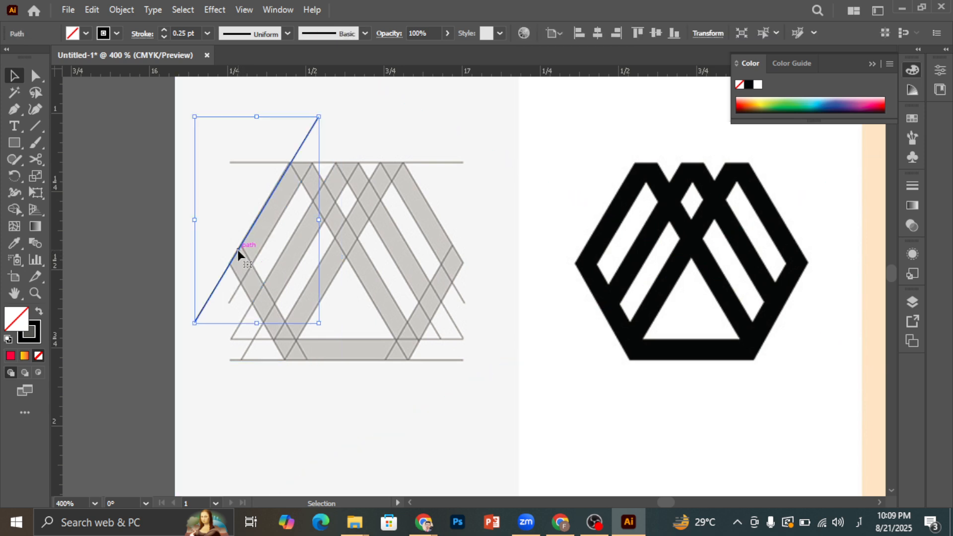
pyautogui.press('Delete')
pyautogui.hotkey('ctrl', ';')
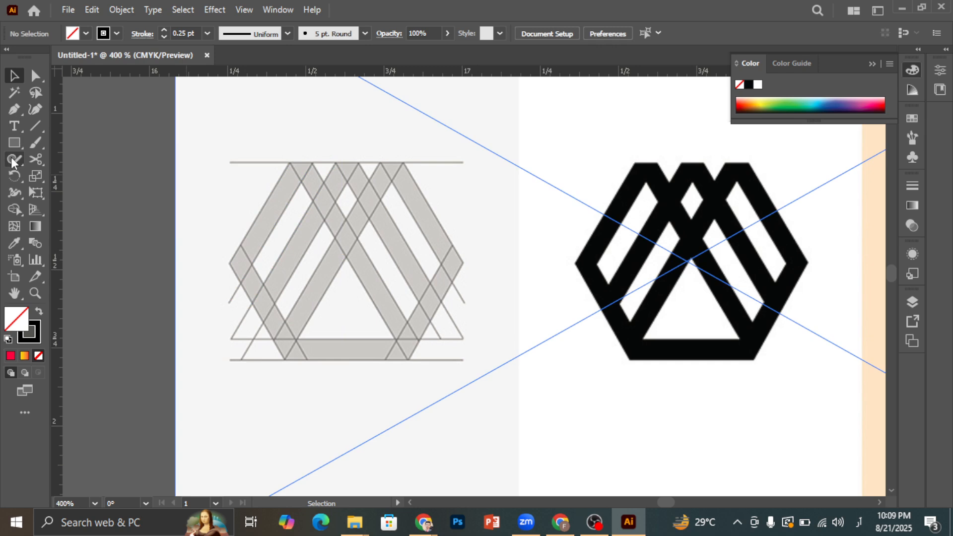
# Draw a straight vertical line near the grey hexagon's left corner, extending well above and below the shape.
pyautogui.click(36, 126)
pyautogui.moveTo(234, 107); pyautogui.dragTo(249, 453)
pyautogui.click(14, 76)
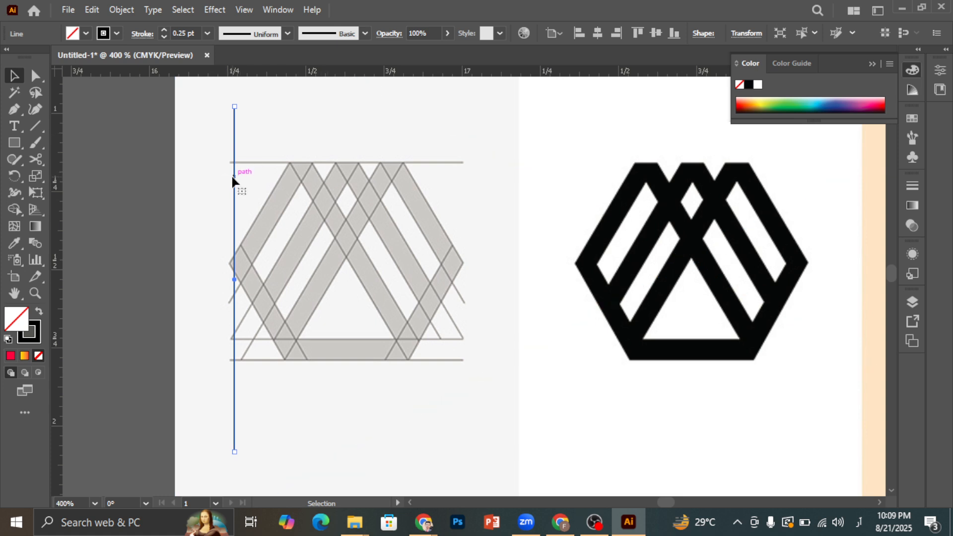
# Move the vertical line onto the hexagon's top-left corner and duplicate it rightward at equal spacing, making six lines through the top corners.
pyautogui.moveTo(232, 178); pyautogui.dragTo(316, 171)
pyautogui.click(308, 178)
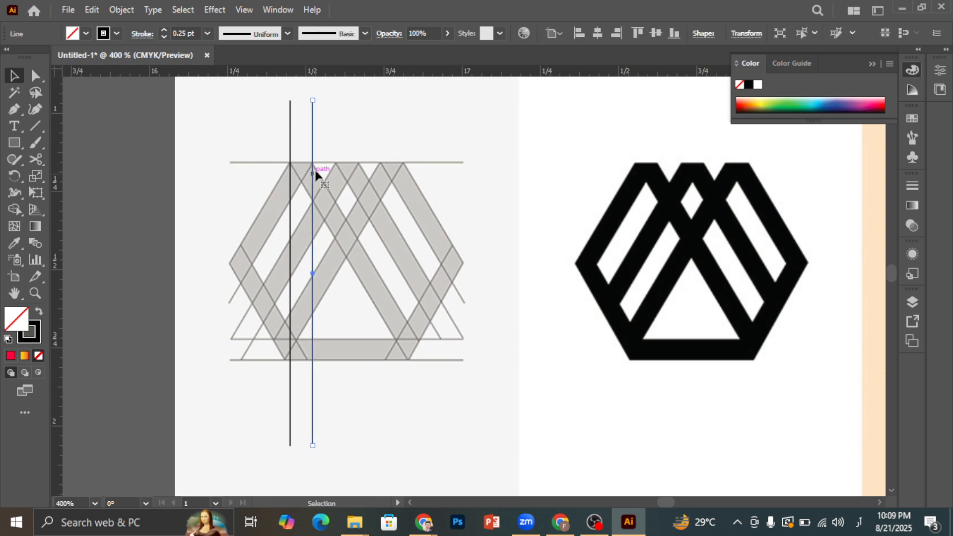
pyautogui.press('a')
pyautogui.hotkey('ctrl', 'd')
pyautogui.hotkey('ctrl', 'd')
pyautogui.hotkey('ctrl', 'd')
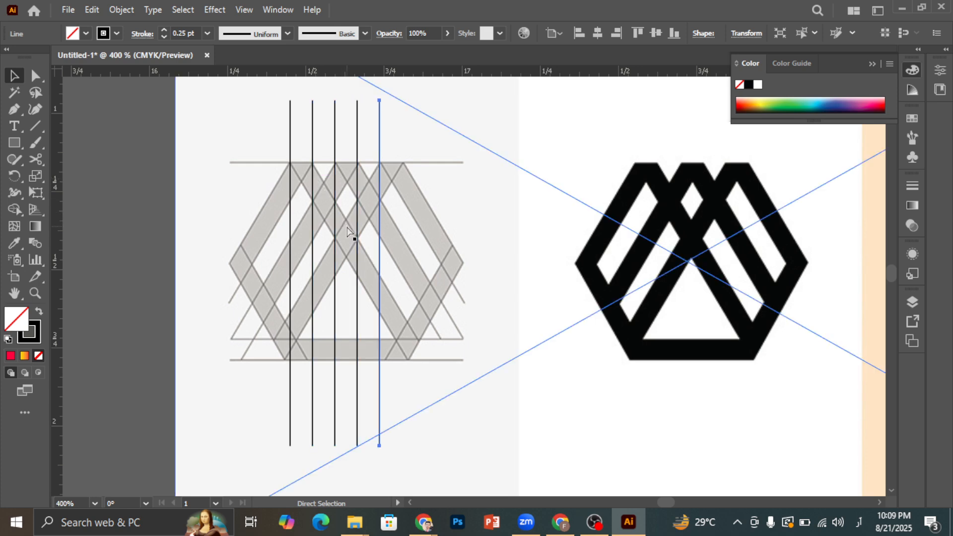
pyautogui.hotkey('ctrl', 'd')
pyautogui.press('v')
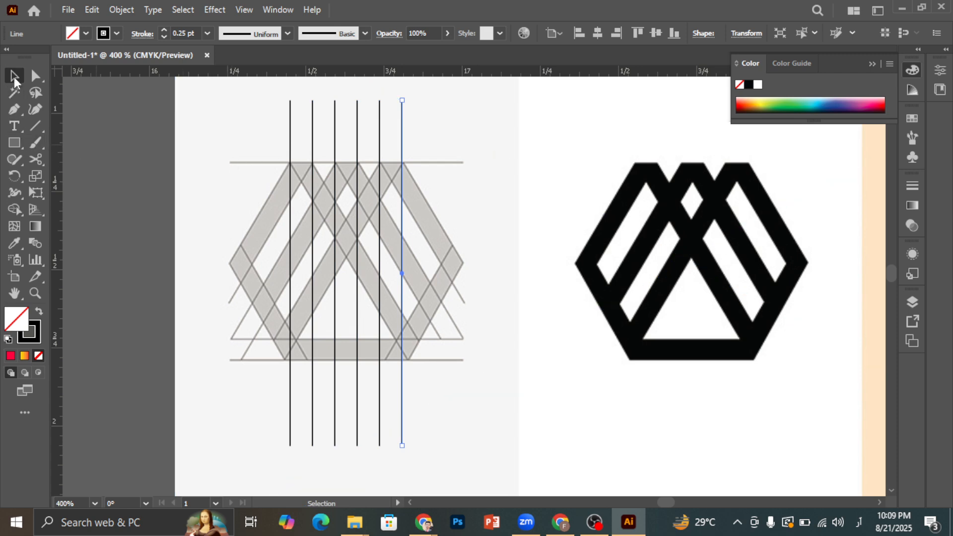
# Select all six vertical construction lines and group them.
pyautogui.keyDown('shift'); pyautogui.click(379, 118); pyautogui.keyUp('shift')
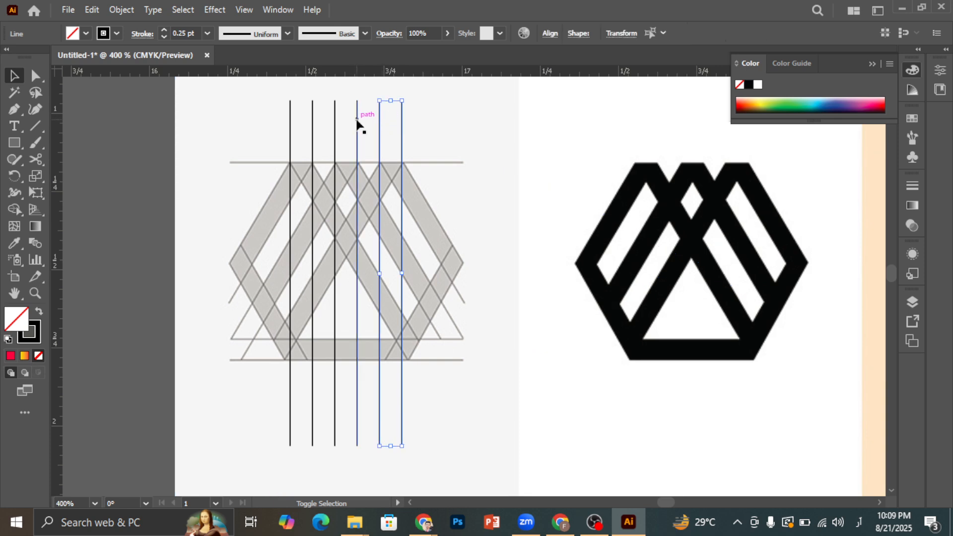
pyautogui.keyDown('shift'); pyautogui.click(357, 123); pyautogui.keyUp('shift')
pyautogui.keyDown('shift'); pyautogui.click(335, 125); pyautogui.keyUp('shift')
pyautogui.keyDown('shift'); pyautogui.click(313, 130); pyautogui.keyUp('shift')
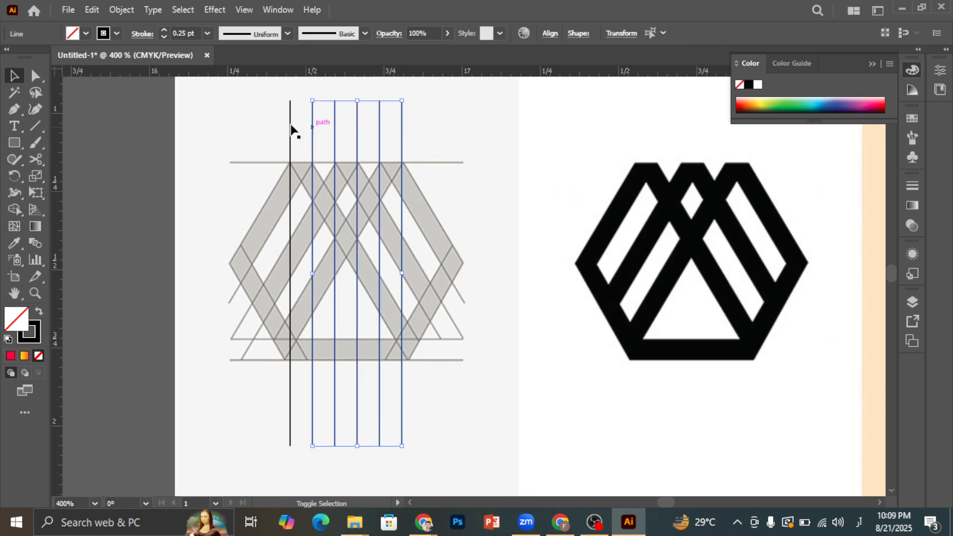
pyautogui.keyDown('shift'); pyautogui.click(290, 127); pyautogui.keyUp('shift')
pyautogui.press('a')
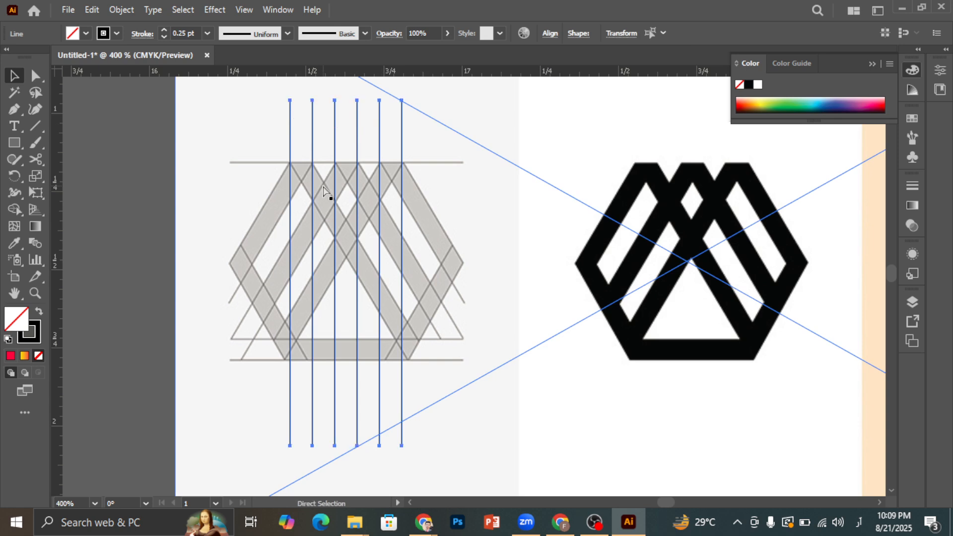
pyautogui.hotkey('ctrl', 'g')
pyautogui.press('v')
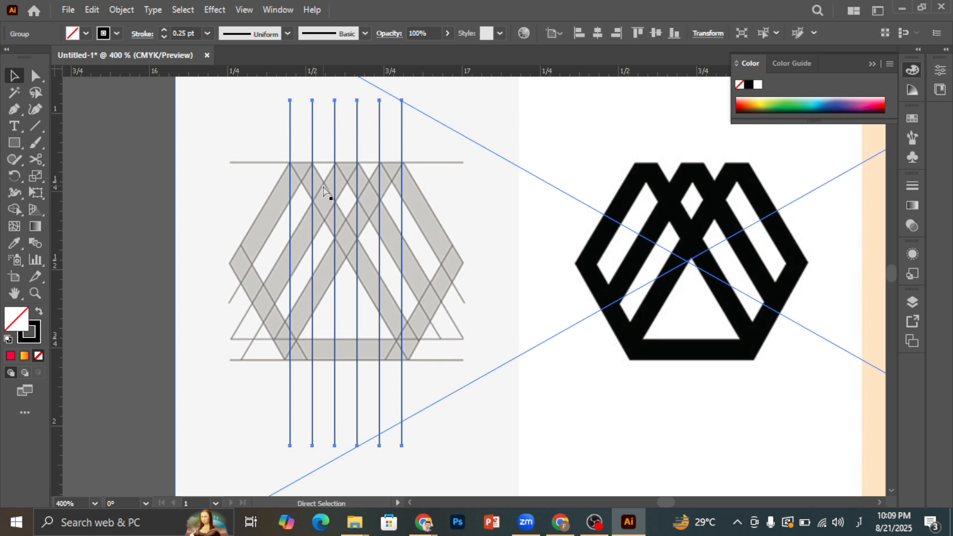
# Paste a copy of the vertical line group, place it over the grey hexagon, and rotate it clockwise toward the upper-left edge's slope.
pyautogui.hotkey('ctrl', 'c')
pyautogui.hotkey('ctrl', 'v')
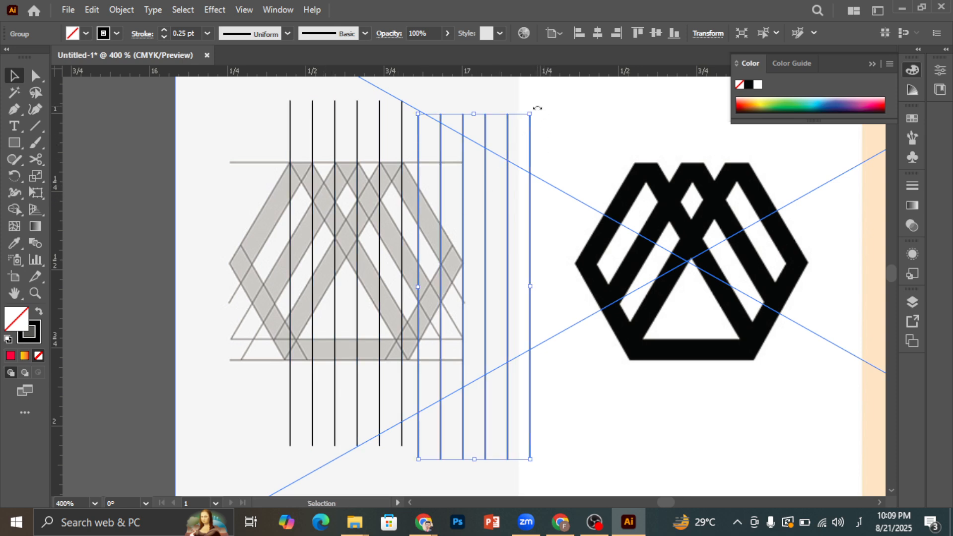
pyautogui.moveTo(536, 106); pyautogui.dragTo(594, 142)
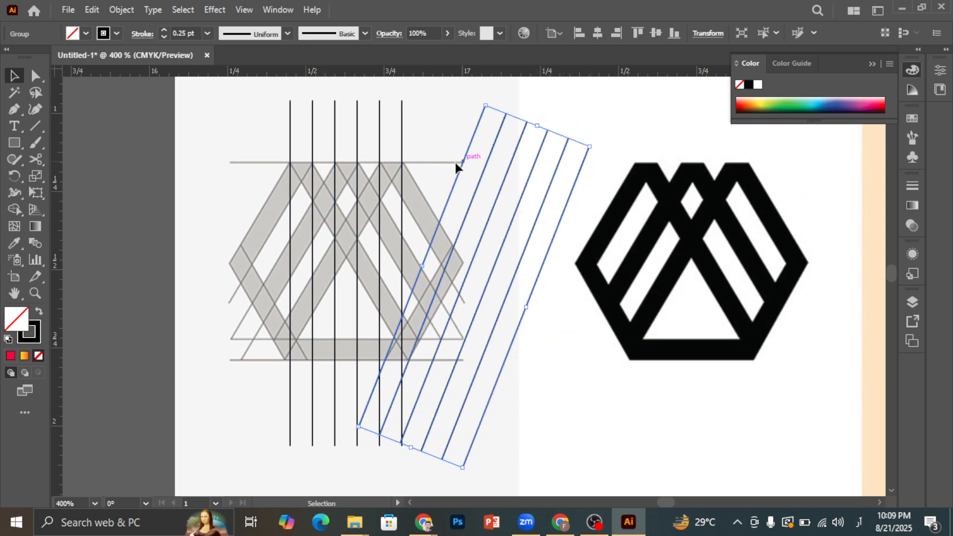
pyautogui.moveTo(460, 163); pyautogui.dragTo(295, 143)
pyautogui.moveTo(409, 114); pyautogui.dragTo(459, 149)
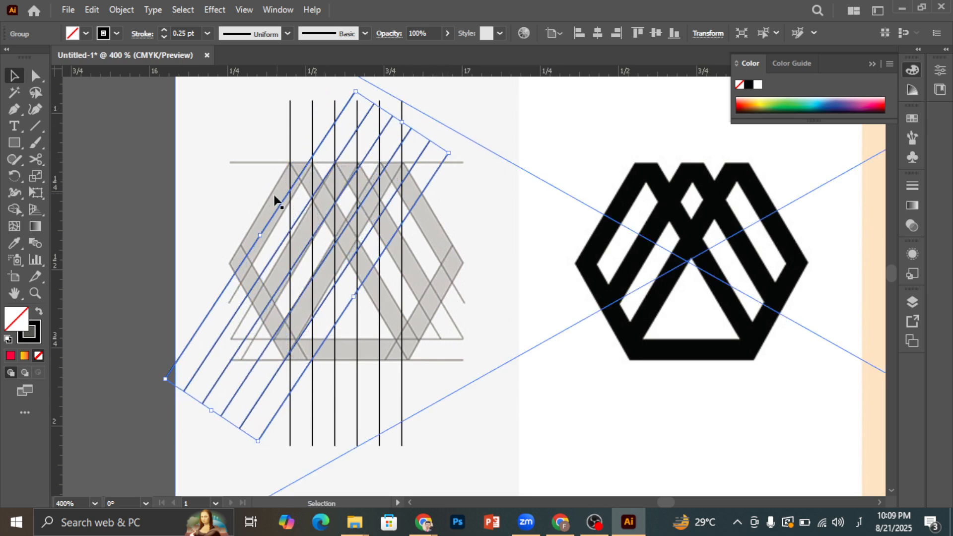
# Fine-tune the slanted group's position and angle along the upper-left edge, and narrow it so its lines match the slanted bar edges.
pyautogui.moveTo(262, 232); pyautogui.dragTo(219, 273)
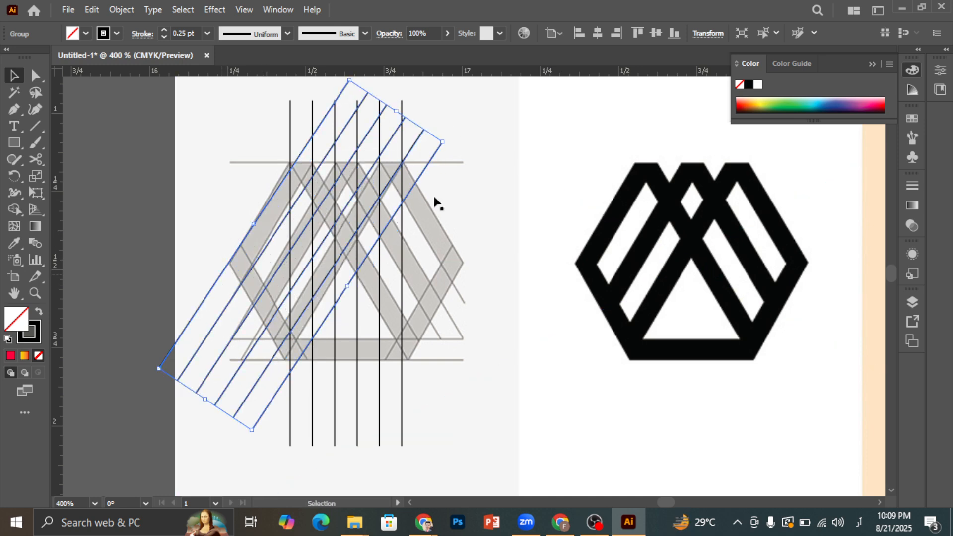
pyautogui.moveTo(449, 139); pyautogui.dragTo(448, 131)
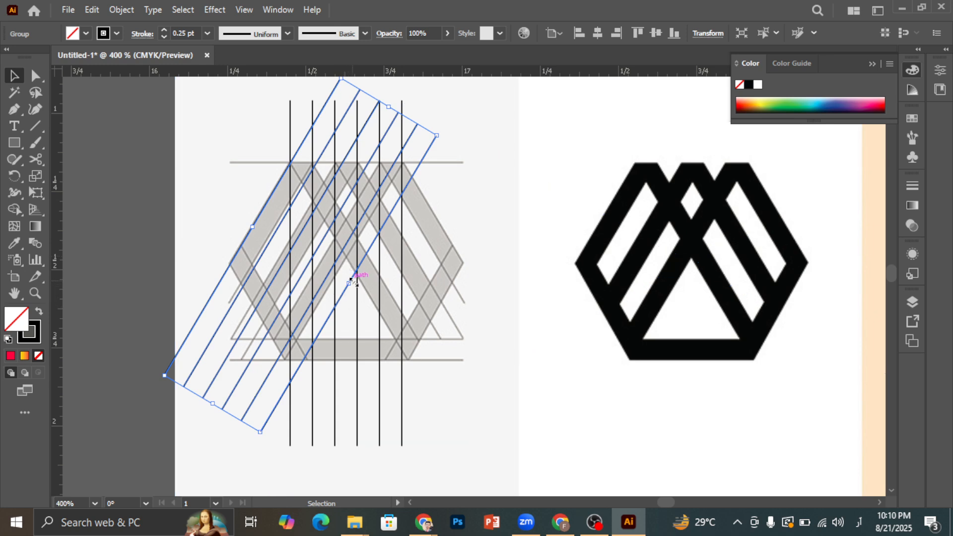
pyautogui.moveTo(353, 281); pyautogui.dragTo(340, 268)
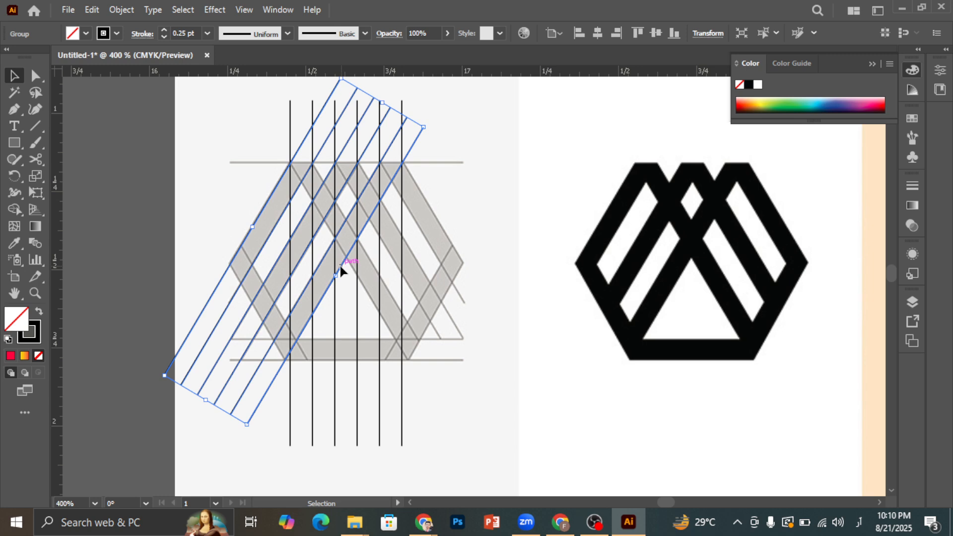
# Create a reflected copy of the slanted line group across the vertical axis.
pyautogui.rightClick(423, 126)
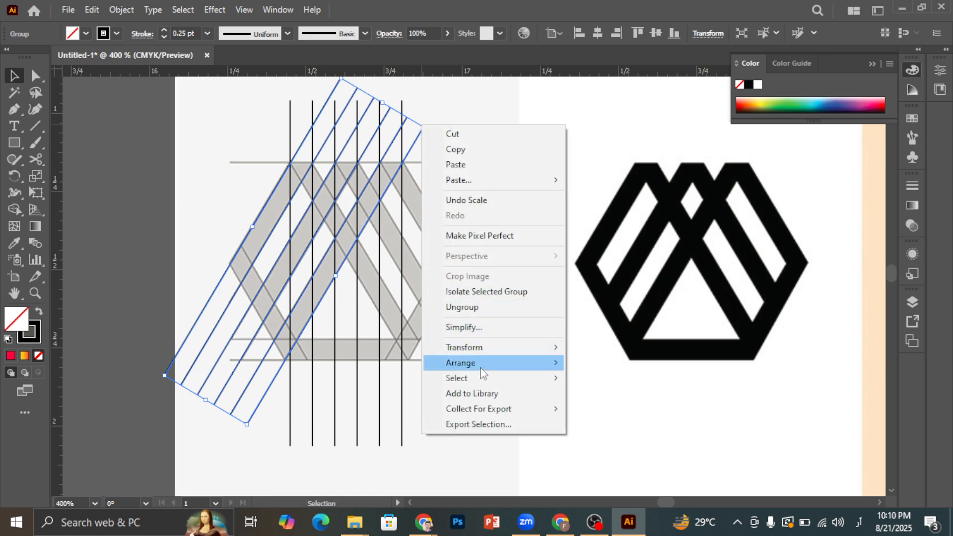
pyautogui.moveTo(502, 354)
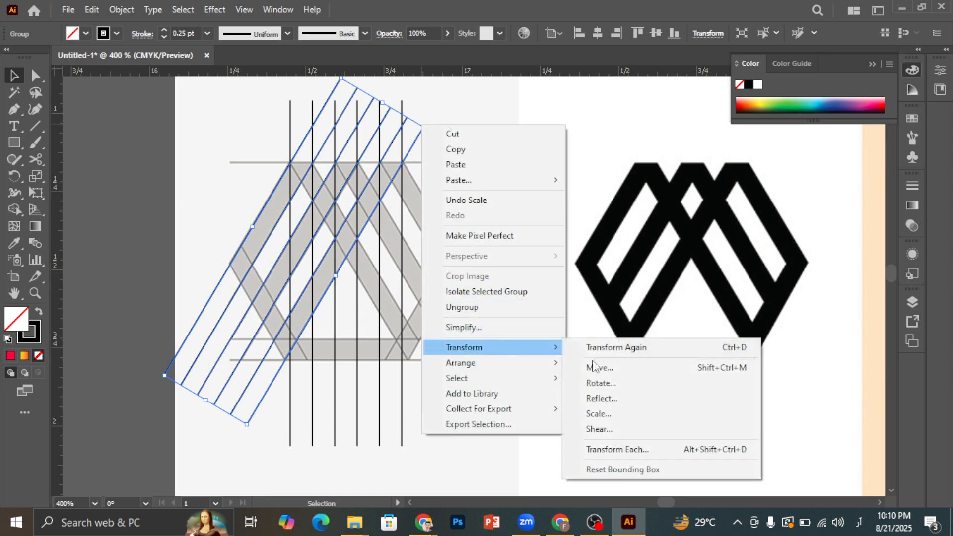
pyautogui.click(609, 397)
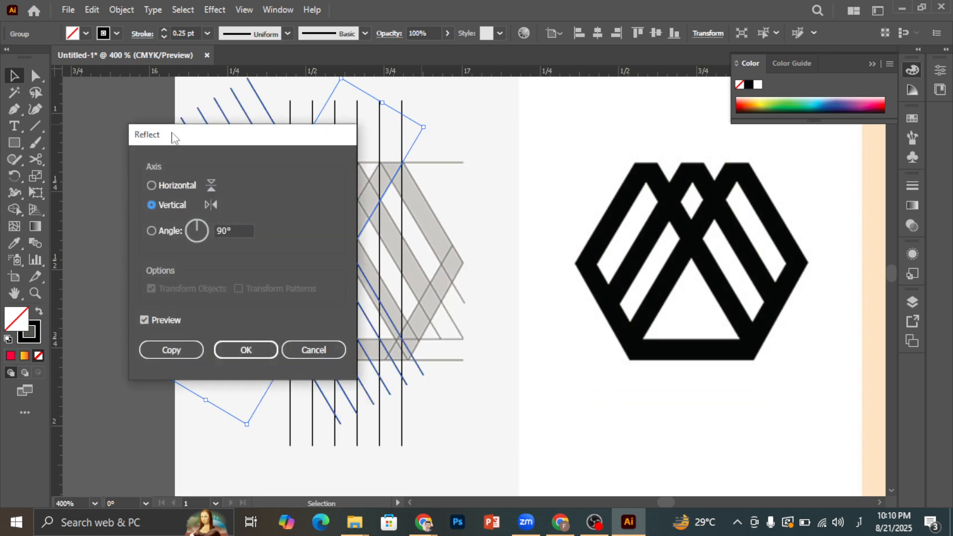
pyautogui.moveTo(199, 138); pyautogui.dragTo(595, 151)
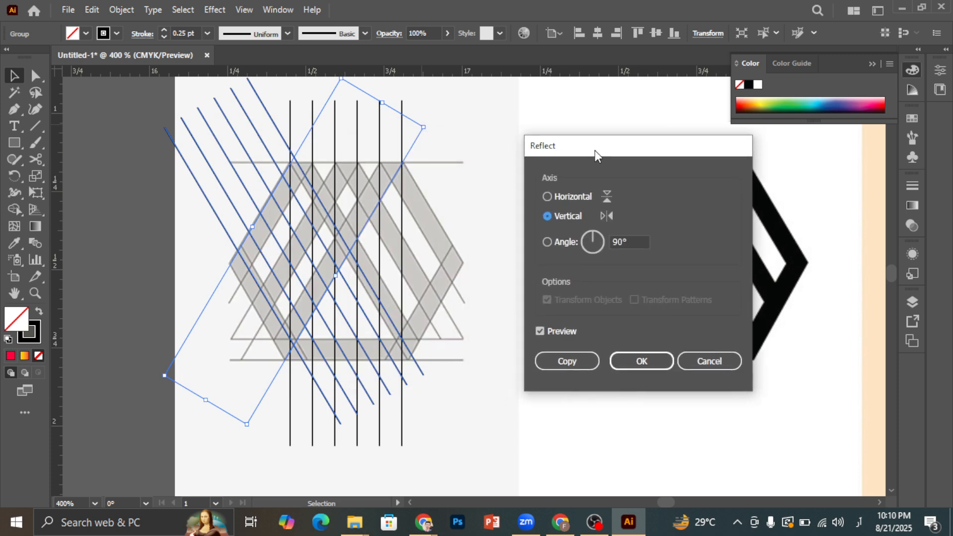
pyautogui.click(567, 362)
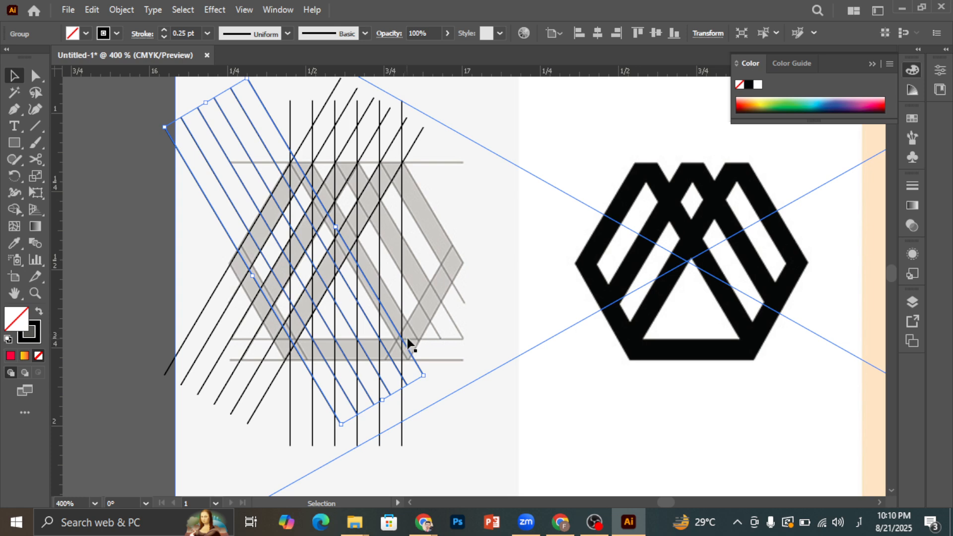
# Move the reflected line group right until its outer line follows the hexagon's upper-right edge, and deselect it.
pyautogui.click(151, 314)
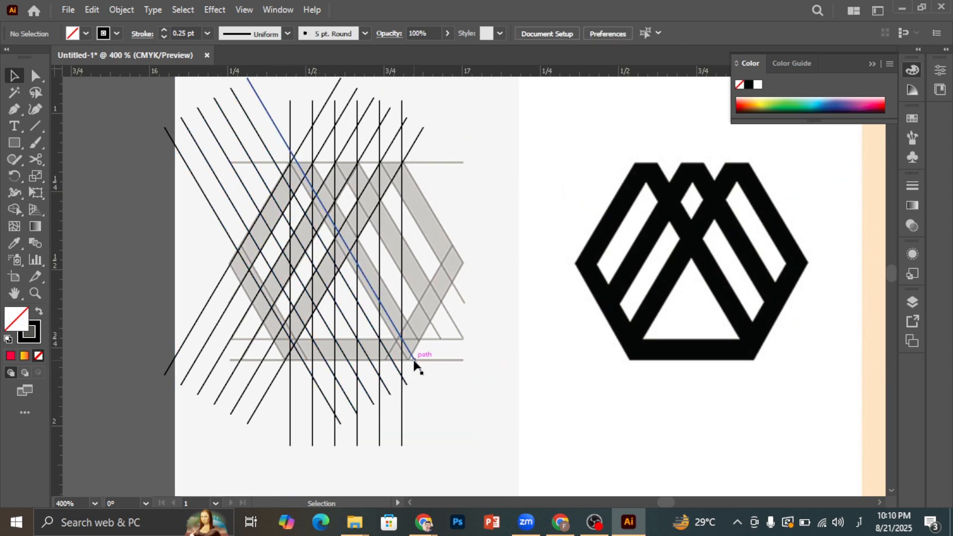
pyautogui.moveTo(415, 366); pyautogui.dragTo(519, 356)
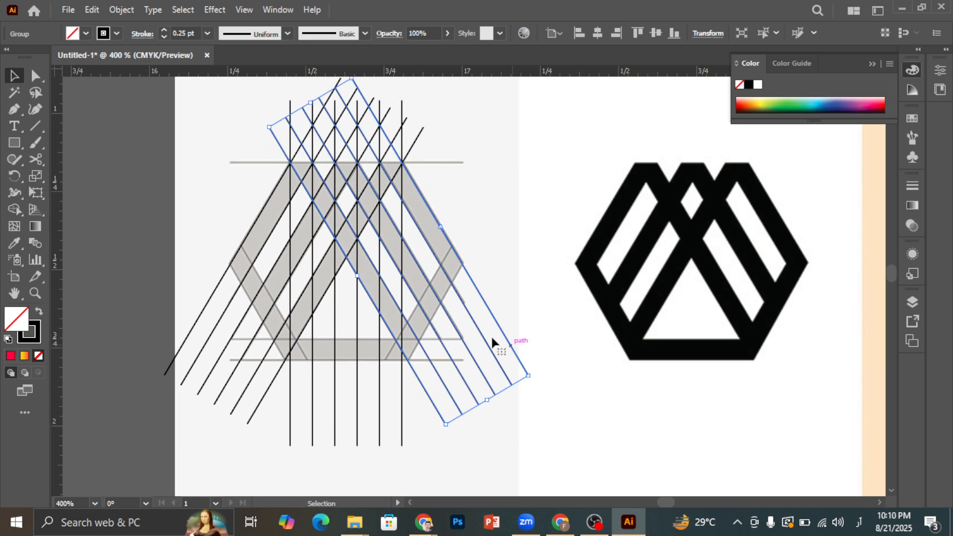
pyautogui.click(150, 155)
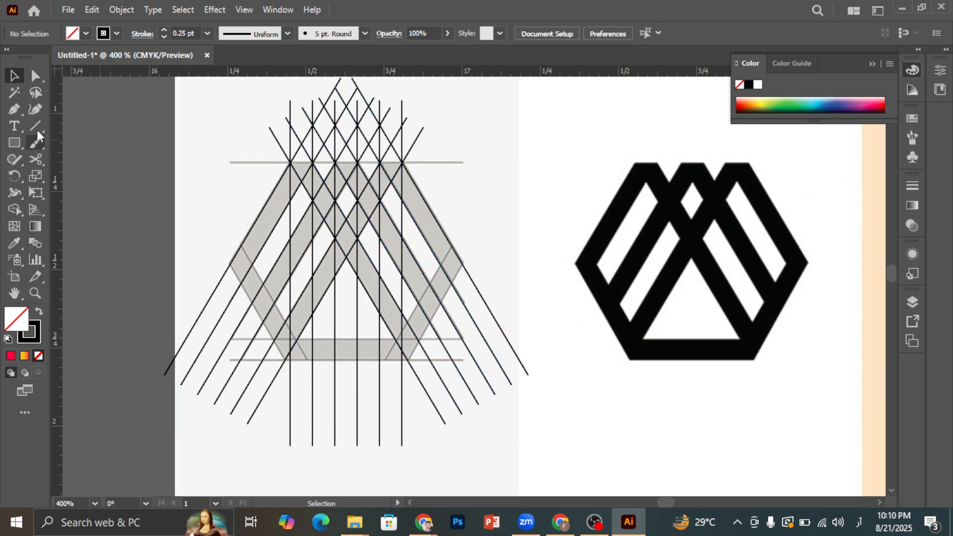
# Draw a long thin horizontal rectangle covering the hexagon's bottom bar and adjust its lower edge to match the bar.
pyautogui.click(17, 146)
pyautogui.moveTo(159, 336); pyautogui.dragTo(363, 375)
pyautogui.hotkey('ctrl', 'z')
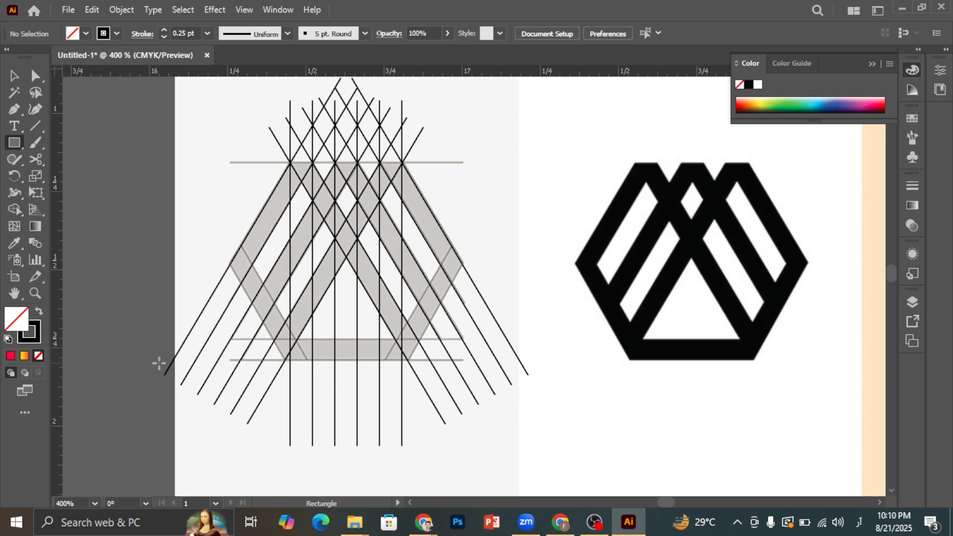
pyautogui.moveTo(151, 363); pyautogui.dragTo(550, 339)
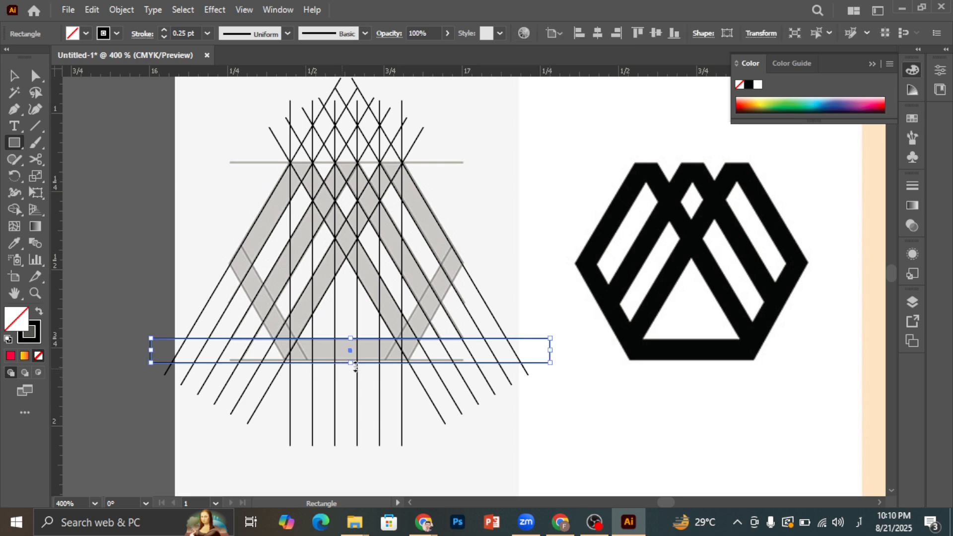
pyautogui.moveTo(352, 363); pyautogui.dragTo(358, 358)
pyautogui.hotkey('ctrl', '-')
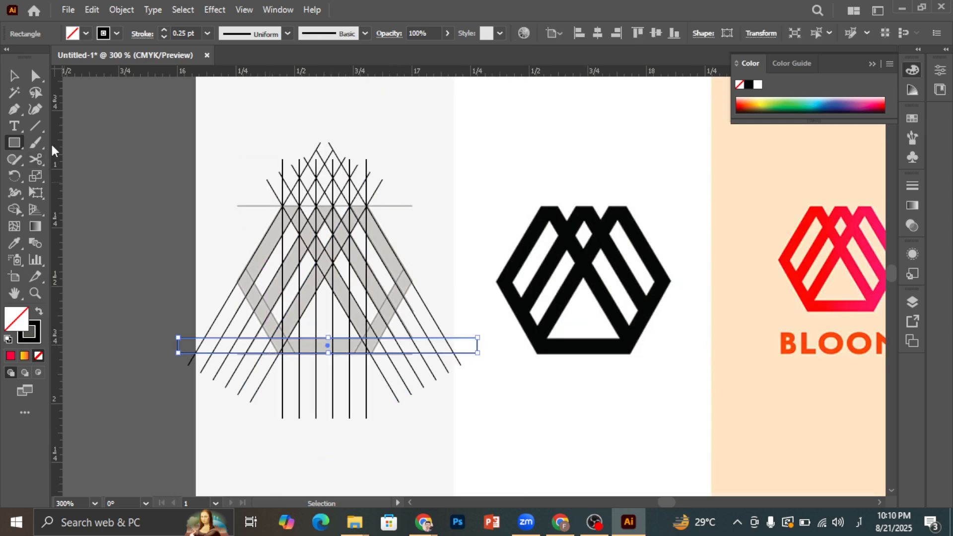
# Duplicate all the construction lines and the rectangle, without the reference image, to the empty canvas above the orange section, and deselect.
pyautogui.click(14, 76)
pyautogui.click(574, 183)
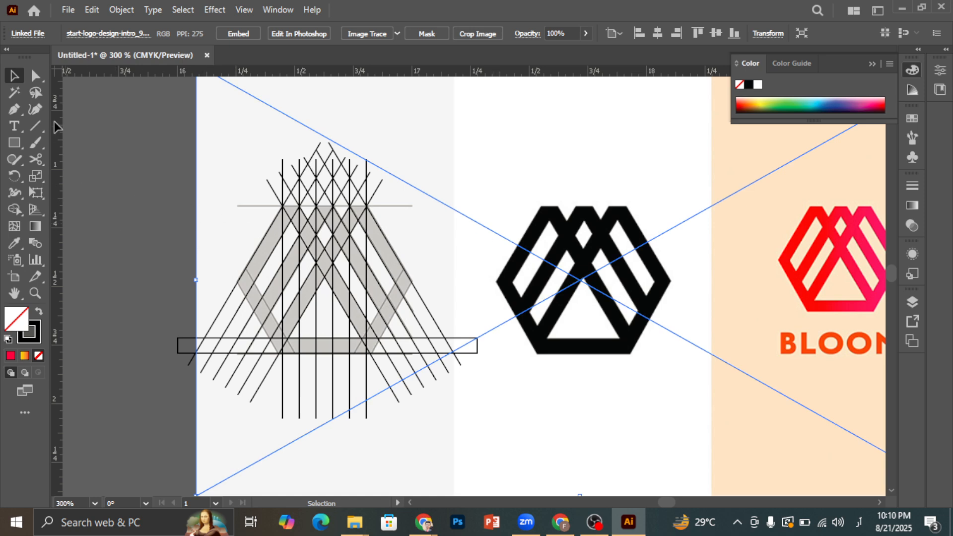
pyautogui.moveTo(136, 131); pyautogui.dragTo(490, 424)
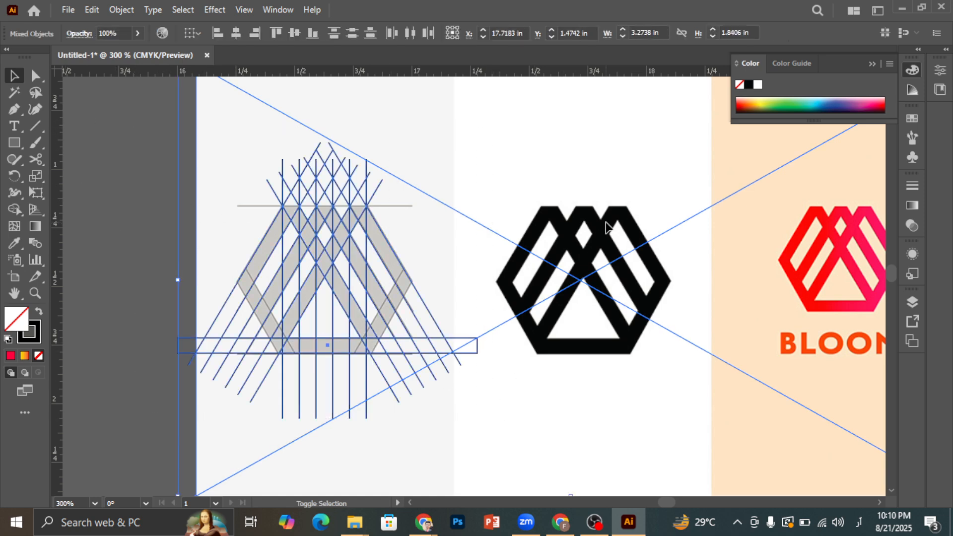
pyautogui.scroll(-2, 336, 270)
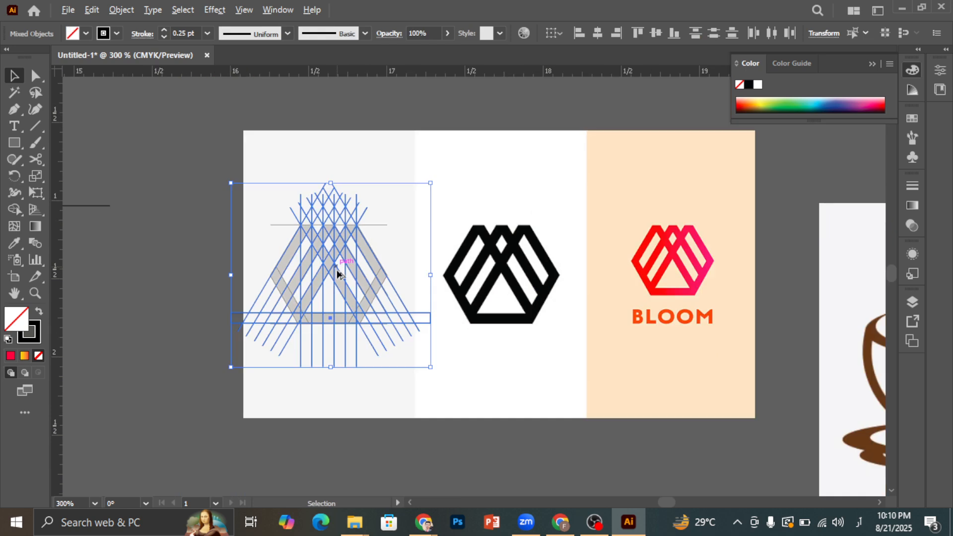
pyautogui.press('a')
pyautogui.moveTo(312, 287); pyautogui.dragTo(667, 76)
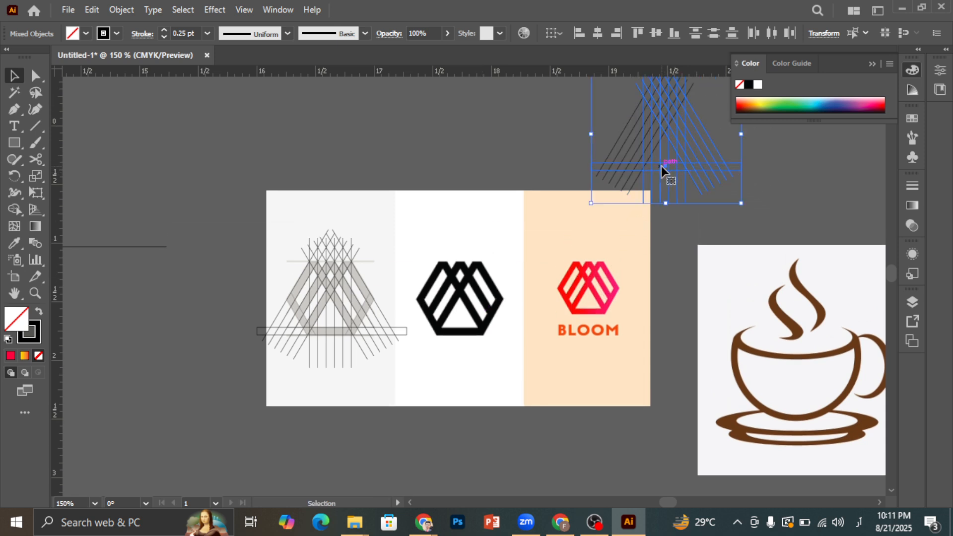
pyautogui.moveTo(663, 168); pyautogui.dragTo(703, 153)
pyautogui.hotkey('ctrl', 'z')
pyautogui.click(413, 133)
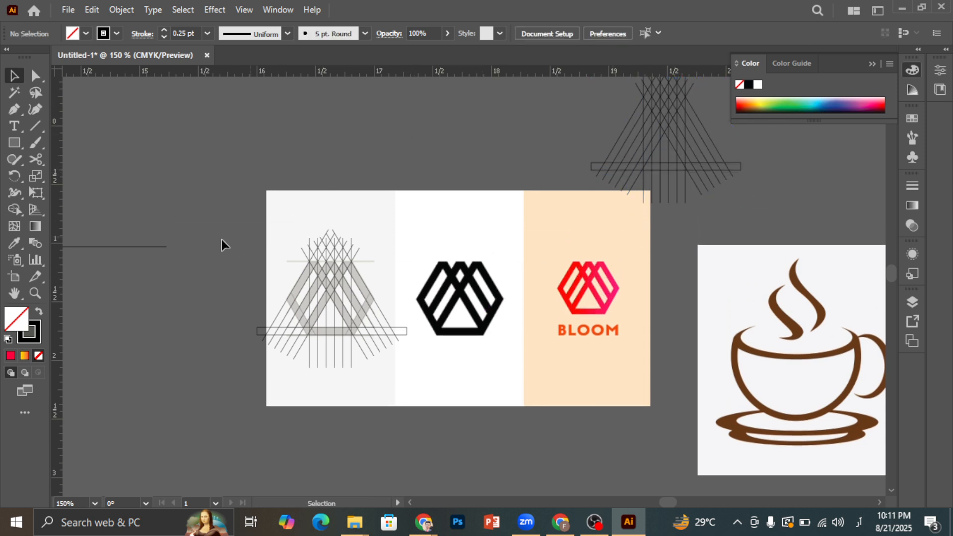
pyautogui.moveTo(404, 385); pyautogui.dragTo(404, 385)
pyautogui.keyDown('shift'); pyautogui.click(475, 213); pyautogui.keyUp('shift')
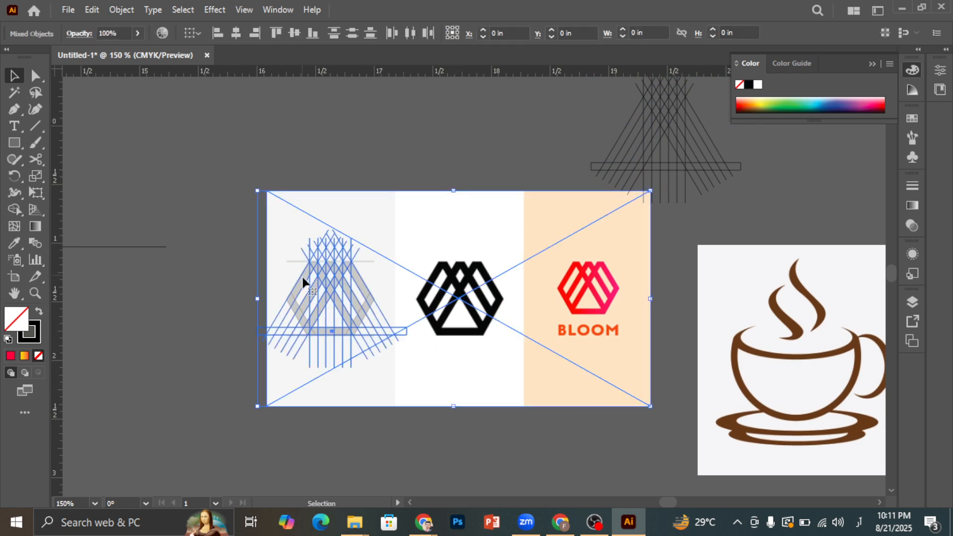
pyautogui.scroll(2, 311, 277)
pyautogui.scroll(1, 318, 285)
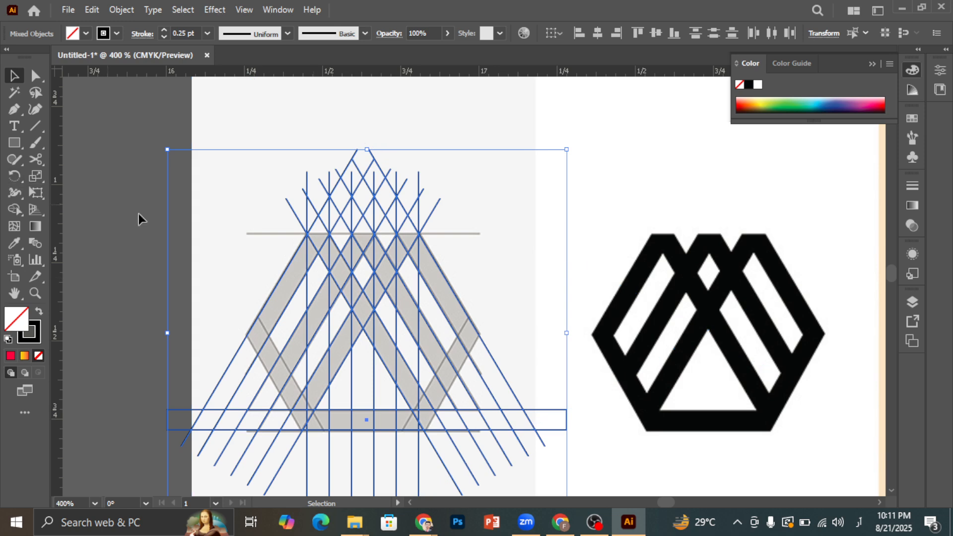
pyautogui.click(106, 213)
# Draw a horizontal line along the top edge of the grey hexagon and deselect it.
pyautogui.click(32, 129)
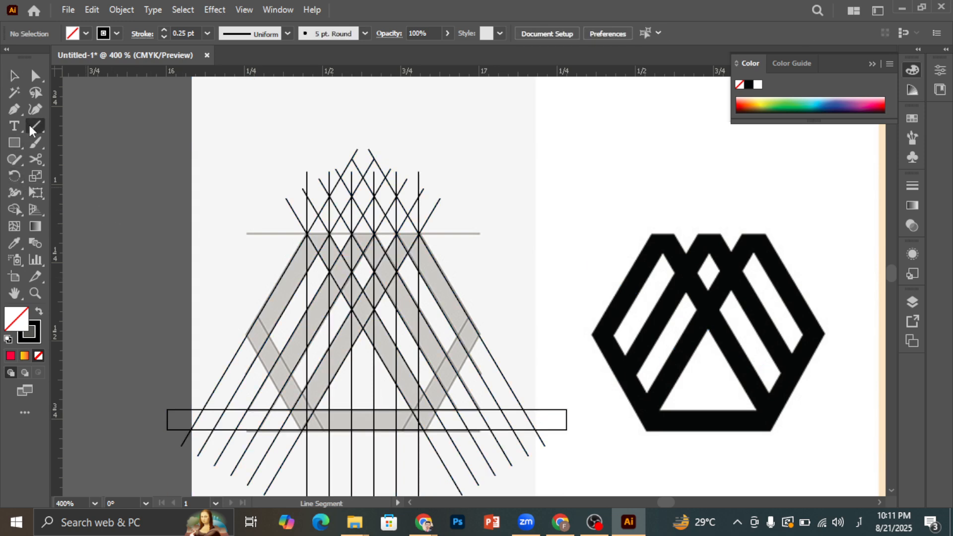
pyautogui.moveTo(245, 234); pyautogui.dragTo(482, 234)
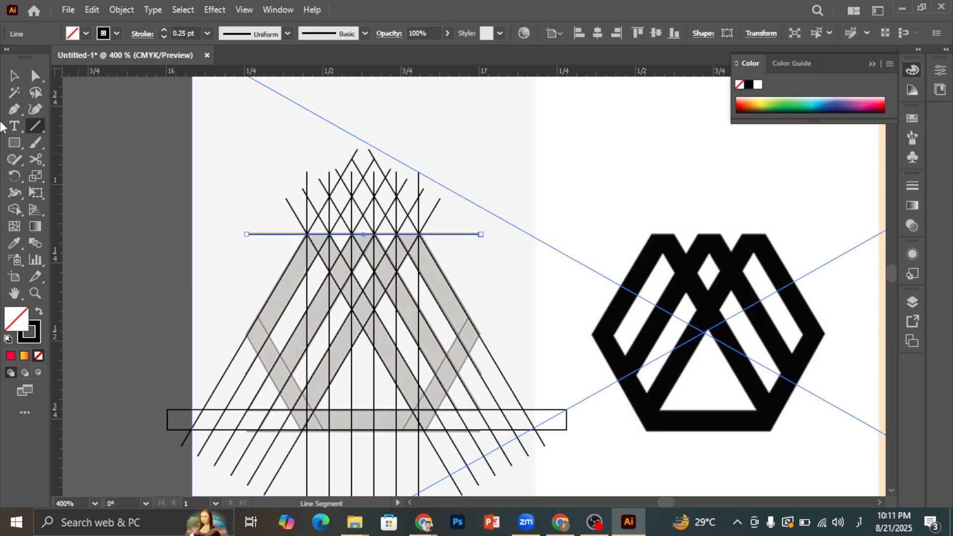
pyautogui.click(14, 75)
pyautogui.click(207, 240)
pyautogui.scroll(-1, 208, 235)
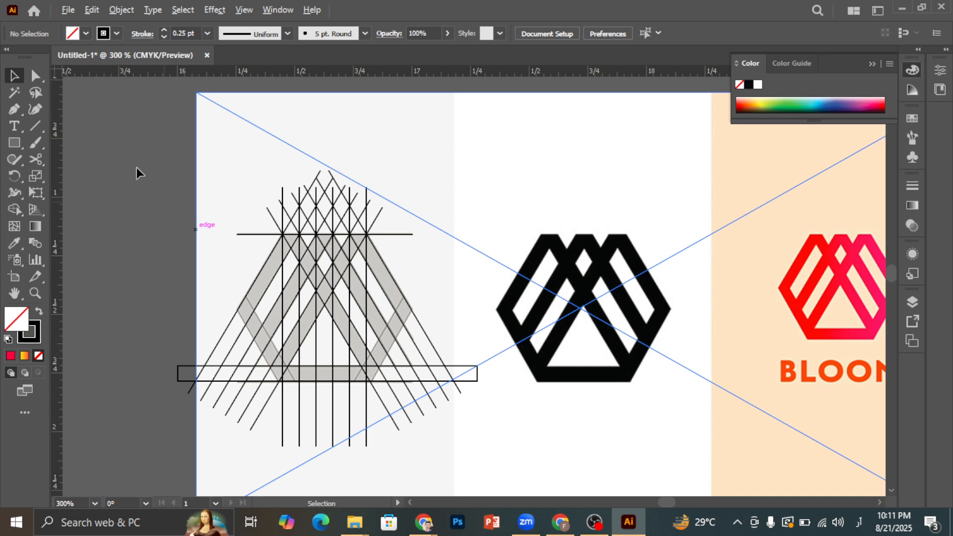
pyautogui.moveTo(114, 141); pyautogui.dragTo(376, 346)
pyautogui.moveTo(462, 442); pyautogui.dragTo(461, 442)
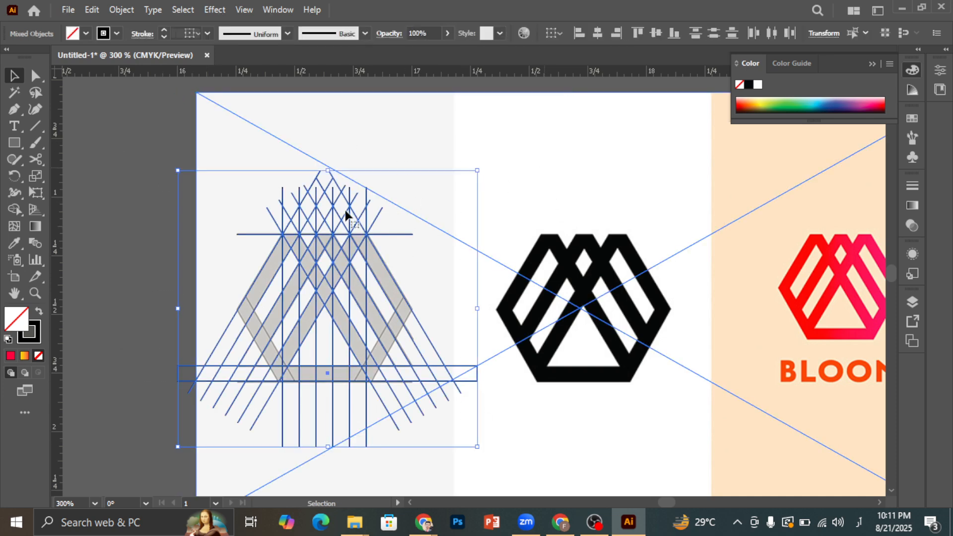
pyautogui.scroll(2, 298, 218)
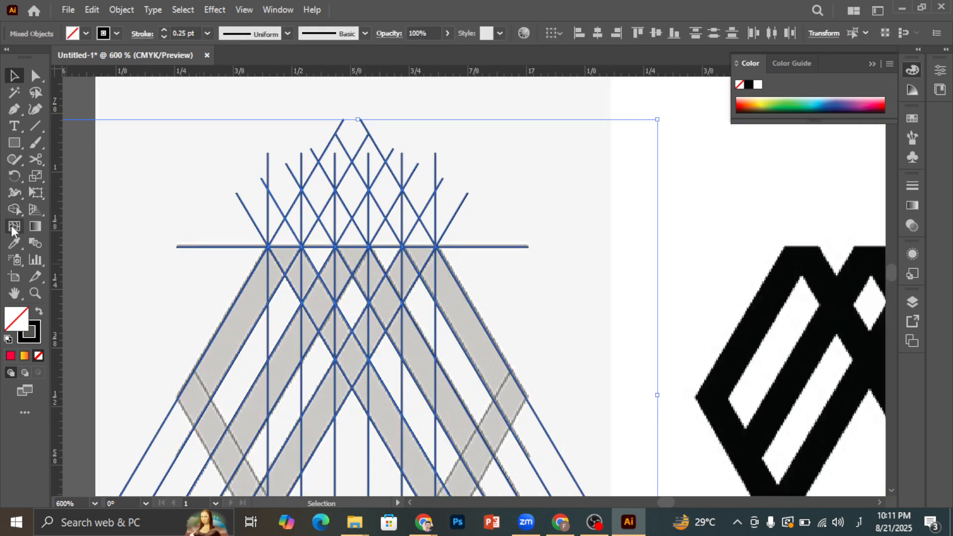
pyautogui.click(14, 225)
pyautogui.click(14, 209)
pyautogui.scroll(-3, 225, 238)
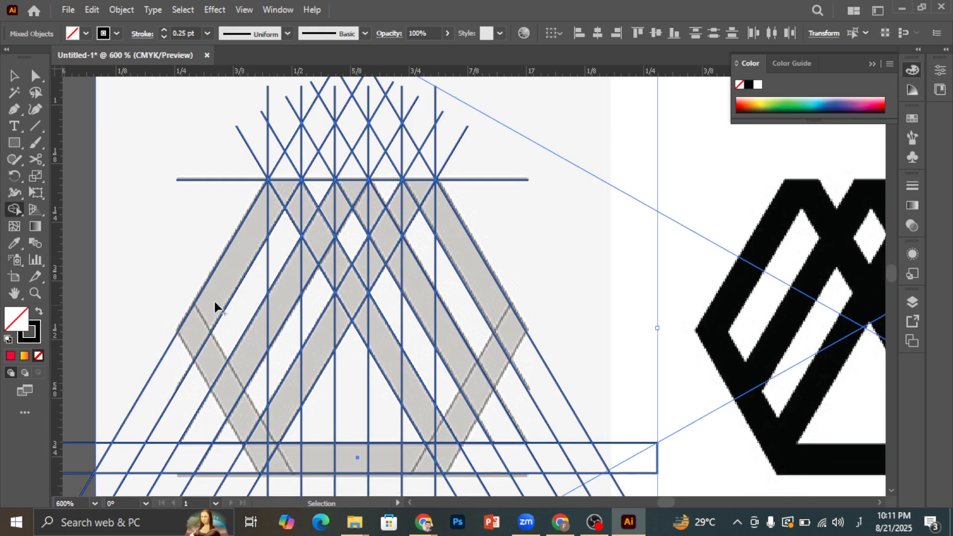
pyautogui.click(14, 75)
pyautogui.scroll(-1, 421, 240)
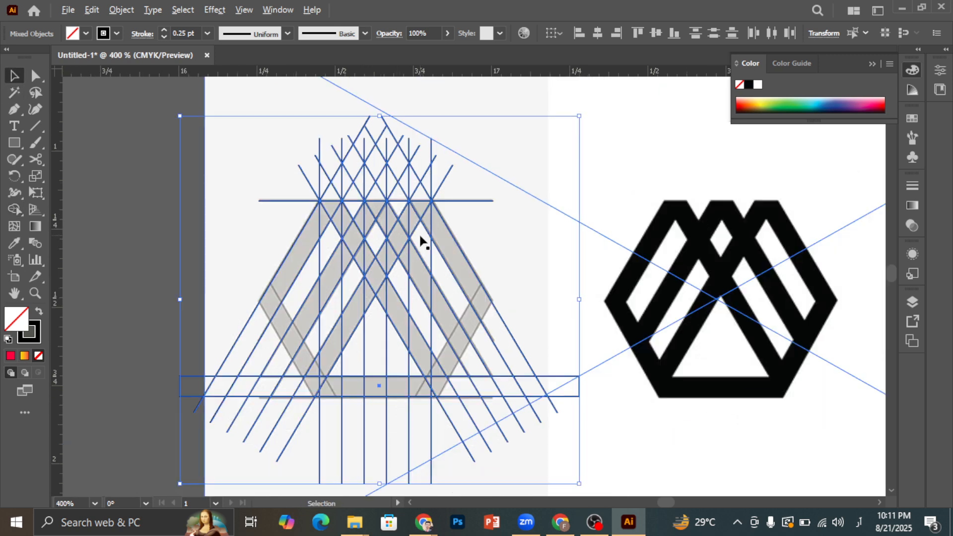
pyautogui.click(84, 311)
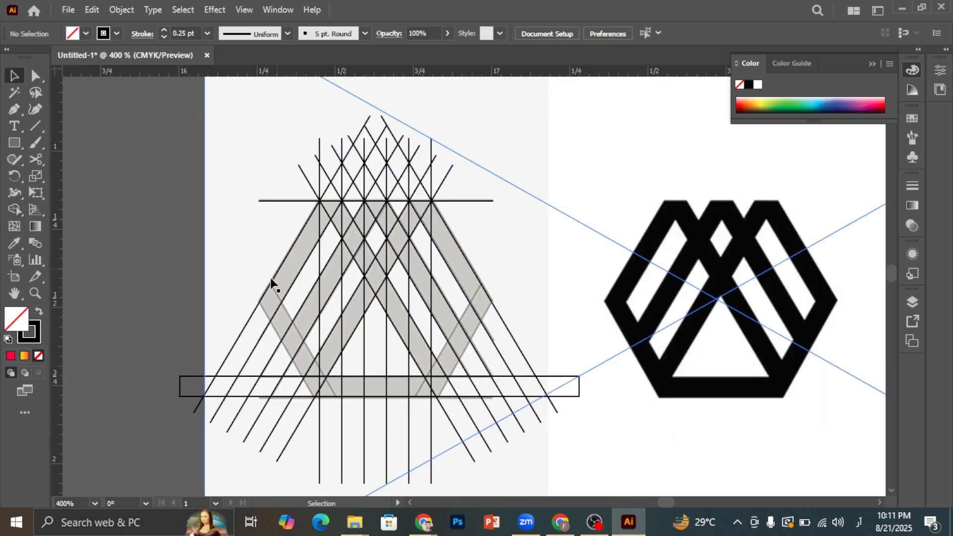
# Paste a copy of the bottom-bar rectangle, then rotate and position it along the hexagon's lower-left bar.
pyautogui.click(184, 380)
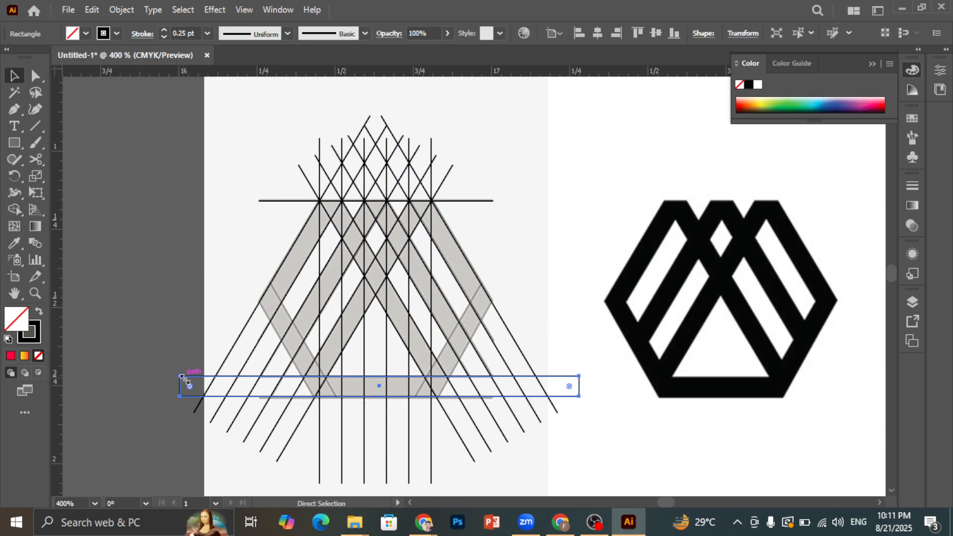
pyautogui.hotkey('ctrl', 'v')
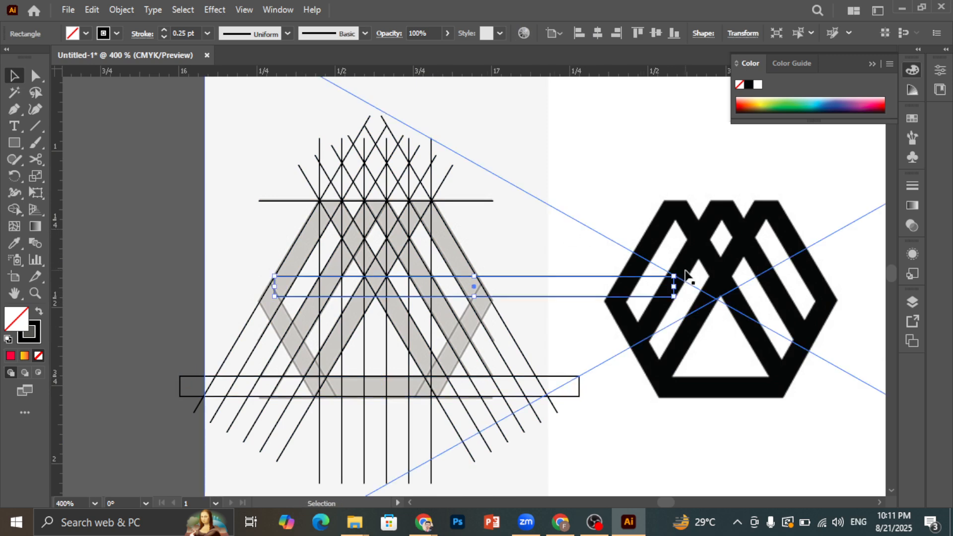
pyautogui.moveTo(679, 271); pyautogui.dragTo(570, 430)
pyautogui.moveTo(495, 308); pyautogui.dragTo(330, 341)
pyautogui.scroll(4, 298, 434)
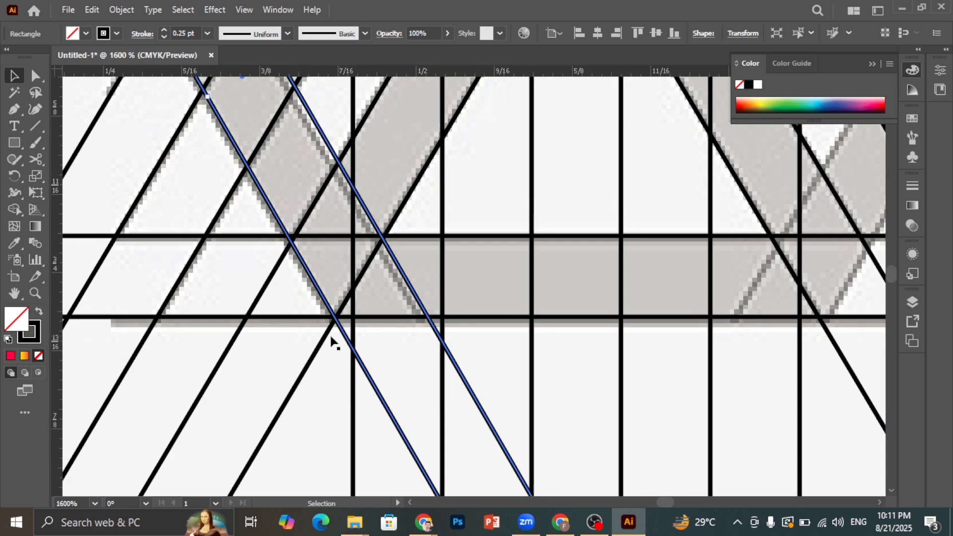
pyautogui.scroll(-5, 330, 340)
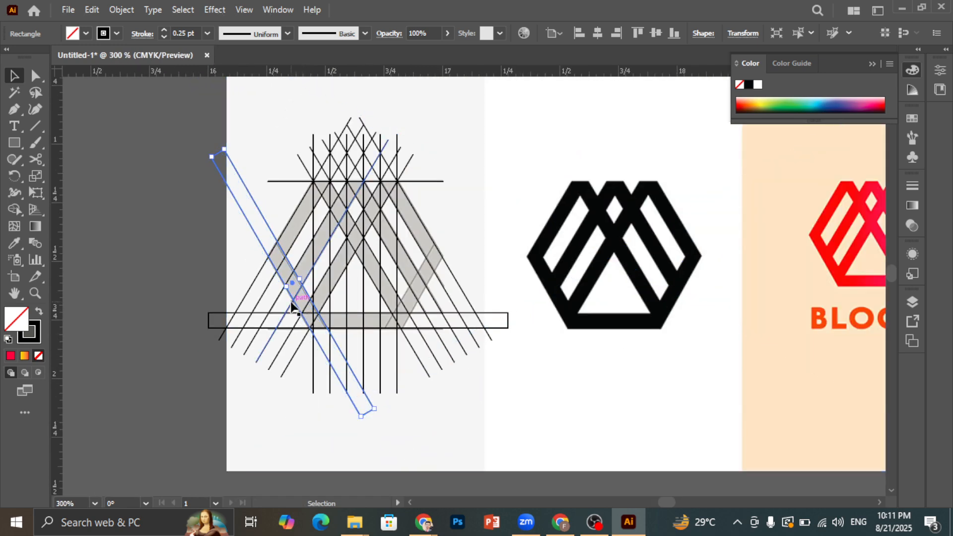
# Create a reflected copy of the slanted rectangle across the vertical axis.
pyautogui.rightClick(237, 203)
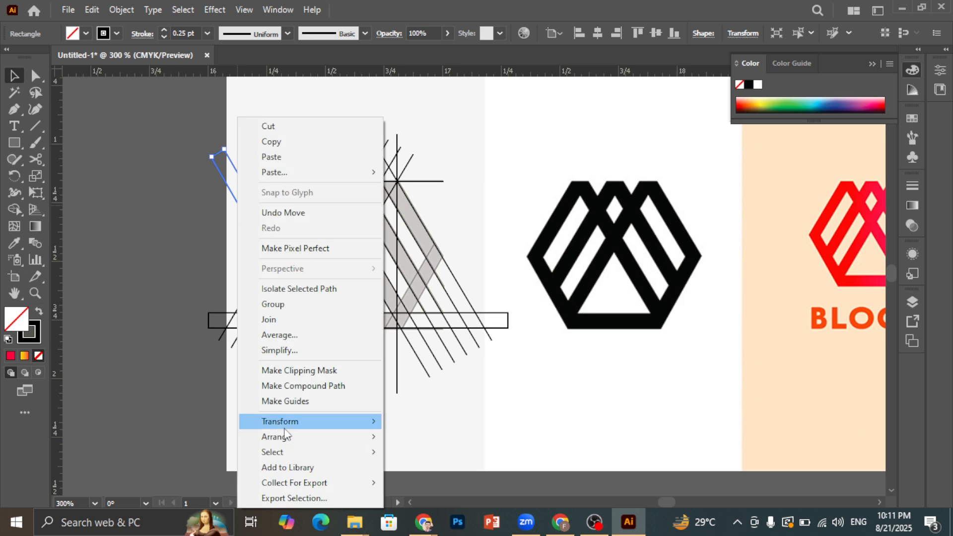
pyautogui.moveTo(301, 437)
pyautogui.moveTo(324, 423)
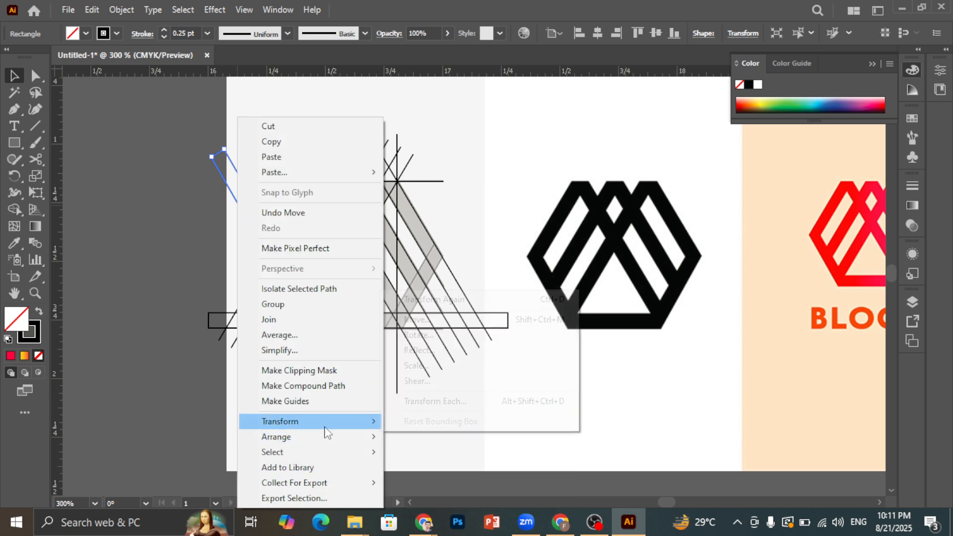
pyautogui.click(416, 351)
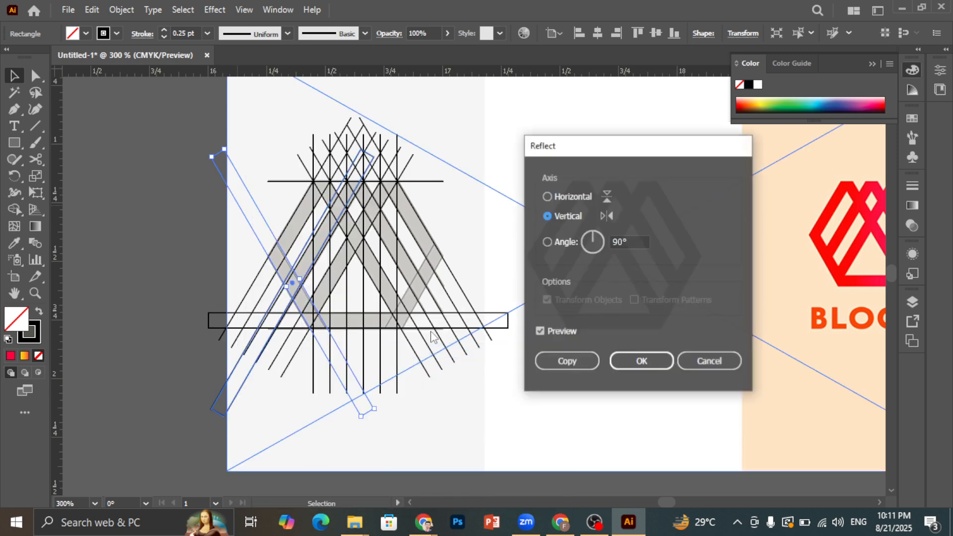
pyautogui.click(590, 363)
pyautogui.scroll(2, 280, 278)
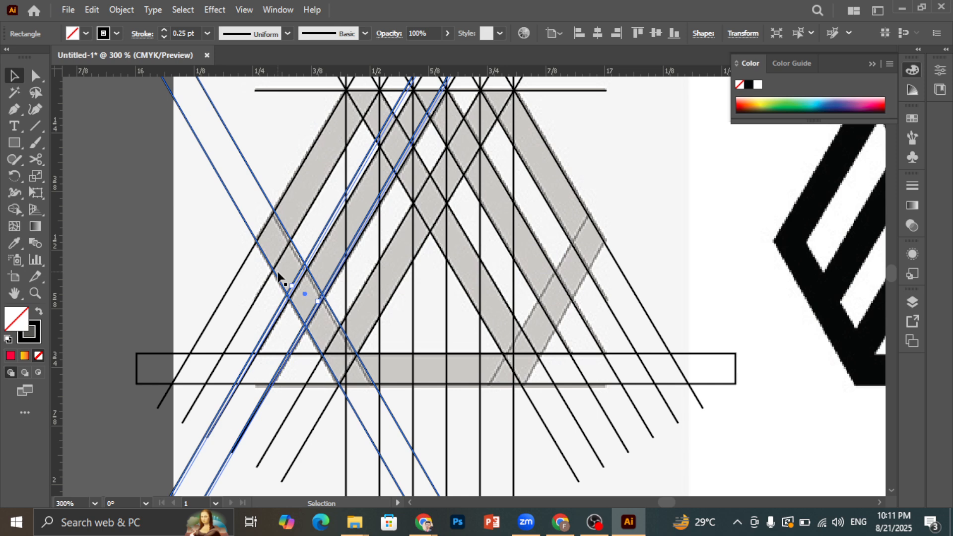
# Move the reflected rectangle onto the hexagon's lower-right bar, fine-tune its alignment, and deselect it.
pyautogui.moveTo(268, 330); pyautogui.dragTo(518, 375)
pyautogui.scroll(3, 517, 374)
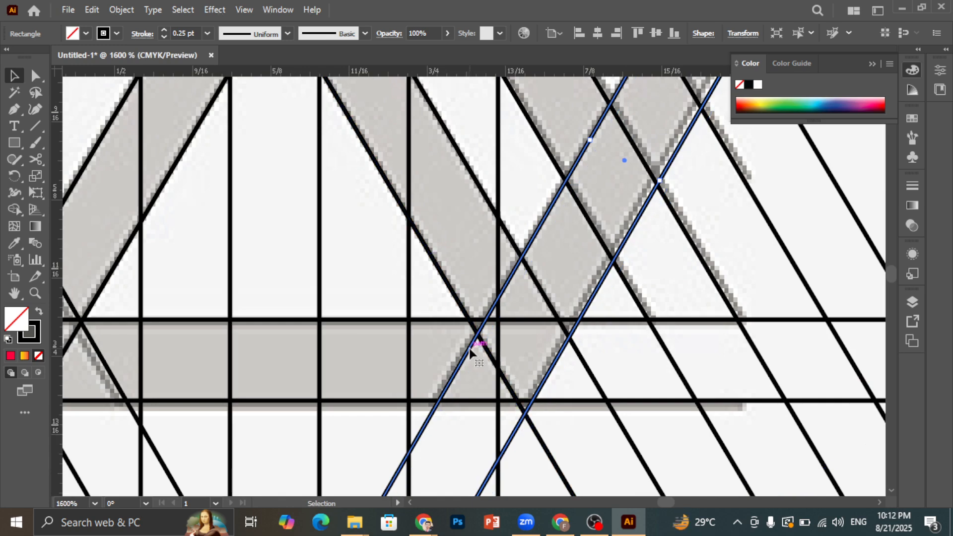
pyautogui.moveTo(469, 348); pyautogui.dragTo(454, 347)
pyautogui.scroll(-4, 454, 346)
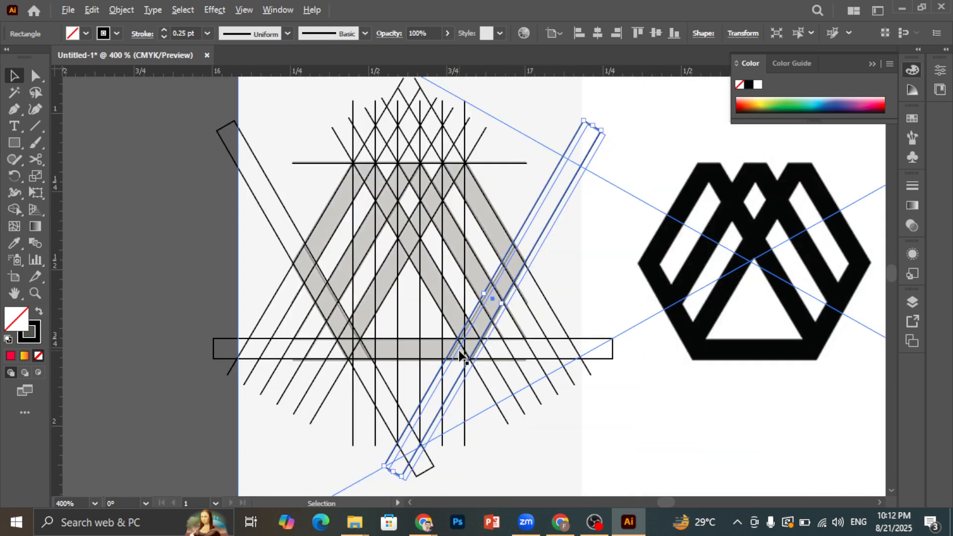
pyautogui.scroll(-1, 460, 353)
pyautogui.click(211, 157)
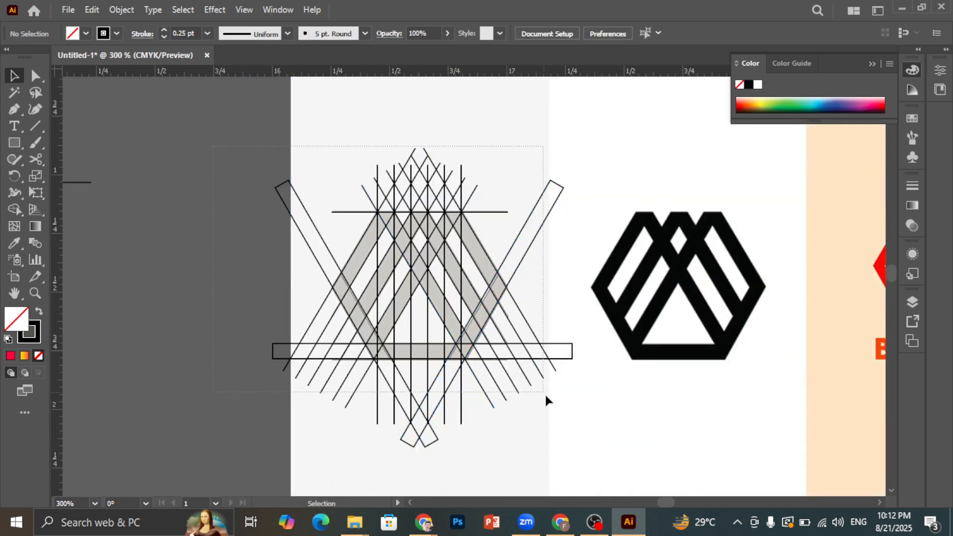
# Select all the construction lines and rectangles without the reference image, and merge the upper-left bar's regions with Shape Builder.
pyautogui.hotkey('ctrl', 'a')
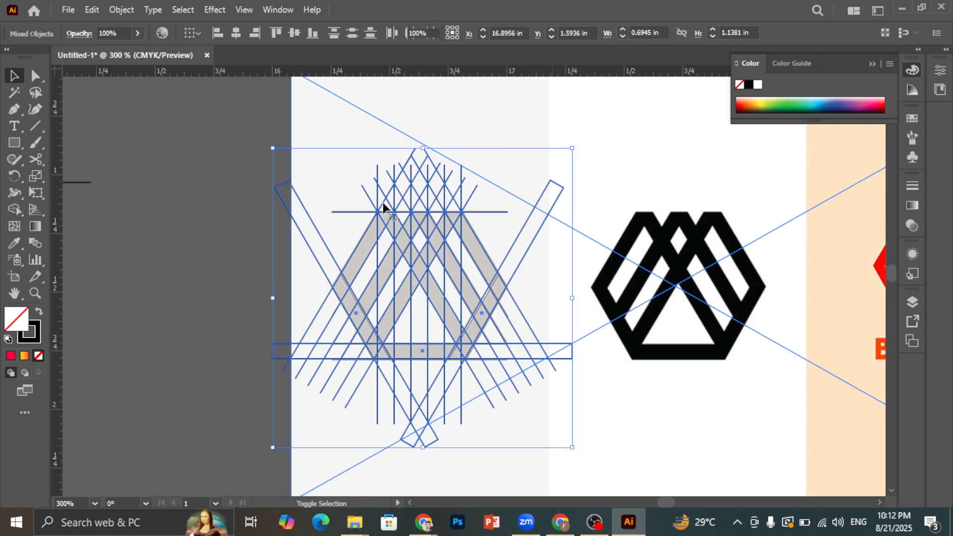
pyautogui.scroll(-2, 245, 305)
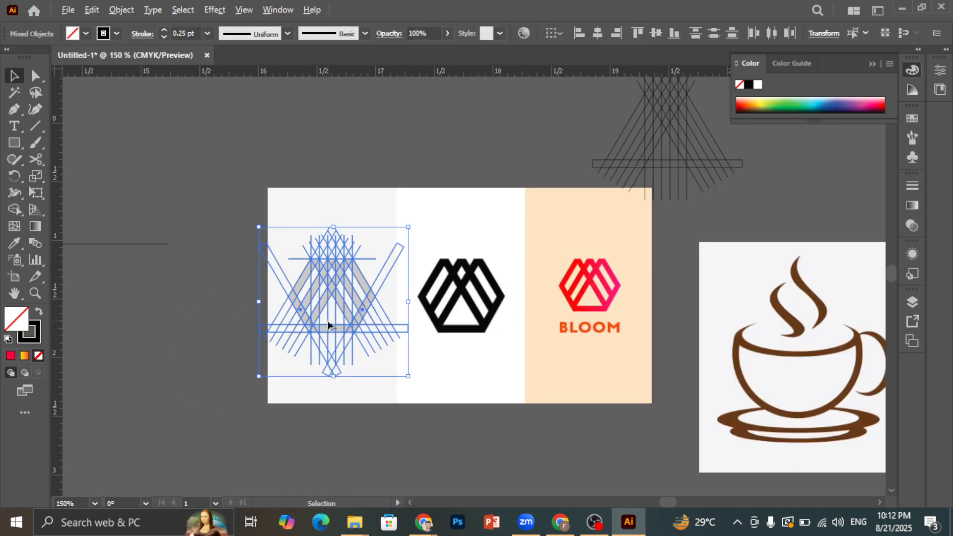
pyautogui.scroll(4, 268, 269)
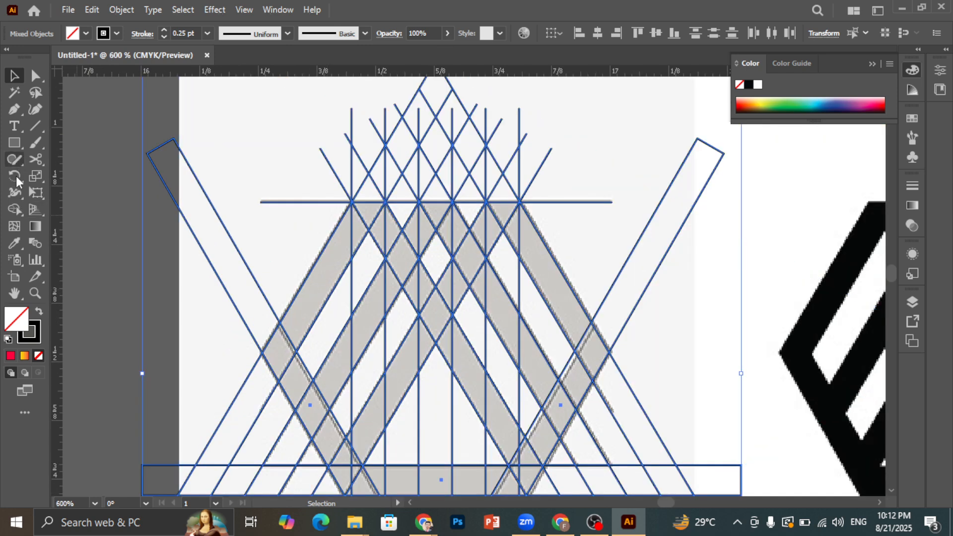
pyautogui.click(17, 205)
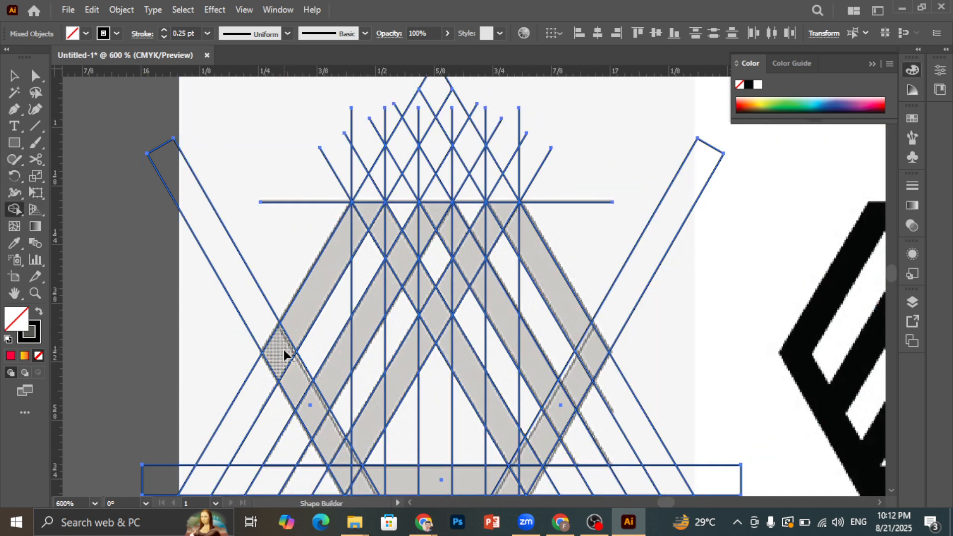
pyautogui.moveTo(284, 349); pyautogui.dragTo(340, 242)
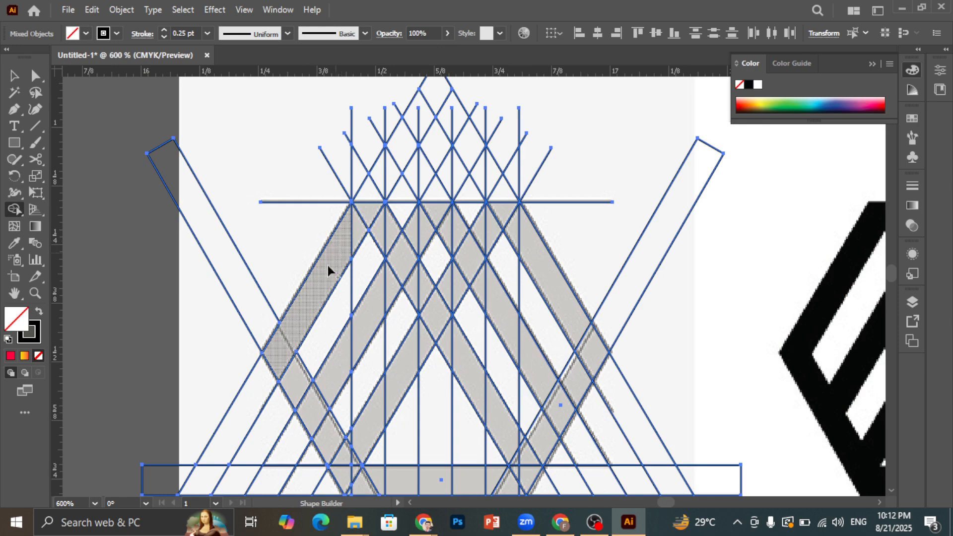
# Set the fill colour to a bright red and apply it to the upper-left bar with Shape Builder.
pyautogui.doubleClick(21, 325)
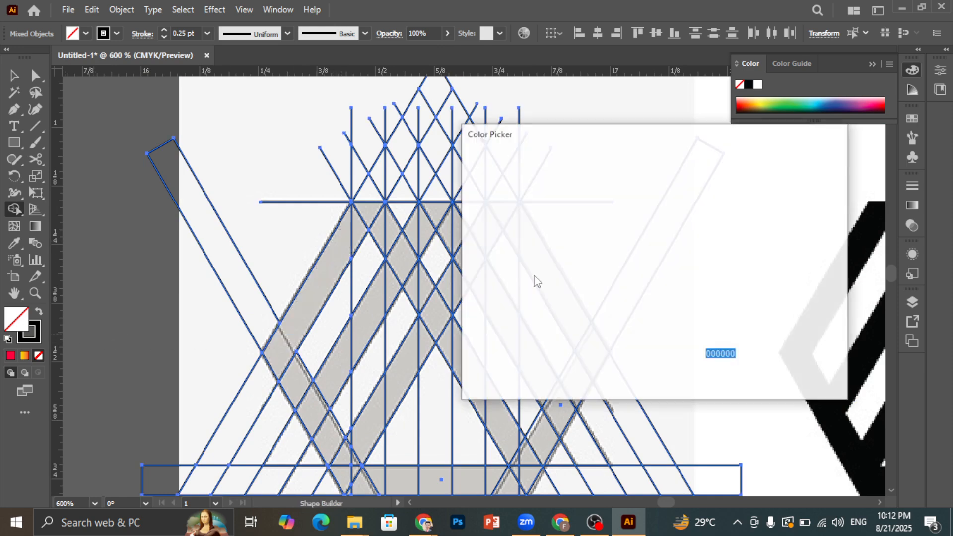
pyautogui.moveTo(579, 206); pyautogui.dragTo(672, 158)
pyautogui.click(791, 186)
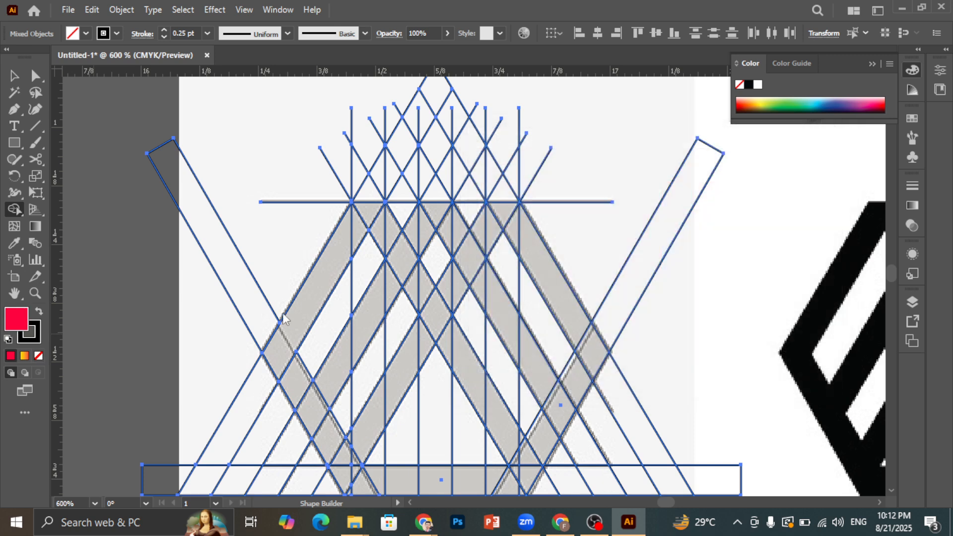
pyautogui.click(281, 344)
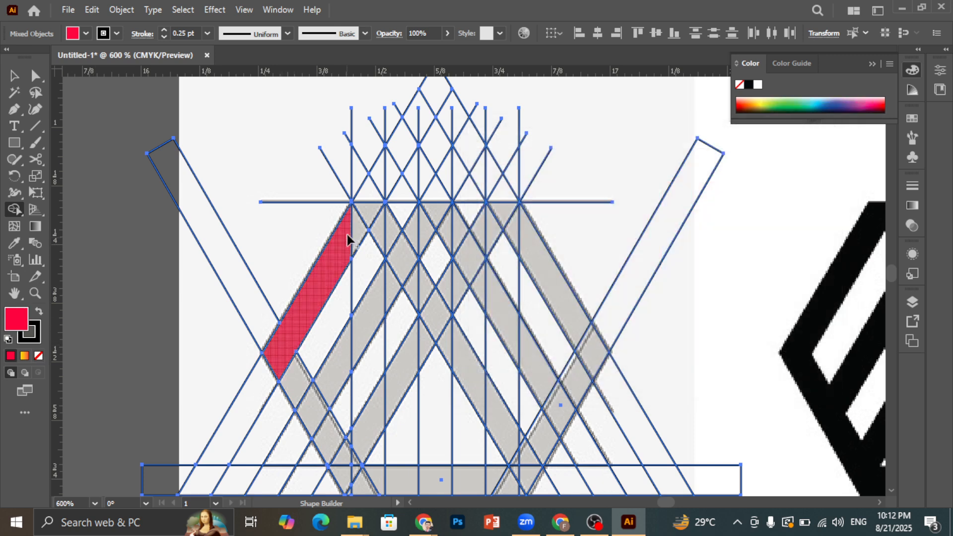
# Merge the flat top-left corner and most of the long diagonal descending from it into the red bar with Shape Builder.
pyautogui.click(368, 214)
pyautogui.moveTo(367, 214); pyautogui.dragTo(403, 258)
pyautogui.moveTo(434, 307); pyautogui.dragTo(466, 364)
pyautogui.scroll(-4, 466, 363)
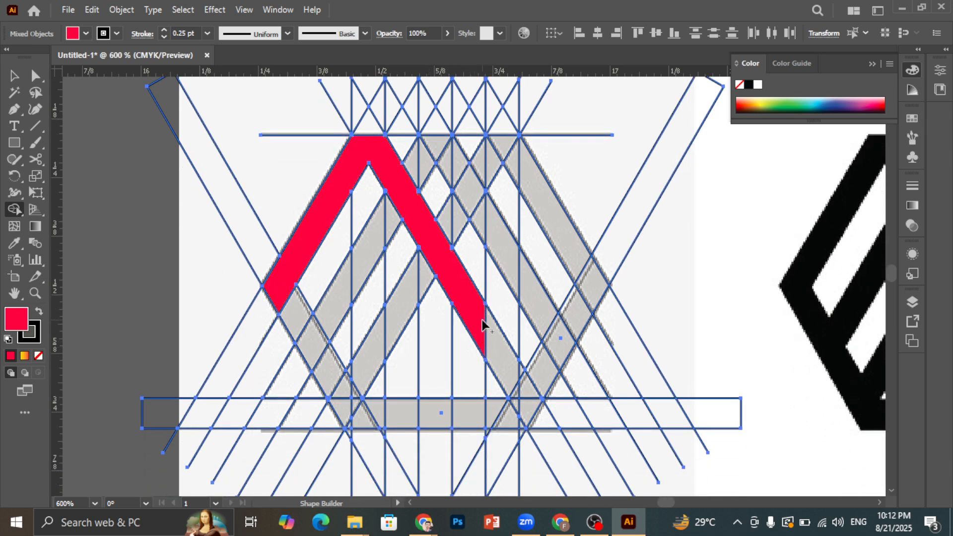
# Merge the rest of the long diagonal, the bottom bar and all remaining logo bars into the red shape in one Shape Builder pass.
pyautogui.moveTo(482, 320)
pyautogui.mouseDown()
pyautogui.moveTo(527, 403)
pyautogui.moveTo(505, 420)
pyautogui.moveTo(475, 416)
pyautogui.mouseUp()
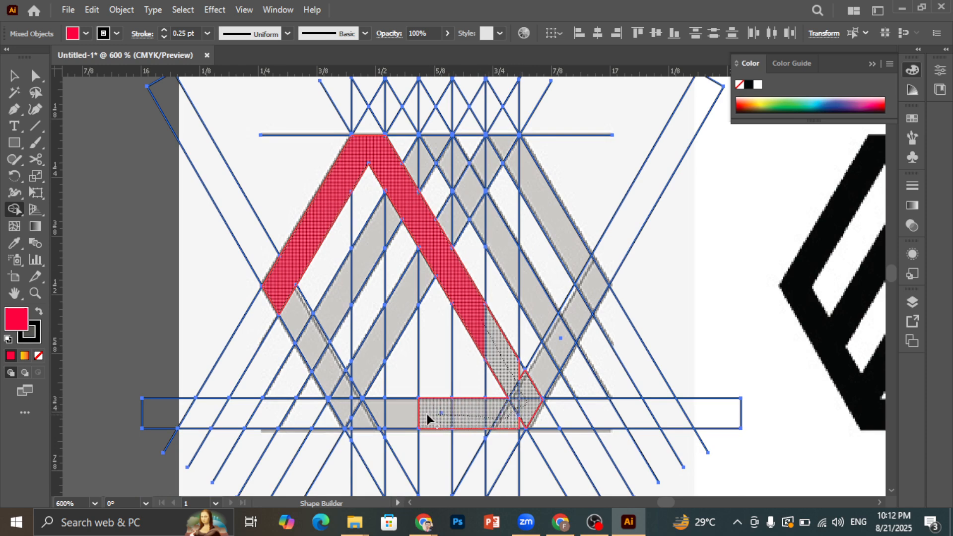
pyautogui.moveTo(361, 421)
pyautogui.mouseDown()
pyautogui.moveTo(343, 397)
pyautogui.moveTo(370, 370)
pyautogui.mouseUp()
pyautogui.moveTo(386, 336)
pyautogui.mouseDown()
pyautogui.moveTo(459, 209)
pyautogui.moveTo(458, 174)
pyautogui.mouseUp()
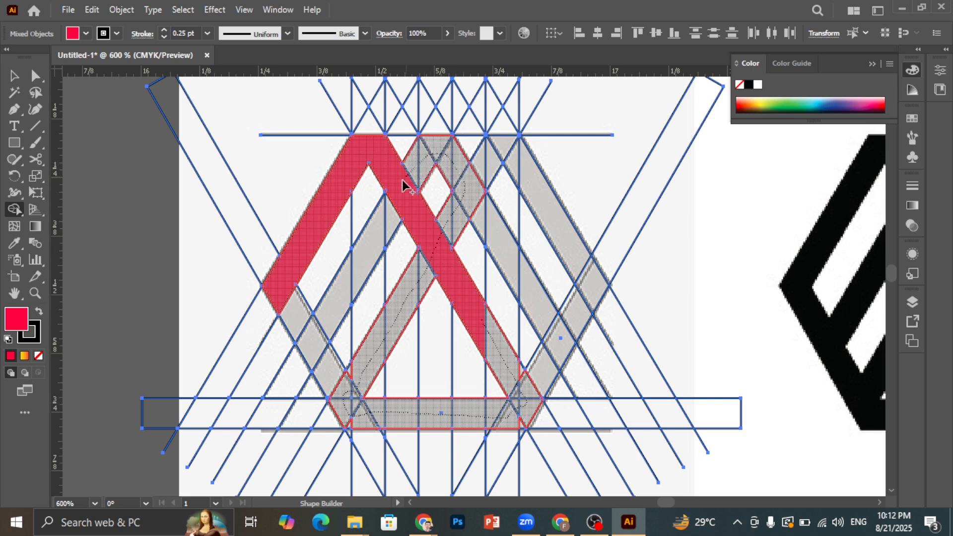
pyautogui.moveTo(398, 193); pyautogui.dragTo(346, 281)
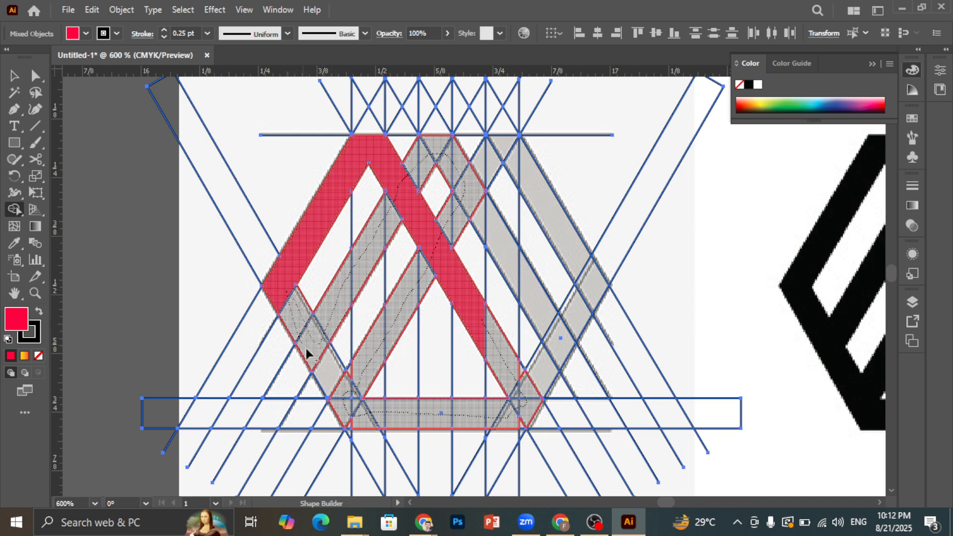
pyautogui.moveTo(348, 405); pyautogui.dragTo(441, 408)
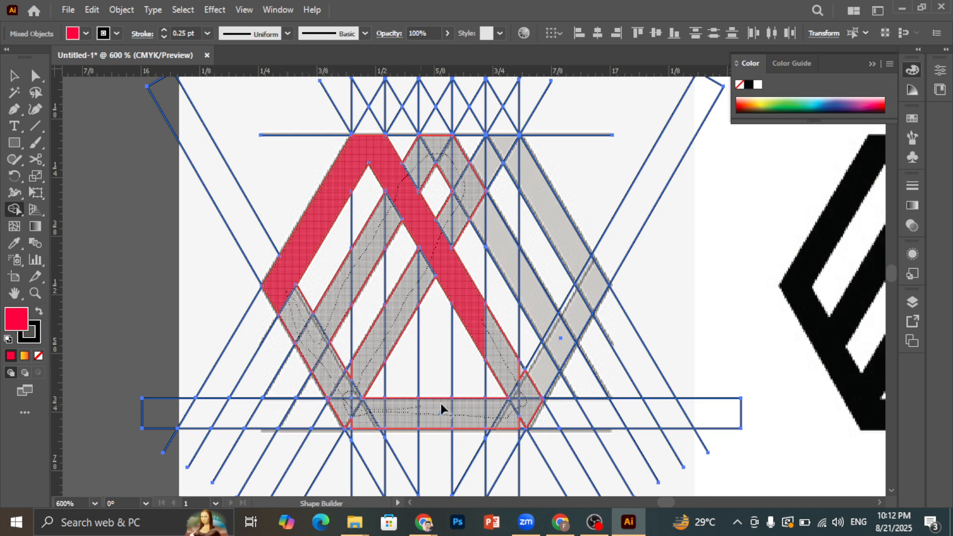
pyautogui.moveTo(537, 368)
pyautogui.mouseDown()
pyautogui.moveTo(583, 294)
pyautogui.moveTo(566, 245)
pyautogui.mouseUp()
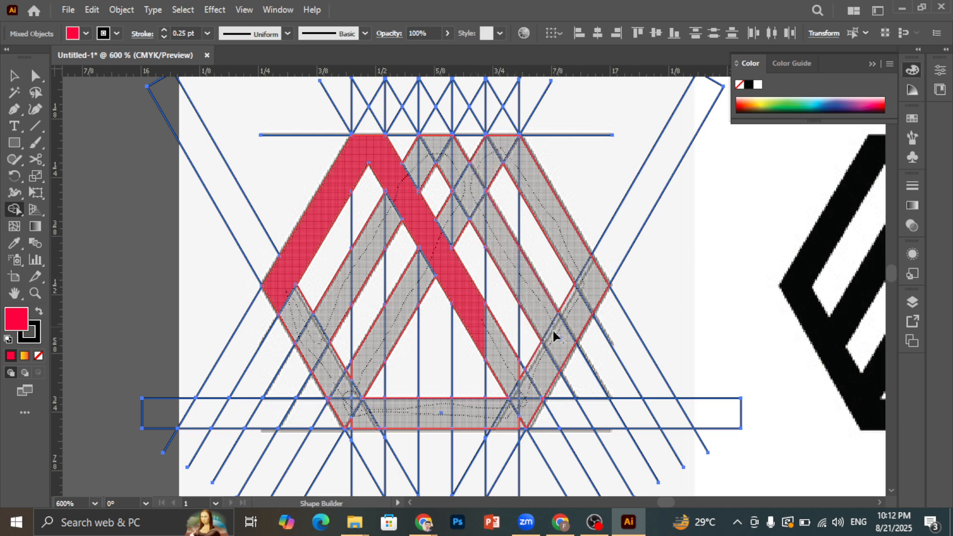
pyautogui.moveTo(553, 331); pyautogui.dragTo(551, 333)
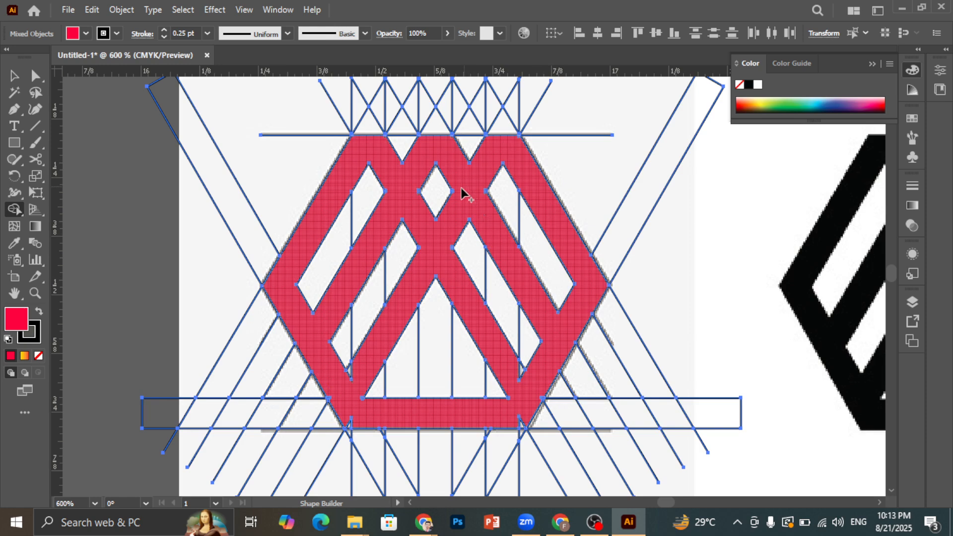
# Merge the leftover notches and slivers at the bottom bar's left and right corners into the red shape.
pyautogui.scroll(4, 341, 353)
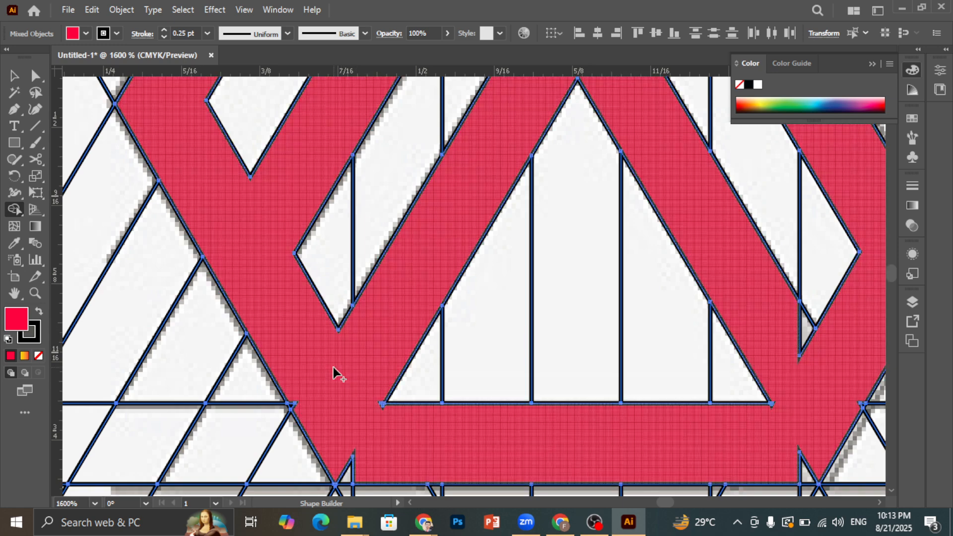
pyautogui.scroll(-2, 334, 368)
pyautogui.moveTo(375, 387); pyautogui.dragTo(340, 381)
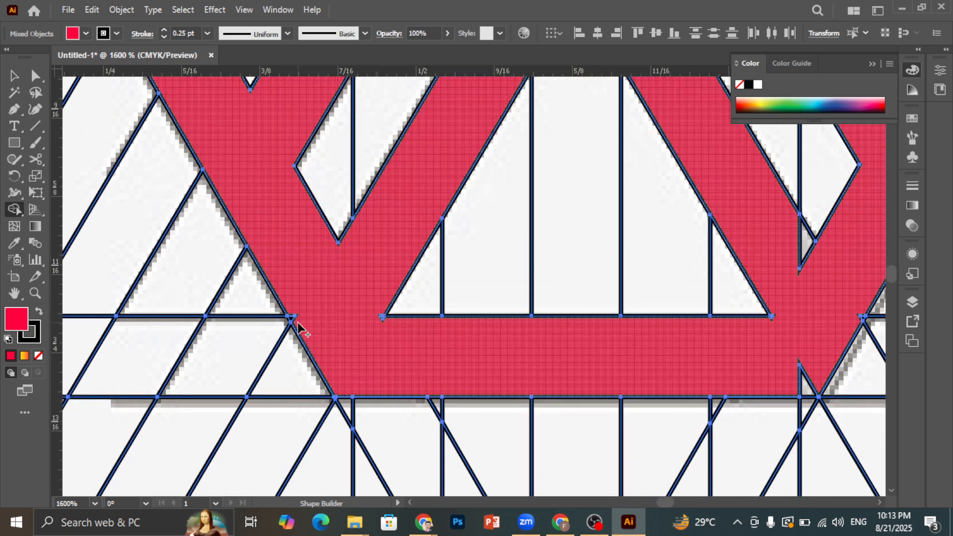
pyautogui.moveTo(297, 323); pyautogui.dragTo(291, 318)
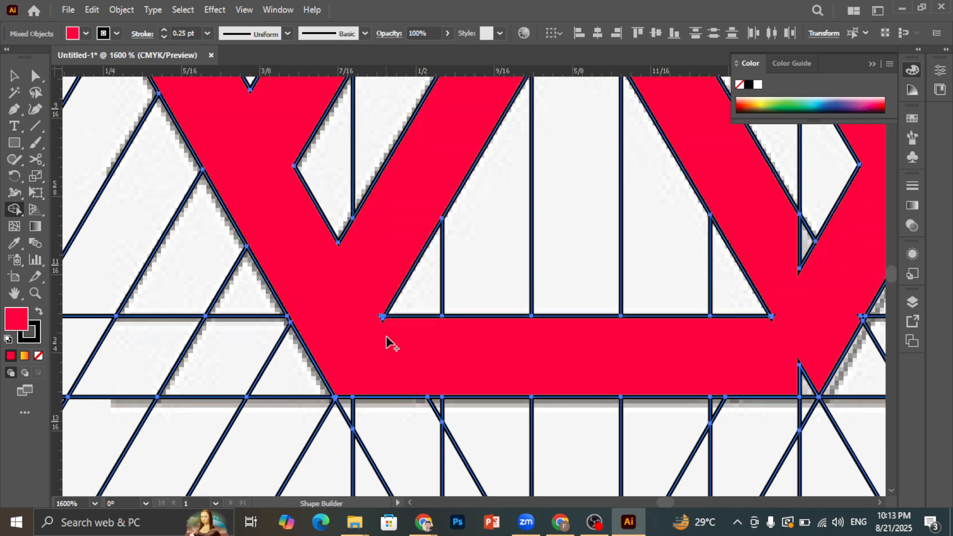
pyautogui.scroll(3, 383, 323)
pyautogui.moveTo(376, 305)
pyautogui.mouseDown()
pyautogui.moveTo(328, 264)
pyautogui.moveTo(309, 329)
pyautogui.mouseUp()
pyautogui.scroll(-4, 309, 330)
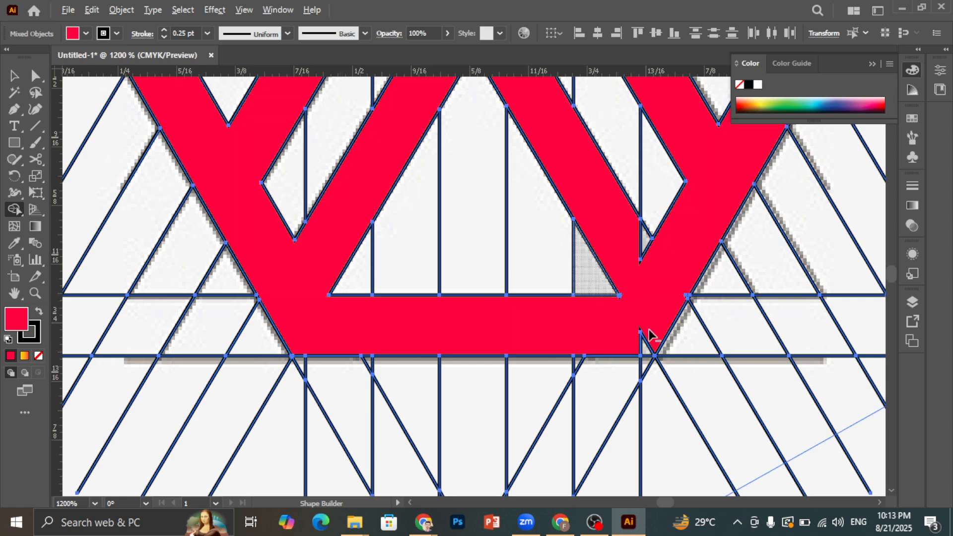
pyautogui.scroll(1, 645, 334)
pyautogui.moveTo(578, 356); pyautogui.dragTo(539, 348)
pyautogui.scroll(-2, 483, 345)
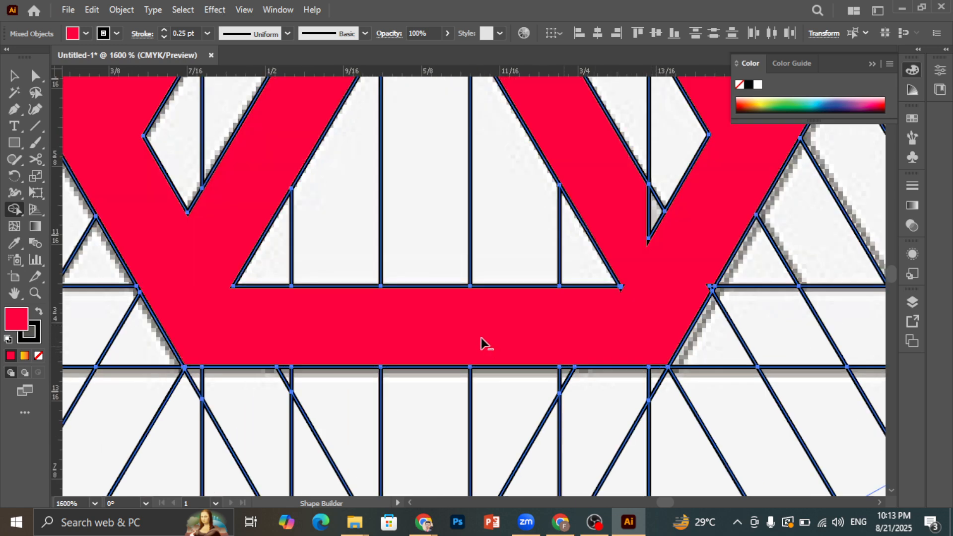
# Merge the tiny slivers at the lower-right outer edge and the central triangle's right corner into the red shape.
pyautogui.scroll(4, 543, 323)
pyautogui.scroll(2, 549, 319)
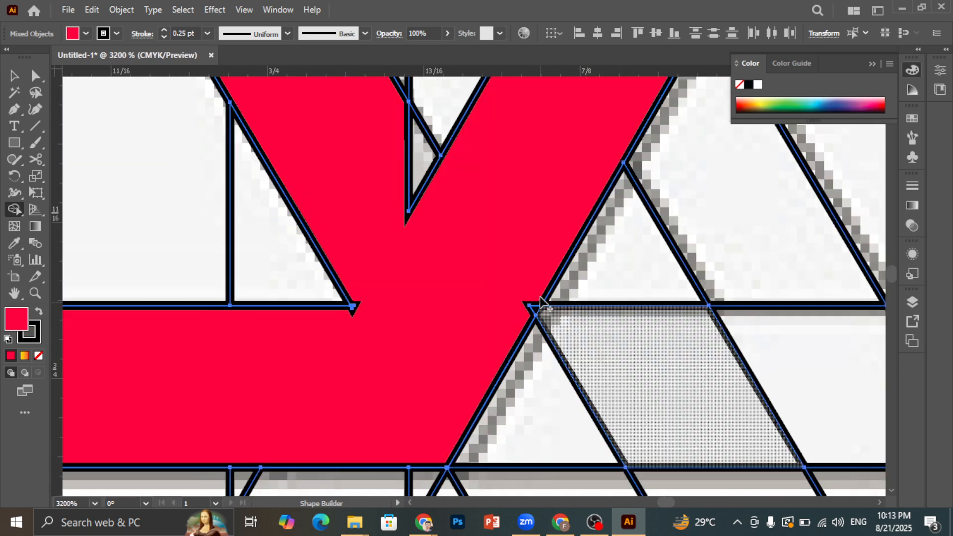
pyautogui.click(488, 291)
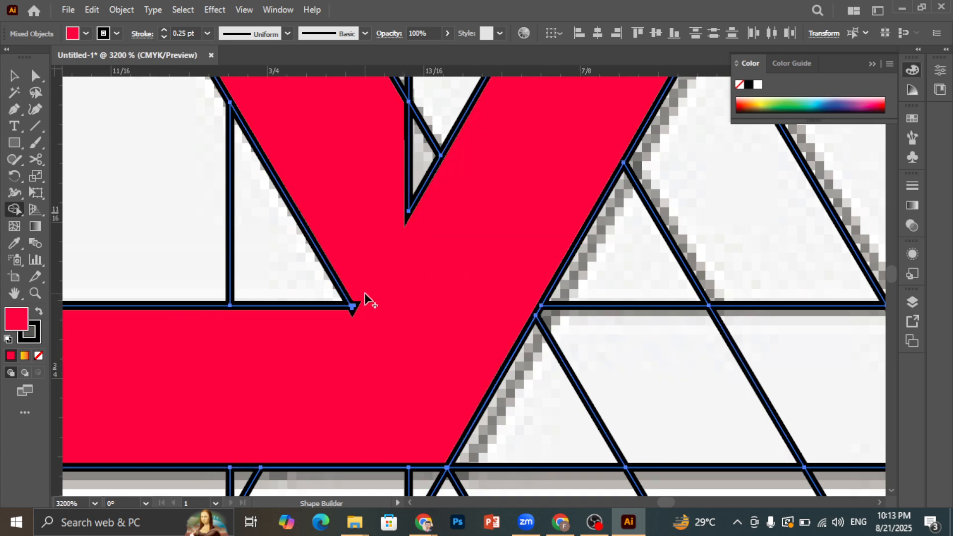
pyautogui.click(351, 316)
pyautogui.scroll(-3, 434, 326)
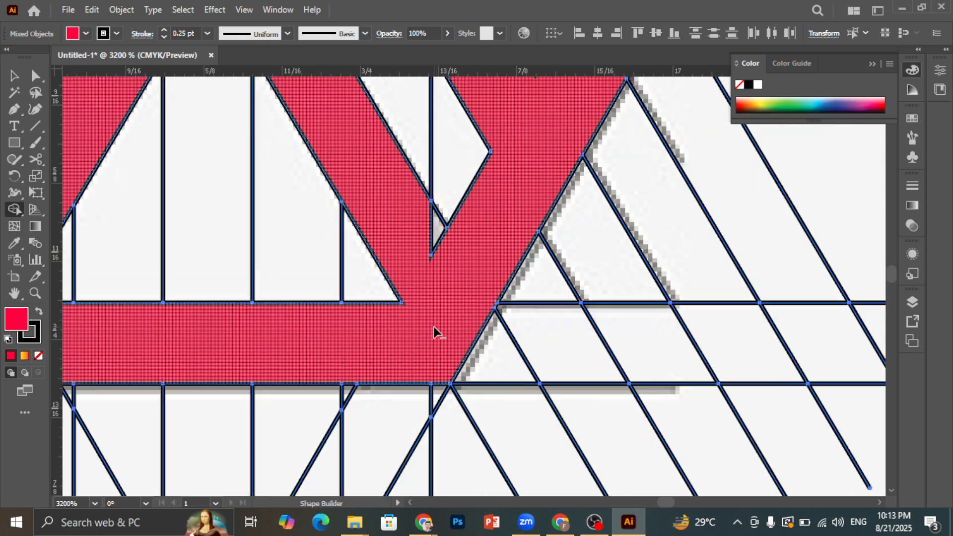
# Merge the tiny slivers at the left corners of the central diamond and the upper-right opening into the red shape.
pyautogui.scroll(-3, 434, 327)
pyautogui.scroll(3, 443, 315)
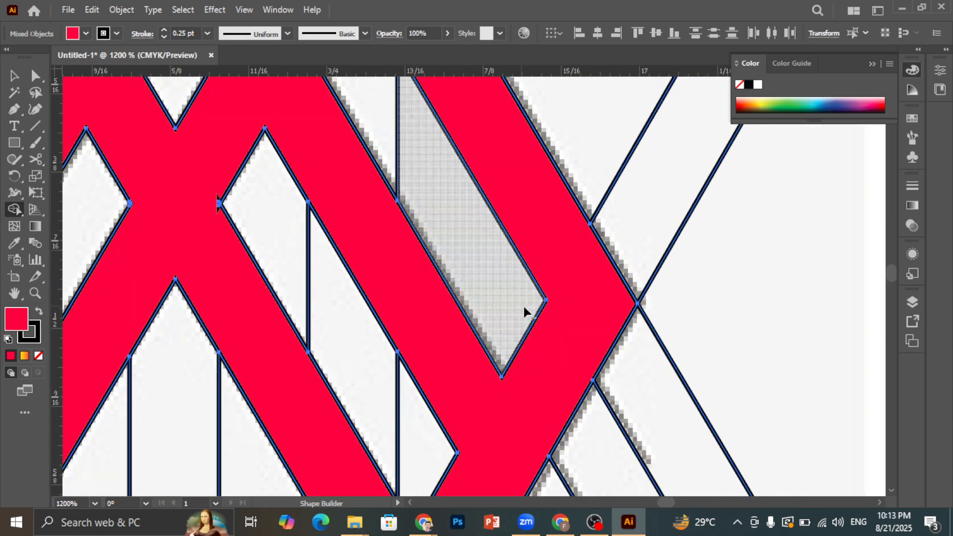
pyautogui.scroll(-4, 551, 315)
pyautogui.scroll(6, 362, 251)
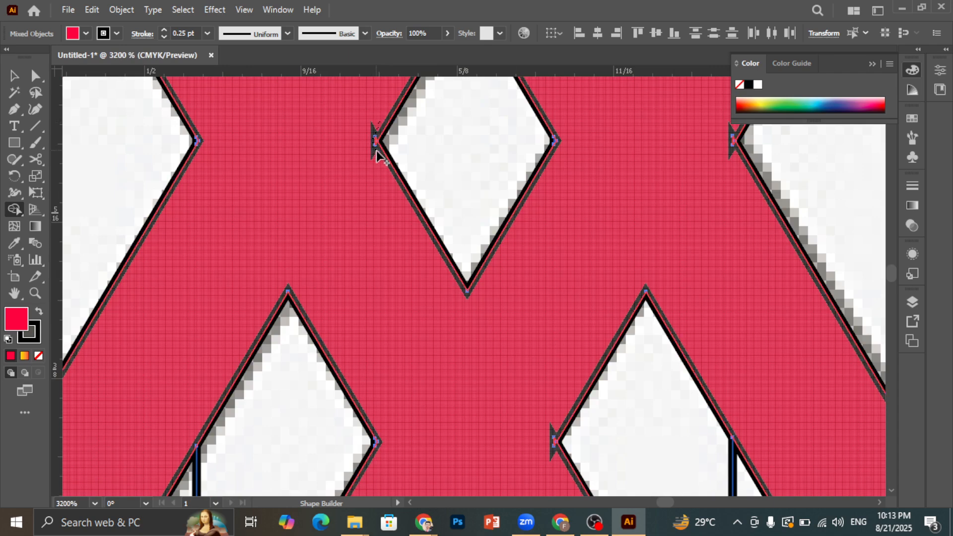
pyautogui.click(376, 151)
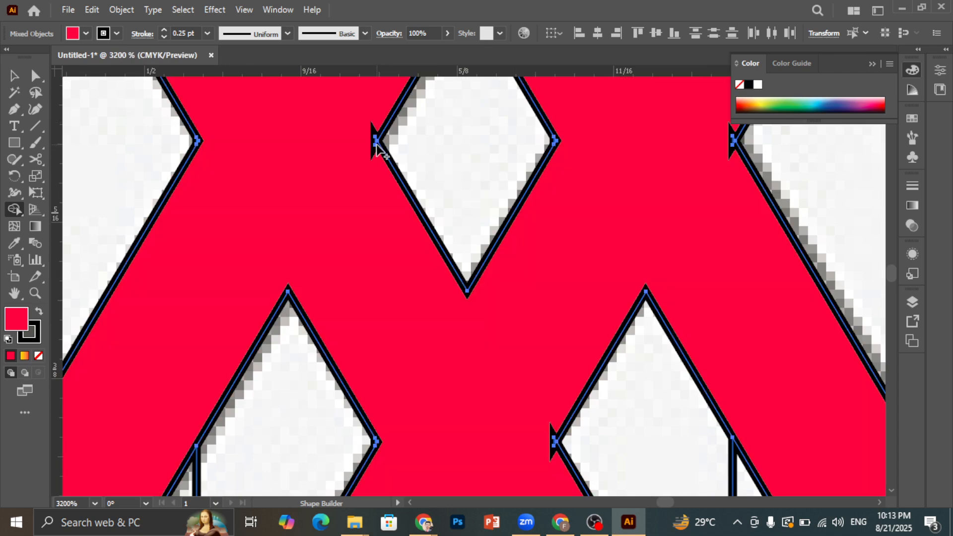
pyautogui.scroll(-1, 403, 303)
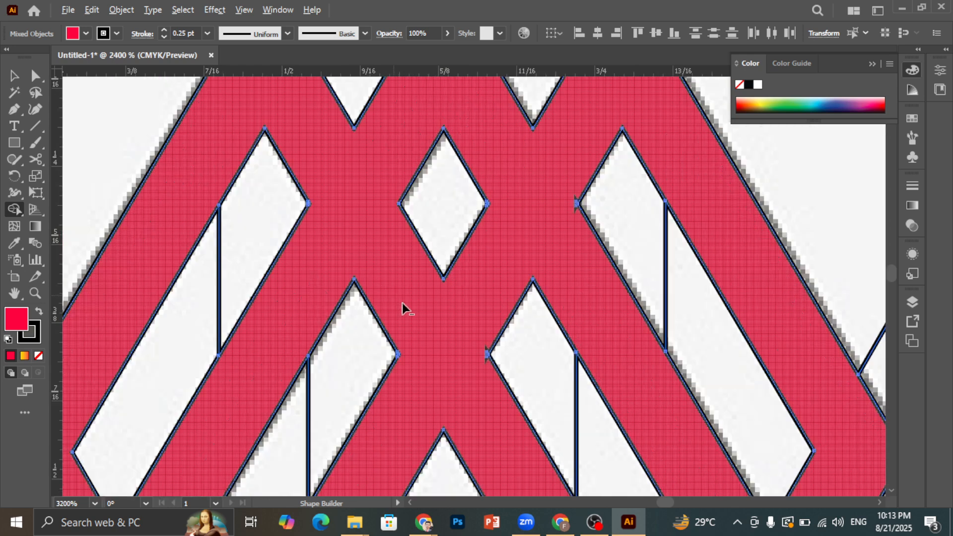
pyautogui.scroll(-1, 535, 209)
pyautogui.scroll(4, 582, 251)
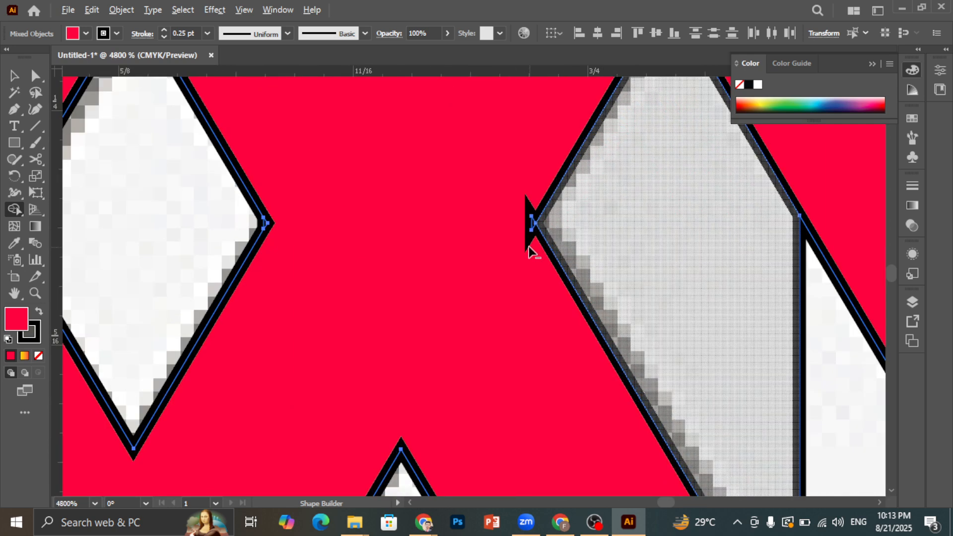
pyautogui.click(532, 231)
pyautogui.scroll(-3, 437, 303)
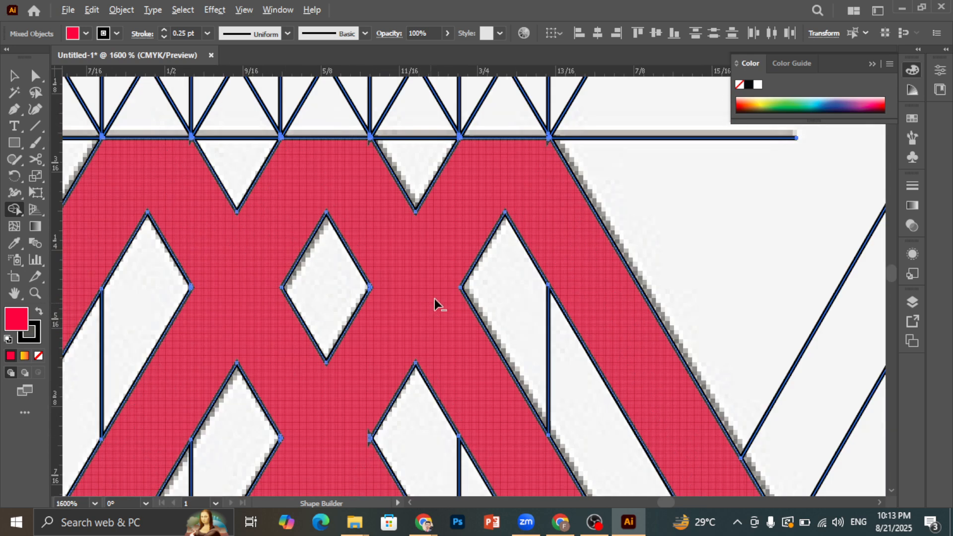
# Examine the merged logo's corners and bar joints for leftover slivers, and deselect all artwork.
pyautogui.scroll(-1, 552, 183)
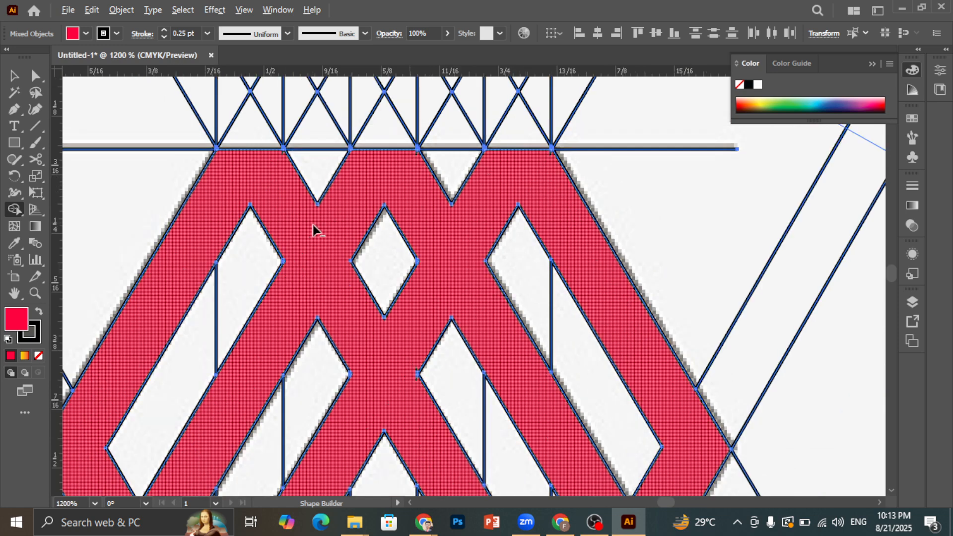
pyautogui.scroll(-1, 225, 201)
pyautogui.scroll(-3, 174, 298)
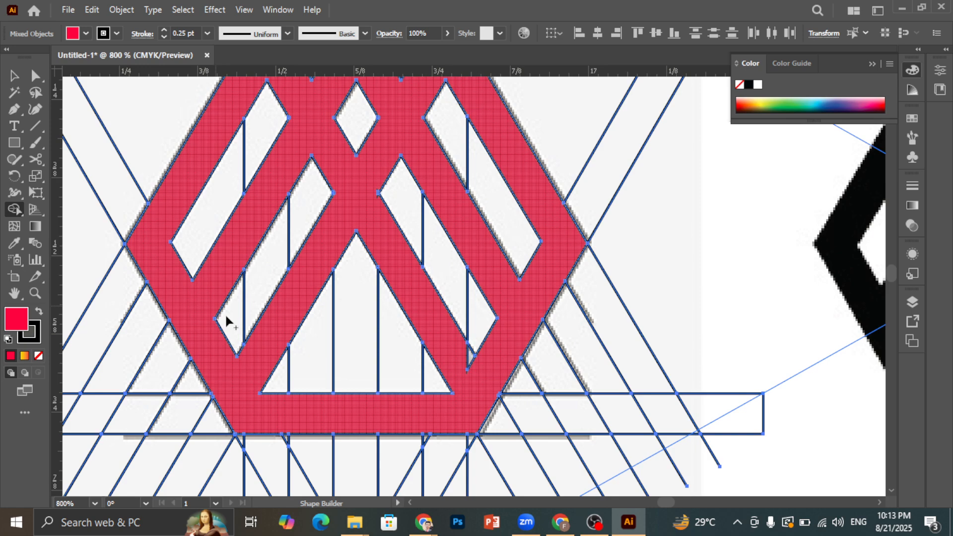
pyautogui.scroll(-1, 226, 320)
pyautogui.scroll(3, 347, 388)
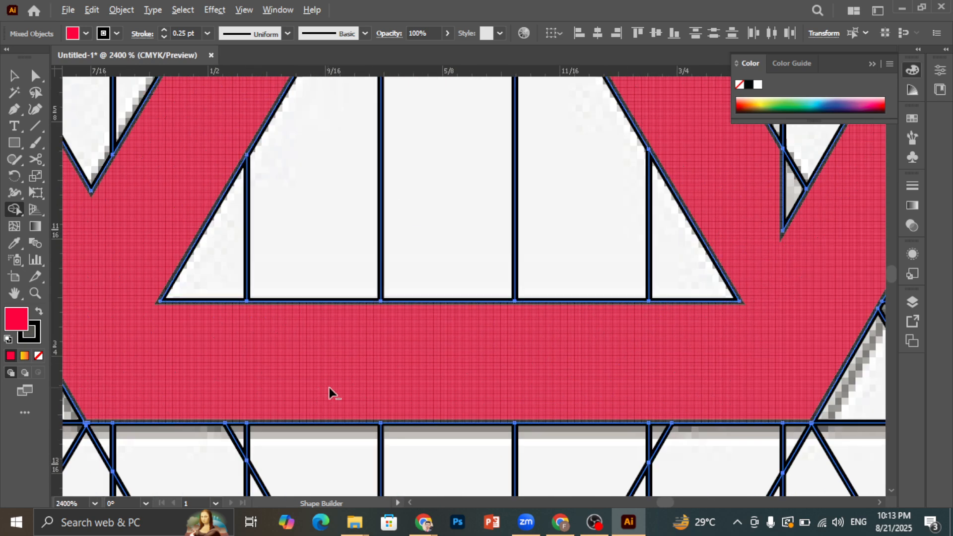
pyautogui.scroll(-4, 335, 390)
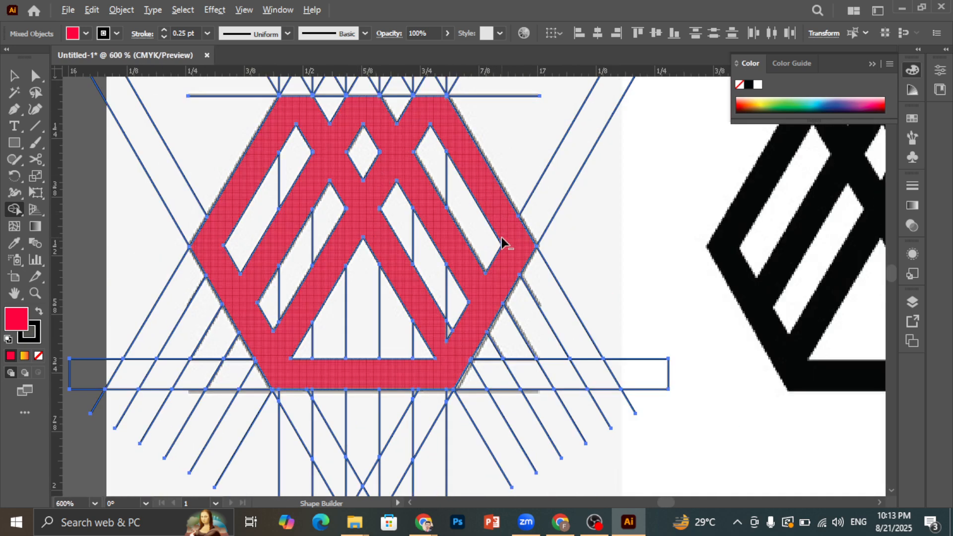
pyautogui.scroll(-2, 502, 239)
pyautogui.scroll(3, 406, 161)
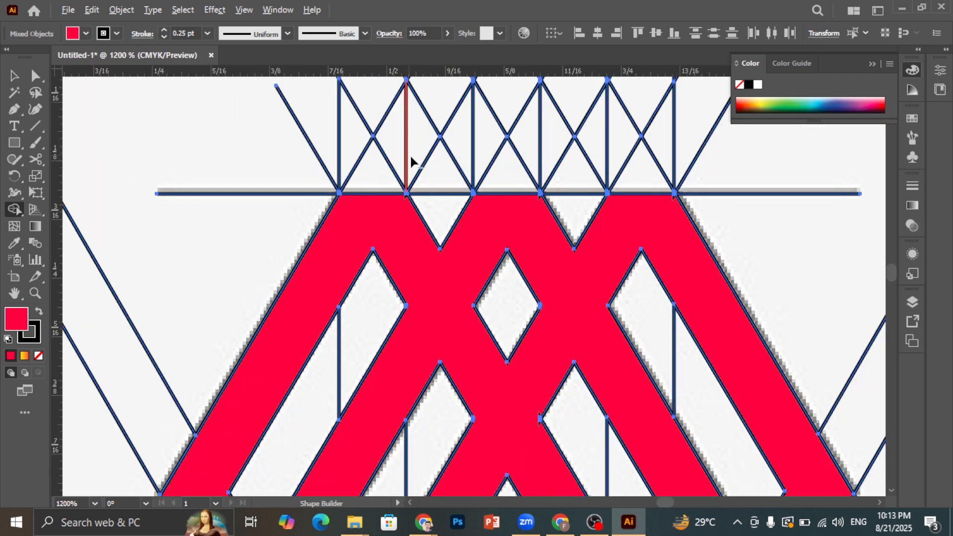
pyautogui.scroll(-3, 410, 157)
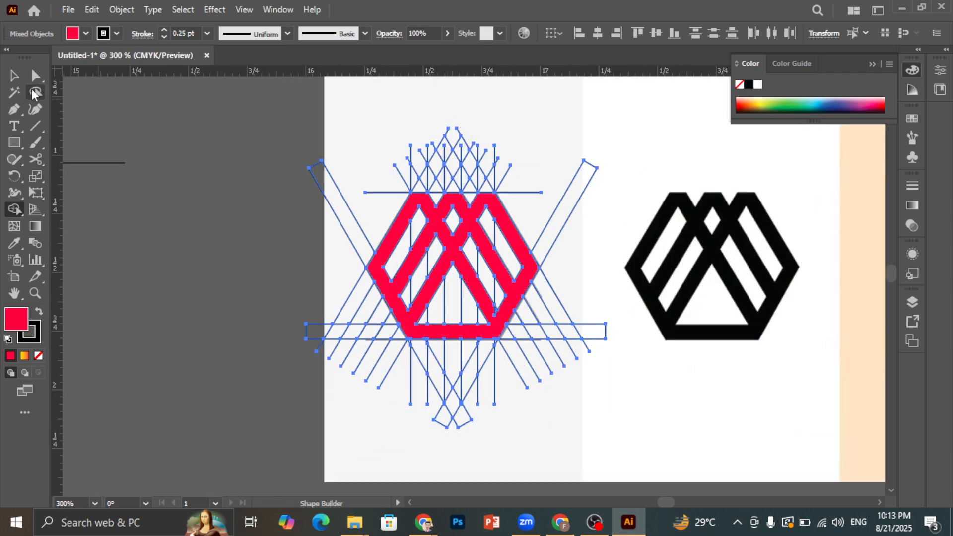
pyautogui.click(15, 76)
pyautogui.click(128, 262)
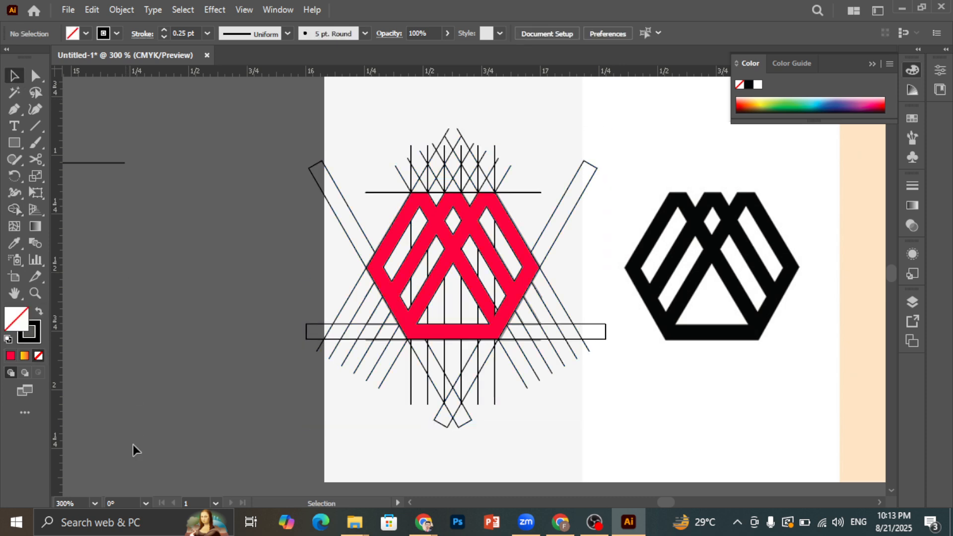
# Try moving the merged red logo off the construction lines onto the empty canvas, and undo the move.
pyautogui.click(34, 76)
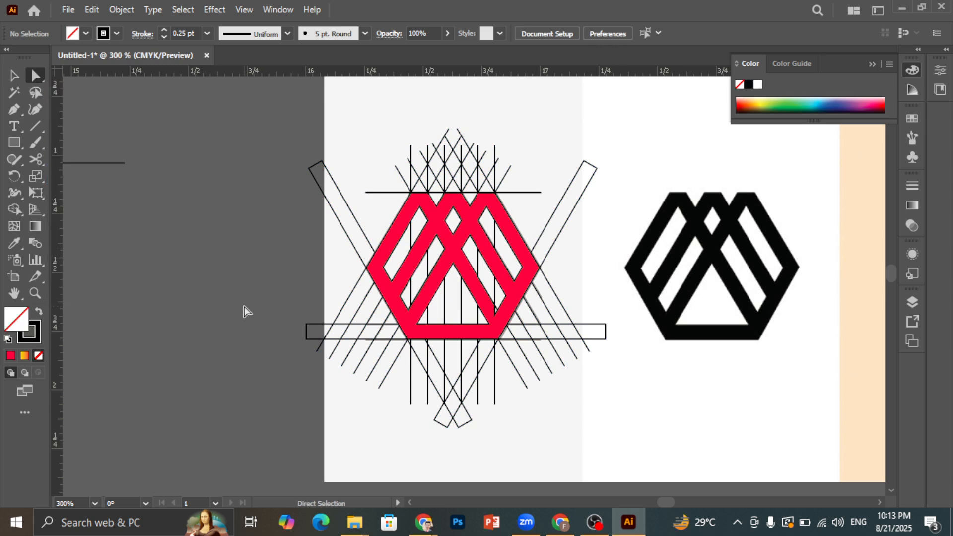
pyautogui.click(435, 227)
pyautogui.moveTo(436, 219); pyautogui.dragTo(133, 322)
pyautogui.click(170, 232)
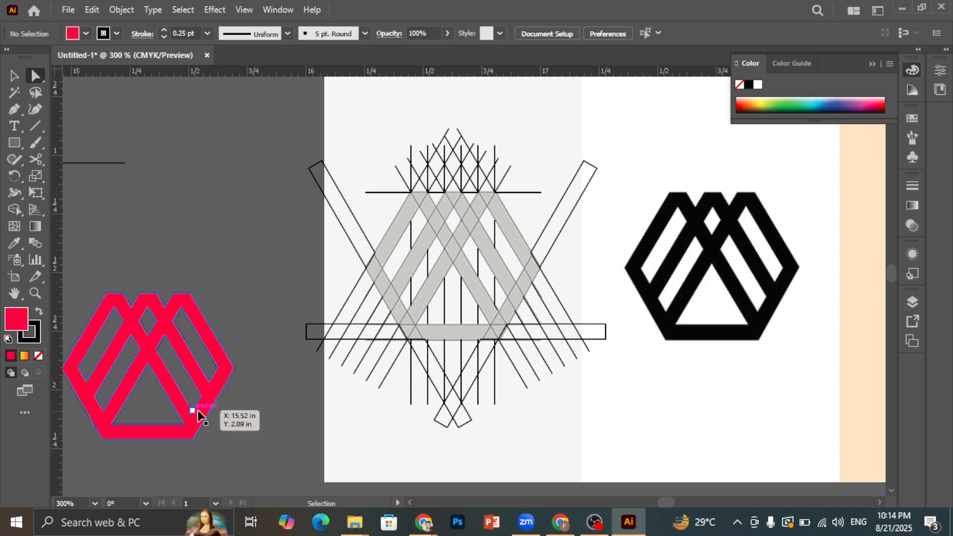
pyautogui.hotkey('ctrl', 'z')
# Select all artwork and merge the leftover sliver at the bottom corner of the lower-right opening into the red shape.
pyautogui.press('v')
pyautogui.click(222, 139)
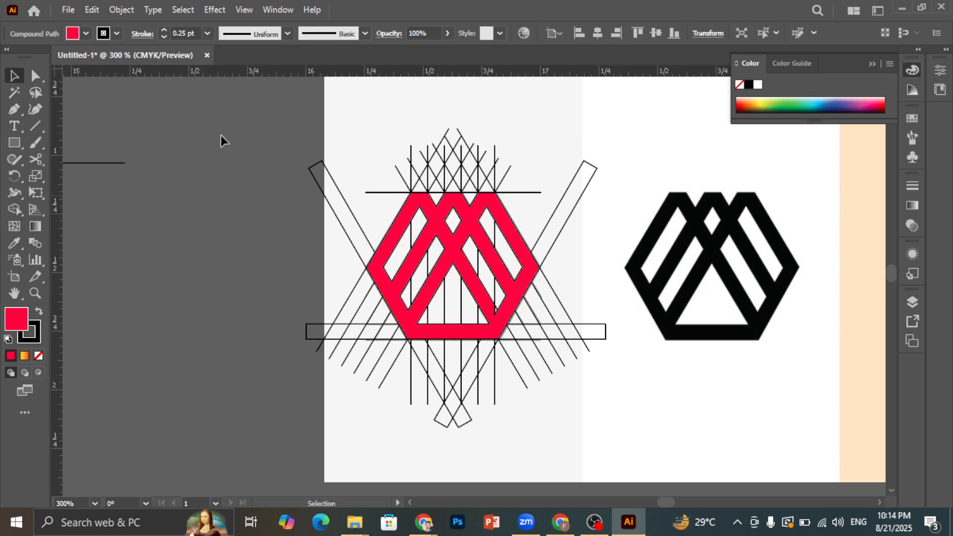
pyautogui.hotkey('ctrl', 'a')
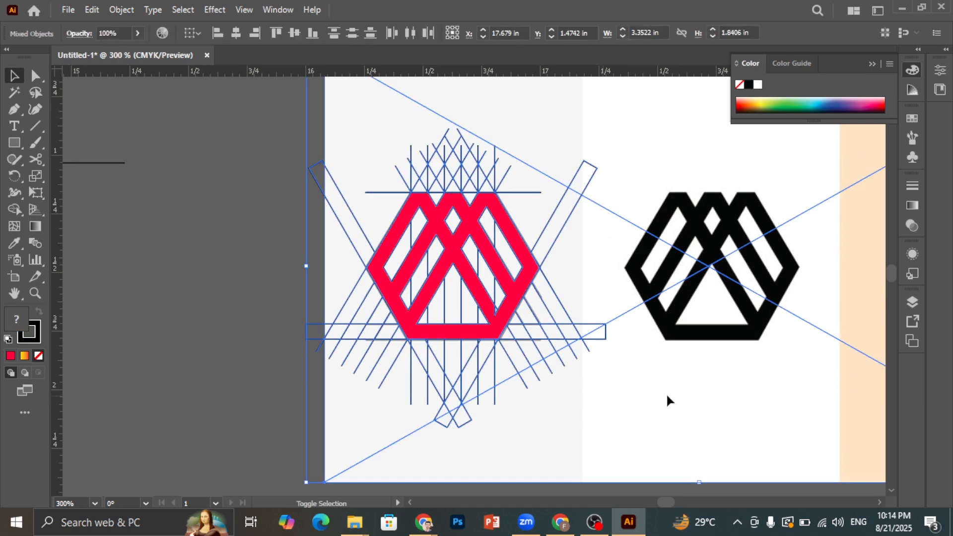
pyautogui.scroll(2, 492, 315)
pyautogui.scroll(2, 501, 314)
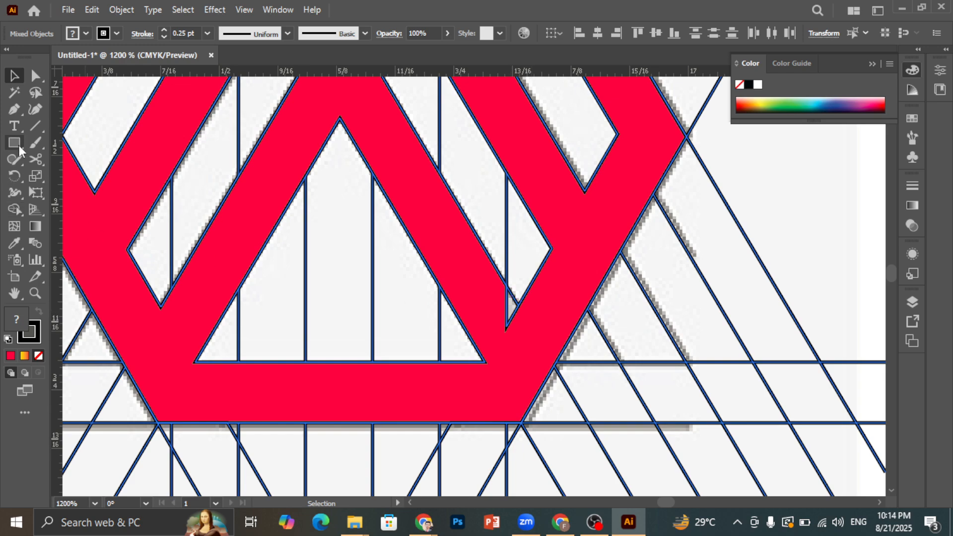
pyautogui.click(17, 211)
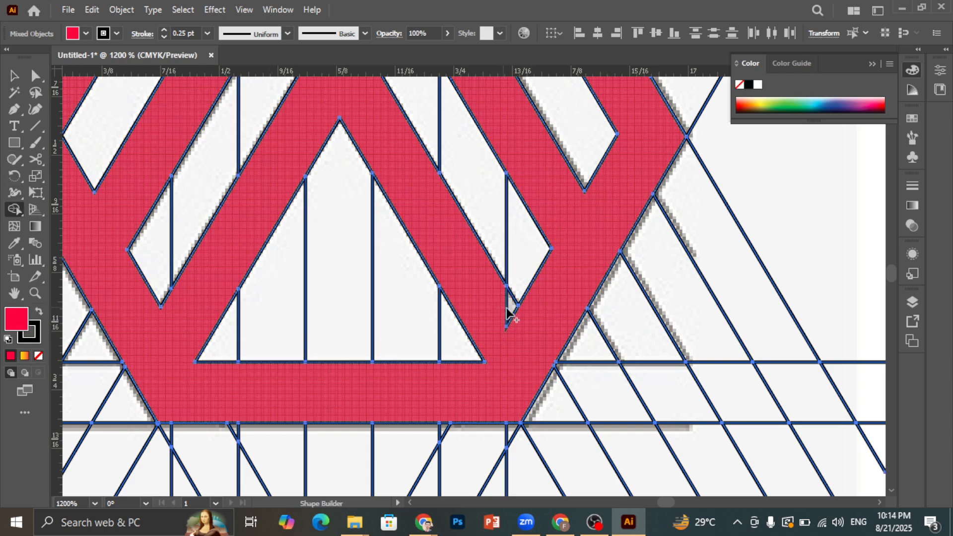
pyautogui.scroll(-2, 488, 372)
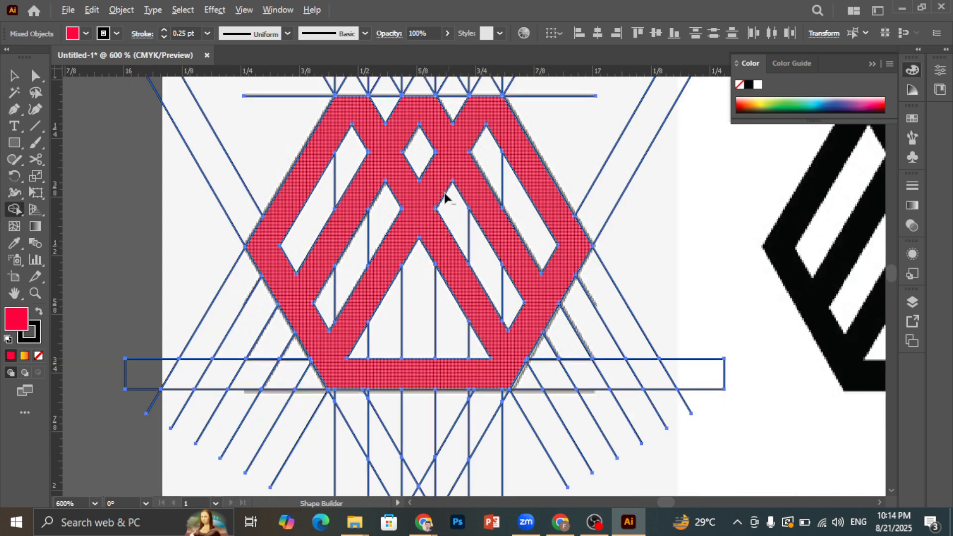
# Examine the red logo's upper corners, central diamond and bar joints for remaining slivers, and deselect all artwork.
pyautogui.scroll(2, 445, 198)
pyautogui.scroll(3, 453, 278)
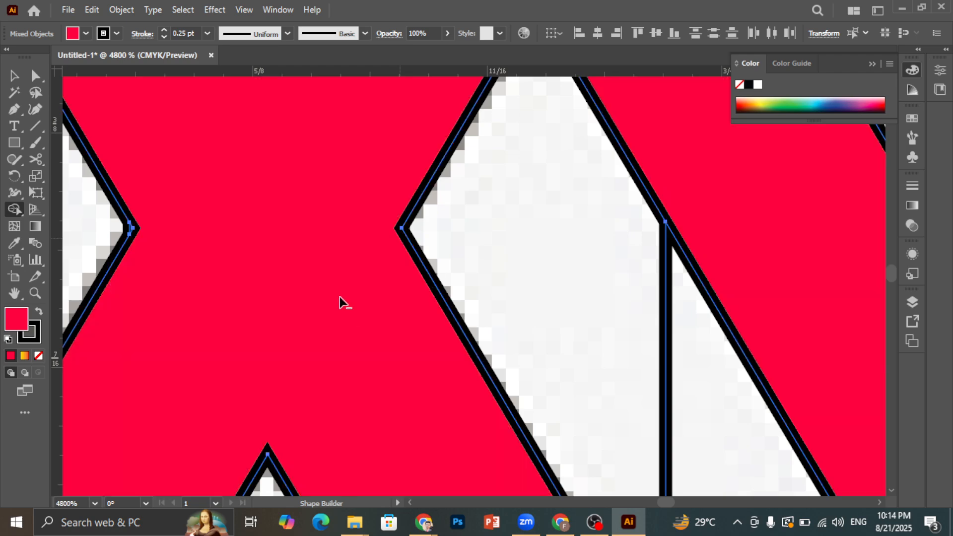
pyautogui.scroll(-3, 339, 296)
pyautogui.scroll(2, 298, 162)
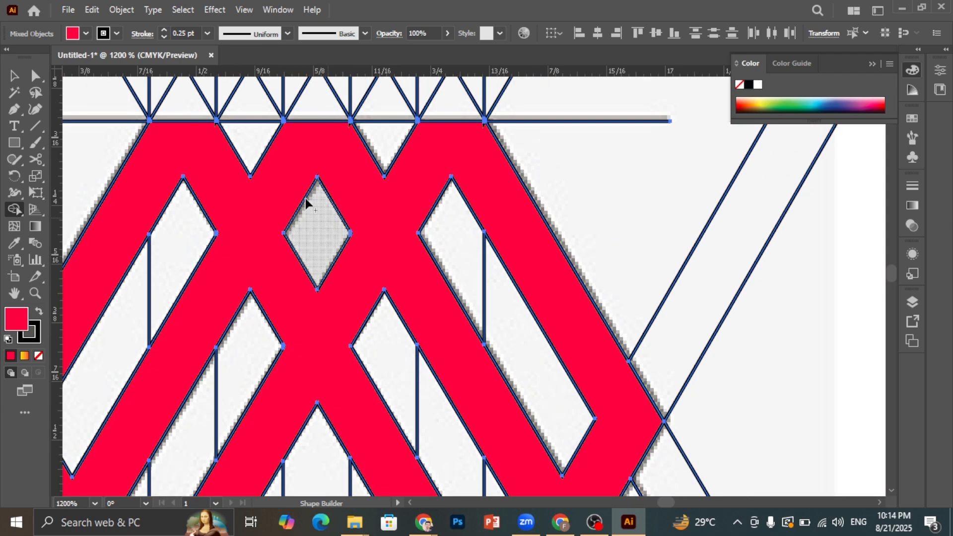
pyautogui.scroll(2, 278, 194)
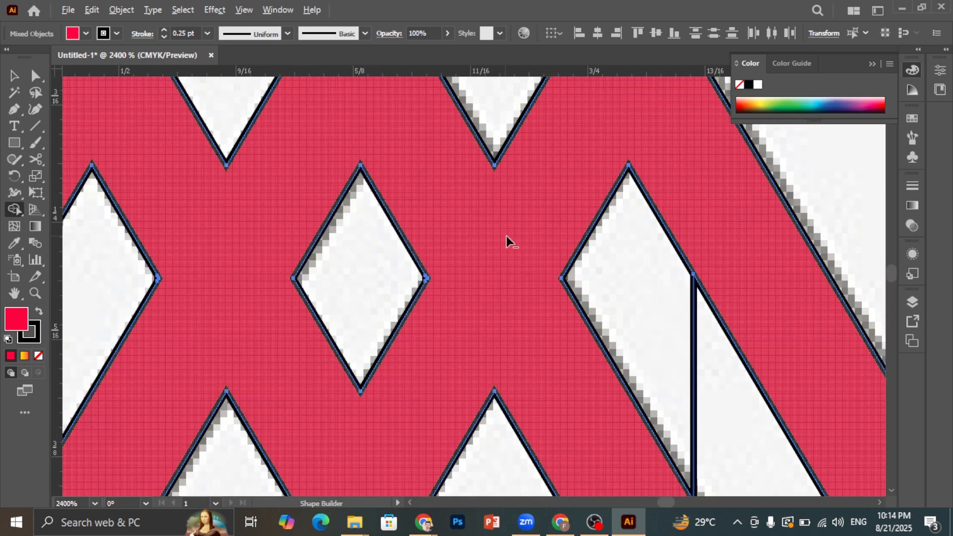
pyautogui.scroll(-1, 509, 238)
pyautogui.scroll(3, 652, 92)
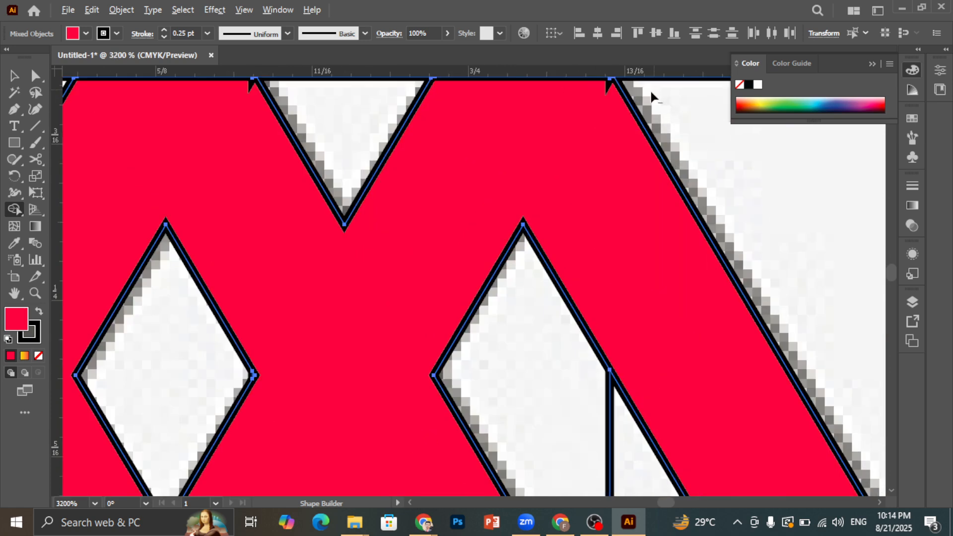
pyautogui.scroll(3, 566, 145)
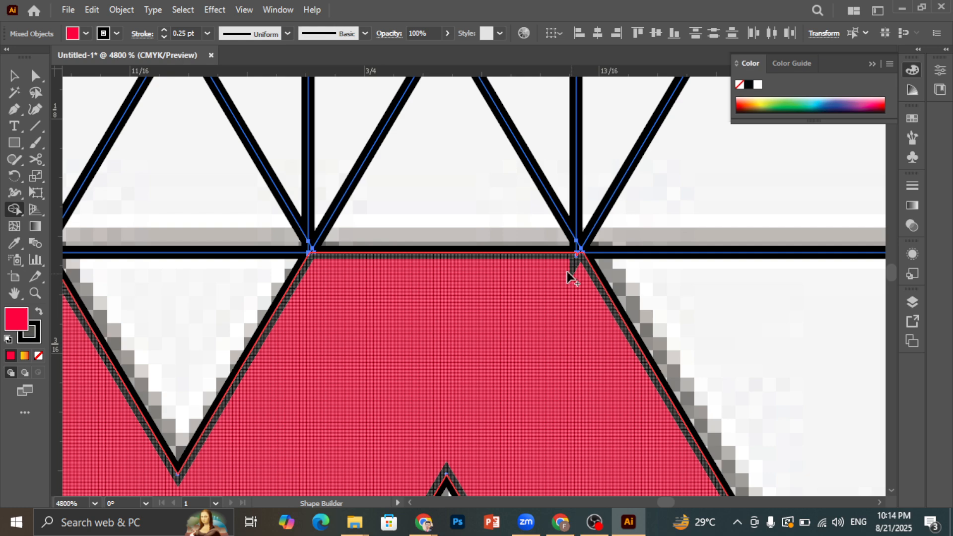
pyautogui.scroll(-5, 494, 271)
pyautogui.scroll(-5, 451, 254)
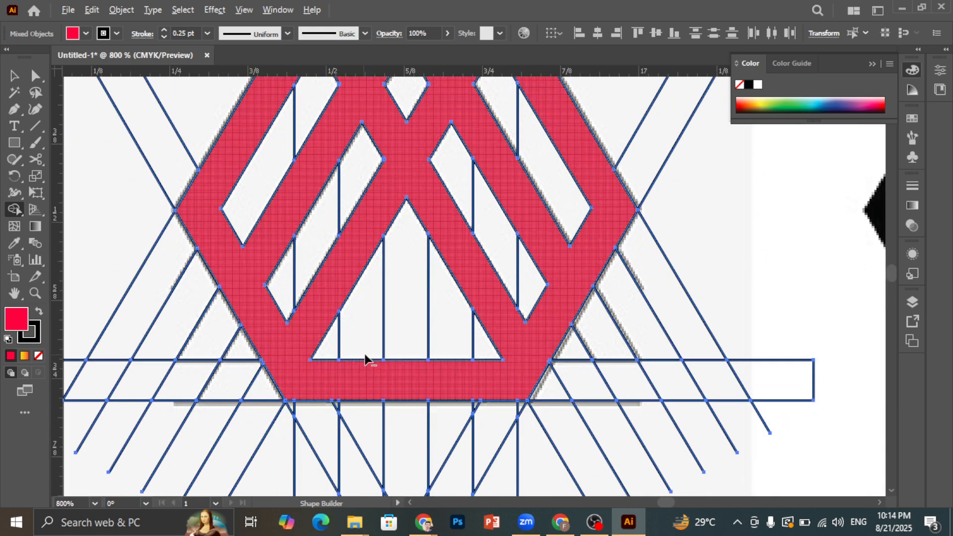
pyautogui.scroll(-4, 121, 264)
pyautogui.press('a')
pyautogui.click(159, 314)
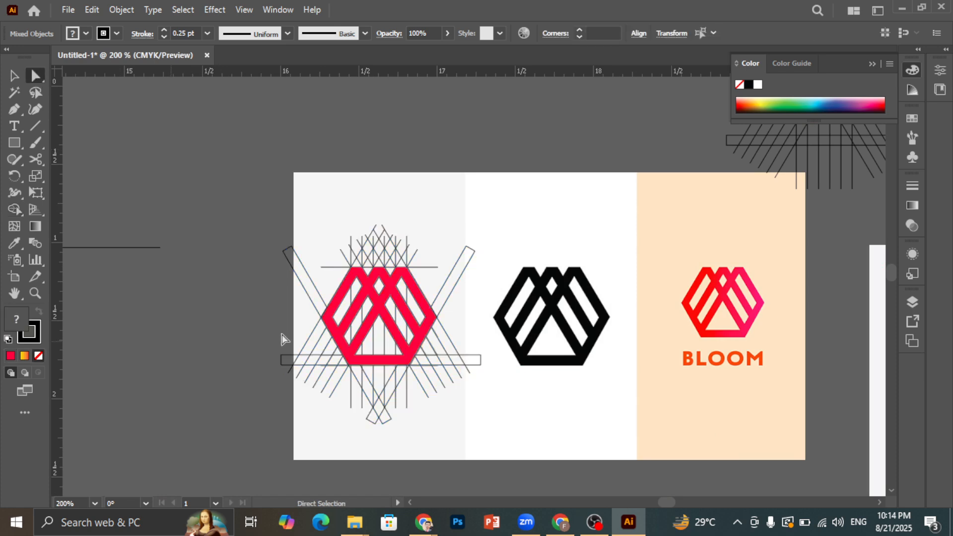
# Move the merged red logo off the construction lines onto the empty canvas beside the reference image.
pyautogui.click(14, 76)
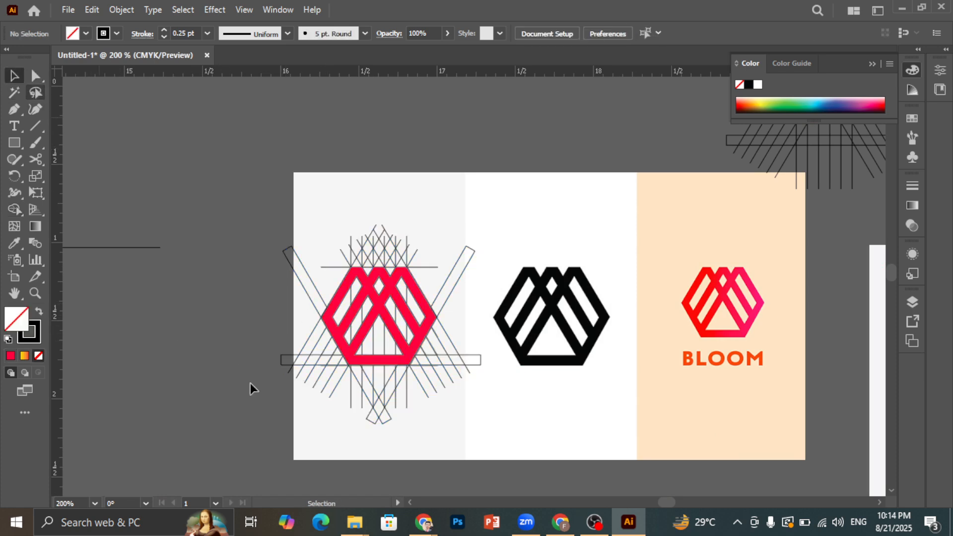
pyautogui.click(394, 283)
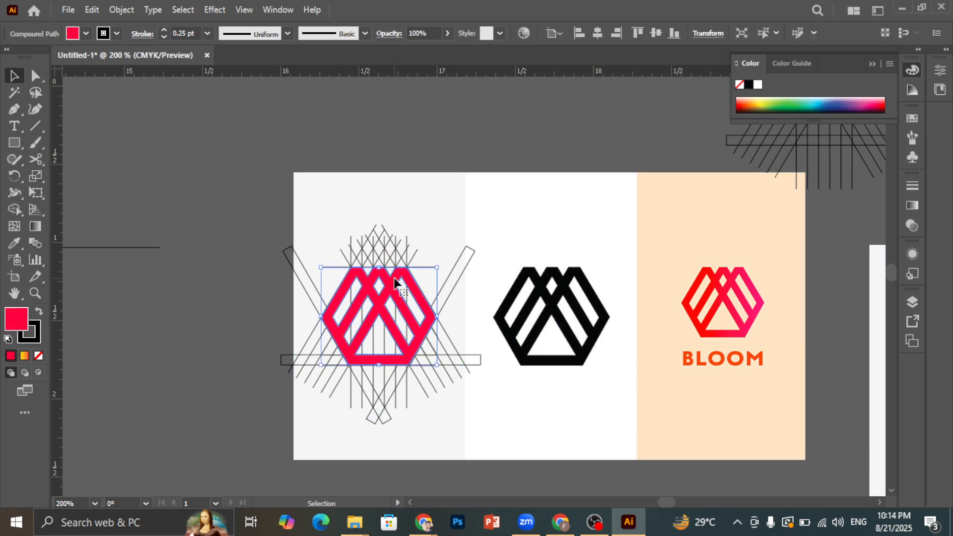
pyautogui.moveTo(395, 282); pyautogui.dragTo(172, 322)
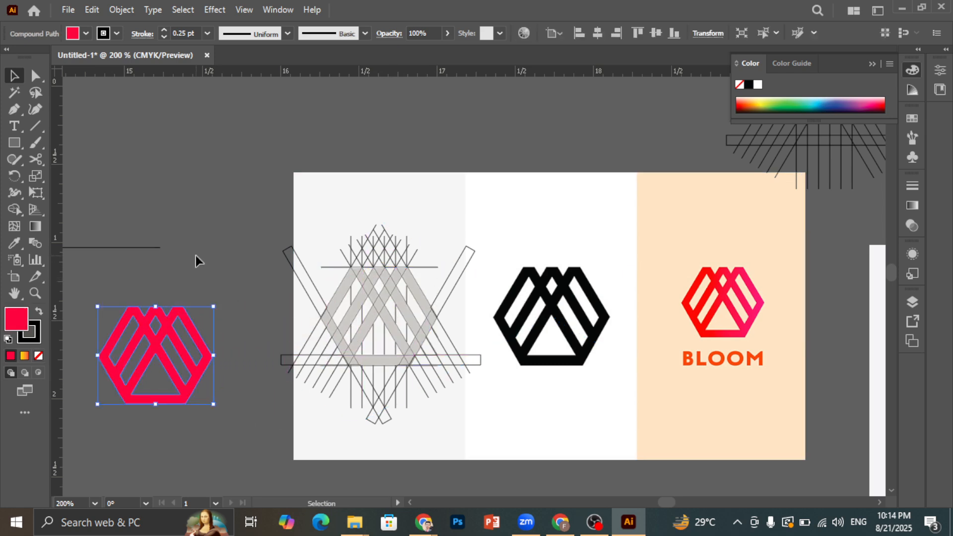
pyautogui.click(196, 255)
# Remove the black stroke from the separated red logo.
pyautogui.scroll(-1, 457, 311)
pyautogui.scroll(2, 216, 338)
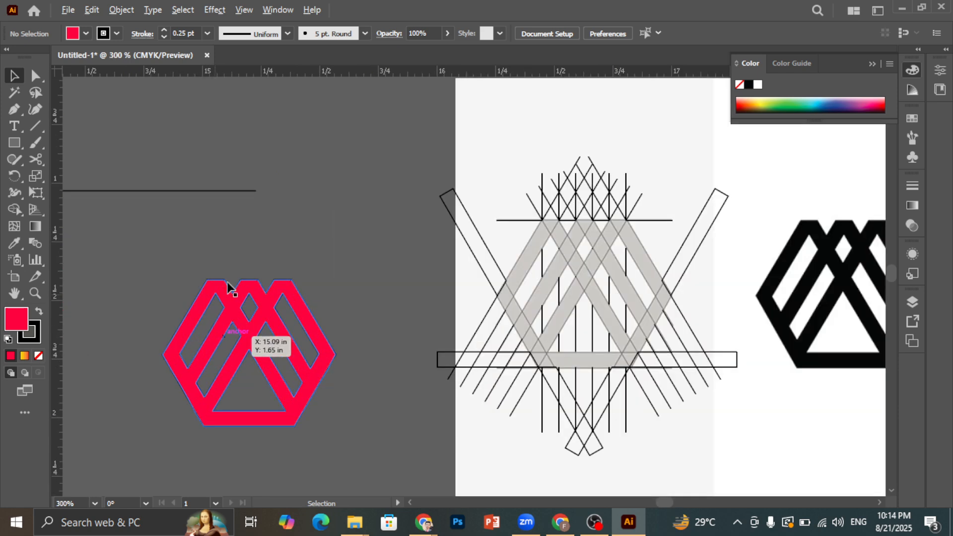
pyautogui.scroll(2, 298, 263)
pyautogui.scroll(-2, 397, 266)
pyautogui.scroll(-3, 372, 298)
pyautogui.scroll(2, 201, 308)
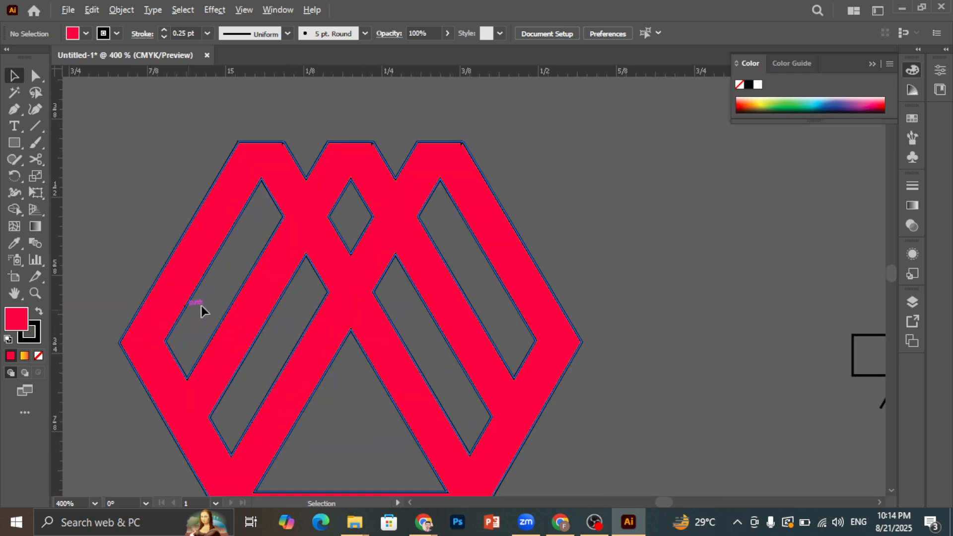
pyautogui.click(296, 199)
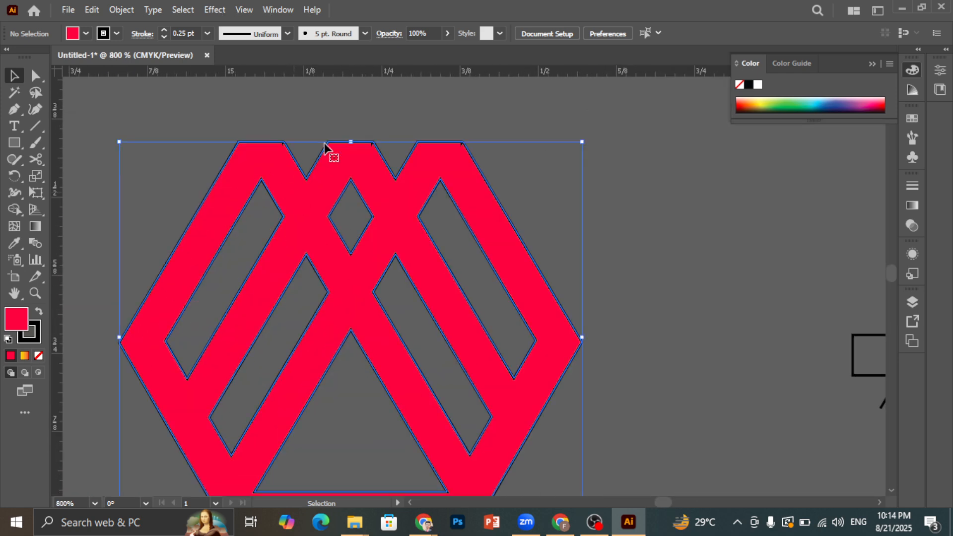
pyautogui.click(33, 337)
pyautogui.click(39, 356)
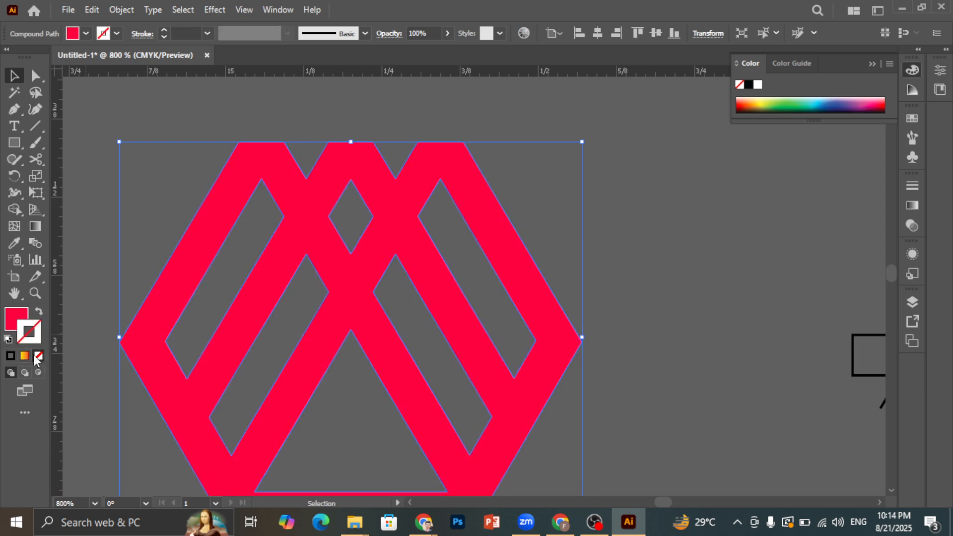
# Fill the separated logo with solid black and deselect it.
pyautogui.click(15, 322)
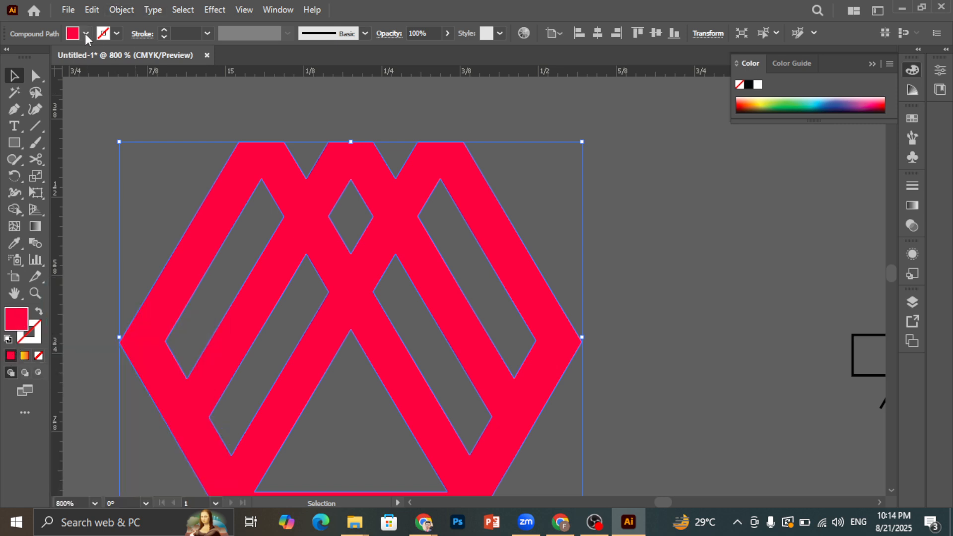
pyautogui.click(87, 35)
pyautogui.click(42, 61)
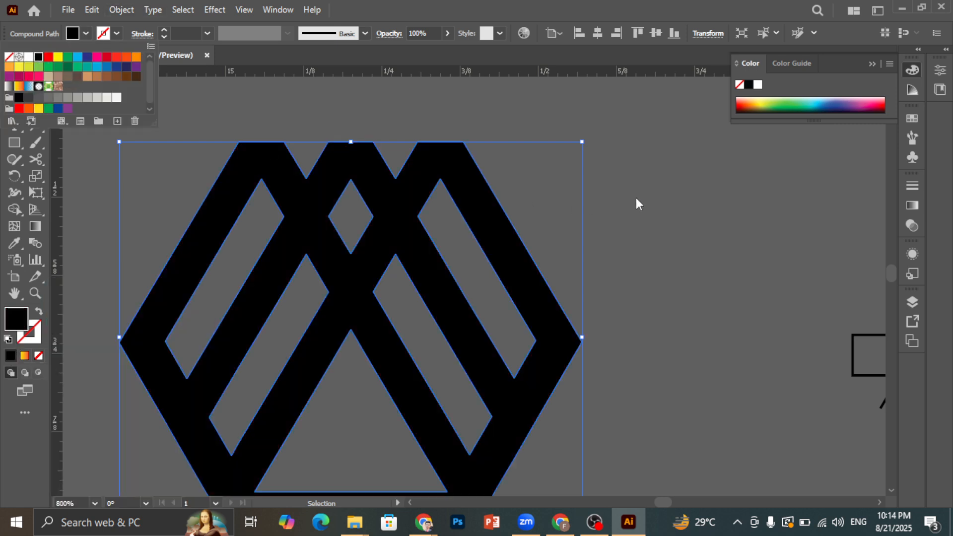
pyautogui.click(675, 237)
pyautogui.scroll(-2, 547, 275)
pyautogui.scroll(-2, 328, 366)
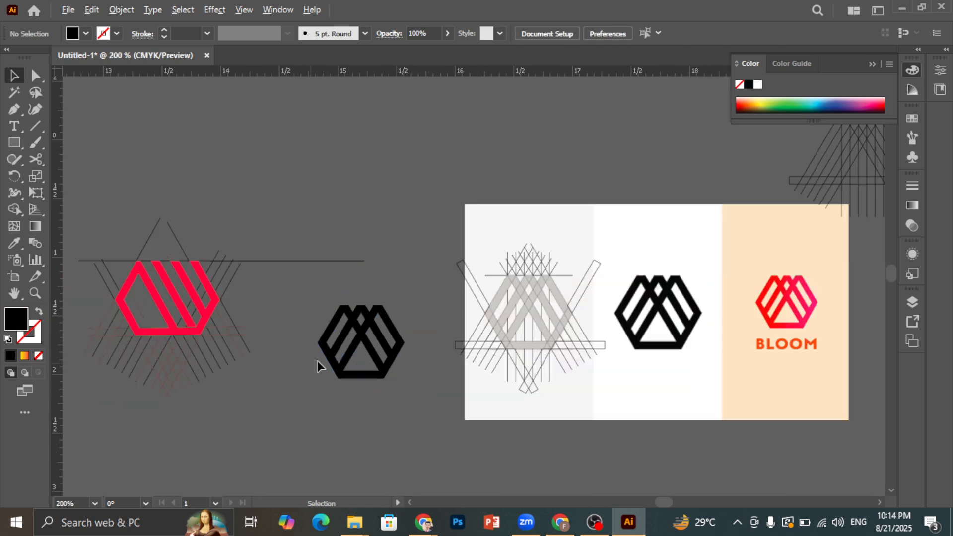
pyautogui.scroll(-1, 317, 366)
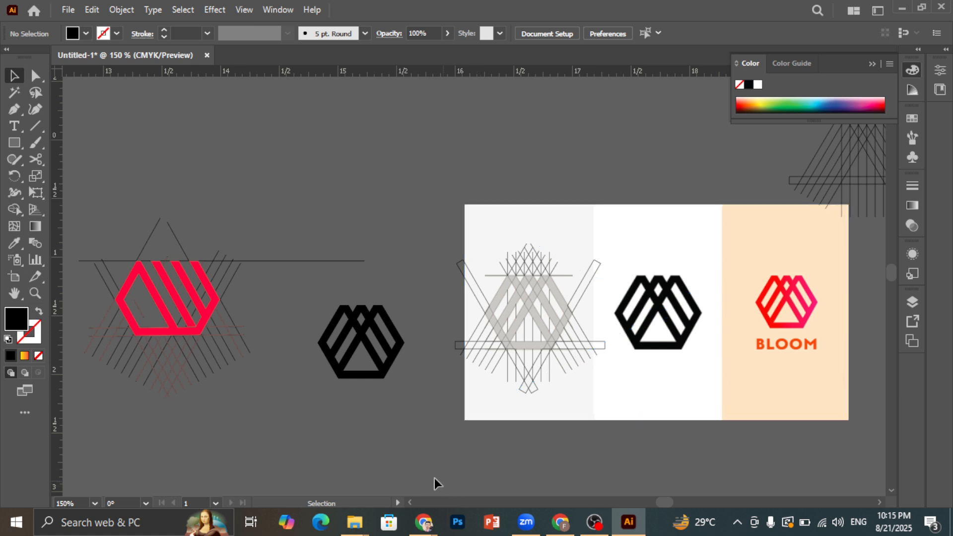
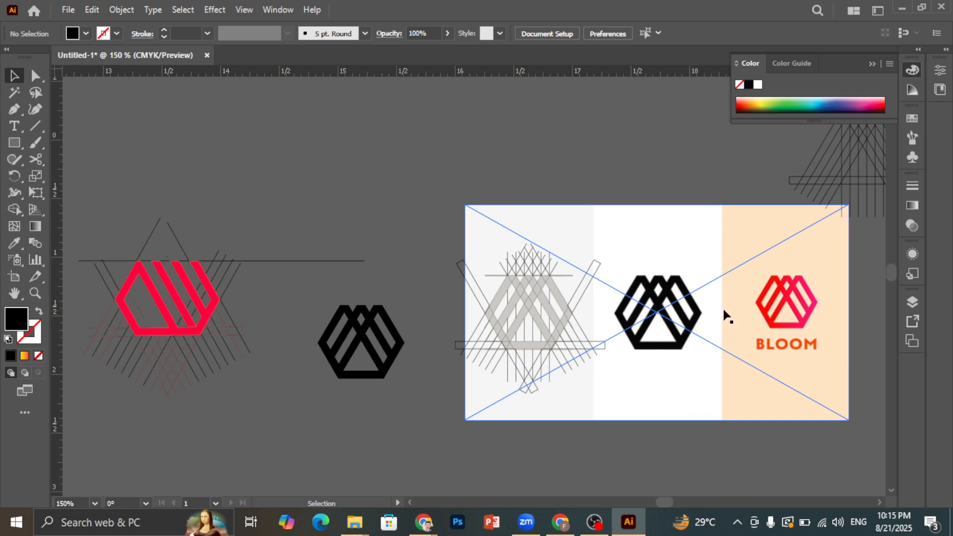
# Apply a linear gradient fill to the separated black logo, keeping the gradient settings clear of the reference's coloured Bloom logo.
pyautogui.click(797, 306)
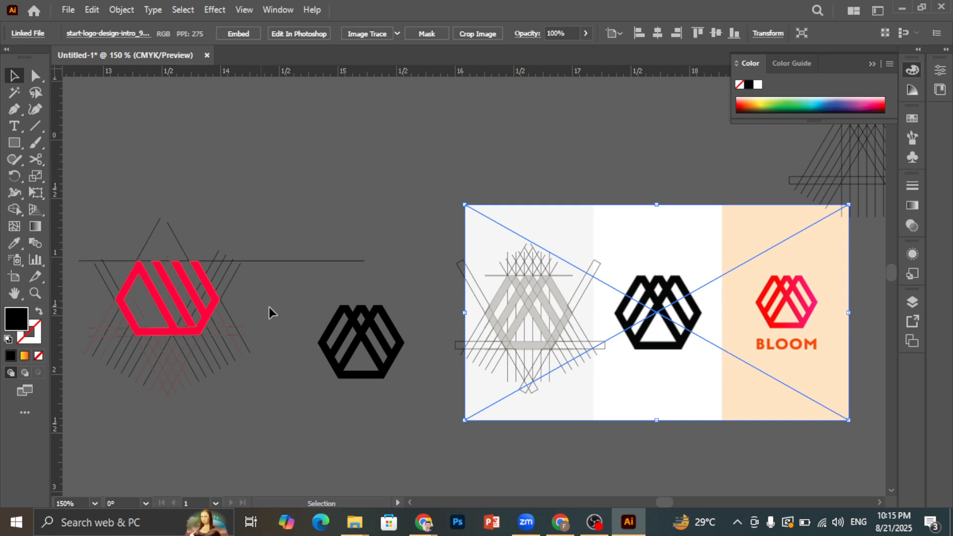
pyautogui.click(363, 319)
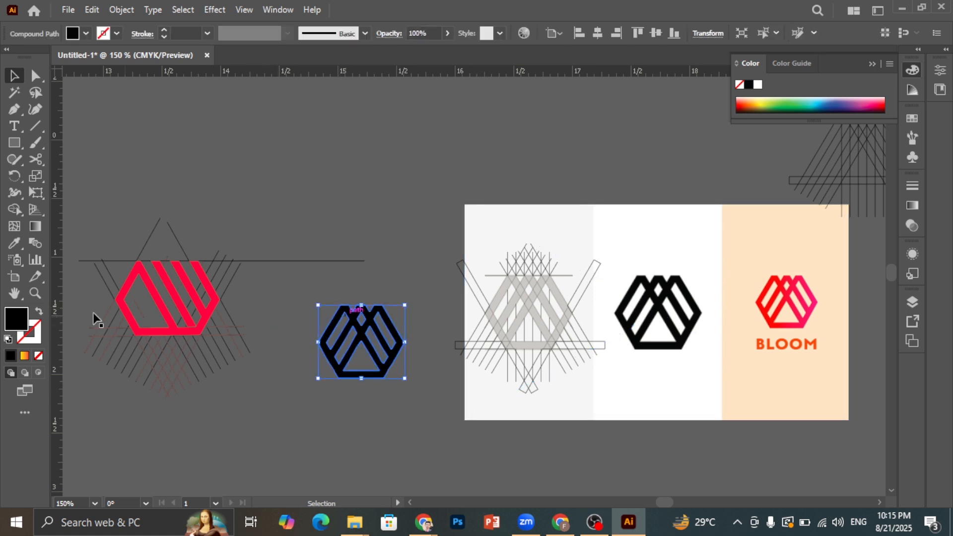
pyautogui.click(25, 356)
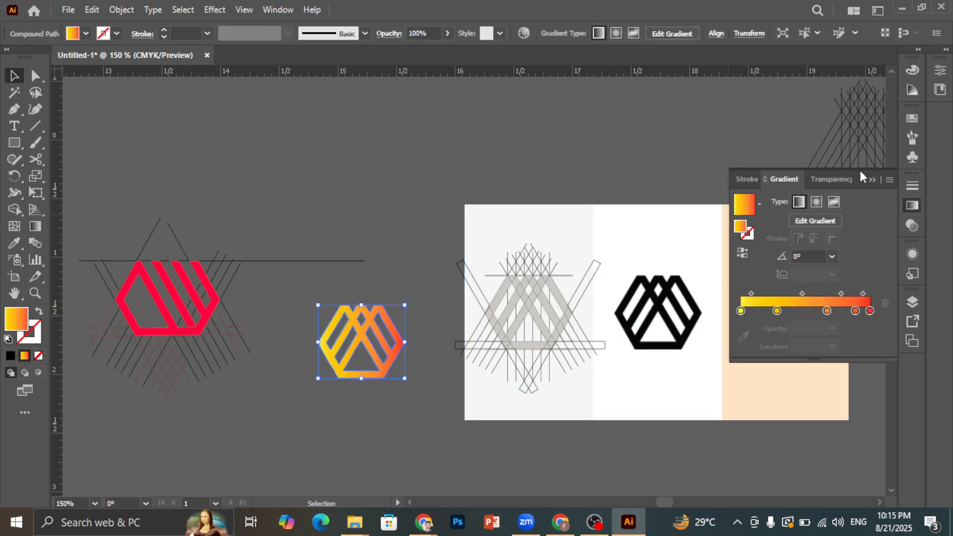
pyautogui.moveTo(860, 176); pyautogui.dragTo(431, 99)
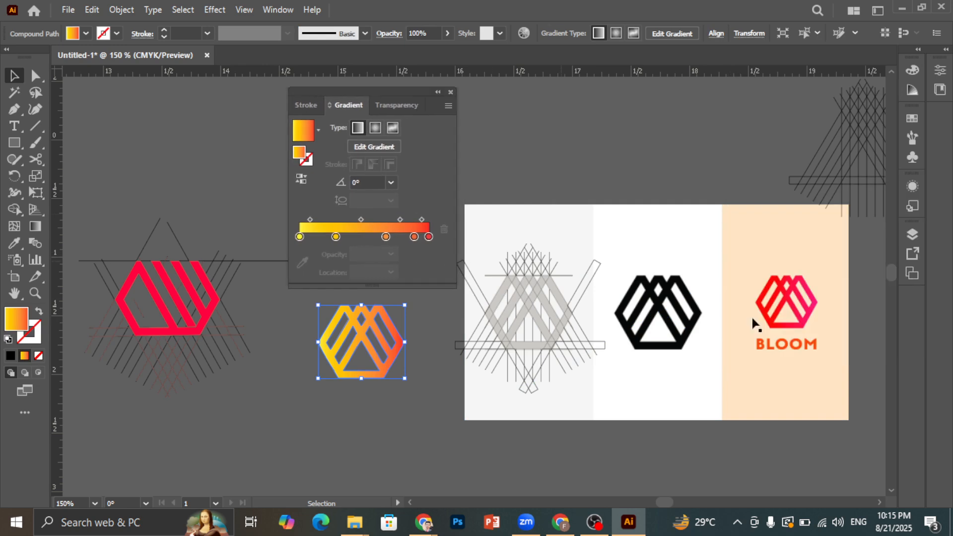
# Remove the three middle colour stops from the logo's gradient, leaving only the two end stops.
pyautogui.moveTo(385, 237); pyautogui.dragTo(392, 270)
pyautogui.moveTo(415, 237); pyautogui.dragTo(394, 259)
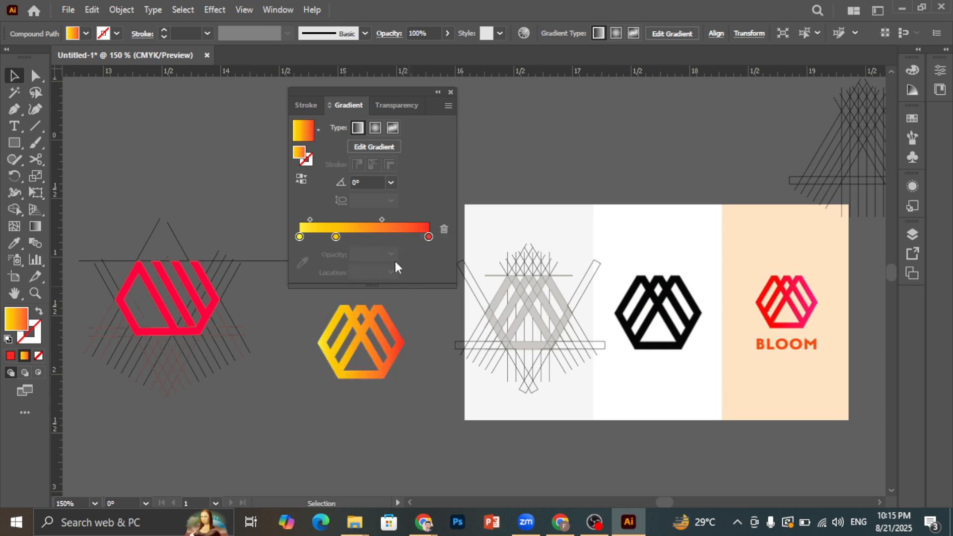
pyautogui.moveTo(337, 237); pyautogui.dragTo(322, 269)
# Set the gradient's starting colour stop to the red sampled from the left side of the reference Bloom logo.
pyautogui.click(299, 236)
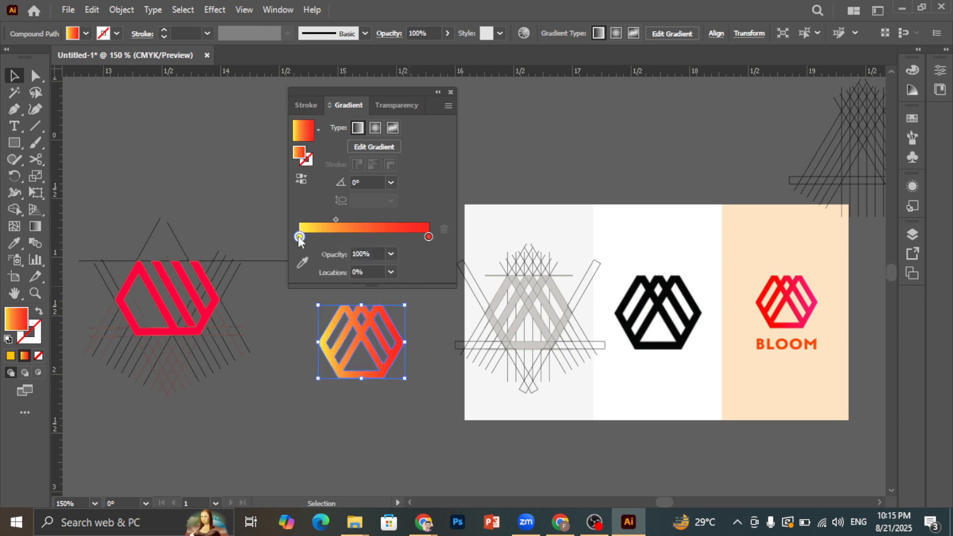
pyautogui.click(302, 263)
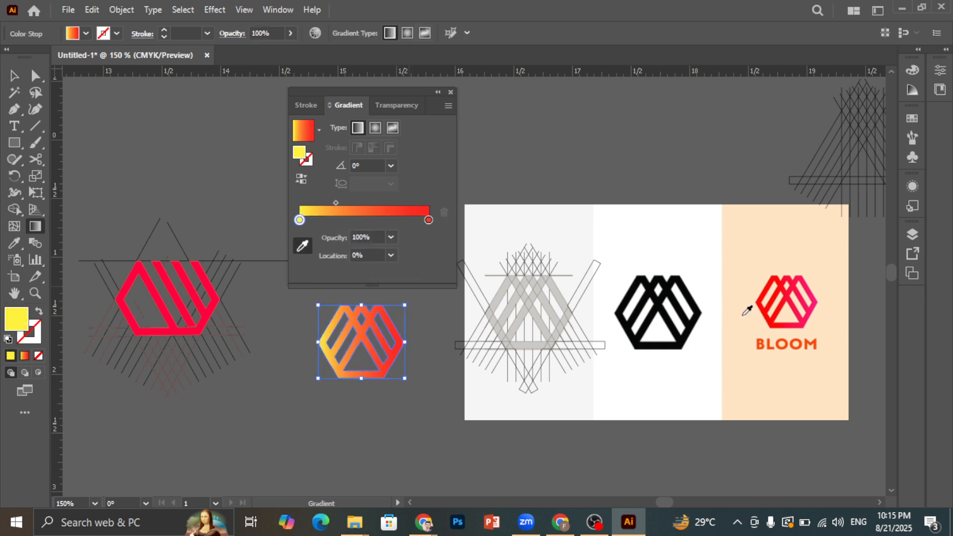
pyautogui.click(763, 300)
# Set the gradient's ending colour stop to the pink sampled from the reference Bloom logo's right corner, and deselect the artwork.
pyautogui.click(428, 220)
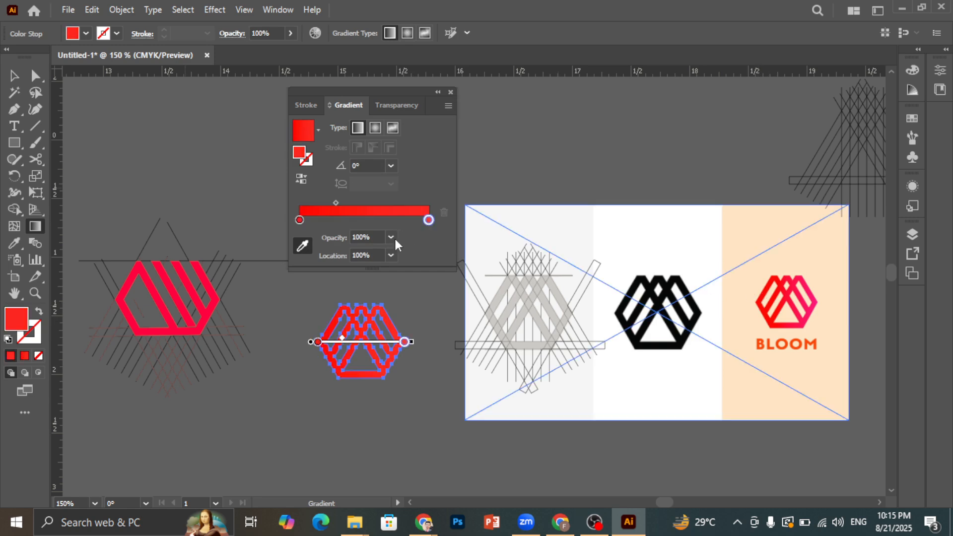
pyautogui.click(300, 247)
pyautogui.click(307, 249)
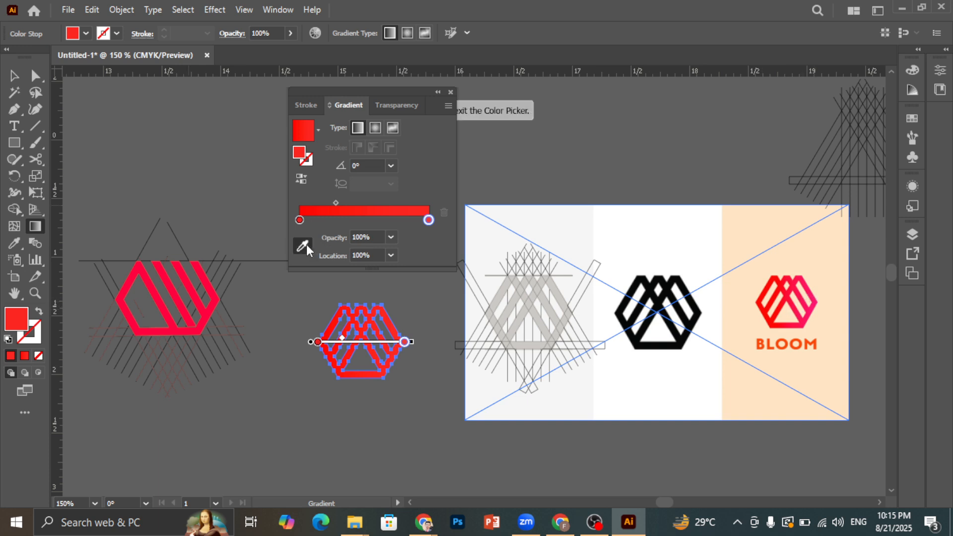
pyautogui.click(817, 301)
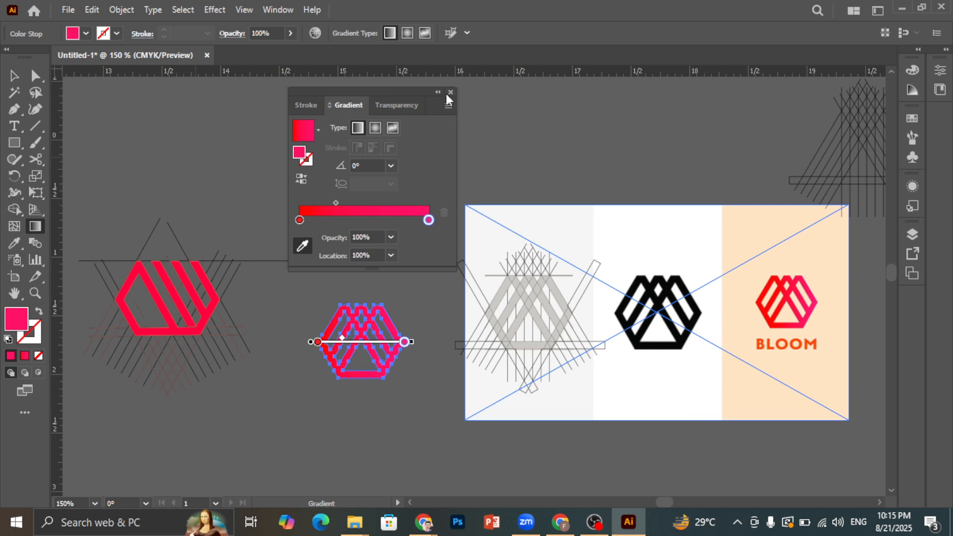
pyautogui.click(451, 93)
pyautogui.click(14, 75)
pyautogui.click(377, 263)
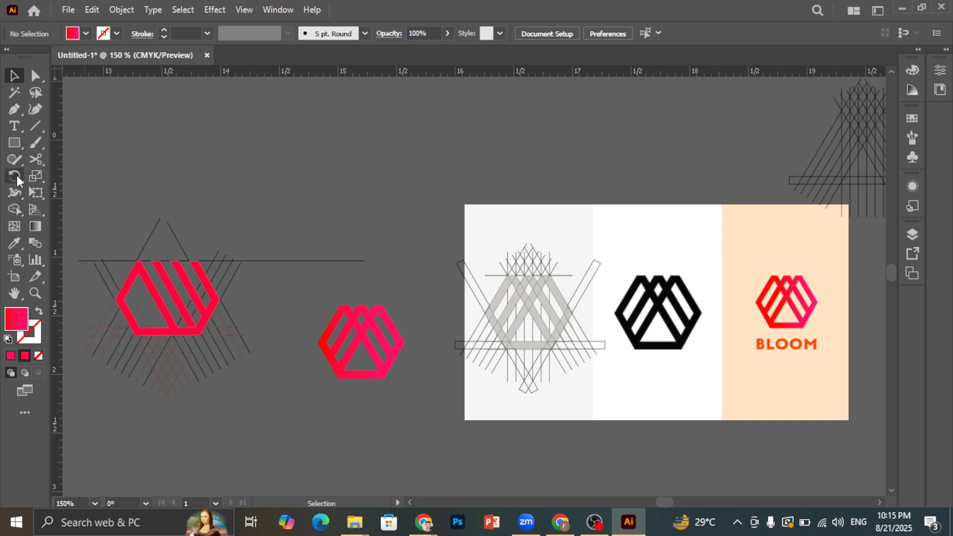
pyautogui.click(14, 126)
pyautogui.click(307, 416)
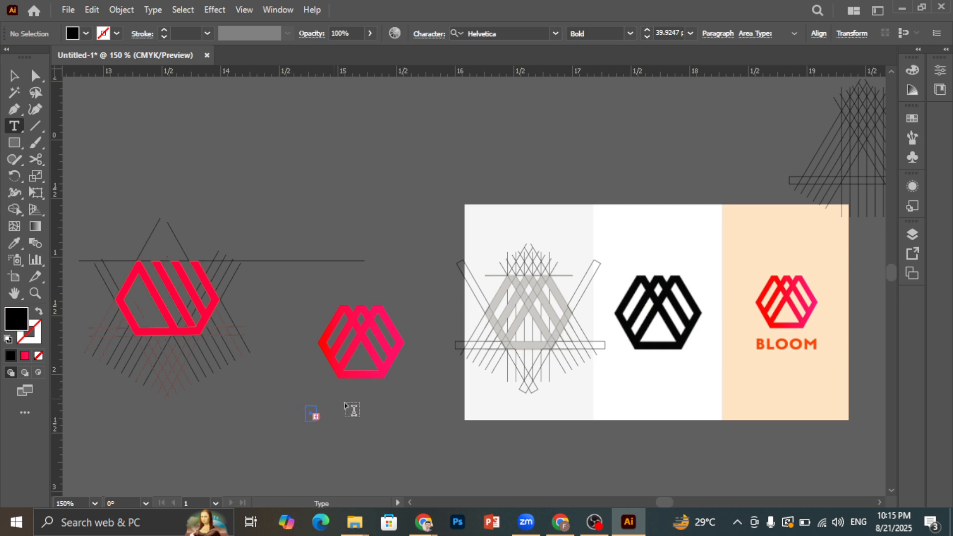
pyautogui.click(14, 75)
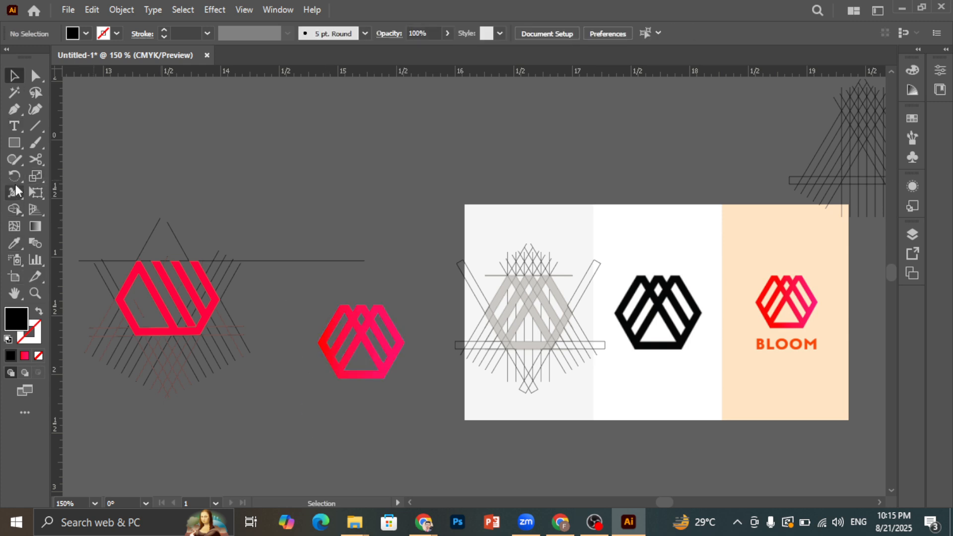
# Add the text "BLOOM" in black Helvetica Bold and scale it down to about the gradient logo's width, centred beneath it.
pyautogui.click(14, 126)
pyautogui.click(300, 397)
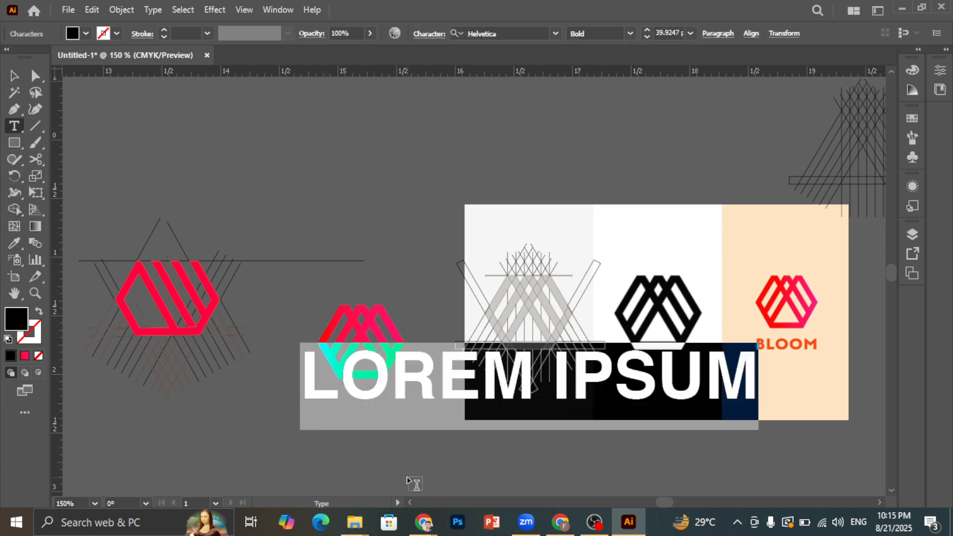
pyautogui.write('BL')
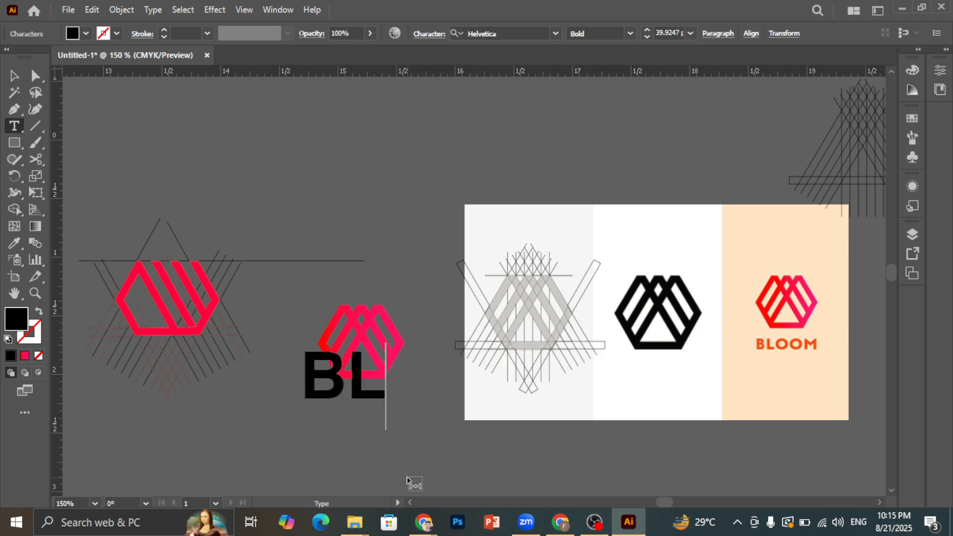
pyautogui.write('OOM')
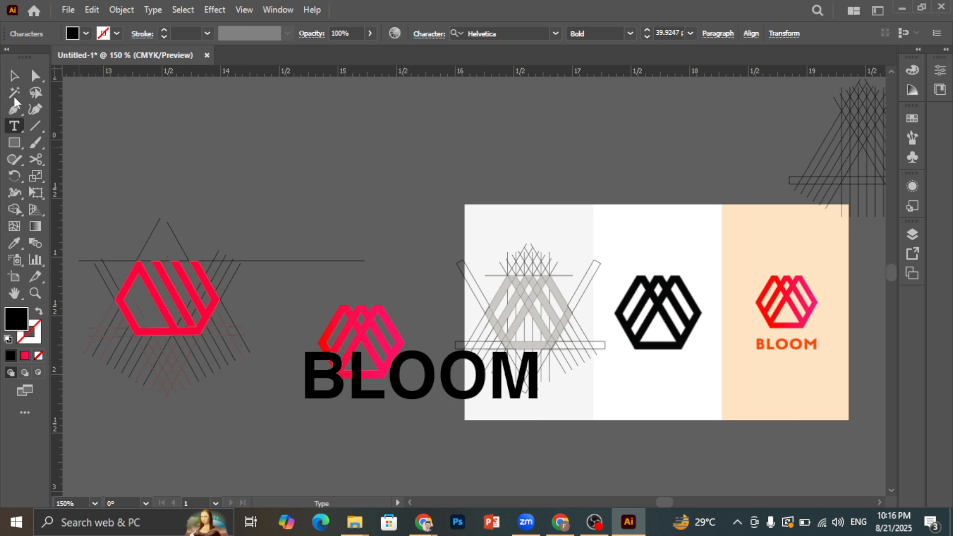
pyautogui.click(13, 76)
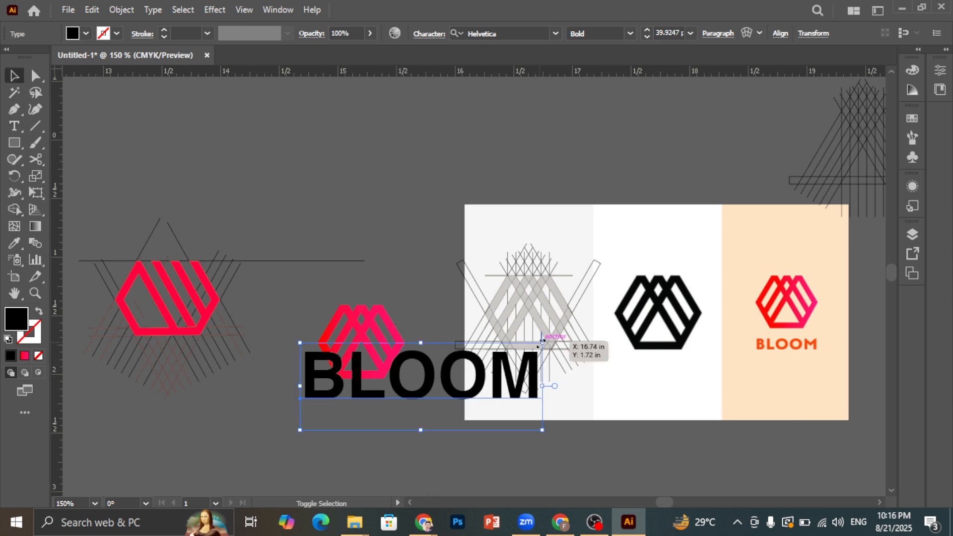
pyautogui.moveTo(542, 342); pyautogui.dragTo(389, 407)
pyautogui.click(401, 233)
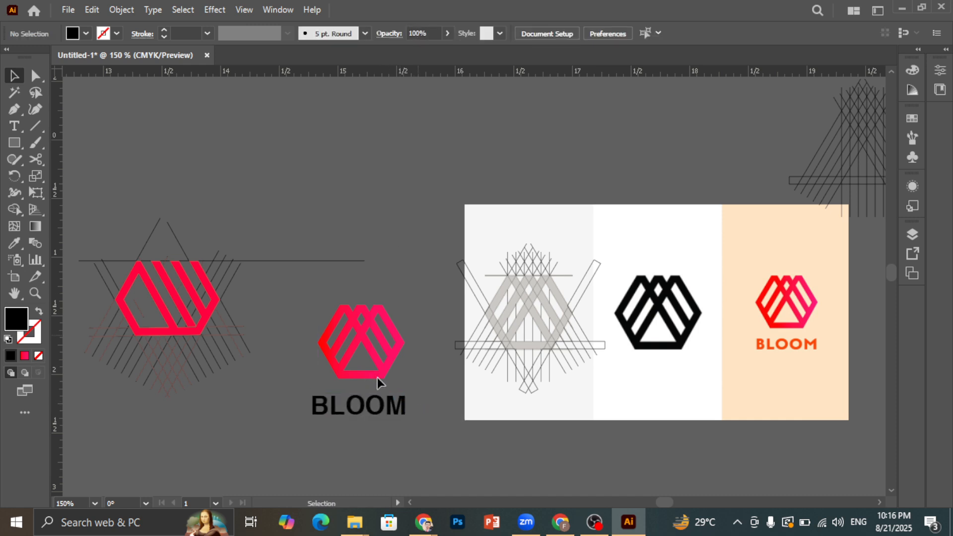
# Examine the text object that forms the white EAGLE lettering on the black logo card.
pyautogui.scroll(-2, 377, 378)
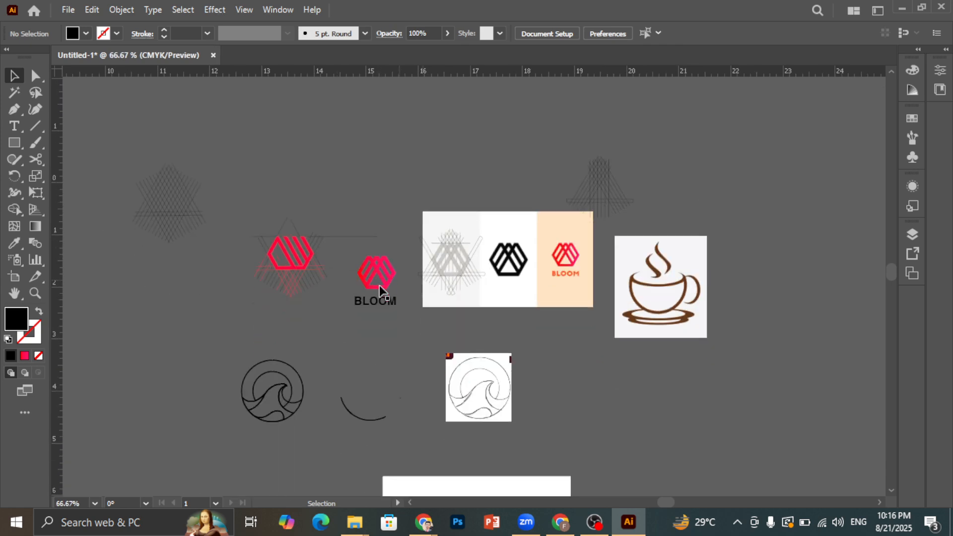
pyautogui.scroll(-1, 573, 299)
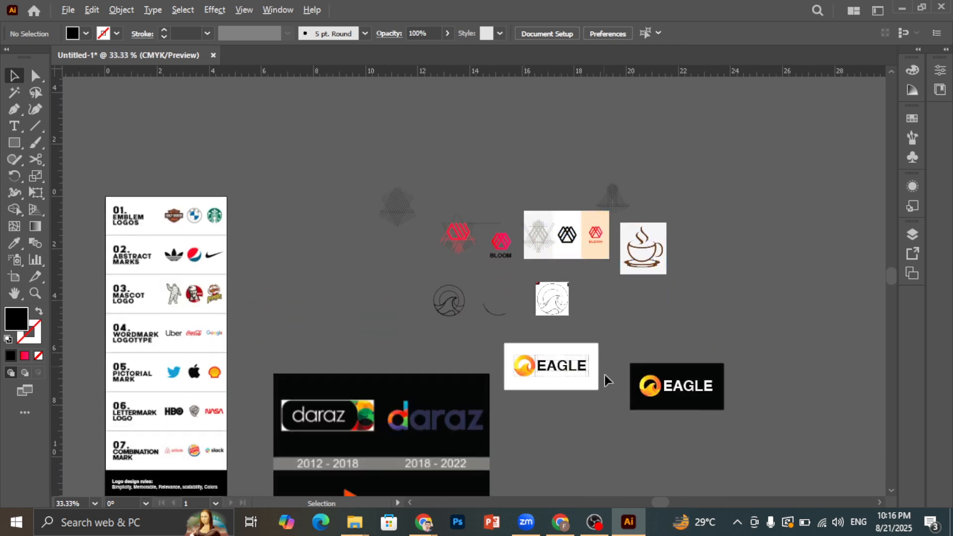
pyautogui.scroll(1, 605, 374)
pyautogui.scroll(-2, 360, 305)
pyautogui.scroll(3, 571, 348)
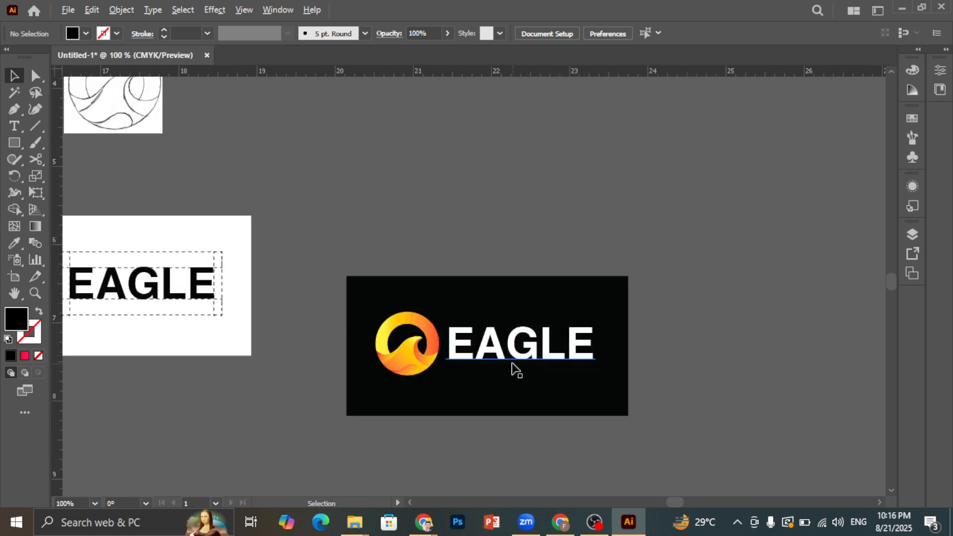
pyautogui.scroll(1, 513, 369)
pyautogui.click(480, 349)
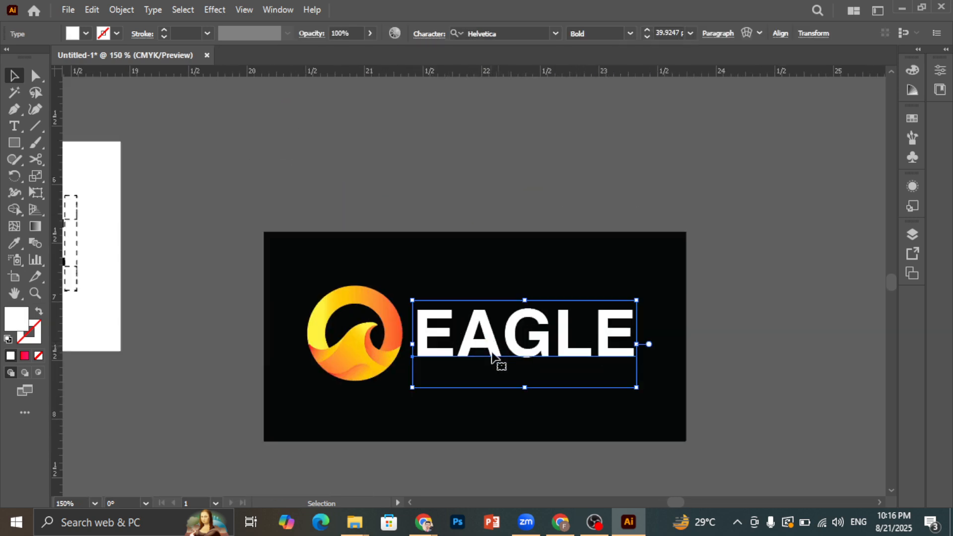
pyautogui.scroll(-1, 370, 337)
pyautogui.scroll(-1, 330, 334)
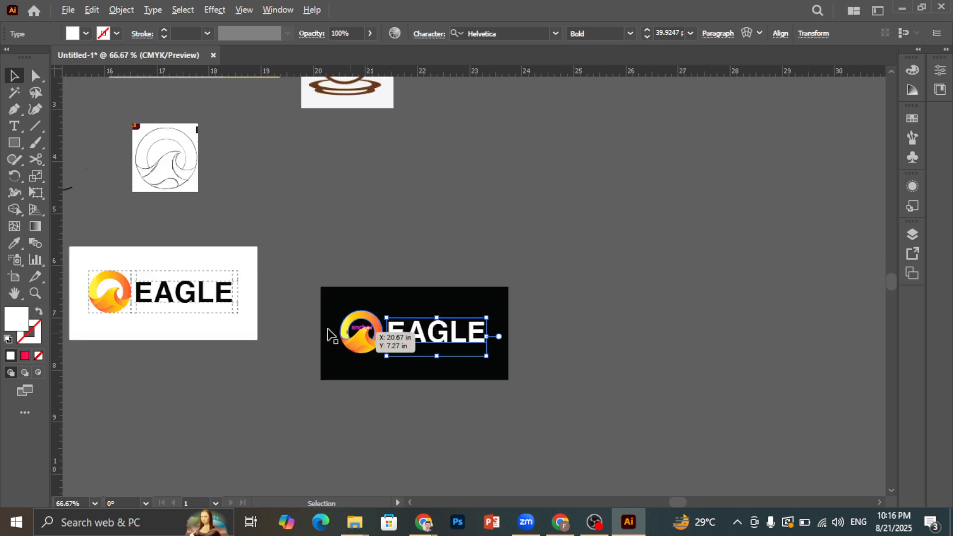
pyautogui.scroll(1, 403, 339)
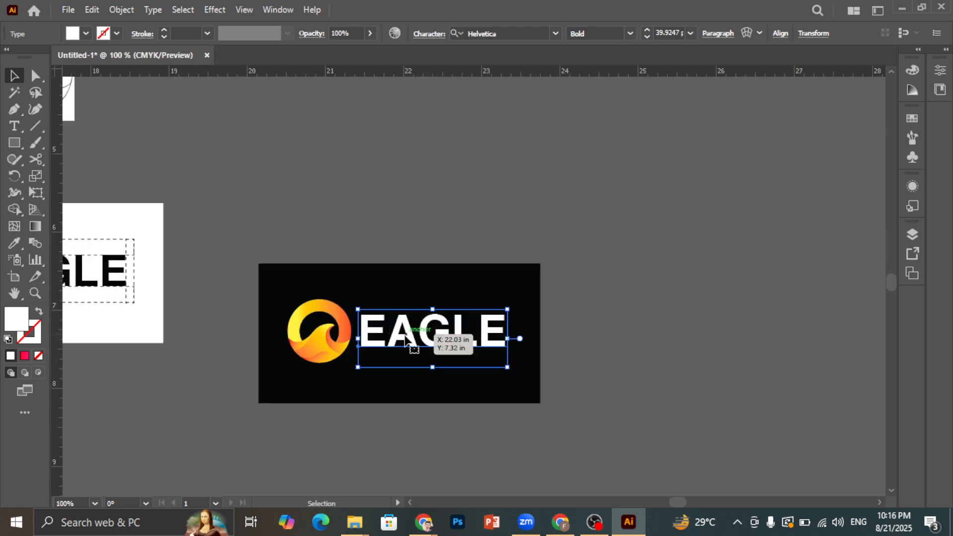
pyautogui.doubleClick(467, 339)
pyautogui.click(14, 75)
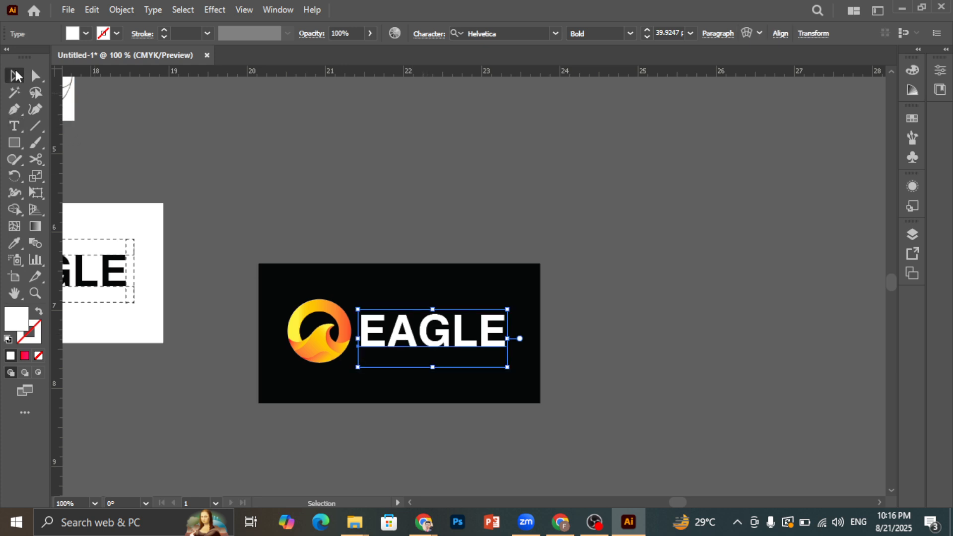
# Duplicate the whole black EAGLE logo card and place the copy in the empty space to its right.
pyautogui.click(367, 220)
pyautogui.scroll(-1, 262, 239)
pyautogui.moveTo(244, 242); pyautogui.dragTo(444, 361)
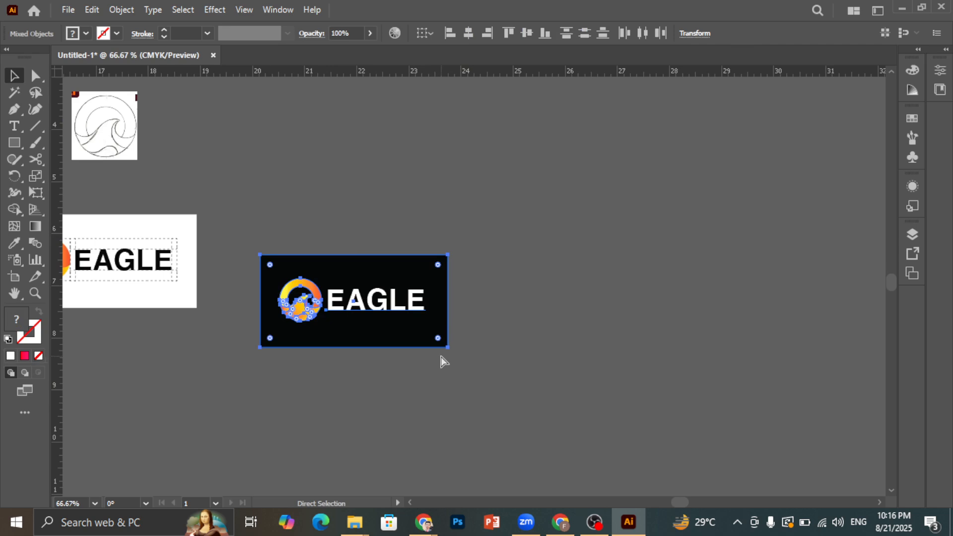
pyautogui.moveTo(352, 325); pyautogui.dragTo(674, 273)
pyautogui.click(662, 370)
# Expand the EAGLE text on the duplicated black card into shapes, with Object and Fill included.
pyautogui.scroll(-1, 359, 271)
pyautogui.scroll(2, 656, 248)
pyautogui.scroll(1, 655, 260)
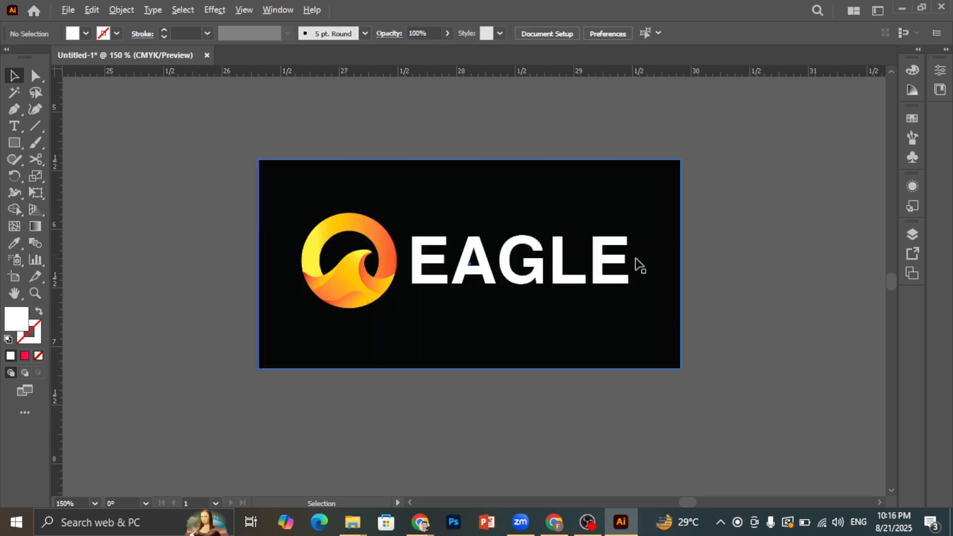
pyautogui.click(578, 268)
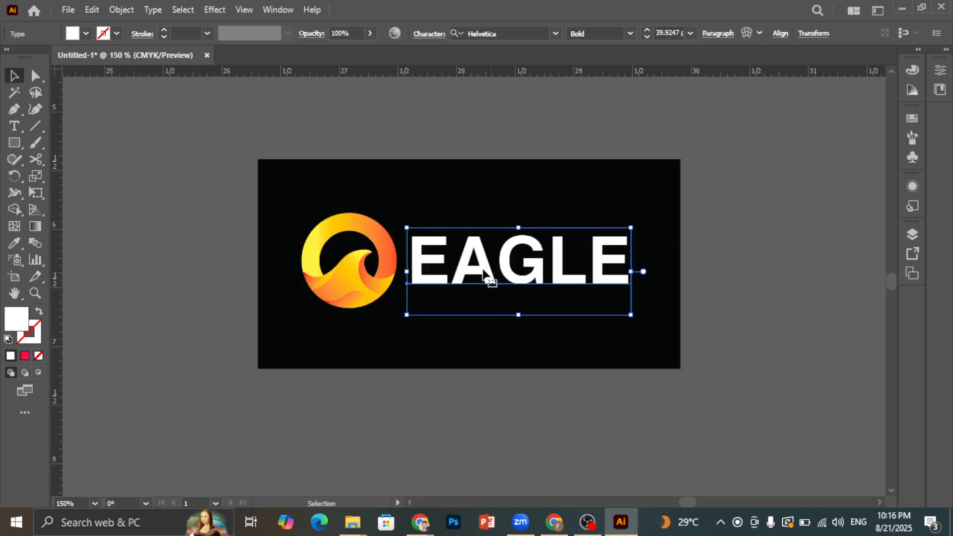
pyautogui.click(123, 10)
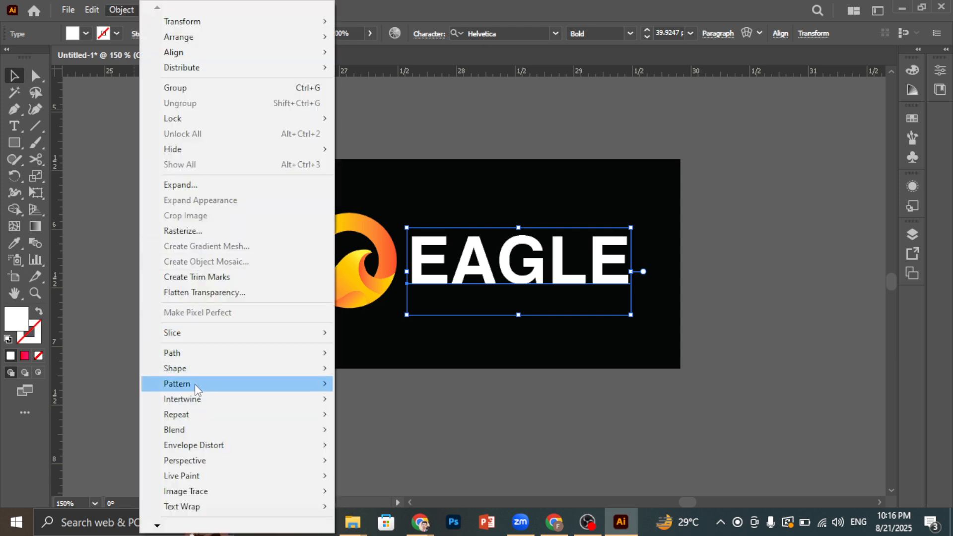
pyautogui.click(173, 185)
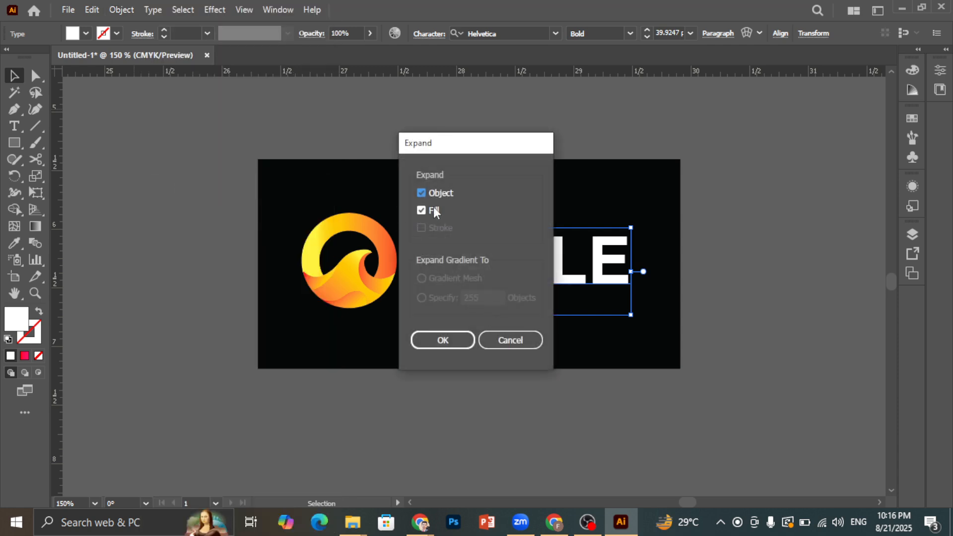
pyautogui.click(442, 341)
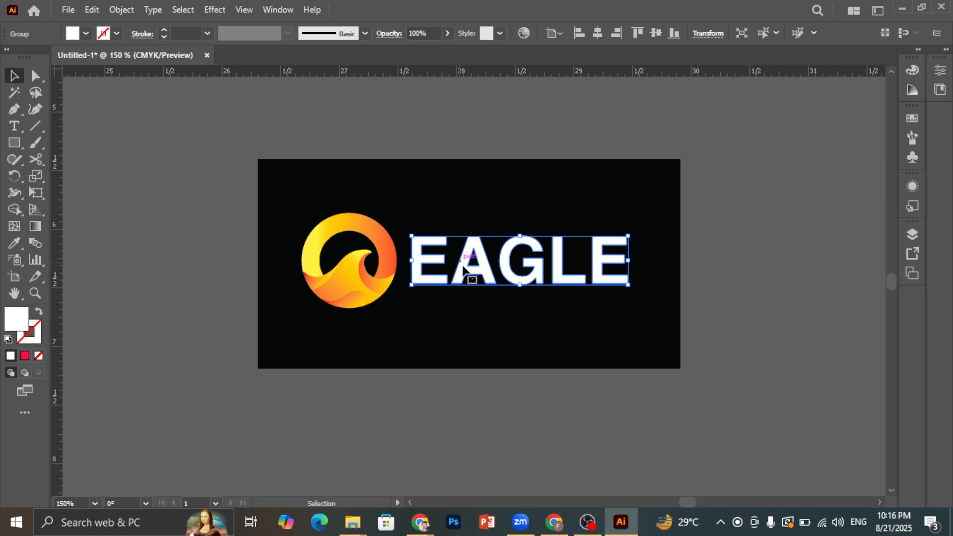
pyautogui.click(749, 253)
pyautogui.click(563, 257)
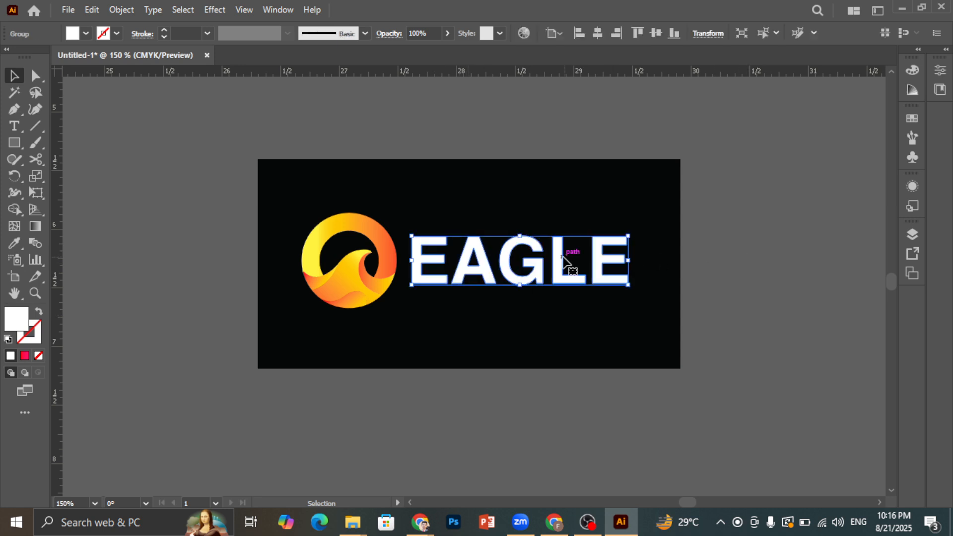
pyautogui.doubleClick(563, 258)
pyautogui.doubleClick(772, 236)
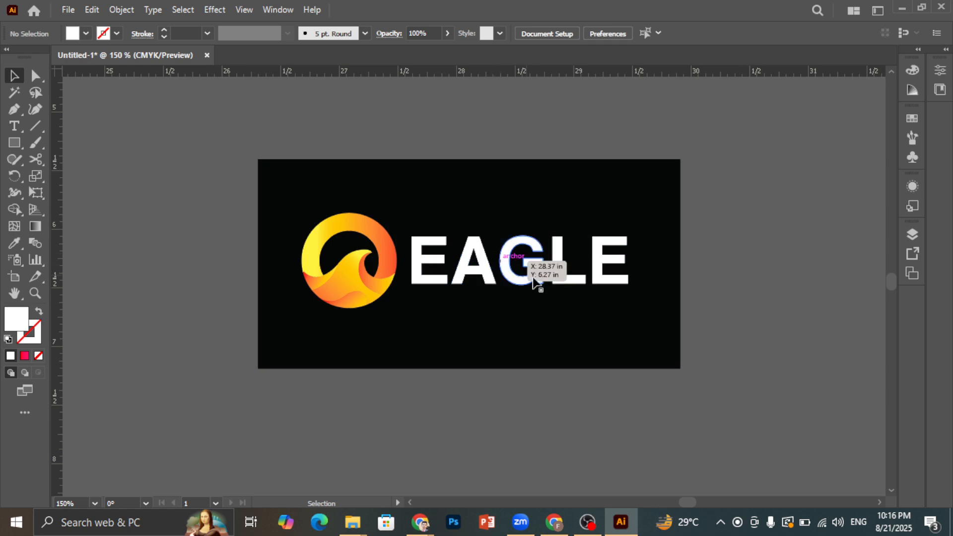
pyautogui.click(493, 266)
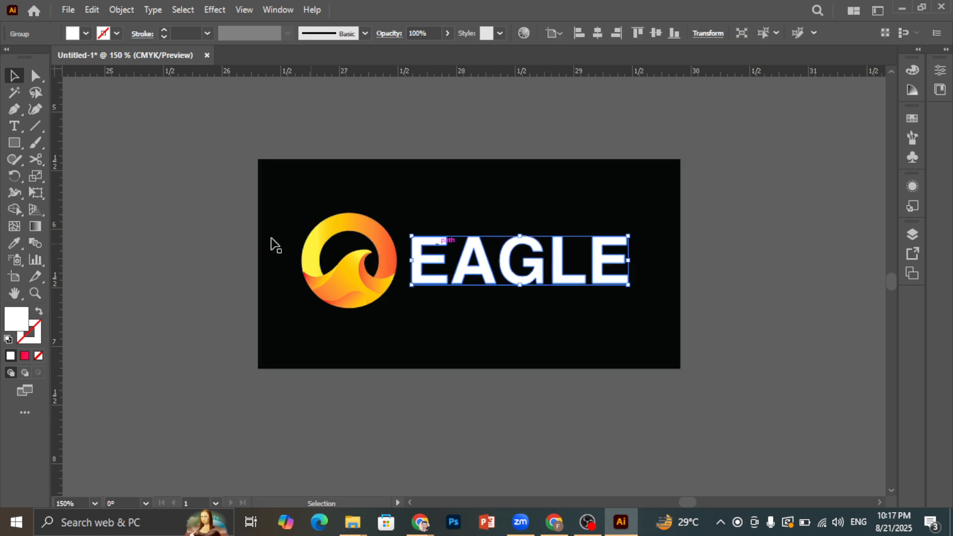
# Group the duplicated card's black background, wave emblem and expanded EAGLE lettering.
pyautogui.click(219, 228)
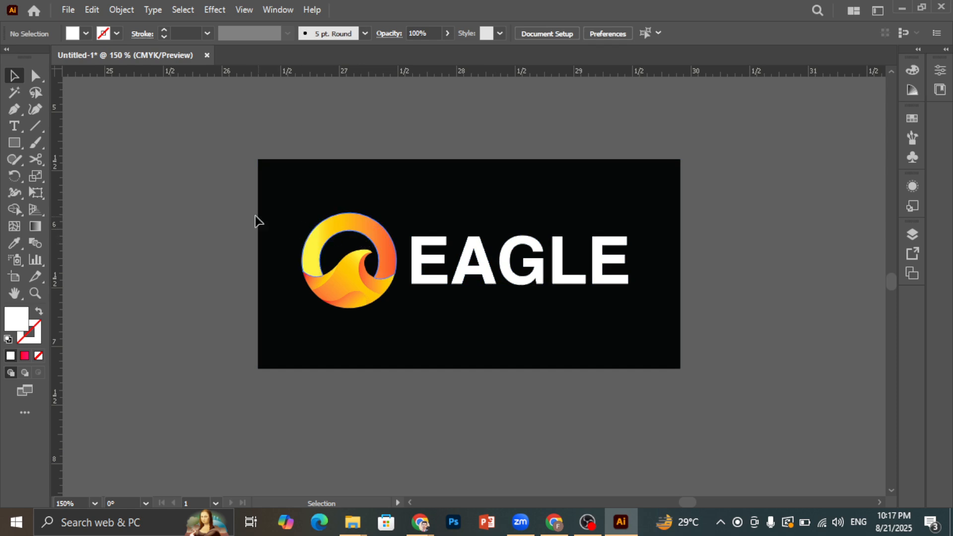
pyautogui.moveTo(255, 218); pyautogui.dragTo(641, 310)
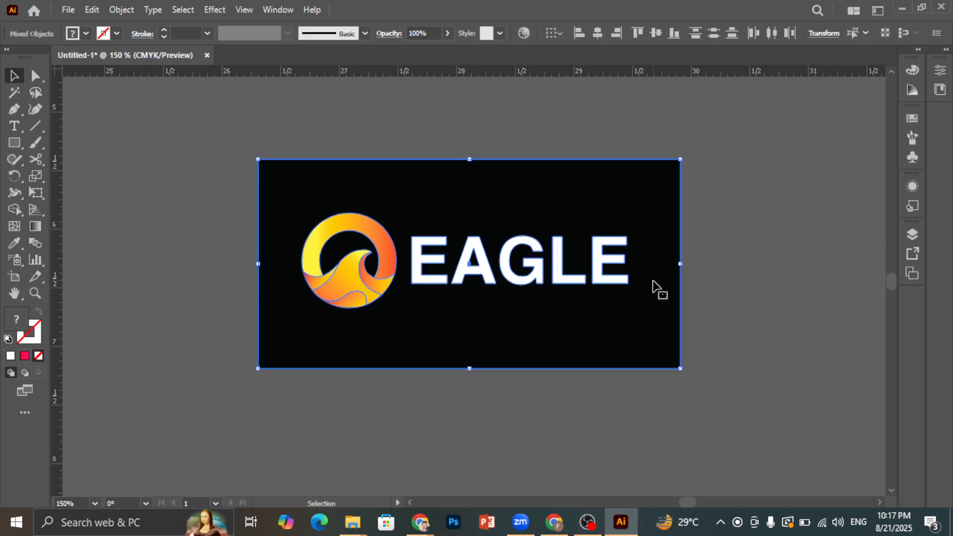
pyautogui.hotkey('ctrl', 'g')
pyautogui.click(753, 254)
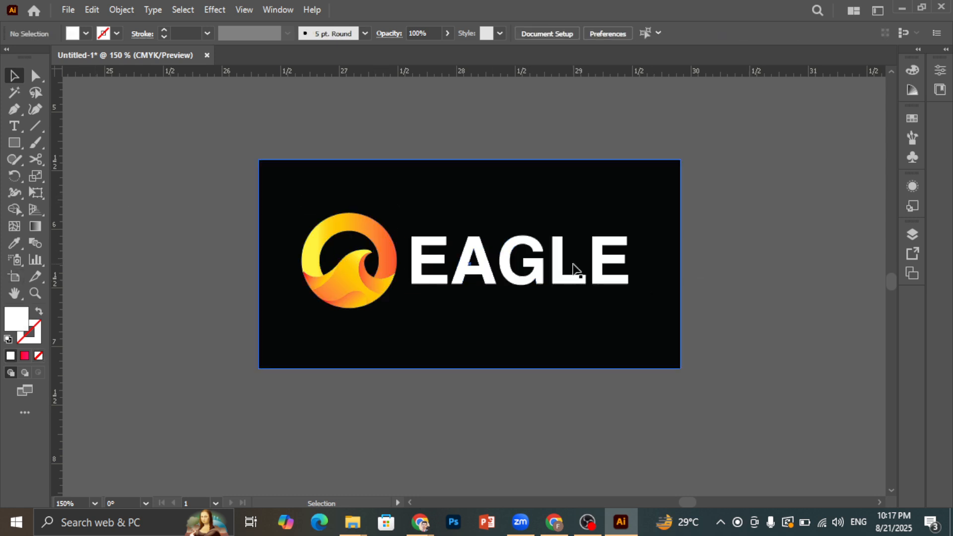
# Draw a new artboard, about 3.60 in wide and 1.79 in high, exactly around the duplicated black EAGLE card.
pyautogui.scroll(-1, 640, 303)
pyautogui.scroll(-4, 640, 303)
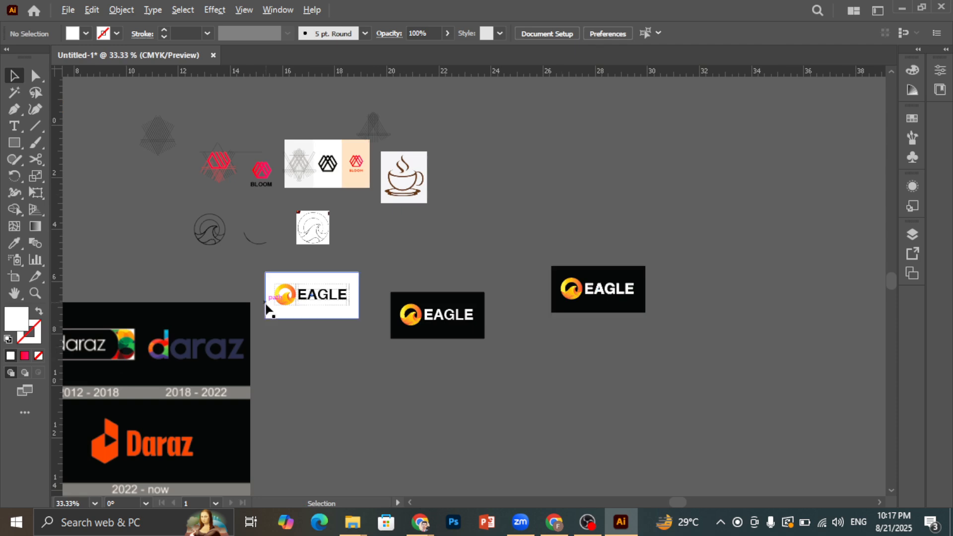
pyautogui.scroll(-1, 149, 390)
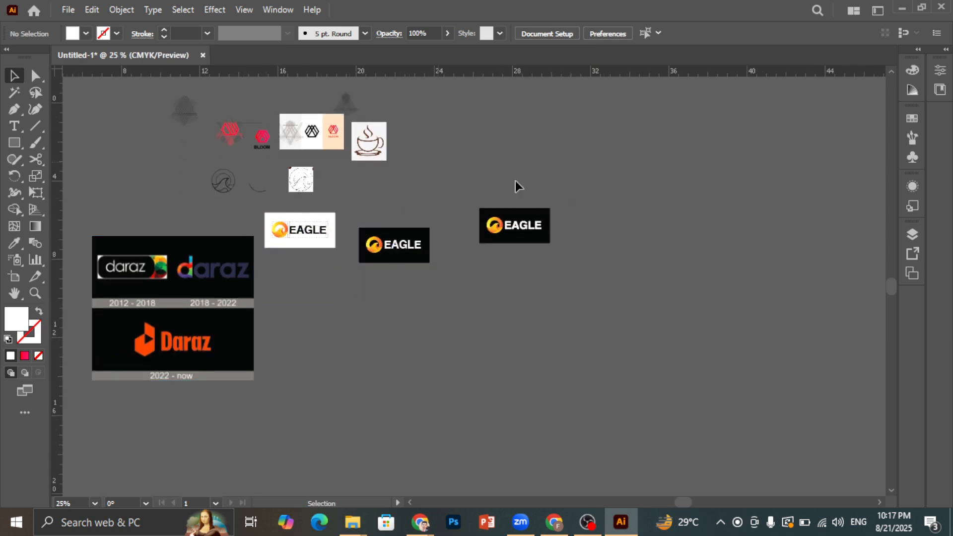
pyautogui.scroll(1, 519, 222)
pyautogui.scroll(-3, 596, 245)
pyautogui.scroll(1, 391, 223)
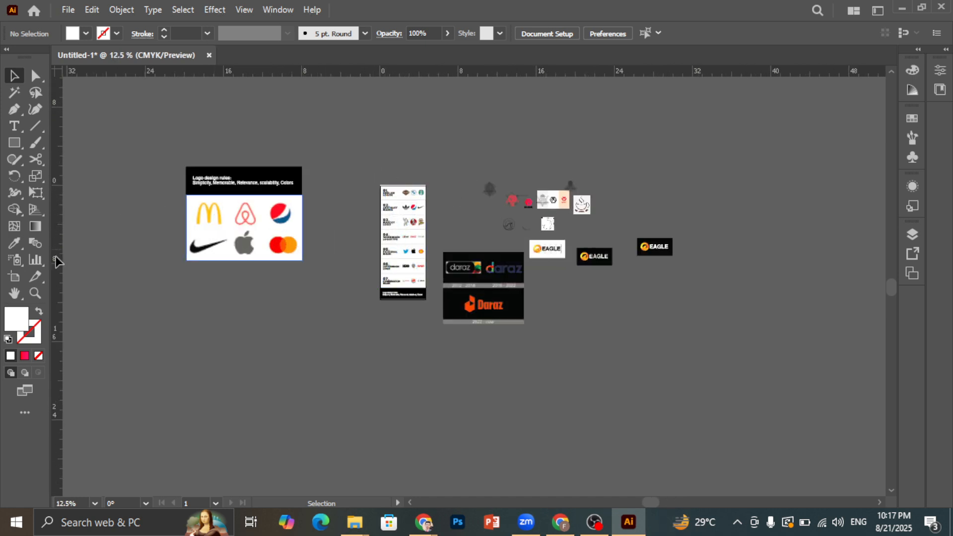
pyautogui.click(14, 277)
pyautogui.scroll(7, 684, 251)
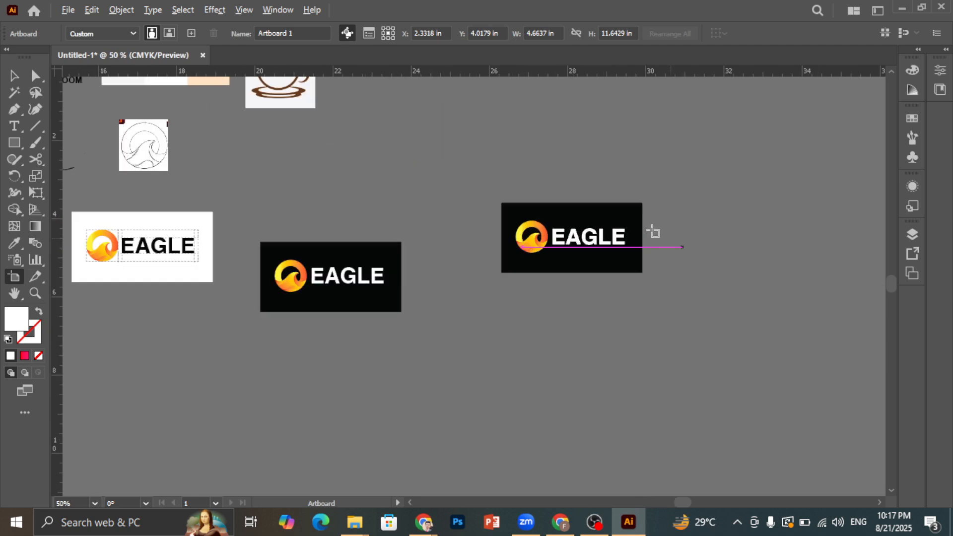
pyautogui.moveTo(342, 182); pyautogui.dragTo(766, 391)
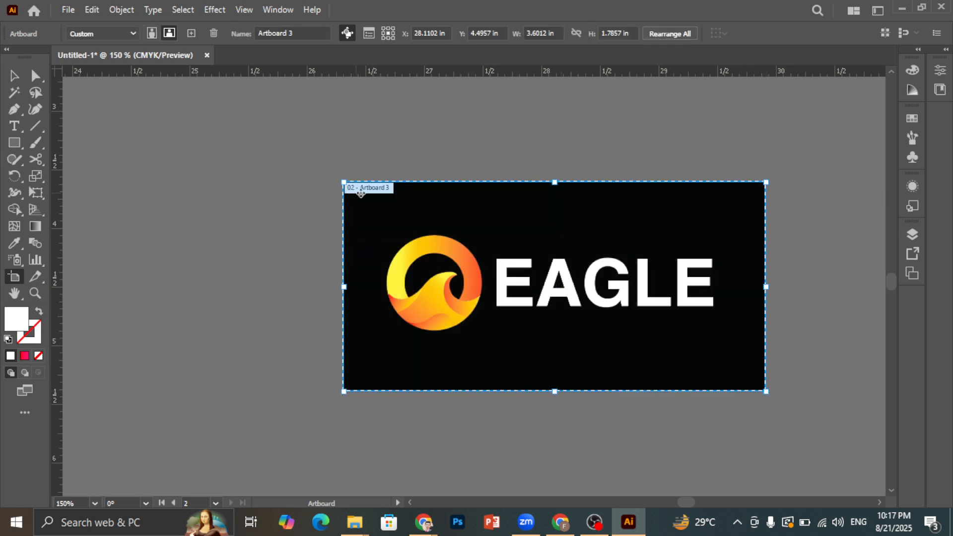
pyautogui.scroll(-1, 380, 221)
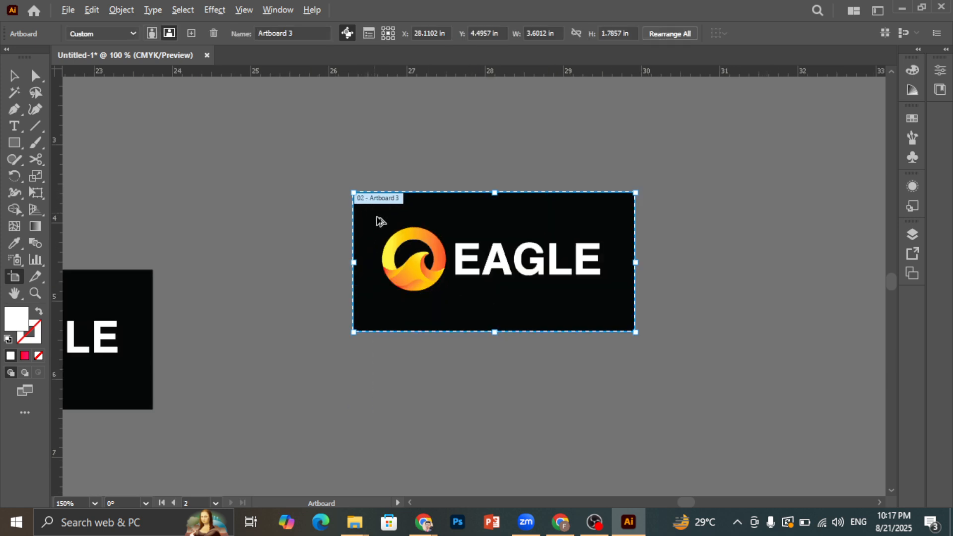
pyautogui.click(14, 76)
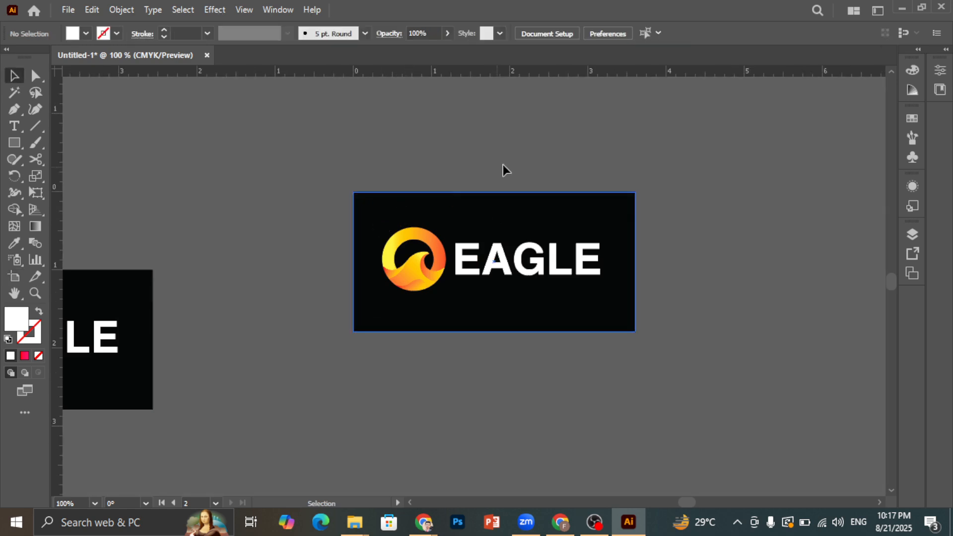
pyautogui.click(68, 11)
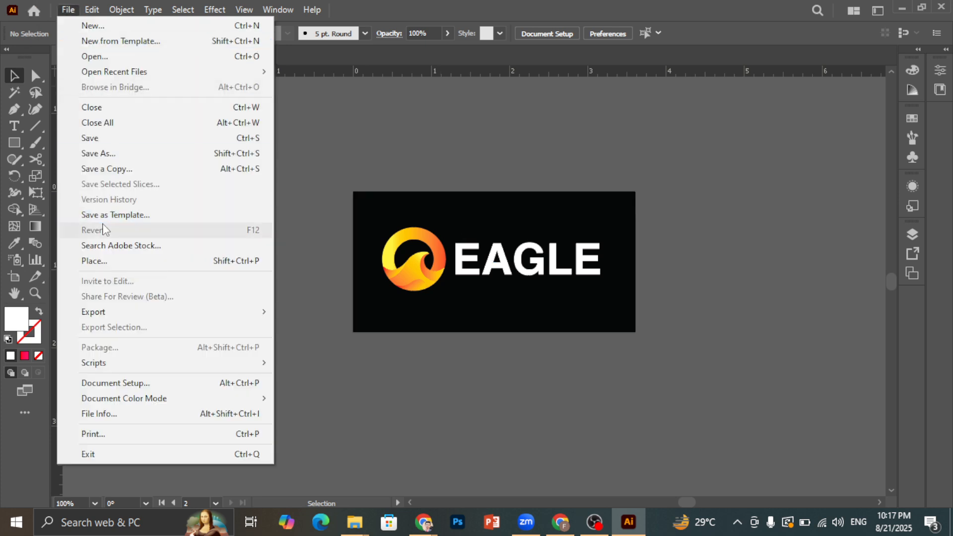
pyautogui.click(390, 197)
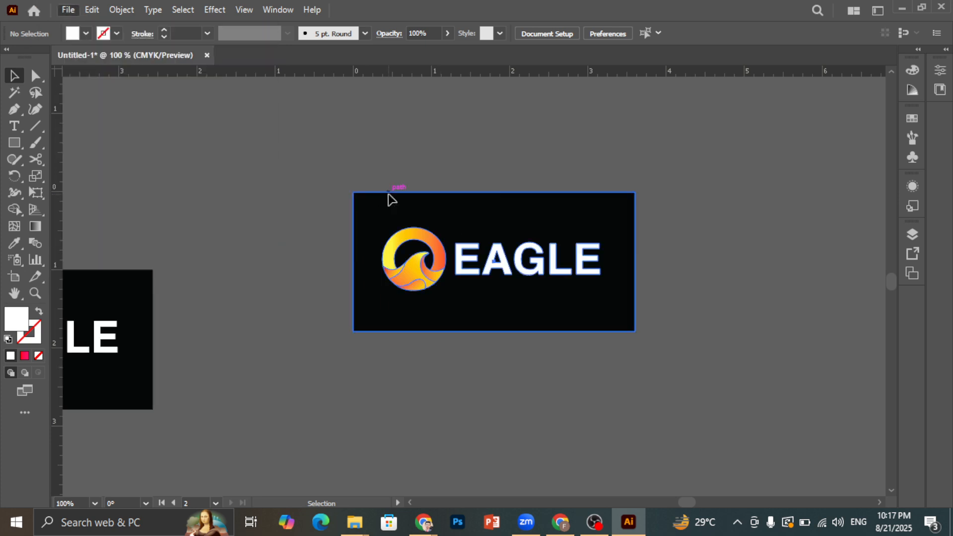
# Duplicate the new EAGLE artboard together with its black card and place the copy directly to its right.
pyautogui.click(263, 214)
pyautogui.click(261, 210)
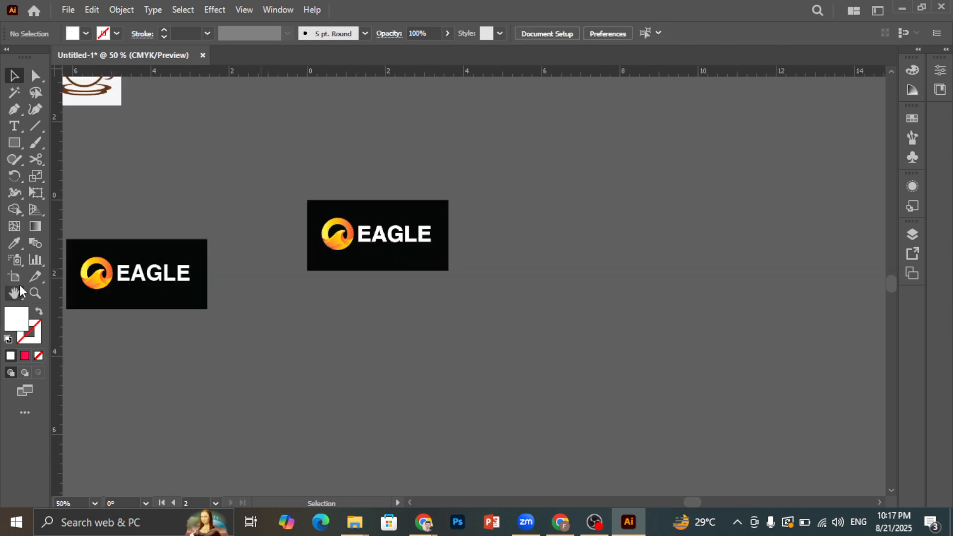
pyautogui.click(15, 277)
pyautogui.click(367, 212)
pyautogui.keyDown('alt'); pyautogui.moveTo(367, 212); pyautogui.dragTo(522, 213); pyautogui.keyUp('alt')
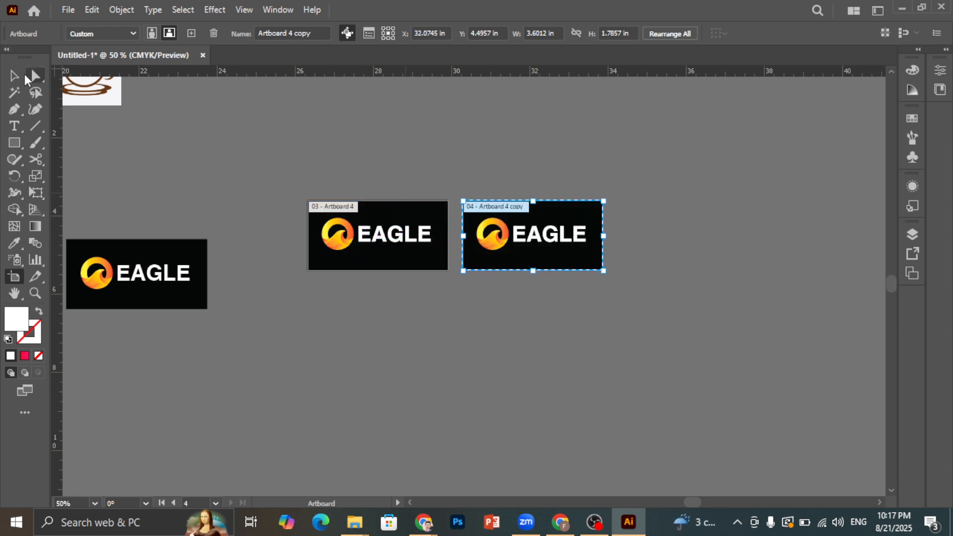
pyautogui.click(14, 76)
pyautogui.click(556, 220)
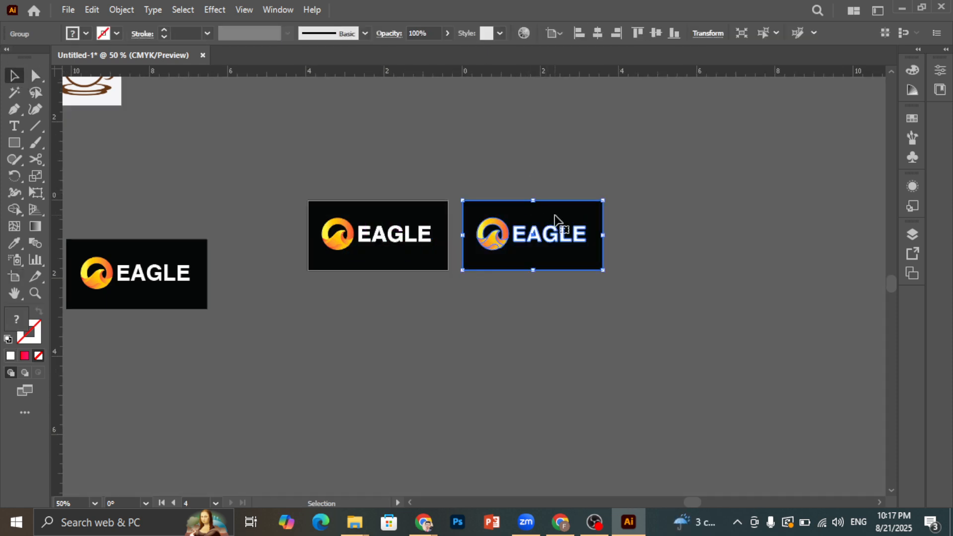
pyautogui.press('Delete')
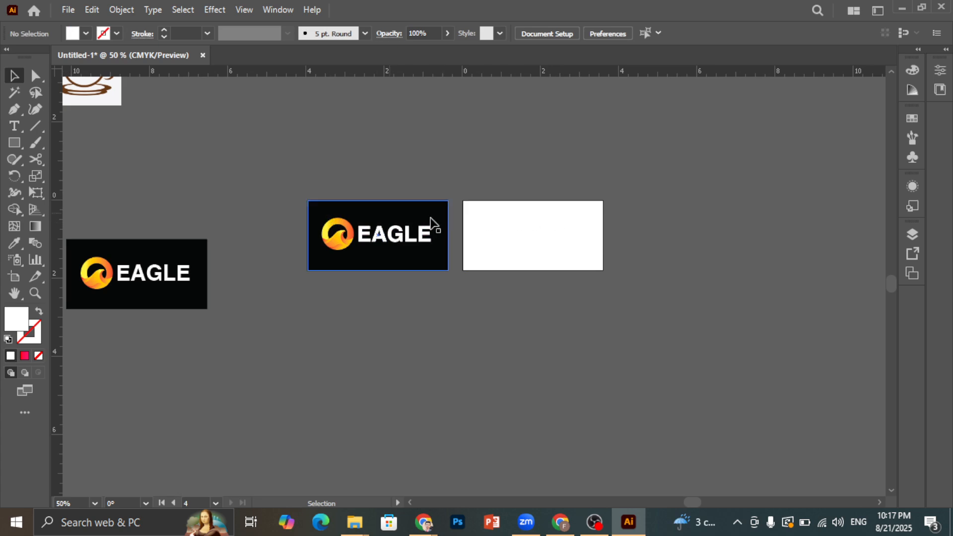
pyautogui.hotkey('ctrl', 'z')
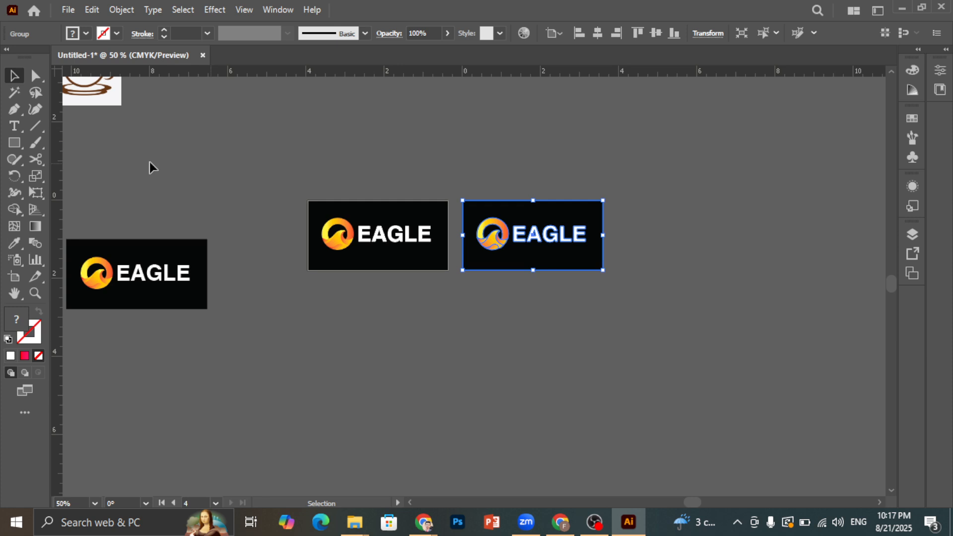
# Duplicate the second EAGLE artboard with its artwork to make a third one in the row.
pyautogui.click(14, 276)
pyautogui.click(504, 207)
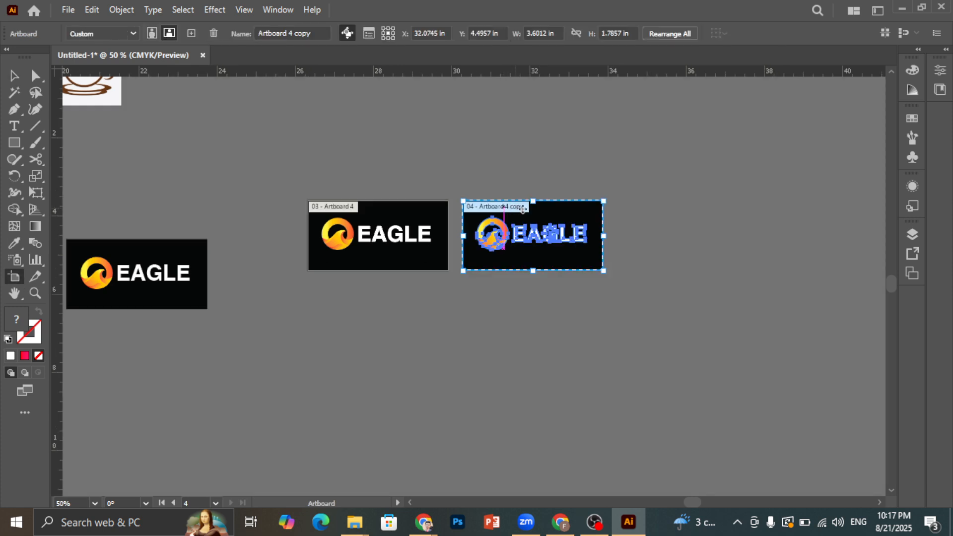
pyautogui.moveTo(523, 209); pyautogui.dragTo(672, 209)
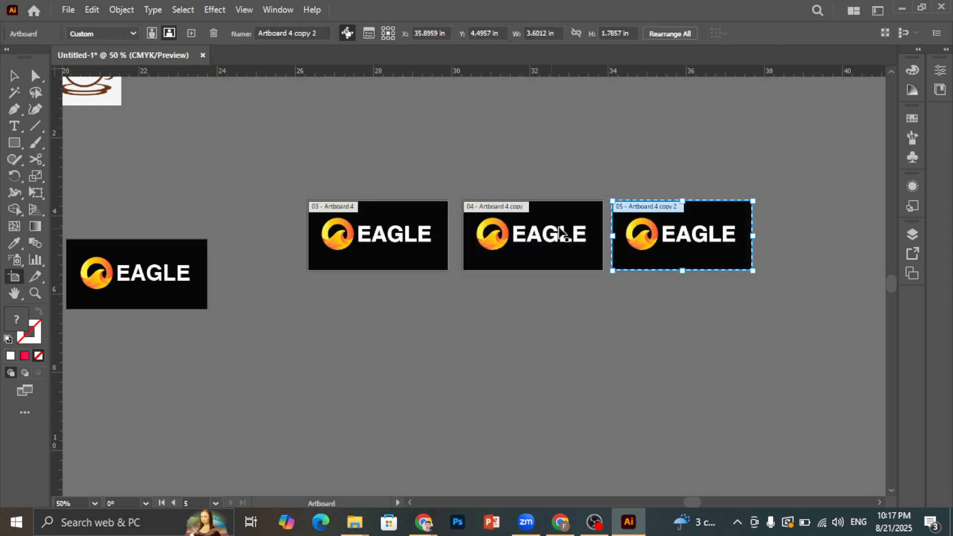
# Fill the middle card's background rectangle with white sampled from the EAGLE lettering.
pyautogui.press('a')
pyautogui.scroll(1, 567, 217)
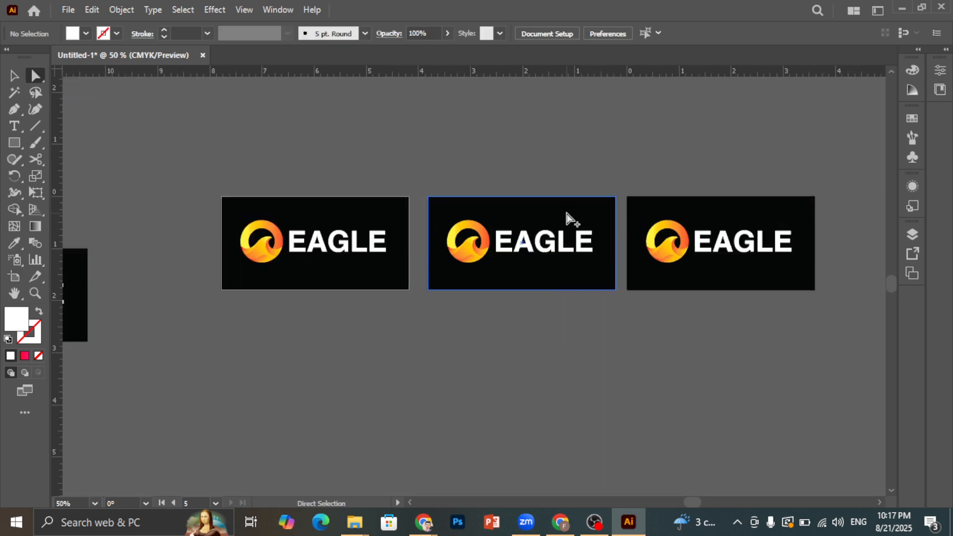
pyautogui.scroll(2, 565, 217)
pyautogui.click(564, 217)
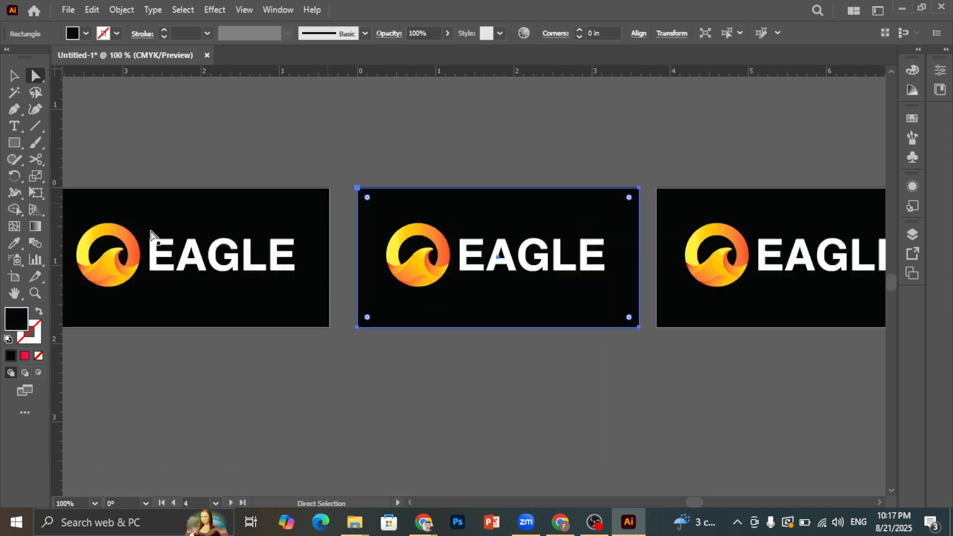
pyautogui.click(14, 243)
pyautogui.click(469, 244)
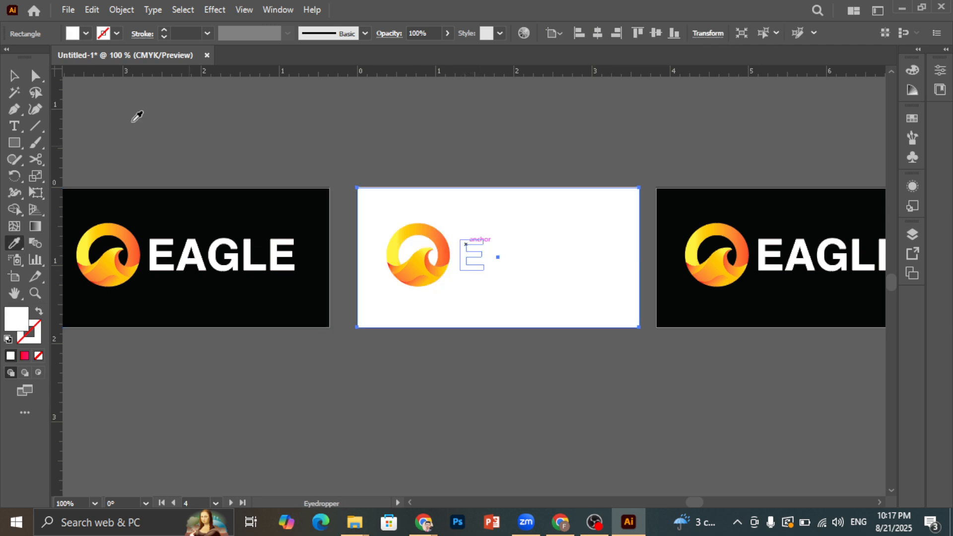
# Ungroup the middle card so its background, wave emblem and lettering can be selected separately.
pyautogui.click(41, 79)
pyautogui.click(16, 77)
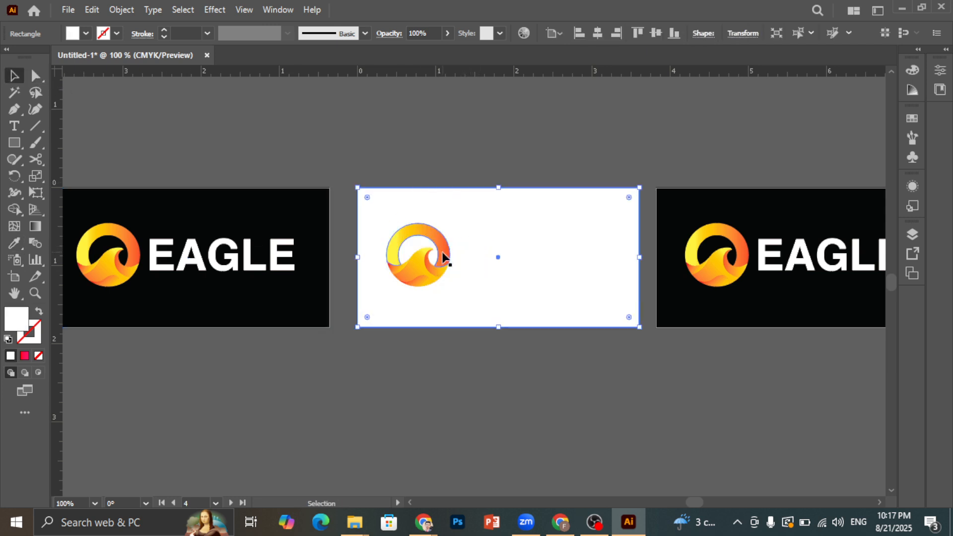
pyautogui.hotkey('ctrl', 'a')
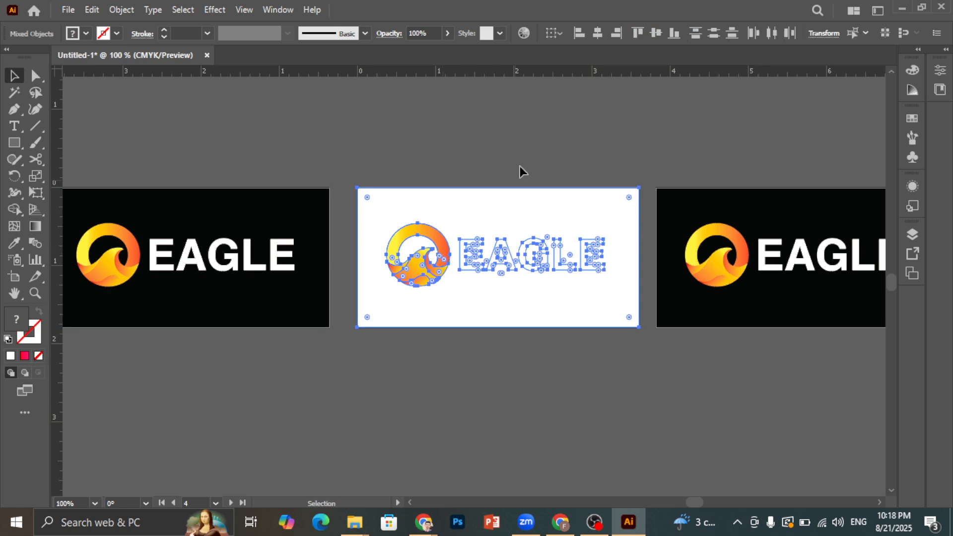
pyautogui.click(520, 166)
# Recolour the EAGLE lettering on the white middle card with black sampled from the first card's background.
pyautogui.click(472, 248)
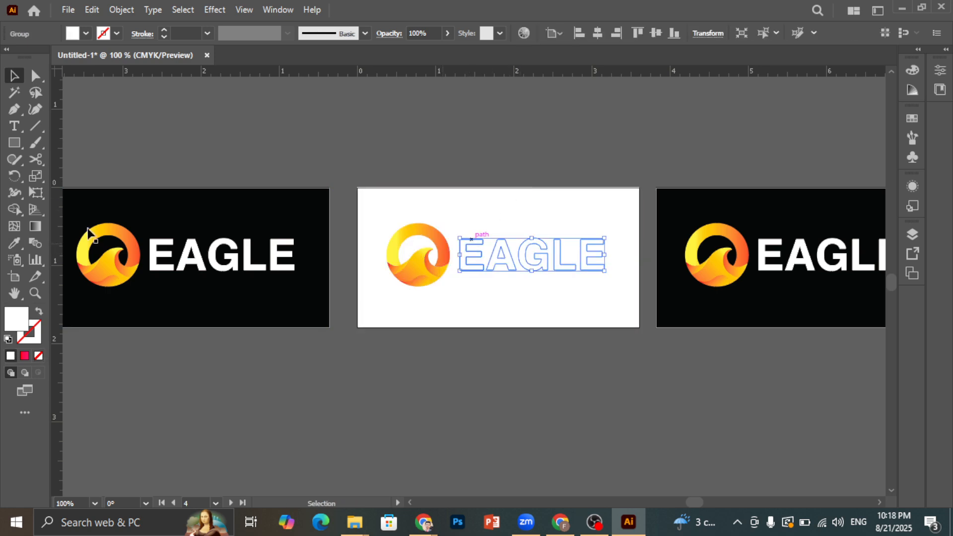
pyautogui.click(14, 243)
pyautogui.click(209, 206)
pyautogui.click(14, 76)
pyautogui.click(228, 148)
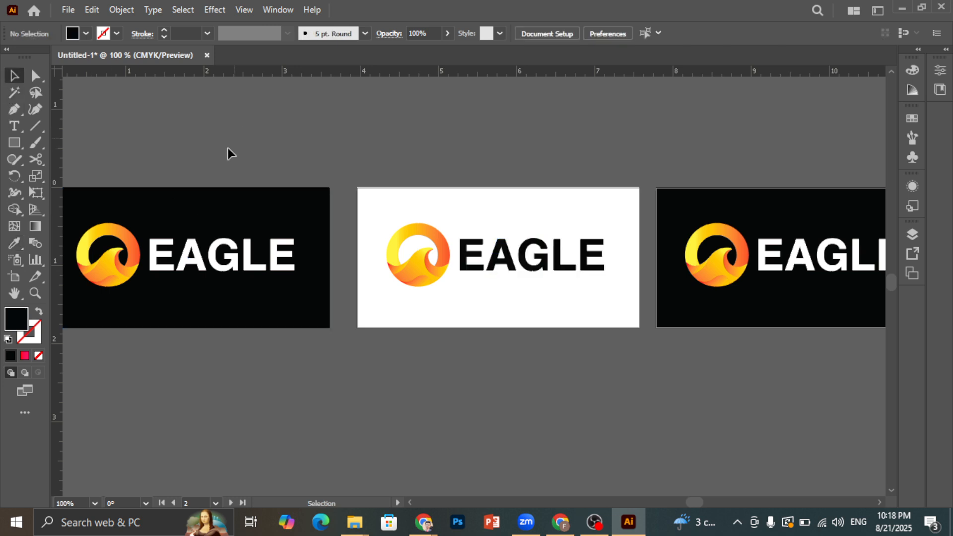
# Delete the whole logo group from the third artboard, leaving the artboard empty.
pyautogui.scroll(-1, 219, 188)
pyautogui.scroll(1, 628, 248)
pyautogui.click(592, 184)
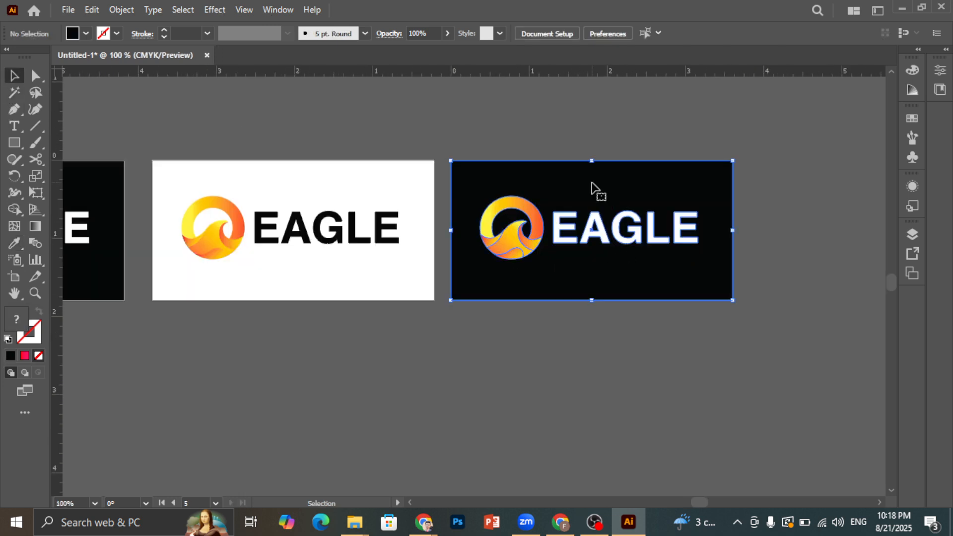
pyautogui.press('Delete')
pyautogui.scroll(-1, 366, 272)
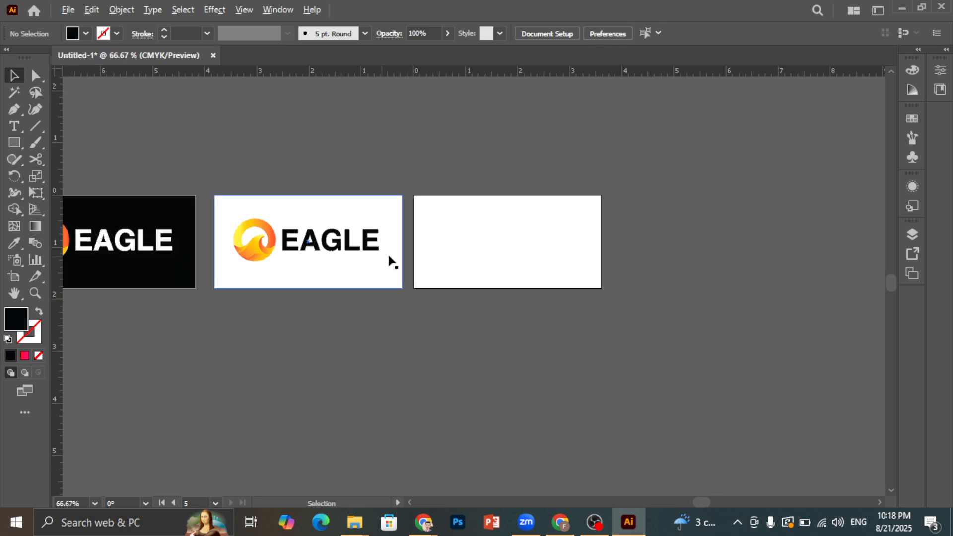
pyautogui.scroll(-1, 393, 261)
pyautogui.click(68, 10)
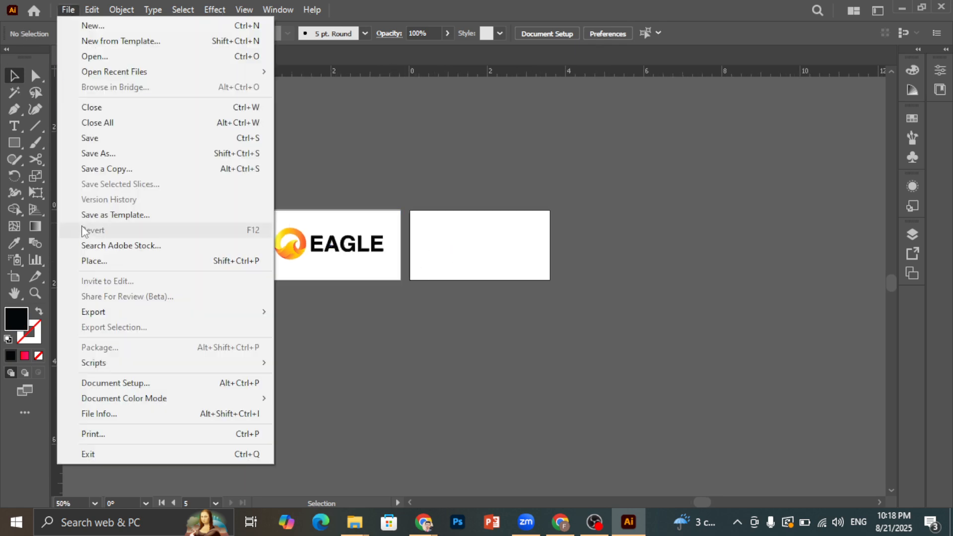
pyautogui.moveTo(103, 311)
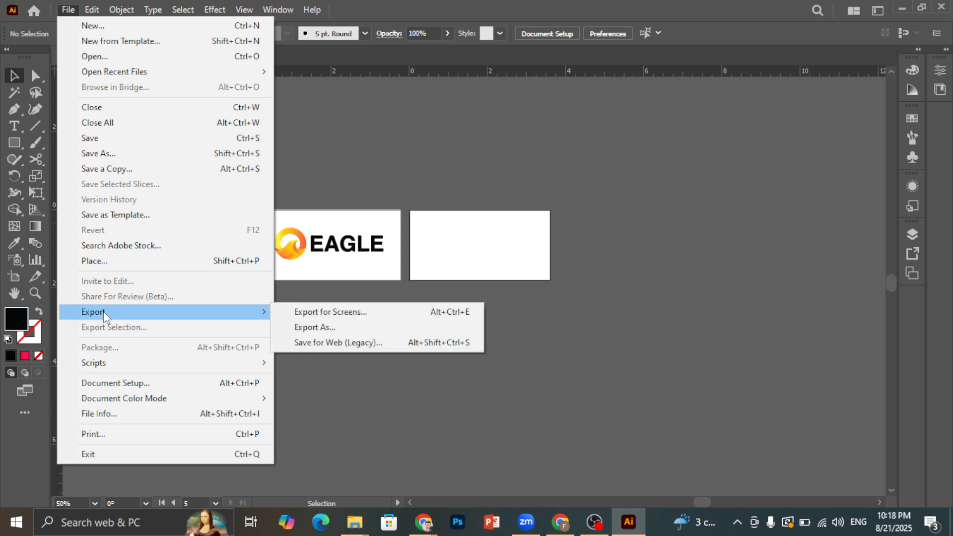
pyautogui.click(291, 328)
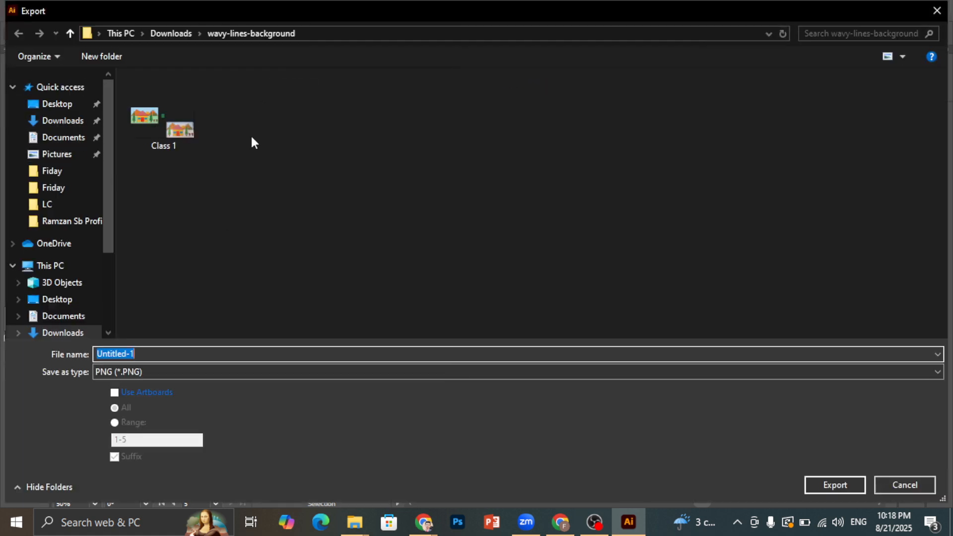
pyautogui.rightClick(217, 259)
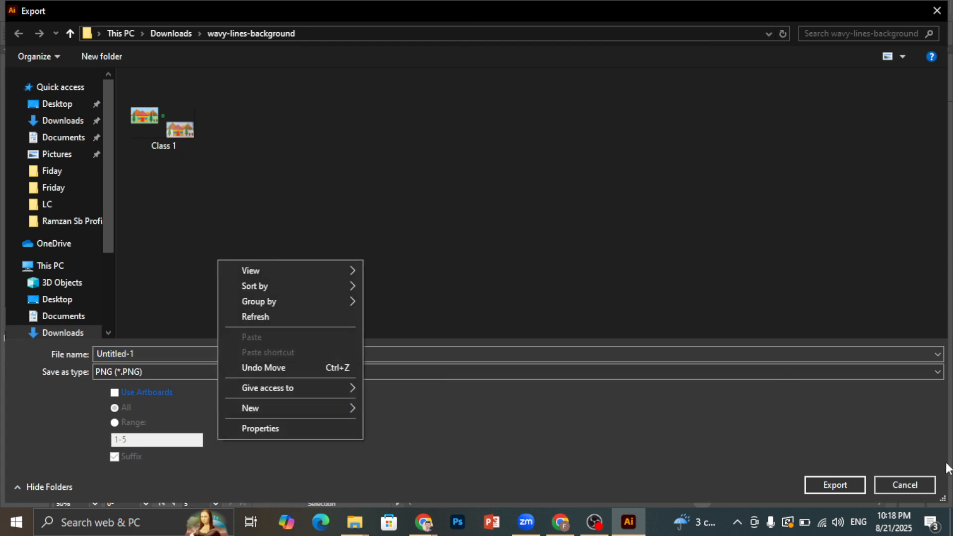
pyautogui.click(901, 485)
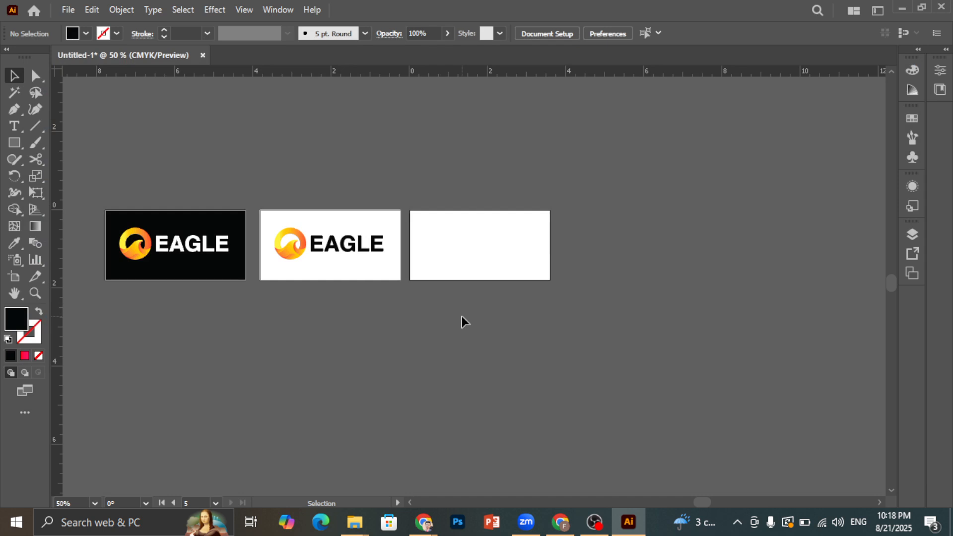
pyautogui.click(325, 230)
pyautogui.click(326, 226)
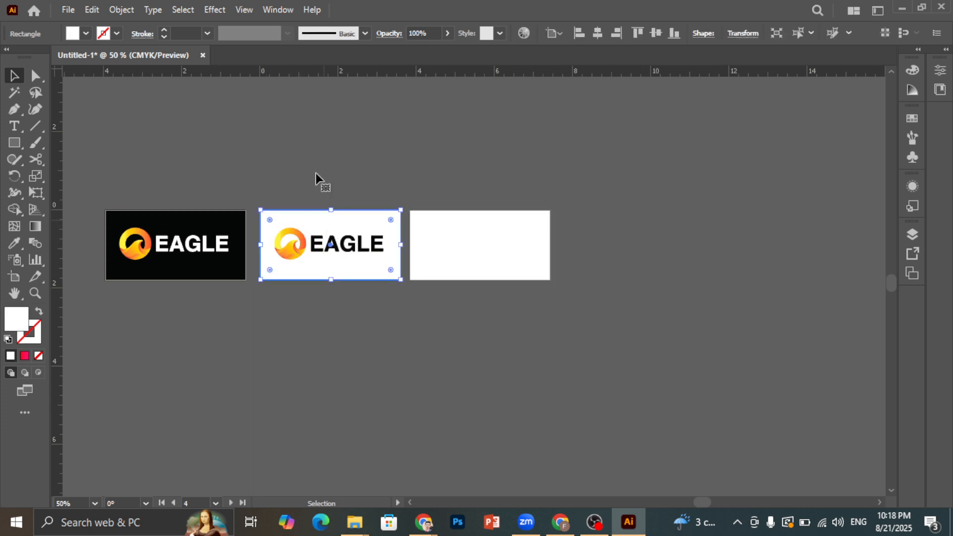
pyautogui.click(283, 176)
pyautogui.moveTo(347, 291); pyautogui.dragTo(348, 291)
pyautogui.click(432, 244)
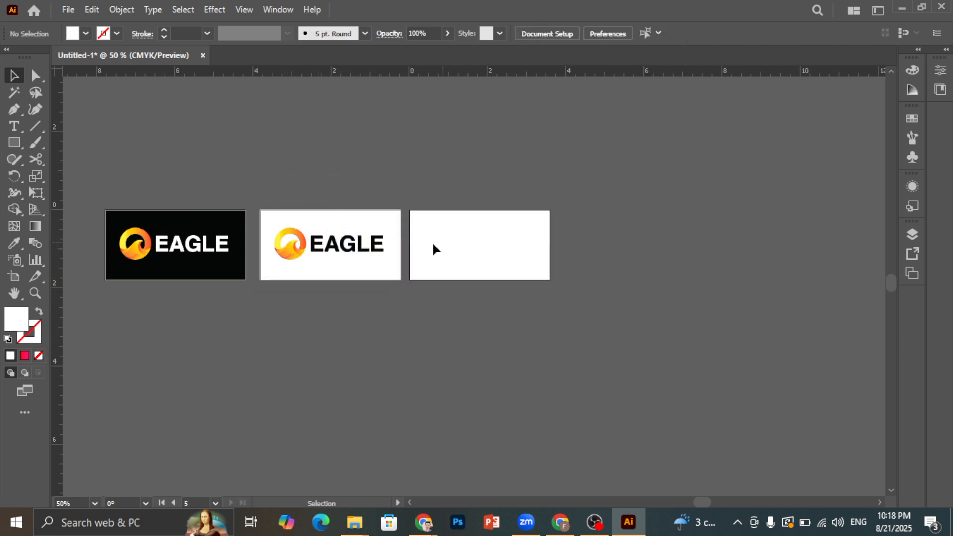
# Delete the empty third artboard beside the white EAGLE card.
pyautogui.click(14, 277)
pyautogui.click(481, 234)
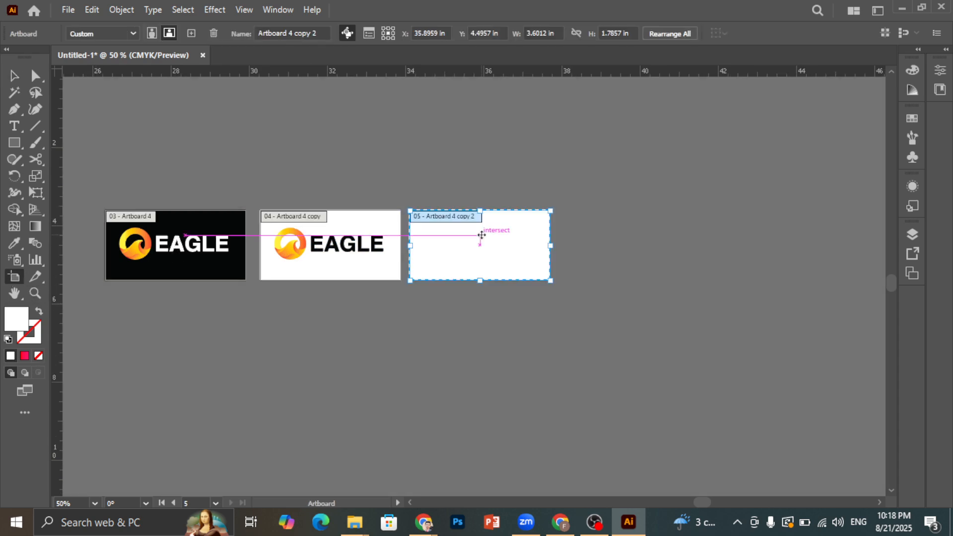
pyautogui.press('Delete')
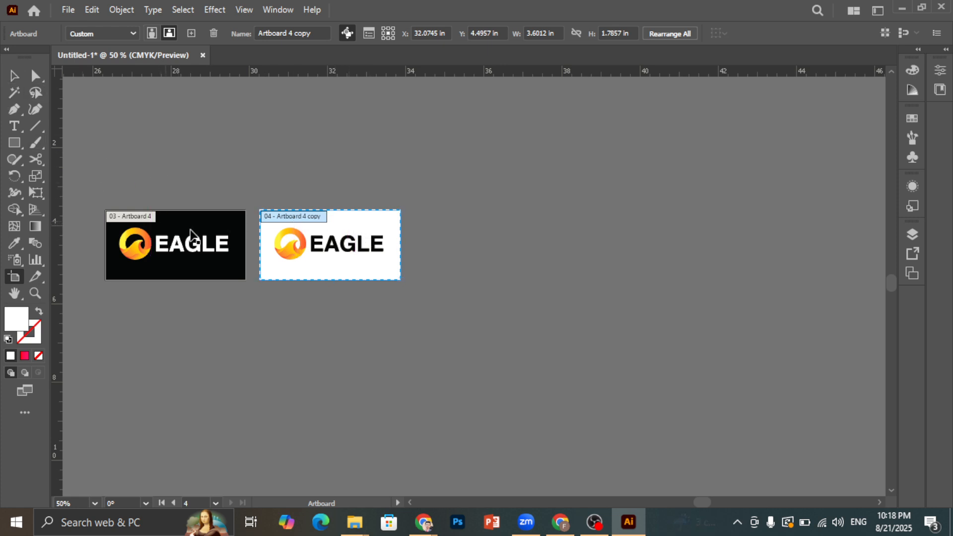
# Duplicate the black EAGLE artboard with its artwork beyond the white card, and delete the copy's black background rectangle.
pyautogui.click(198, 220)
pyautogui.moveTo(198, 219); pyautogui.dragTo(517, 220)
pyautogui.click(41, 81)
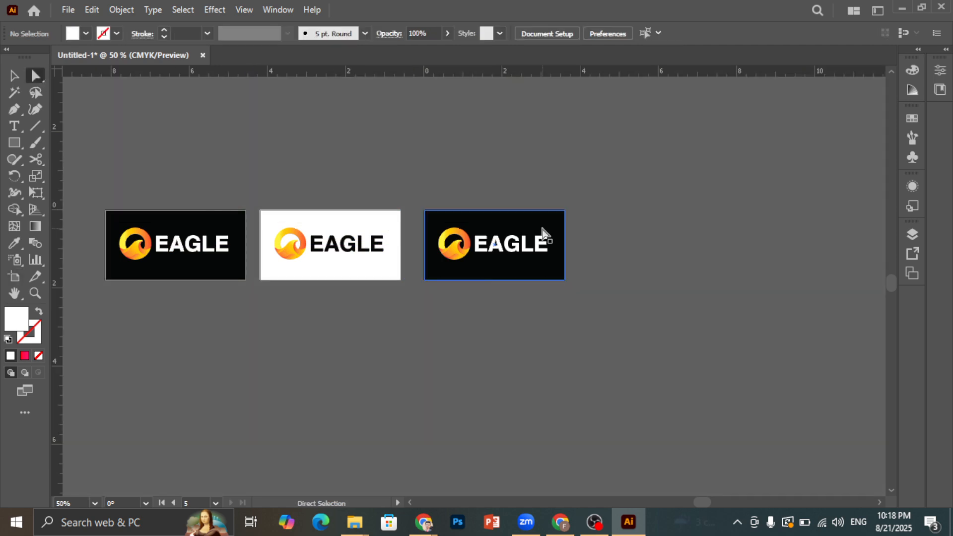
pyautogui.click(531, 226)
pyautogui.press('Delete')
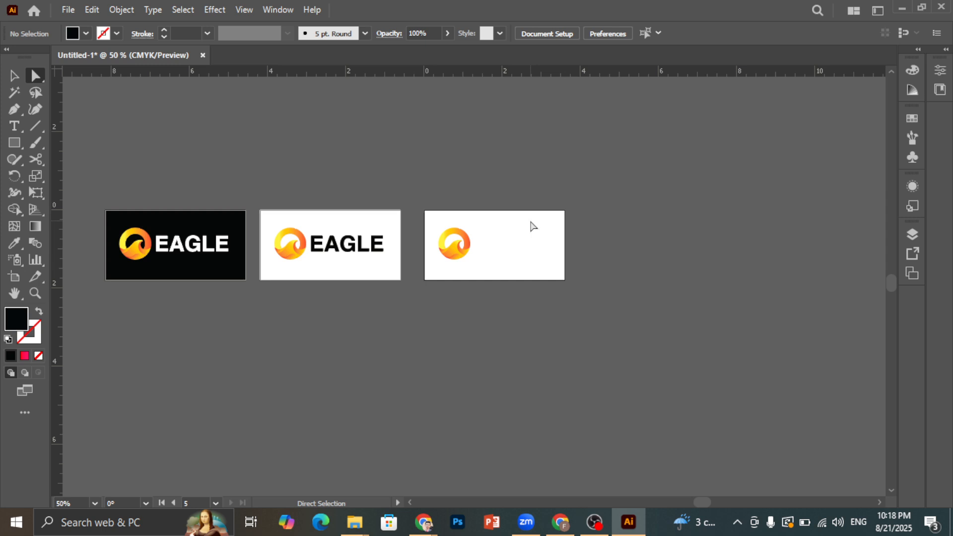
pyautogui.click(11, 79)
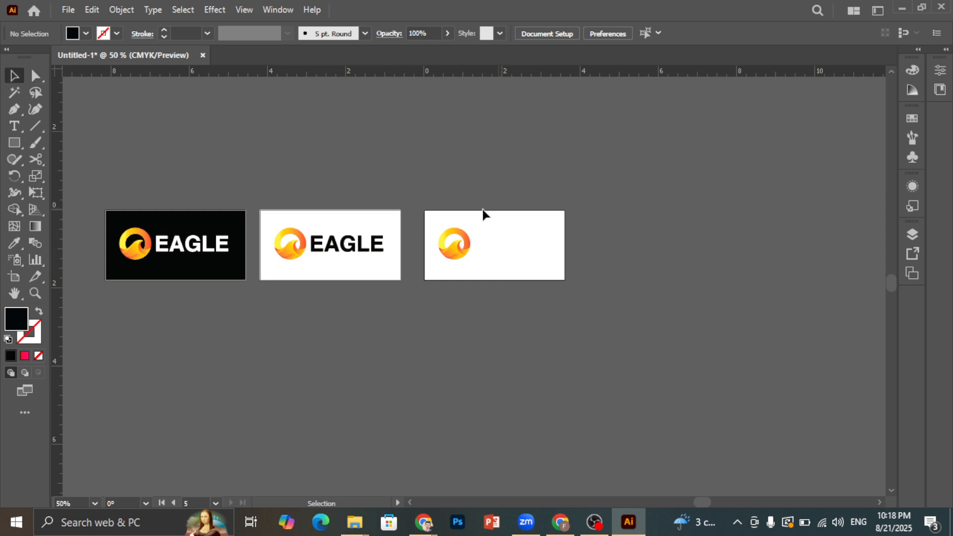
pyautogui.scroll(2, 489, 234)
pyautogui.scroll(2, 493, 240)
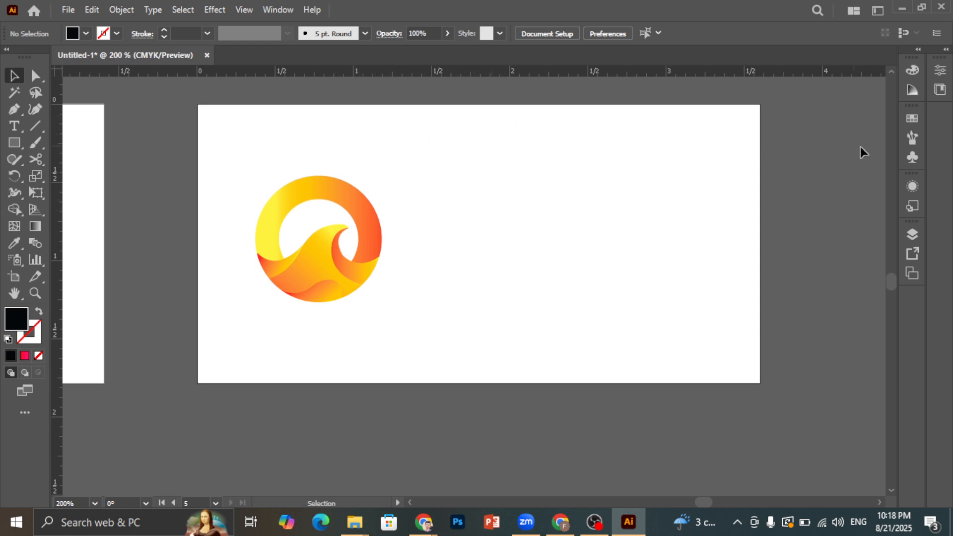
pyautogui.scroll(-2, 792, 204)
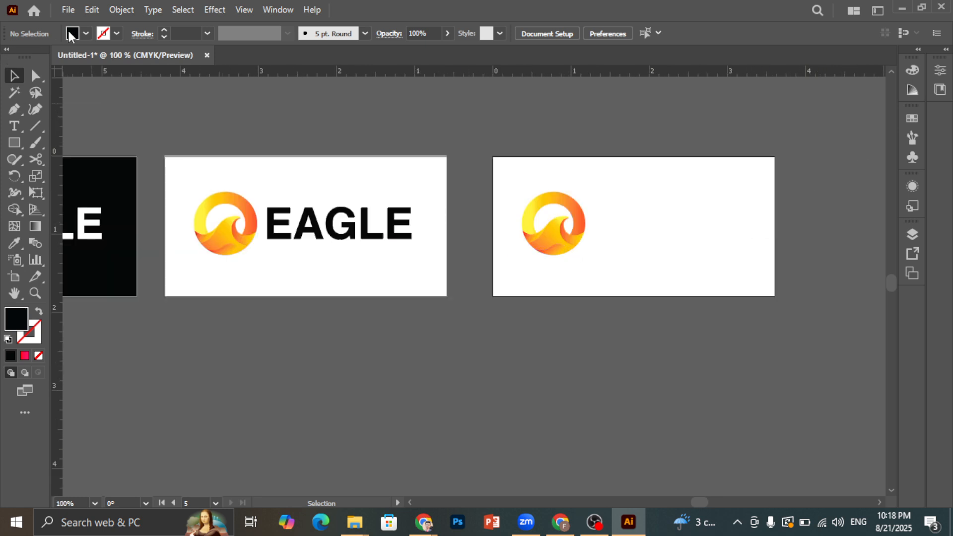
# Create a folder named logo inside wavy-lines-background and save the document there as Eagle Logo in Adobe Illustrator format.
pyautogui.hotkey('ctrl', 's')
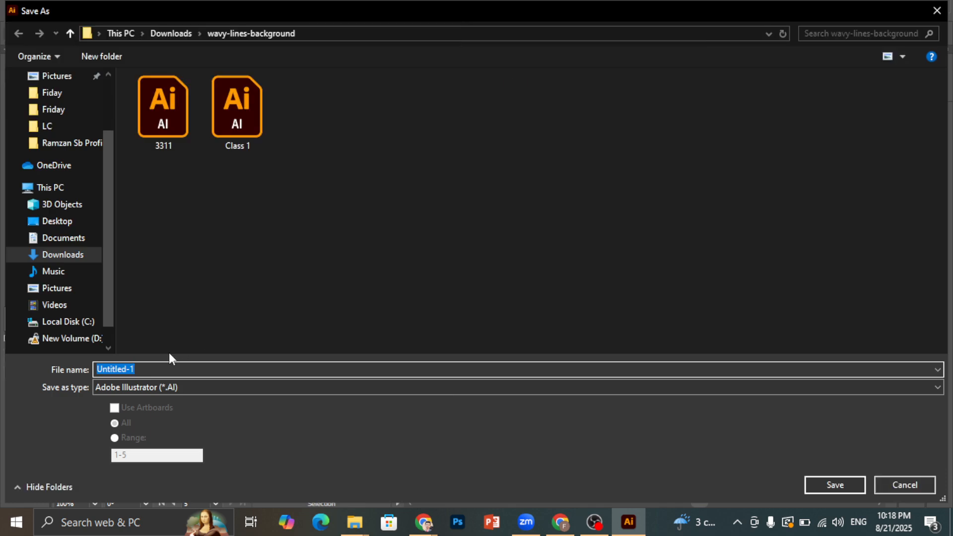
pyautogui.write('Eagle Logo')
pyautogui.rightClick(326, 178)
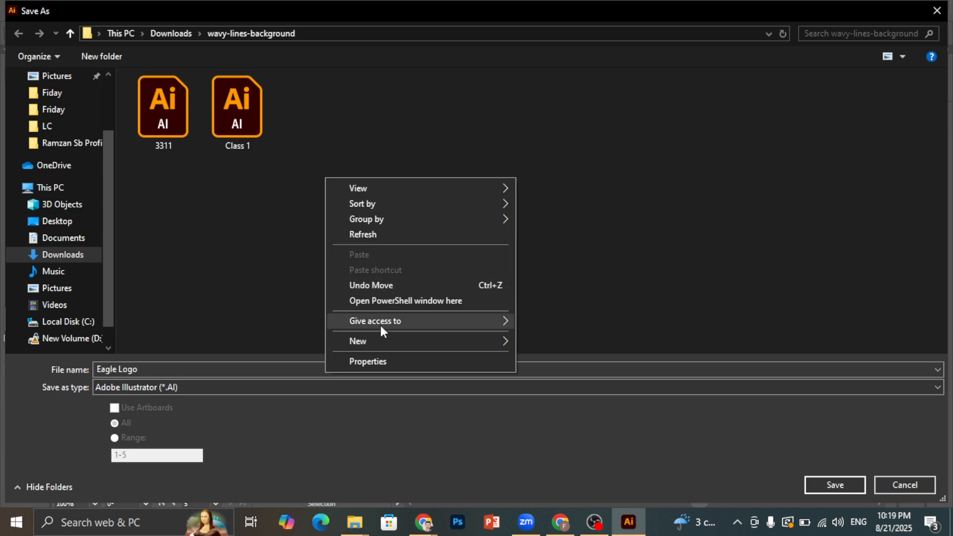
pyautogui.moveTo(469, 341)
pyautogui.click(563, 345)
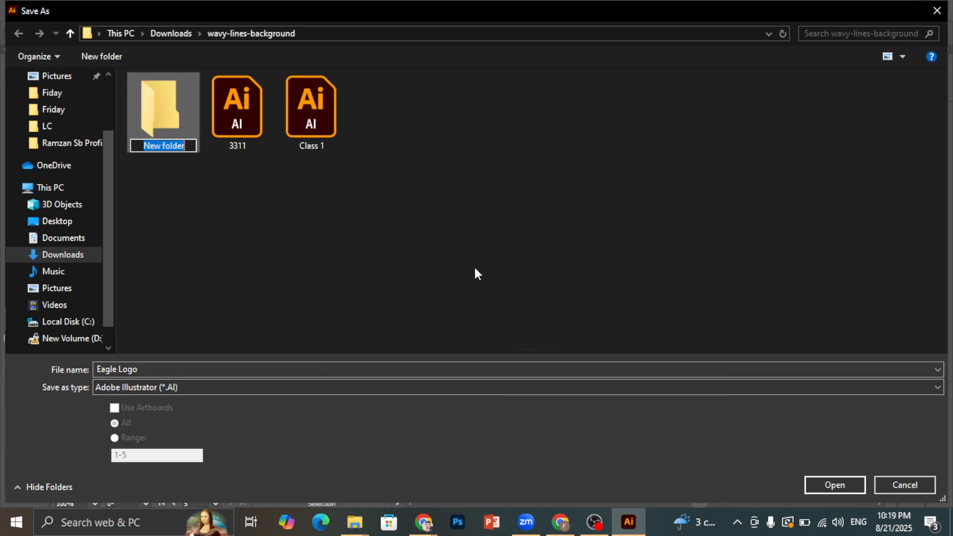
pyautogui.write('logo')
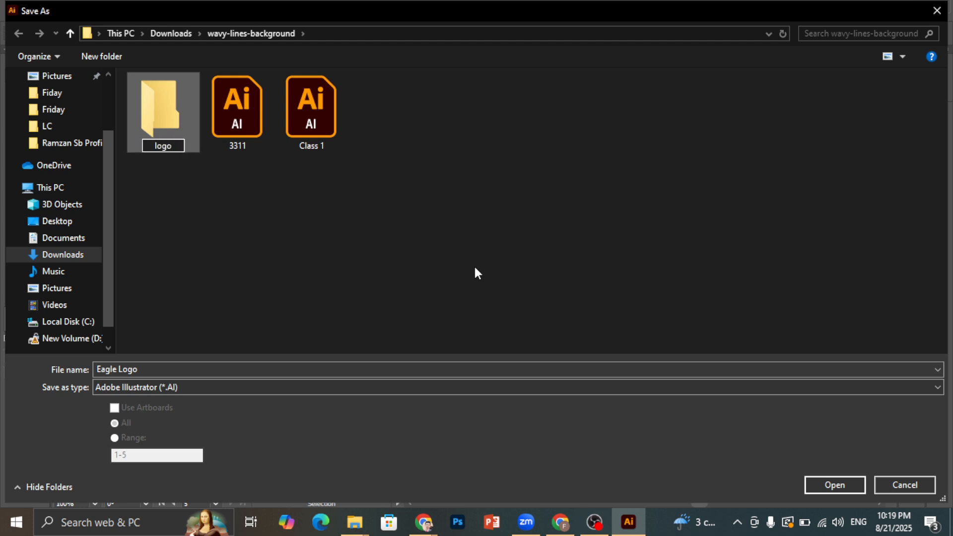
pyautogui.click(162, 132)
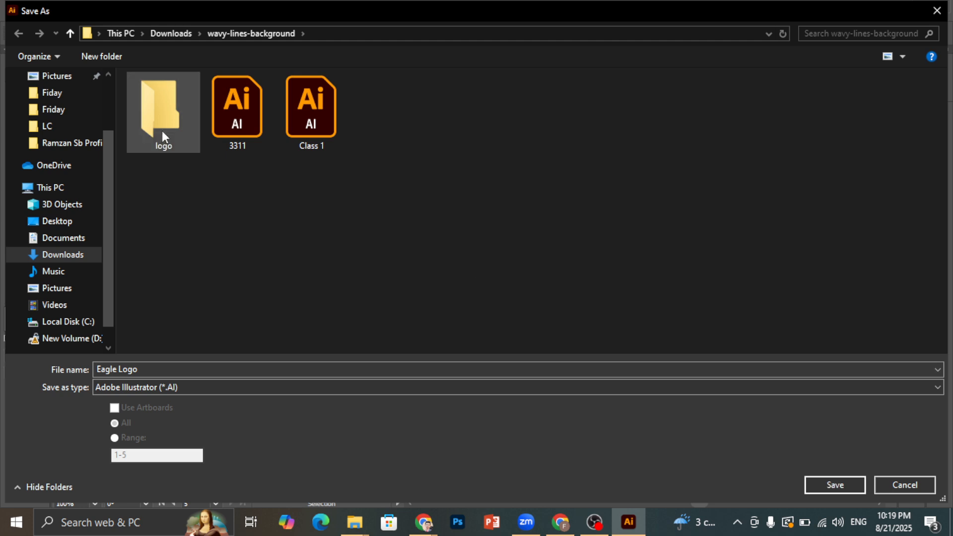
pyautogui.doubleClick(162, 130)
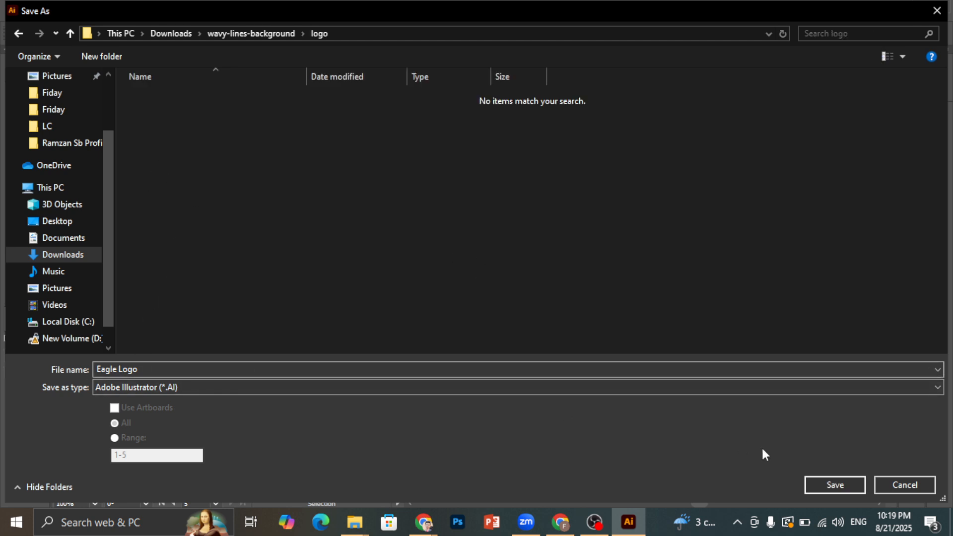
pyautogui.click(833, 485)
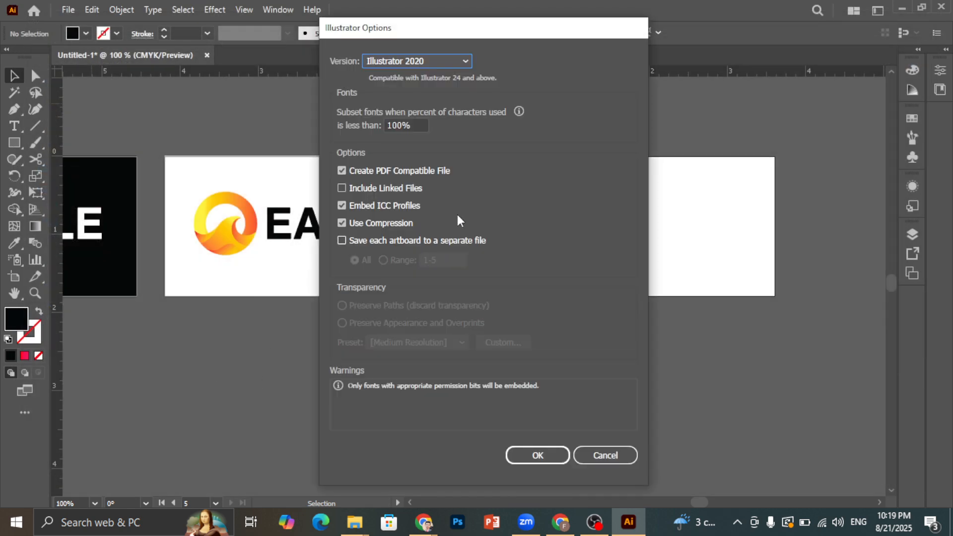
pyautogui.click(538, 456)
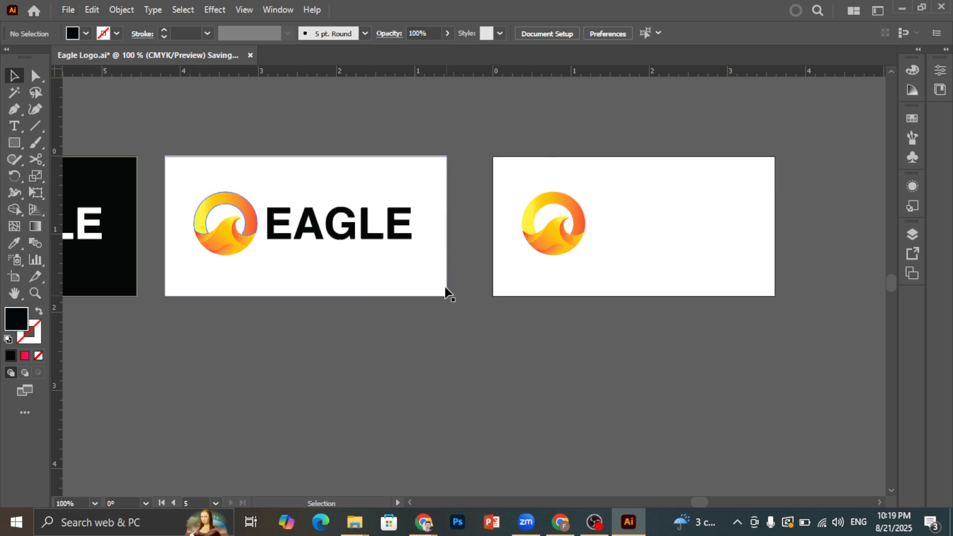
# Save the Eagle Logo document as an Adobe PDF in the logo folder, limited to artboards 3-5.
pyautogui.click(69, 10)
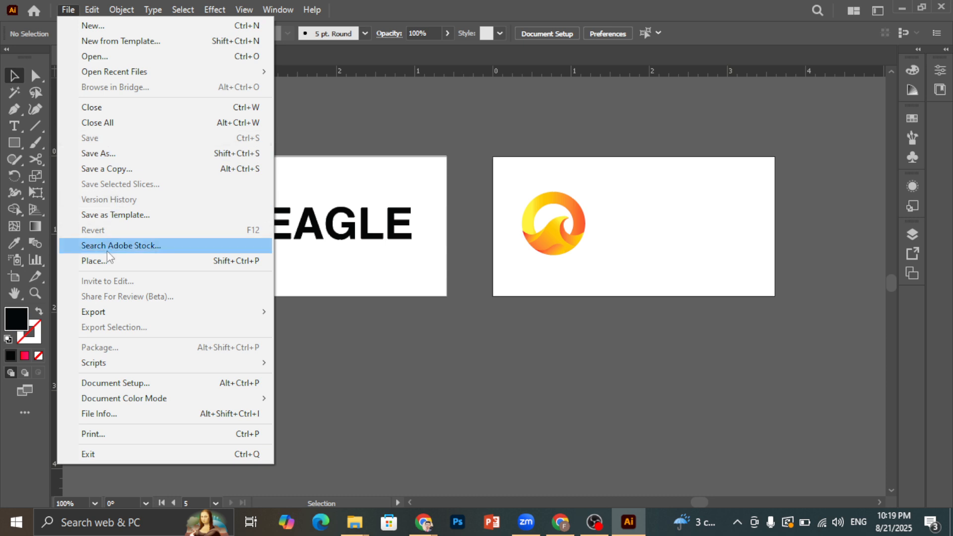
pyautogui.click(109, 154)
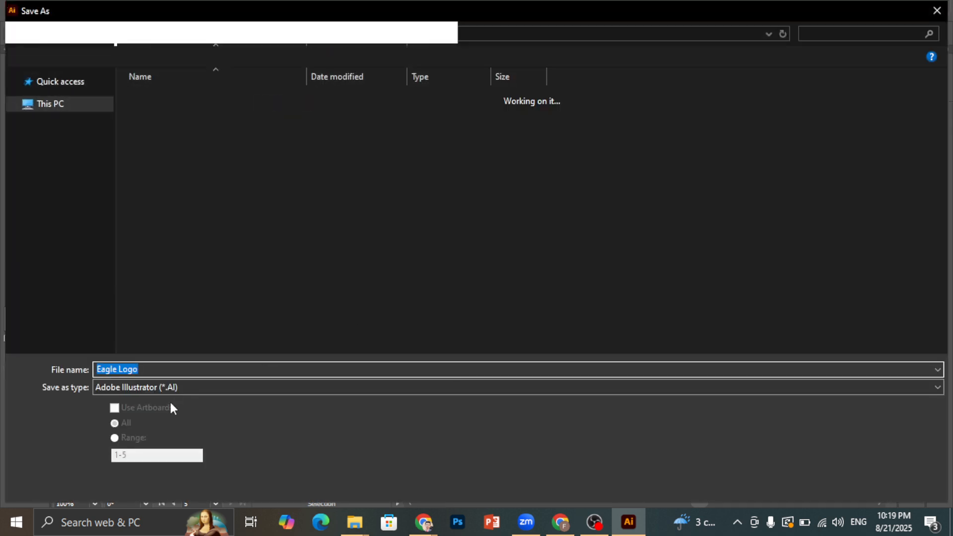
pyautogui.click(128, 387)
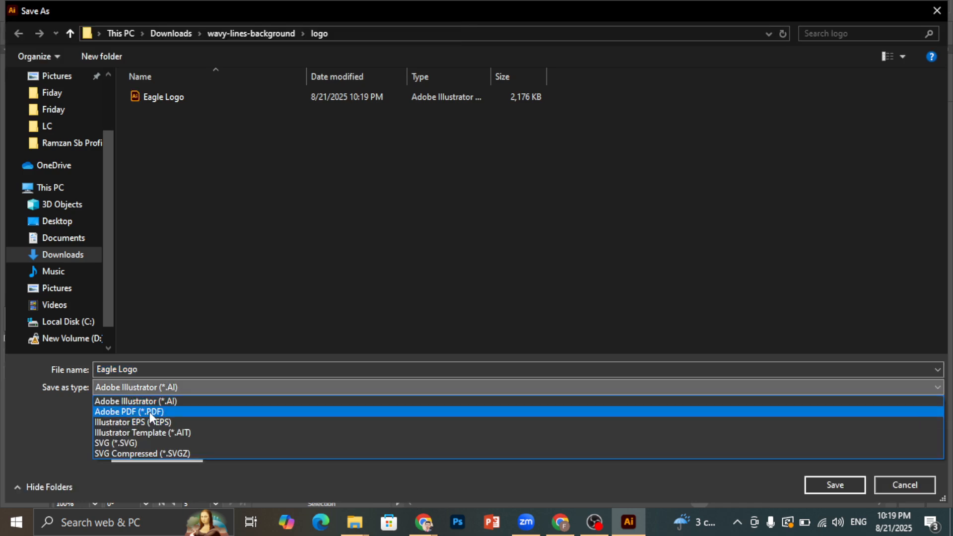
pyautogui.click(150, 412)
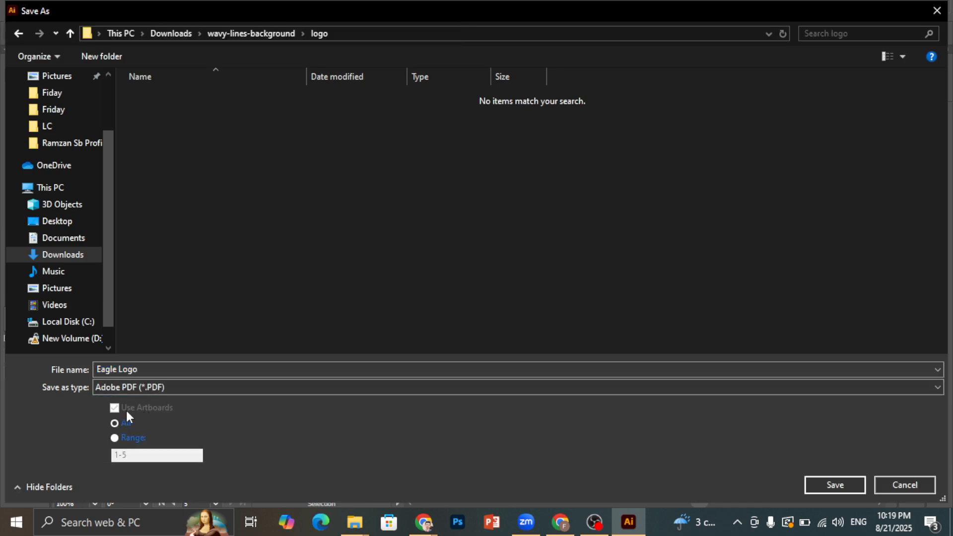
pyautogui.click(120, 440)
pyautogui.click(118, 455)
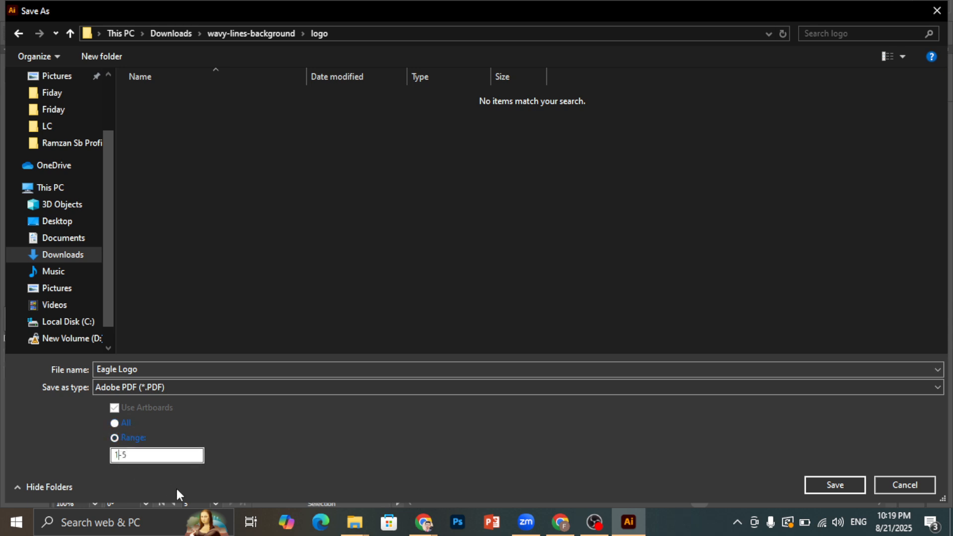
pyautogui.press('BackSpace')
pyautogui.write('3')
pyautogui.click(834, 487)
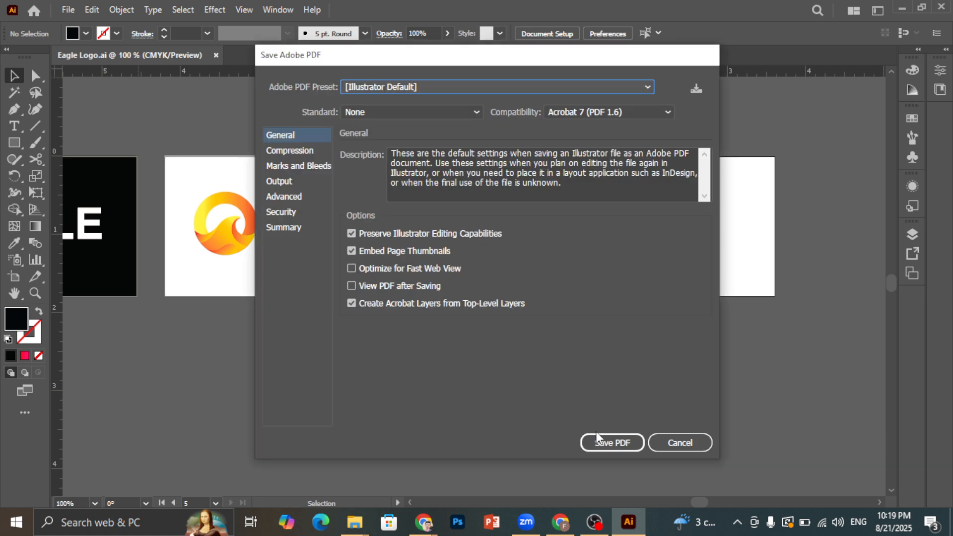
pyautogui.click(593, 438)
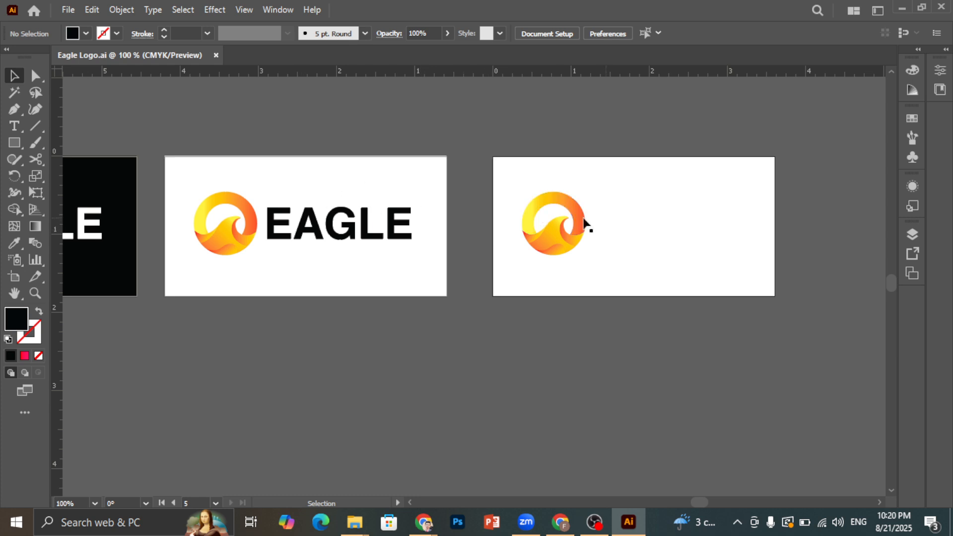
# Export artboards 3-5 as separate Eagle Logo PNG files at High (300 ppi) with a transparent background.
pyautogui.click(68, 9)
pyautogui.moveTo(129, 313)
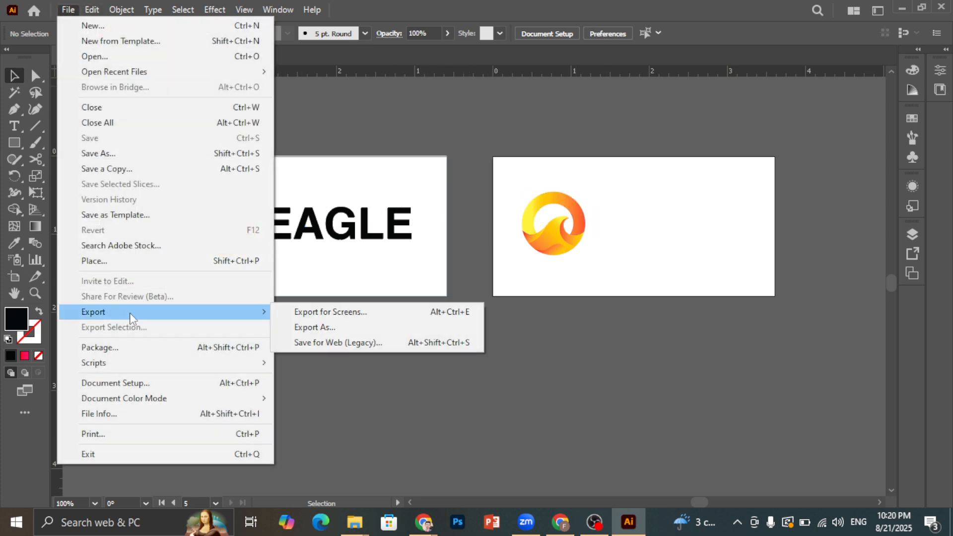
pyautogui.click(305, 327)
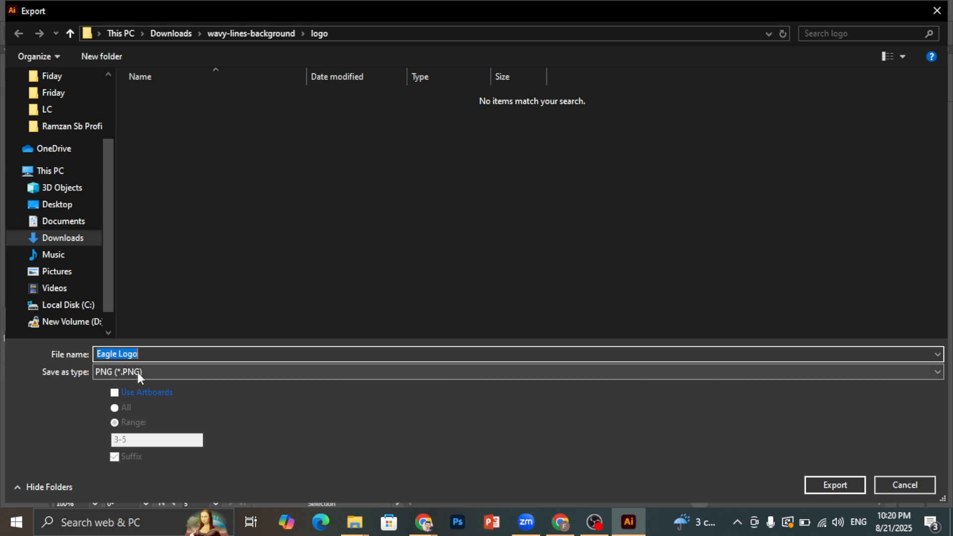
pyautogui.click(127, 390)
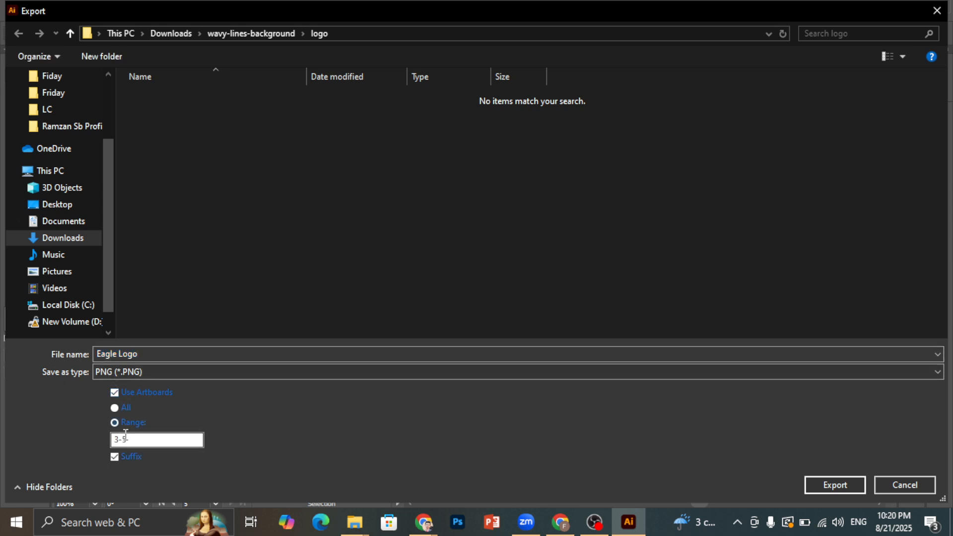
pyautogui.click(842, 486)
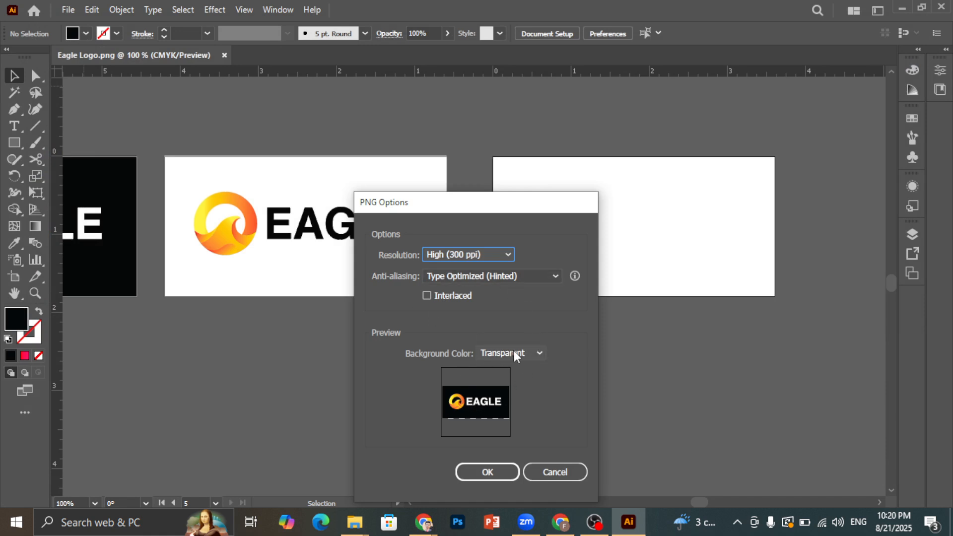
pyautogui.click(490, 475)
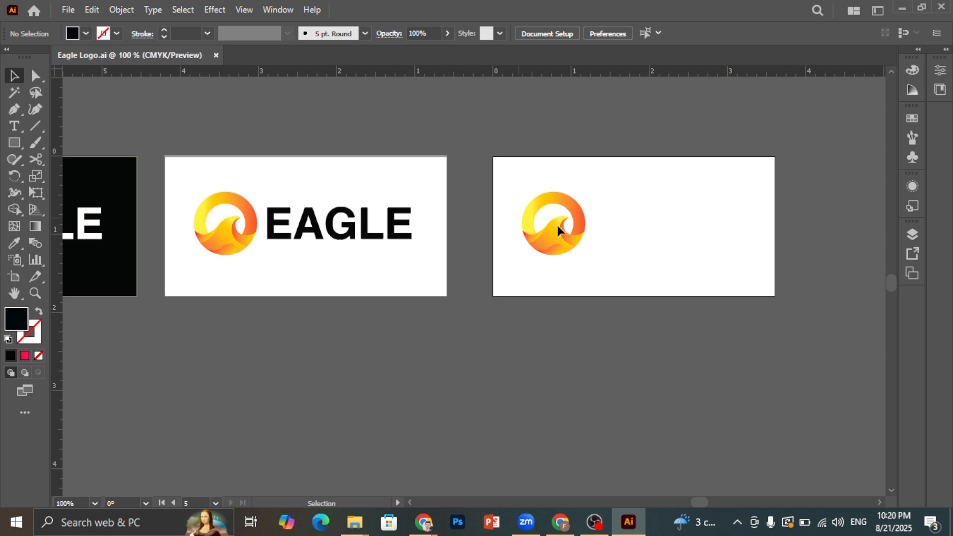
# Switch to File Explorer and open the folder that contains the recently exported Eagle Logo image.
pyautogui.click(356, 527)
pyautogui.click(395, 465)
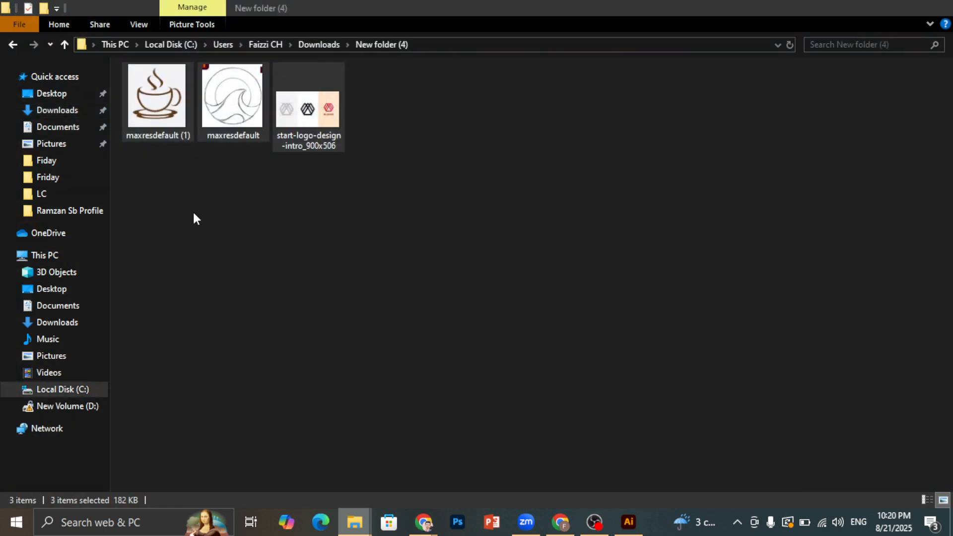
pyautogui.click(50, 78)
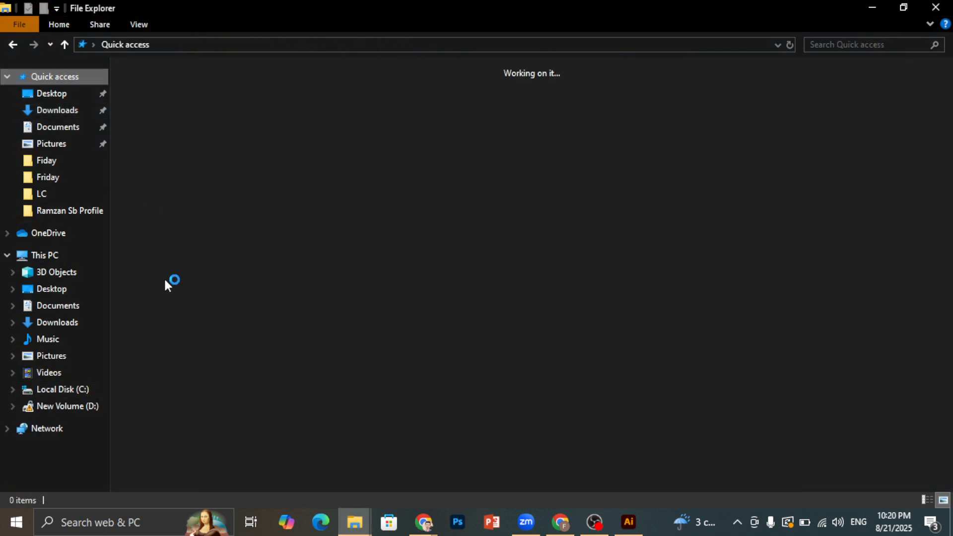
pyautogui.click(163, 251)
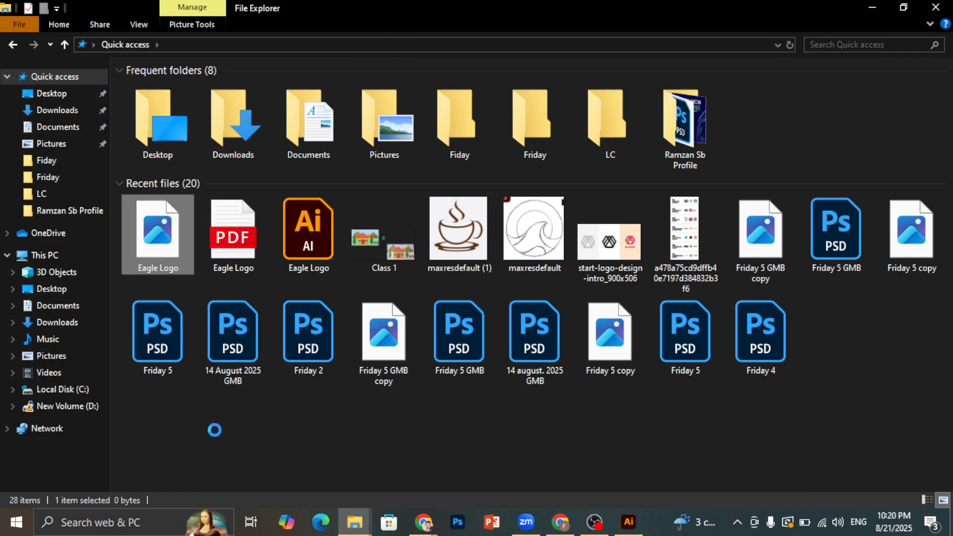
pyautogui.hotkey('shift', 'F10')
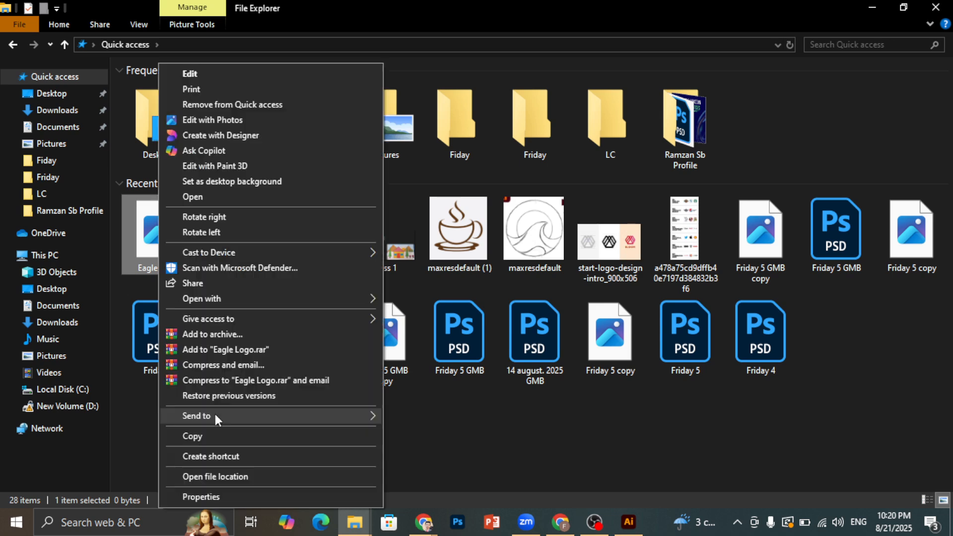
pyautogui.click(212, 477)
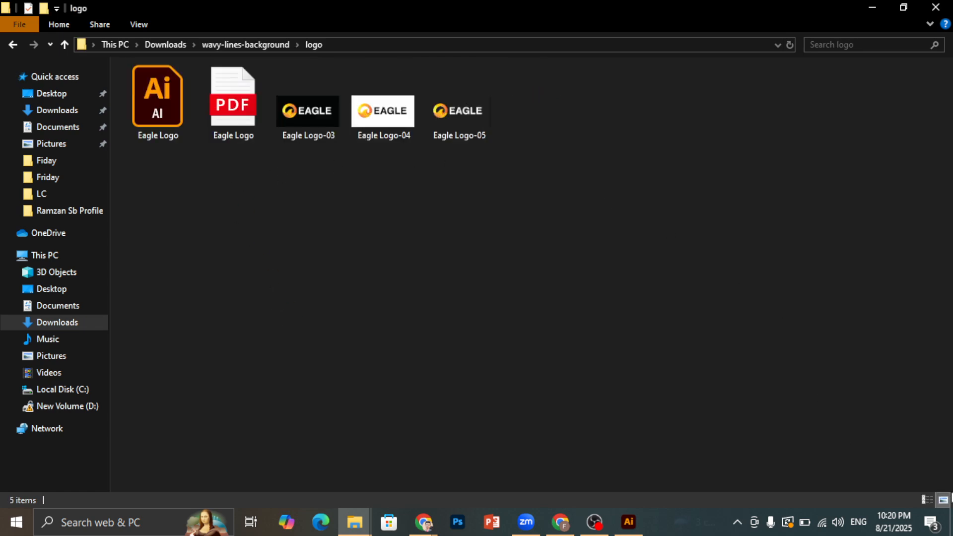
# Open Eagle Logo-03 in the image viewer and compare the exported PNG versions, then close the viewer.
pyautogui.click(319, 132)
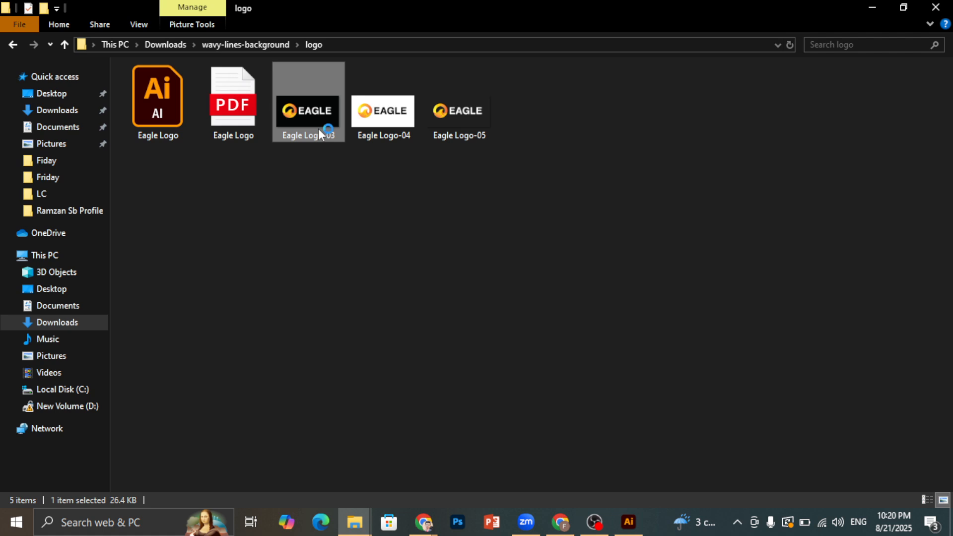
pyautogui.doubleClick(310, 125)
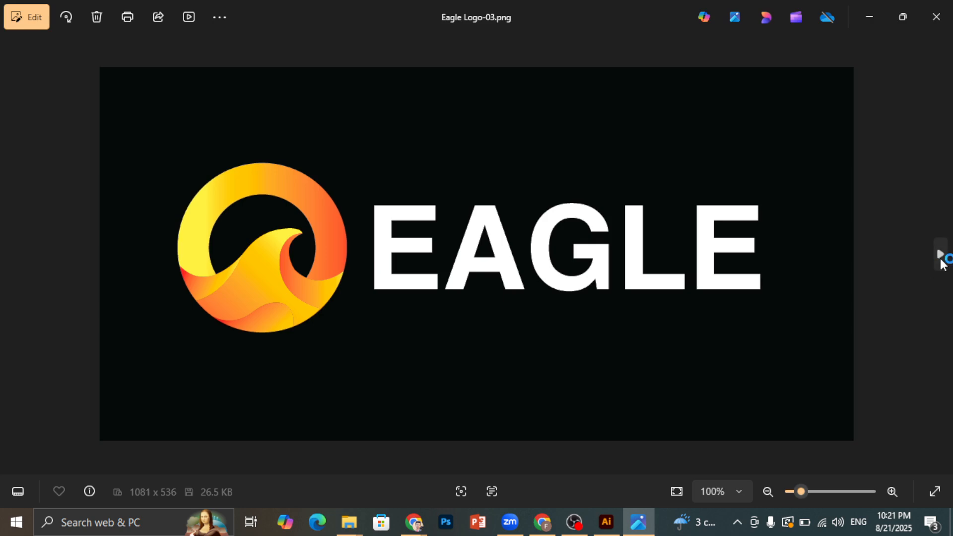
pyautogui.click(942, 263)
pyautogui.click(942, 262)
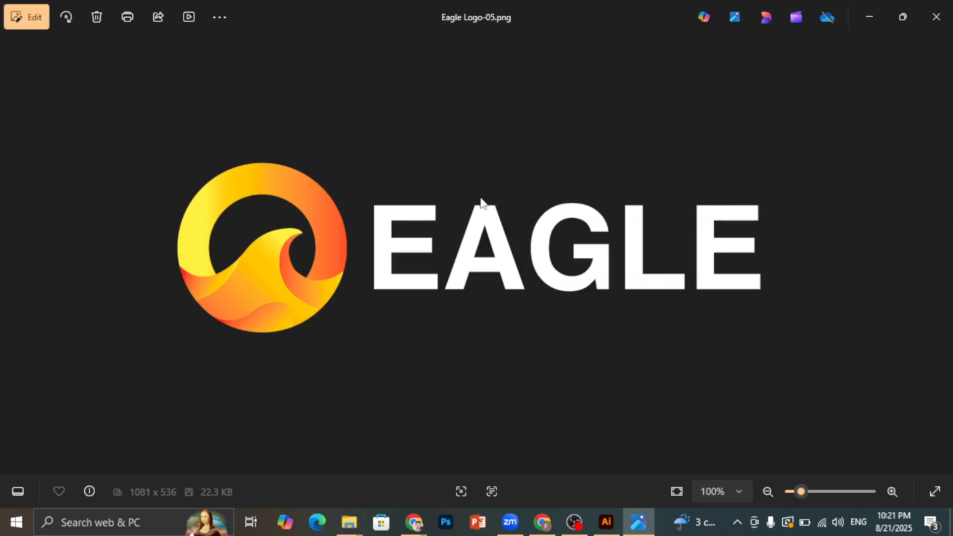
pyautogui.scroll(2, 434, 252)
pyautogui.scroll(-2, 294, 260)
pyautogui.click(6, 256)
pyautogui.click(6, 257)
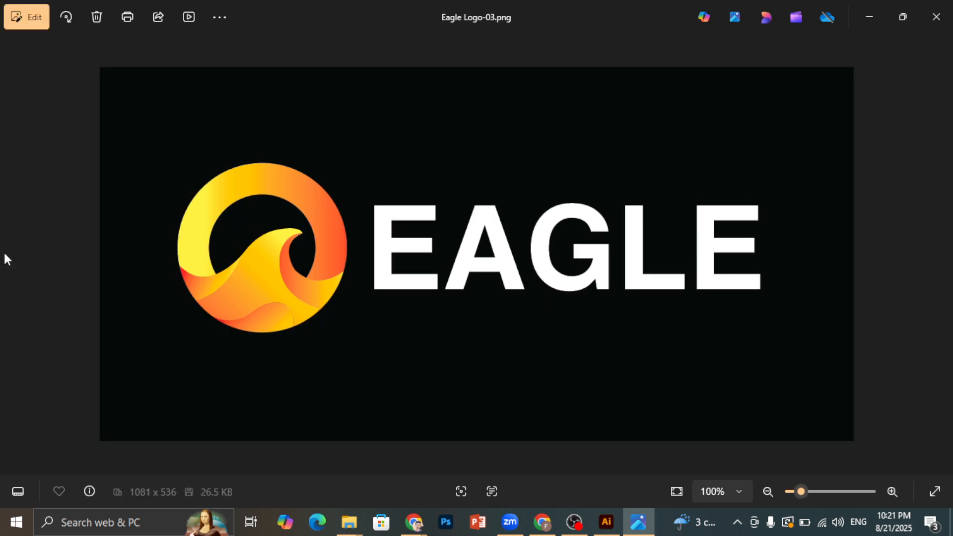
pyautogui.click(946, 255)
pyautogui.click(946, 256)
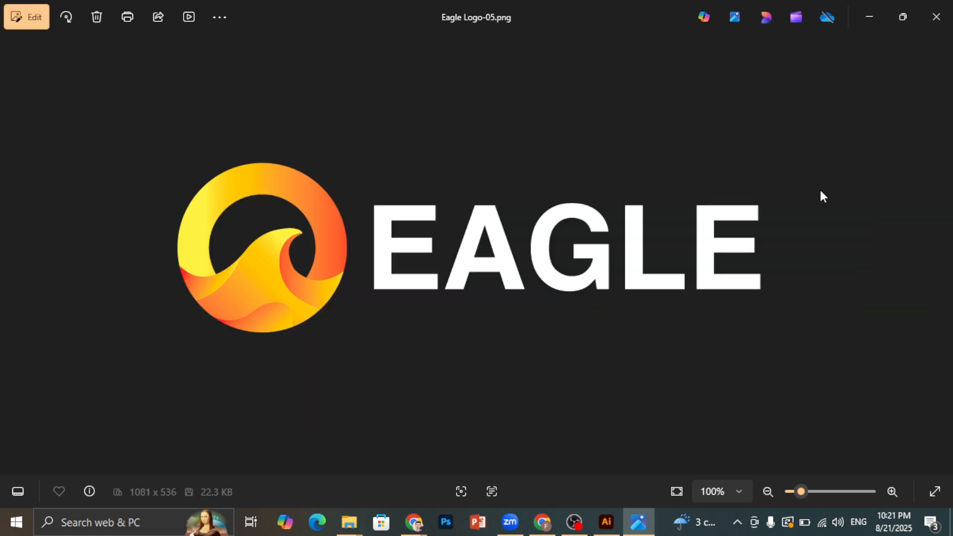
pyautogui.click(946, 17)
# Open the Eagle Logo PDF and examine its pages at an enlarged size.
pyautogui.click(243, 118)
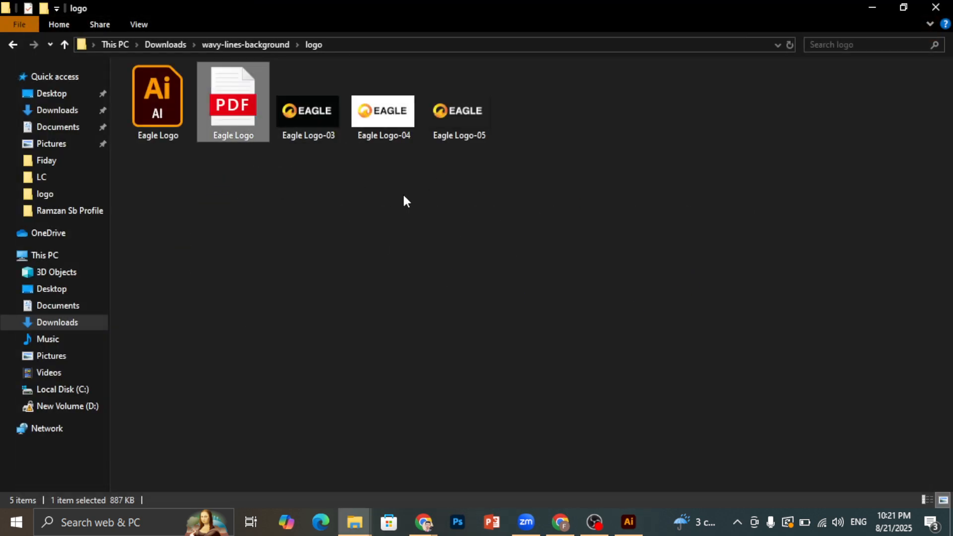
pyautogui.press('Return')
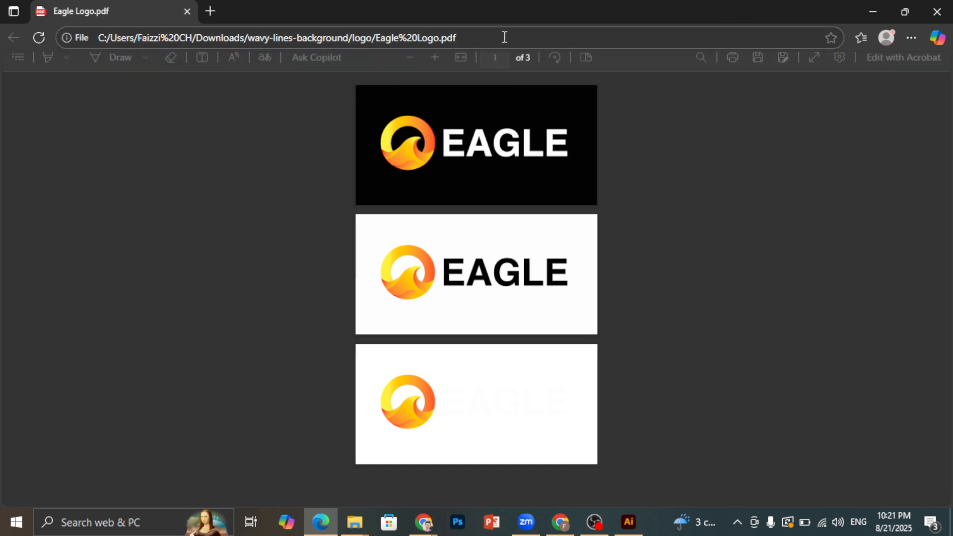
pyautogui.click(435, 65)
pyautogui.click(435, 66)
pyautogui.click(435, 65)
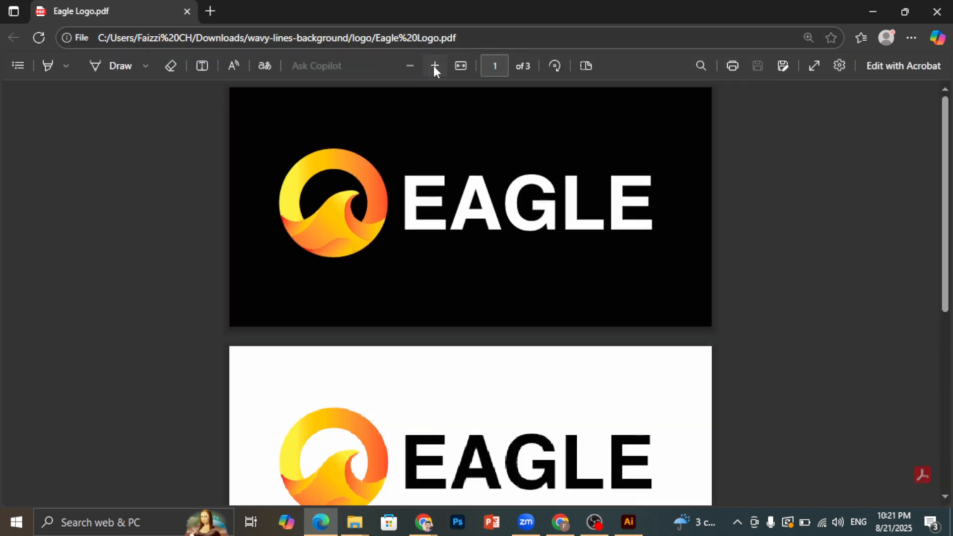
pyautogui.click(433, 65)
pyautogui.click(439, 61)
pyautogui.click(439, 62)
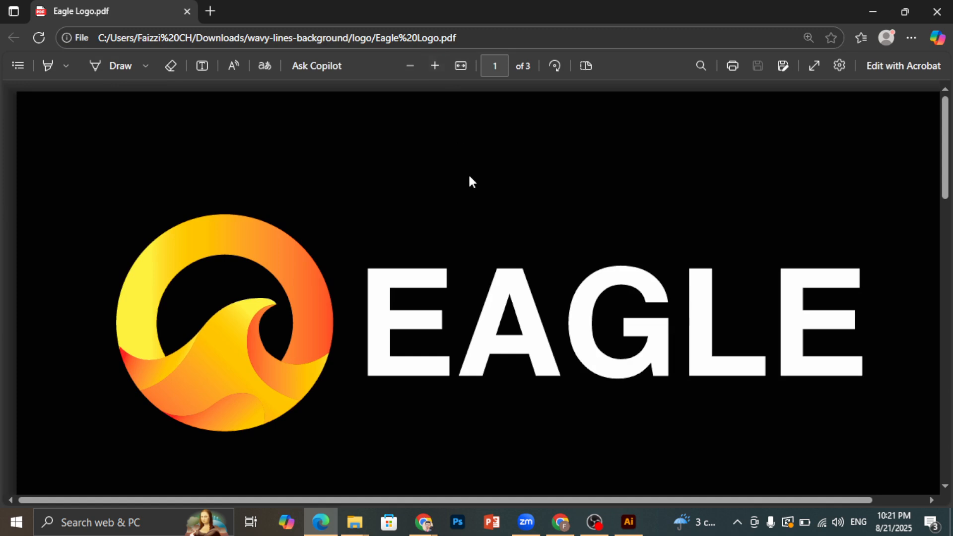
pyautogui.scroll(-15, 471, 181)
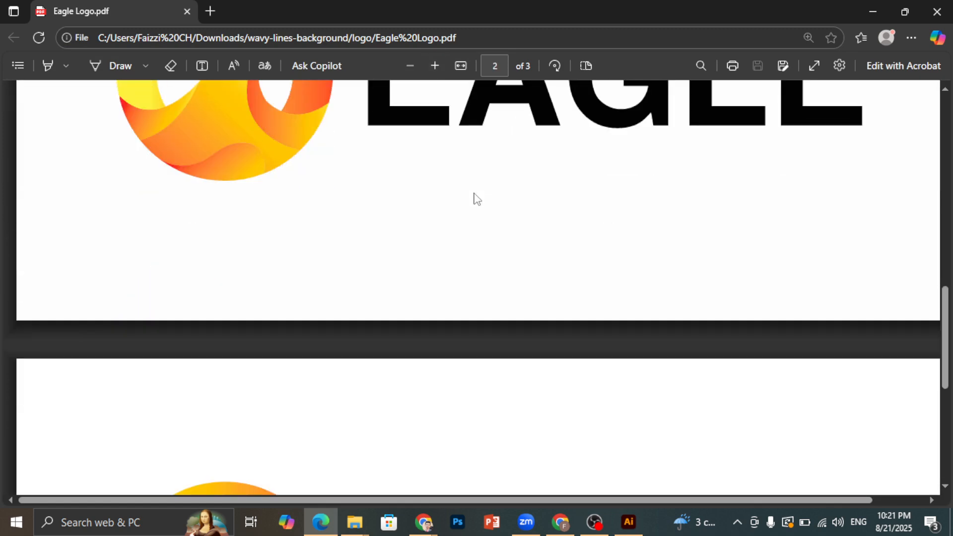
# Review the white and black logo pages of the Eagle Logo PDF at different zoom levels, then close the PDF.
pyautogui.scroll(3, 476, 198)
pyautogui.click(432, 69)
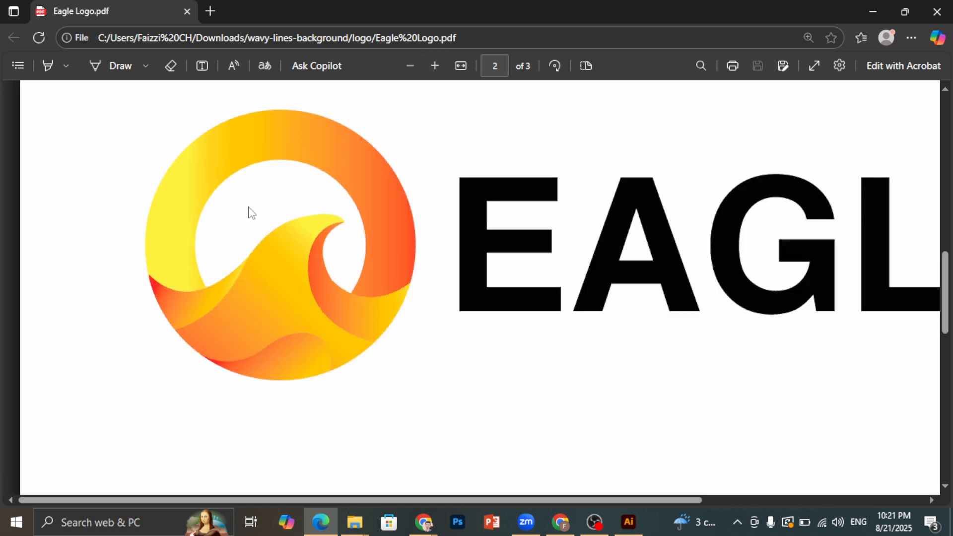
pyautogui.click(410, 66)
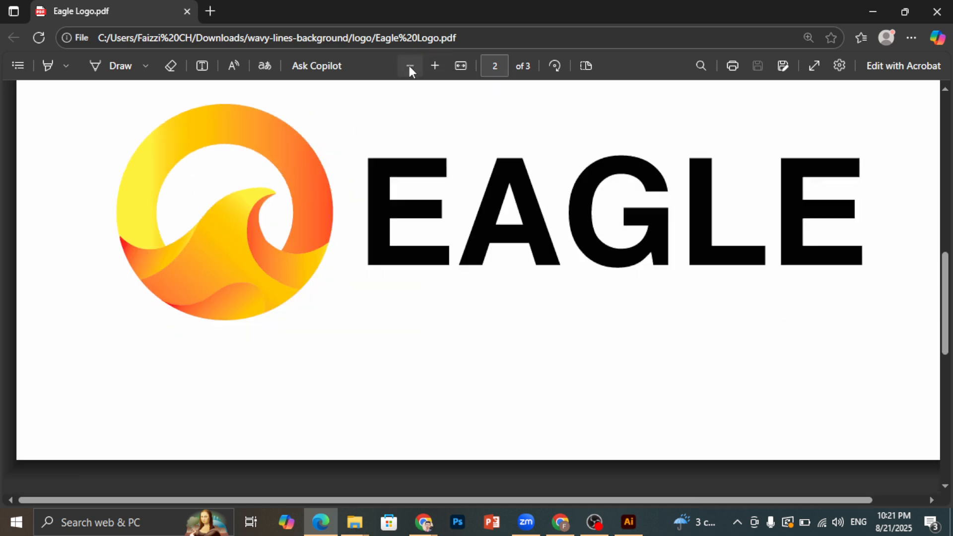
pyautogui.scroll(5, 543, 260)
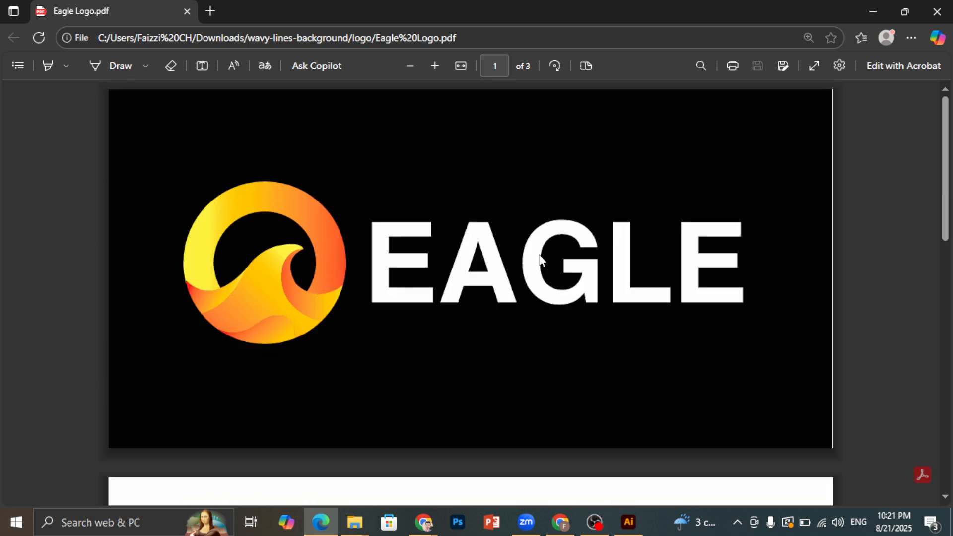
pyautogui.click(937, 11)
# Open Eagle Logo-05 from the logo folder in the image viewer and go back to Eagle Logo-04 to compare them.
pyautogui.doubleClick(472, 124)
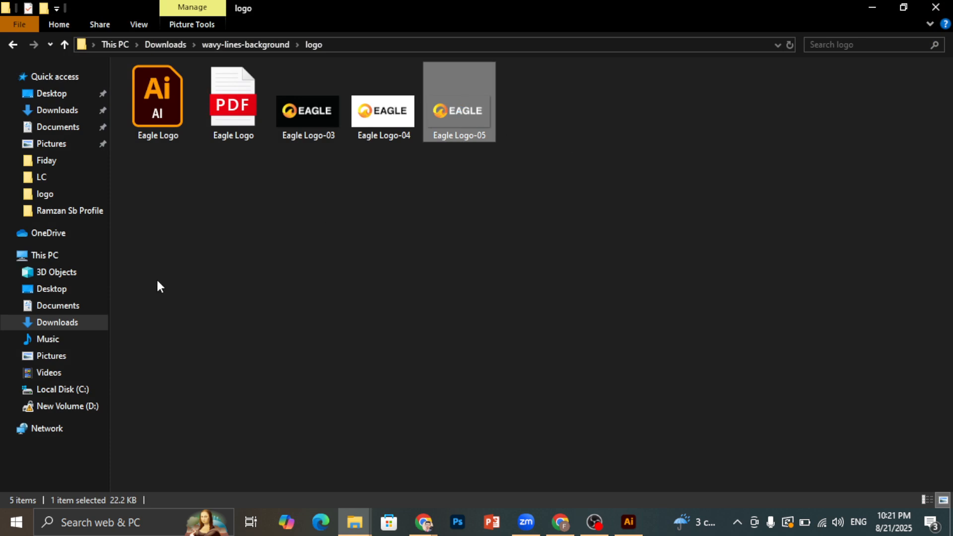
pyautogui.doubleClick(458, 109)
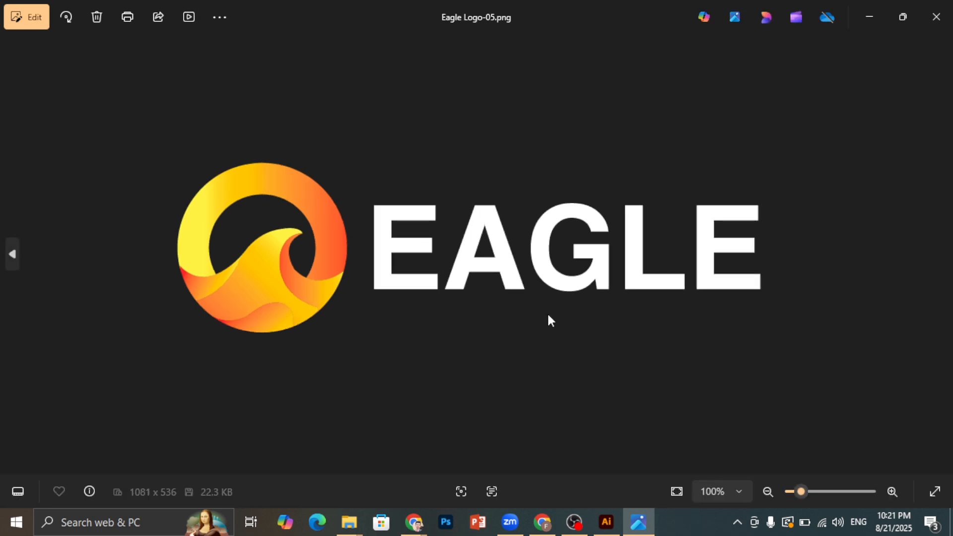
pyautogui.click(4, 252)
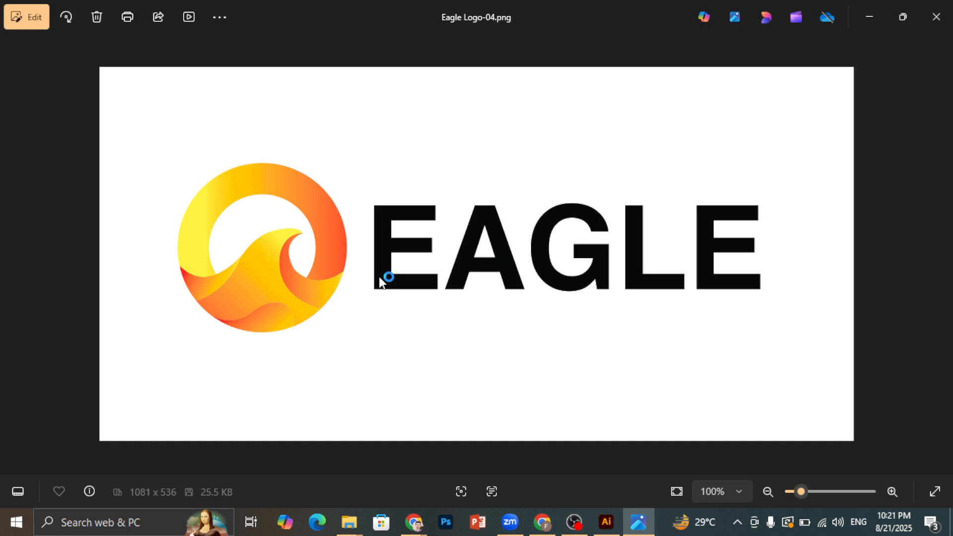